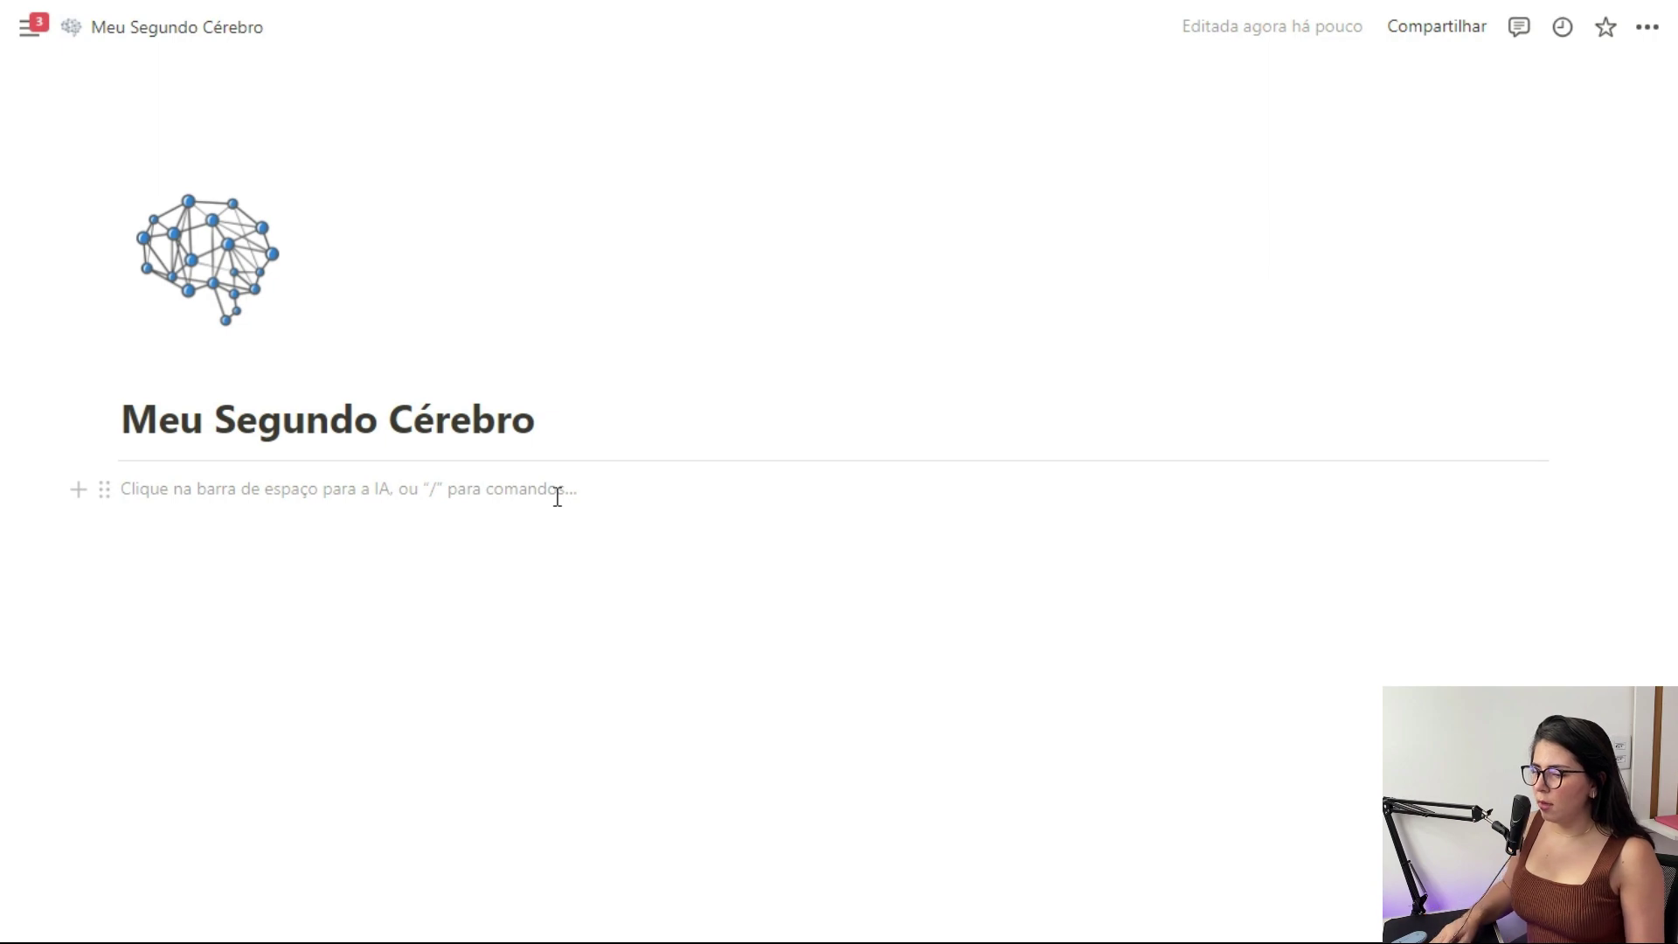
Insert an inline table database below the page title and name it PROJETOS
key("Return")
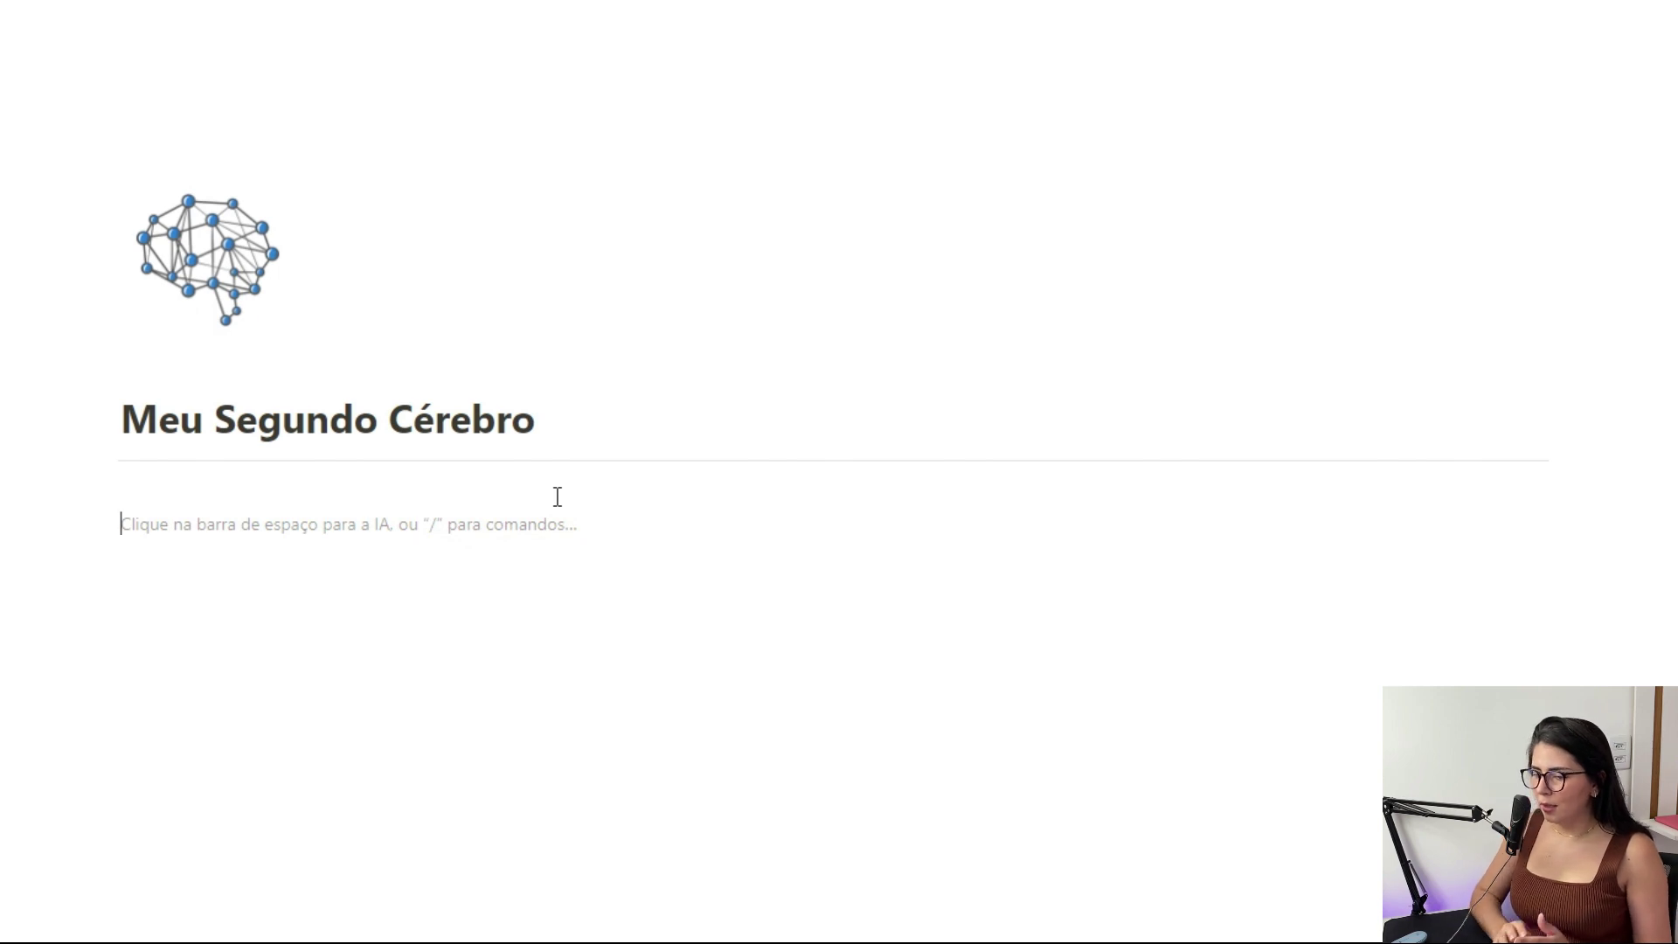
type("/dat")
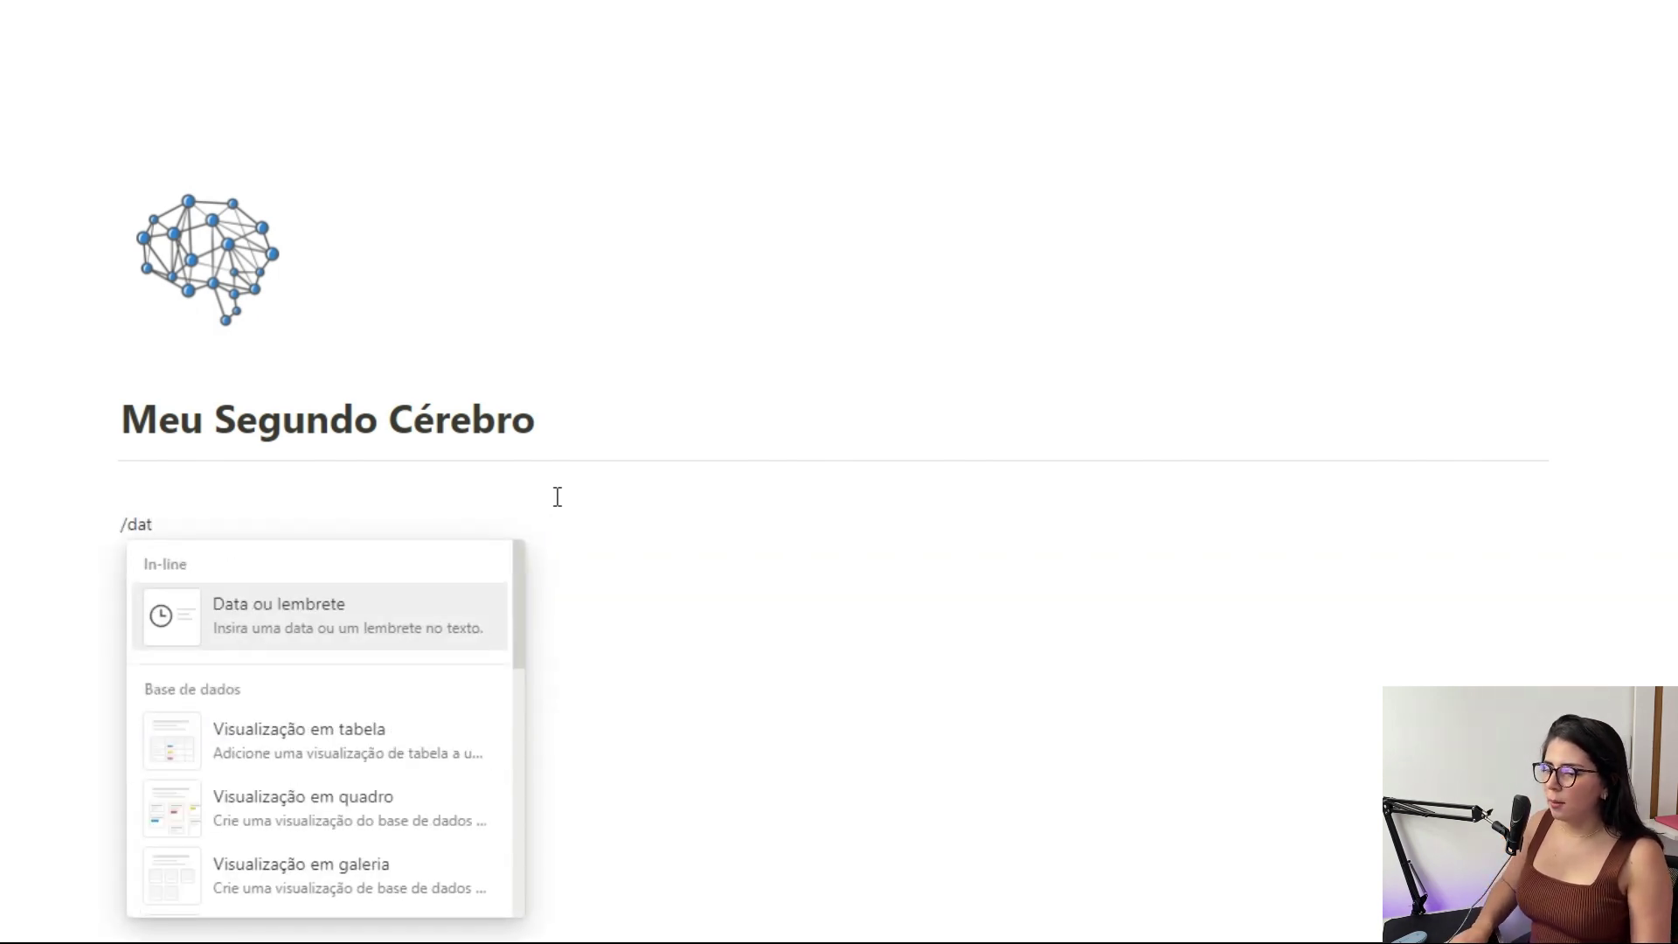
key("BackSpace")
key("BackSpace")
key("BackSpace")
type("bas")
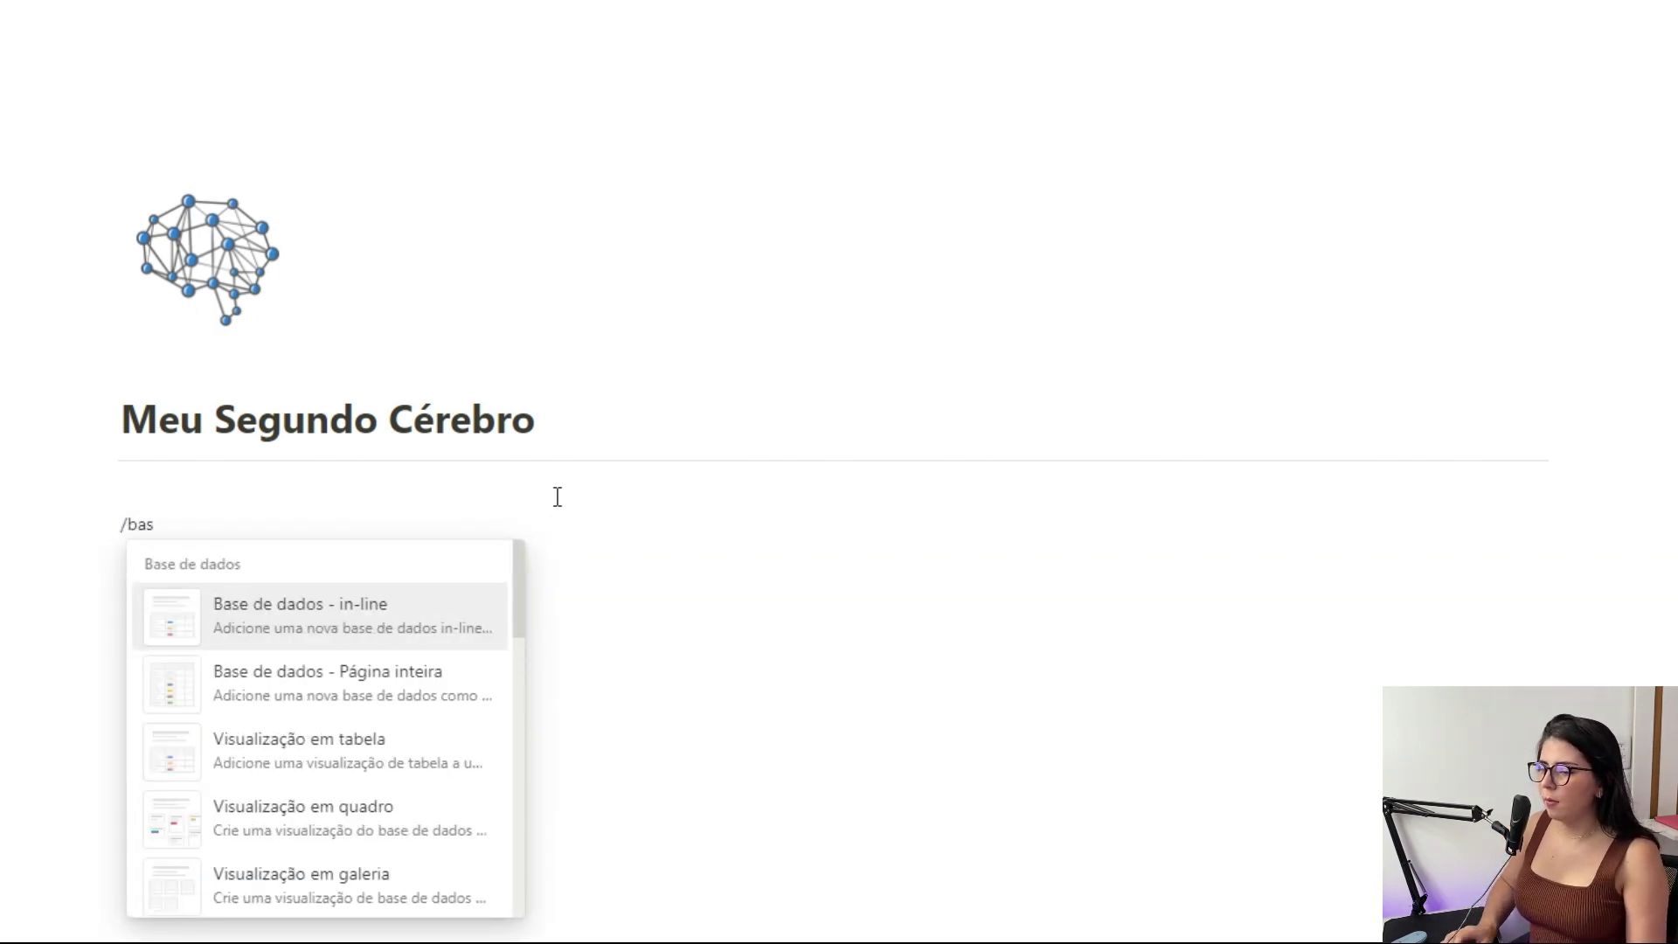
key("Return")
key("Caps_Lock")
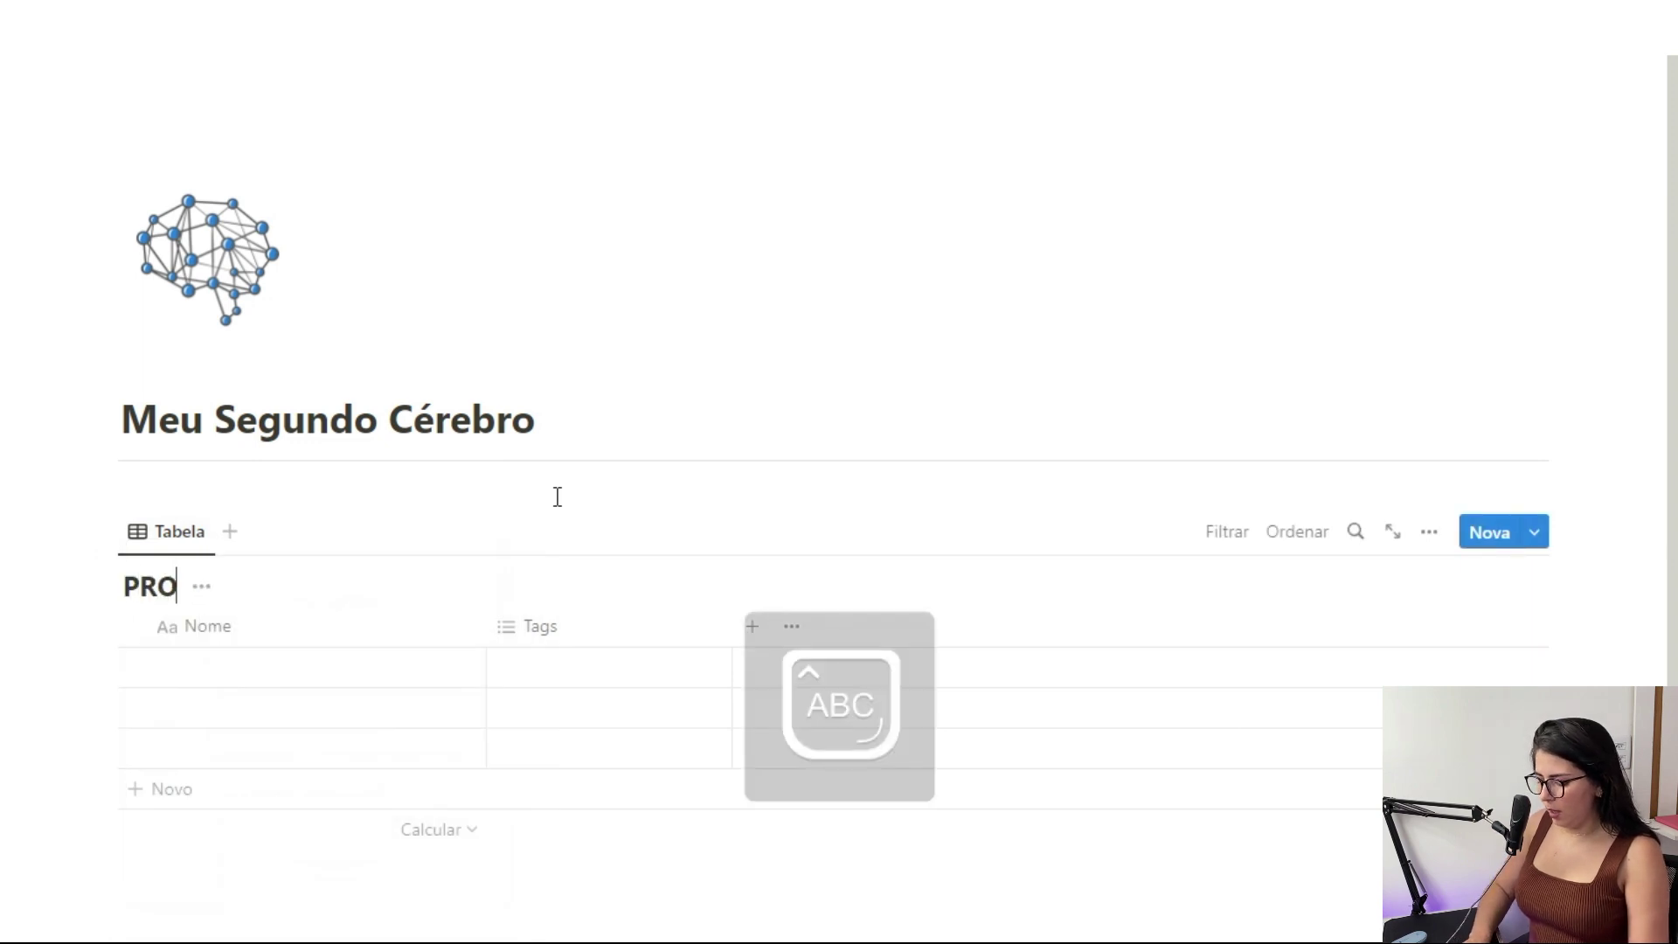
type("PROJETOS")
scroll(556, 496, "down", 5)
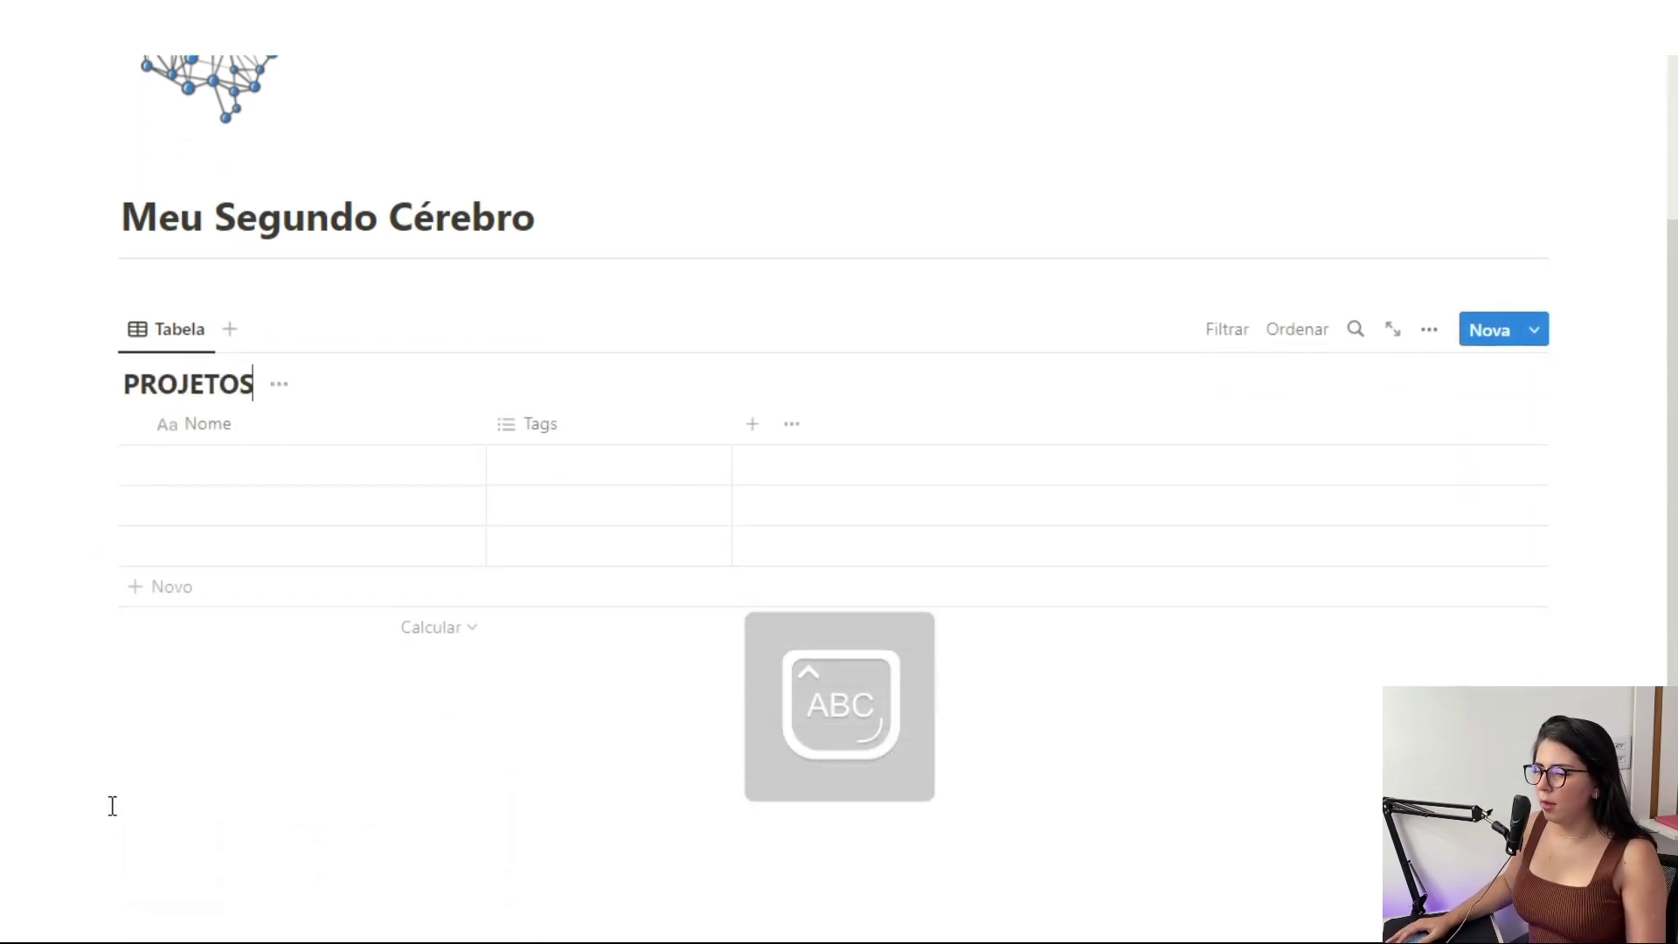
Add a second inline table named ÁREAS below PROJETOS
left_click(319, 664)
key("Return")
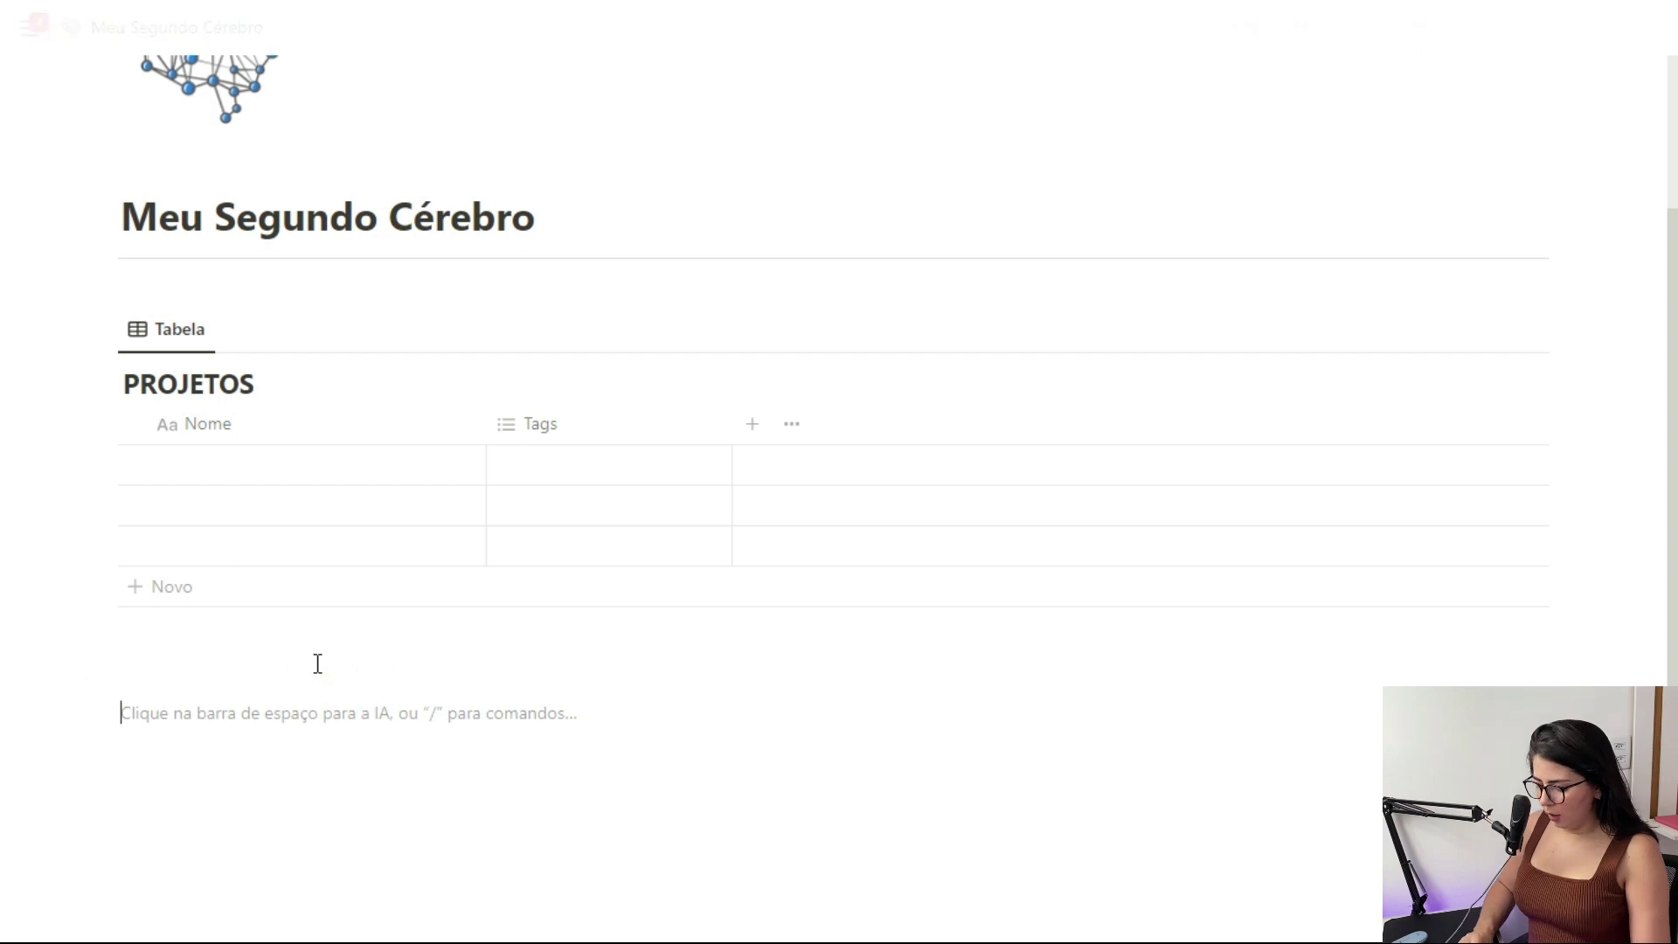
type("/tabela")
key("Return")
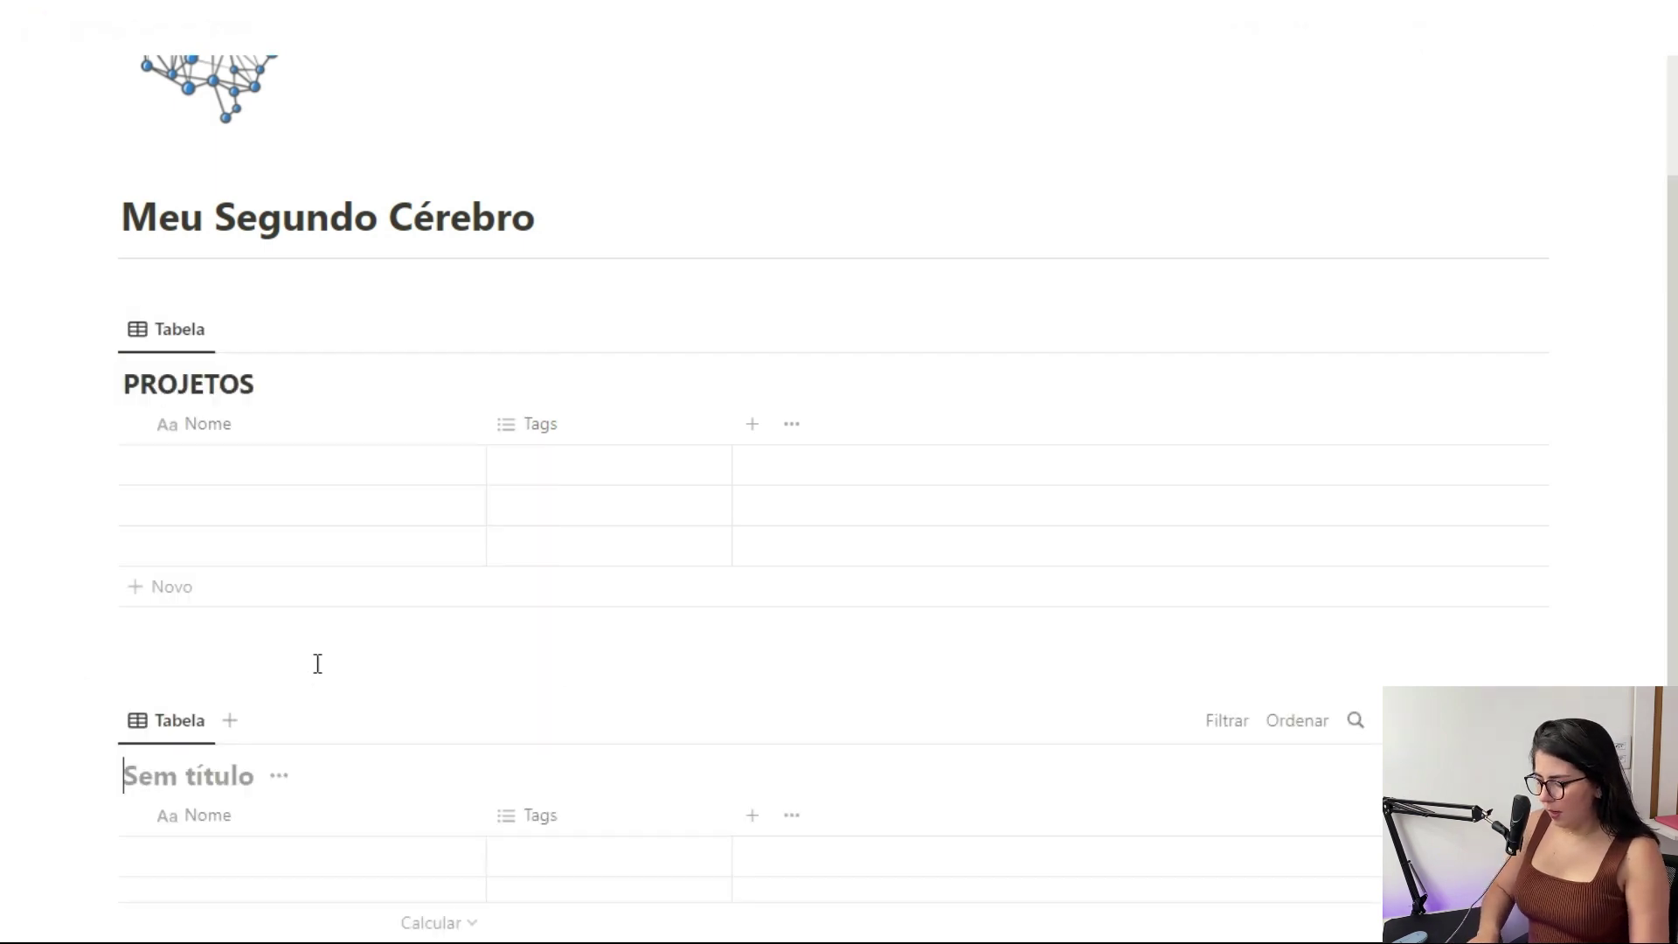
type("ÁREAS")
scroll(317, 664, "down", 5)
Add a third inline table below ÁREAS and title it RECURSOS
left_click(282, 720)
key("Return")
type("/BAR")
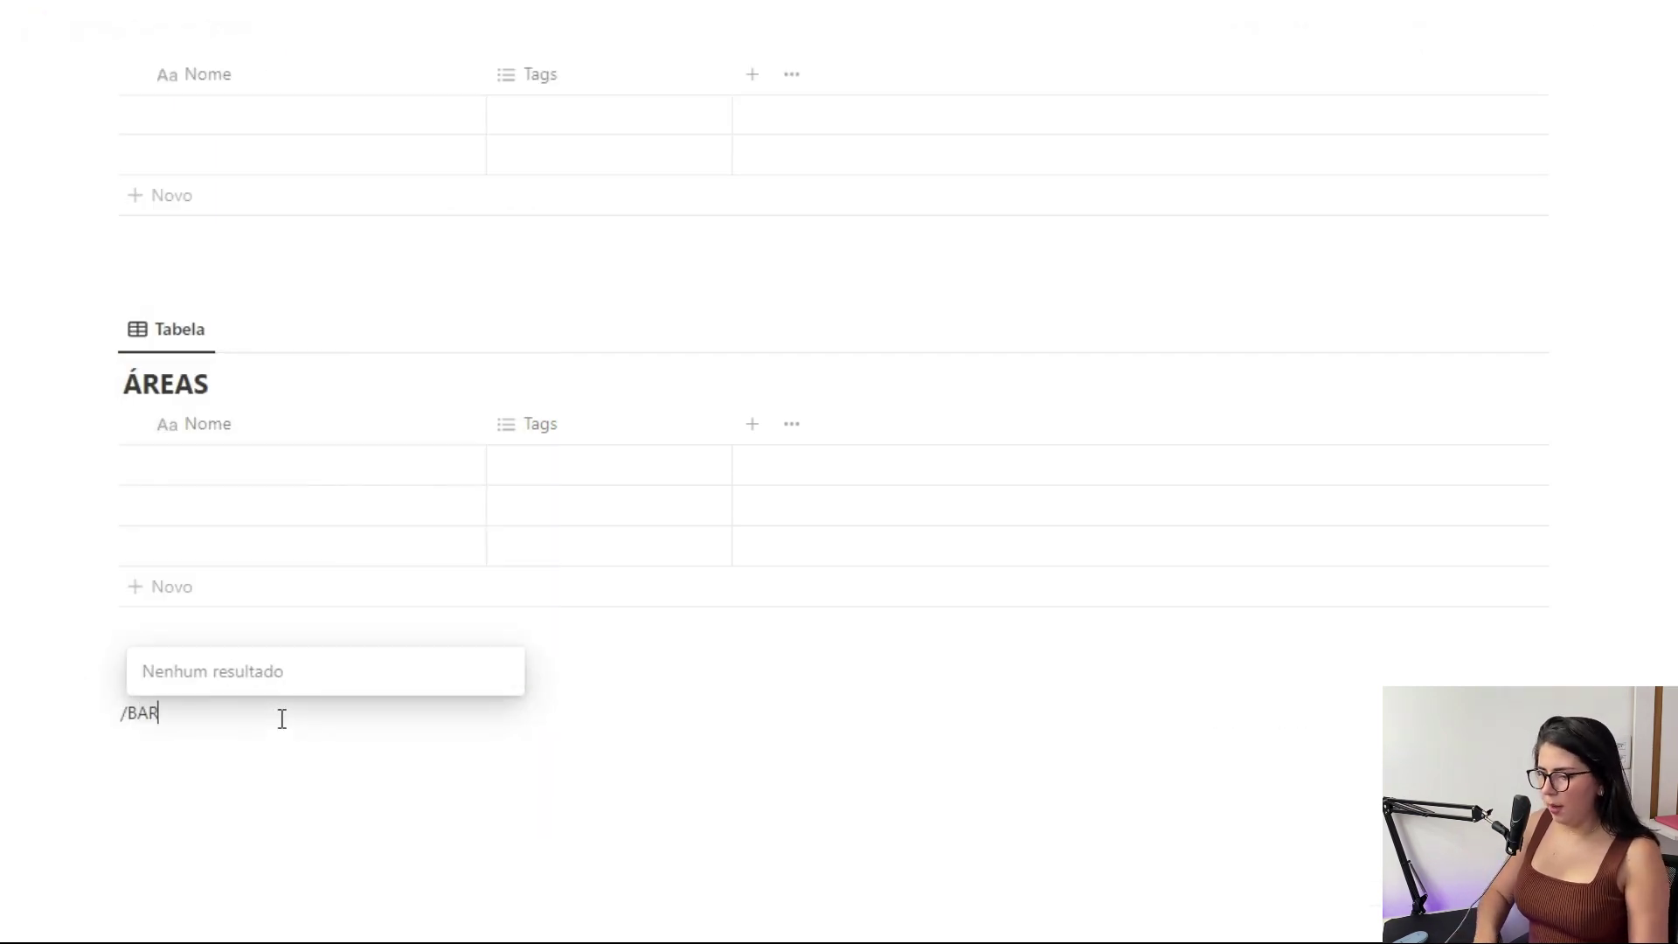
key("Return")
type("RECURS")
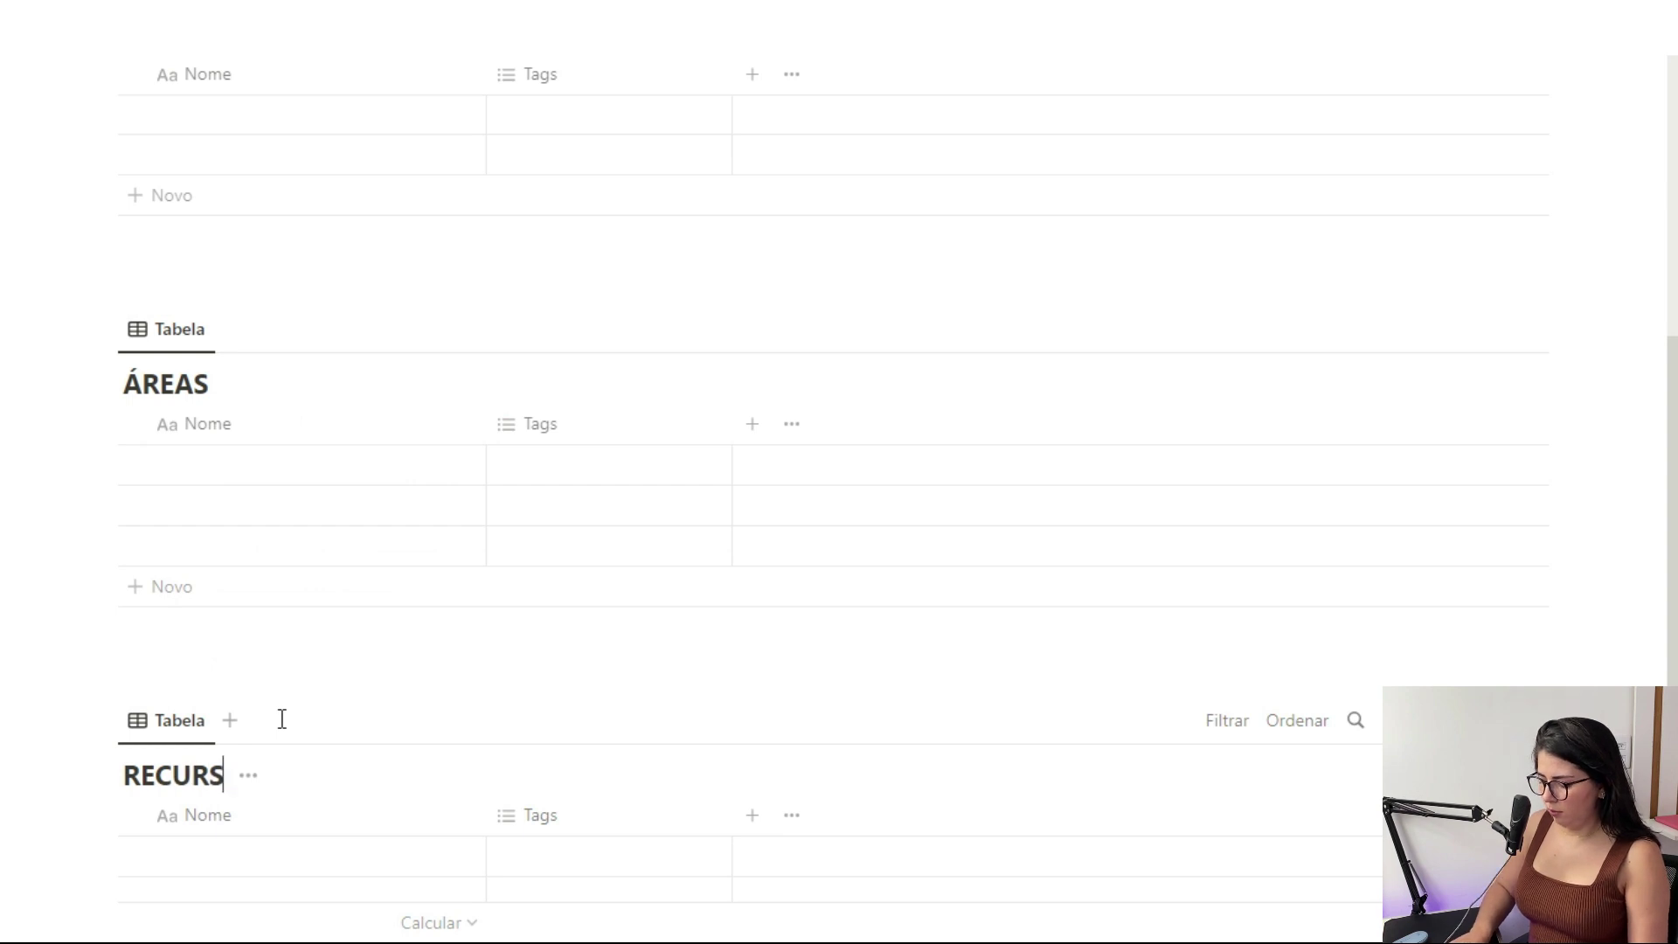
type("OS")
scroll(285, 722, "down", 4)
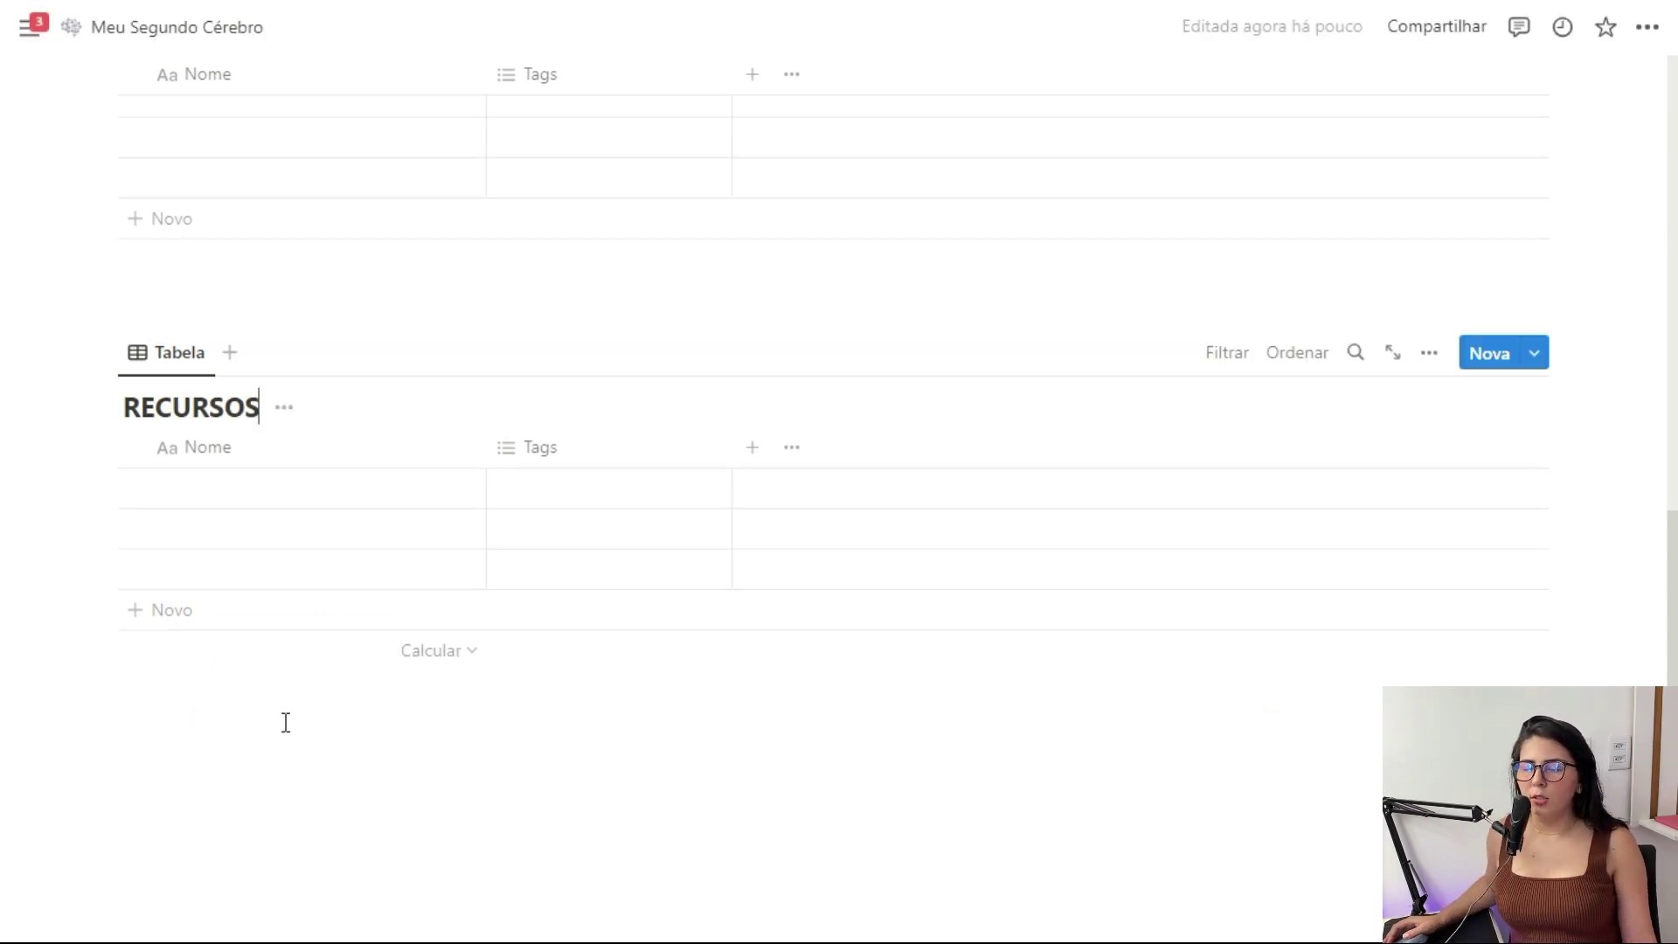
Create a subpage named ARQUIVOS below the RECURSOS table
left_click(285, 722)
key("Return")
type("/pag")
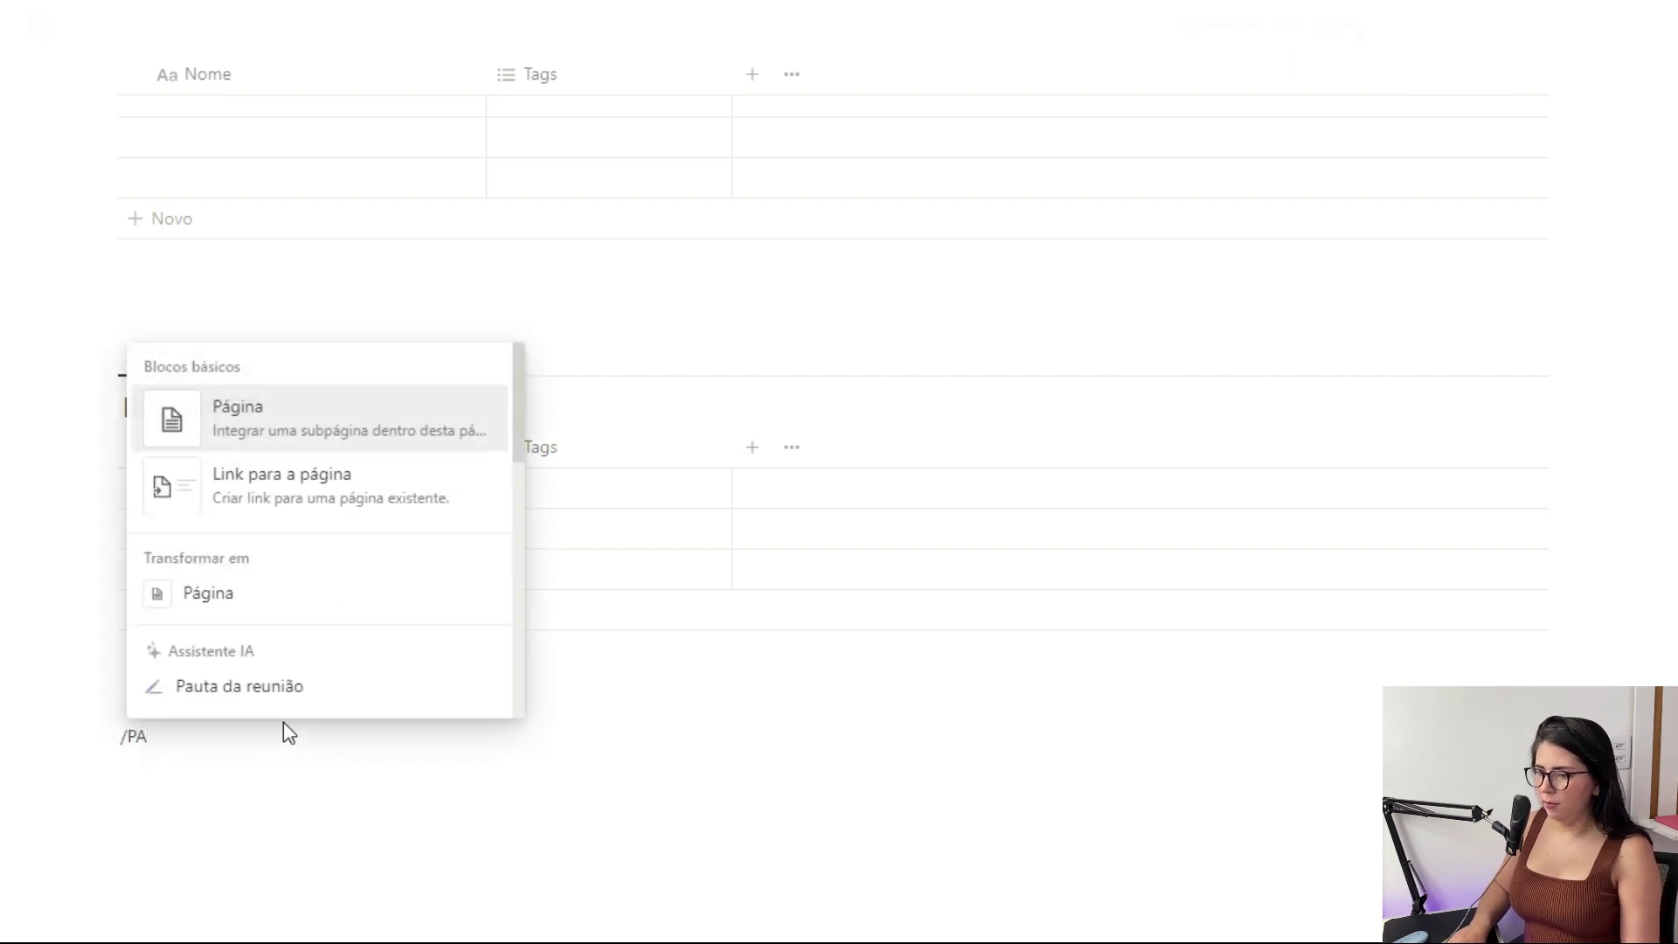
key("Return")
type("ARQUIVOS")
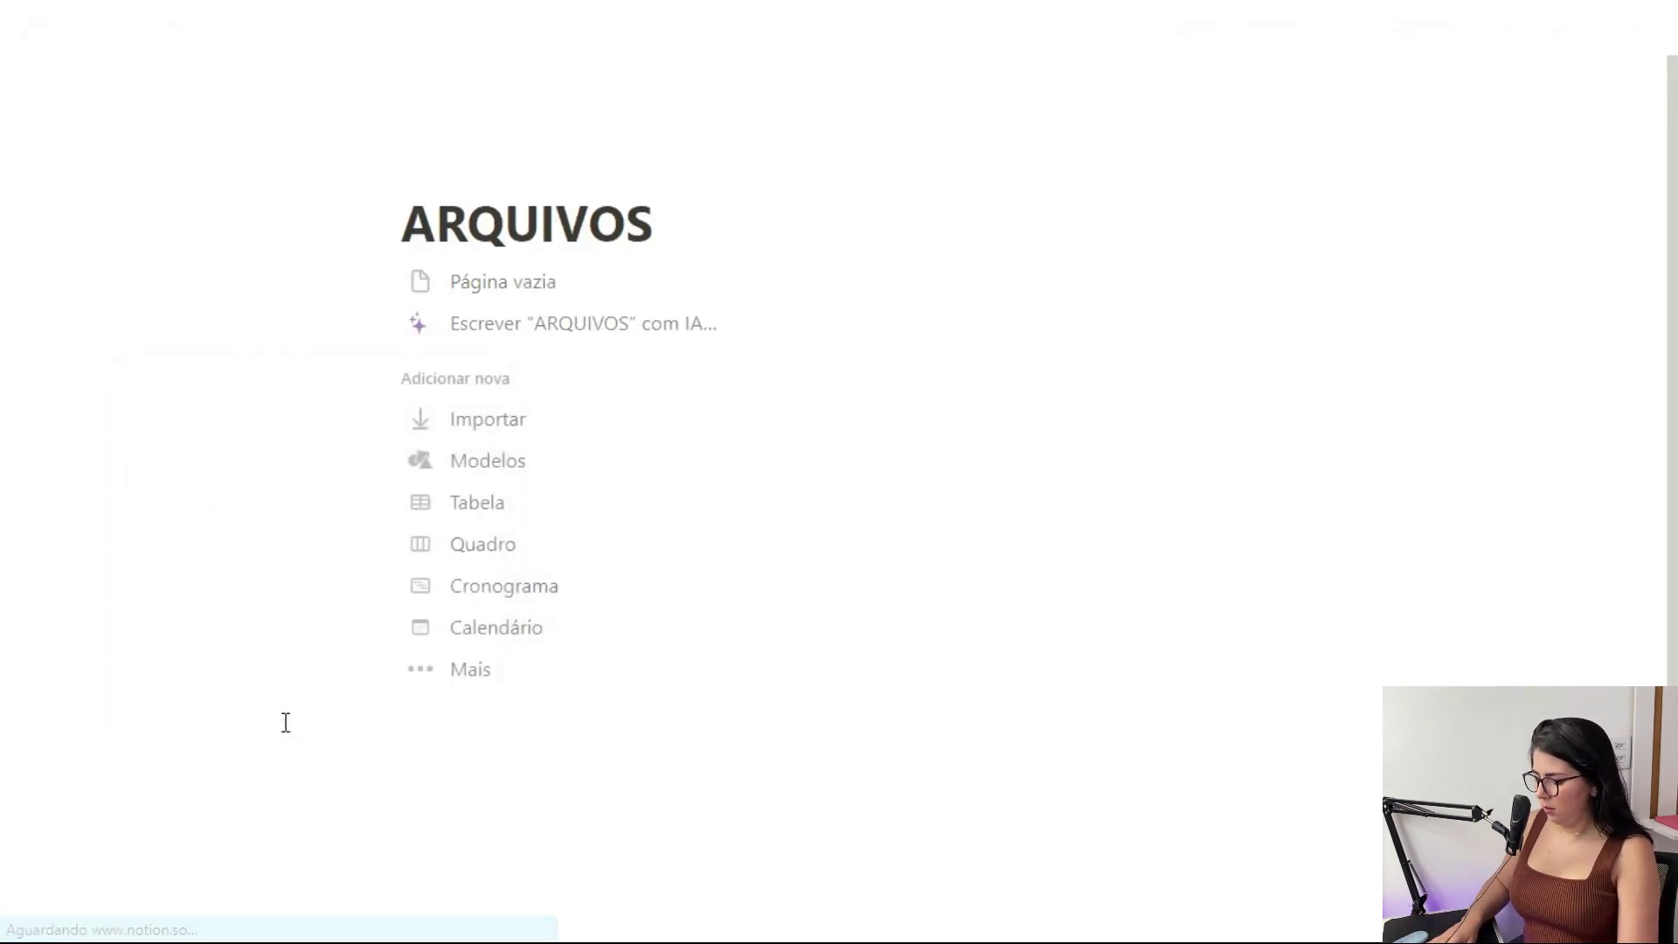
key("Return")
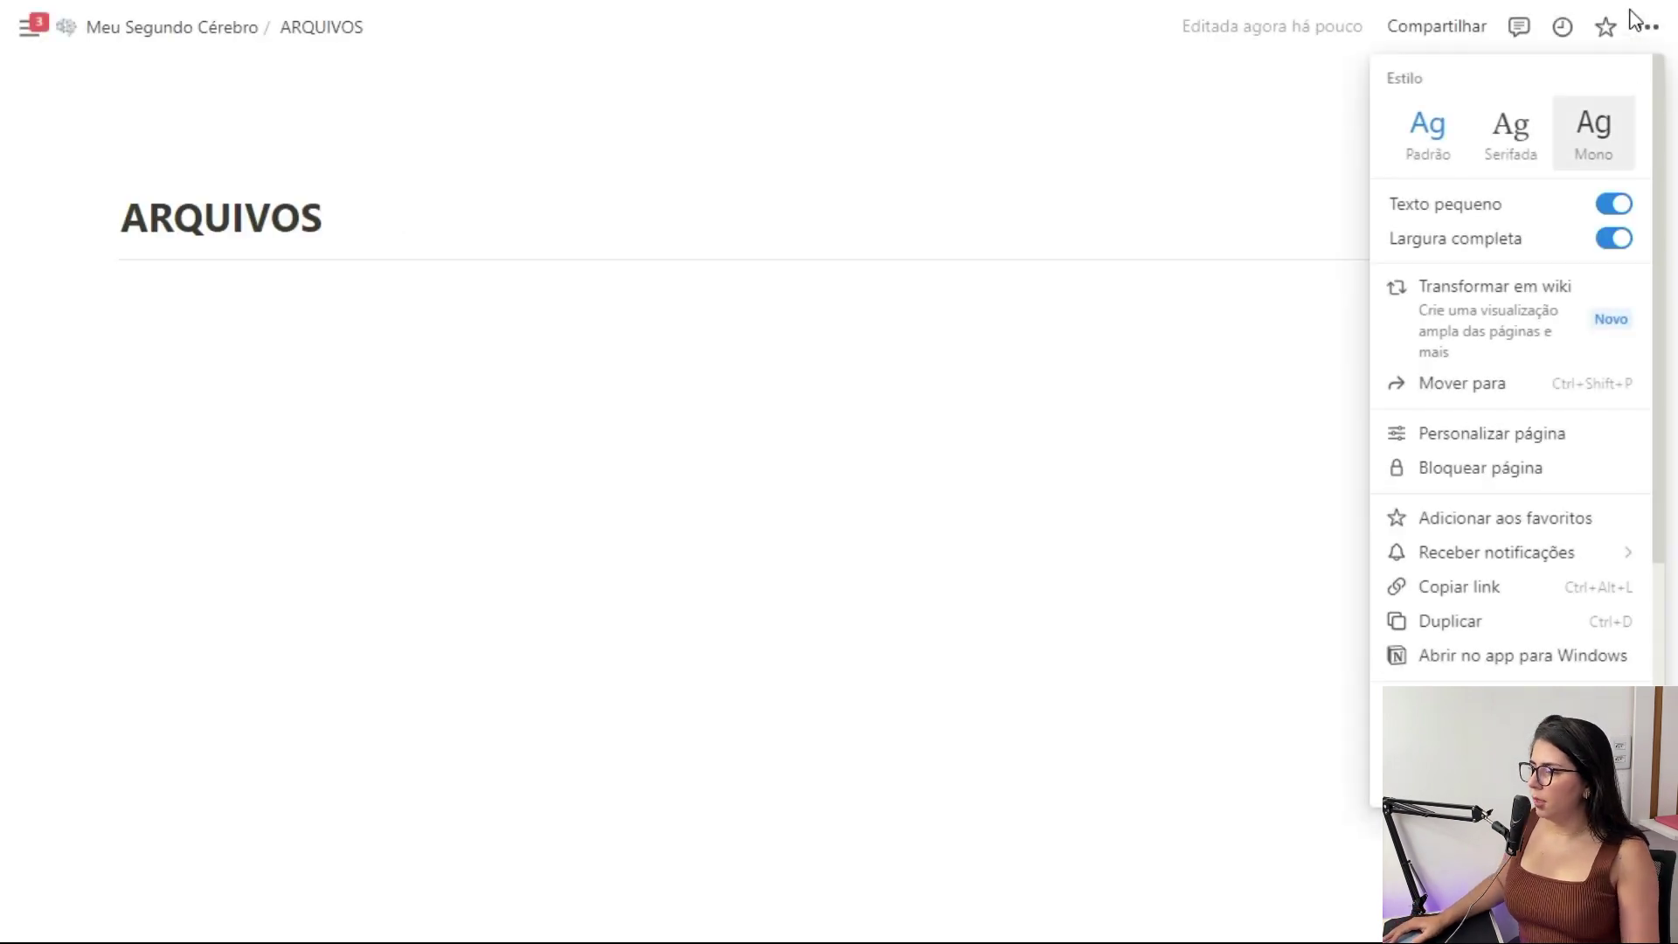
Make the ARQUIVOS page full width and give it an icon
left_click(565, 60)
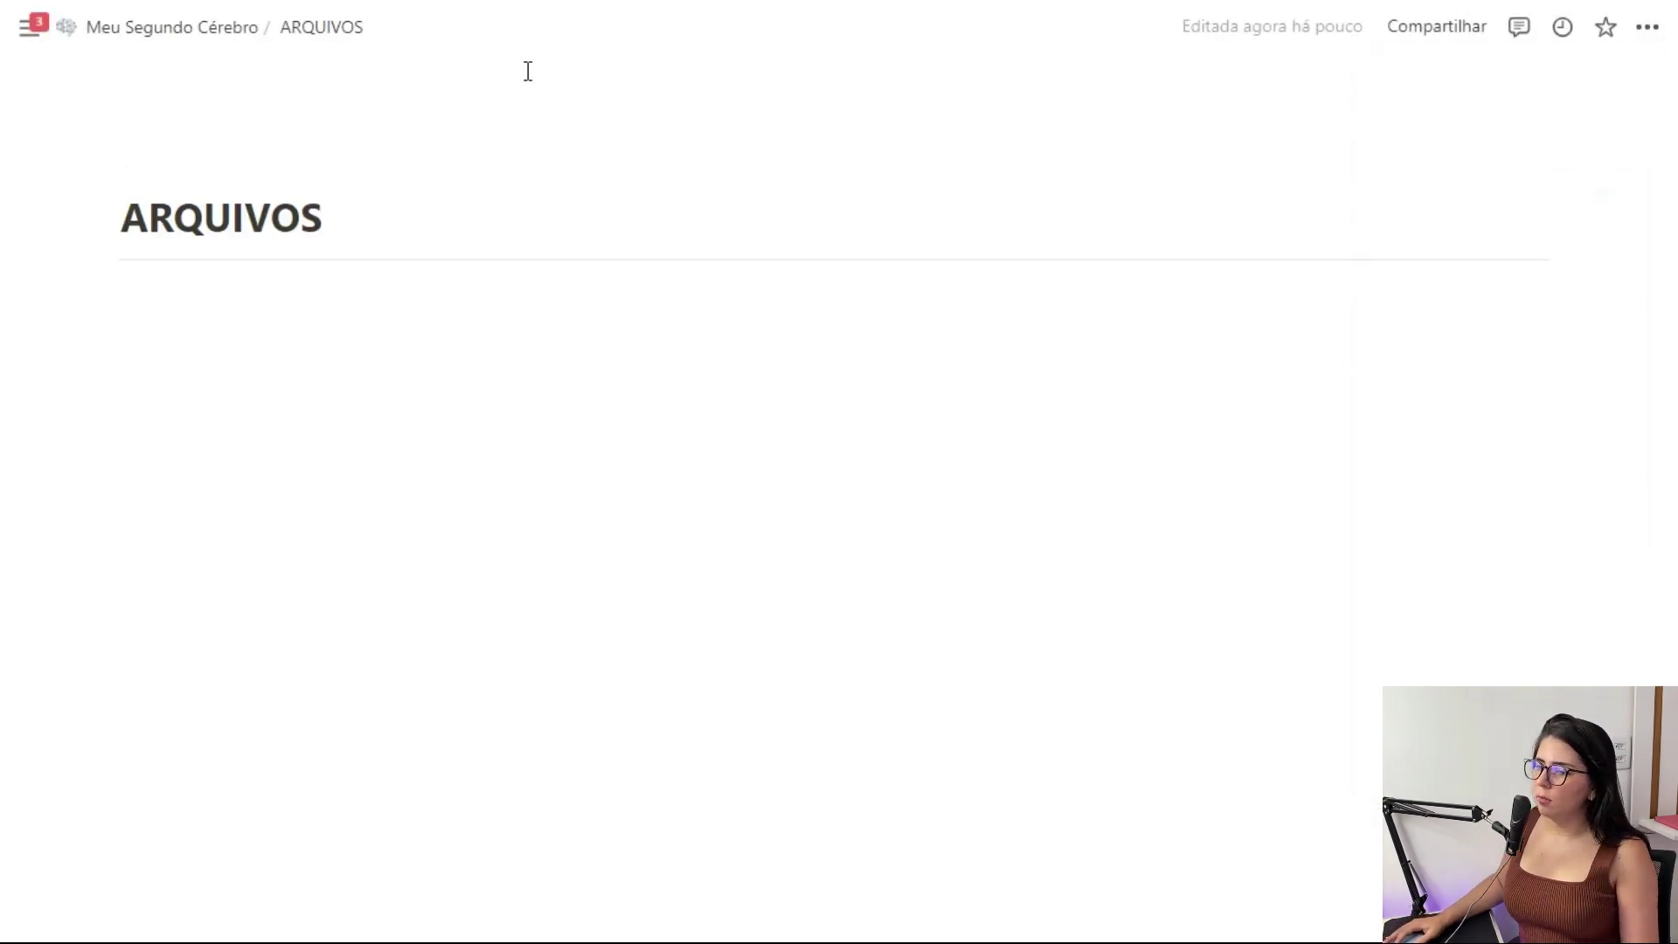
left_click(188, 186)
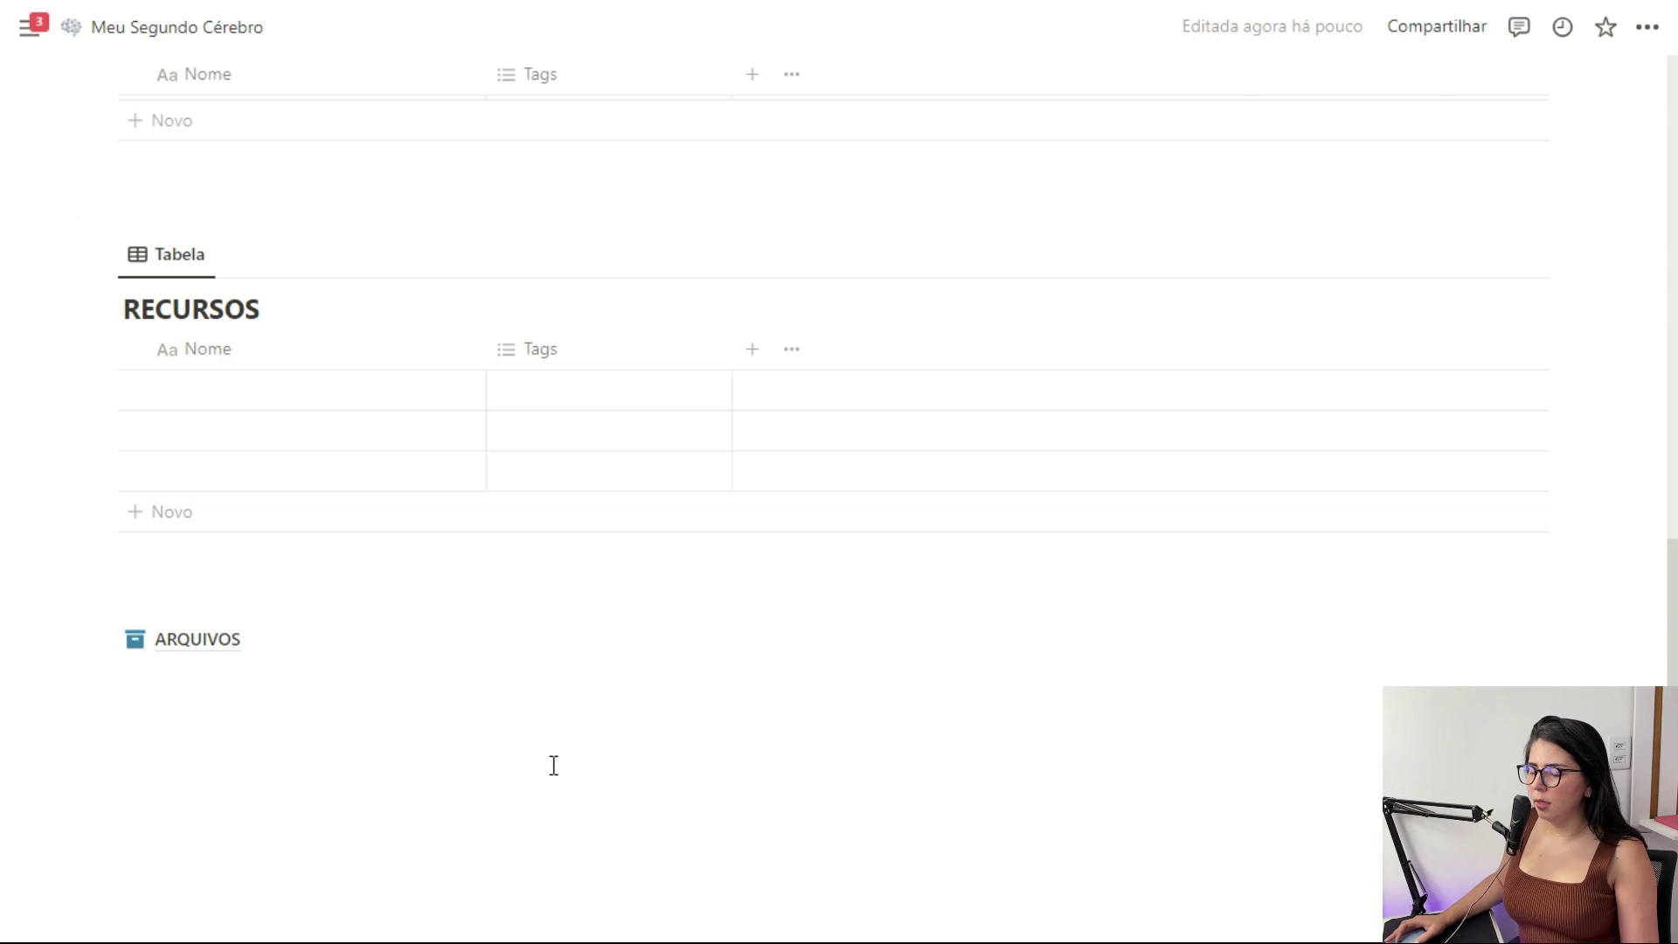
scroll(499, 678, "up", 10)
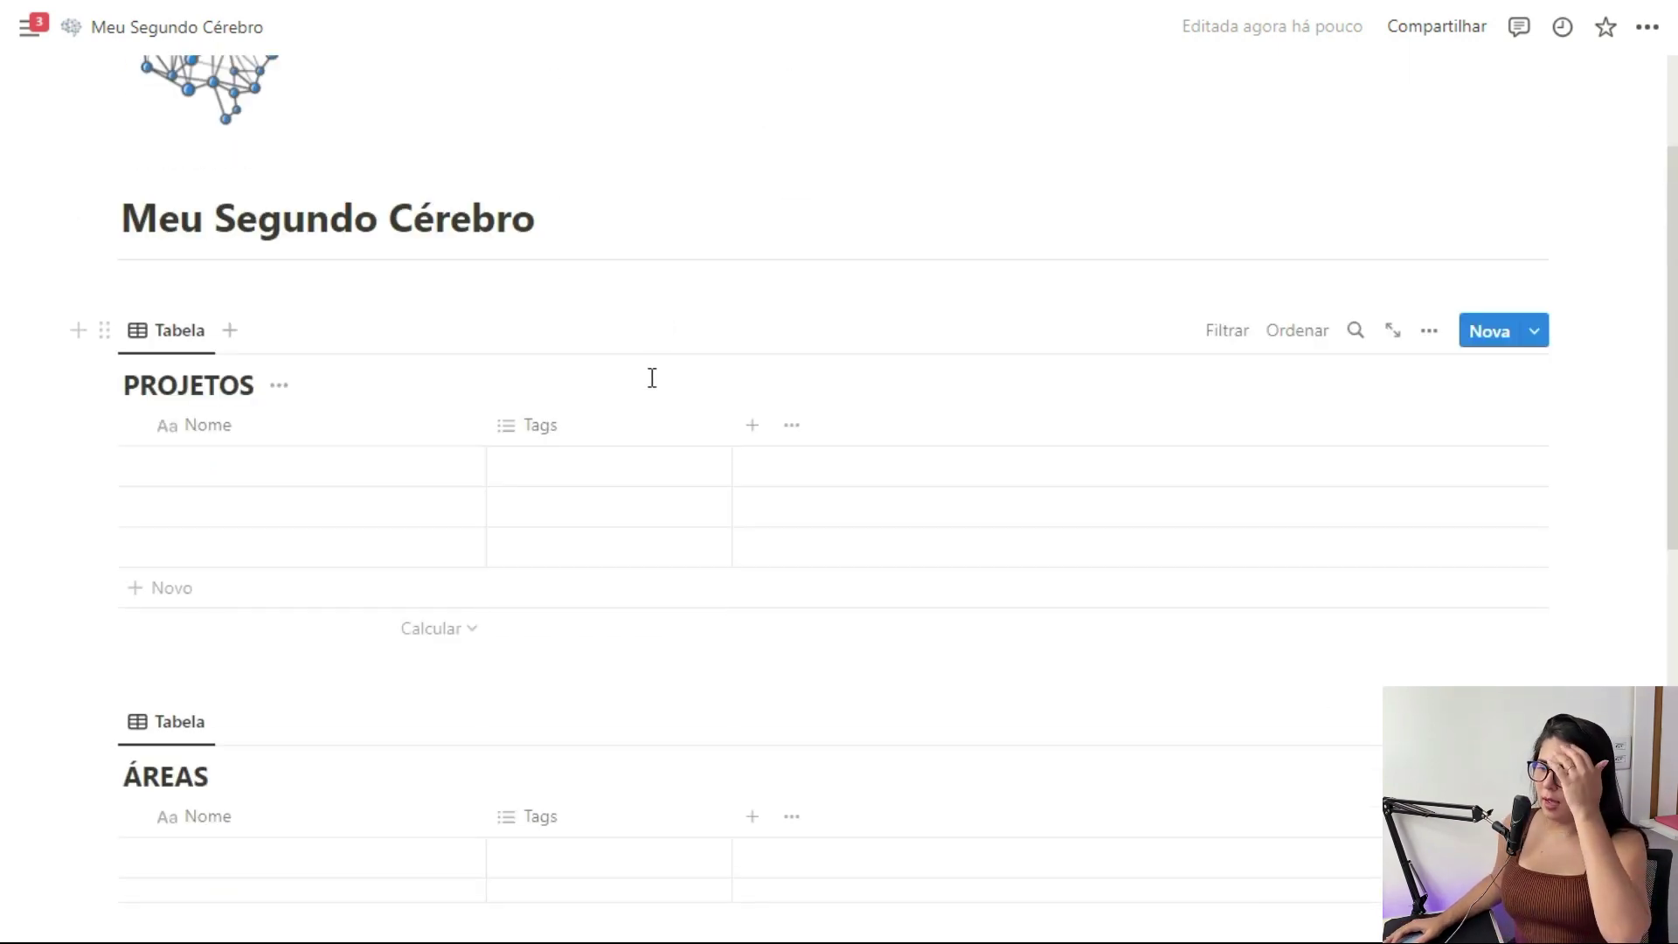
Change the PROJETOS Tags column to a checkbox property named Arquivar
left_click(602, 430)
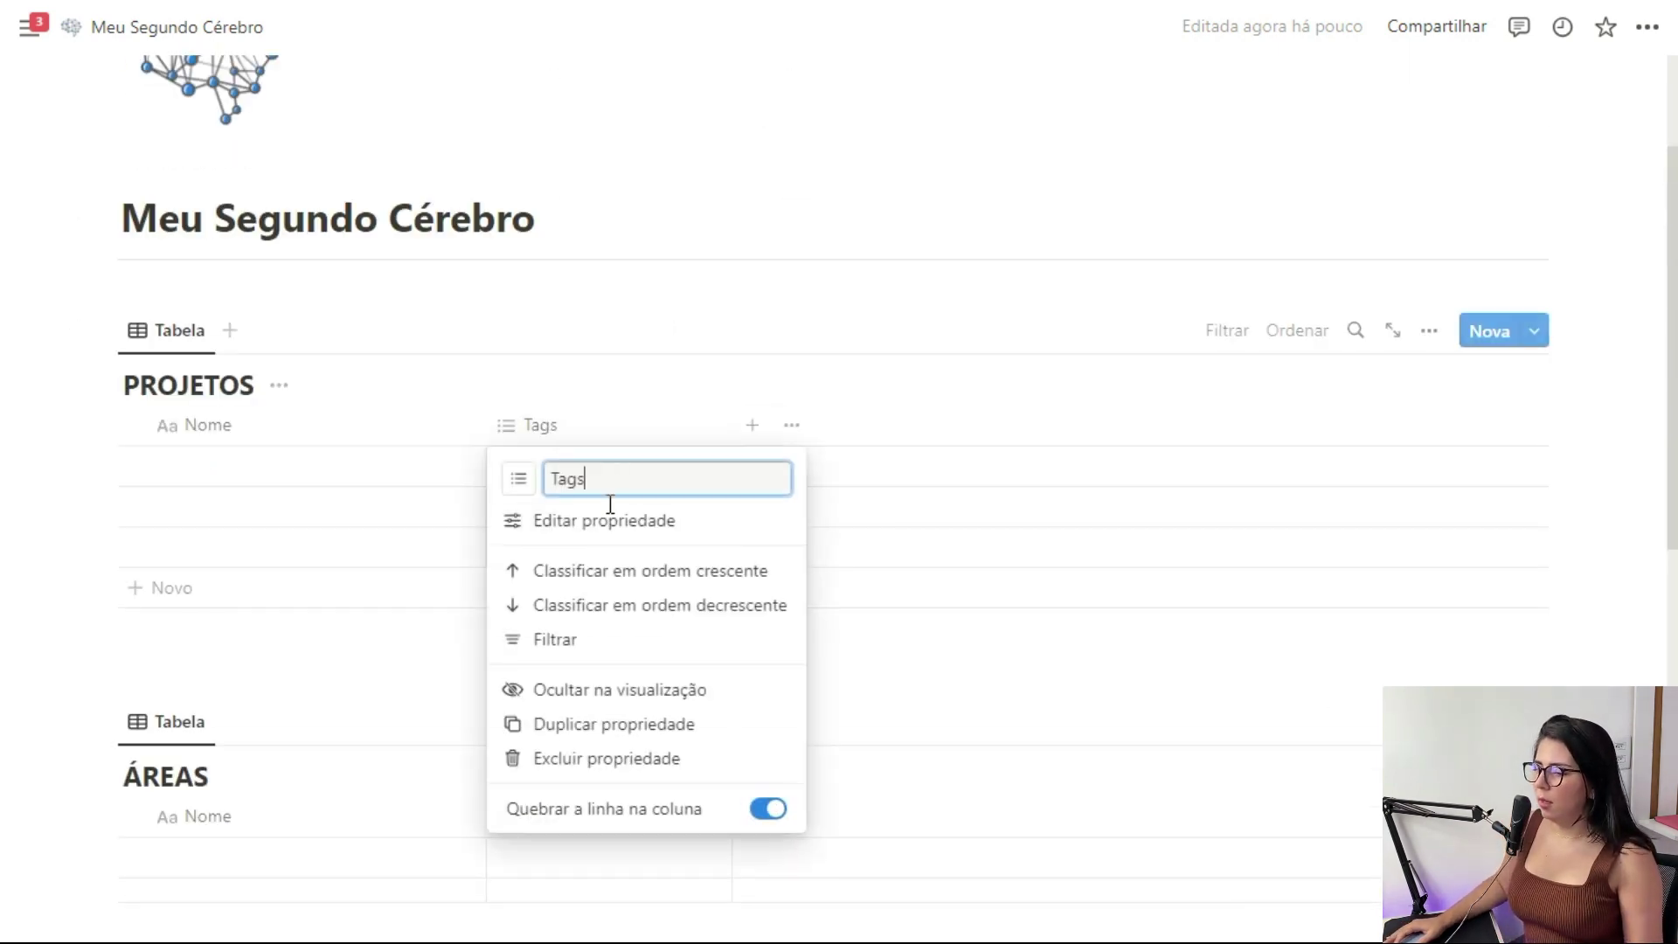
left_click(647, 524)
left_click(1408, 230)
scroll(1318, 524, "down", 5)
left_click(1354, 362)
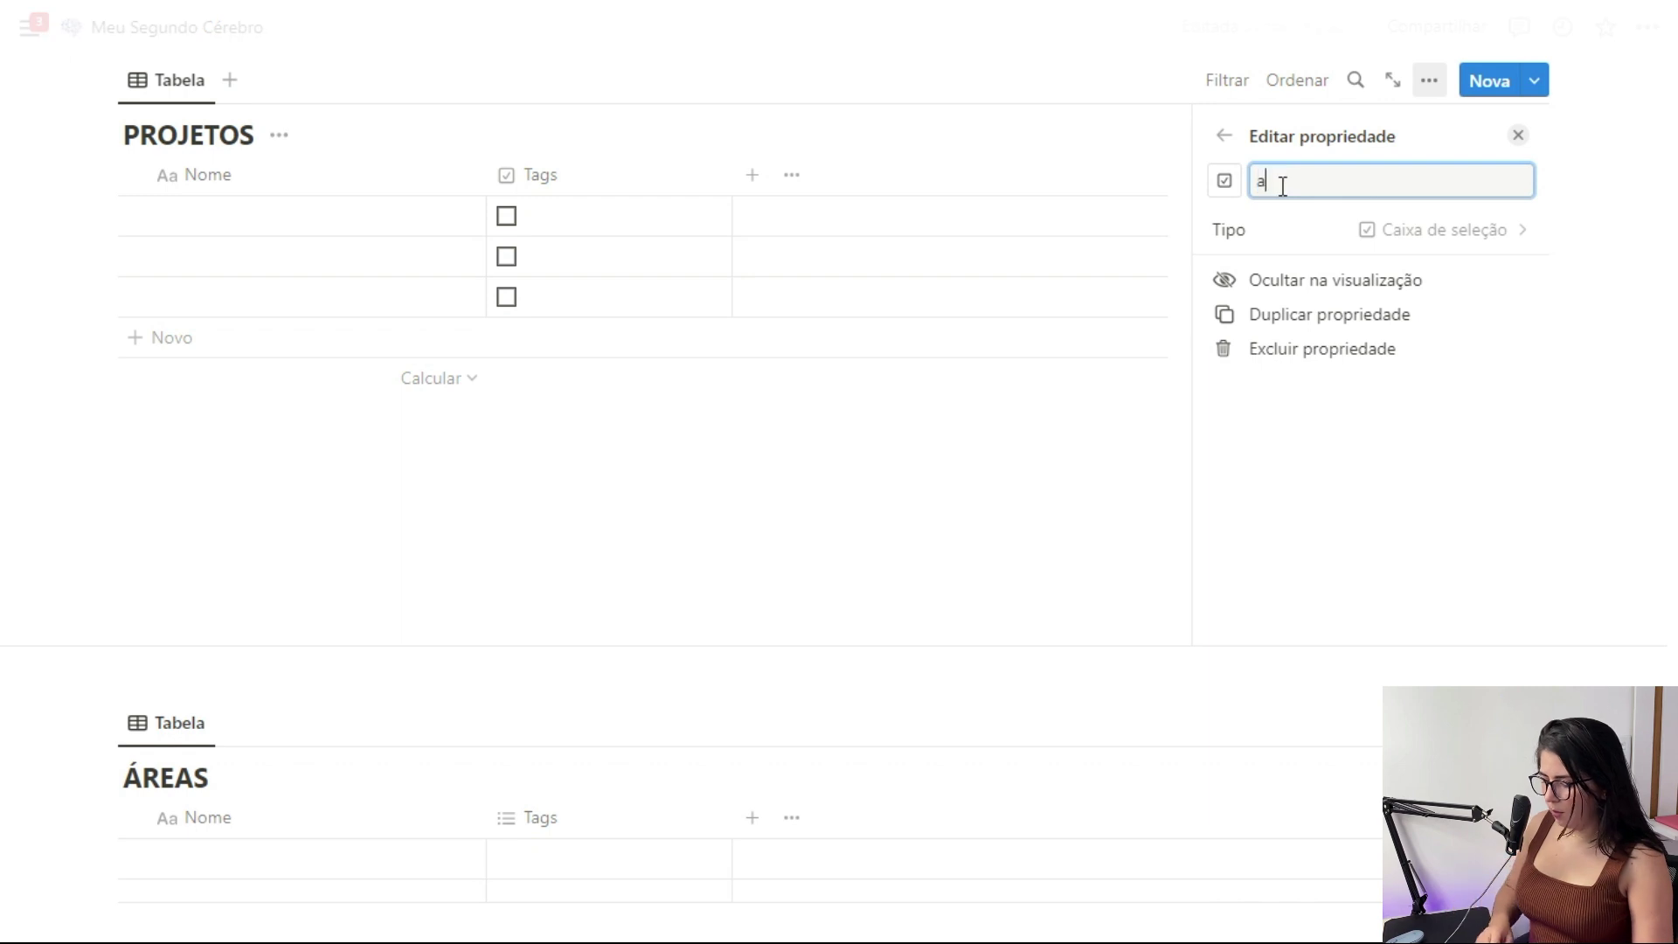
key("BackSpace")
type("Arquivar")
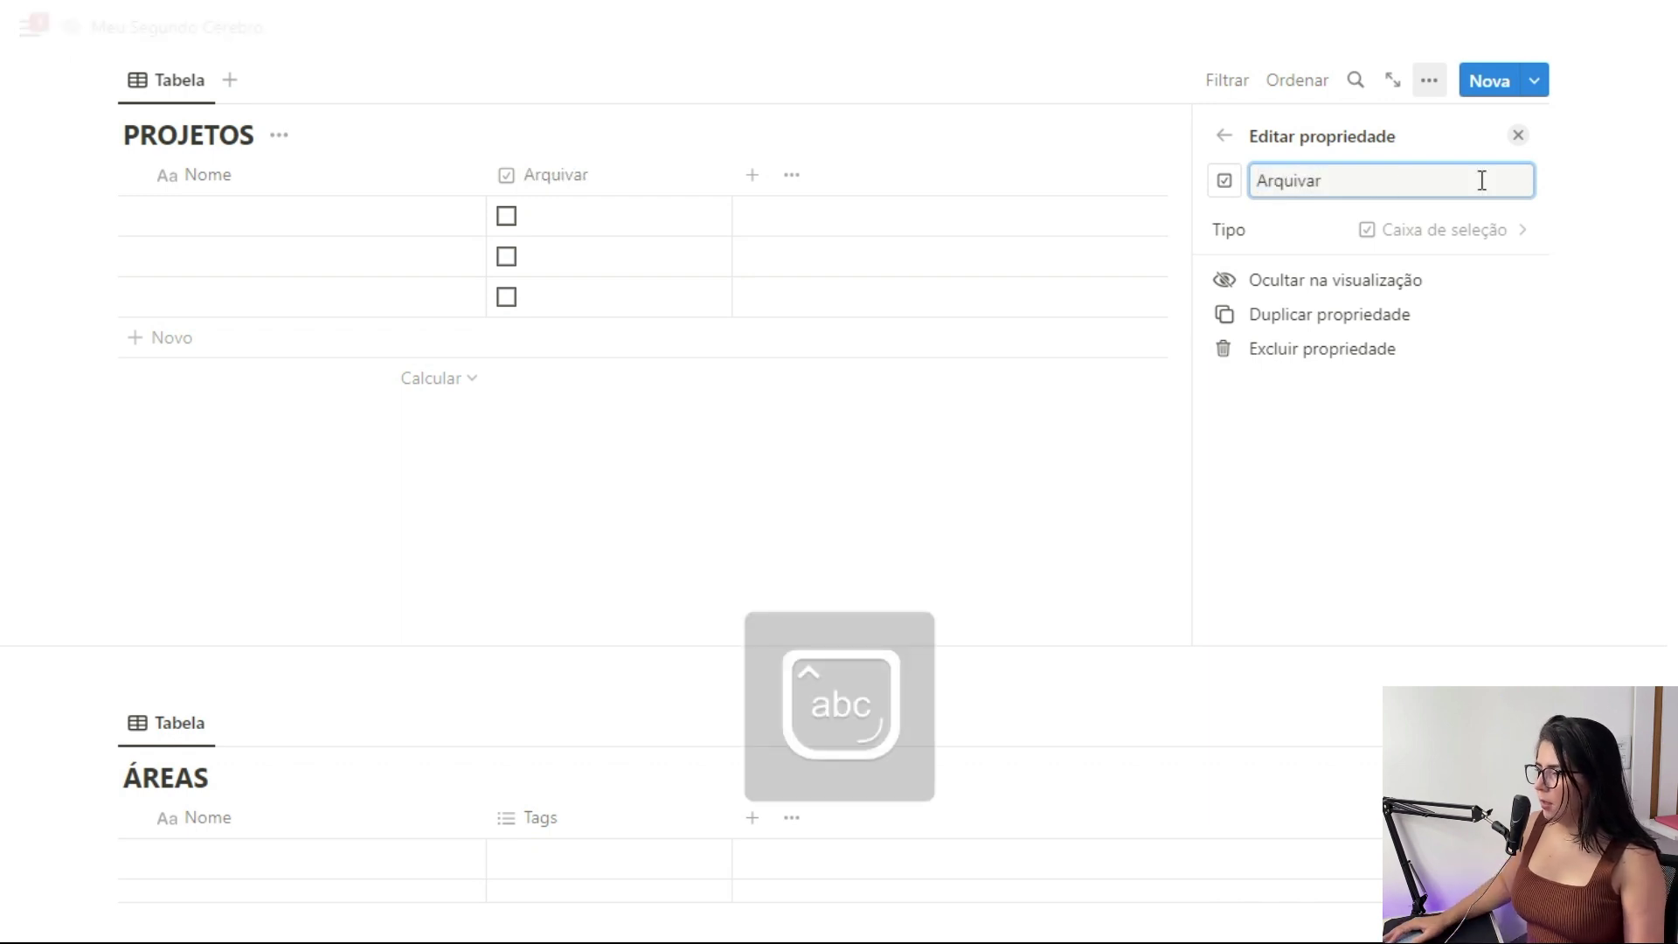
left_click(1519, 137)
Rename the ÁREAS Tags column to Arquivar
left_click(589, 569)
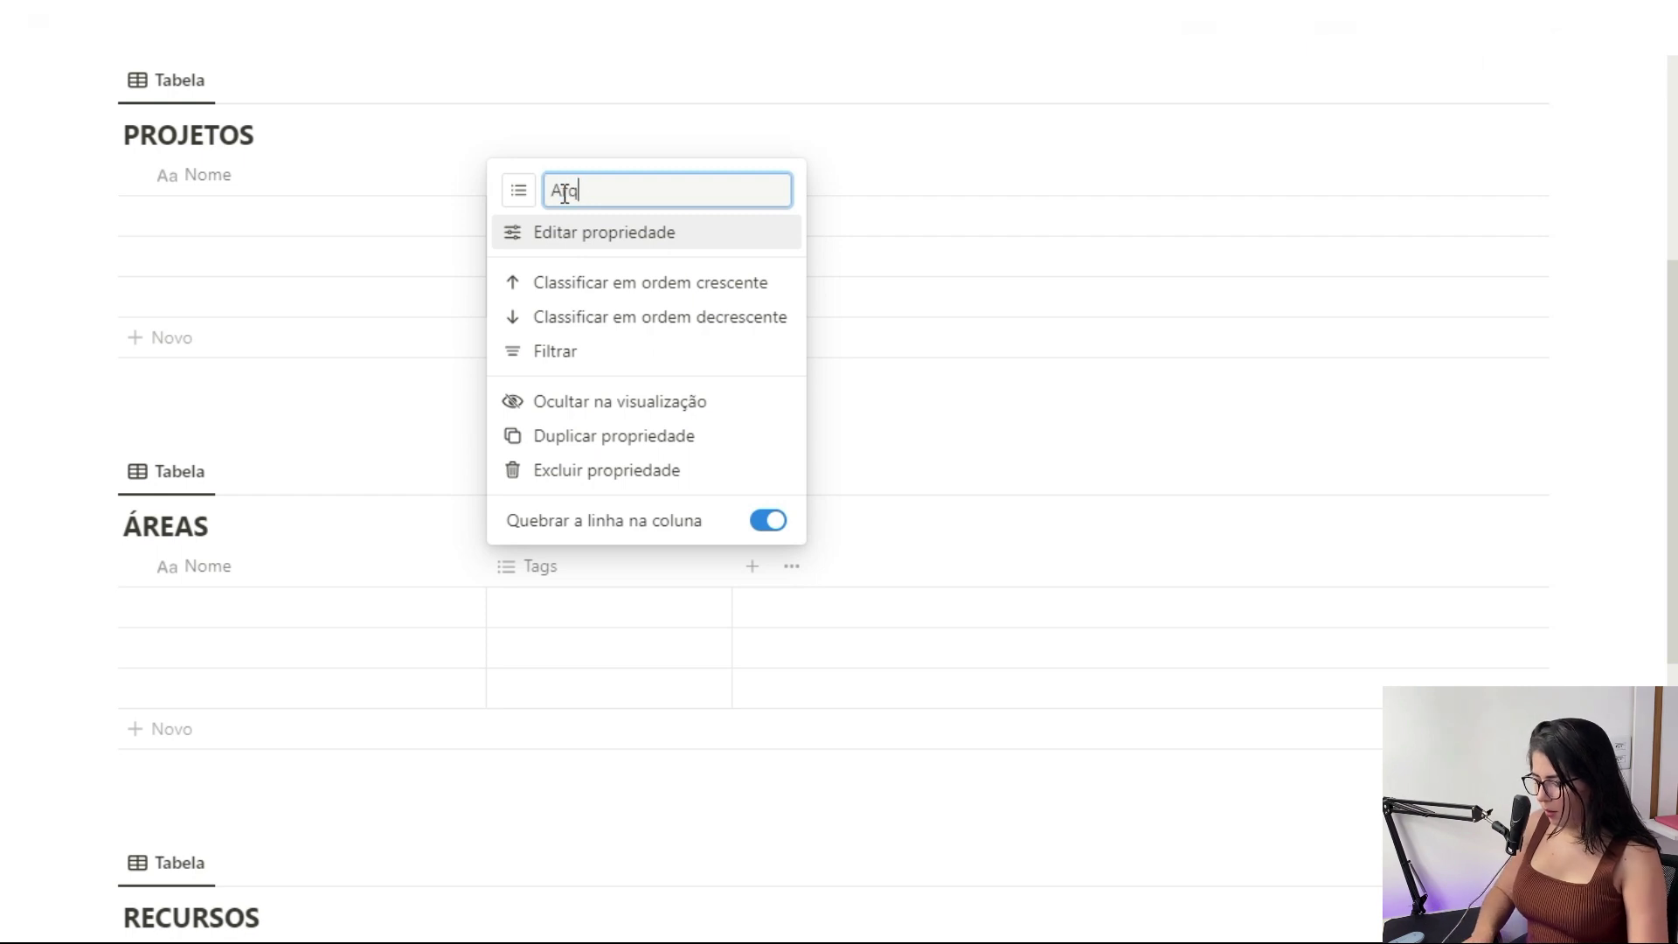
key("Return")
scroll(656, 442, "up", 7)
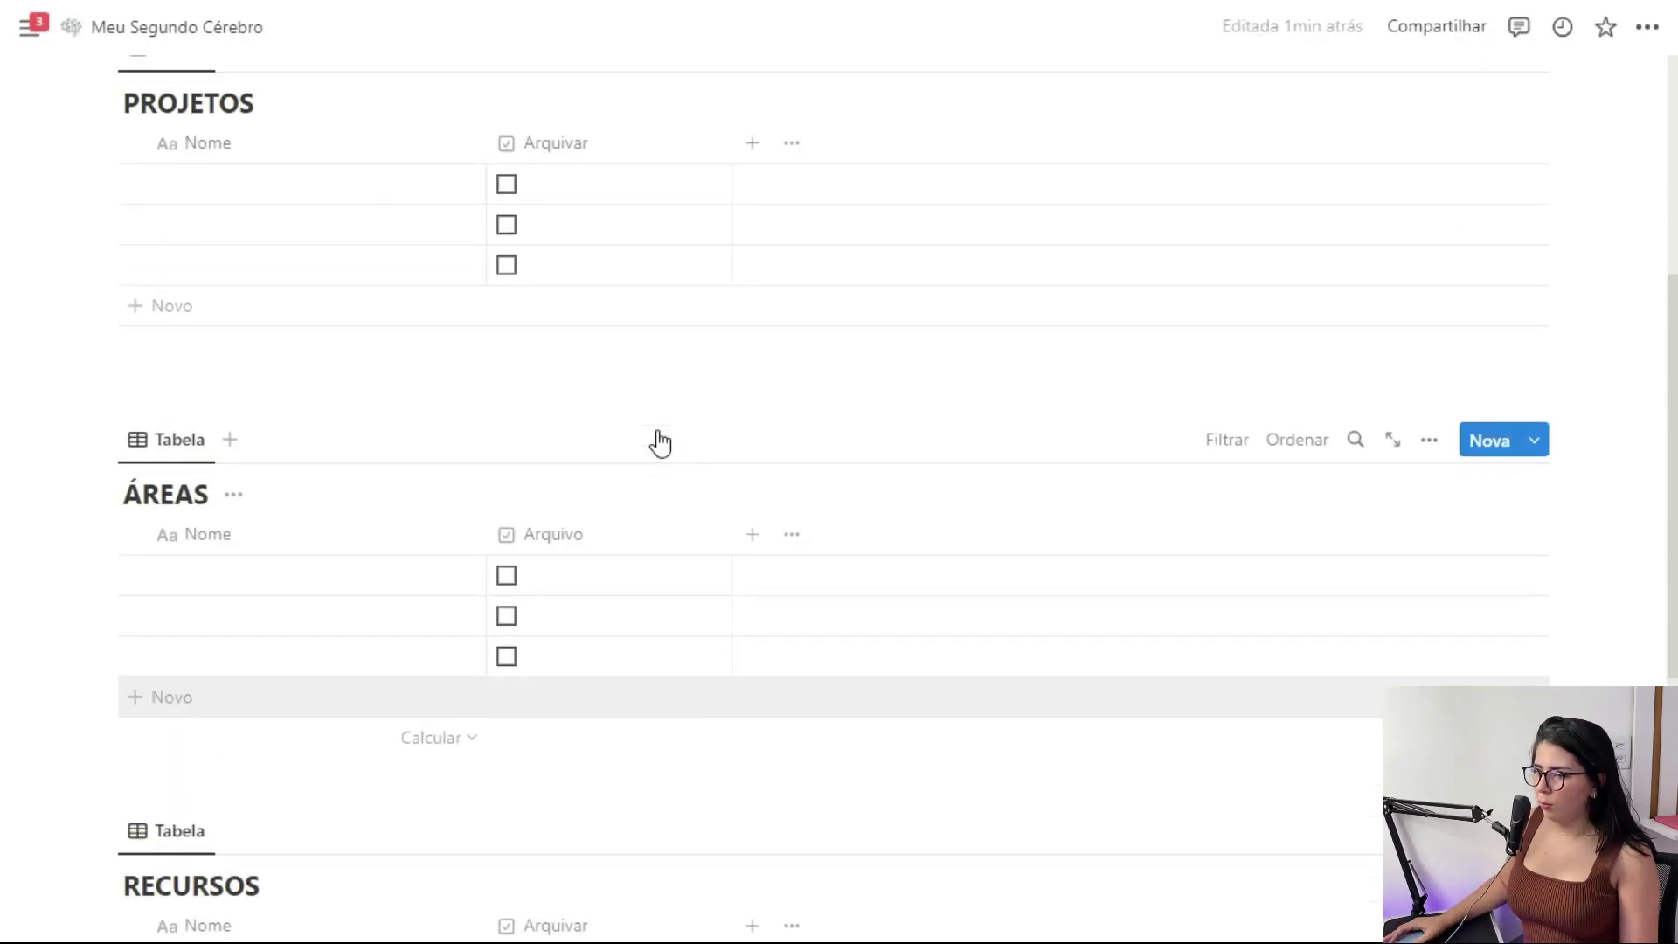
Give the PROJETOS Arquivar column an archive-box icon, then bring up the RECURSOS column's icon choices
left_click(560, 511)
left_click(518, 556)
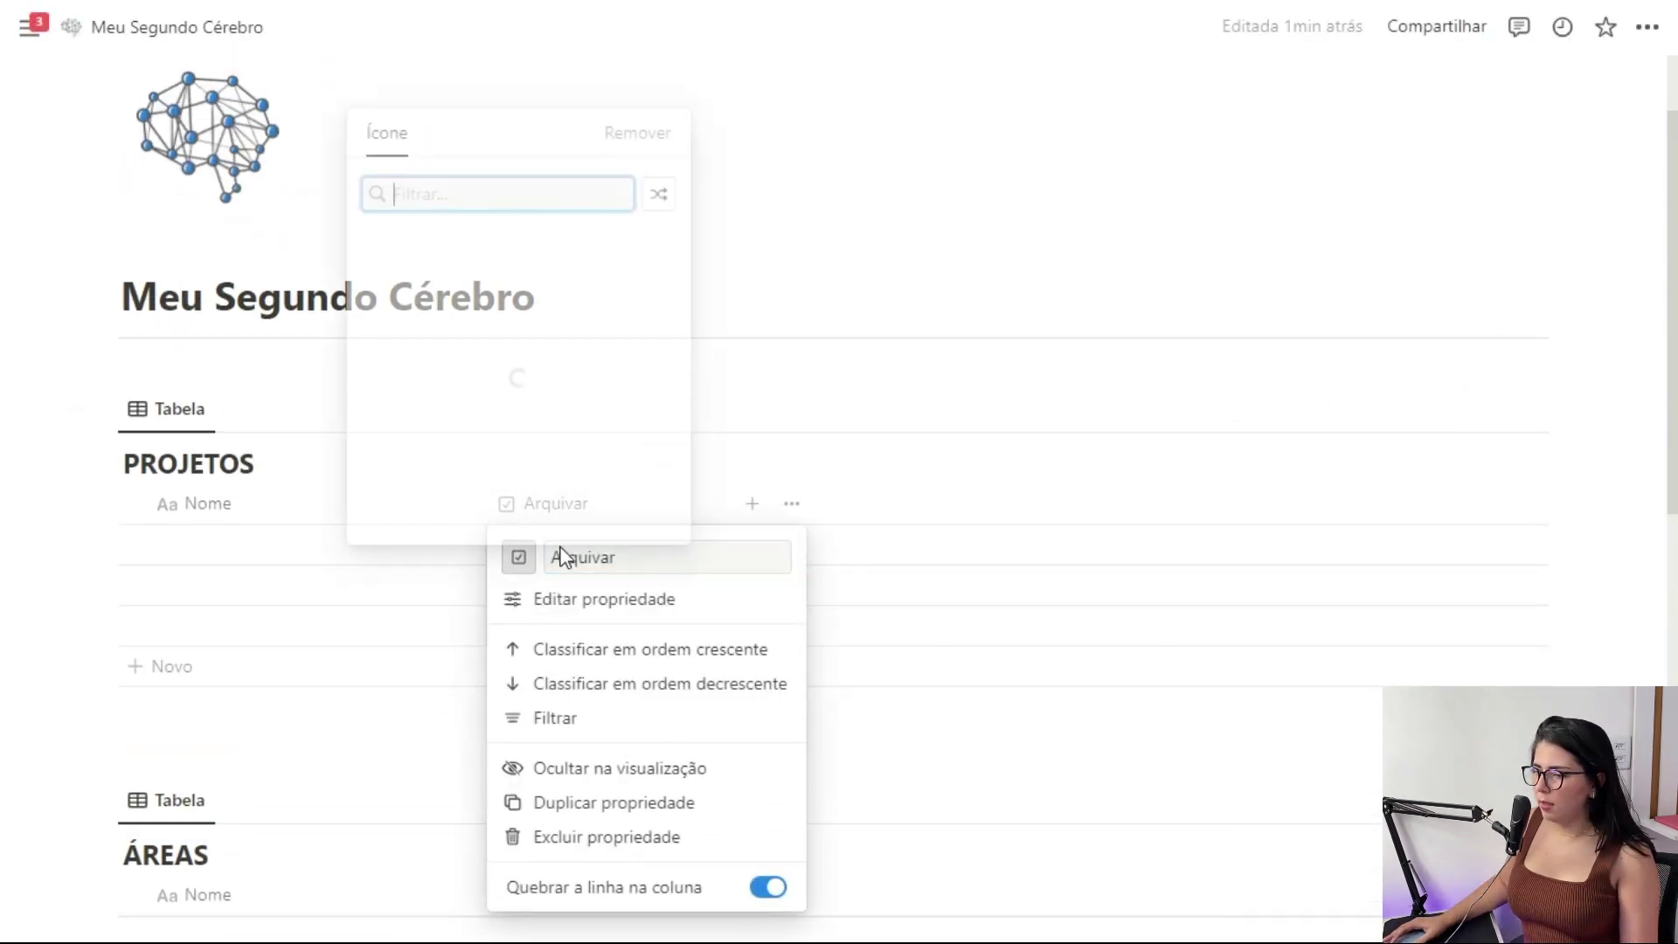
left_click(381, 285)
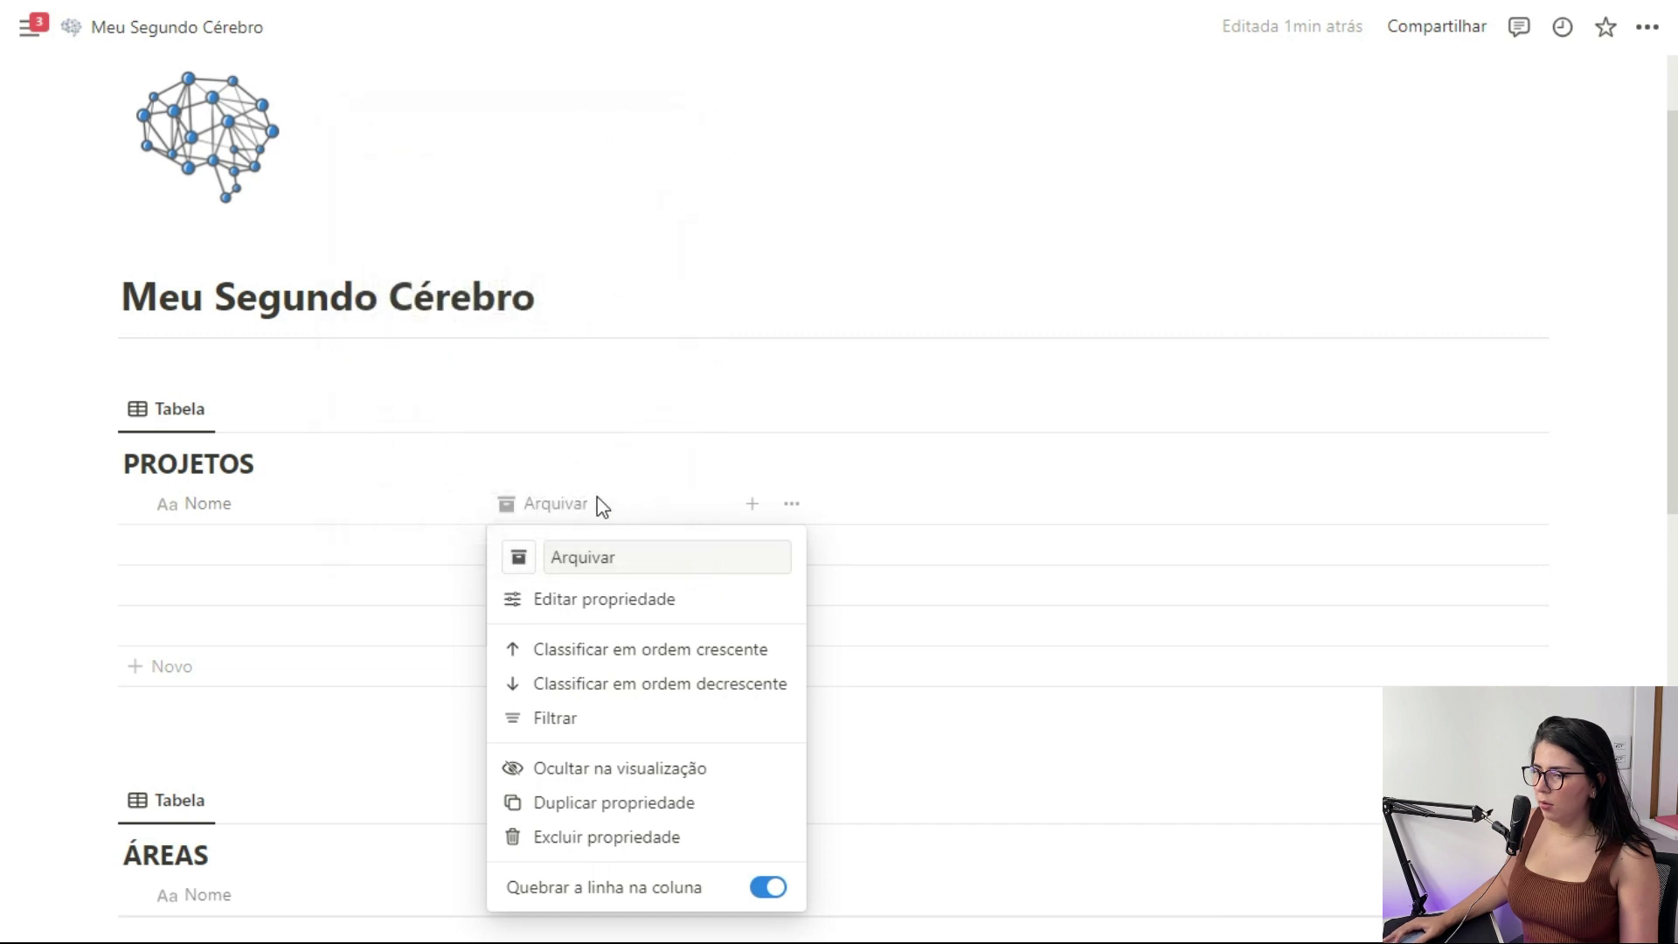
key("Escape")
scroll(594, 507, "down", 10)
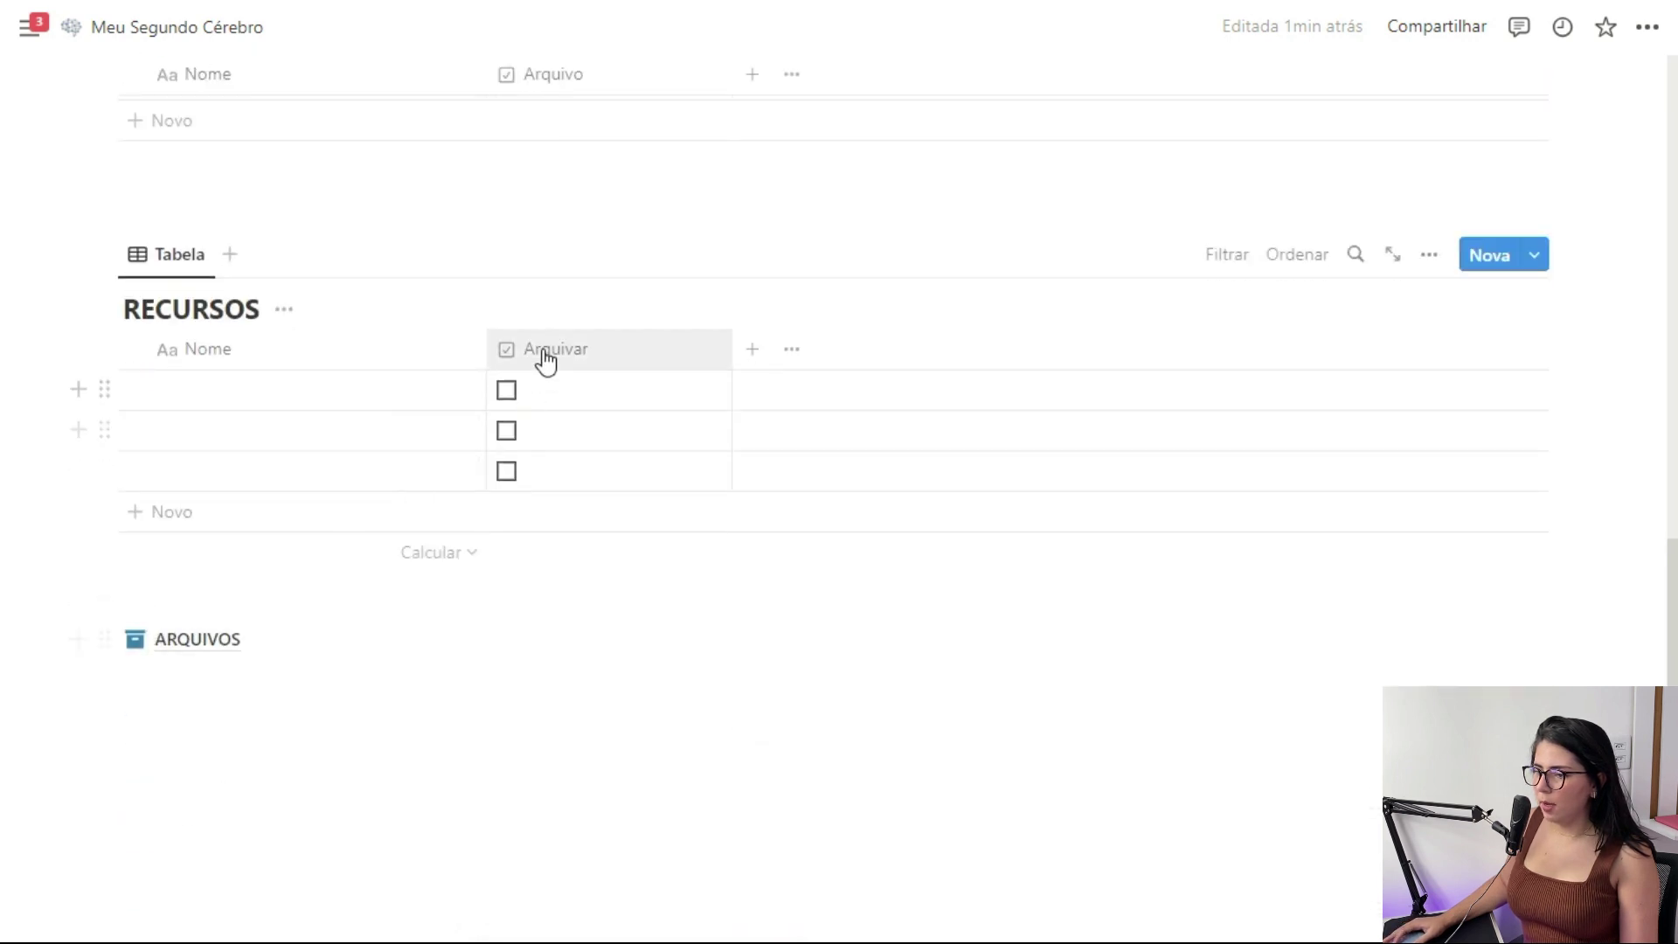
left_click(545, 360)
left_click(517, 402)
Set the archive-box icon on the RECURSOS Arquivar column
left_click(629, 337)
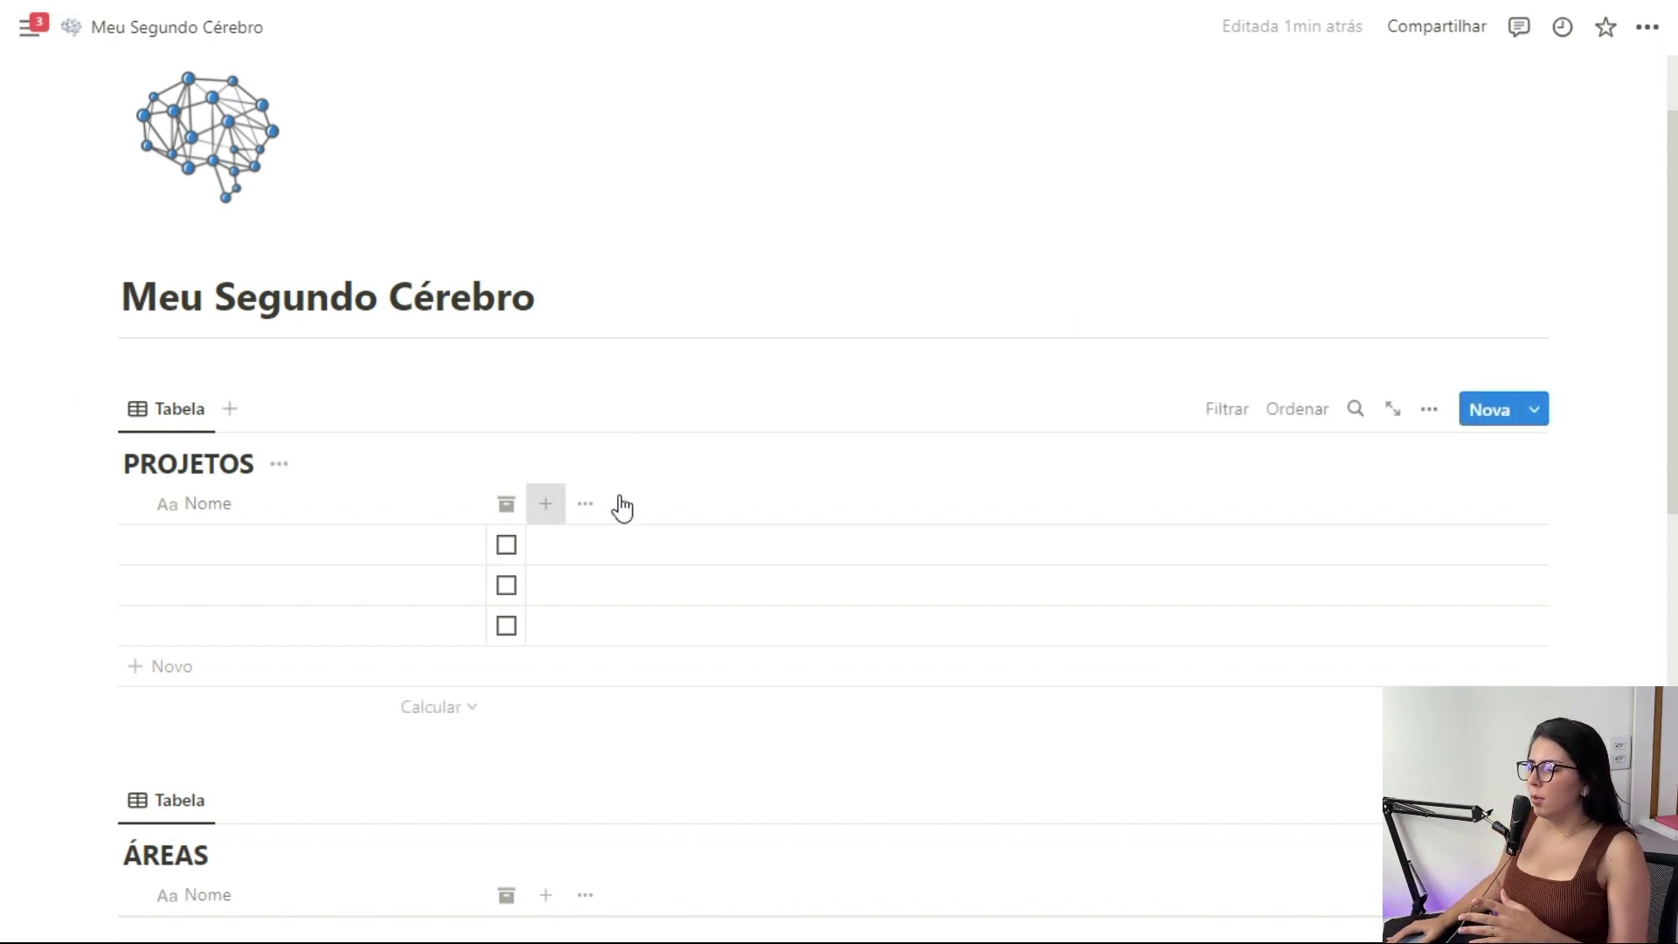
Add a date column named Prazo to the PROJETOS table
left_click(545, 503)
scroll(1236, 528, "down", 2)
left_click(1275, 507)
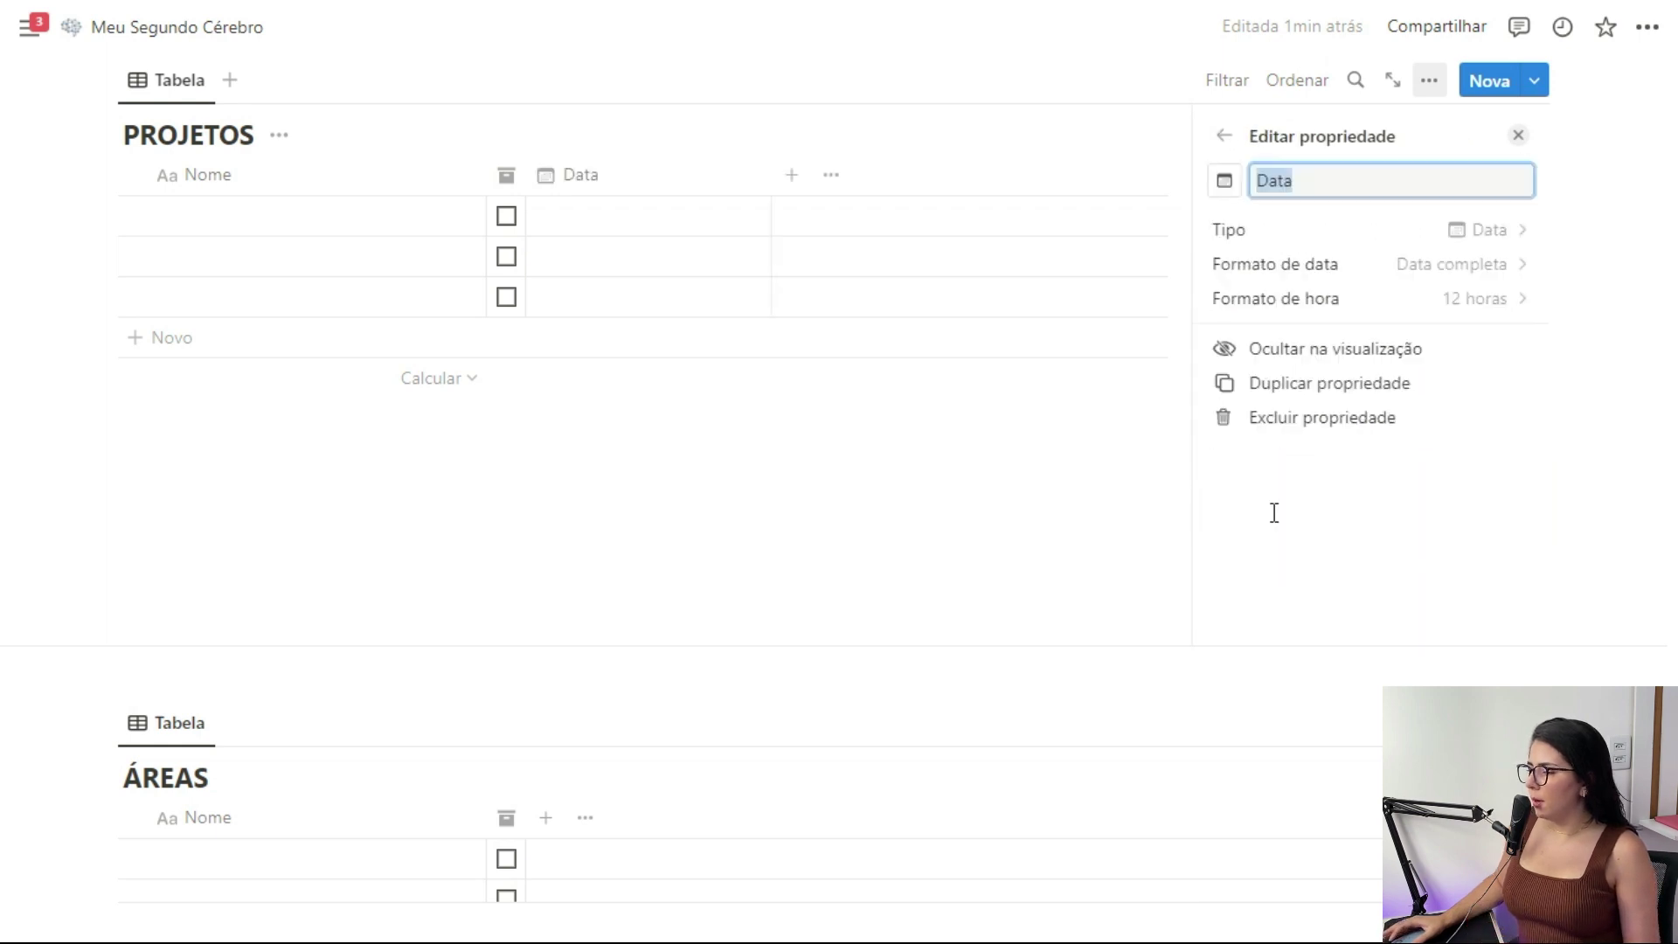
type("Prazo")
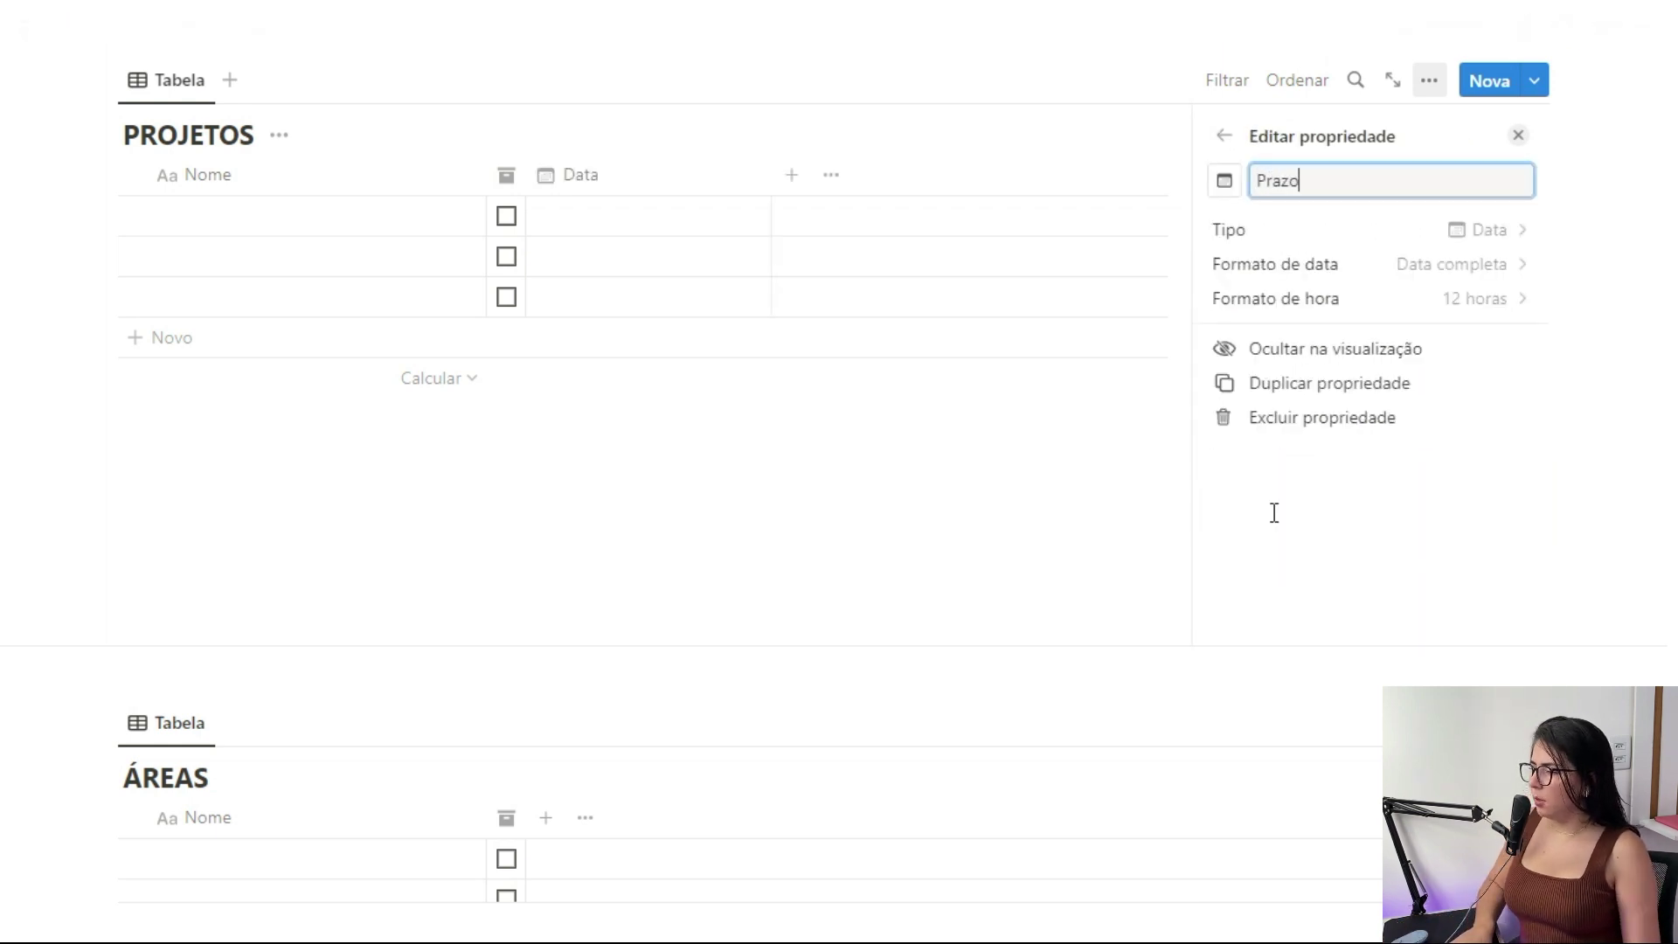
left_click(1162, 378)
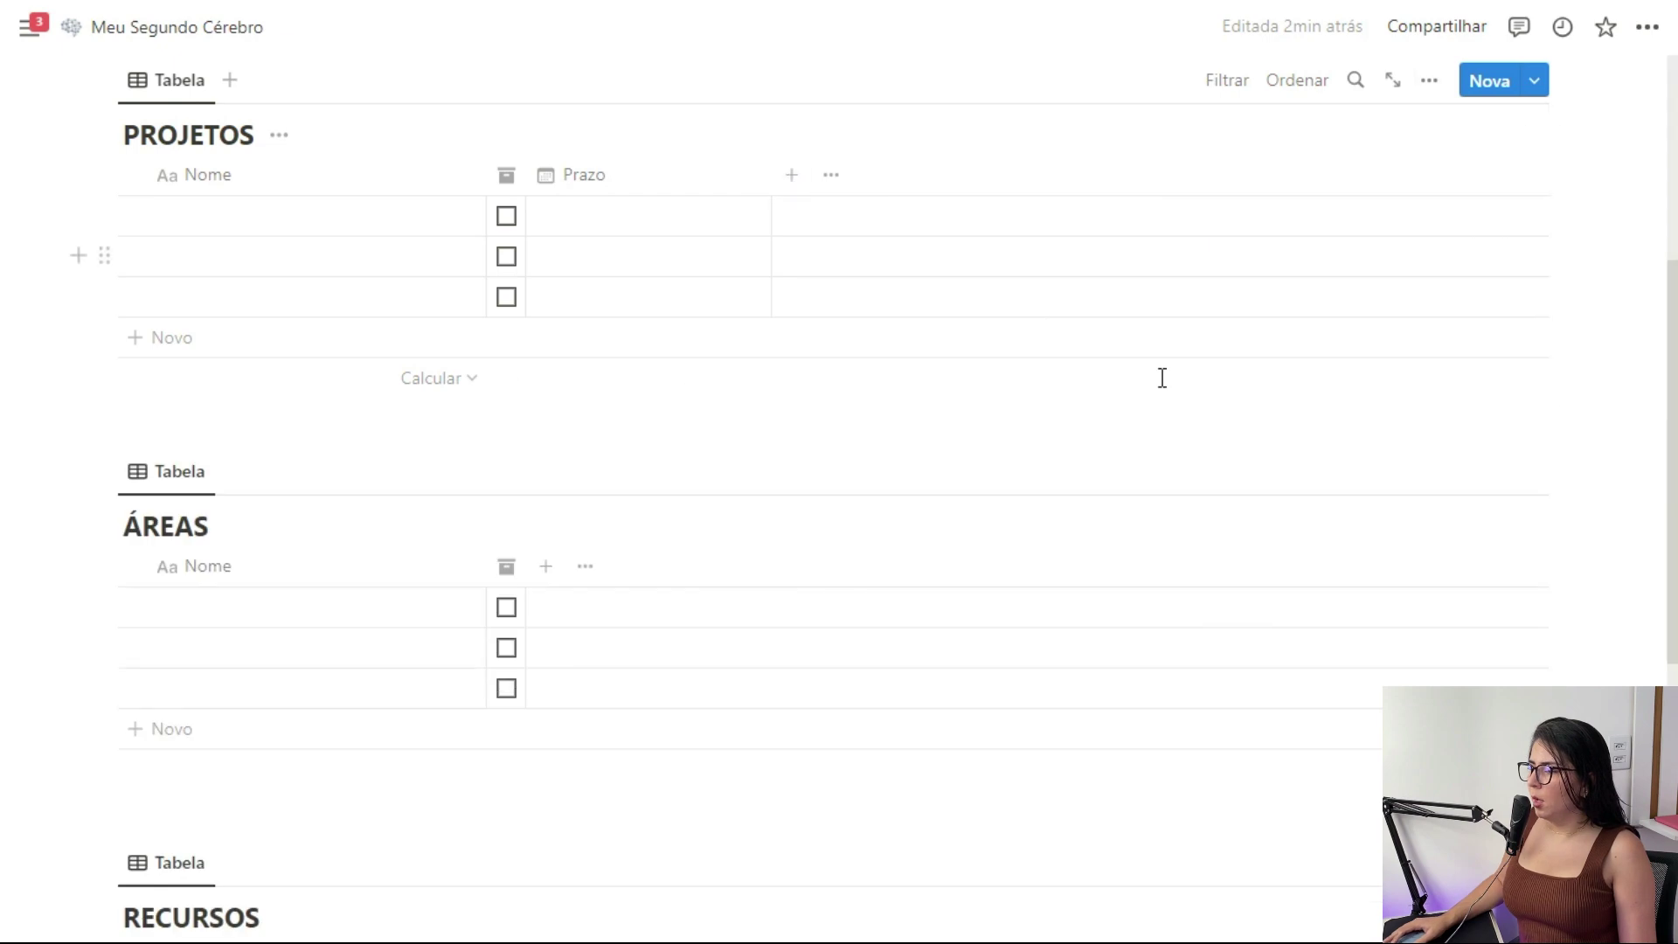
Add a Status column to PROJETOS, leaving an empty line below the table
left_click(793, 175)
scroll(1356, 464, "down", 3)
left_click(1273, 476)
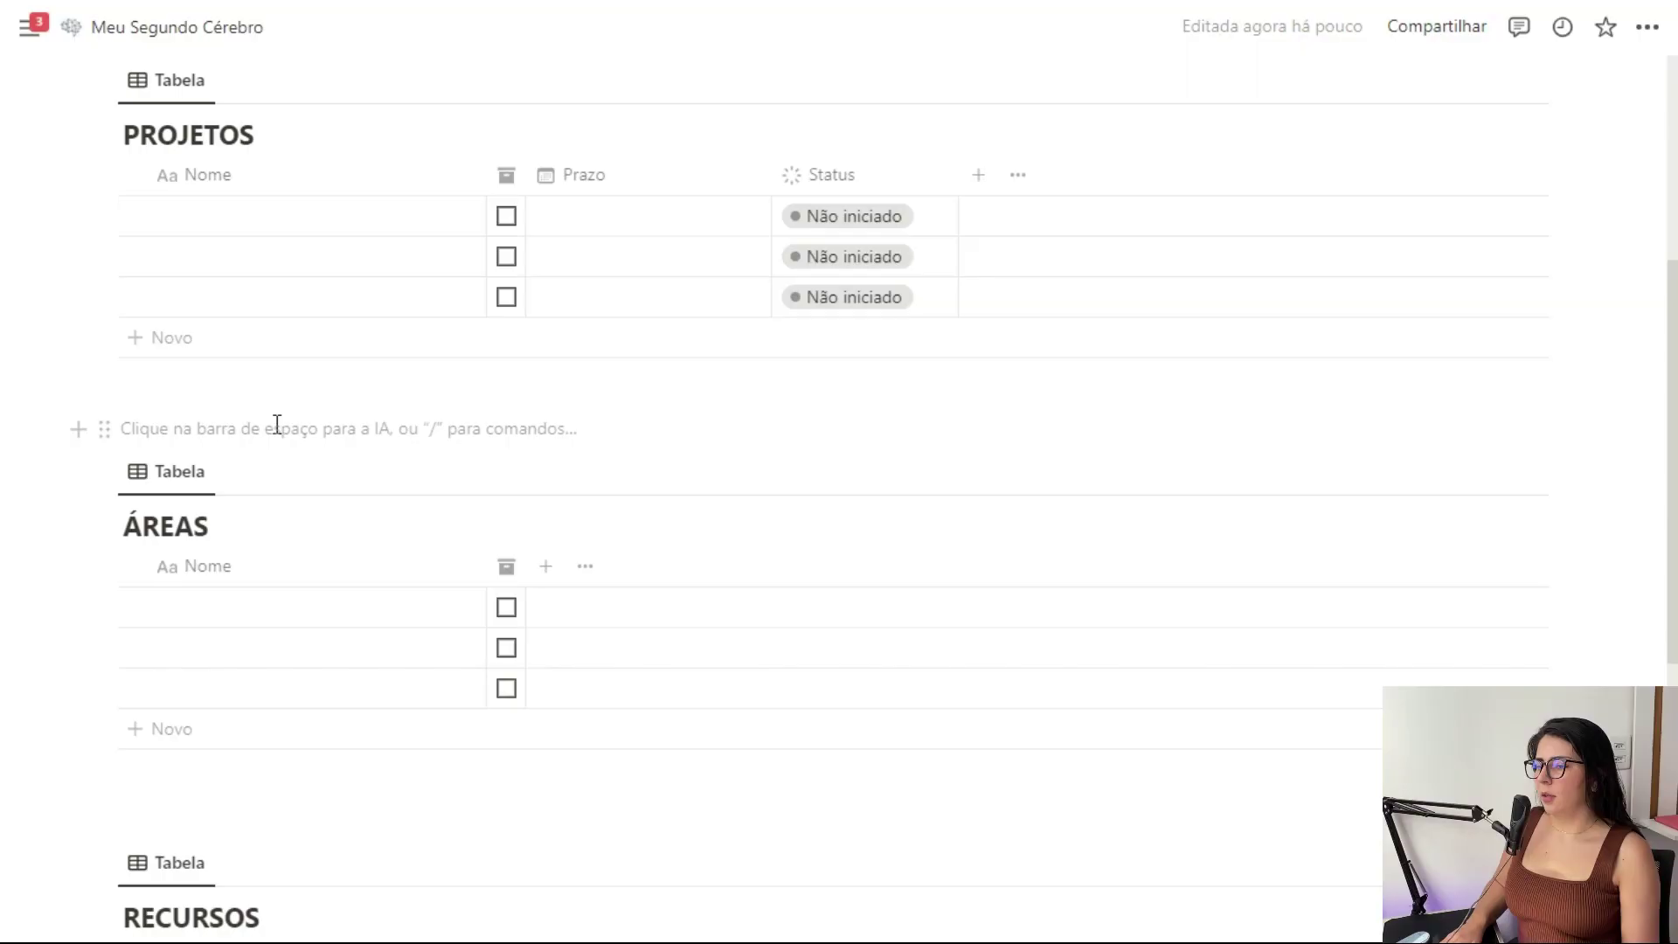
key("Return")
Insert a new inline table database named TAREFAS below PROJETOS
key("Return")
key("Up")
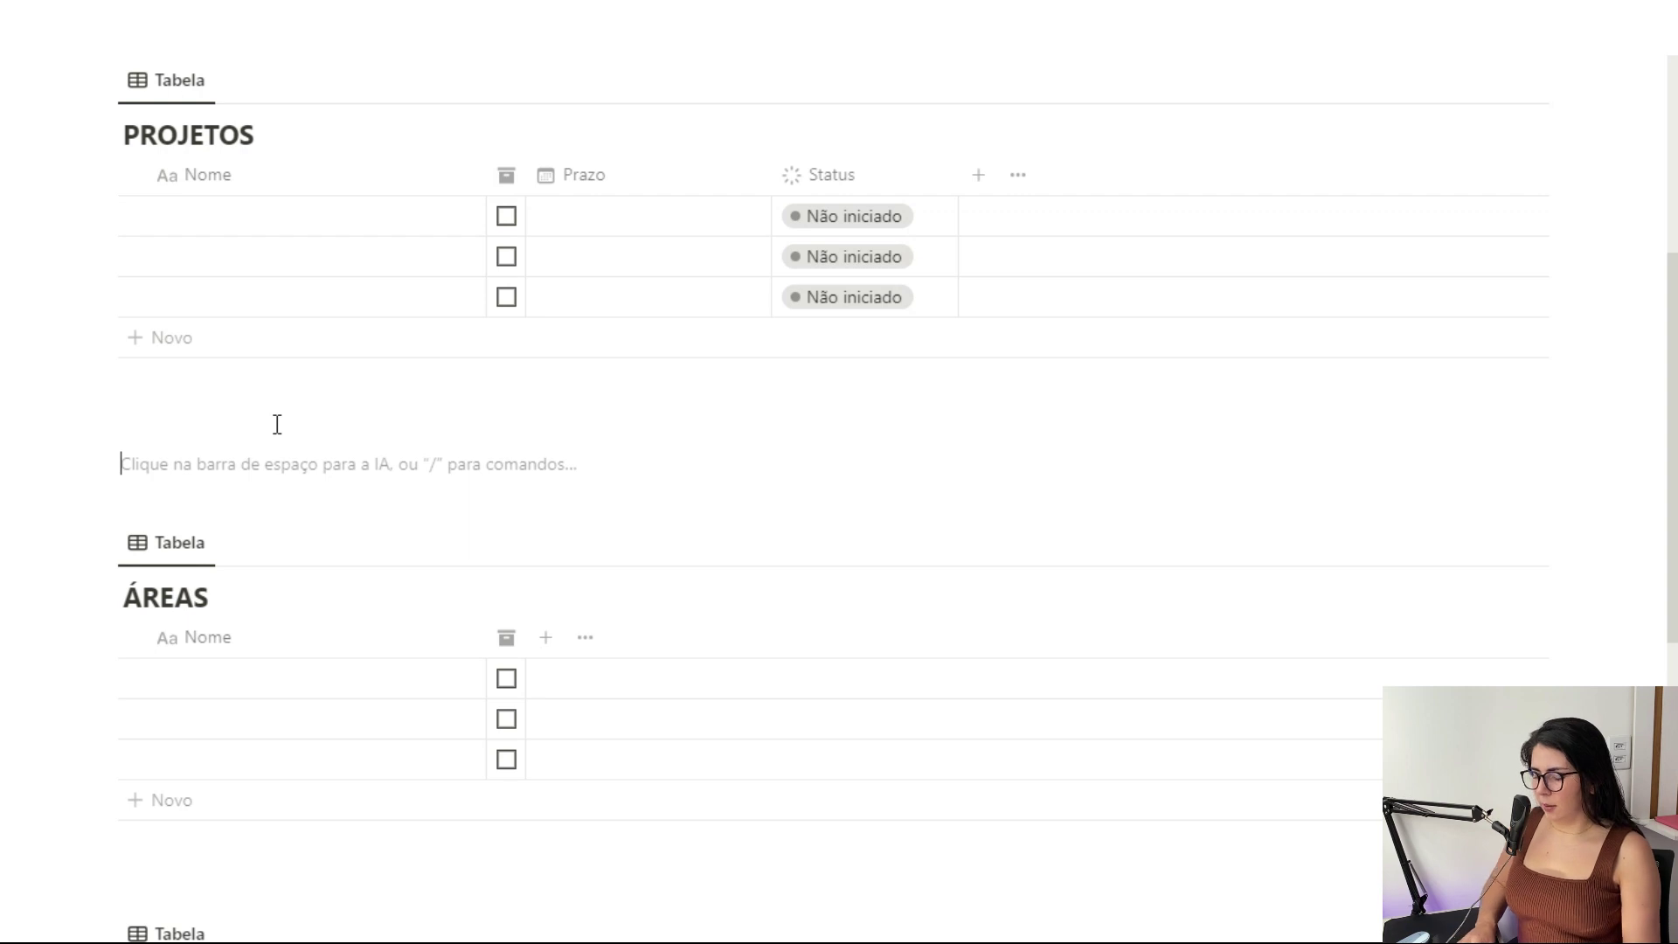
type("/")
key("Return")
key("Caps_Lock")
type("TAREFAS")
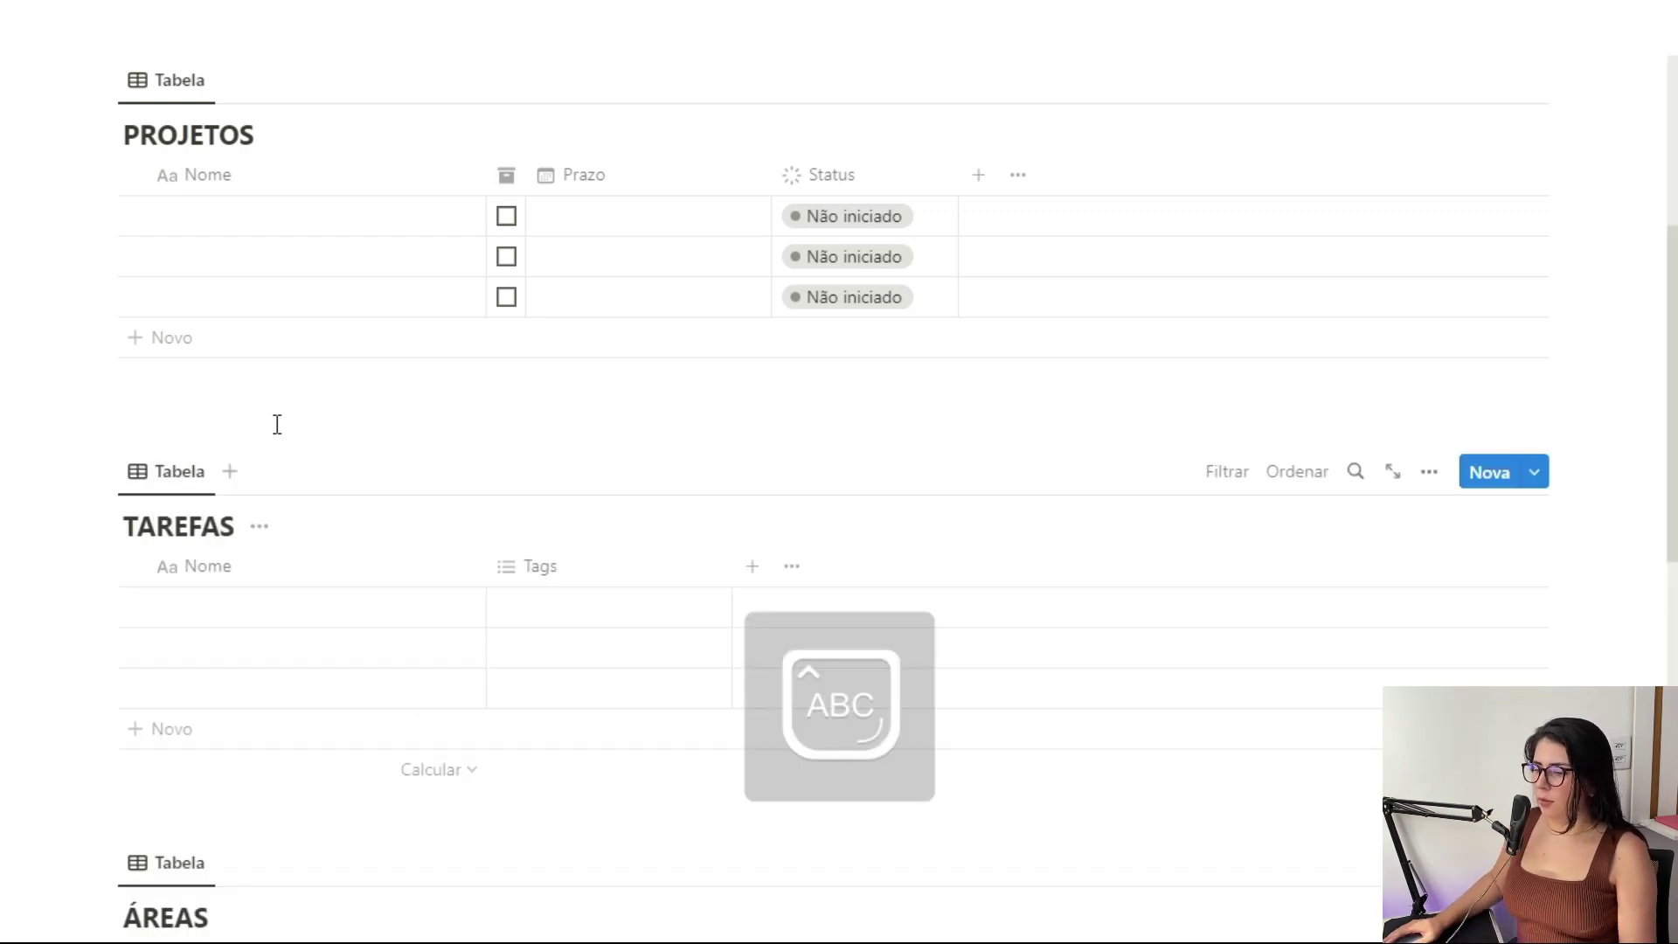
key("Caps_Lock")
scroll(437, 424, "down", 2)
Turn the TAREFAS Tags column into a narrow Arquivar checkbox with an archive-box icon
left_click(592, 448)
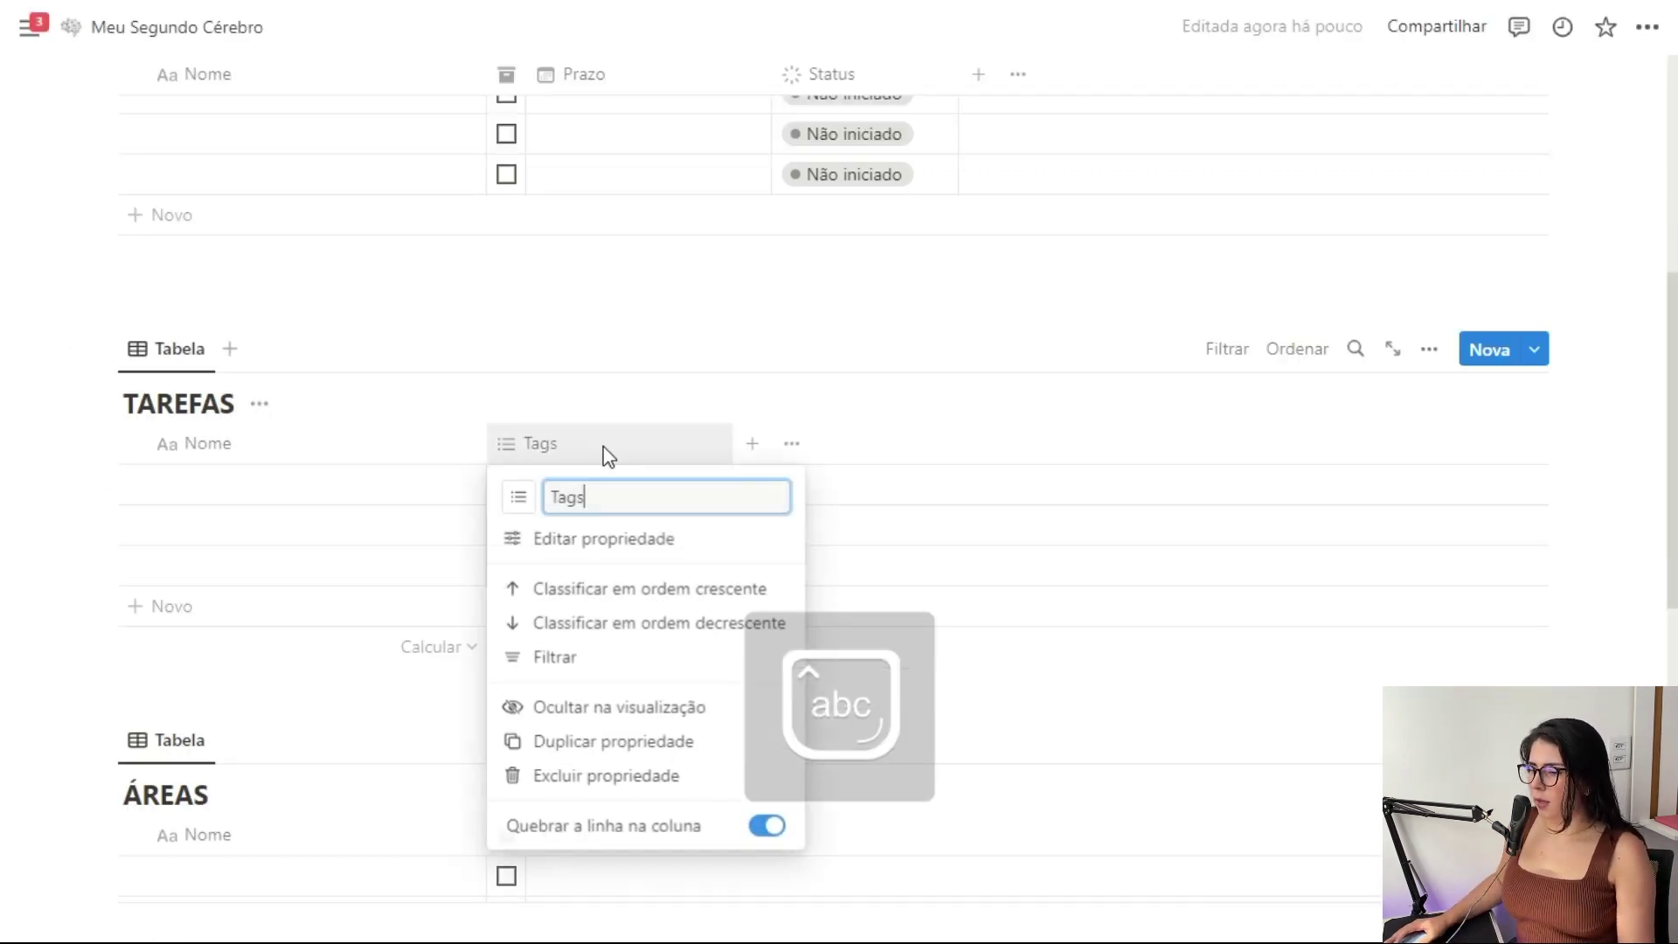
double_click(574, 498)
type("A")
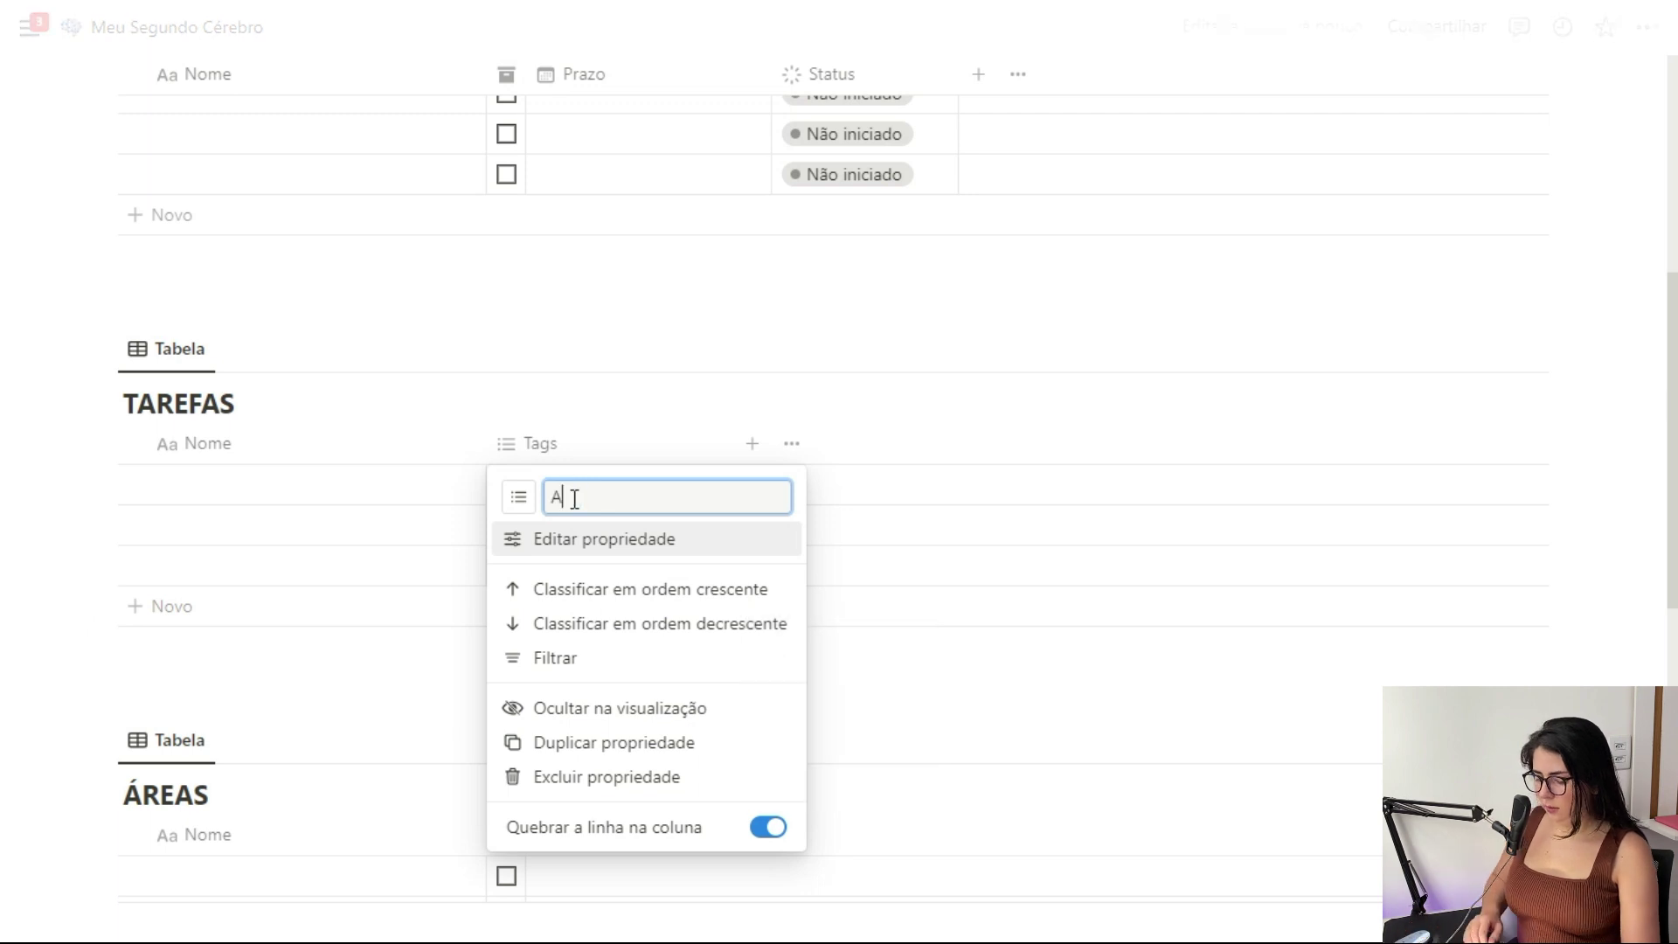
left_click(589, 541)
left_click(1435, 232)
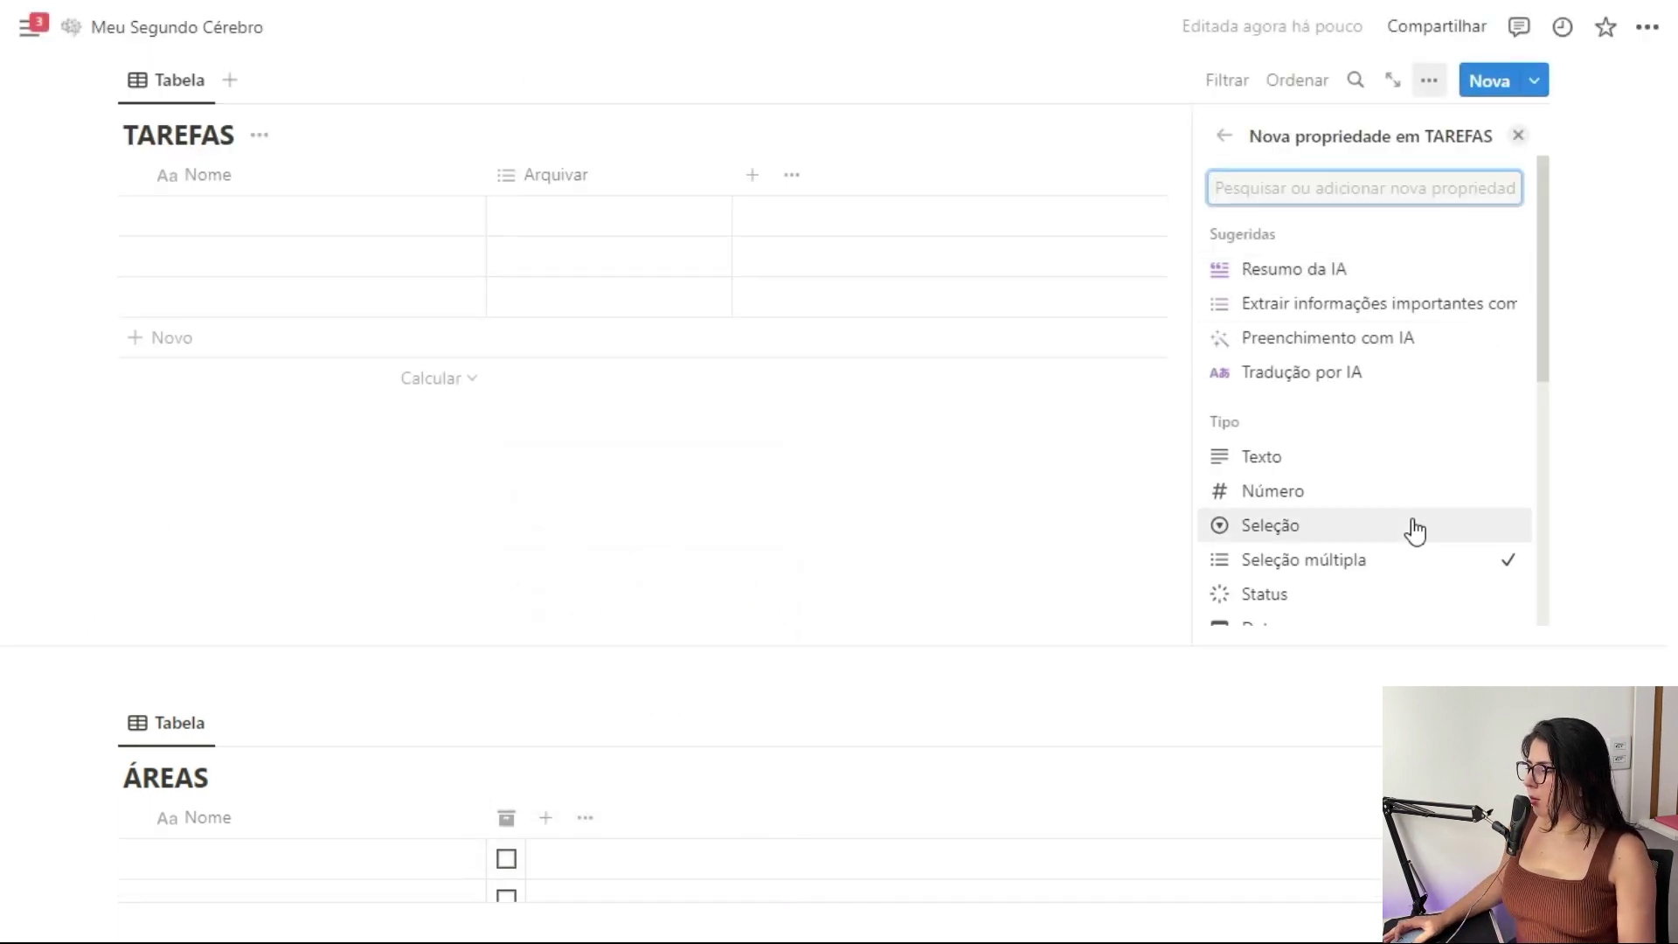
scroll(1411, 528, "down", 2)
left_click(1315, 612)
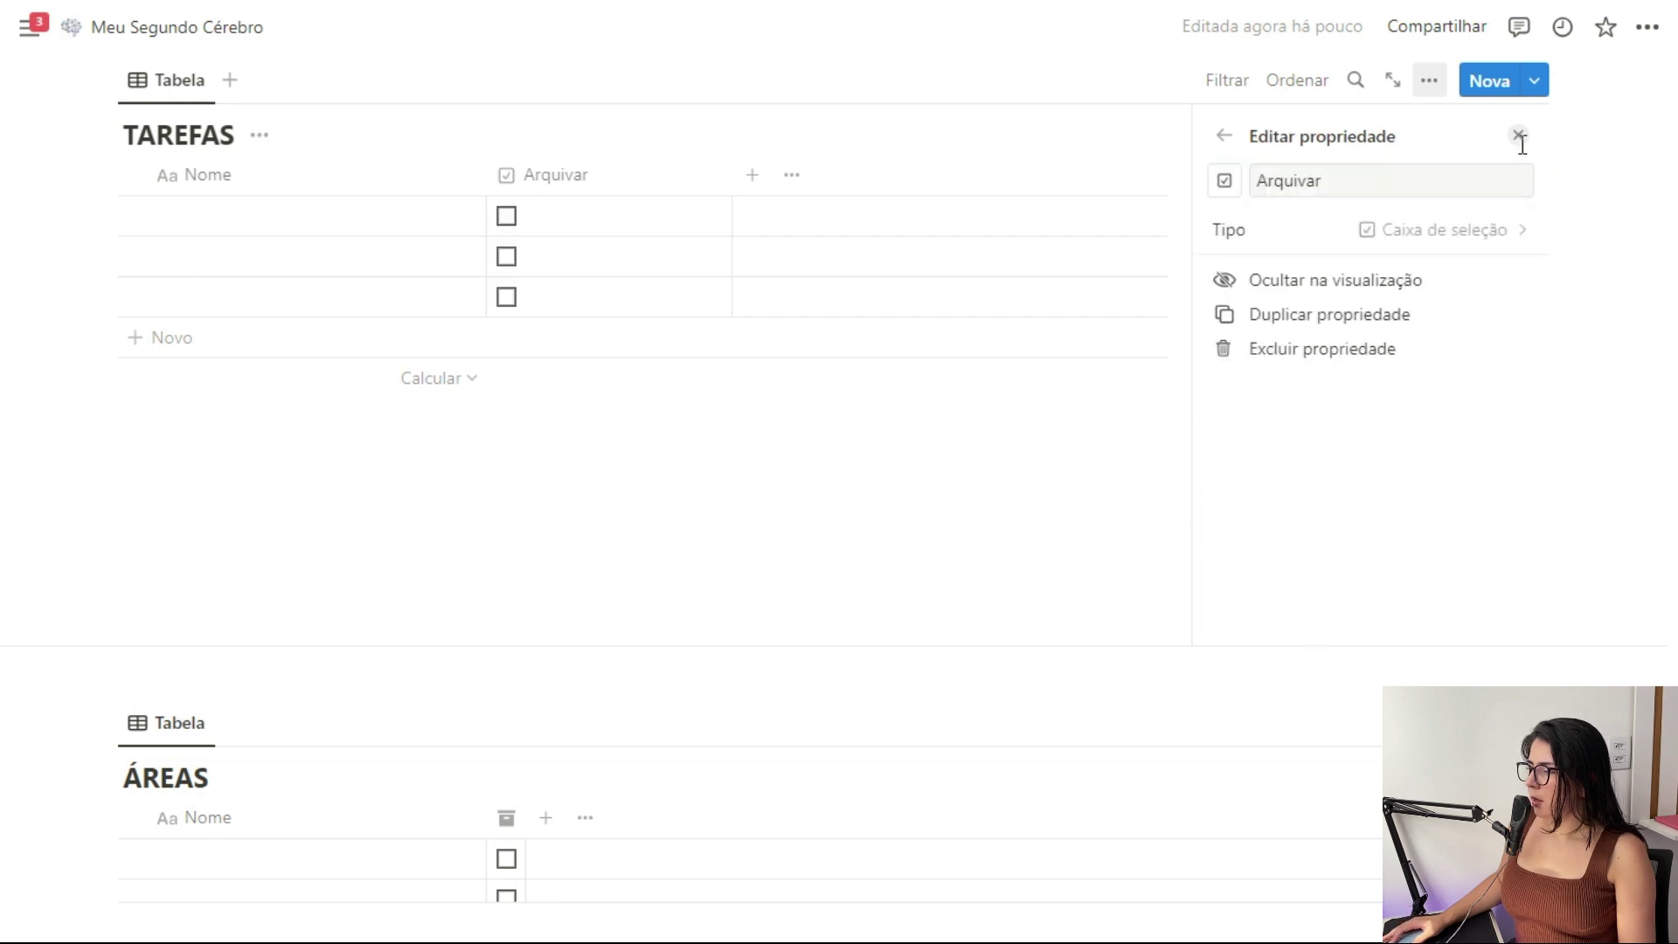
left_click(1225, 182)
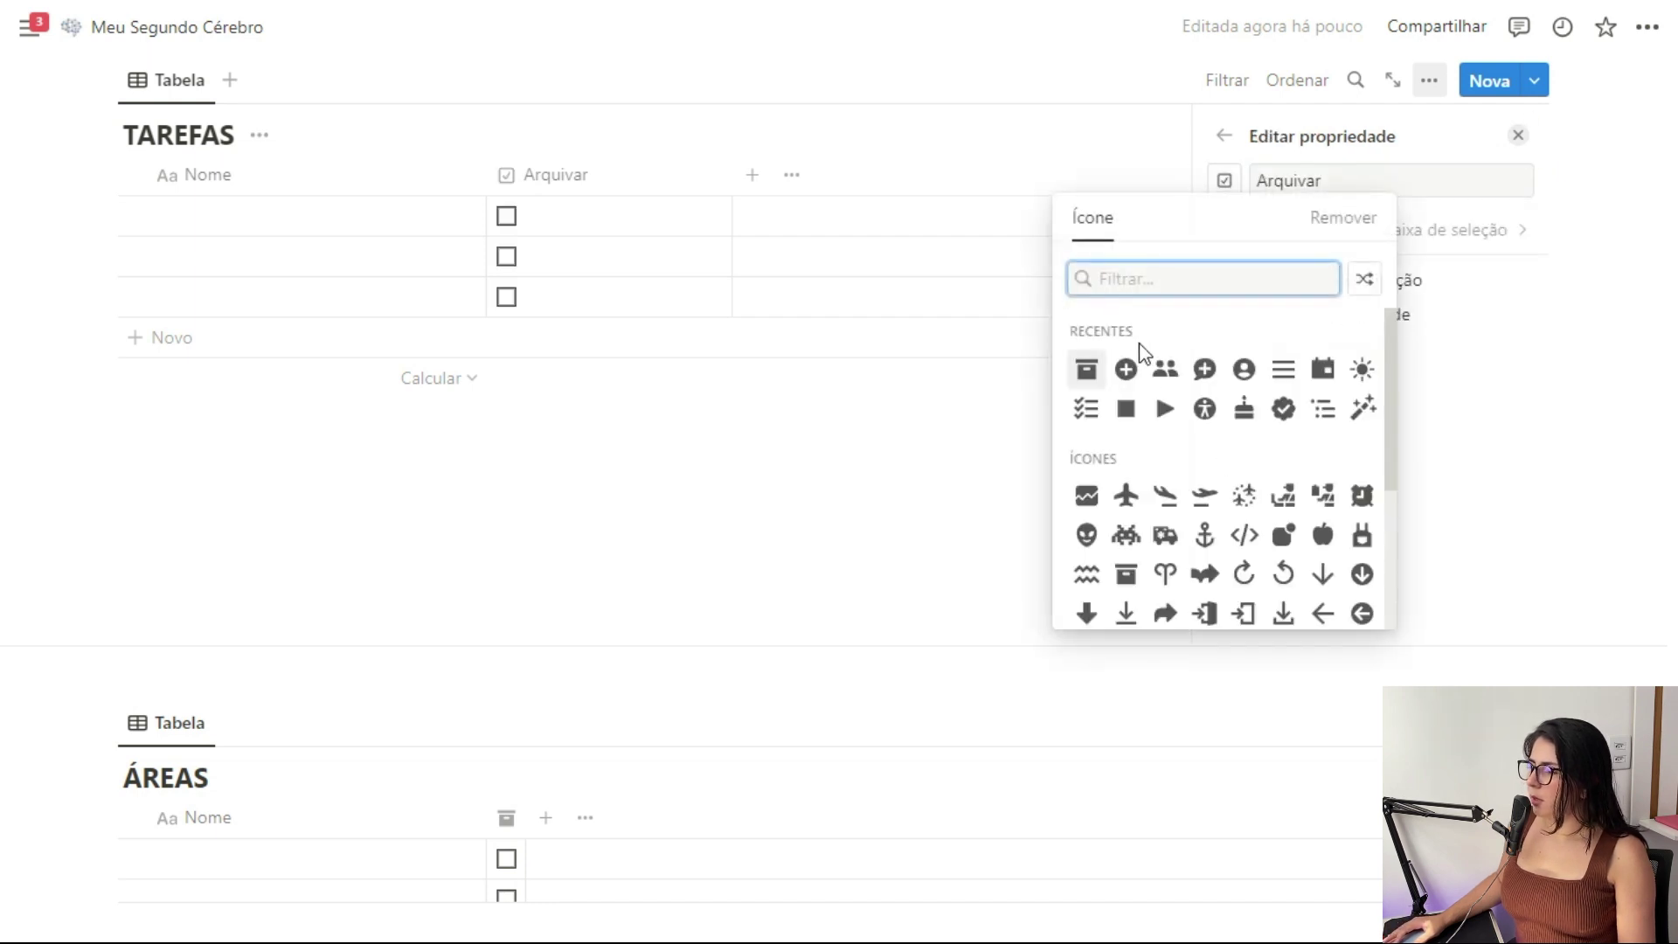
left_click(1088, 371)
left_click(1518, 137)
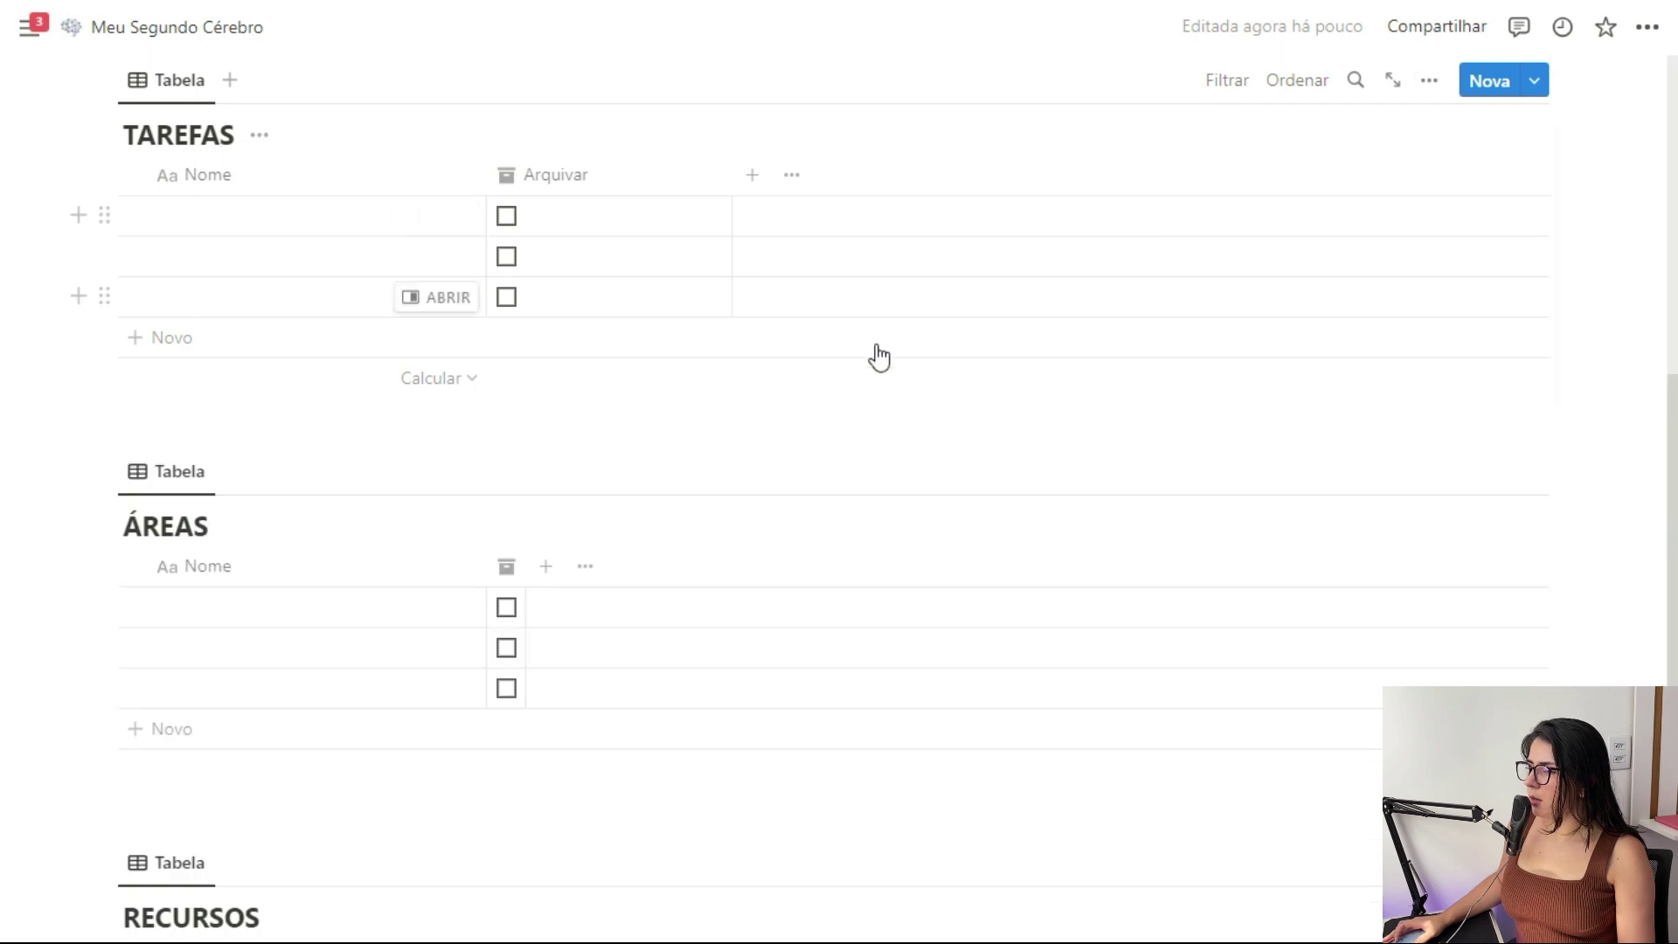
scroll(873, 356, "up", 1)
left_click_drag(730, 295, 555, 306)
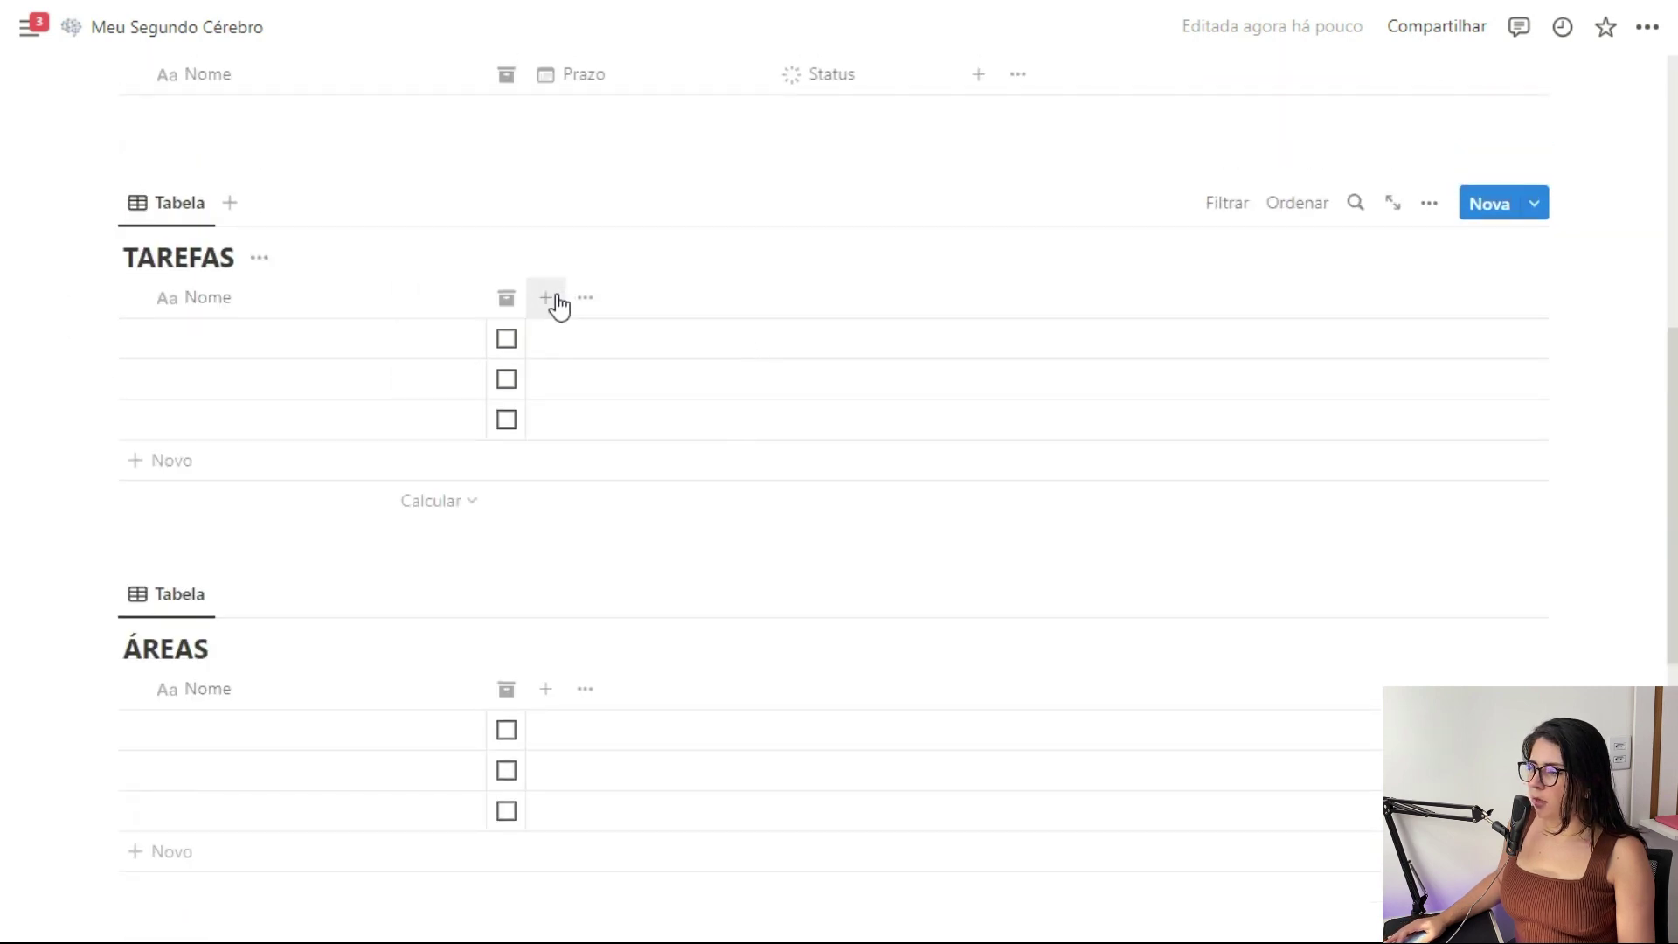
Add a Data date property to TAREFAS
left_click(545, 297)
scroll(1271, 700, "down", 2)
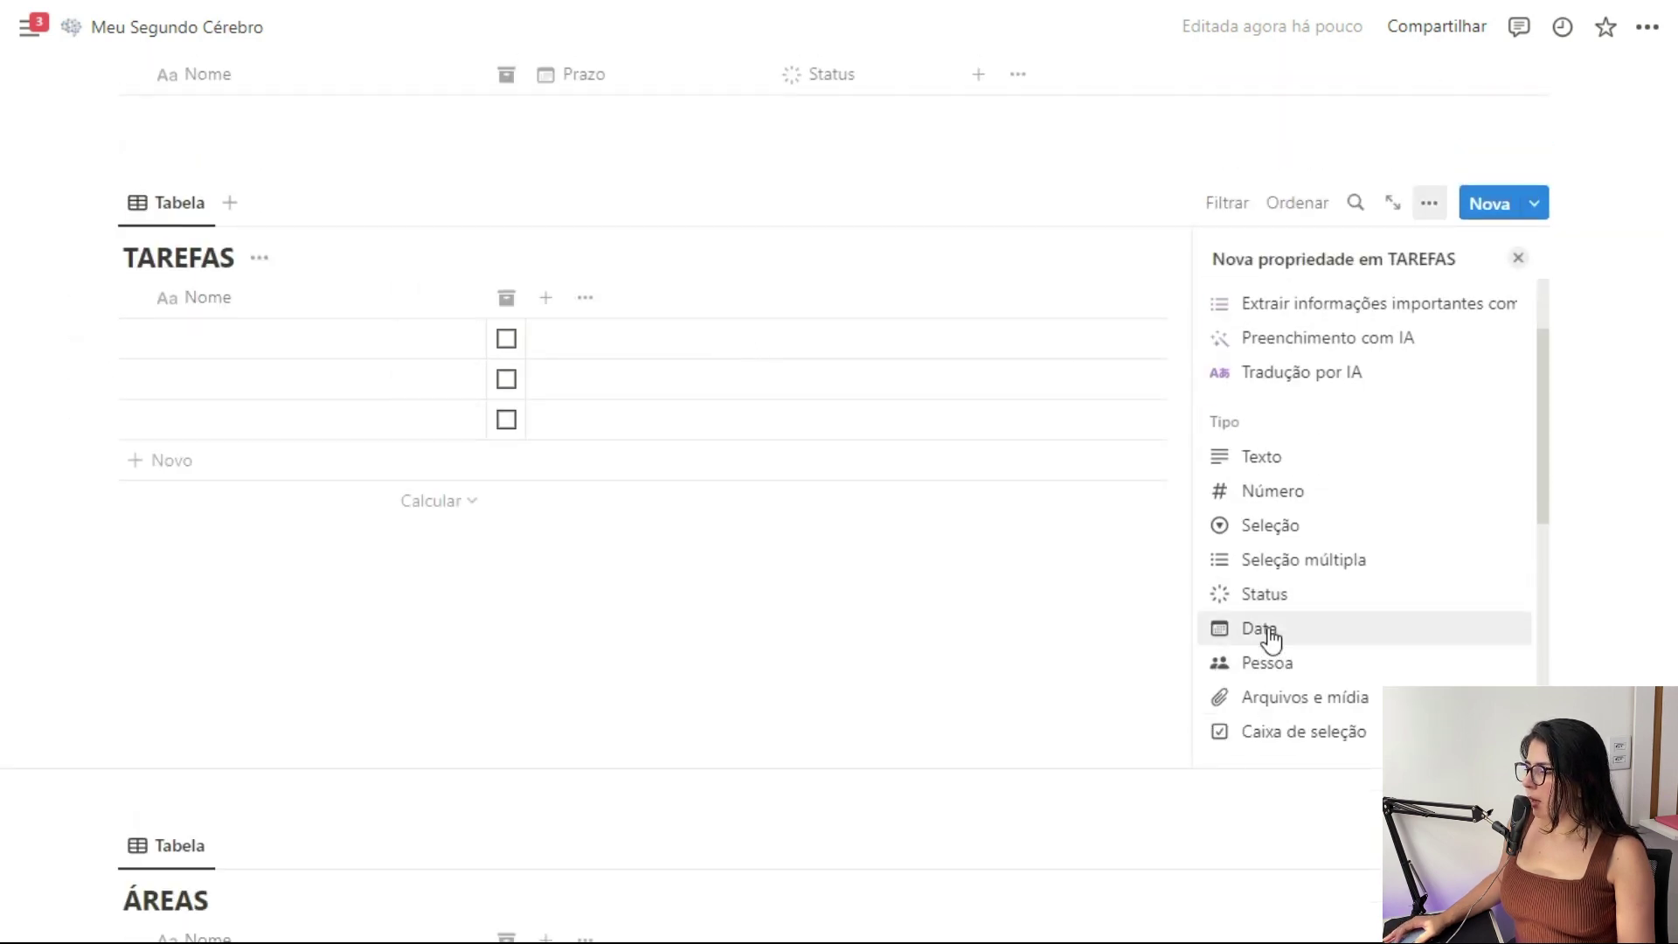
left_click(1267, 634)
left_click(1518, 259)
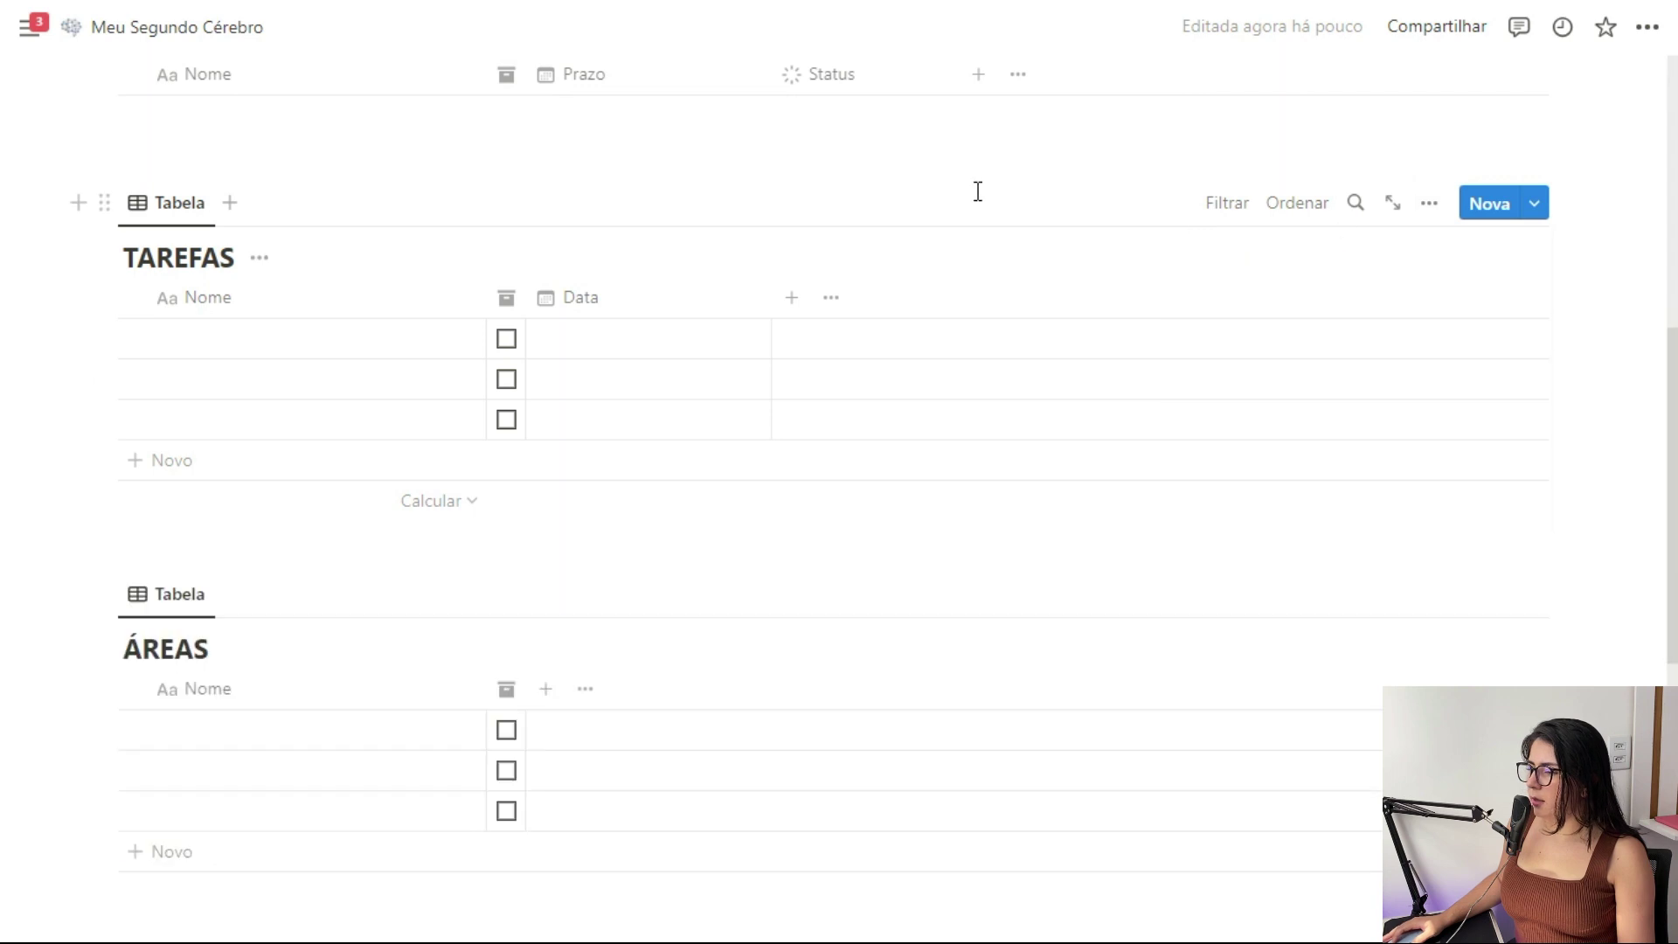
Add a checkbox property named Status to TAREFAS with a checkmark icon
left_click(791, 298)
scroll(1293, 588, "down", 3)
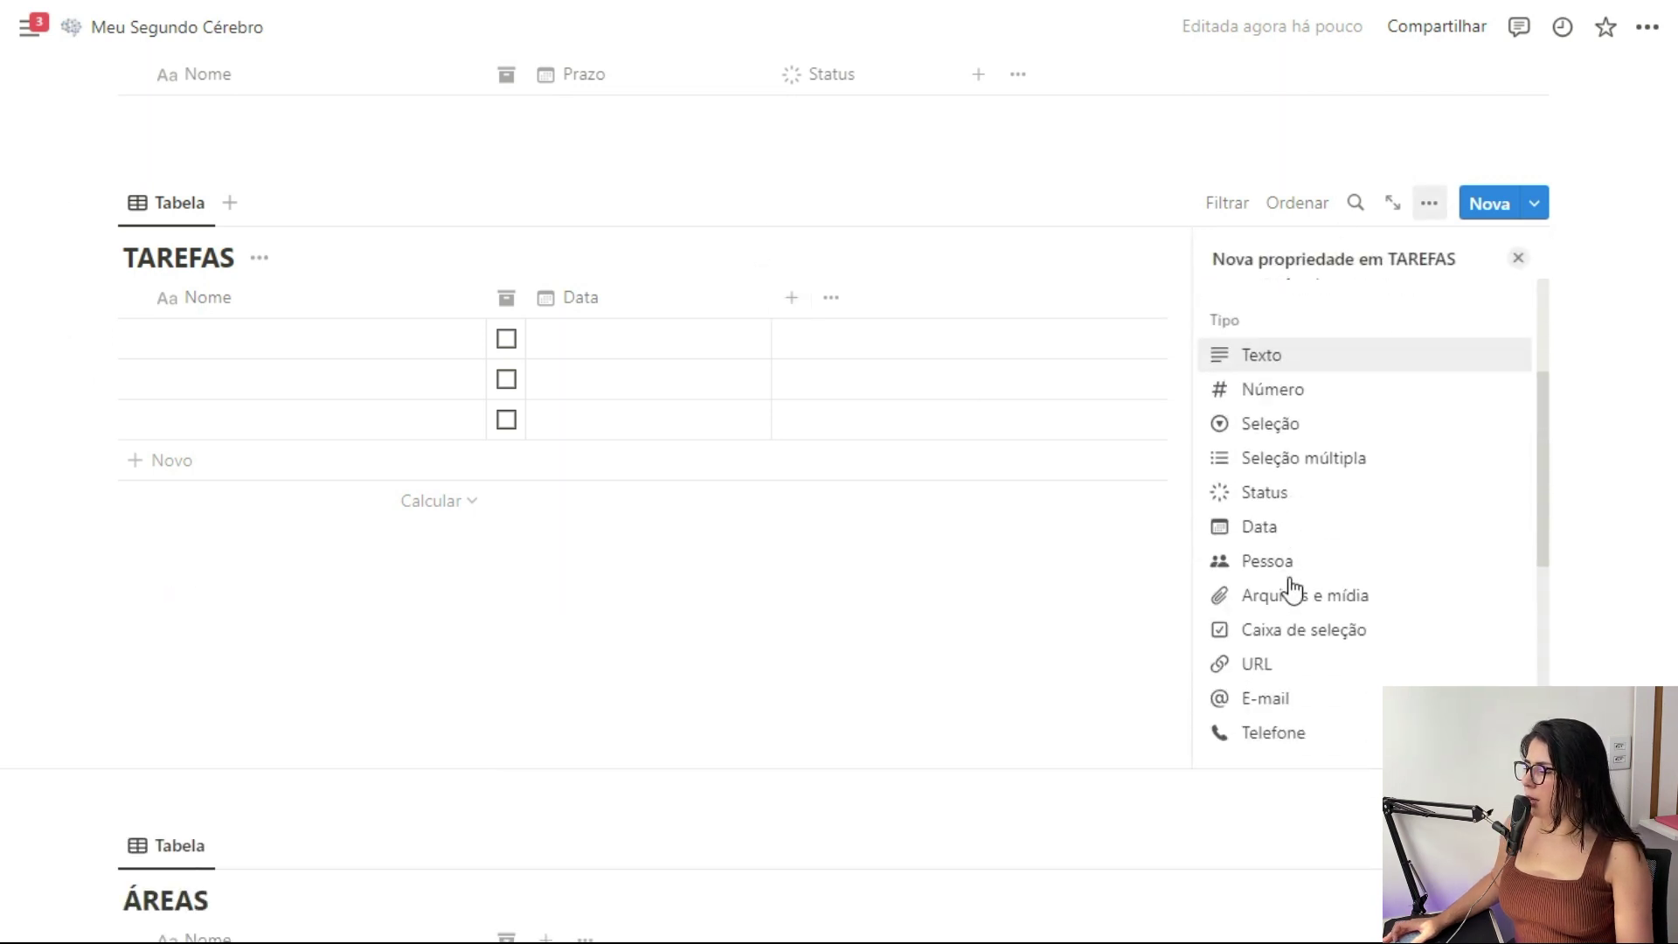
left_click(1285, 607)
type("Status")
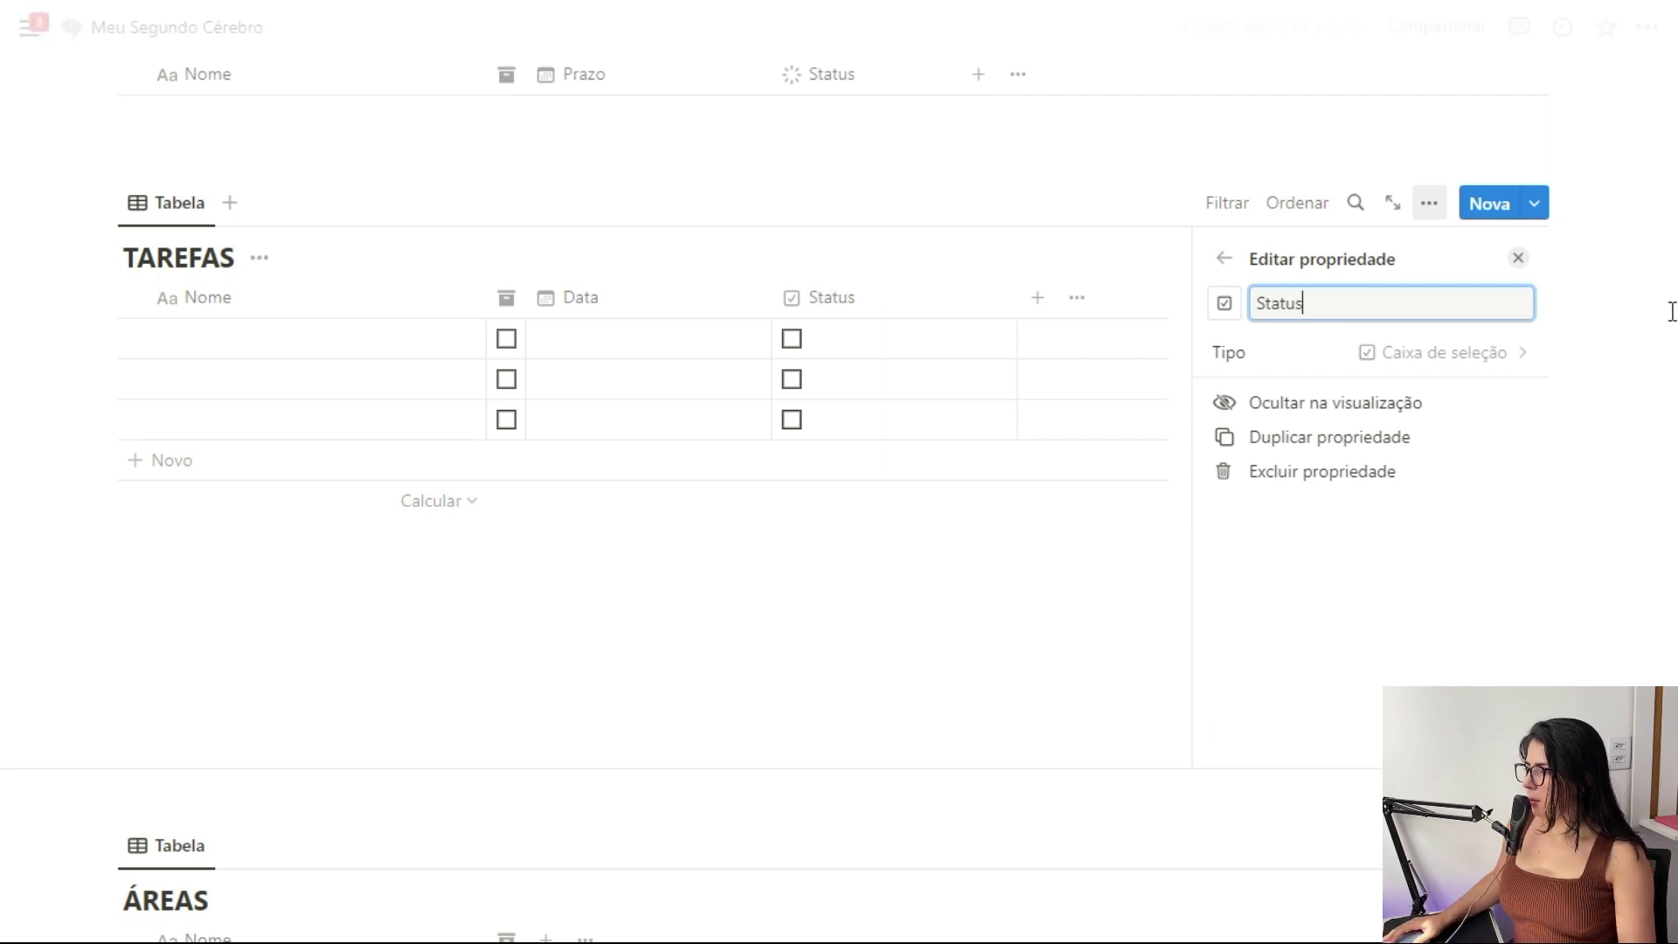
left_click(1224, 304)
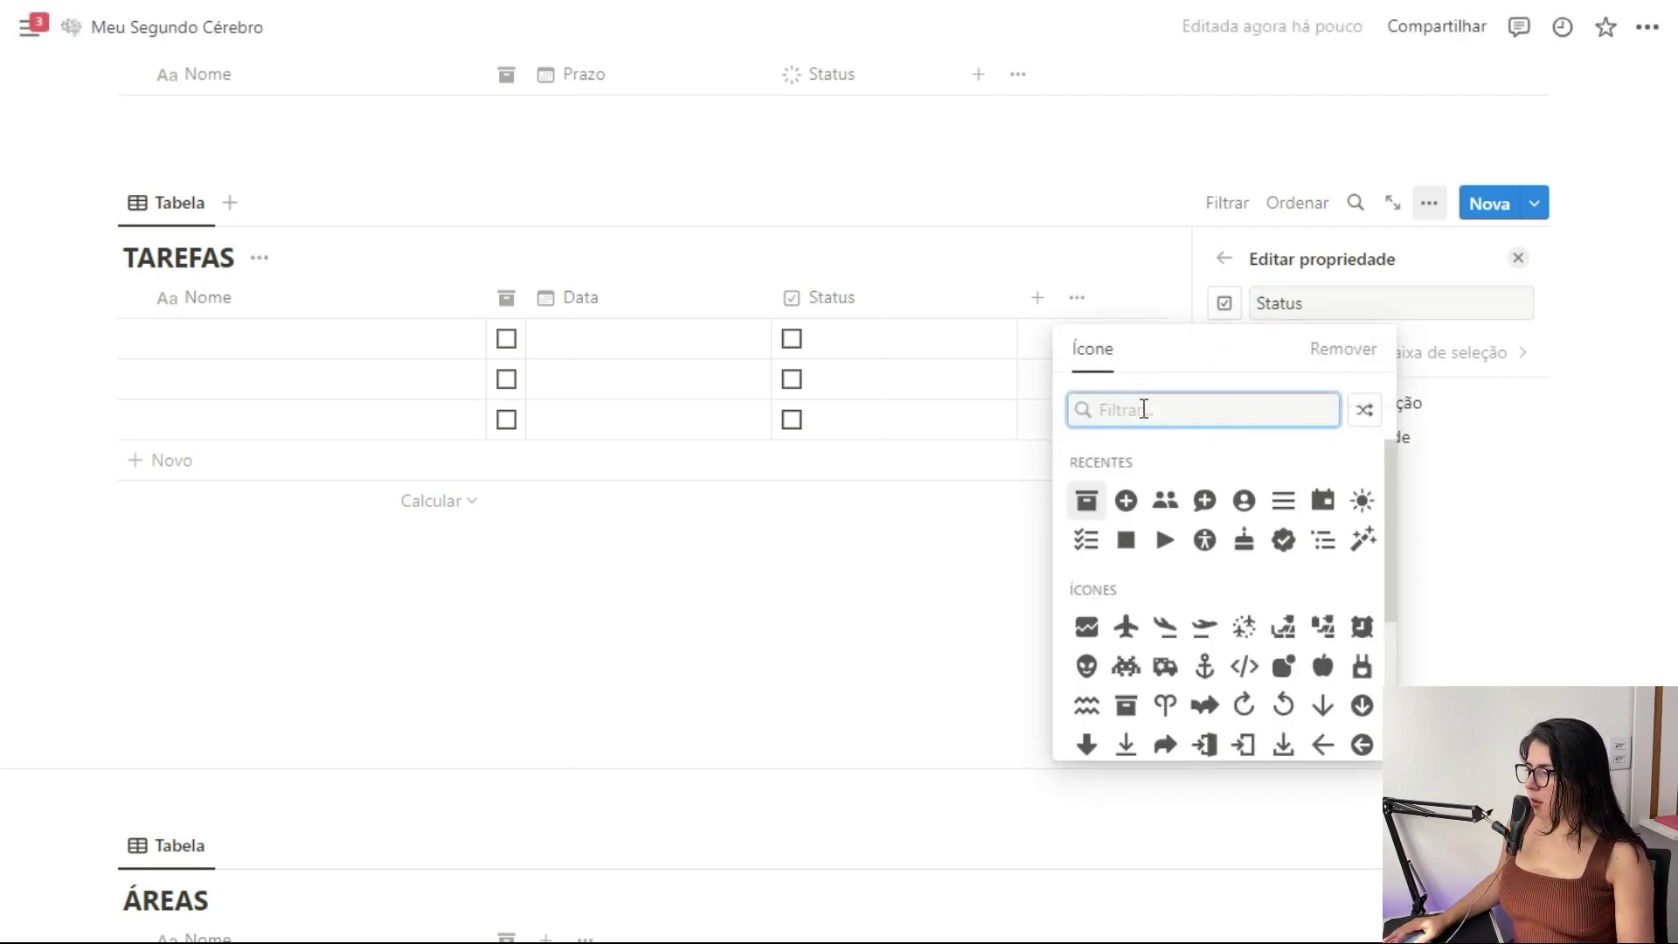
type("che")
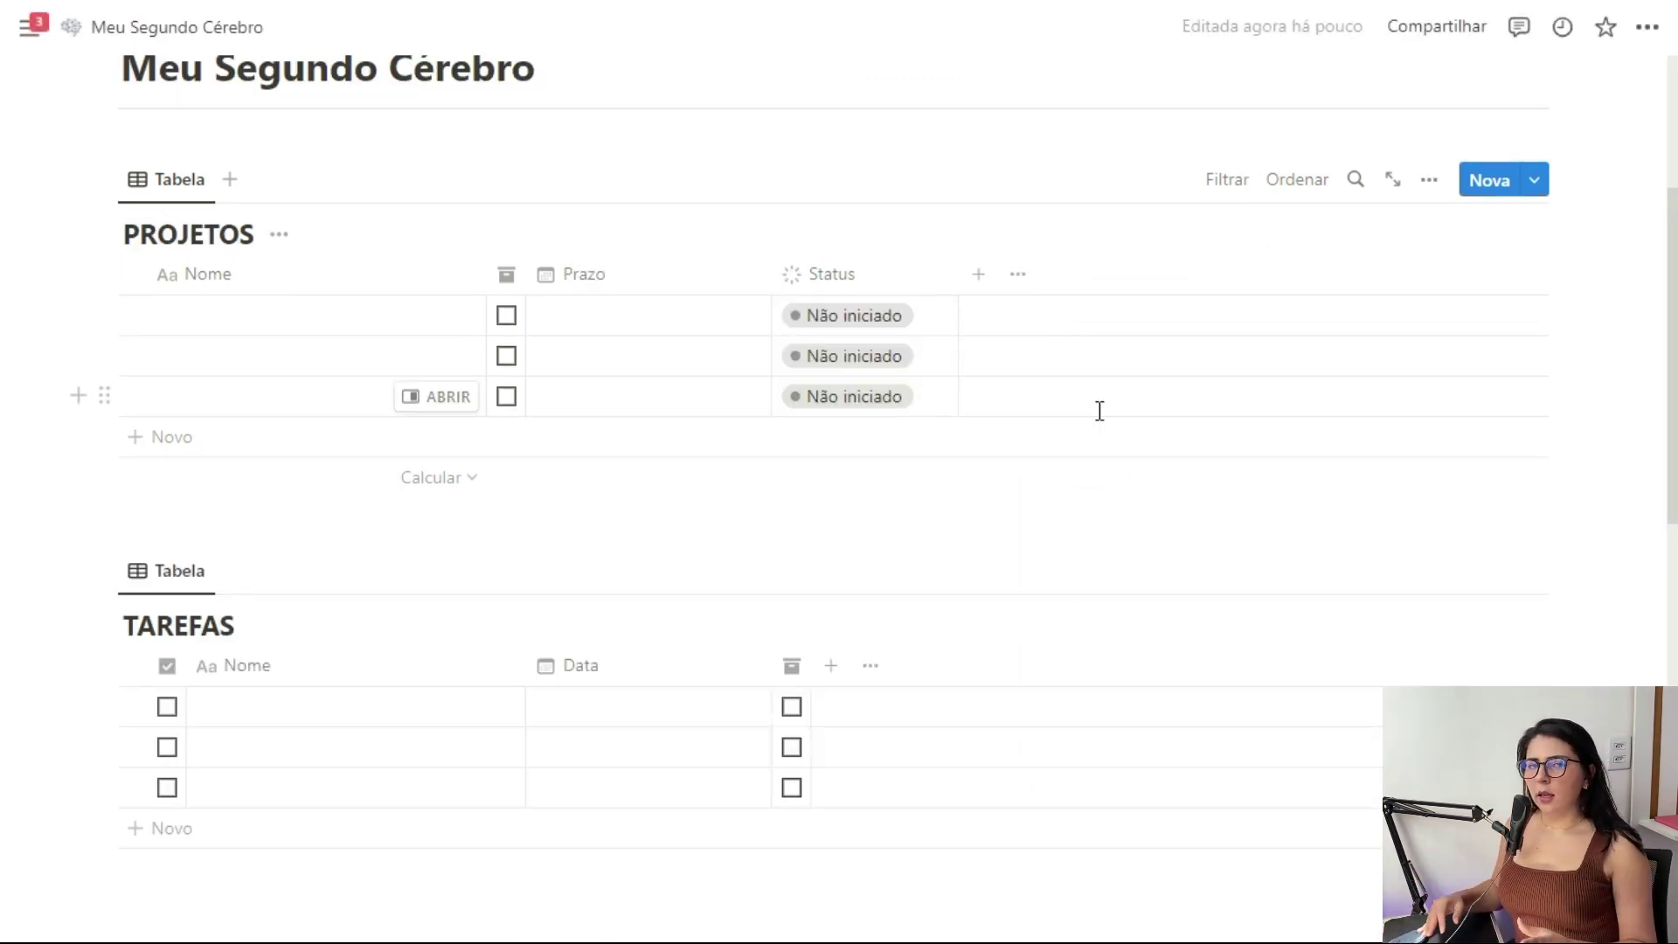
scroll(903, 576, "down", 3)
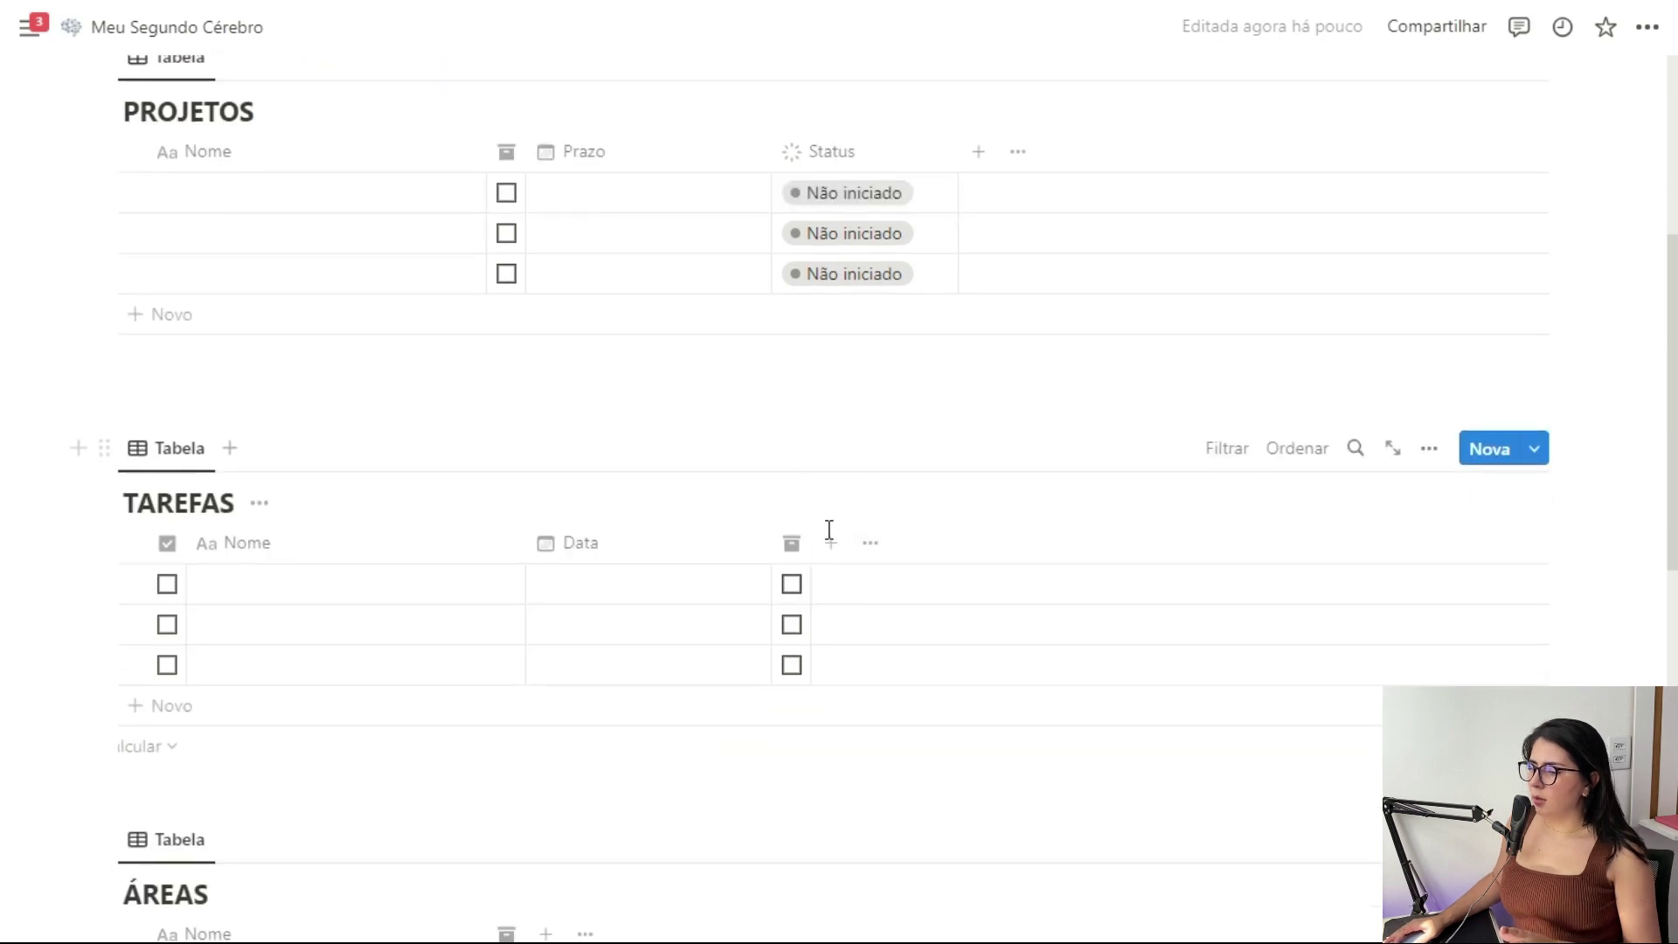
Add a Relação property in TAREFAS to PROJETOS, shown in PROJETOS too
left_click(832, 538)
scroll(1303, 475, "down", 5)
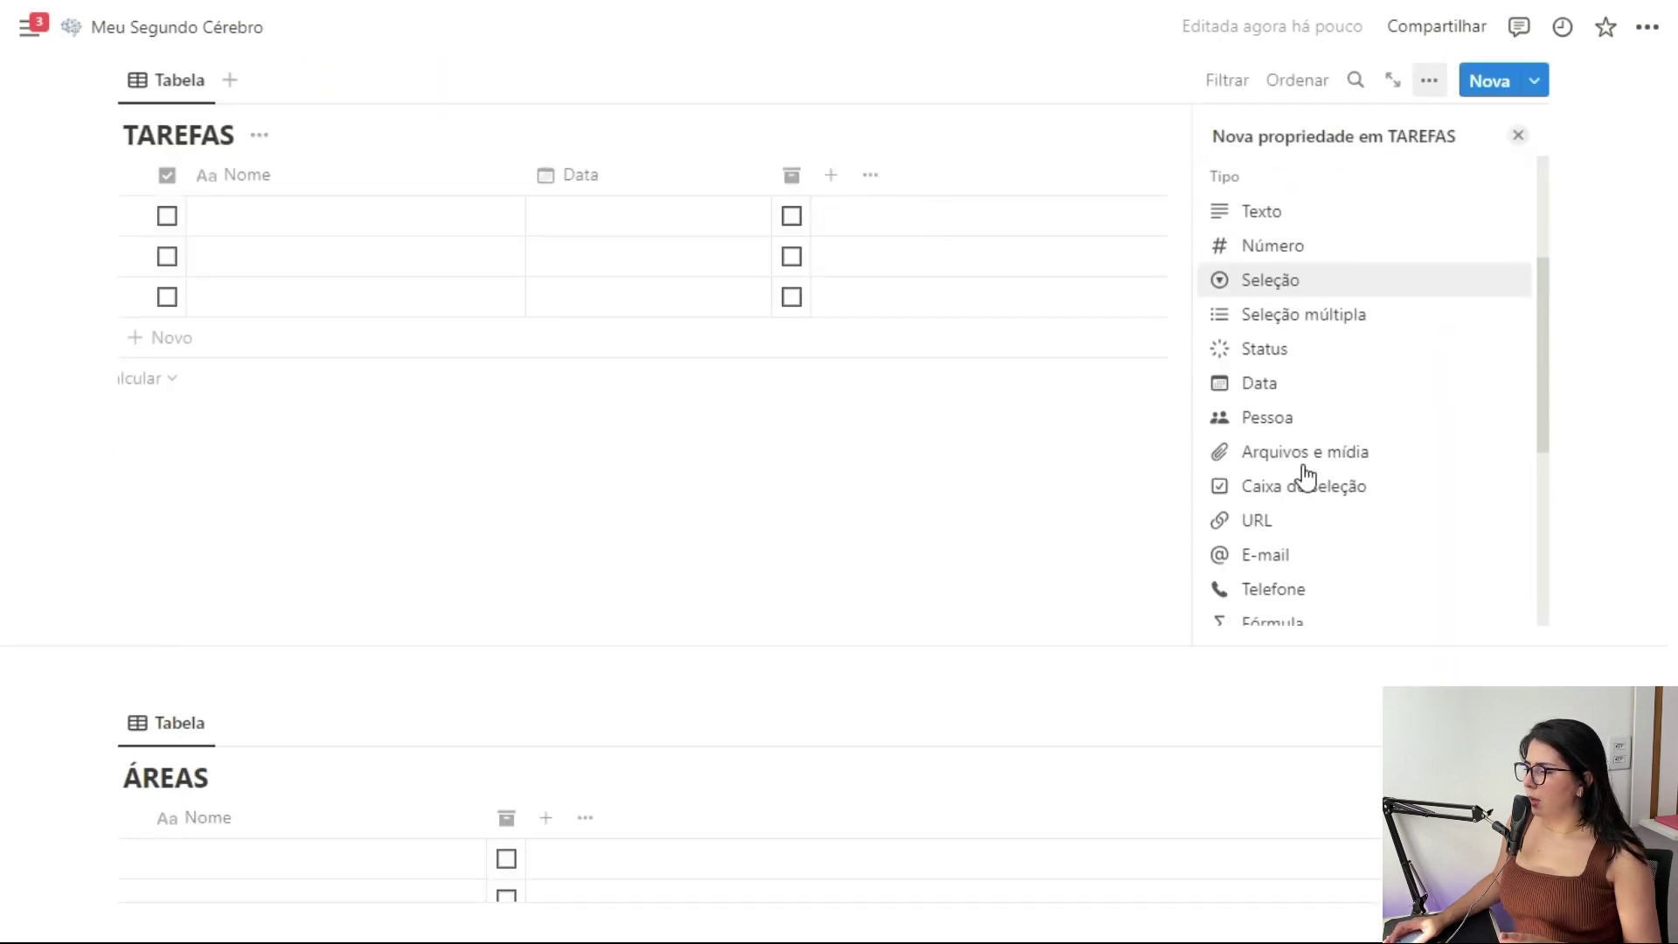
left_click(1283, 538)
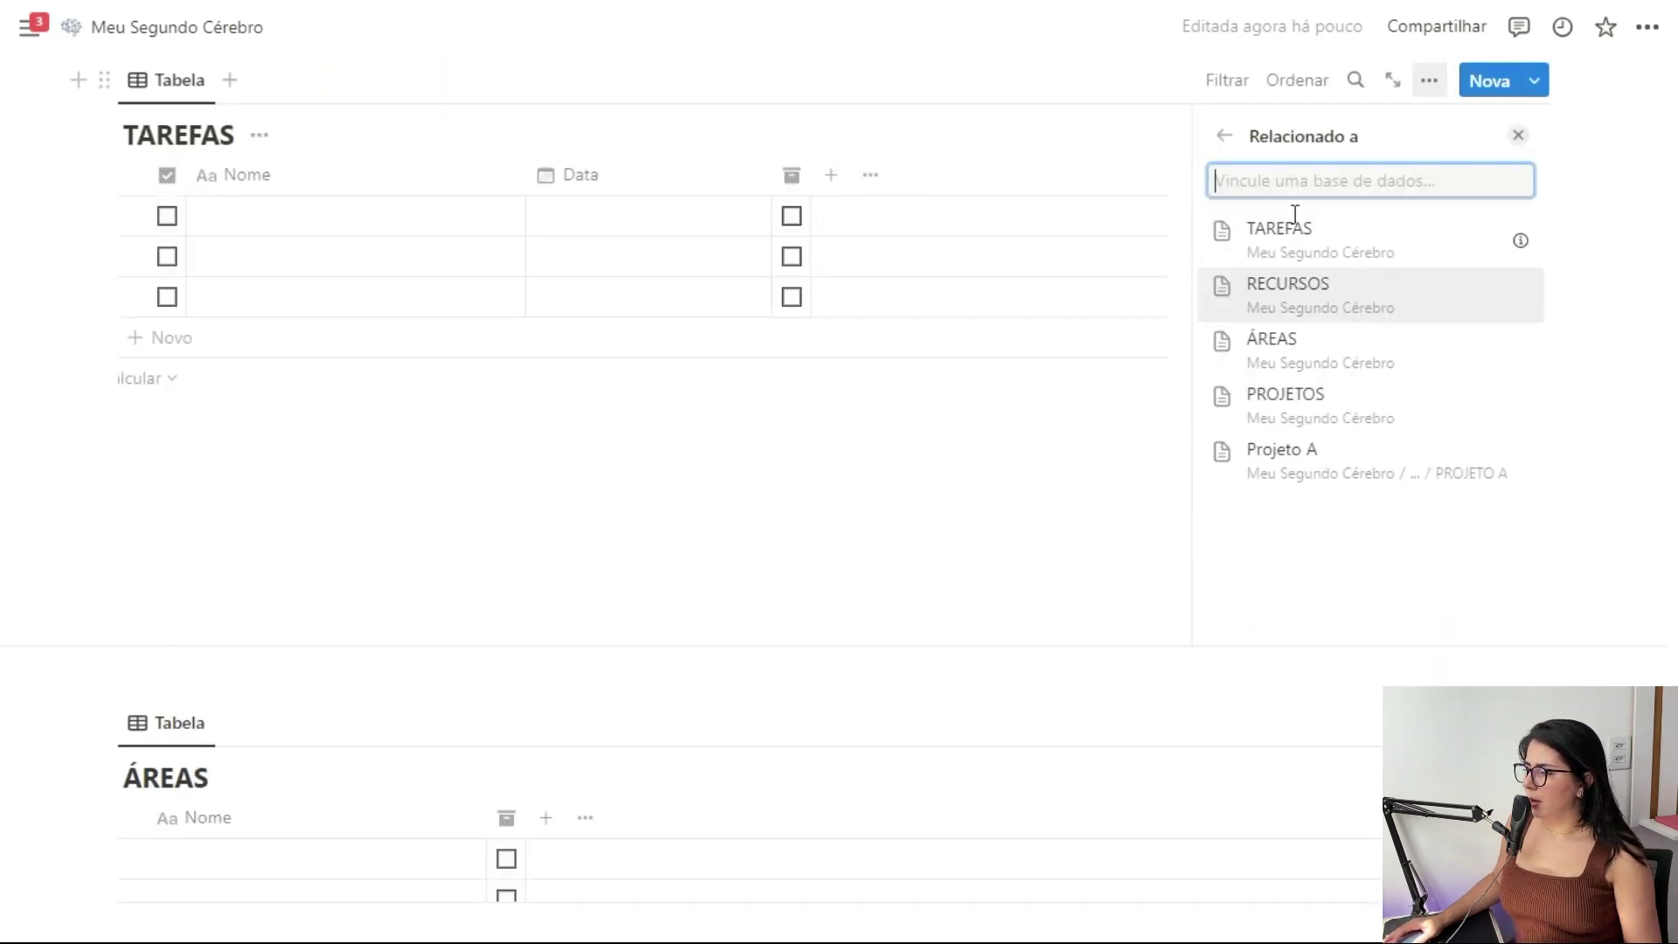
left_click(1296, 404)
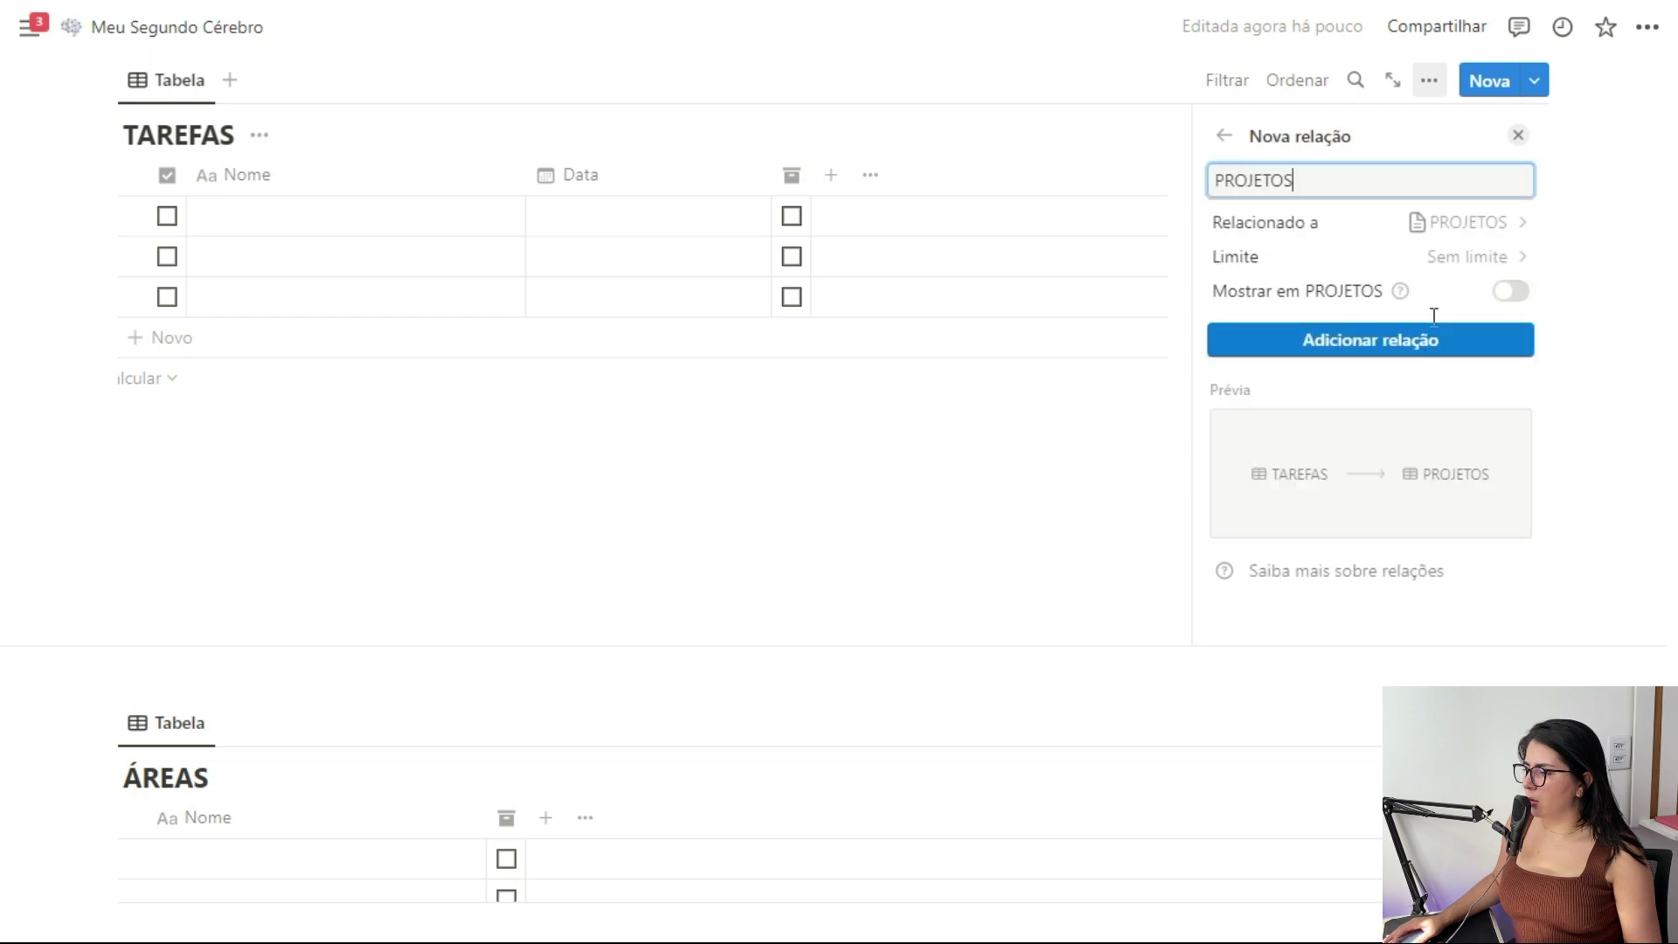
left_click(1510, 293)
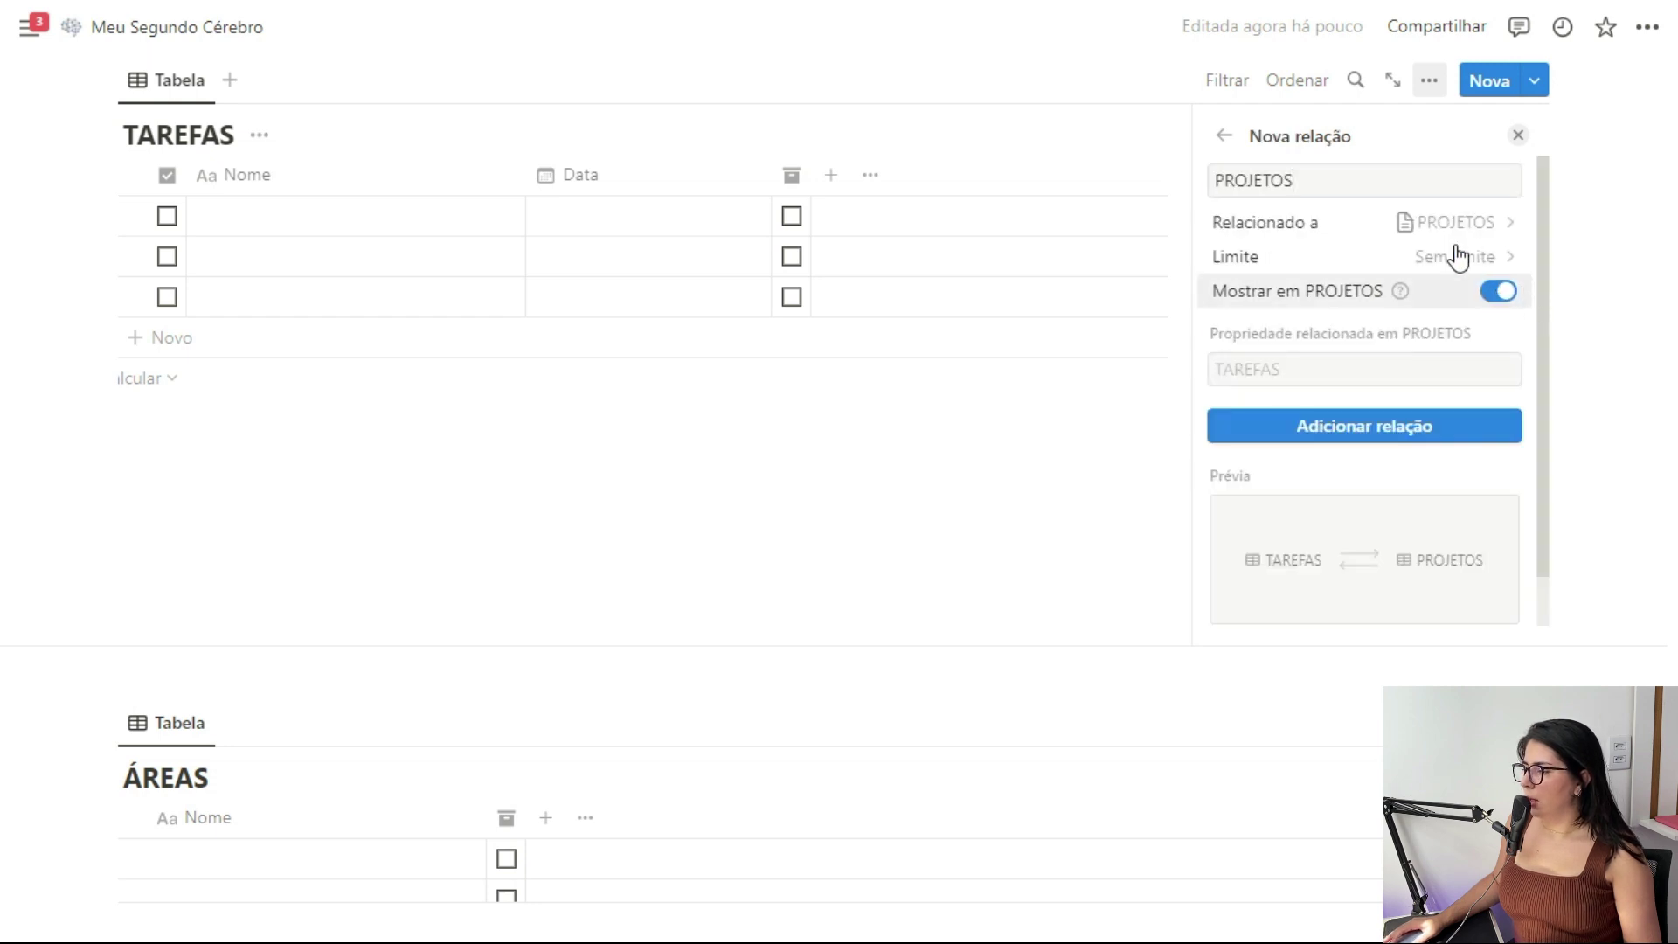
left_click(1349, 428)
left_click(1518, 135)
scroll(267, 346, "up", 5)
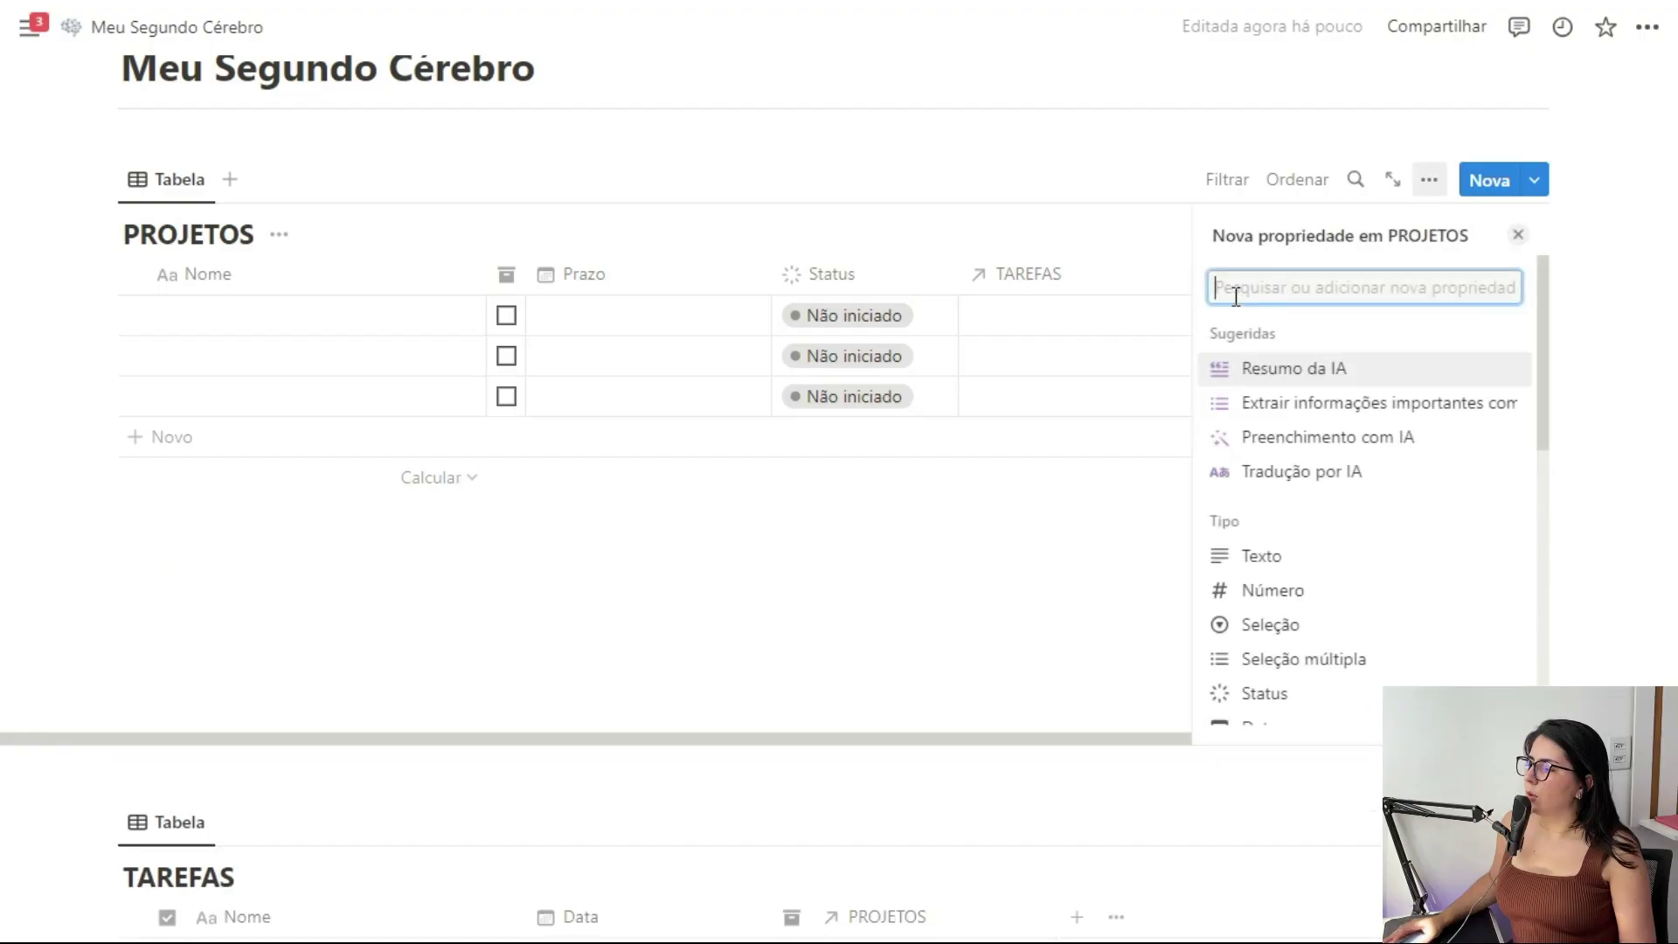
Add a Progresso rollup of TAREFAS Status as % checked, displayed as a bar
scroll(1311, 513, "down", 5)
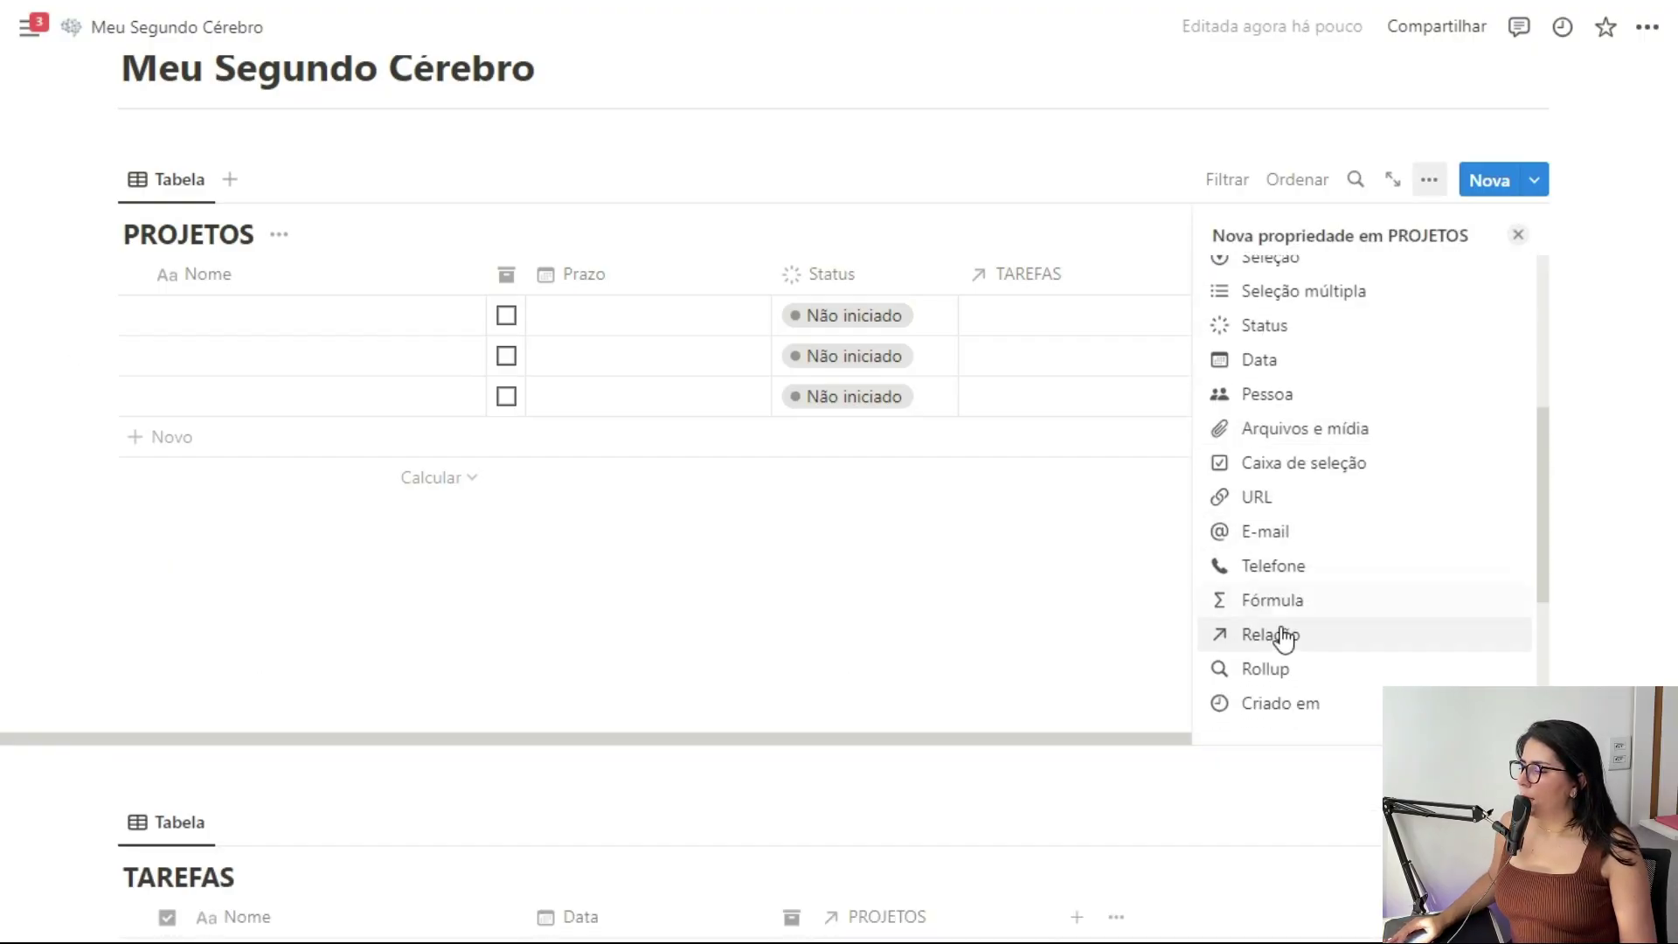
left_click(1278, 670)
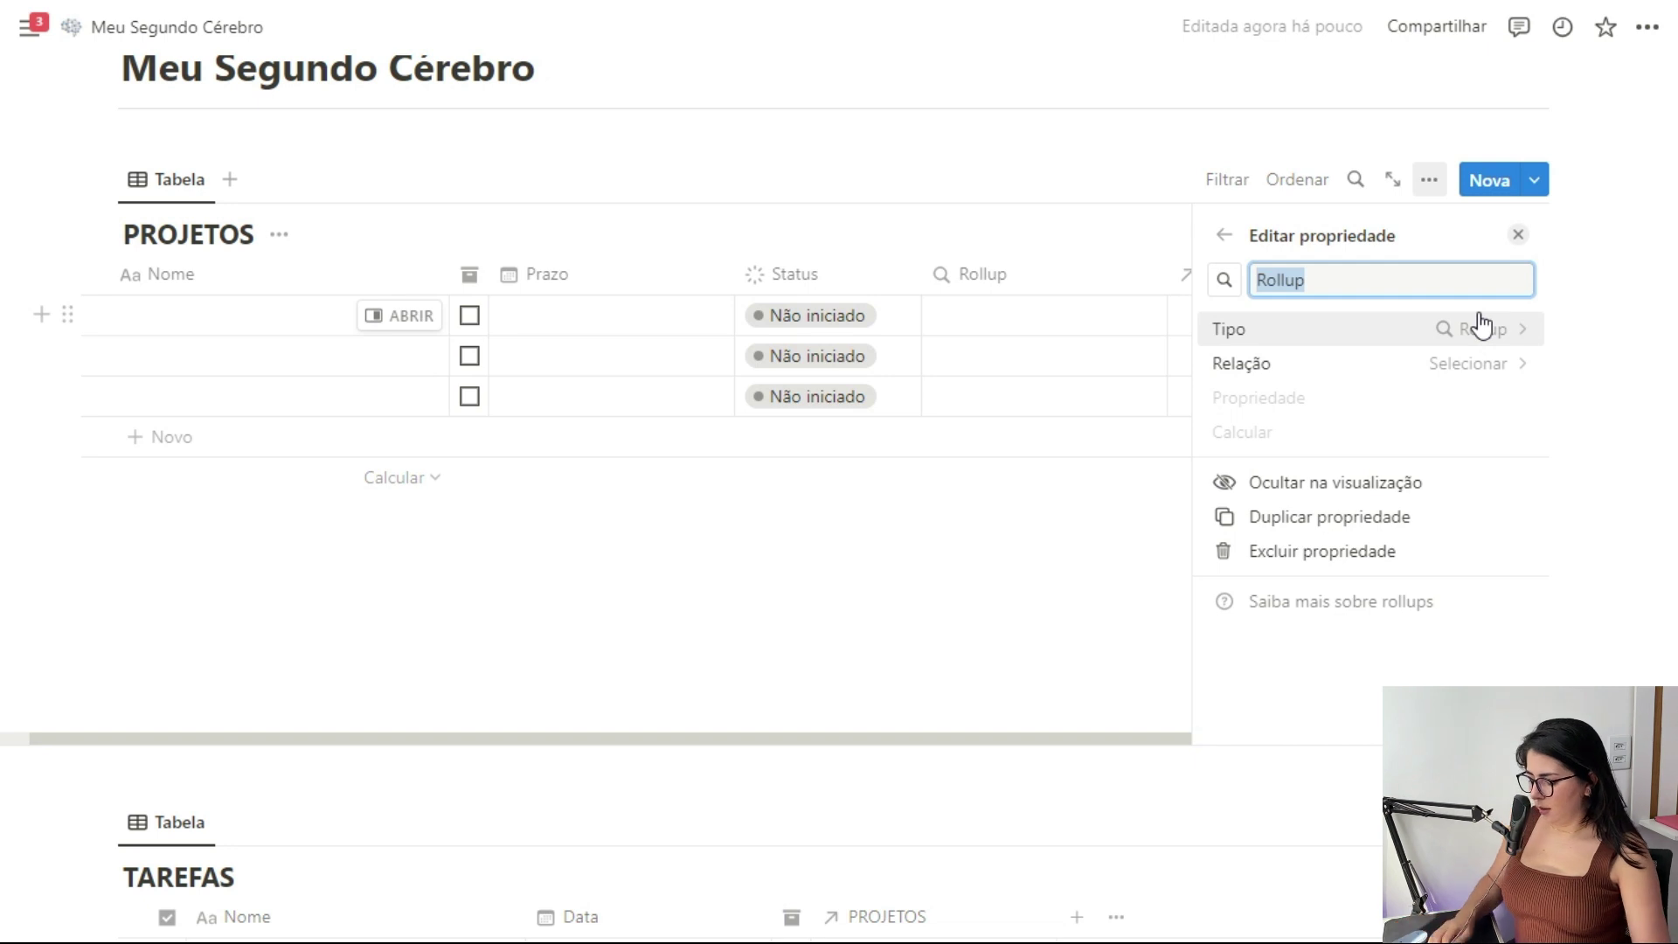
type("Progresso")
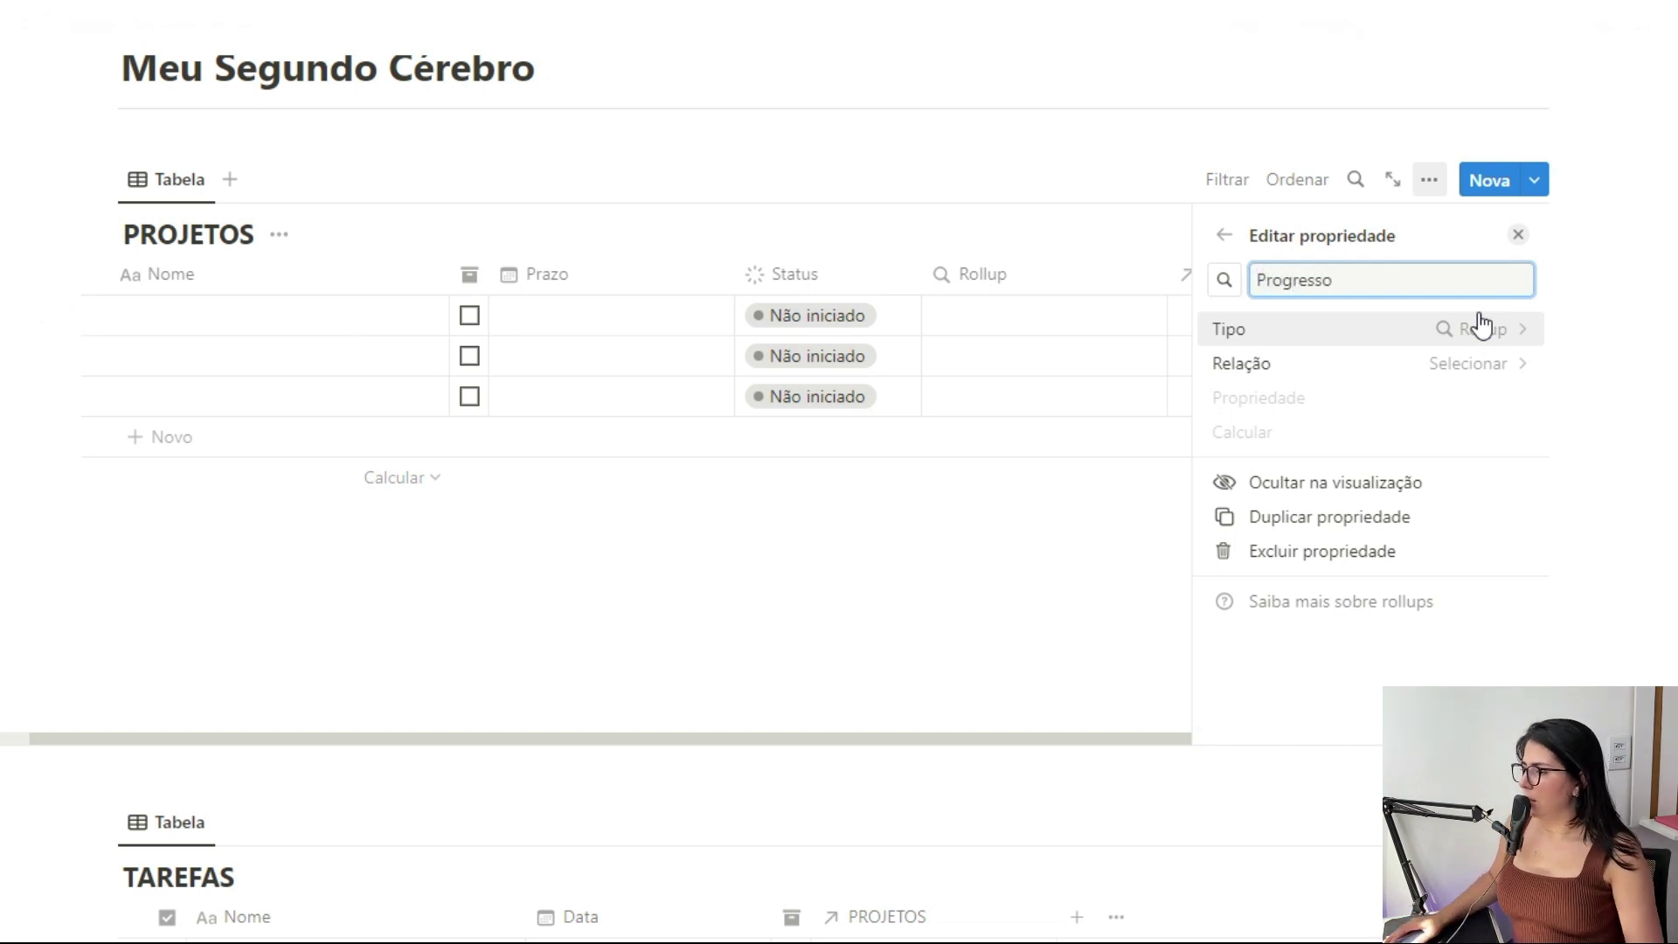
left_click(1486, 363)
left_click(1341, 458)
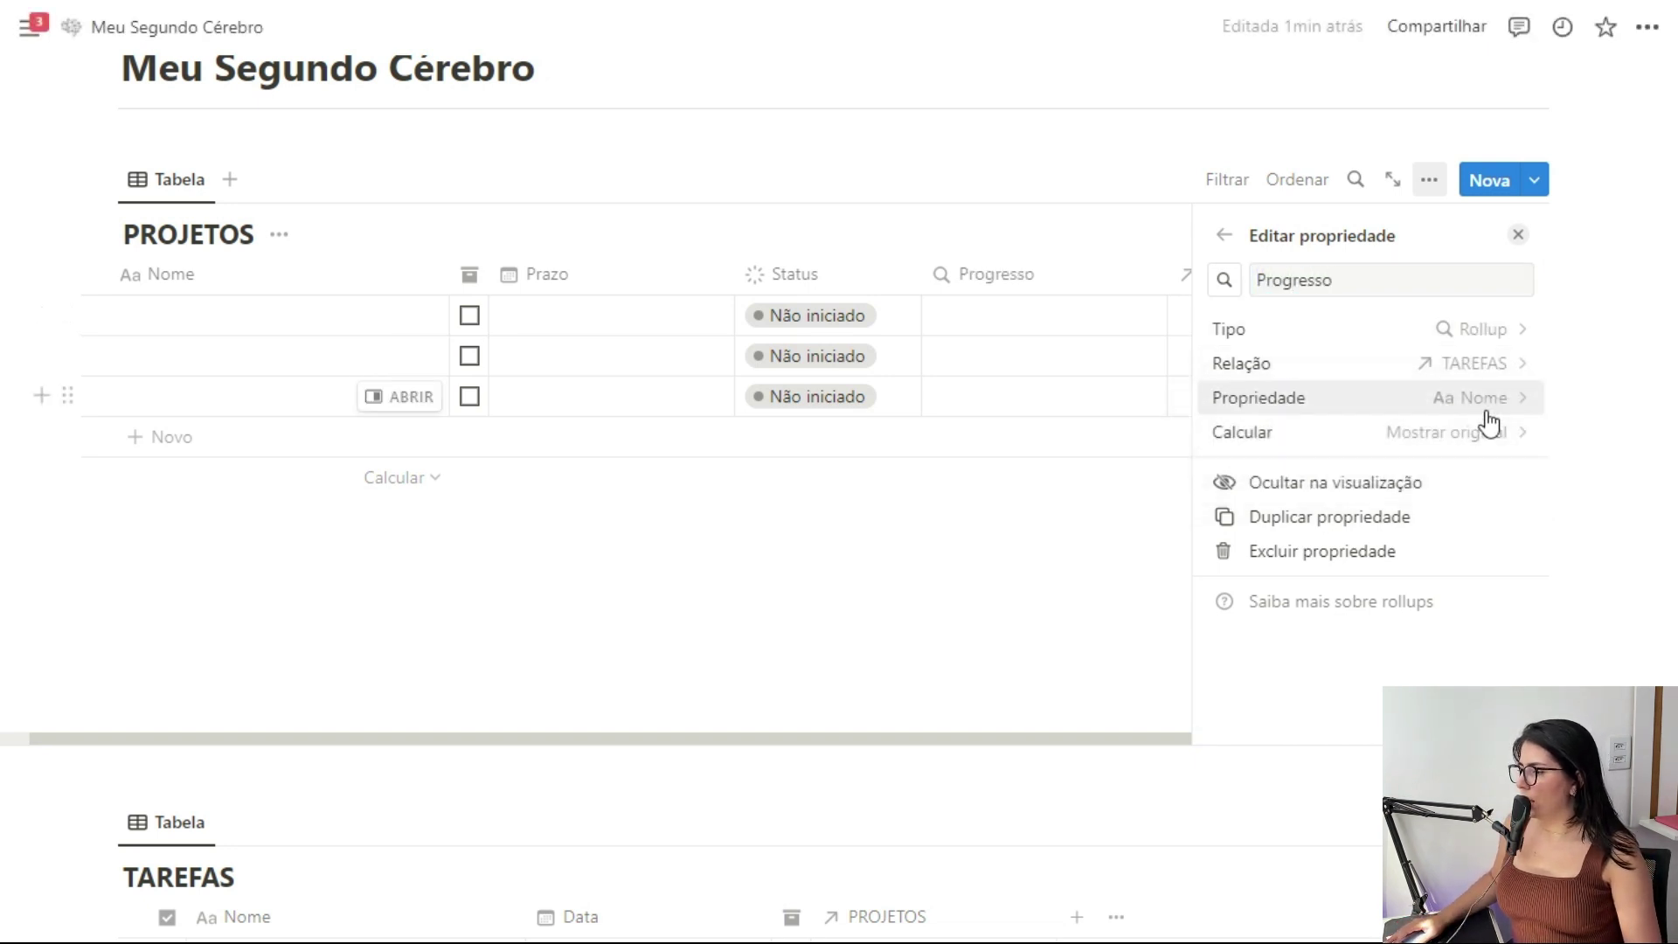
left_click(1486, 411)
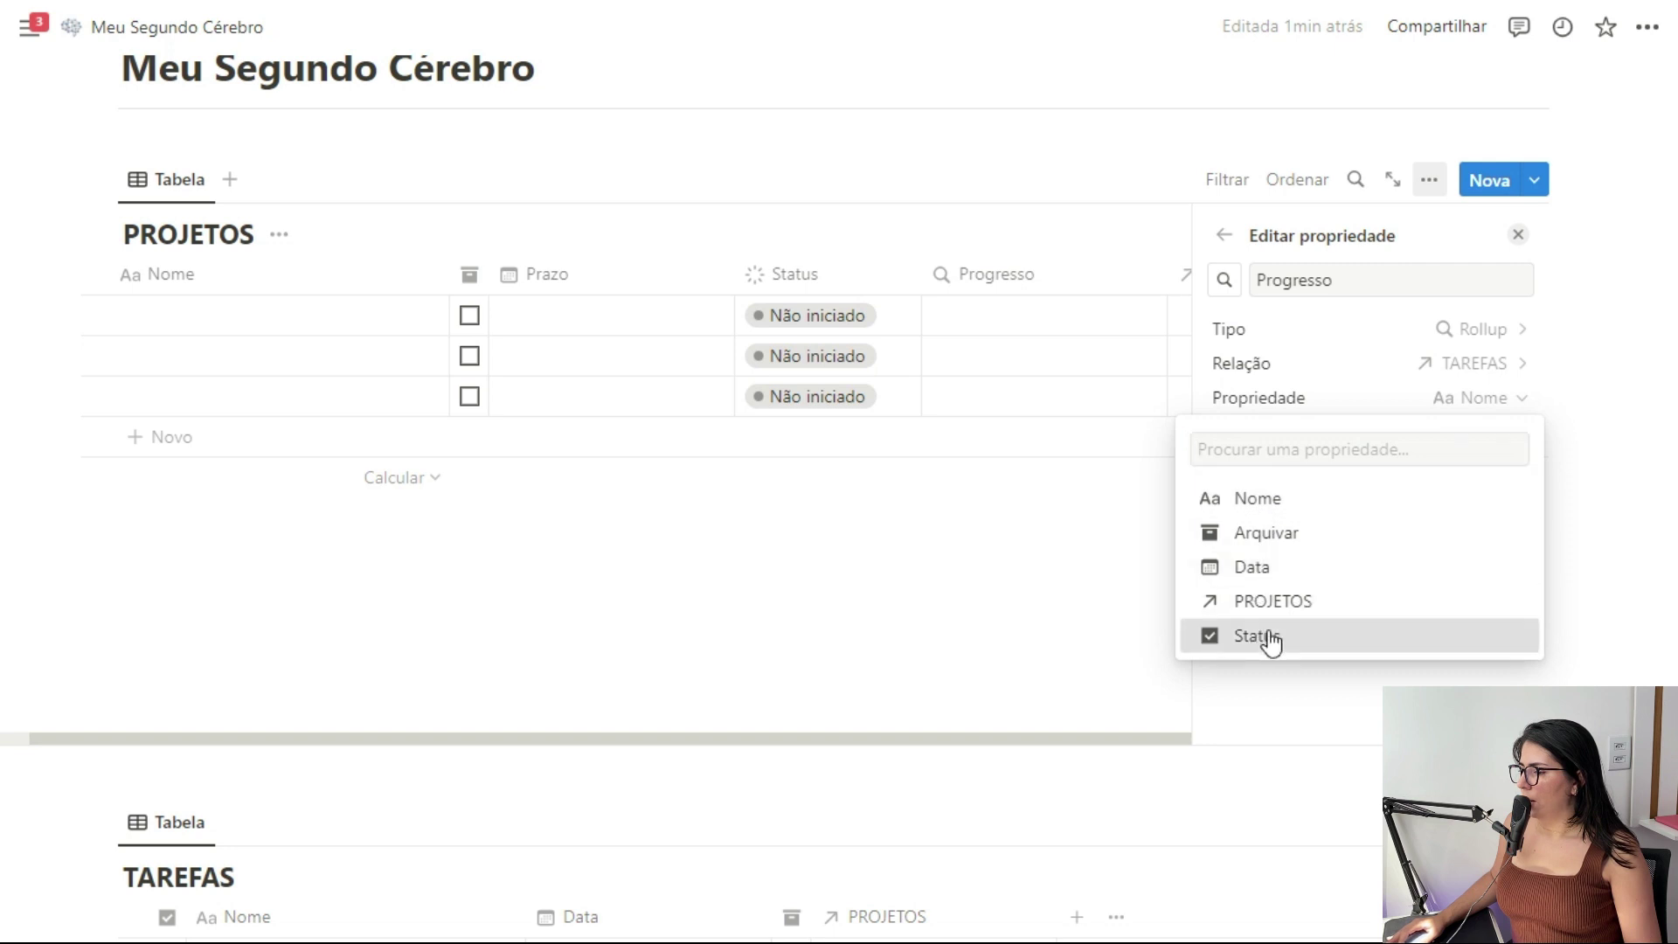
left_click(1270, 637)
left_click(1486, 432)
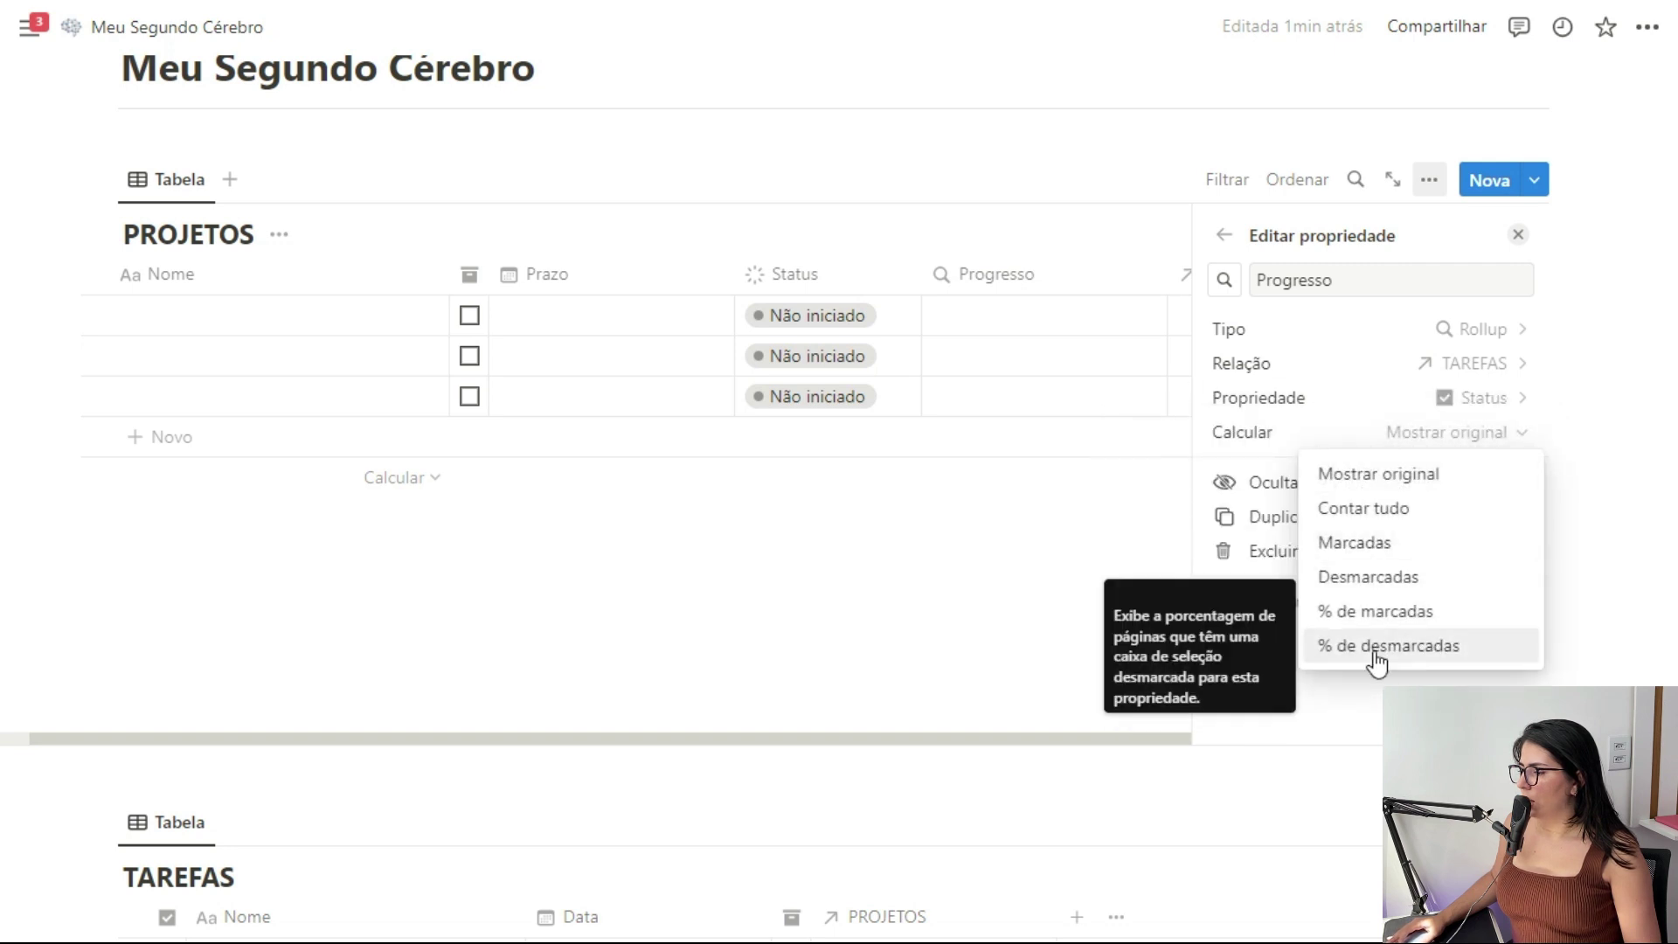
left_click(1374, 613)
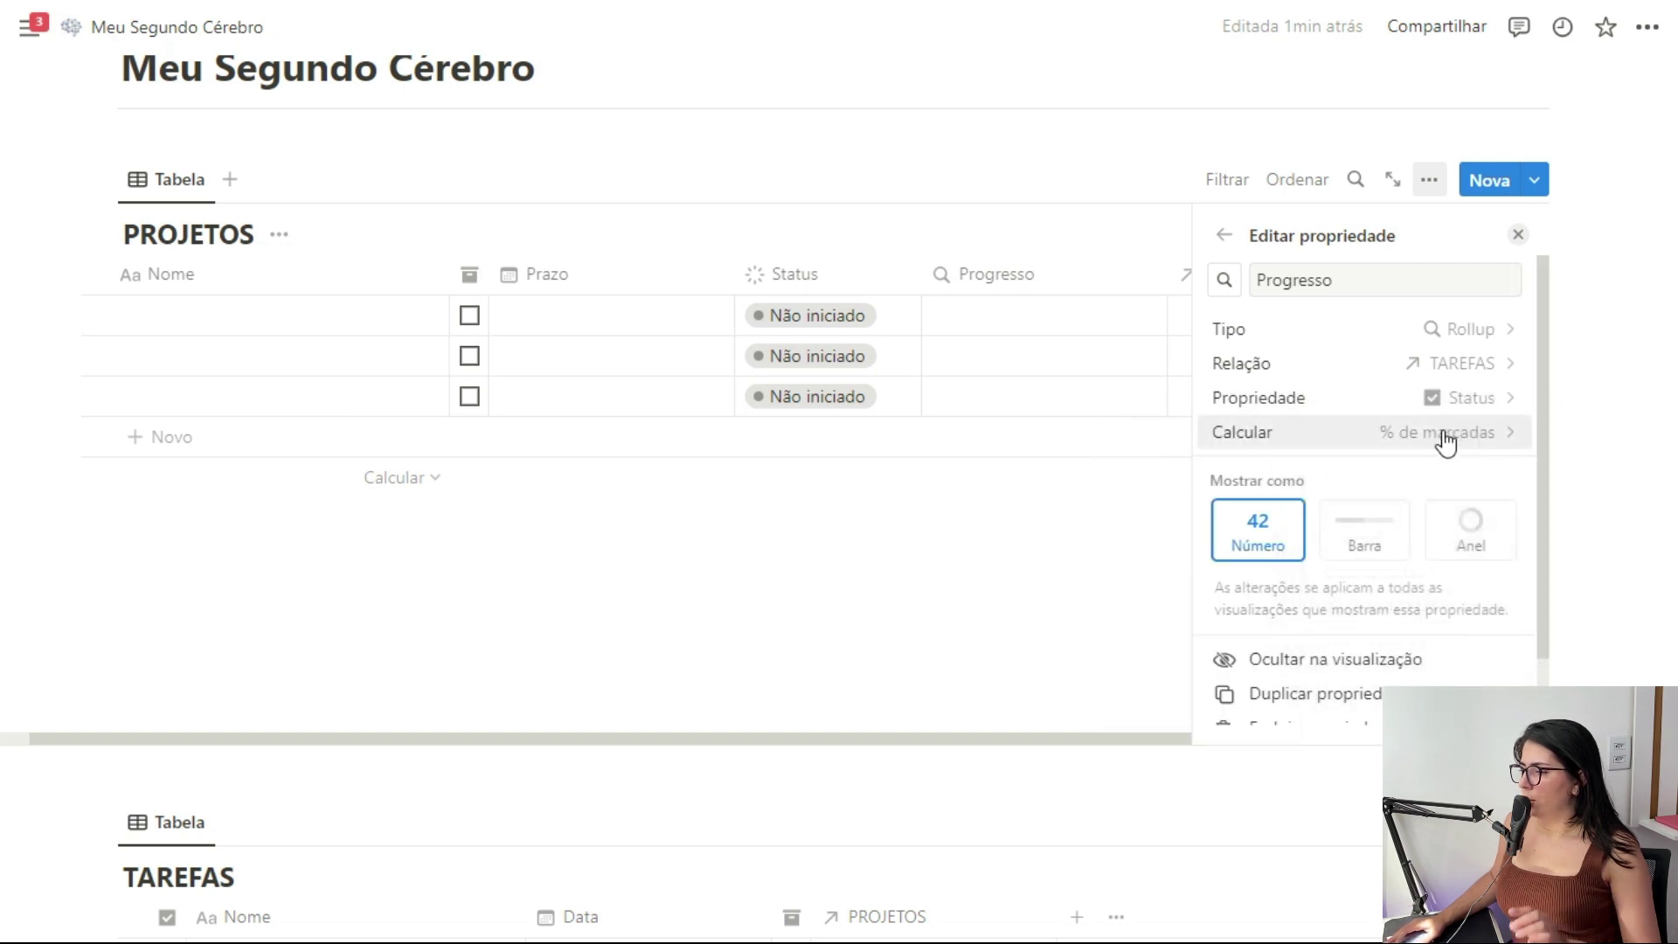
left_click(1366, 544)
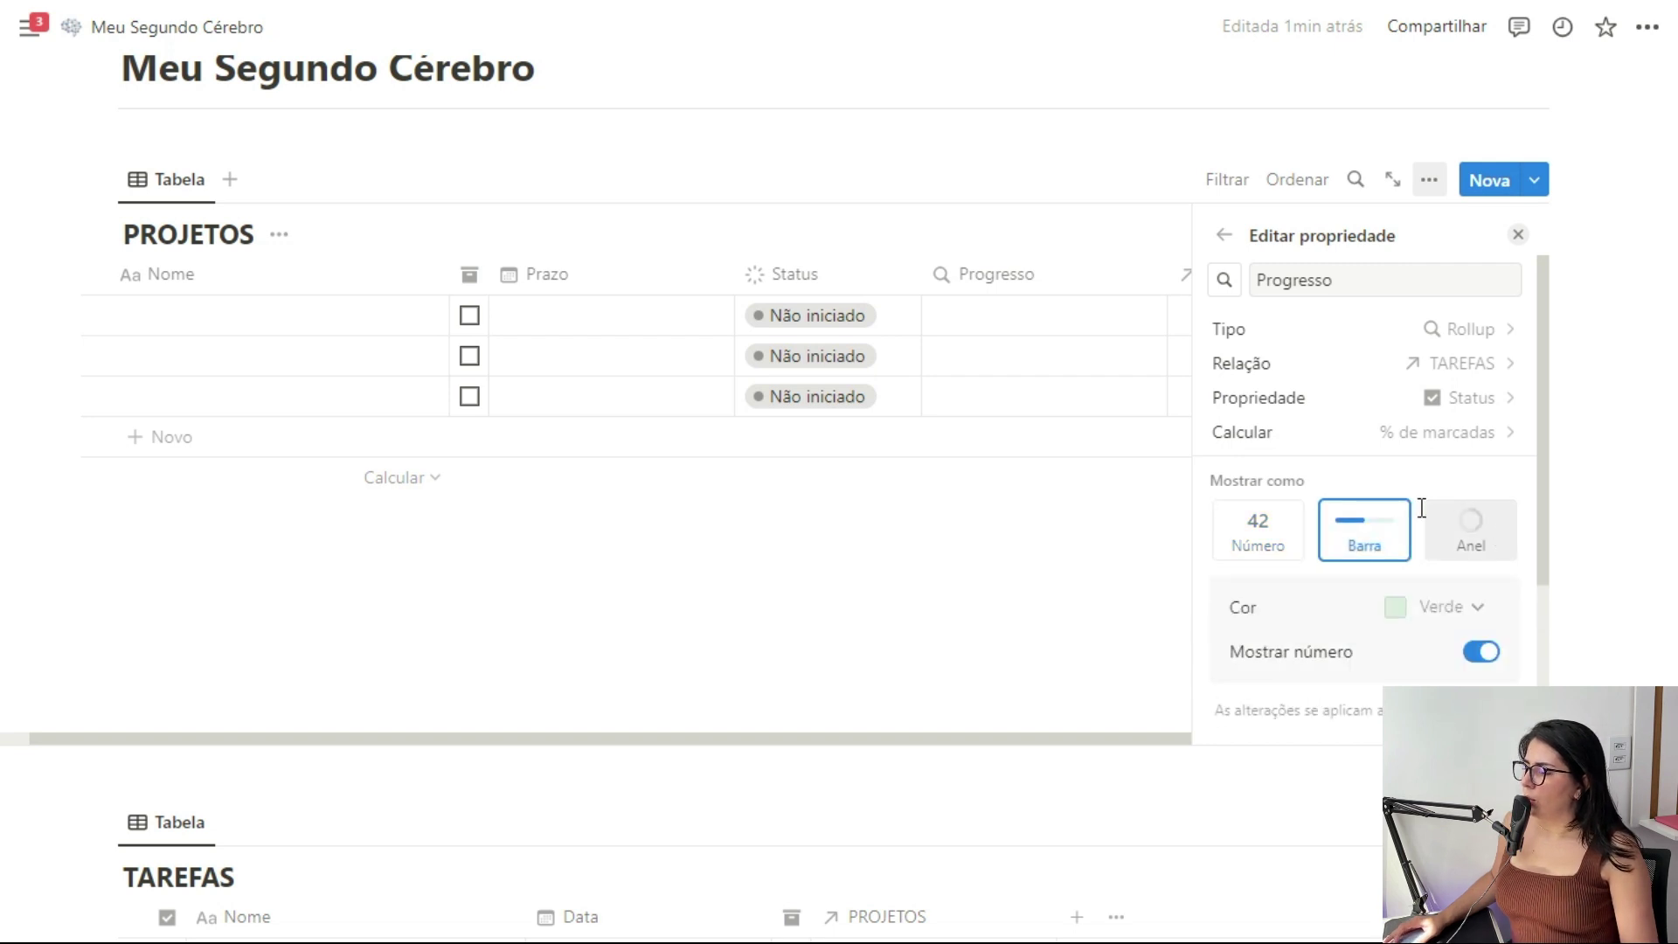
left_click(1430, 619)
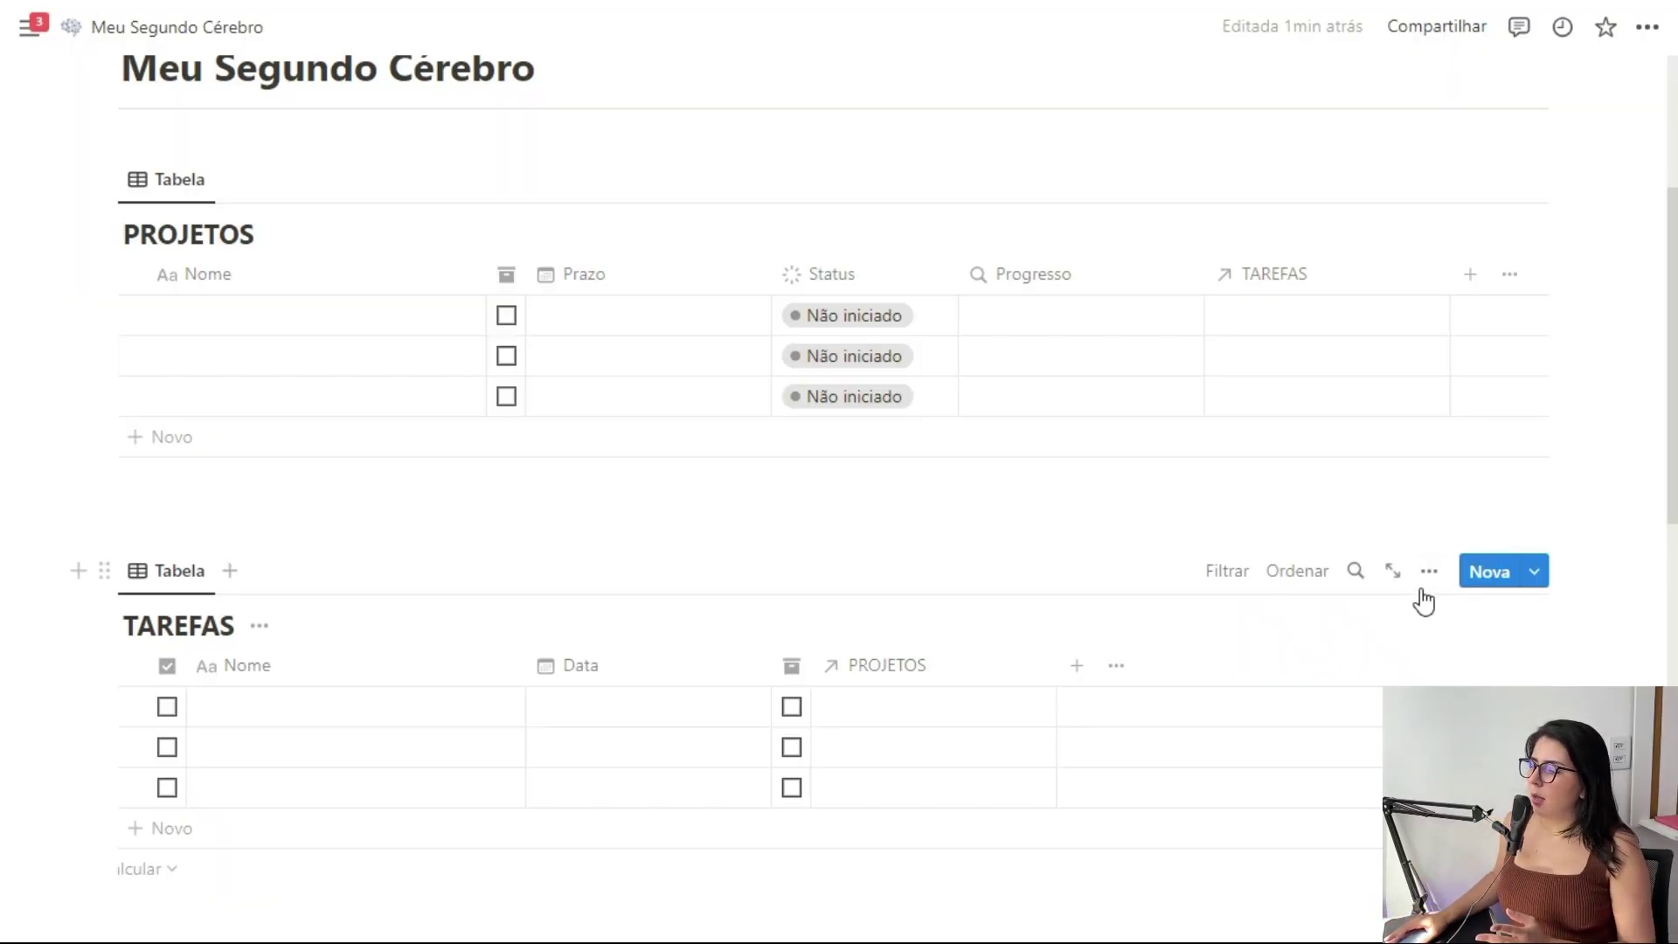
Relate TAREFAS to ÁREAS with the relation also shown in ÁREAS
scroll(1399, 585, "down", 2)
left_click(1077, 543)
scroll(1311, 476, "down", 5)
left_click(1312, 489)
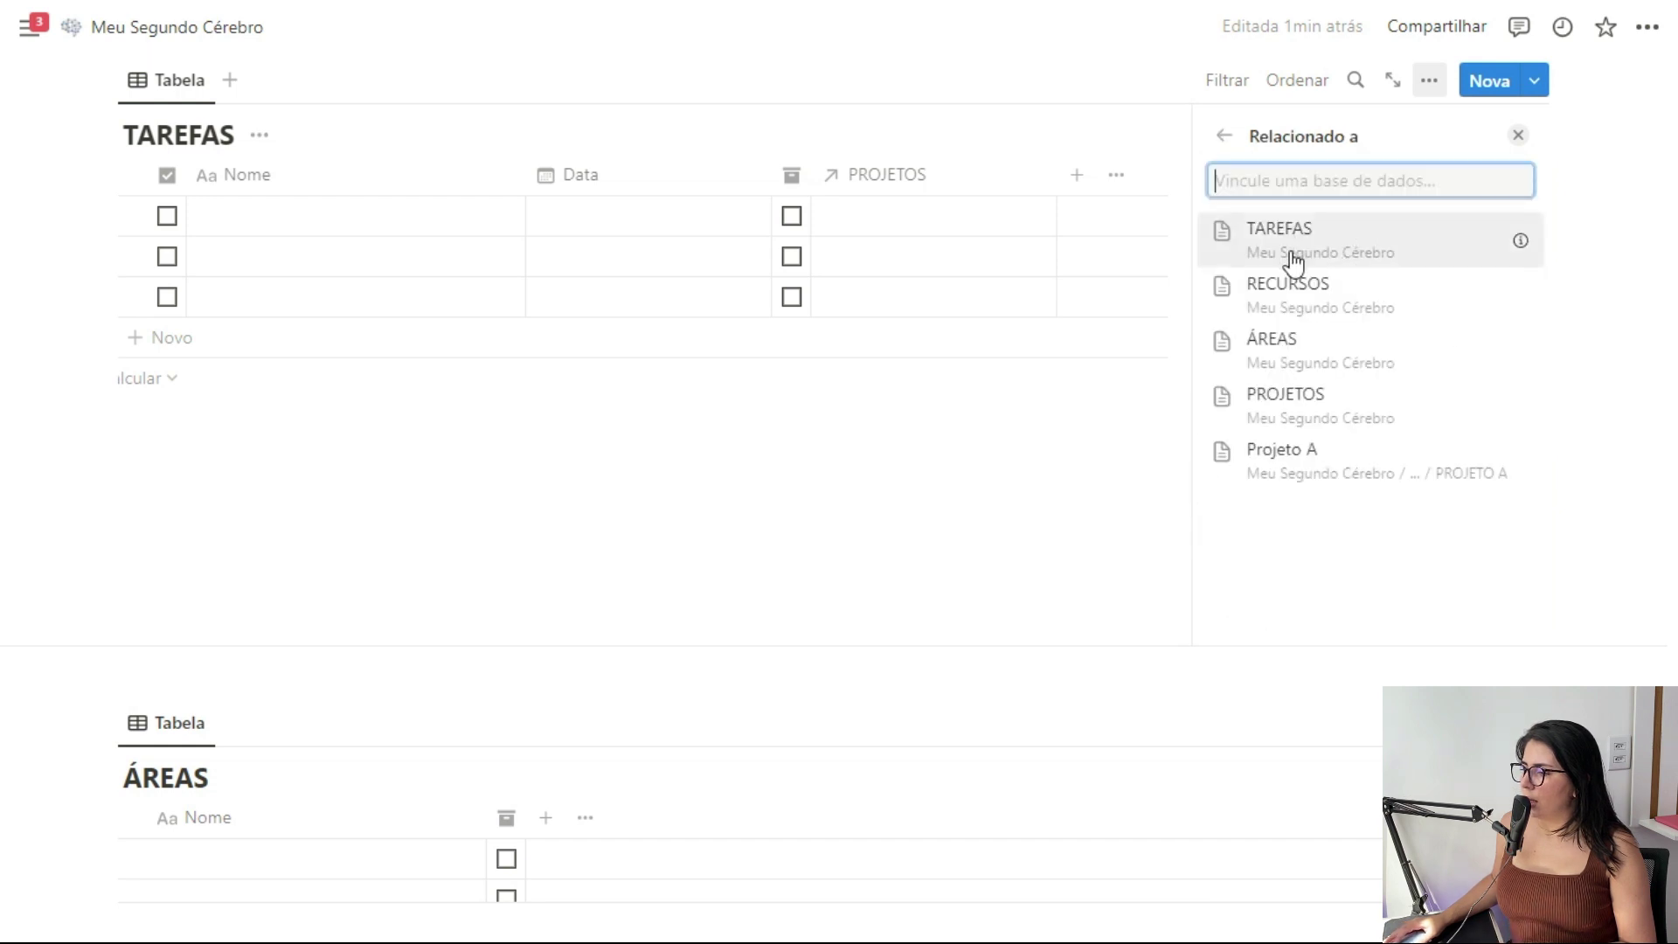
left_click(1292, 350)
left_click(1498, 291)
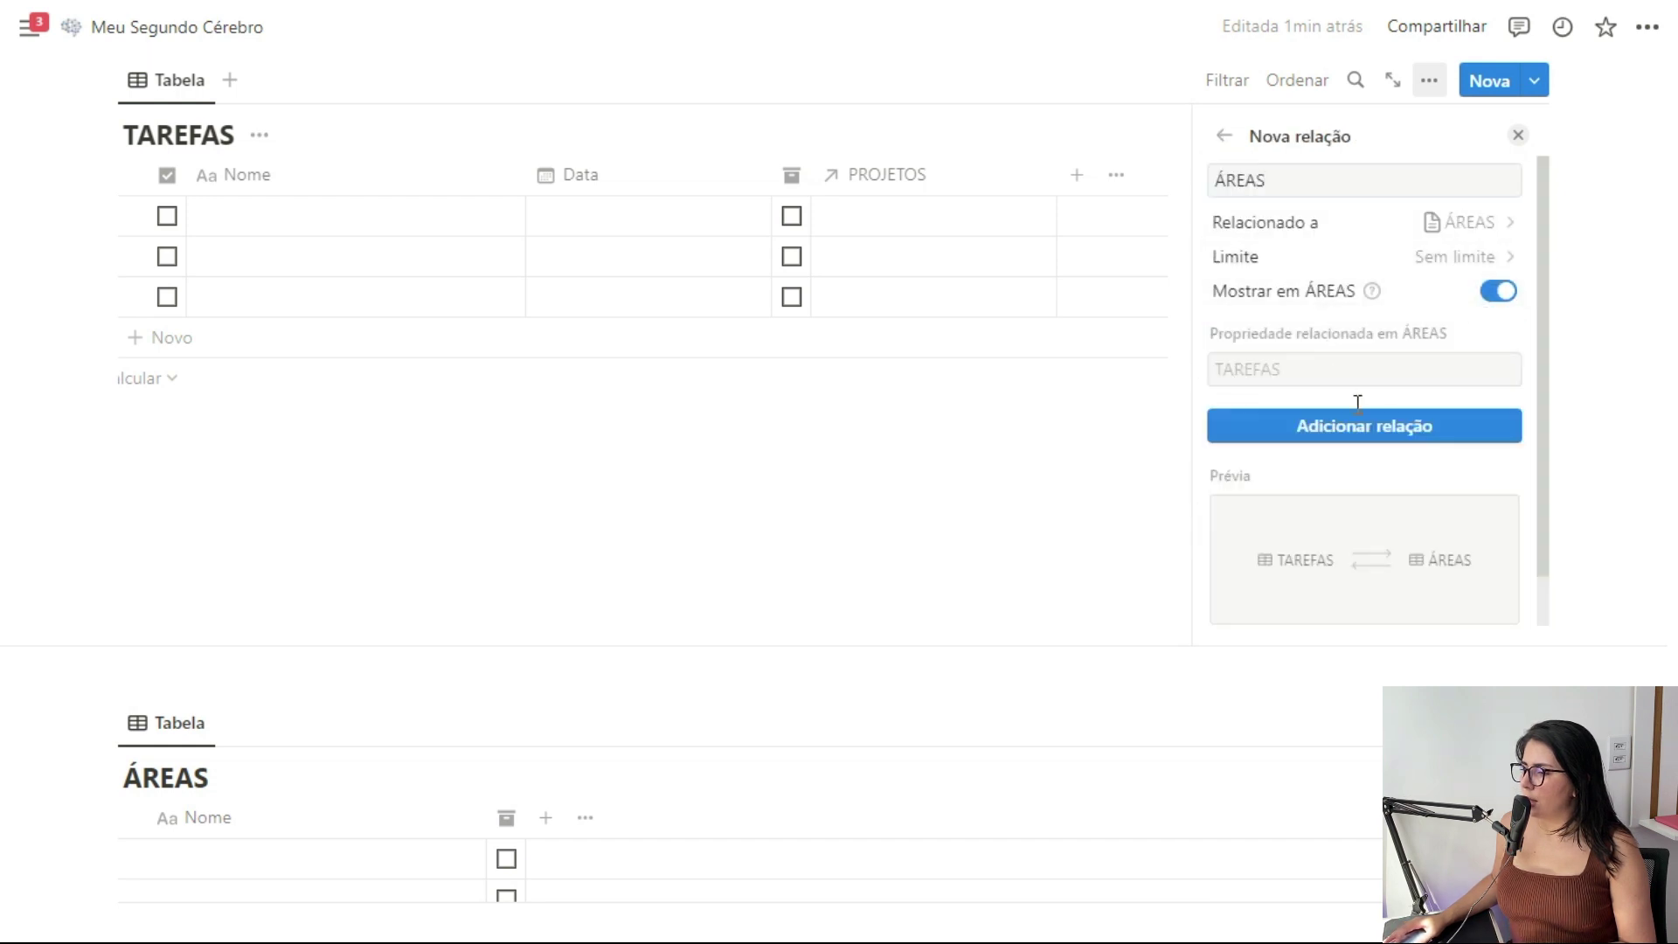
left_click(1364, 432)
left_click(1518, 139)
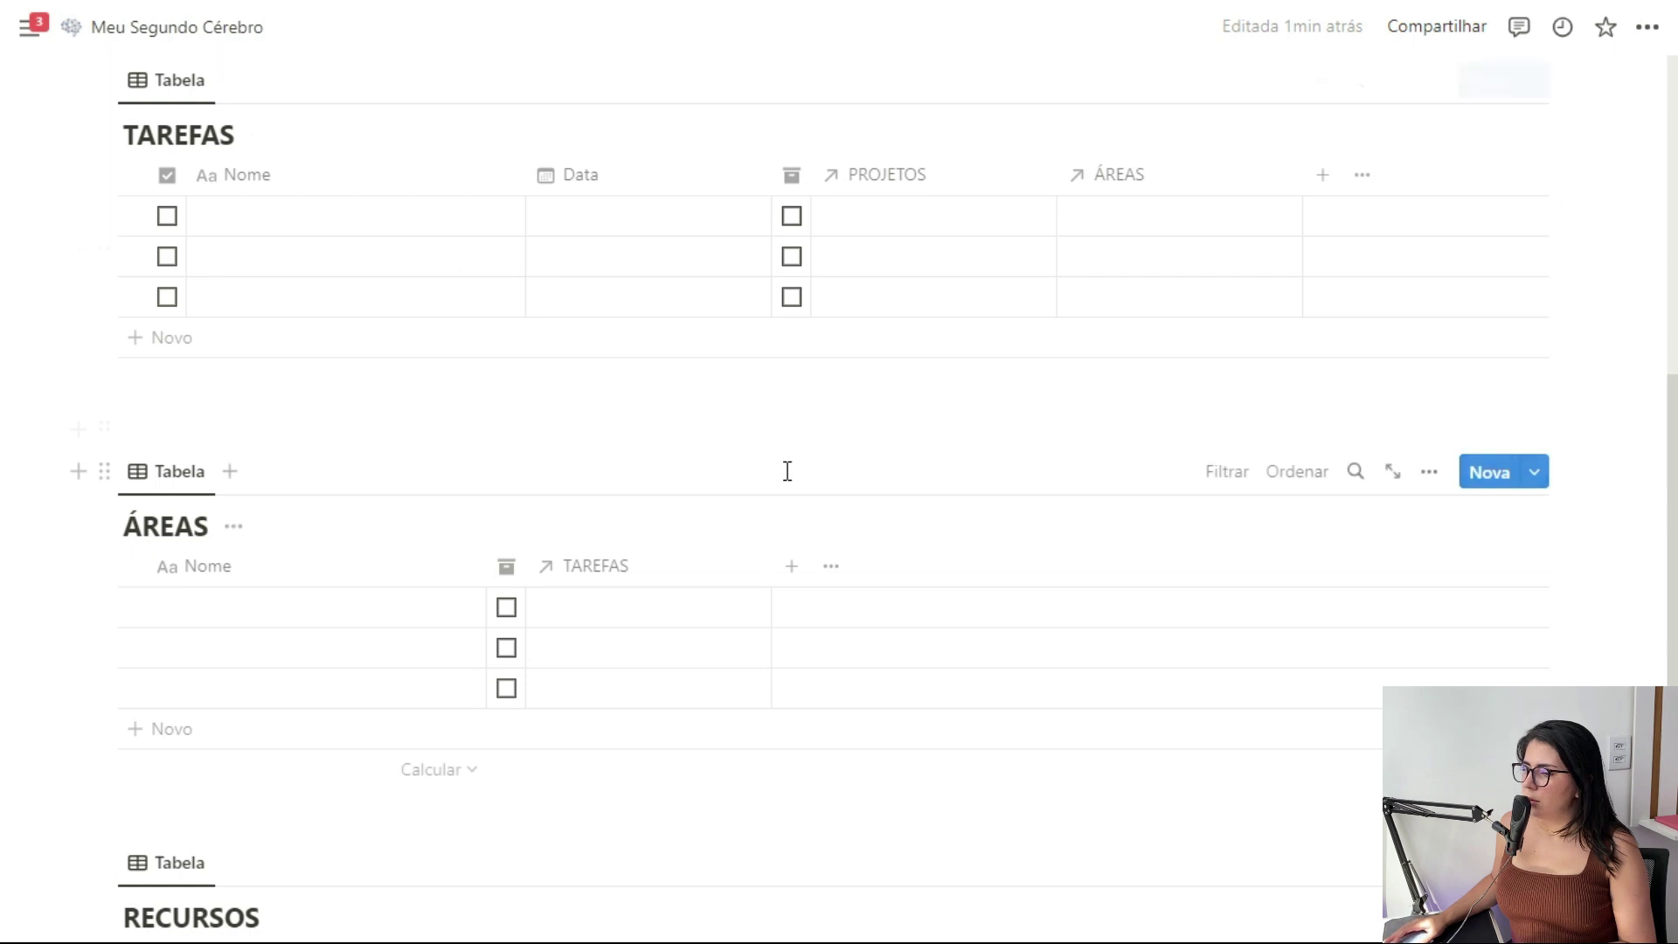
scroll(1137, 577, "up", 5)
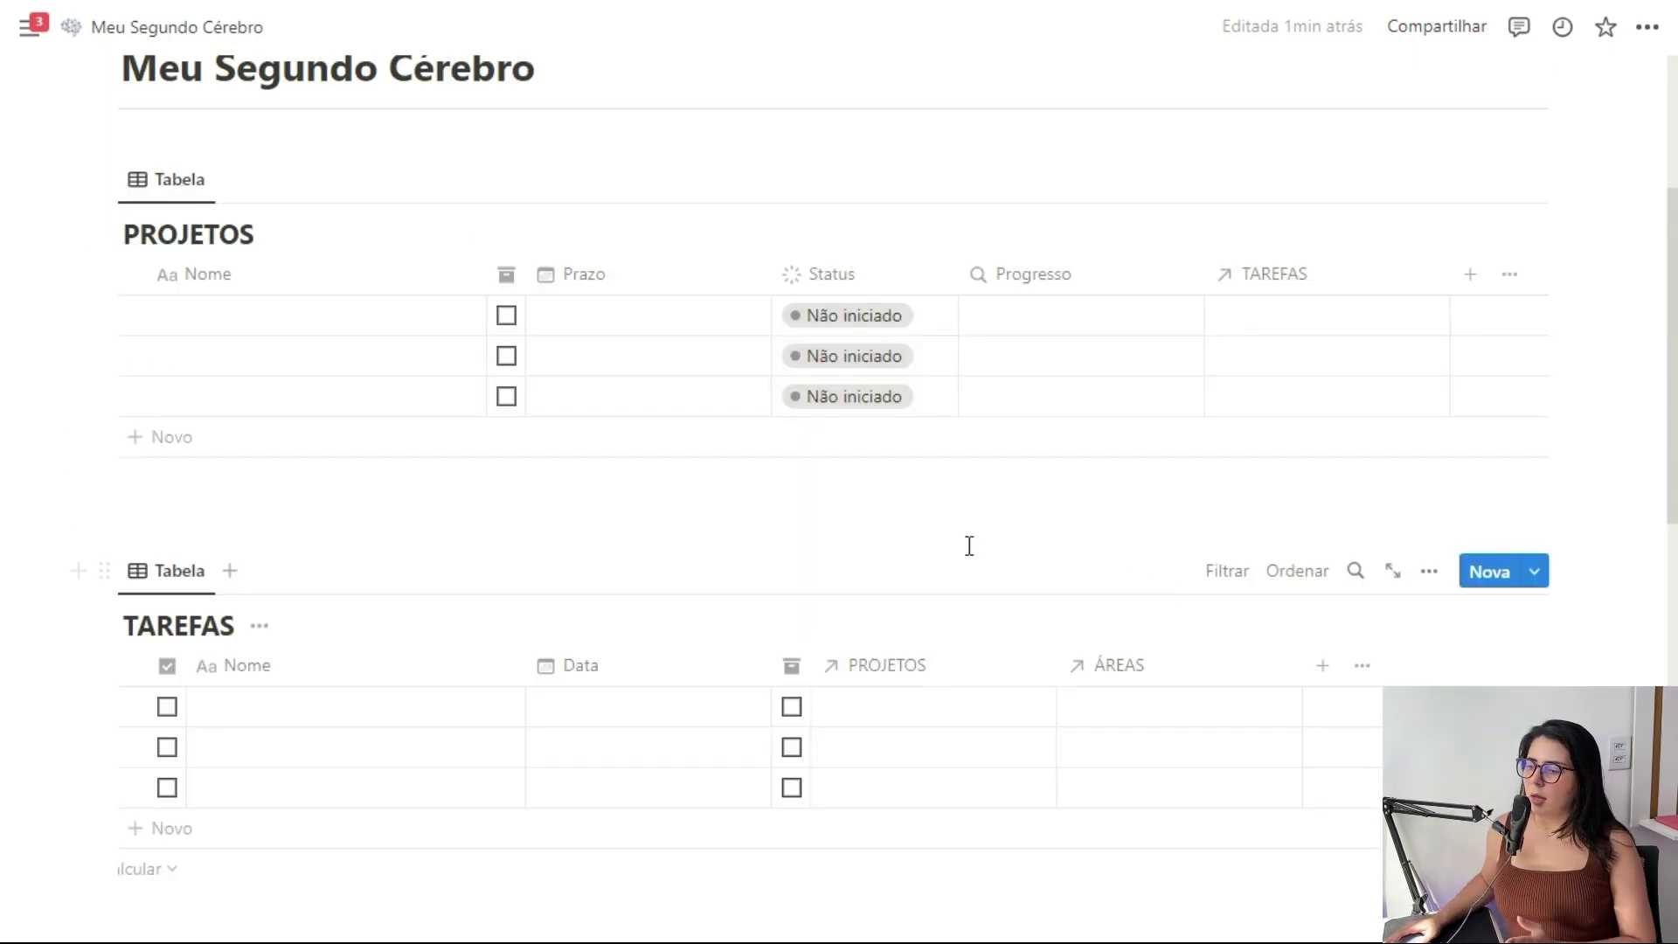
Add a PROJETOS relation to ÁREAS that also appears in ÁREAS
left_click(1471, 276)
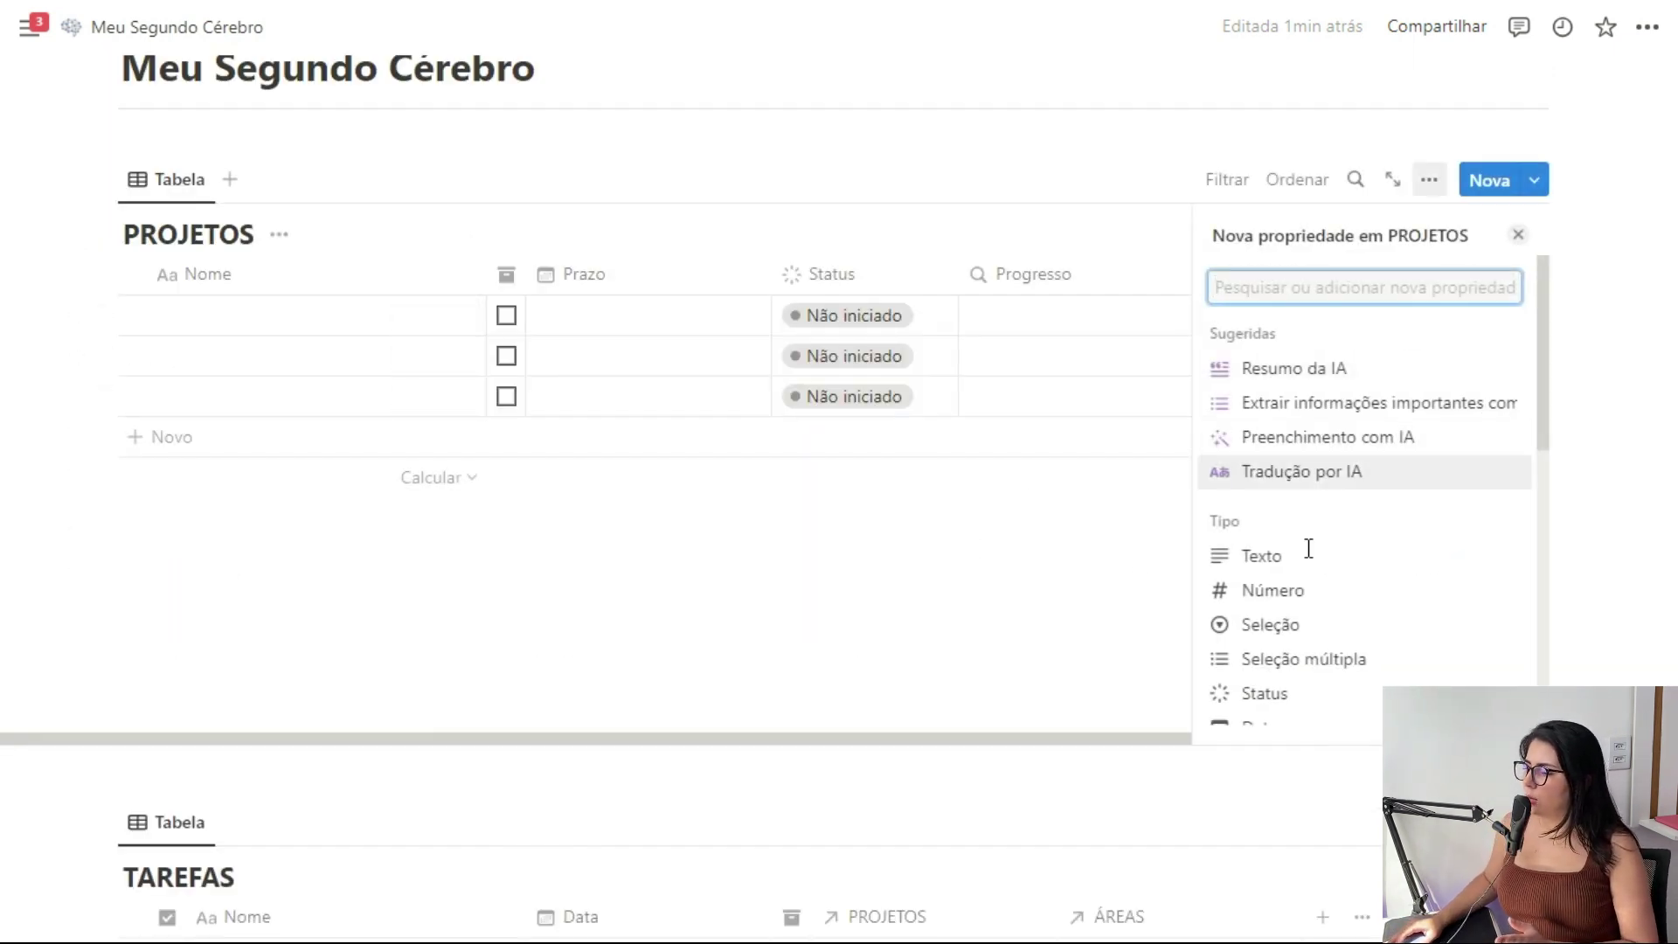
scroll(1349, 509, "down", 3)
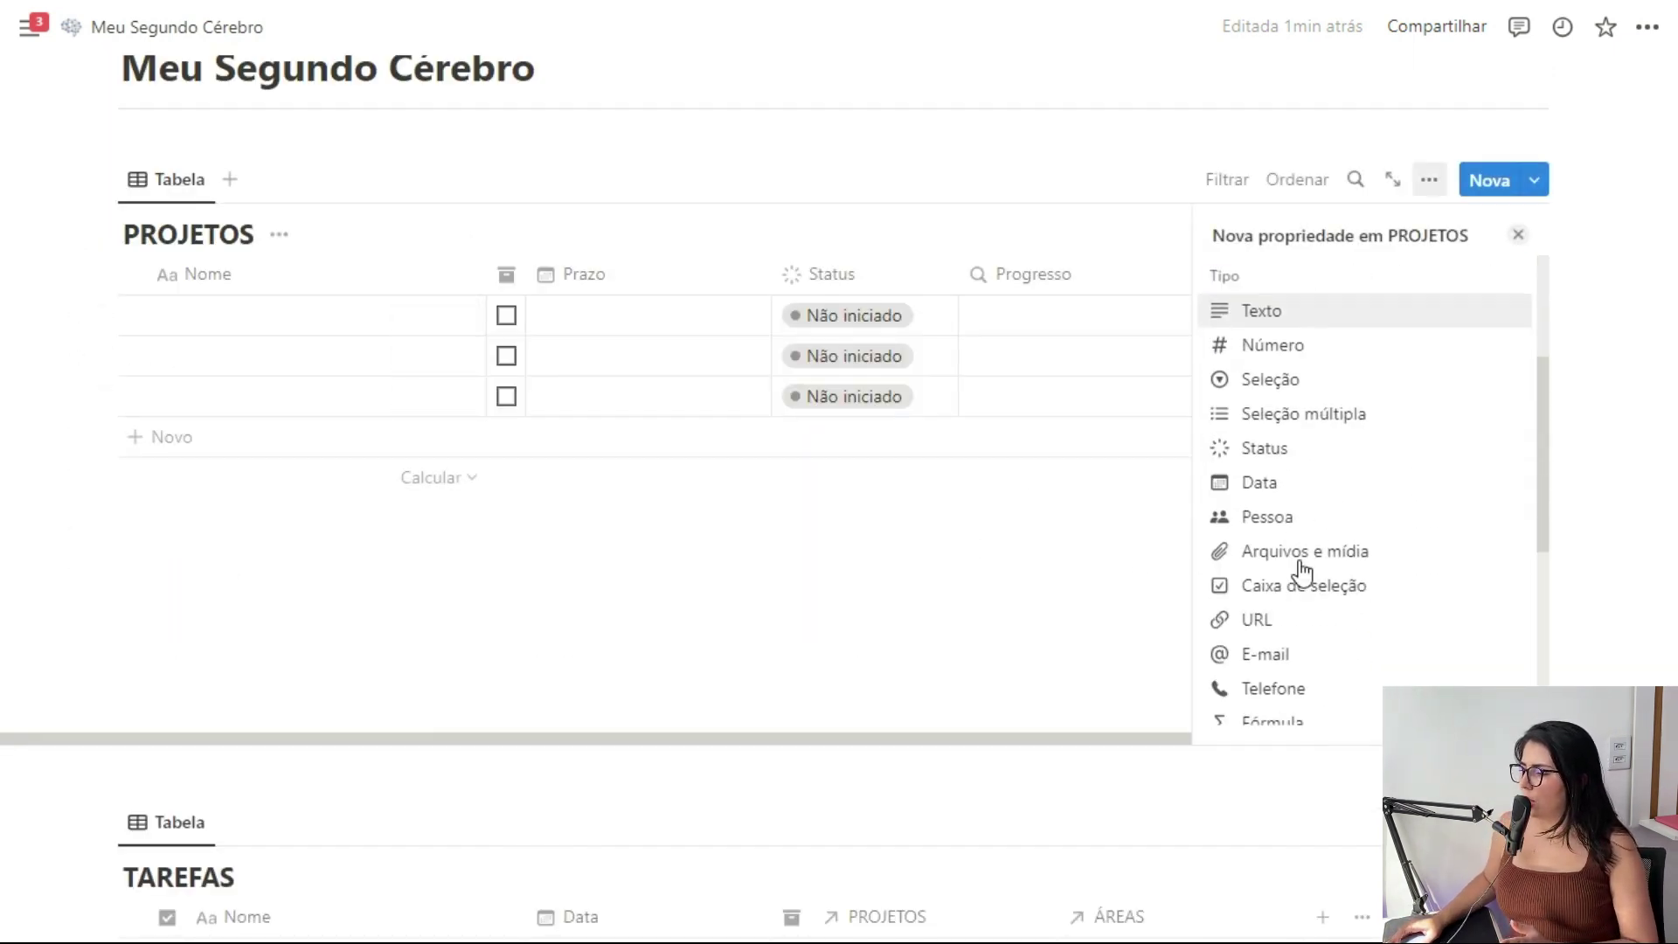
scroll(1316, 594, "down", 2)
left_click(1294, 634)
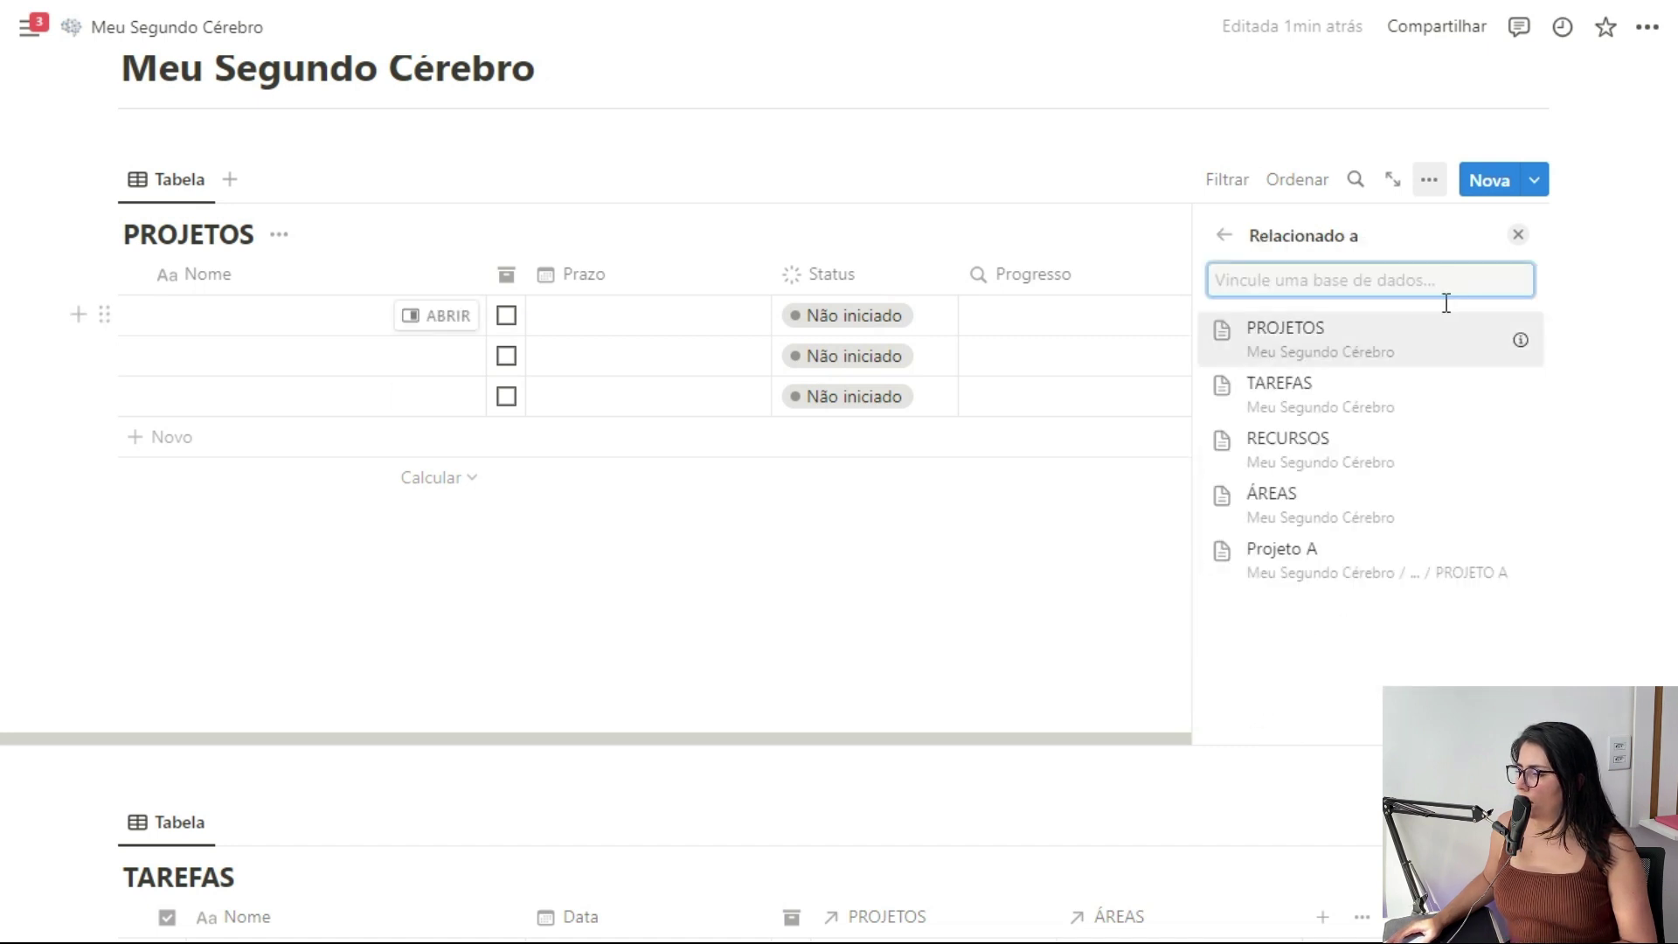
left_click(1311, 493)
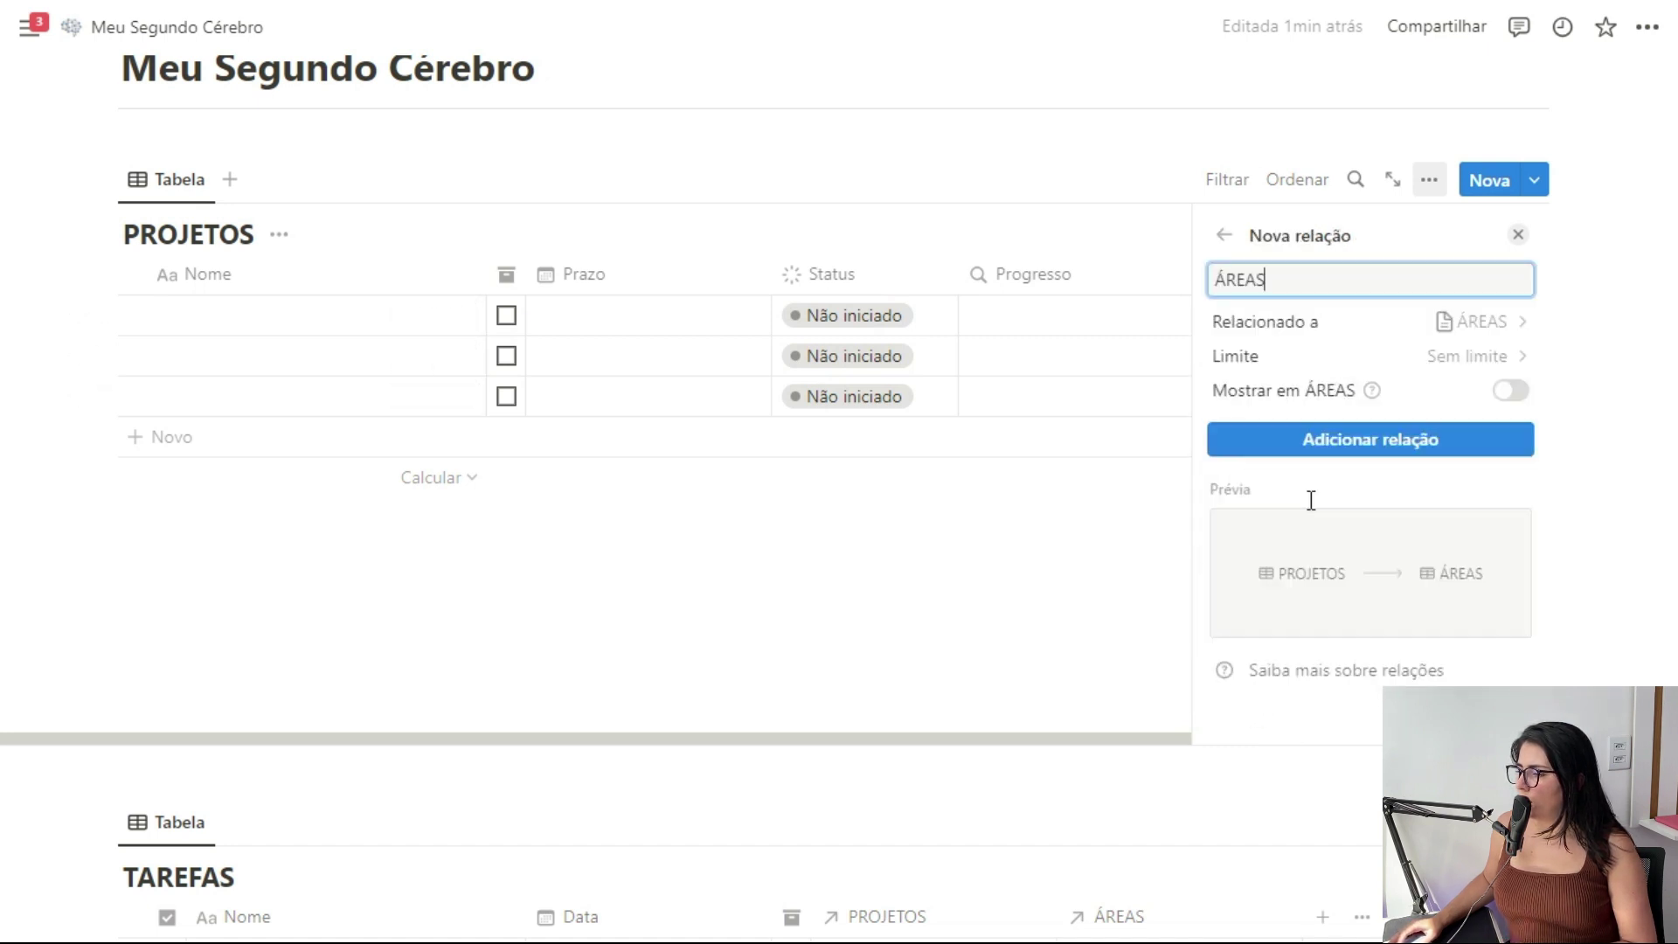
left_click(1510, 390)
left_click(1398, 524)
left_click(1518, 233)
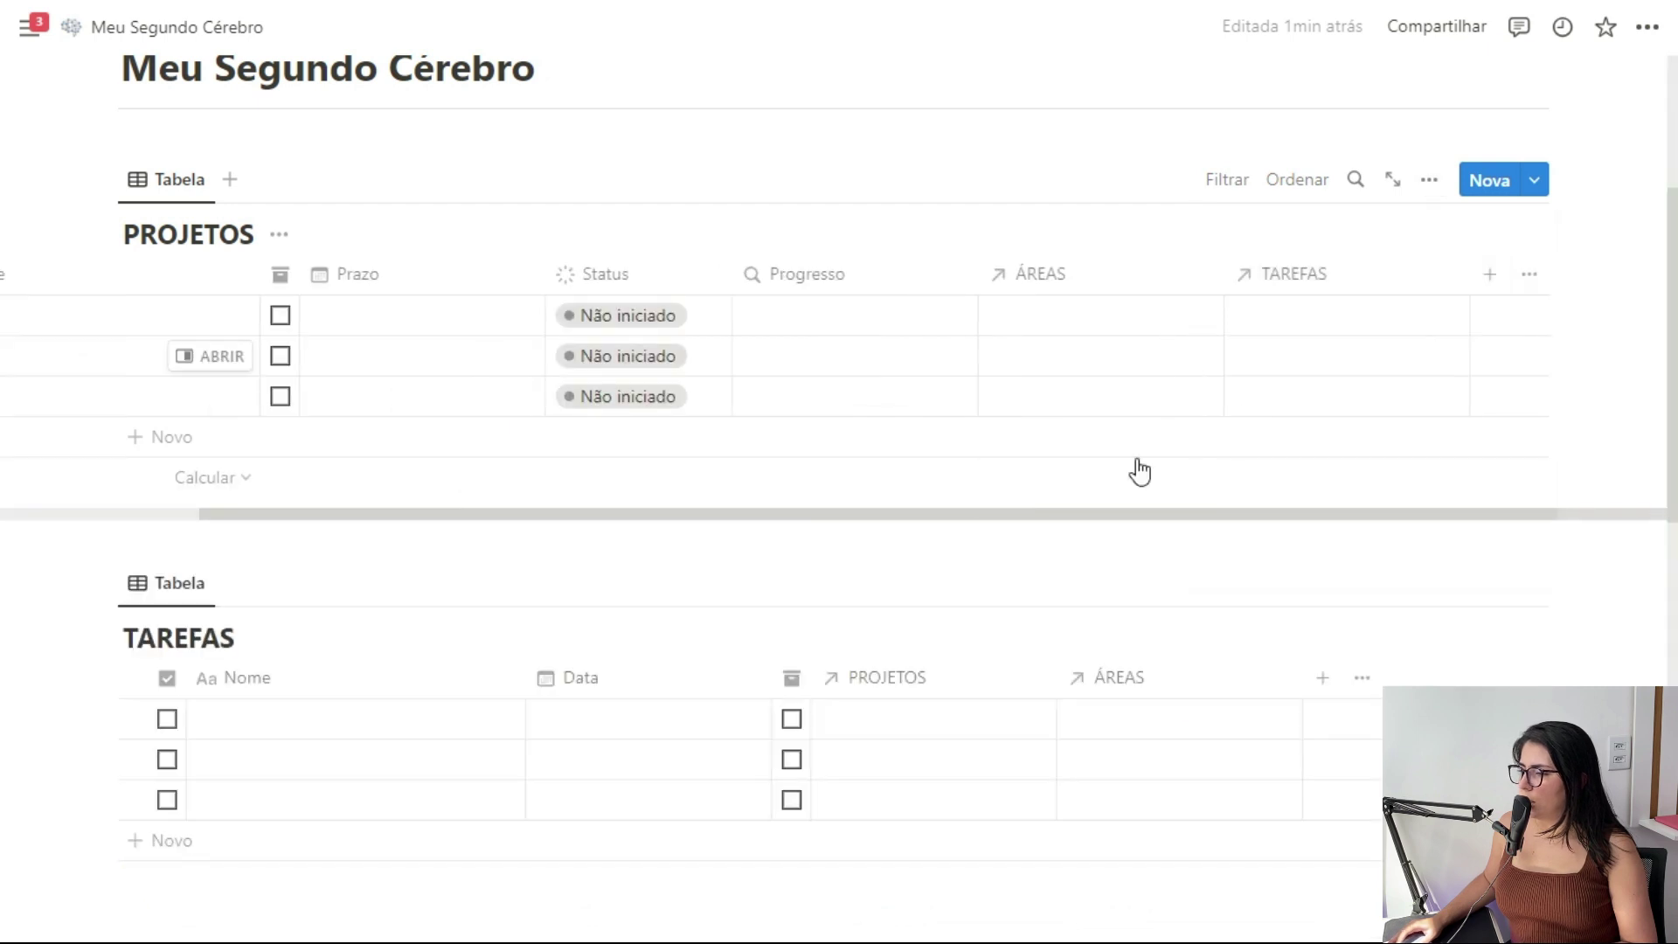
scroll(1018, 675, "down", 5)
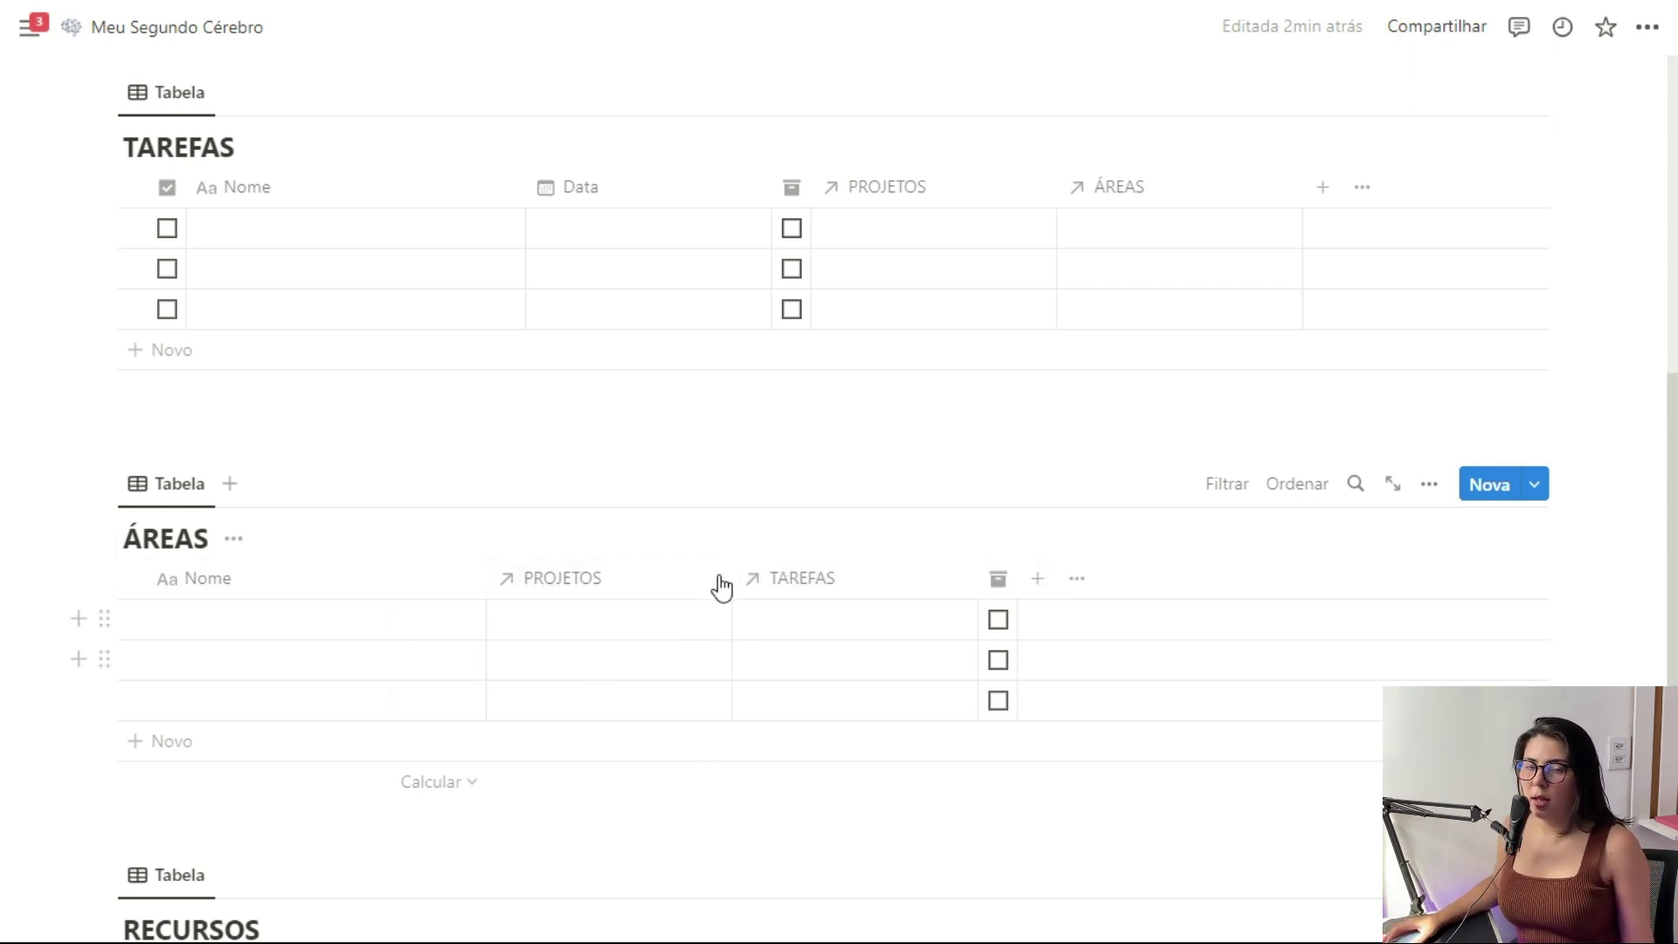
Scroll down to bring the RECURSOS table into view
scroll(725, 581, "down", 3)
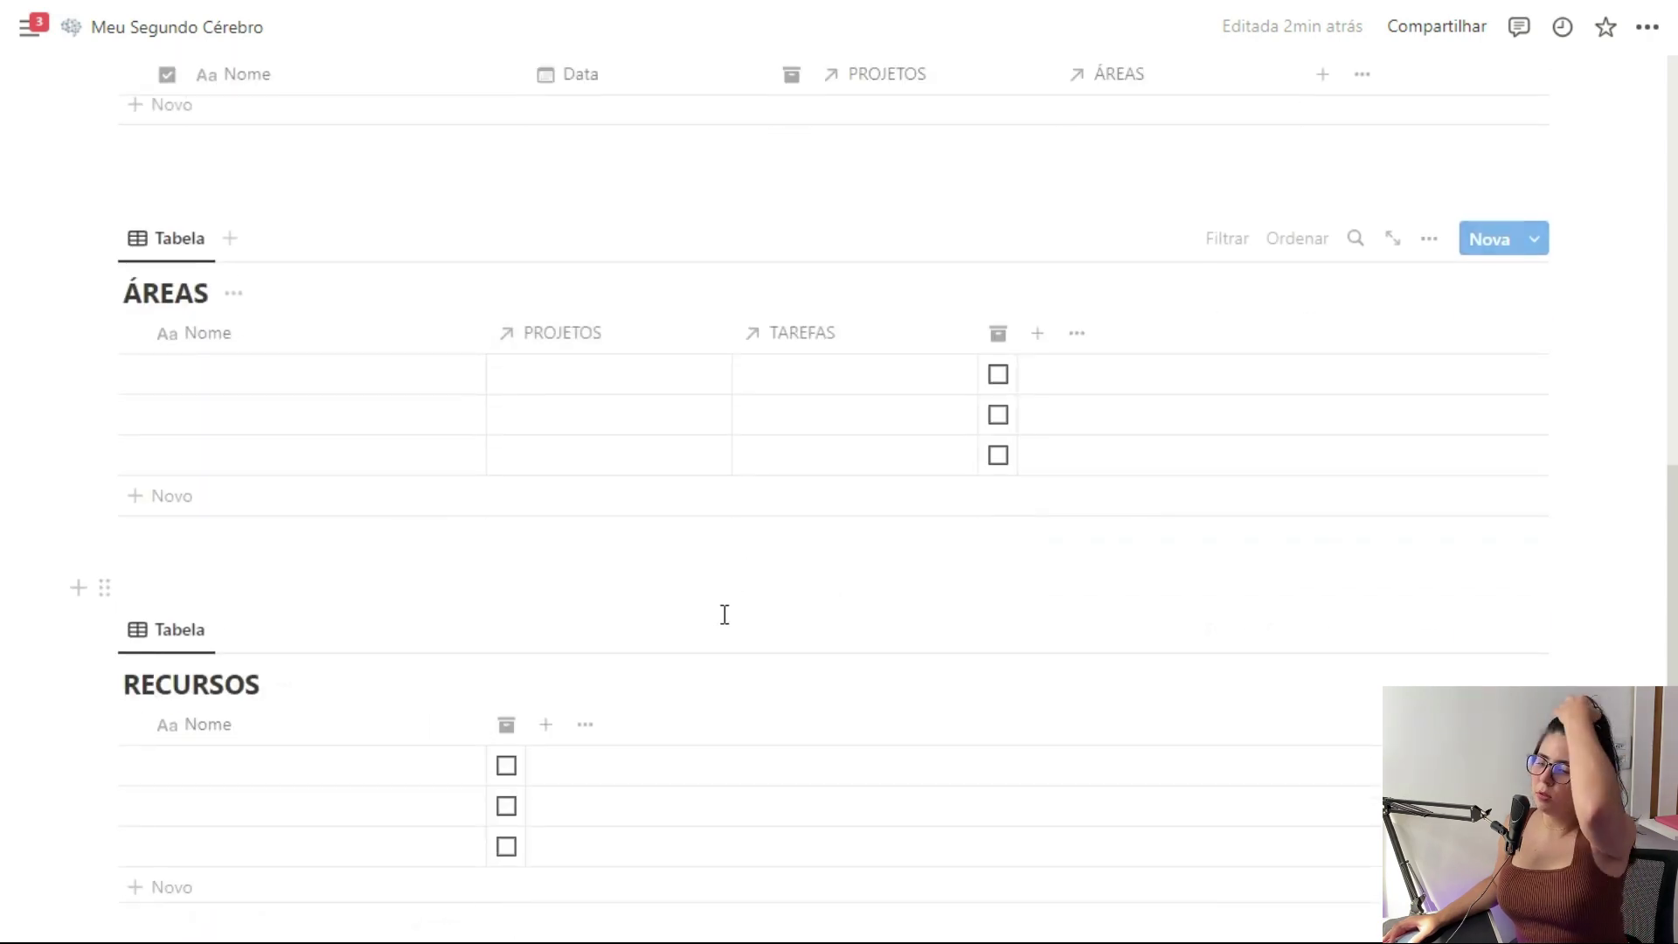
scroll(725, 614, "down", 2)
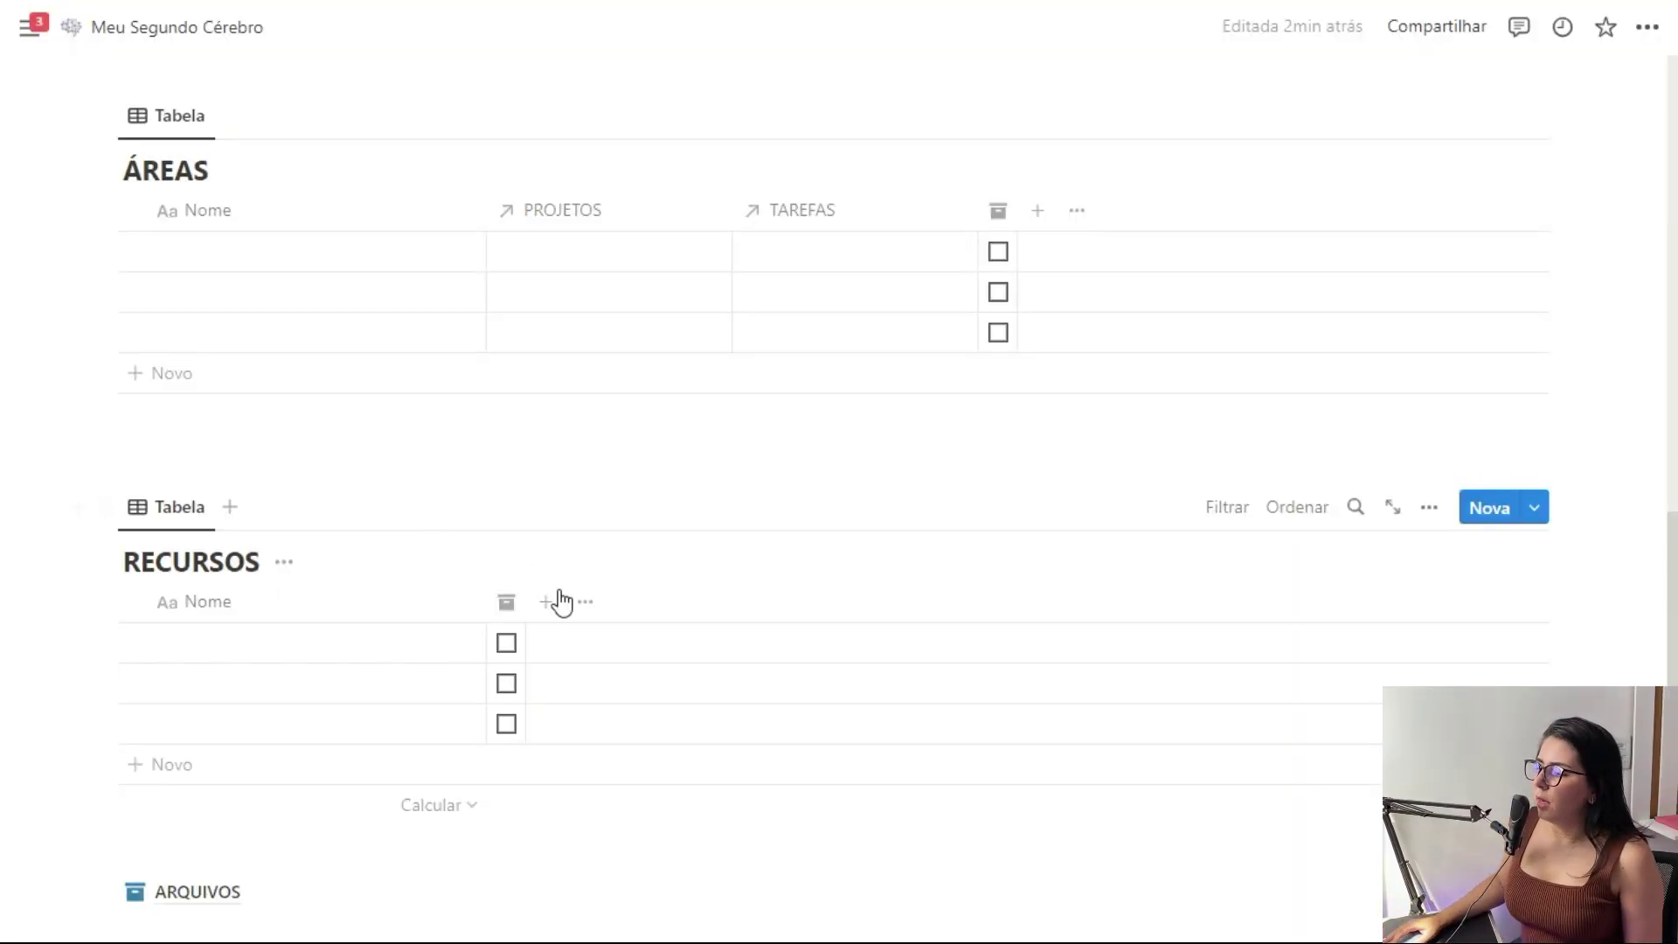
Add a Relação property from RECURSOS to ÁREAS with Mostrar em ÁREAS turned on
left_click(553, 608)
scroll(1338, 521, "down", 5)
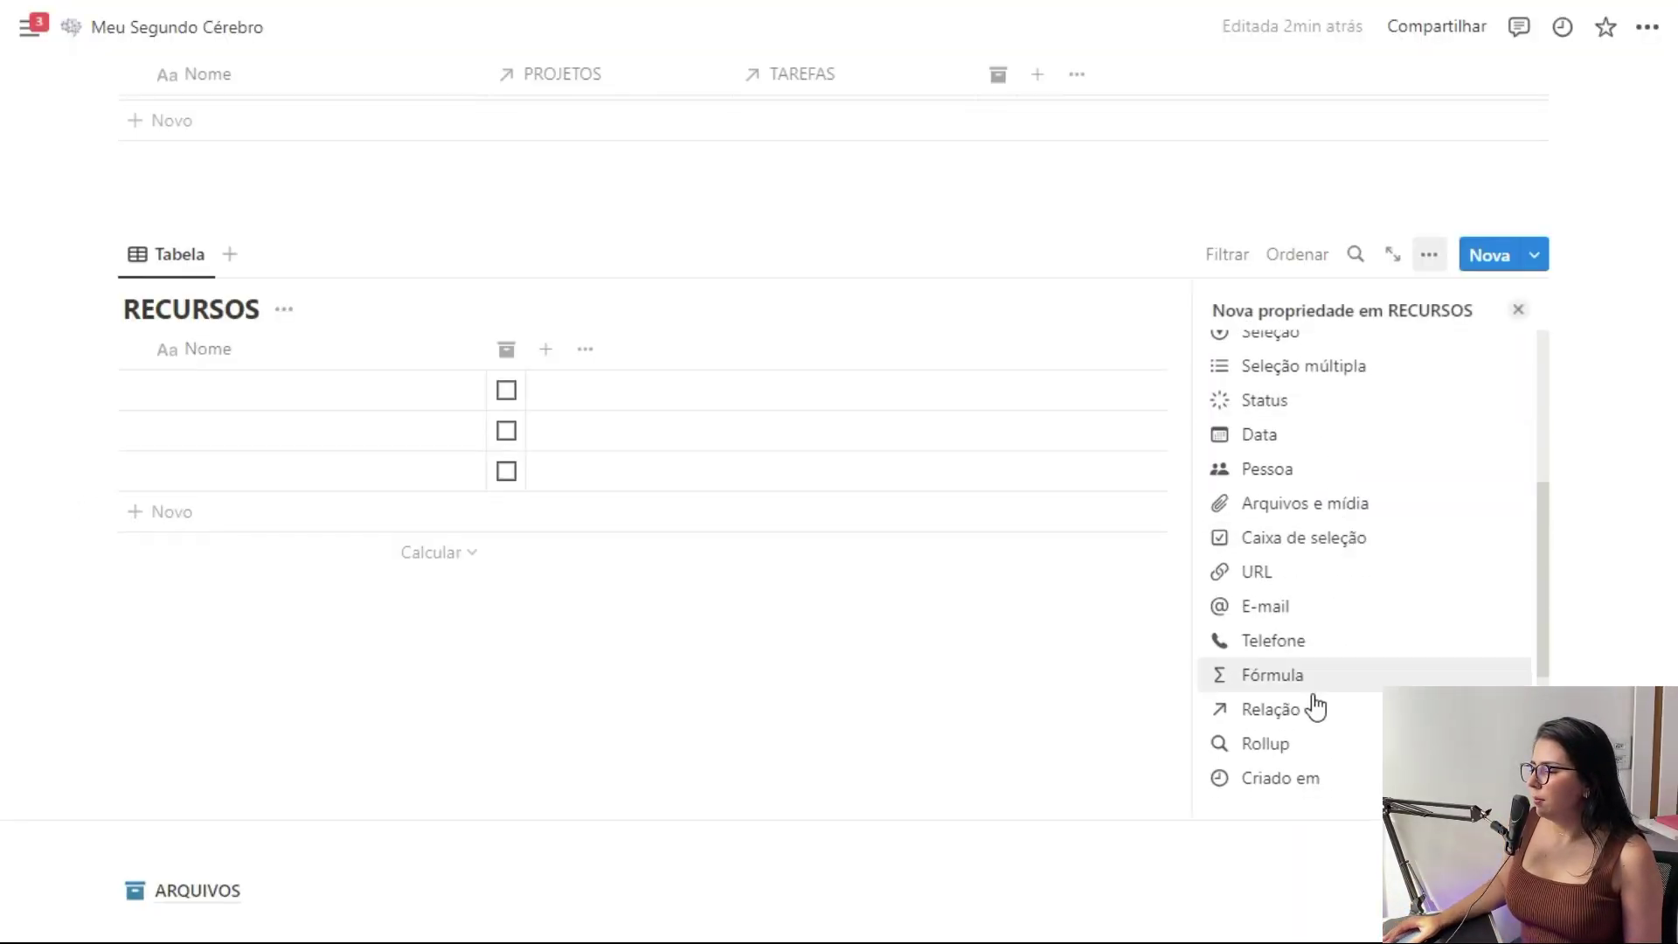
left_click(1315, 704)
left_click(1355, 515)
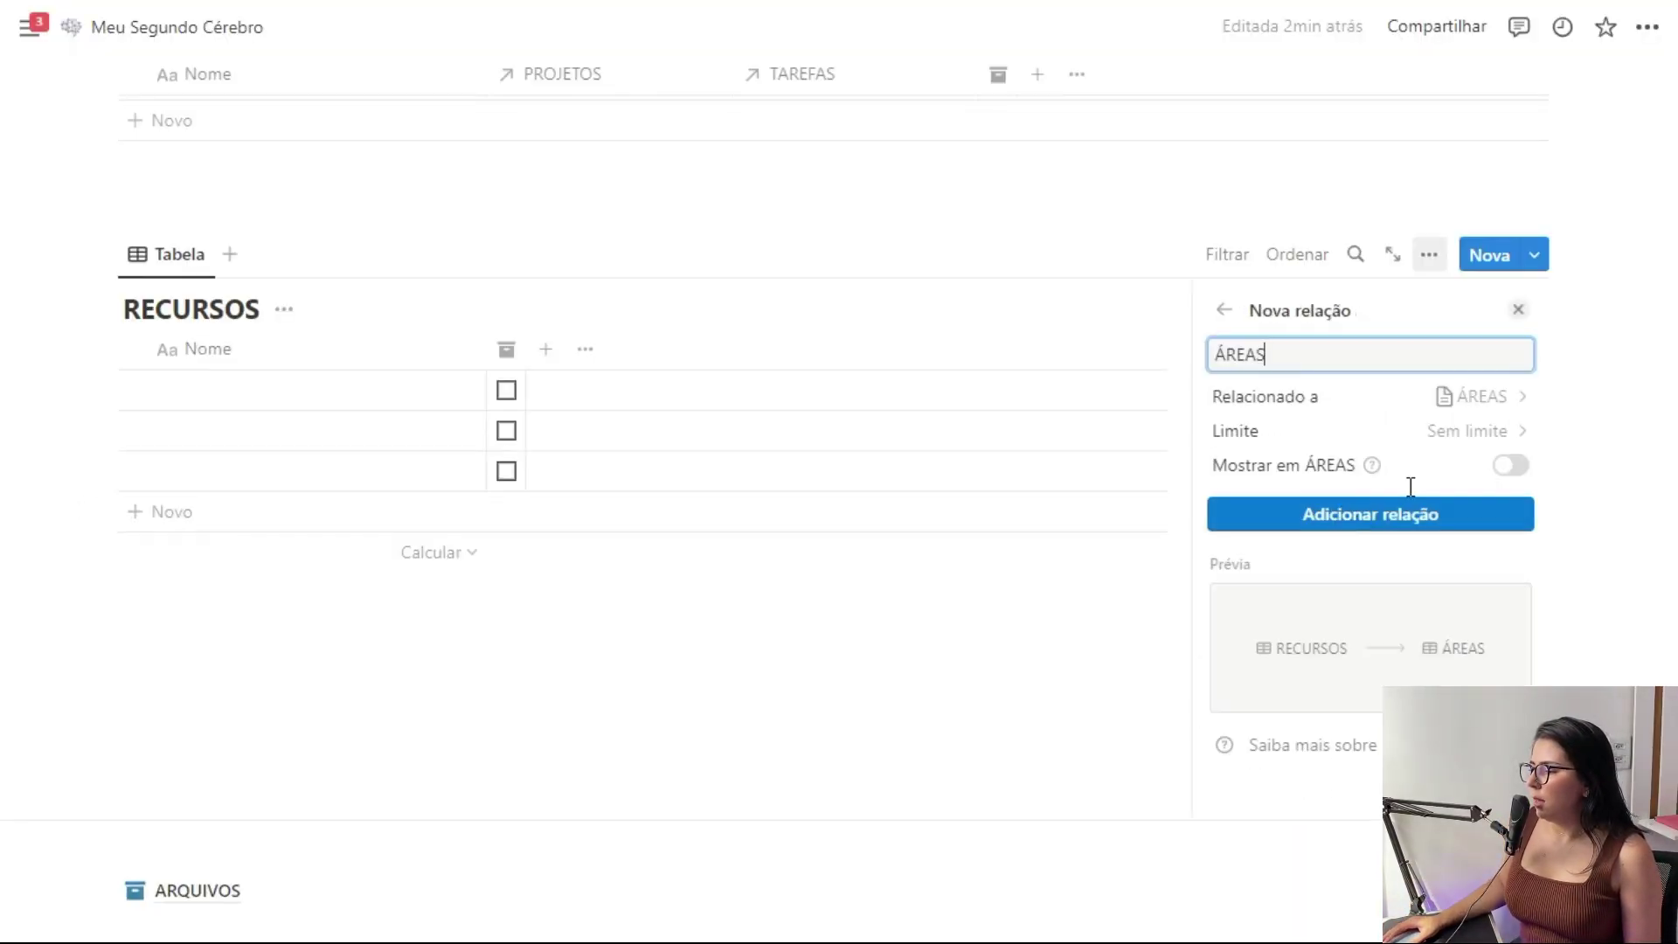
left_click(1508, 466)
left_click(1371, 514)
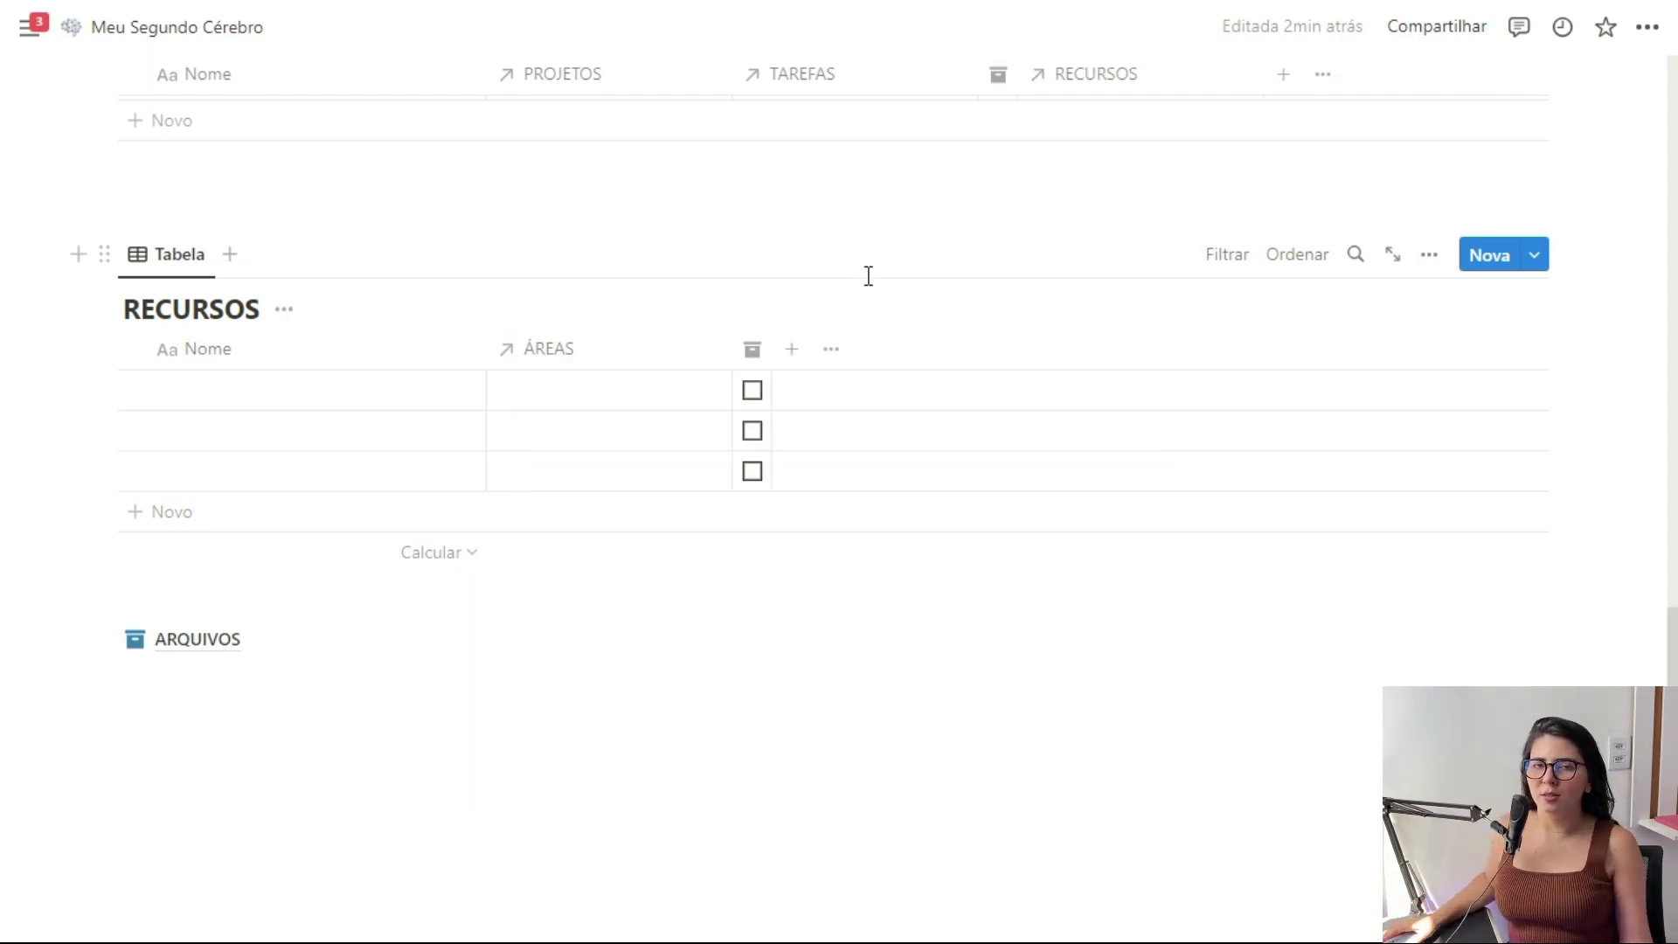
Add a two-way relation to PROJETOS and move that column before the archive column
left_click(783, 352)
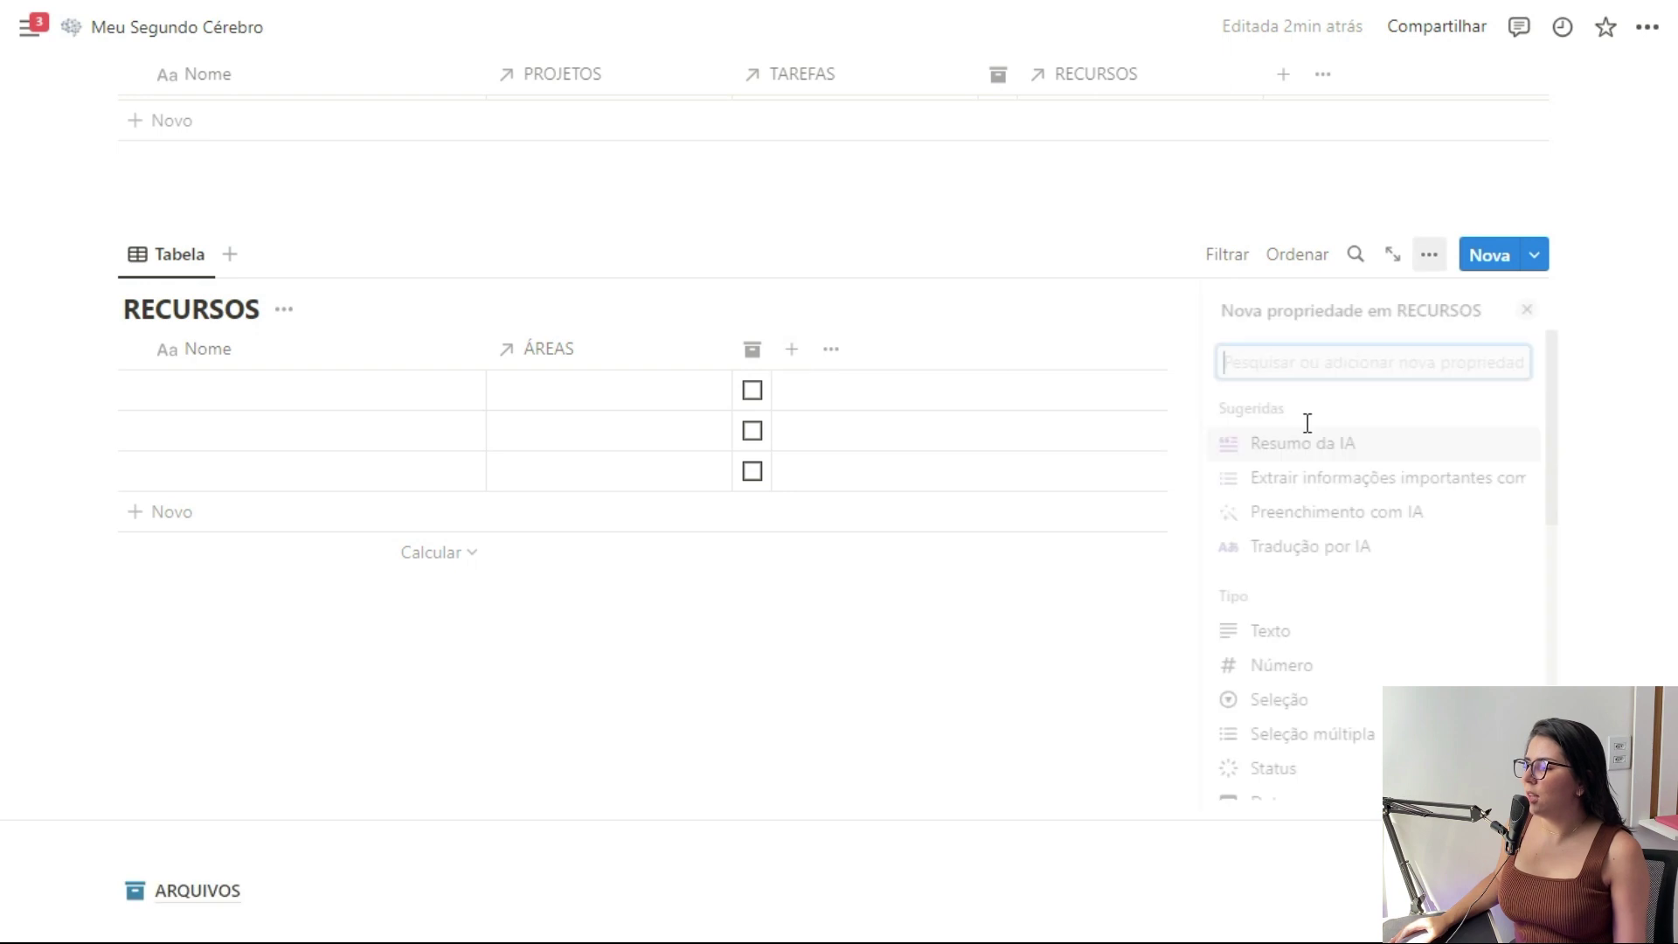
scroll(1338, 480, "down", 5)
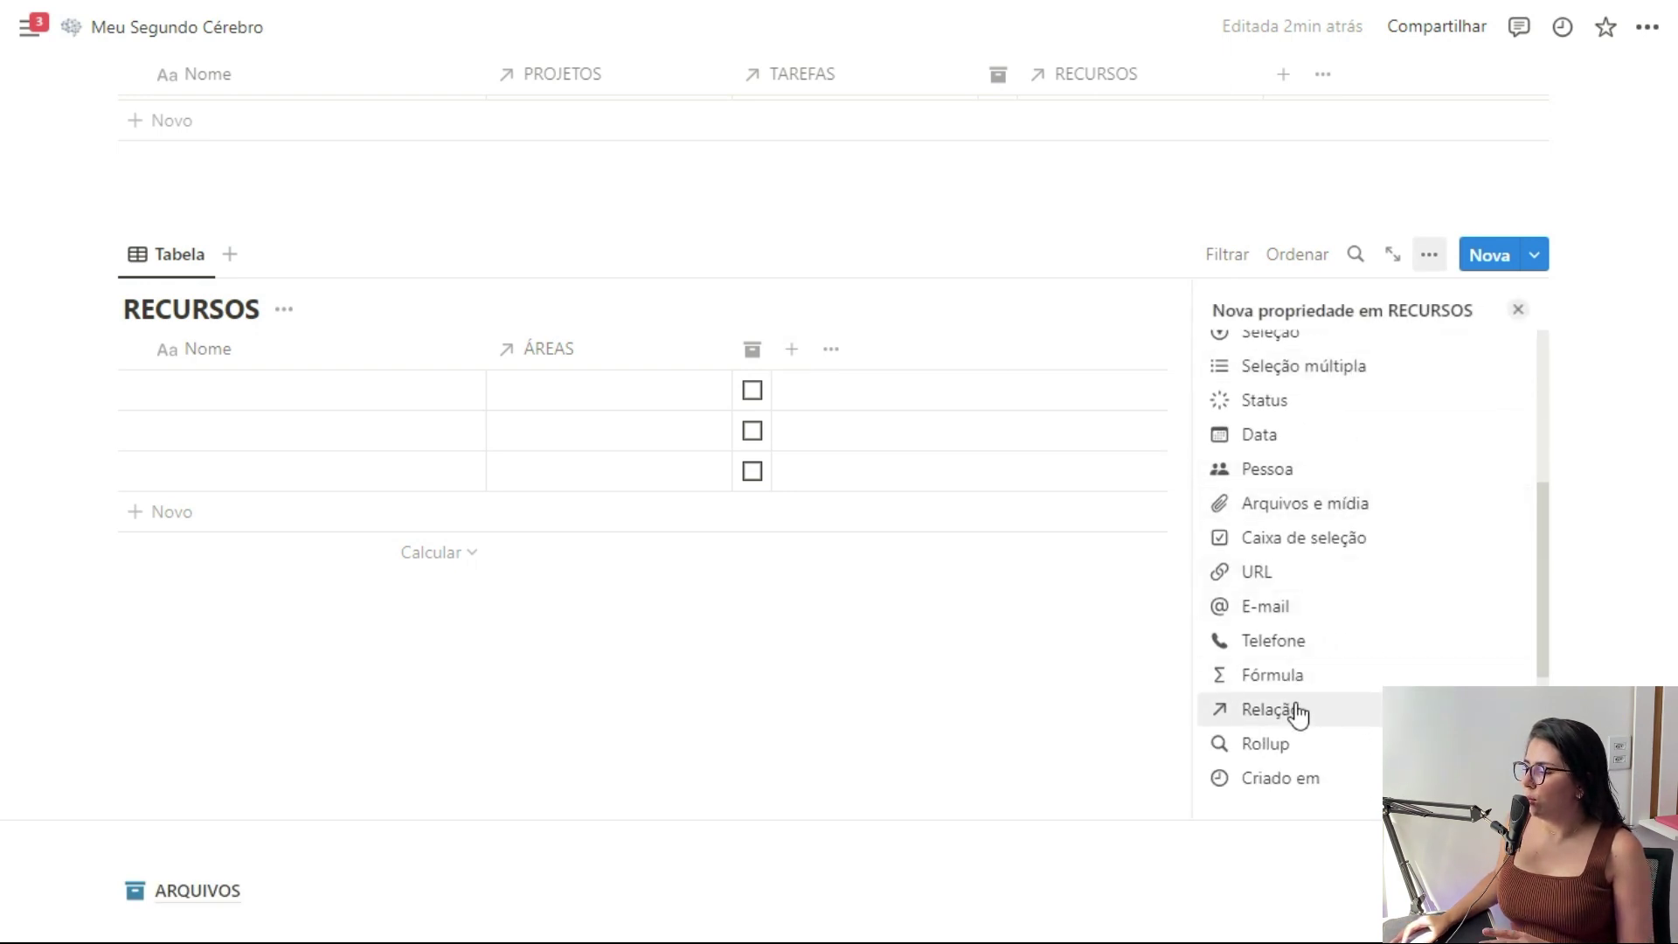
left_click(1293, 708)
left_click(1388, 430)
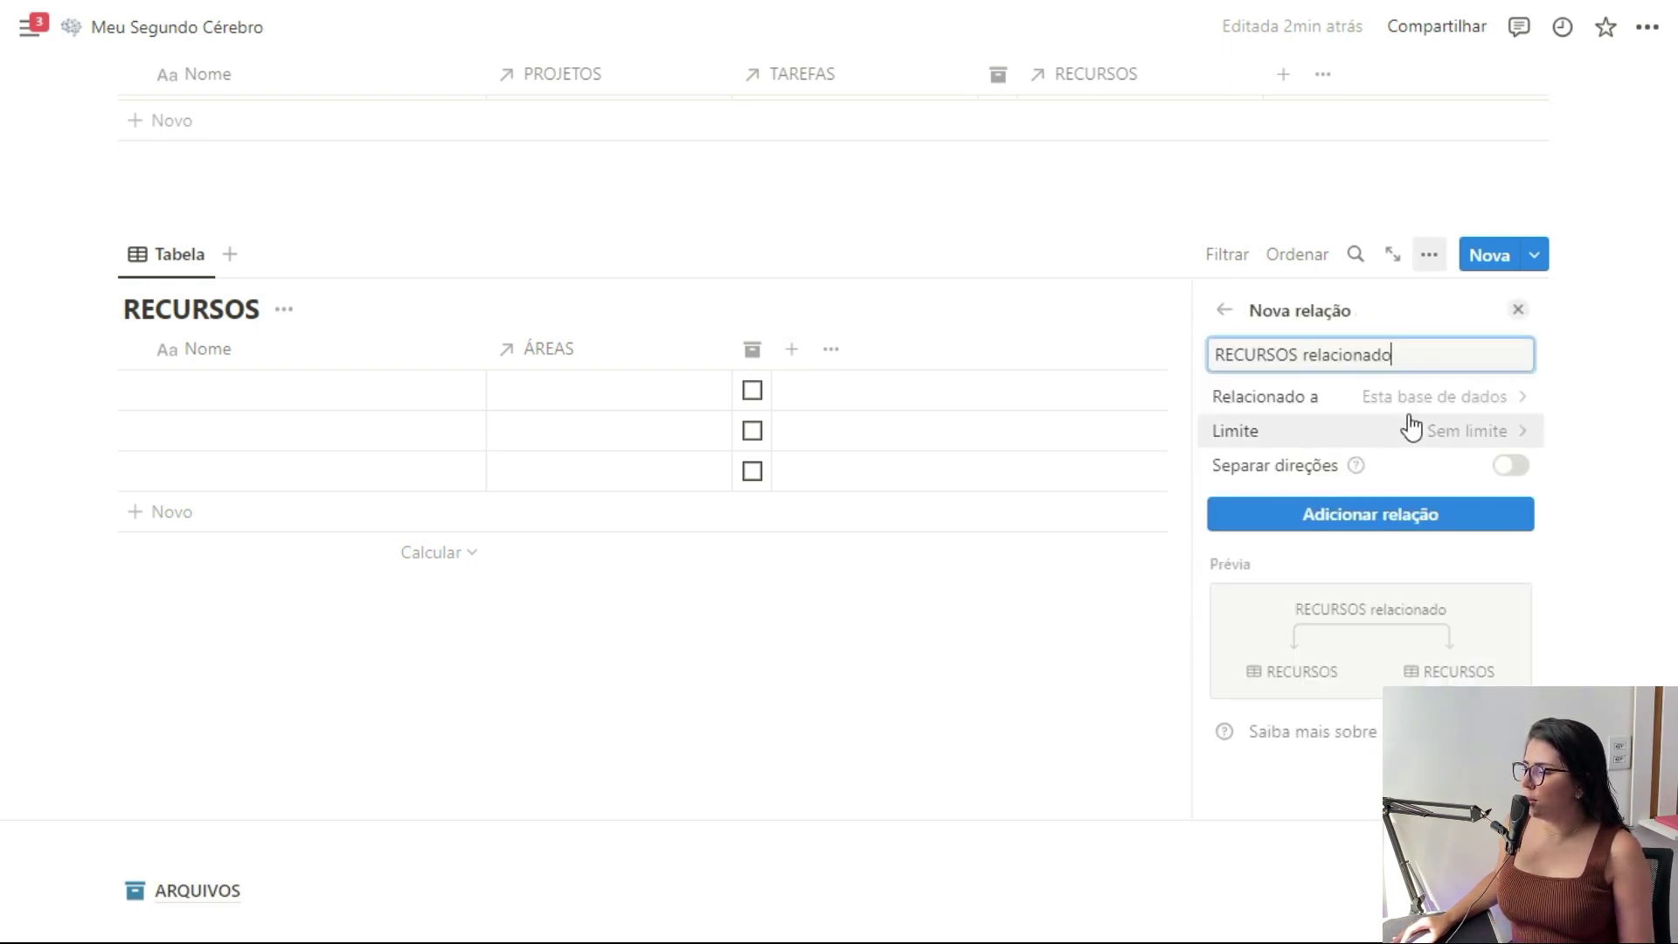
left_click(1412, 390)
left_click(1335, 574)
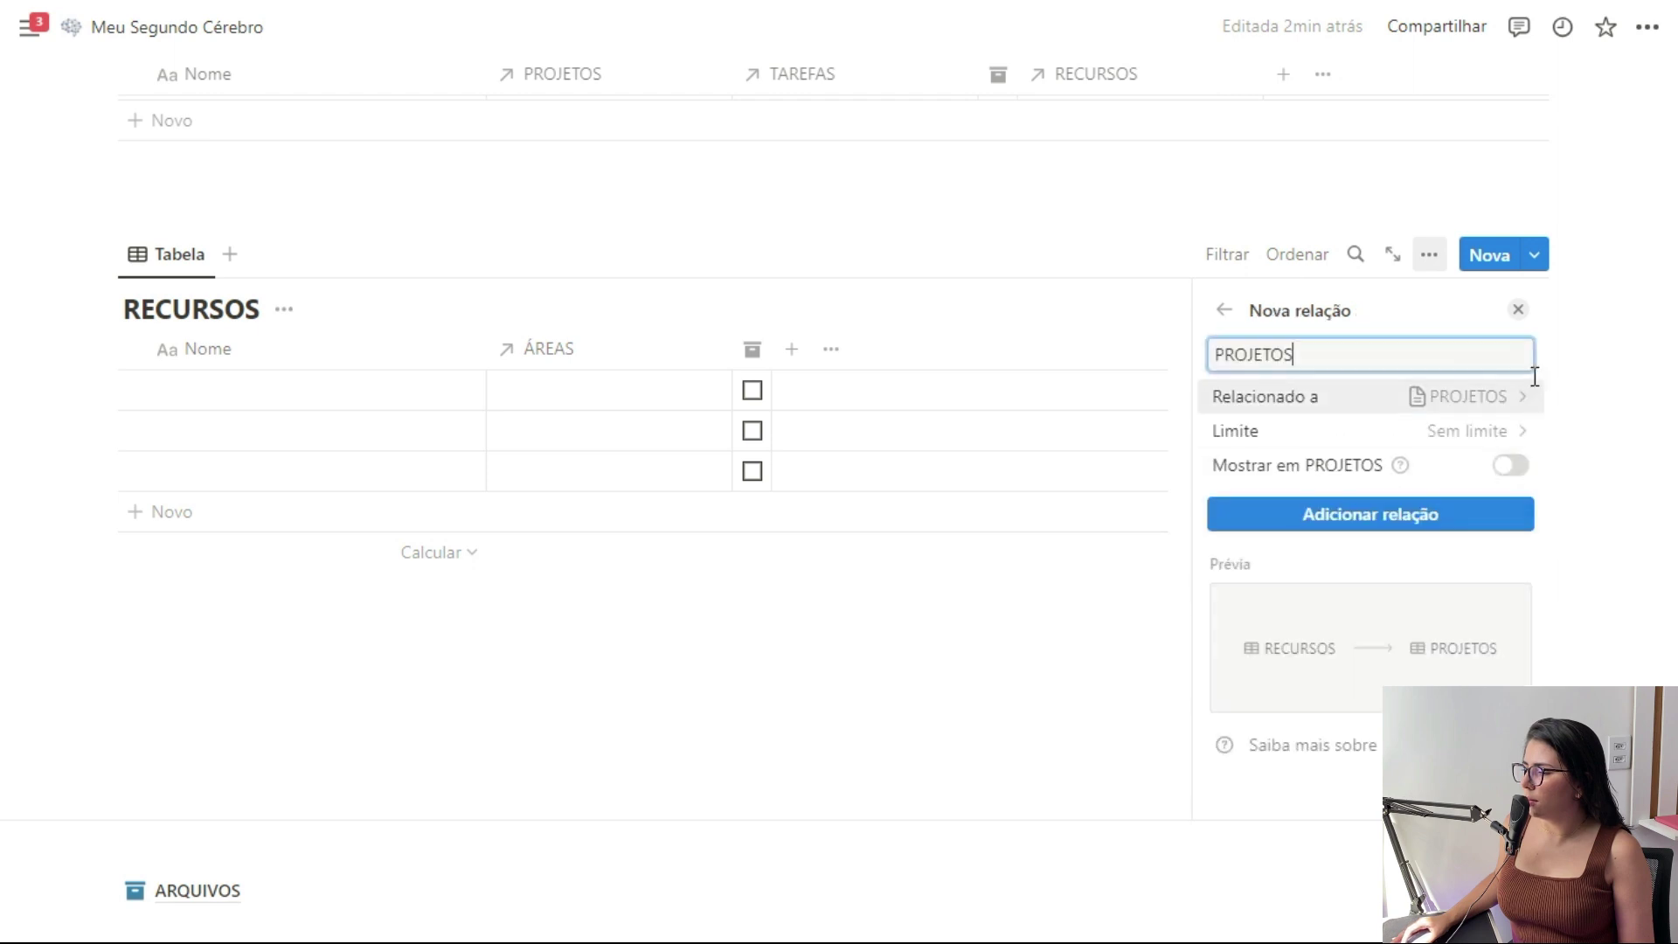
left_click(1498, 465)
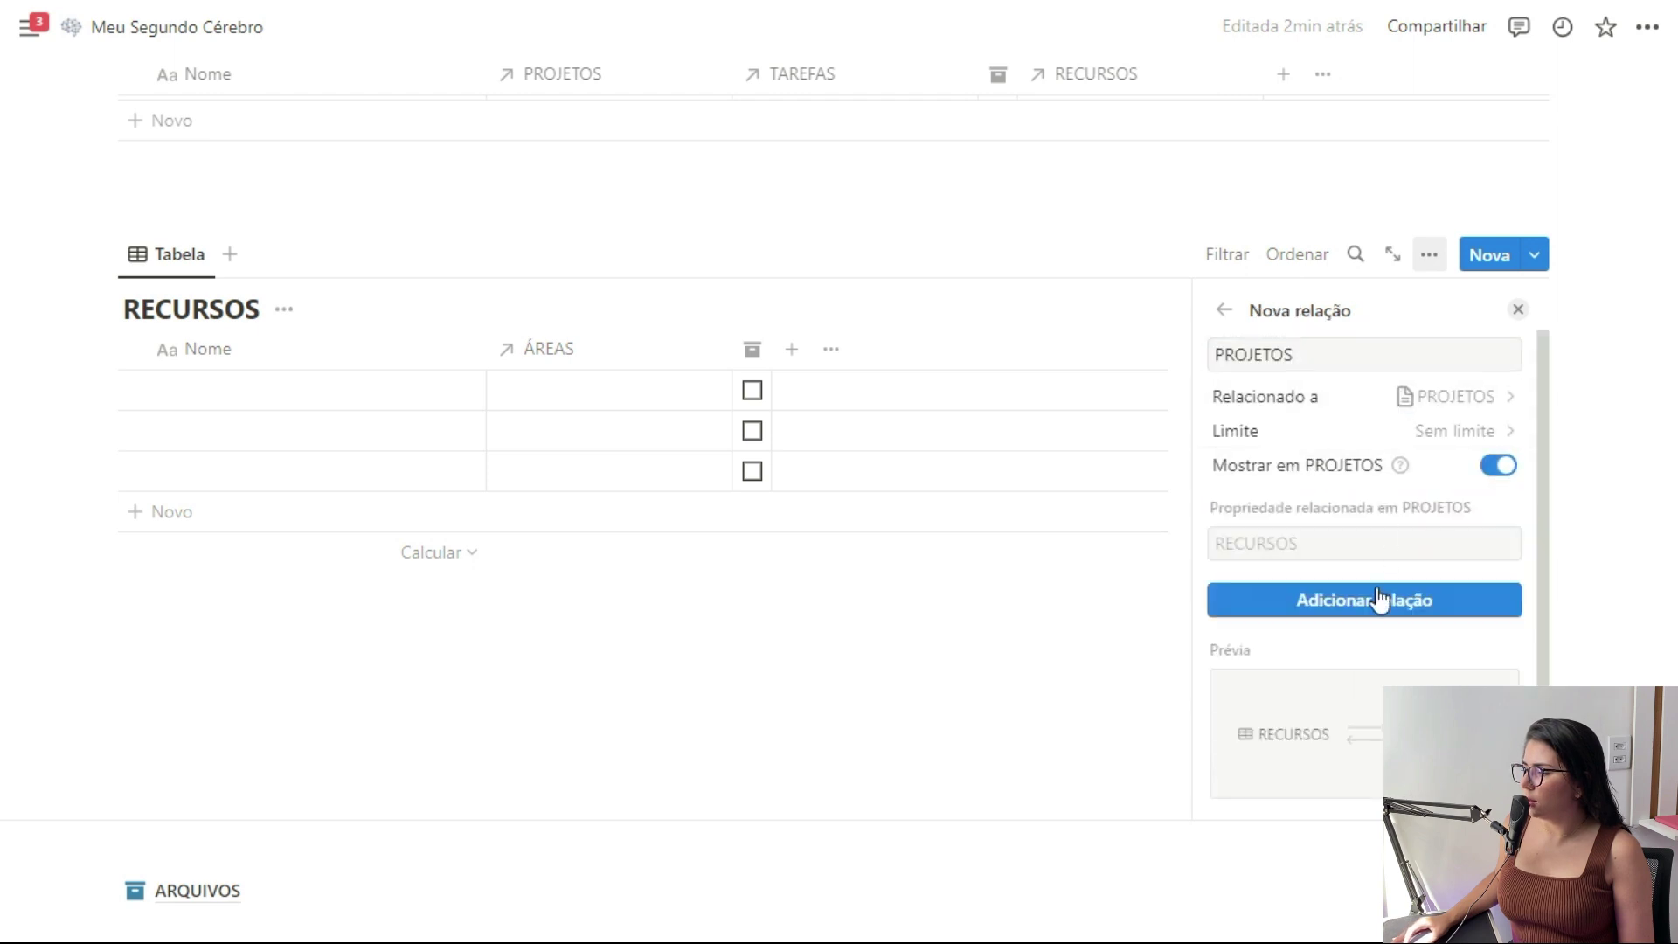
left_click(1518, 313)
left_click_drag(823, 352, 740, 351)
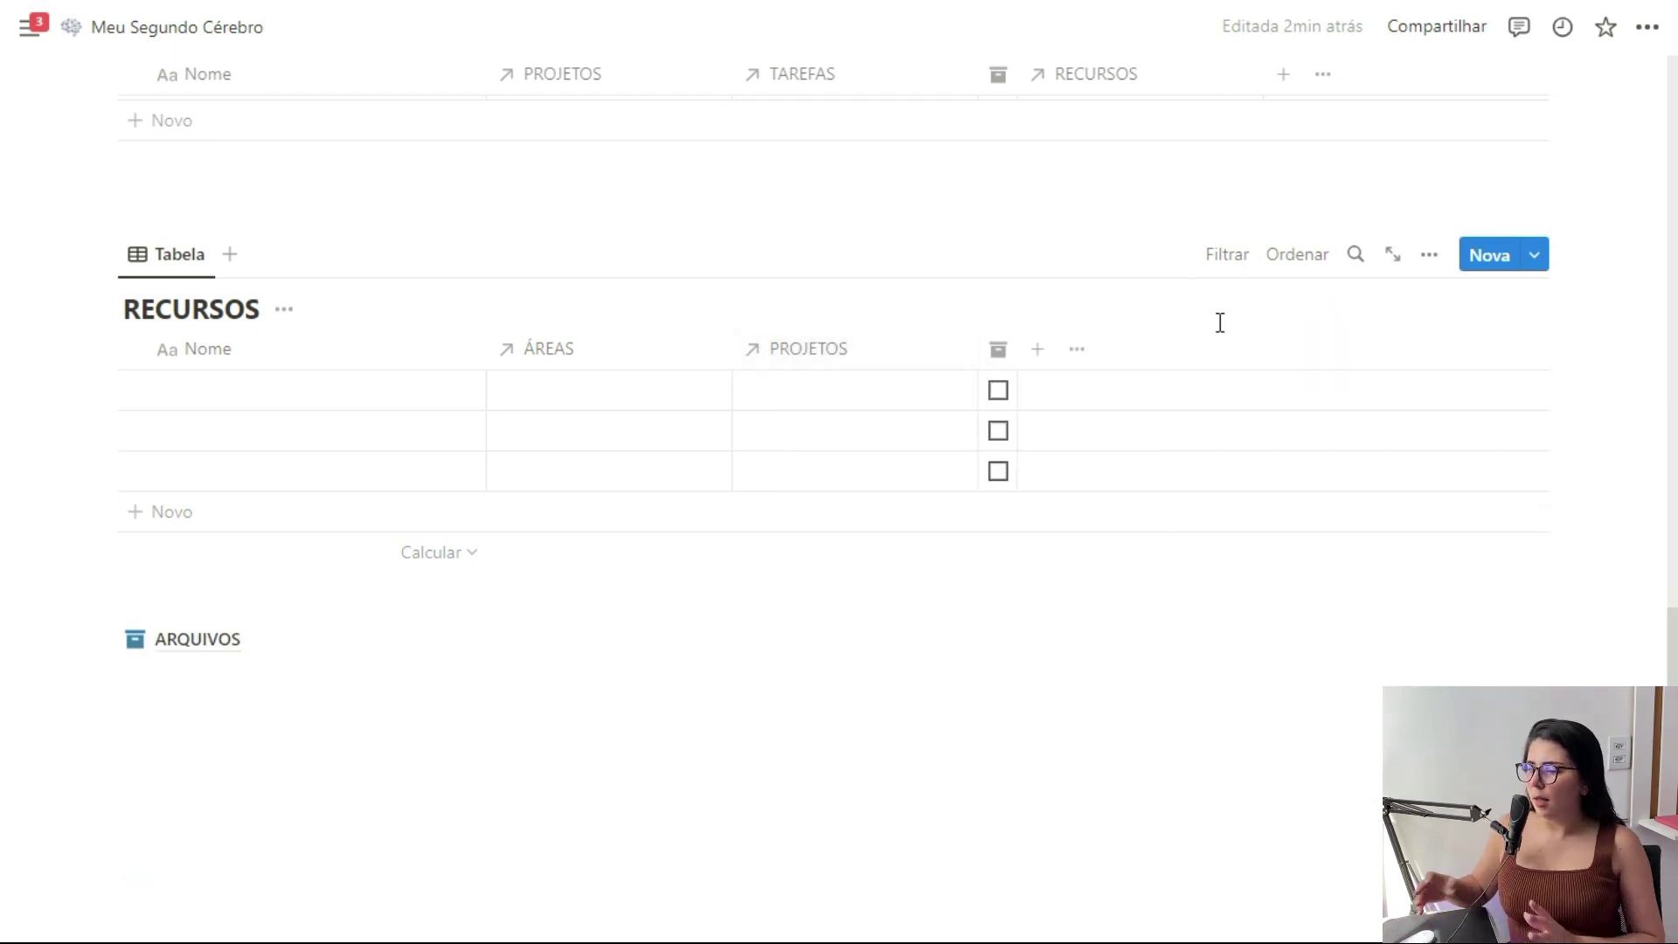
Add a URL property named Link to RECURSOS
left_click(1037, 350)
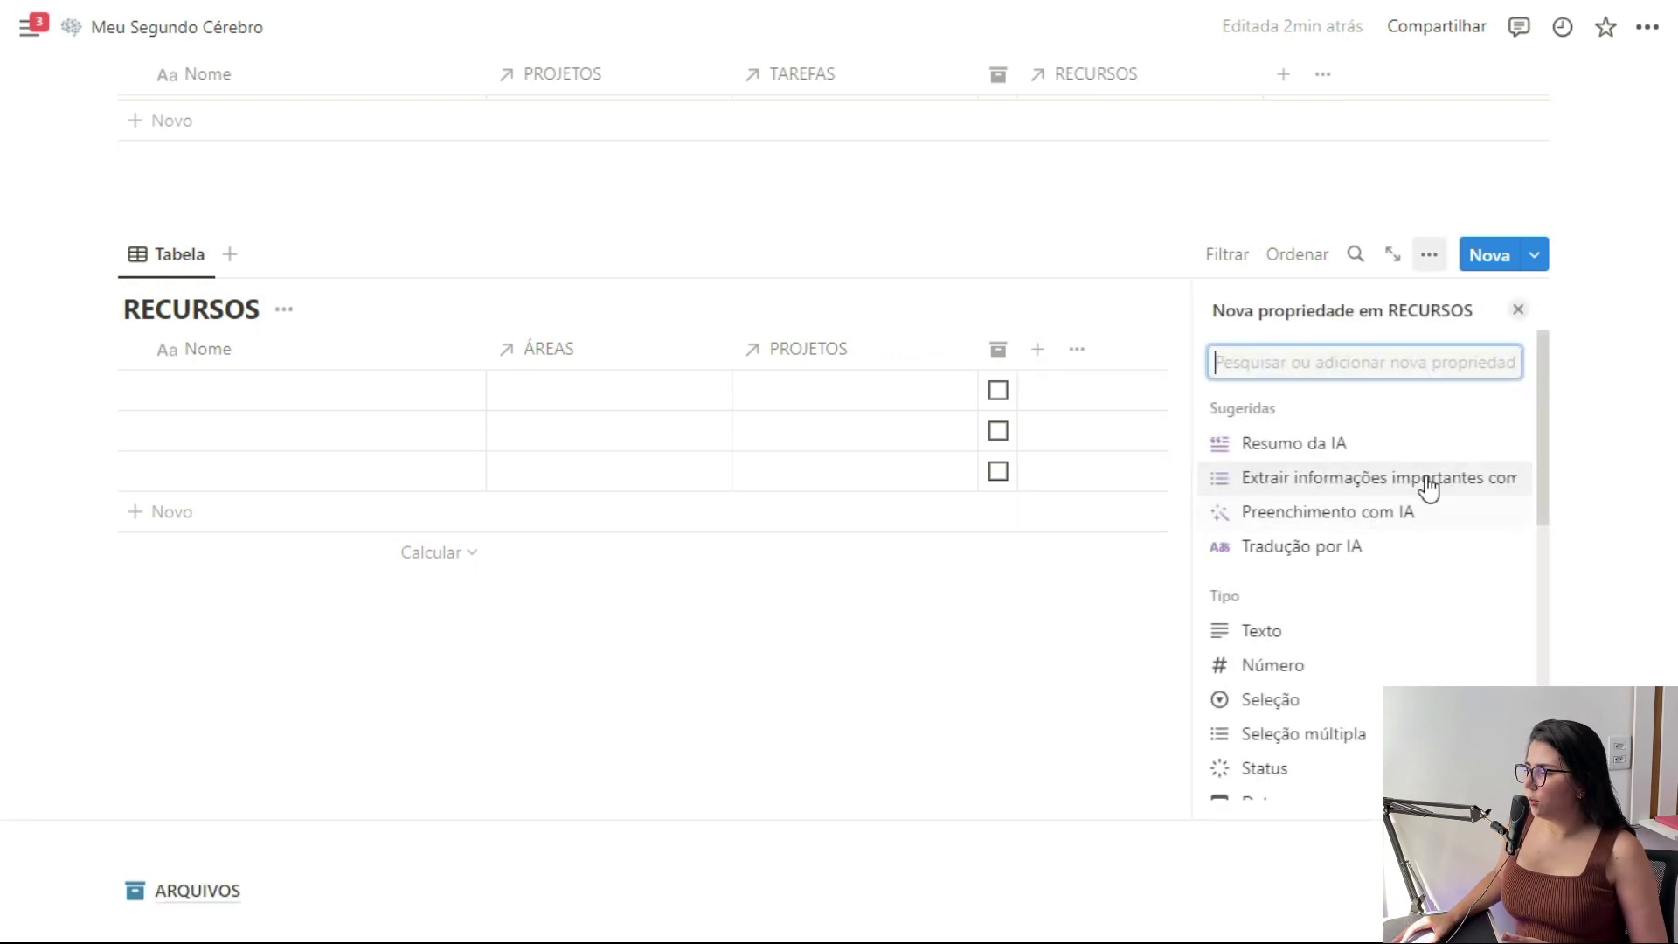
scroll(1367, 555, "down", 3)
left_click(1300, 693)
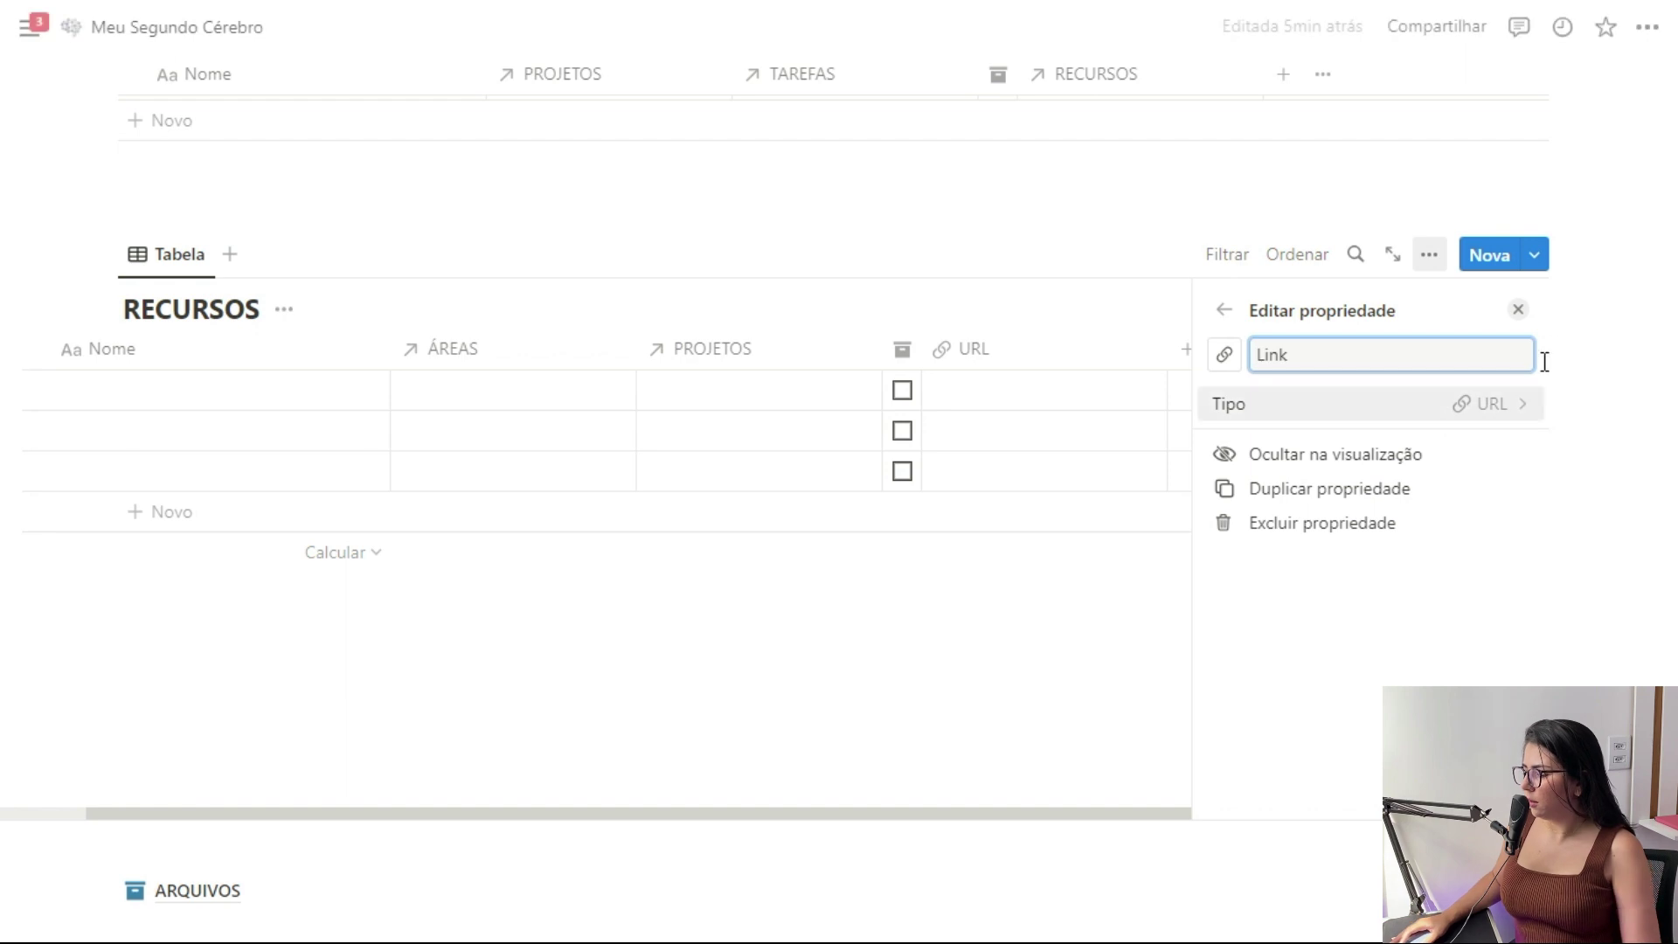
left_click(1519, 310)
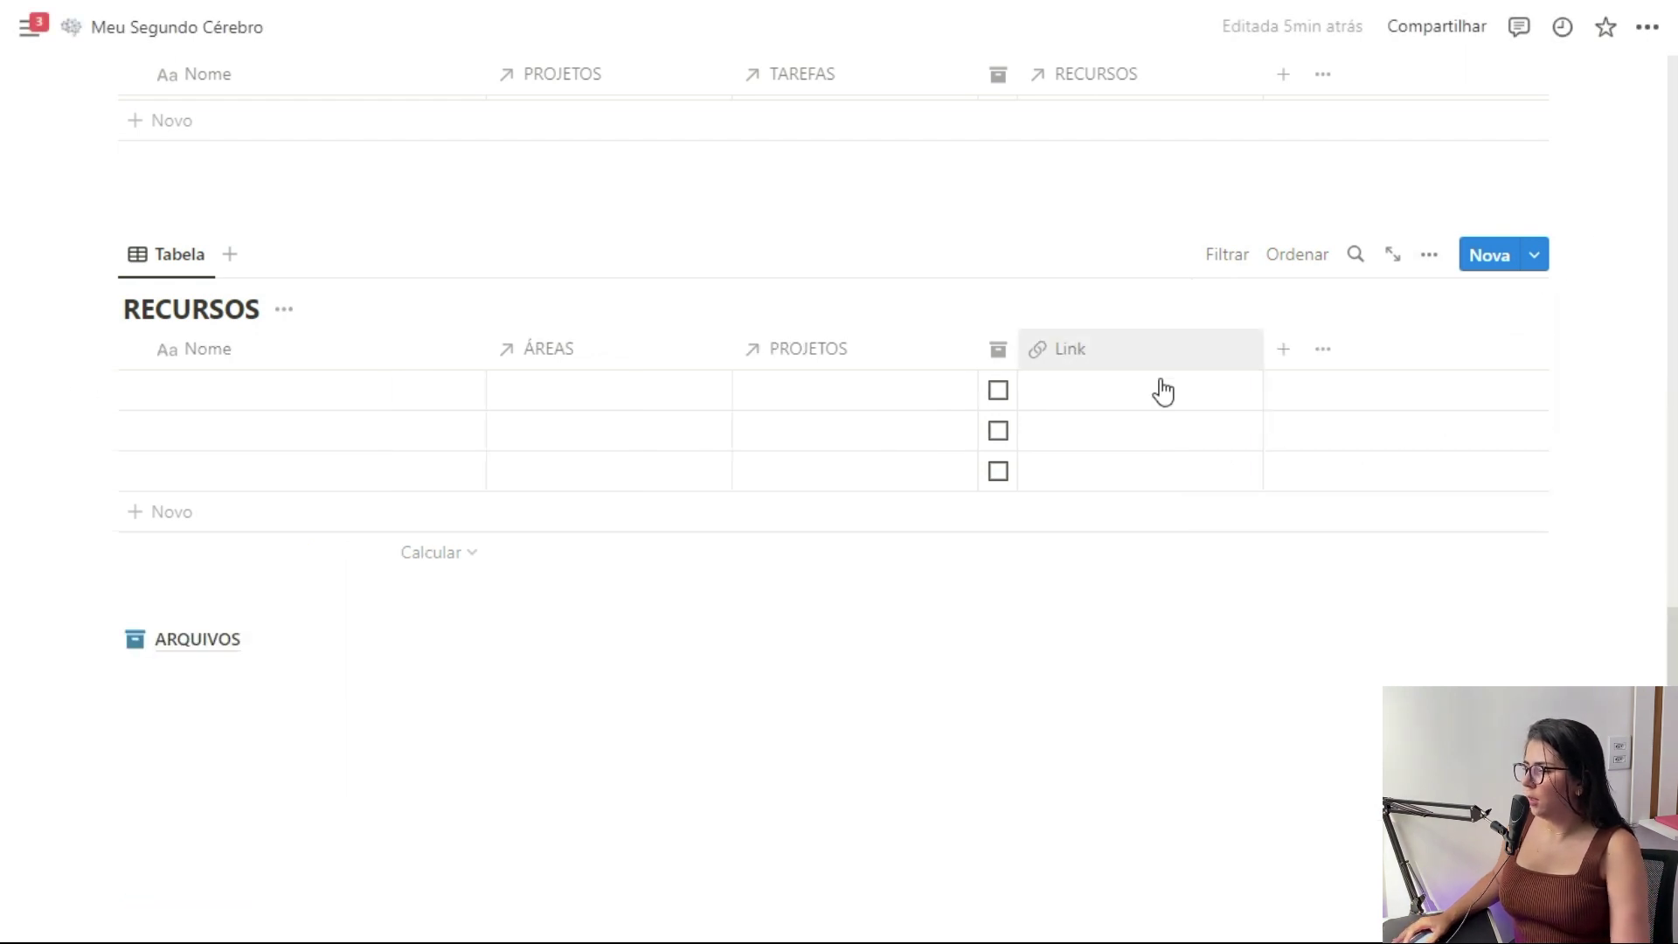
Select the three projects Projeto A–C and give them a page icon from Ícones
scroll(709, 503, "up", 15)
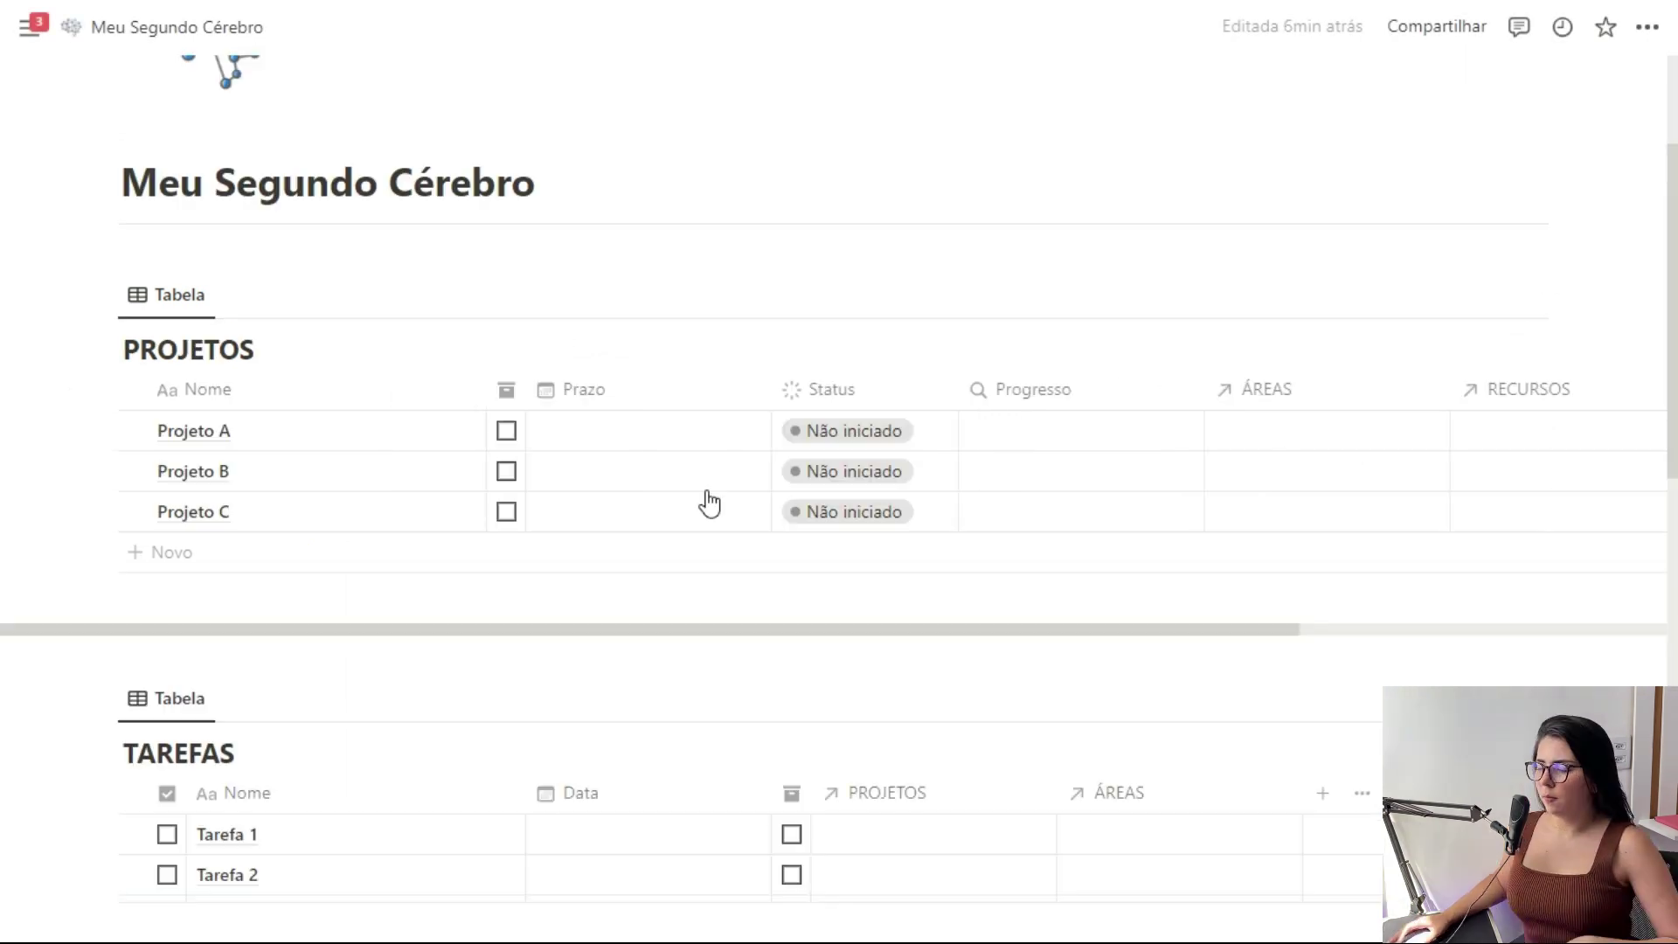
scroll(266, 469, "down", 8)
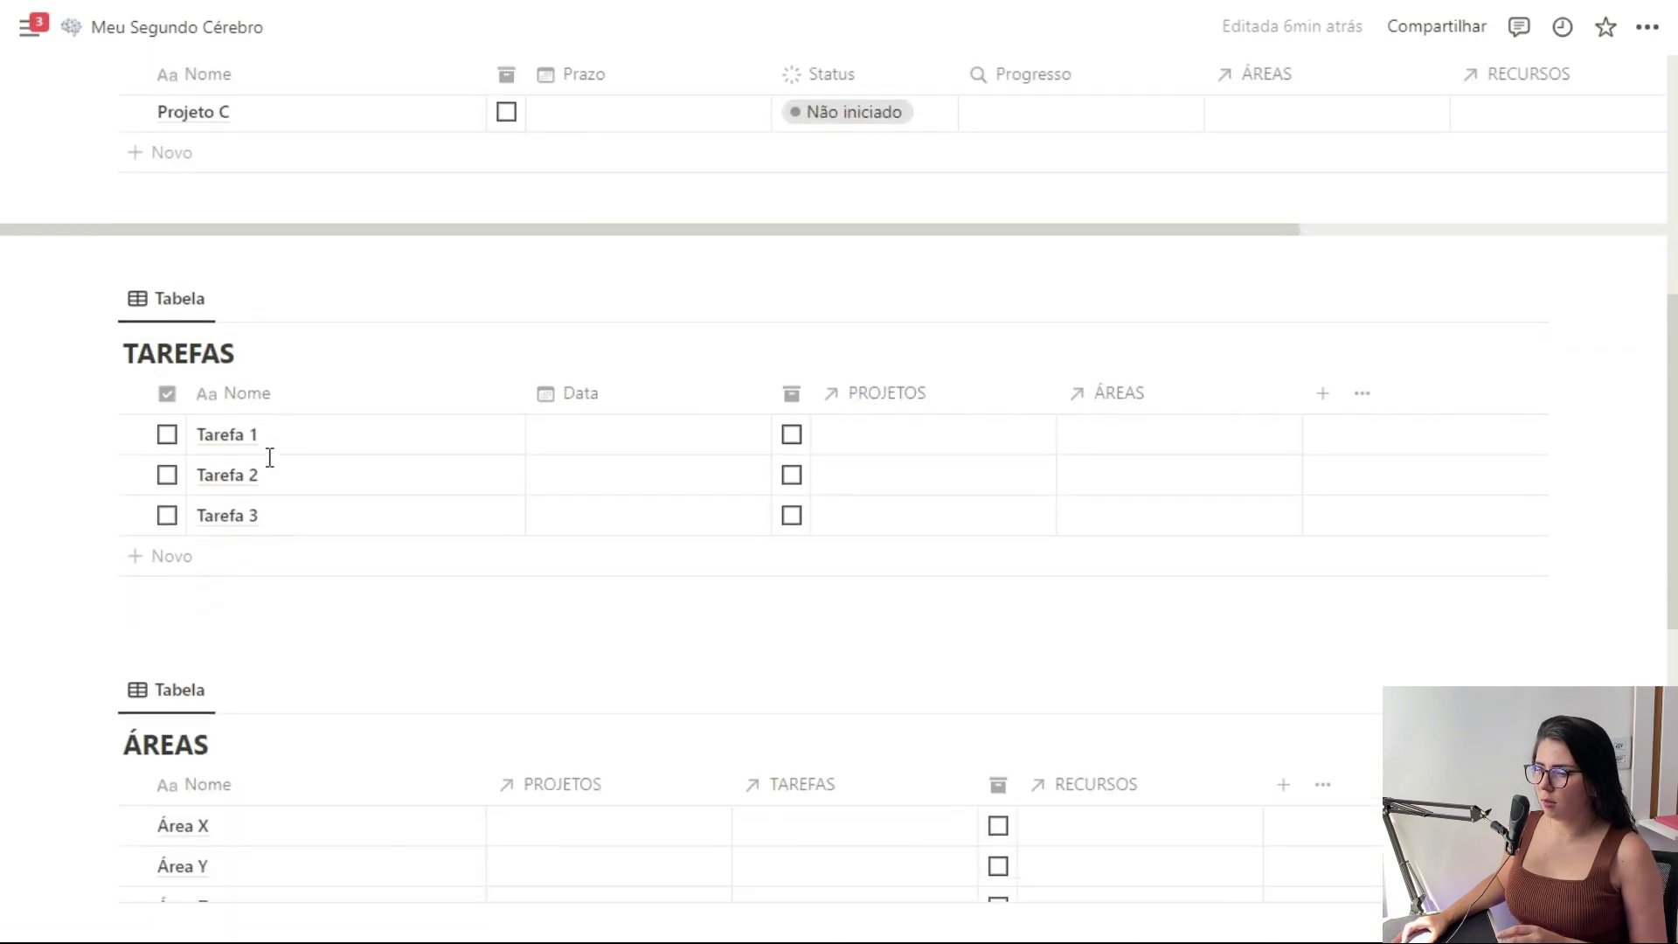
scroll(270, 458, "down", 7)
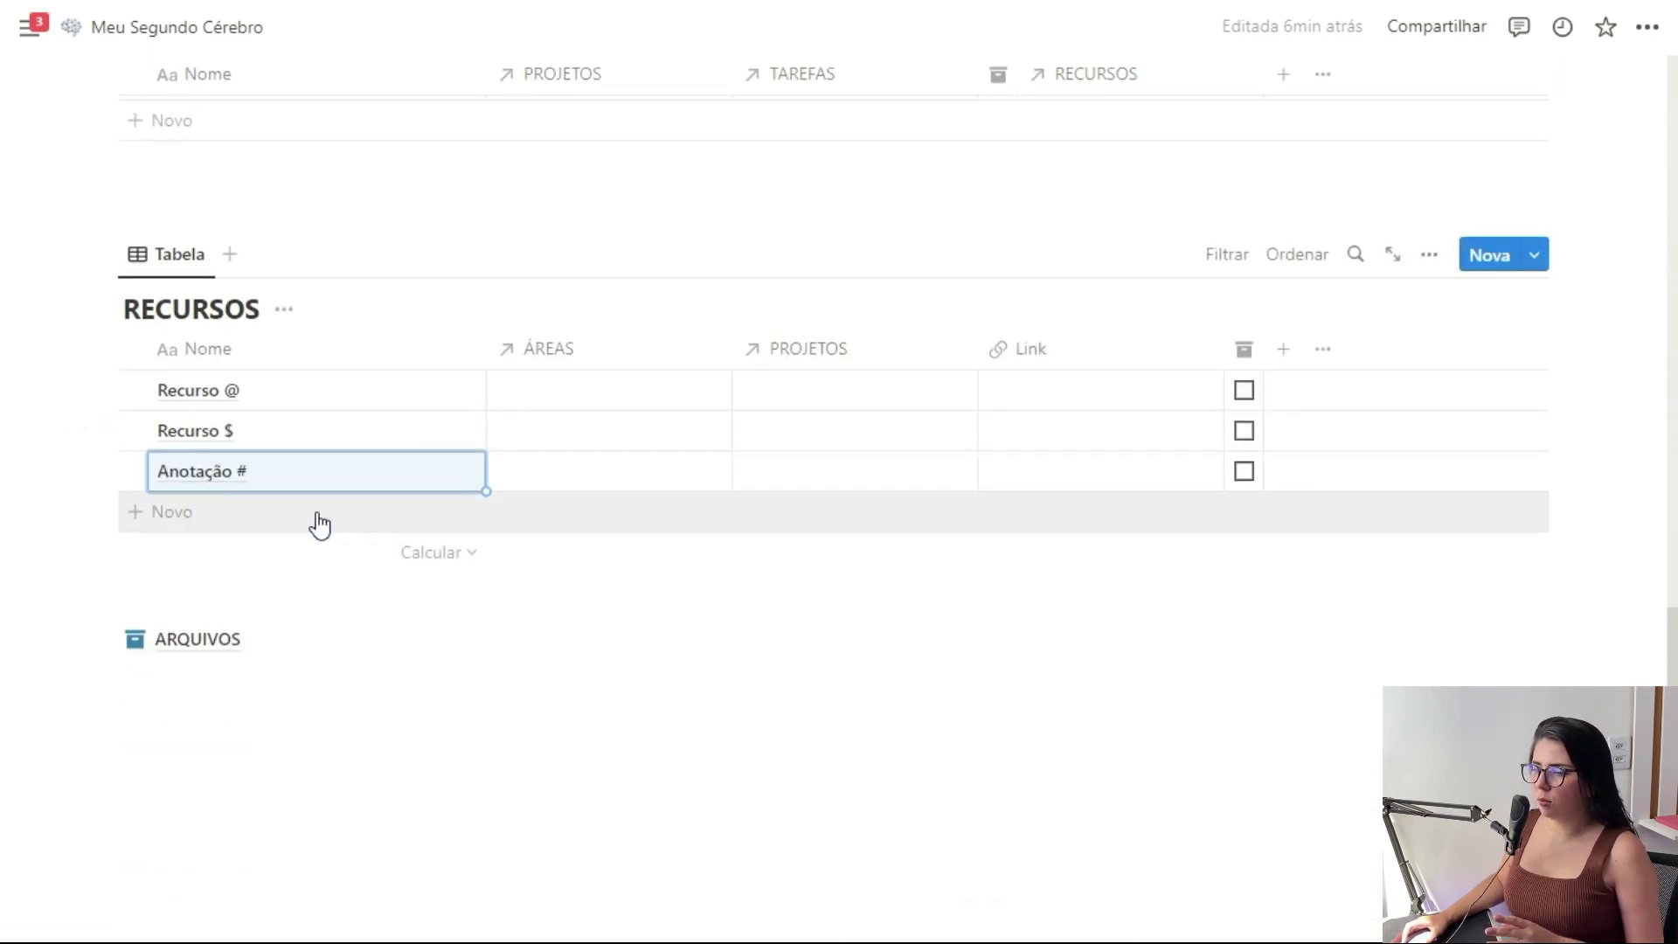
scroll(318, 525, "up", 8)
scroll(318, 524, "up", 5)
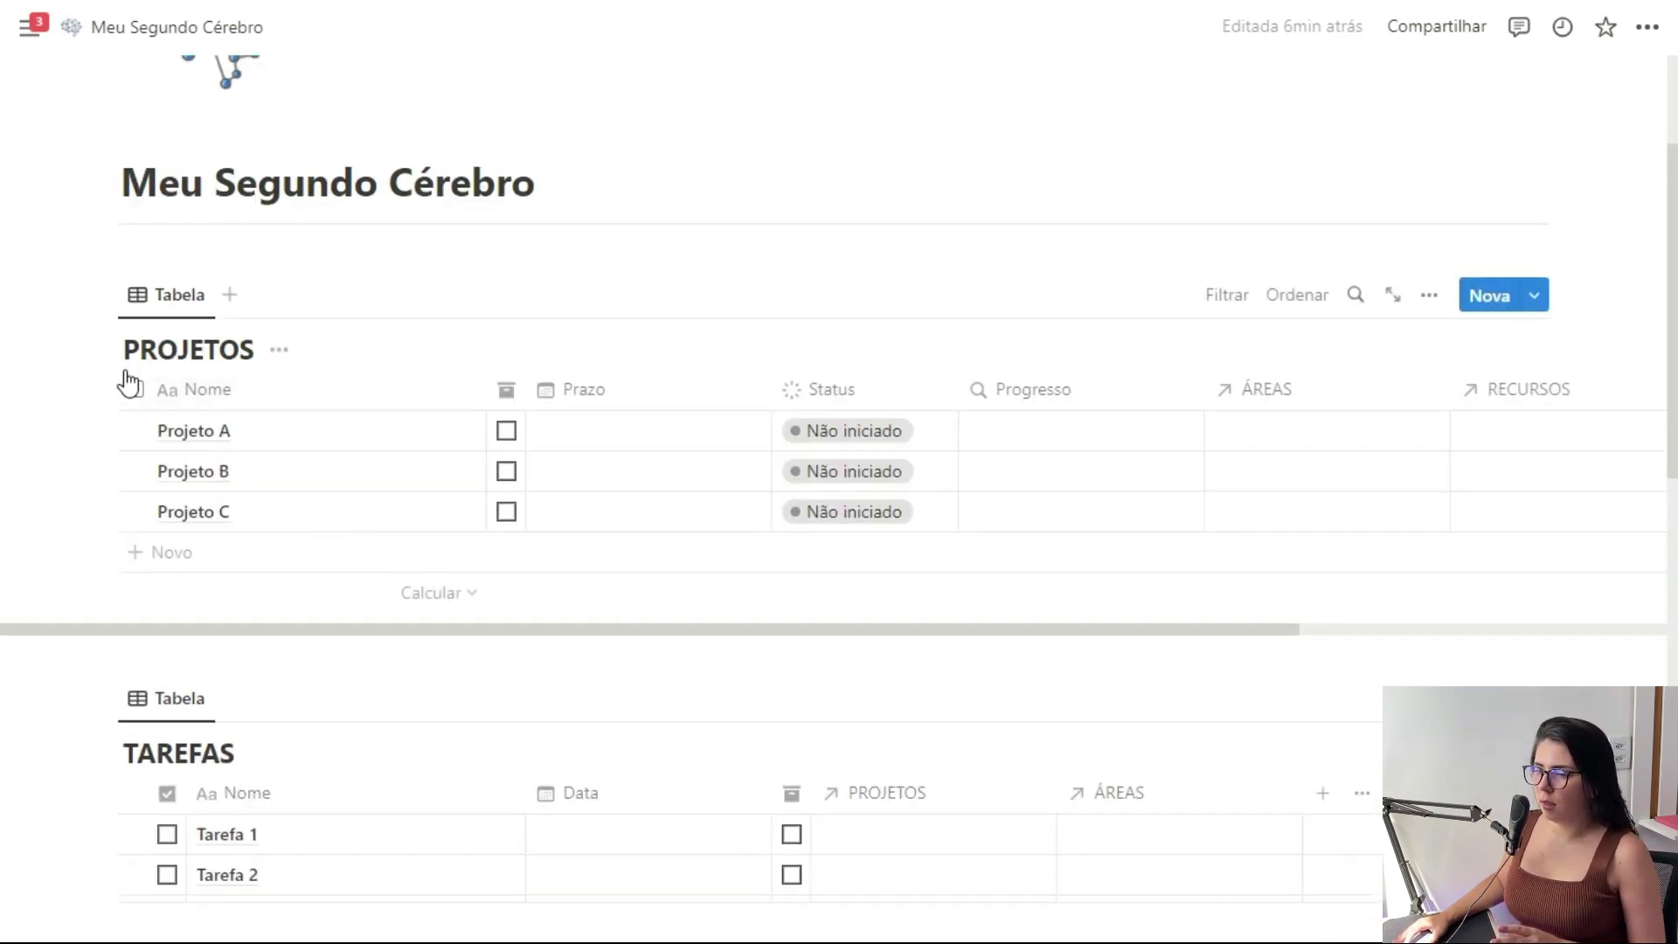
left_click(136, 392)
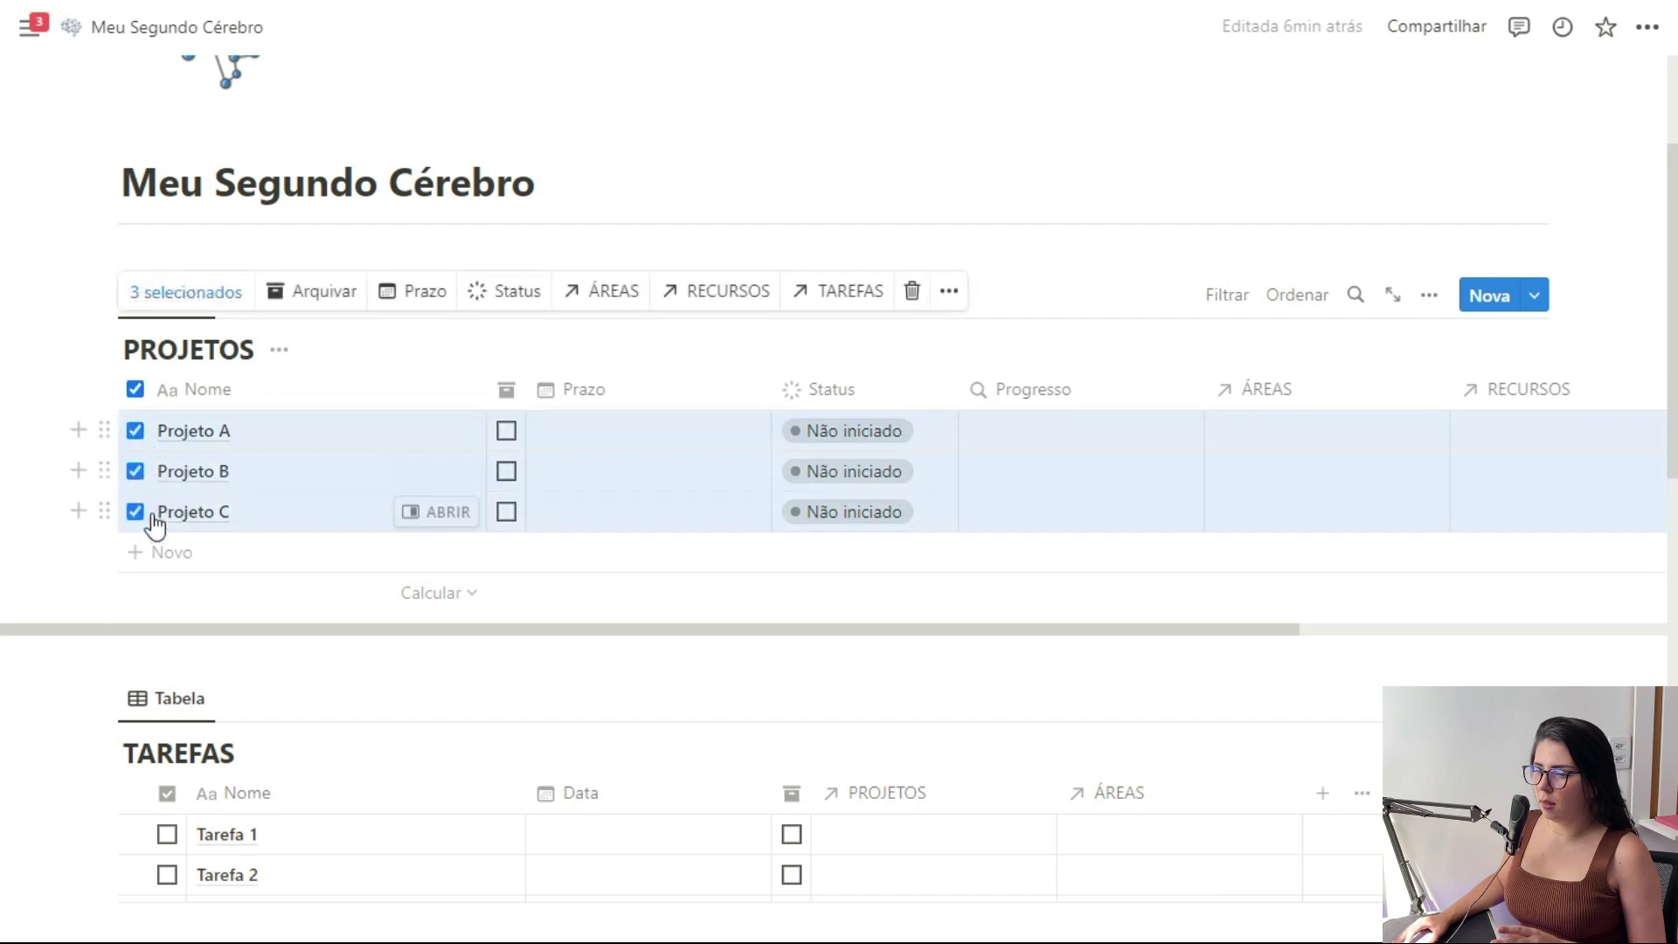
left_click(950, 292)
left_click(1064, 603)
left_click(1307, 483)
scroll(834, 378, "down", 8)
scroll(834, 378, "up", 7)
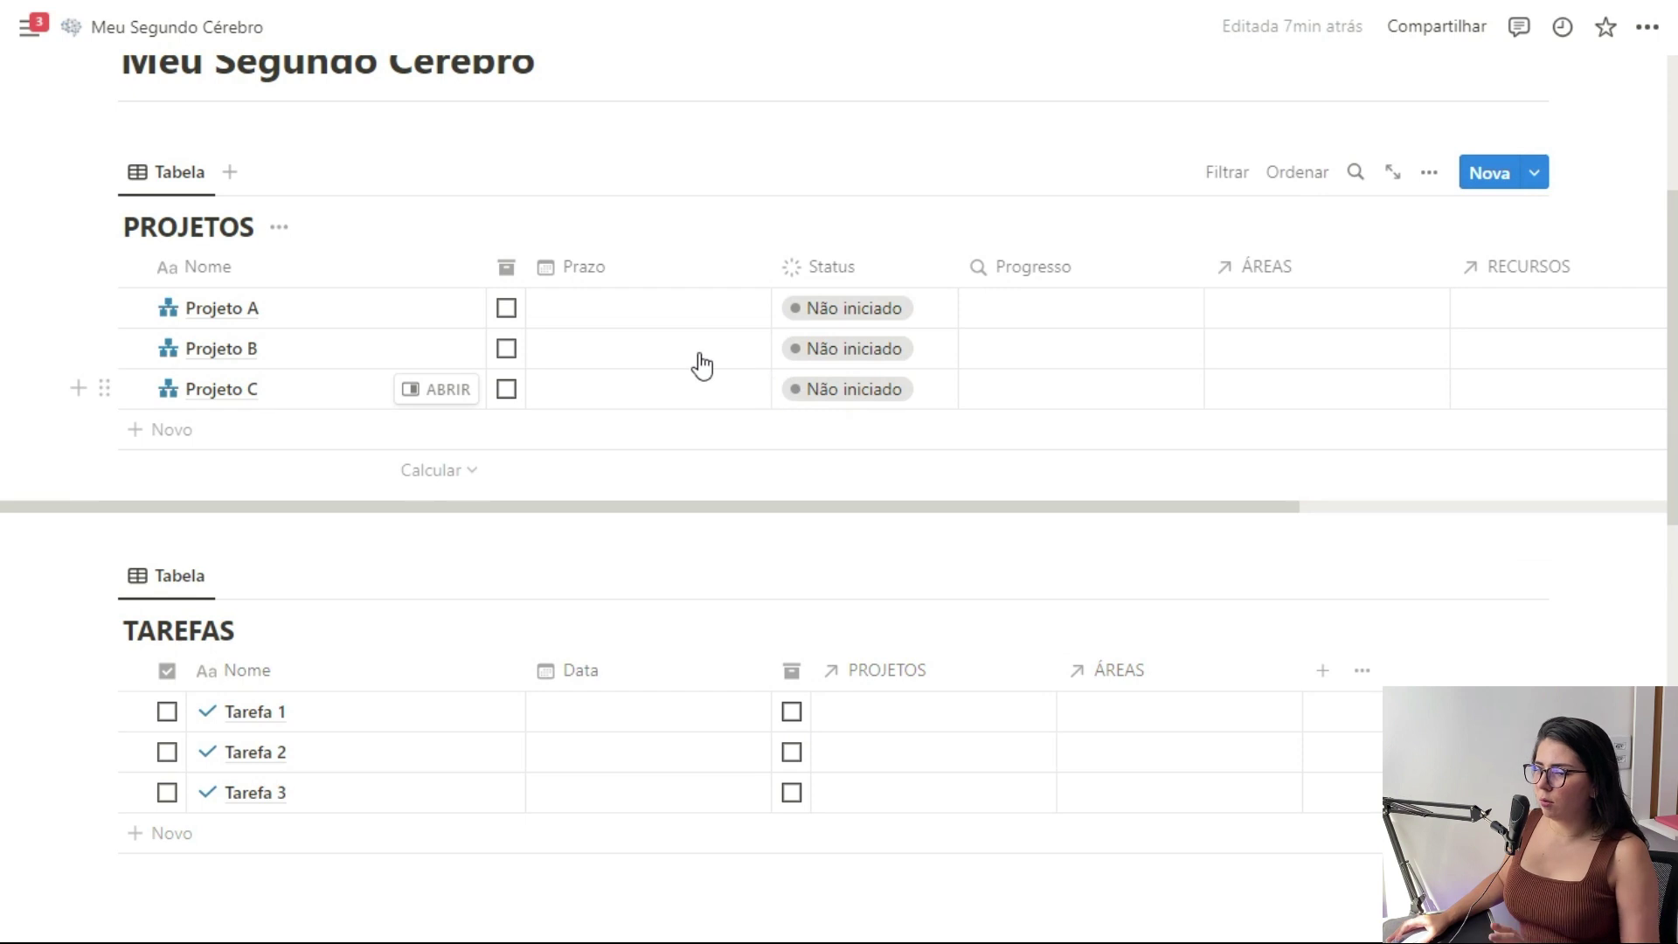
In TAREFAS, link Tarefa 1 to Projeto A, Tarefa 2 to Projeto B, and Tarefa 3 to Área X
scroll(809, 667, "down", 3)
left_click(944, 472)
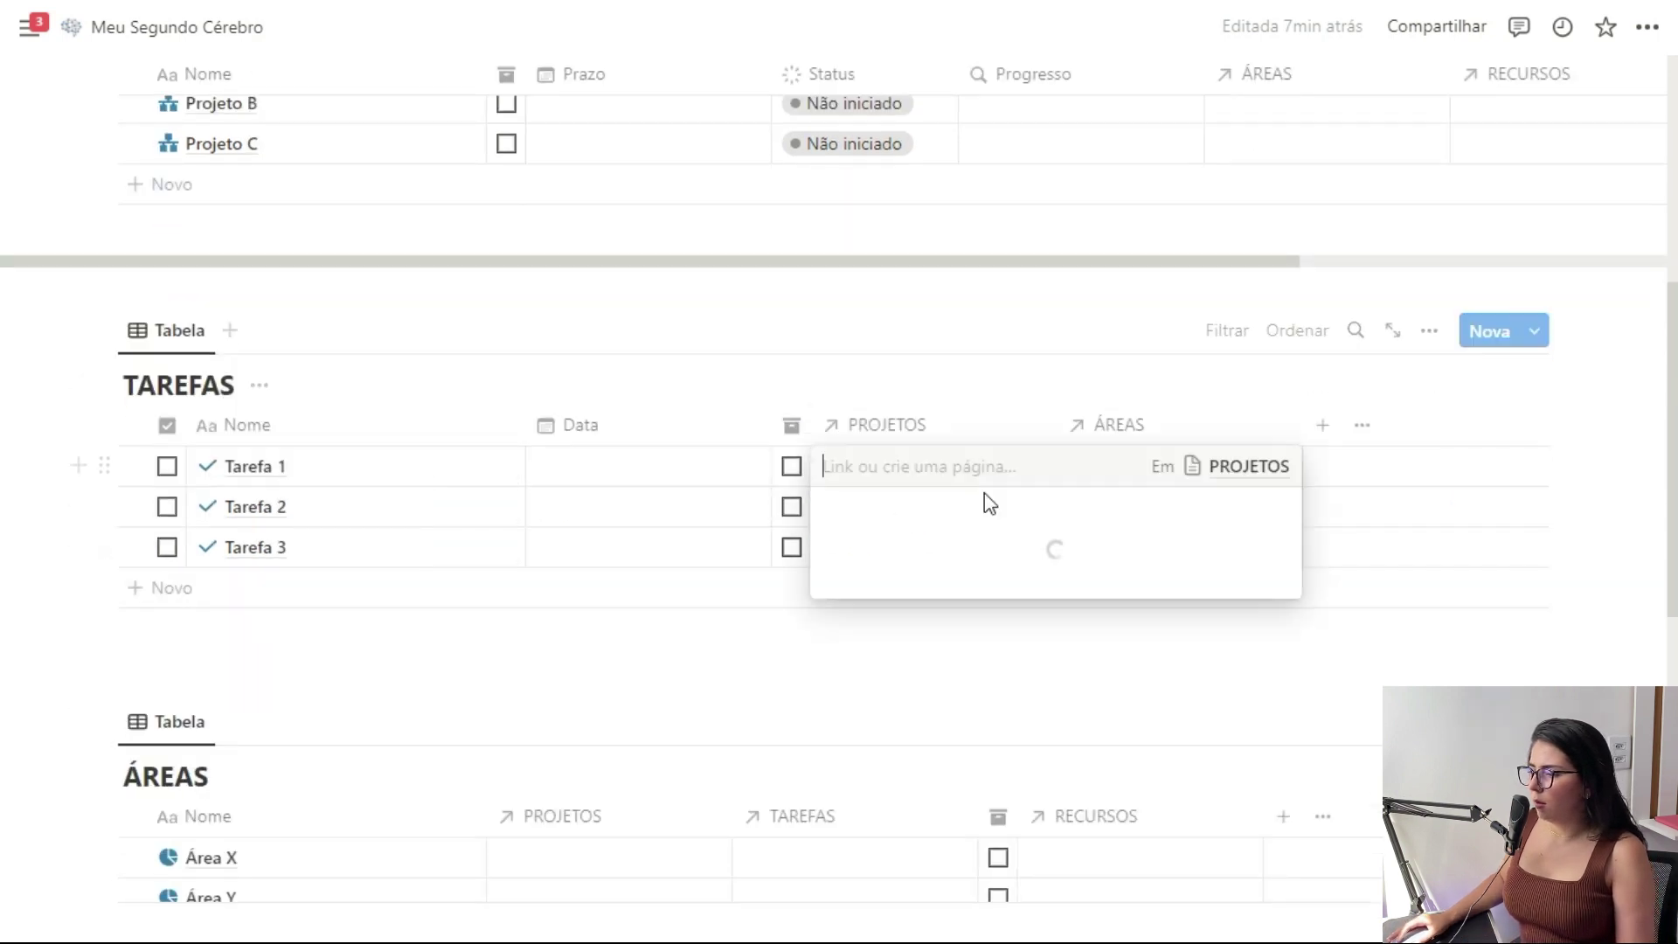
left_click(883, 549)
key("Escape")
left_click(881, 518)
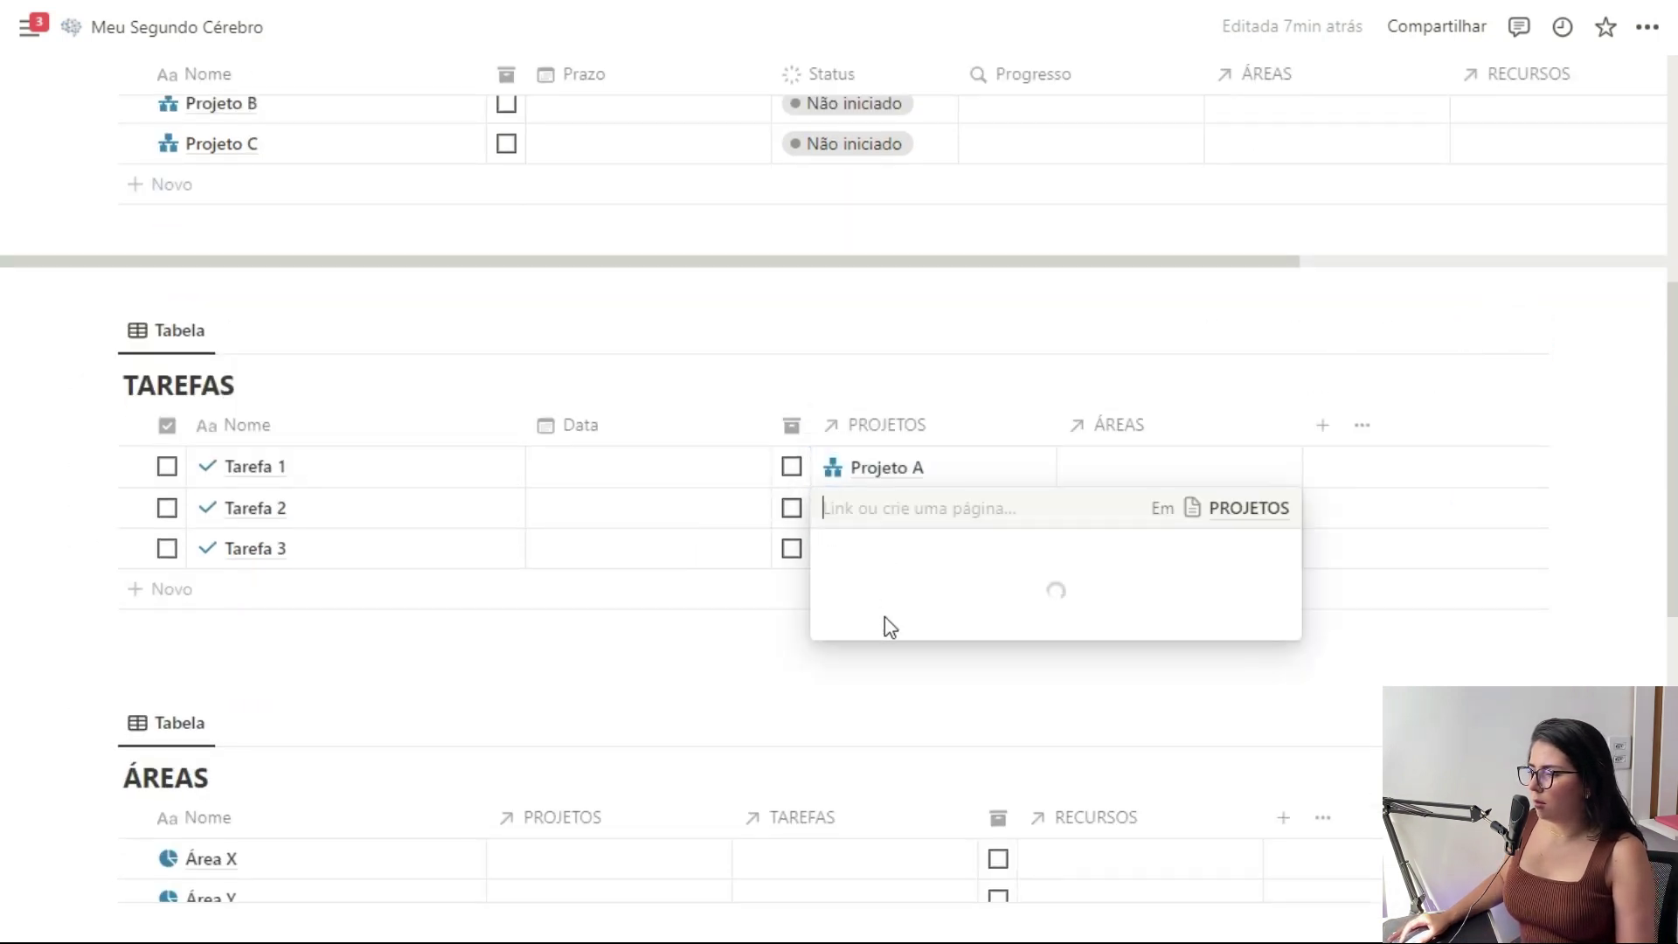
left_click(890, 631)
key("Escape")
left_click(878, 553)
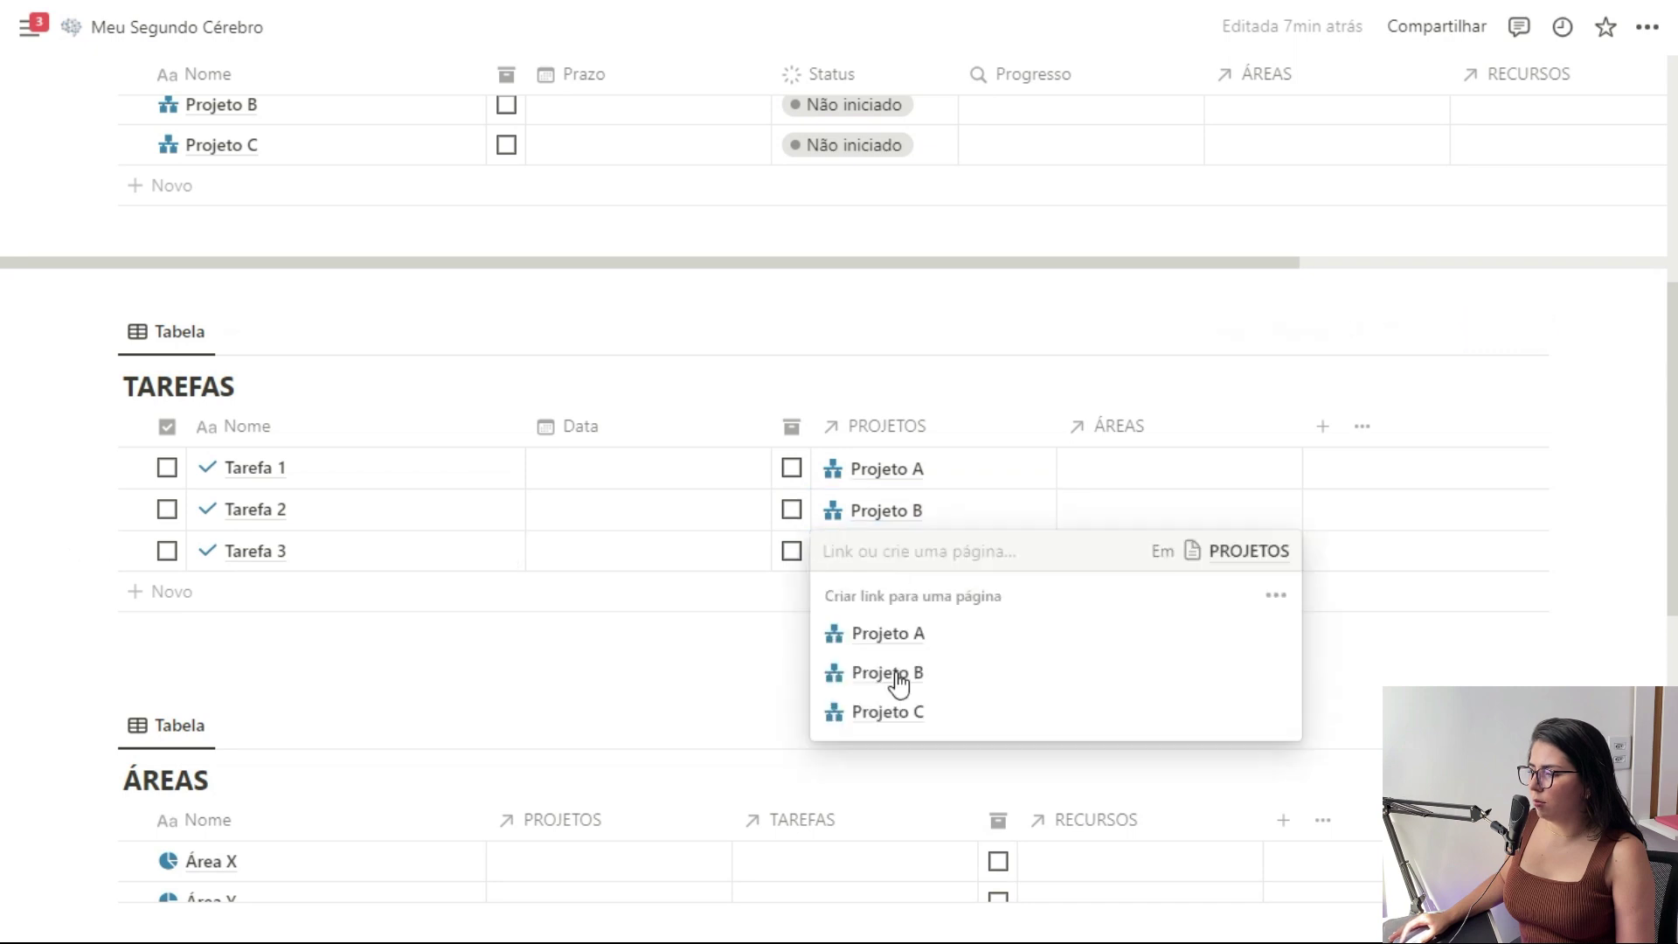
key("Escape")
left_click(1282, 553)
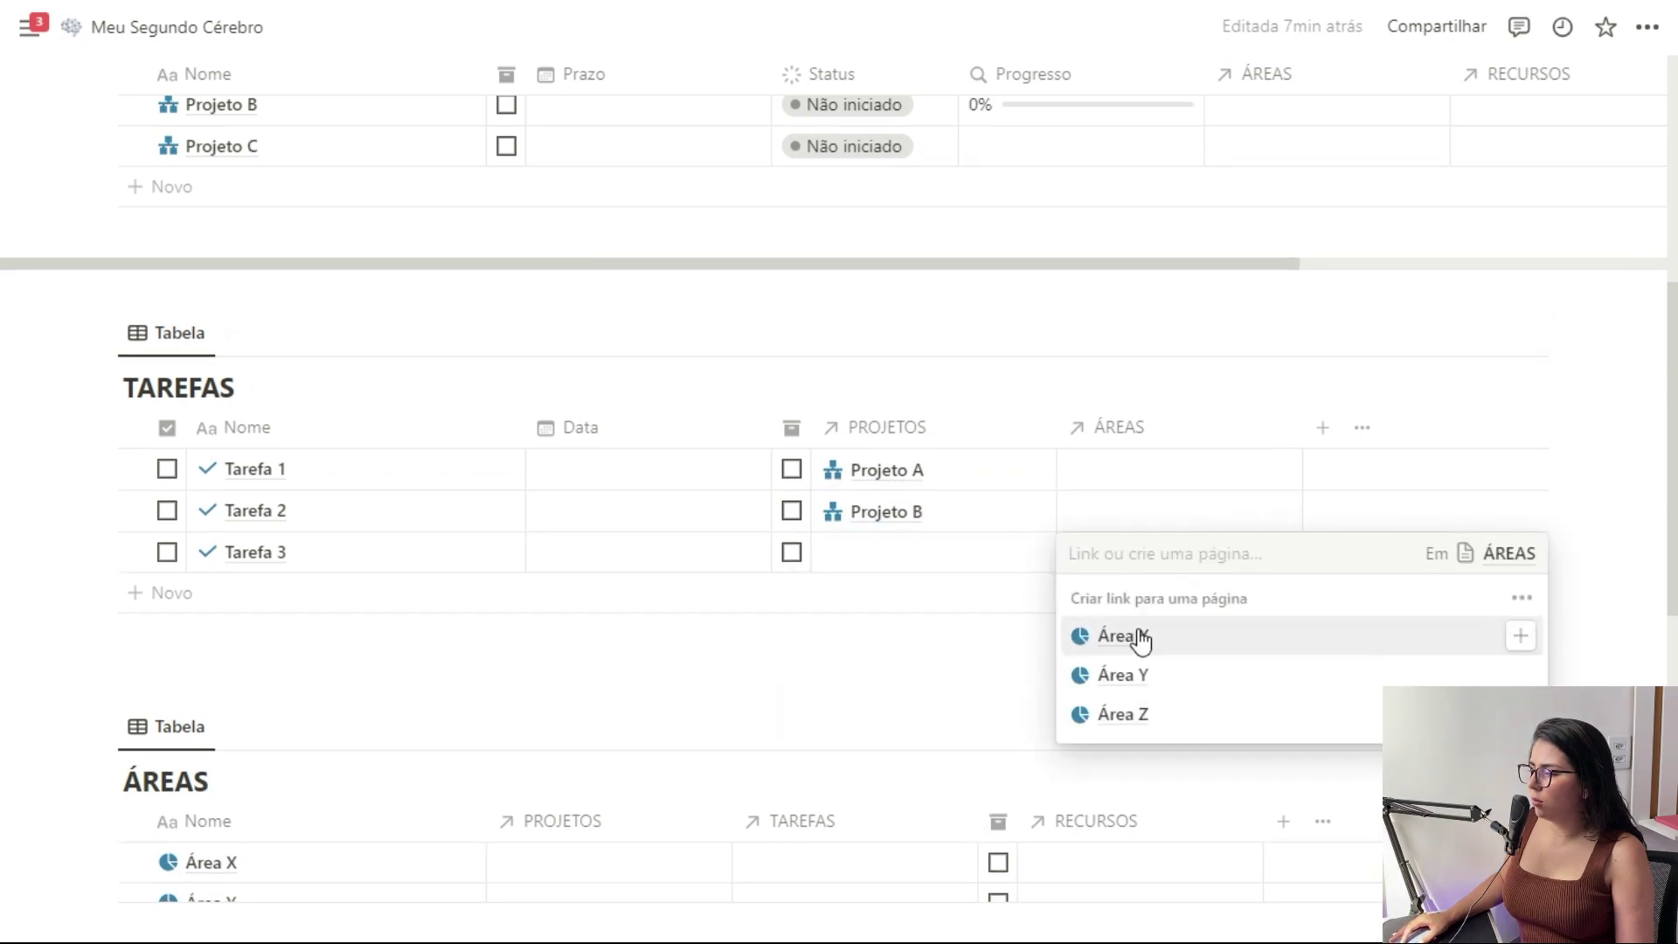
left_click(1142, 637)
key("Escape")
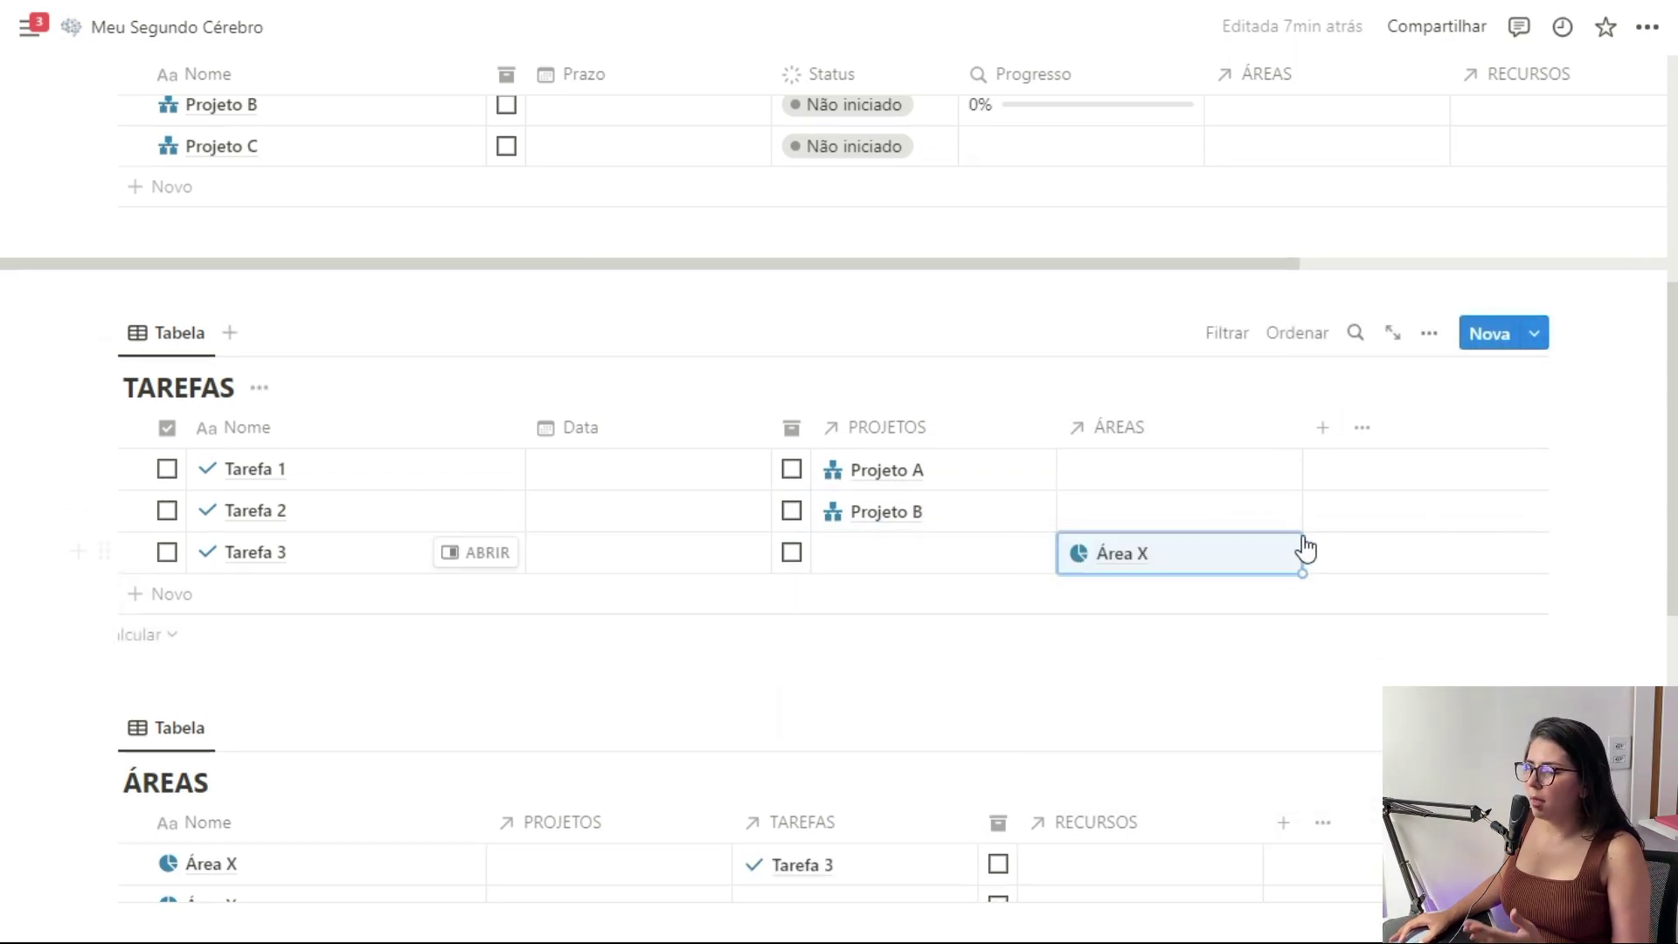
Link Projeto A to Área Y in the PROJETOS table
scroll(681, 544, "up", 3)
left_click(1363, 312)
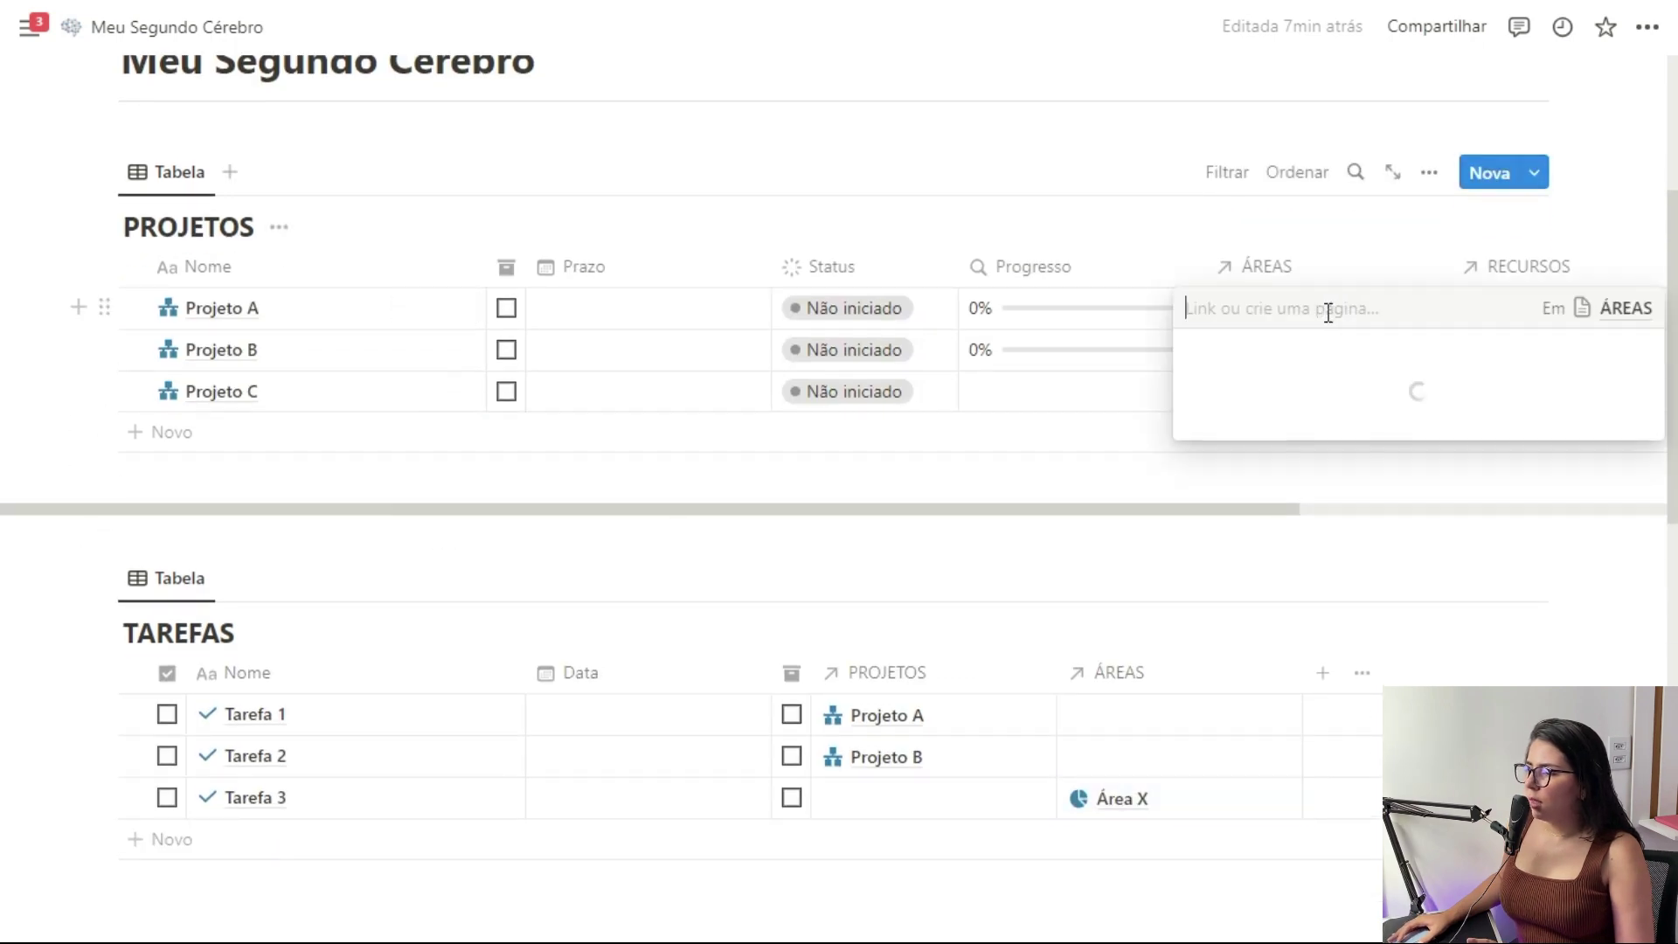
left_click(1324, 434)
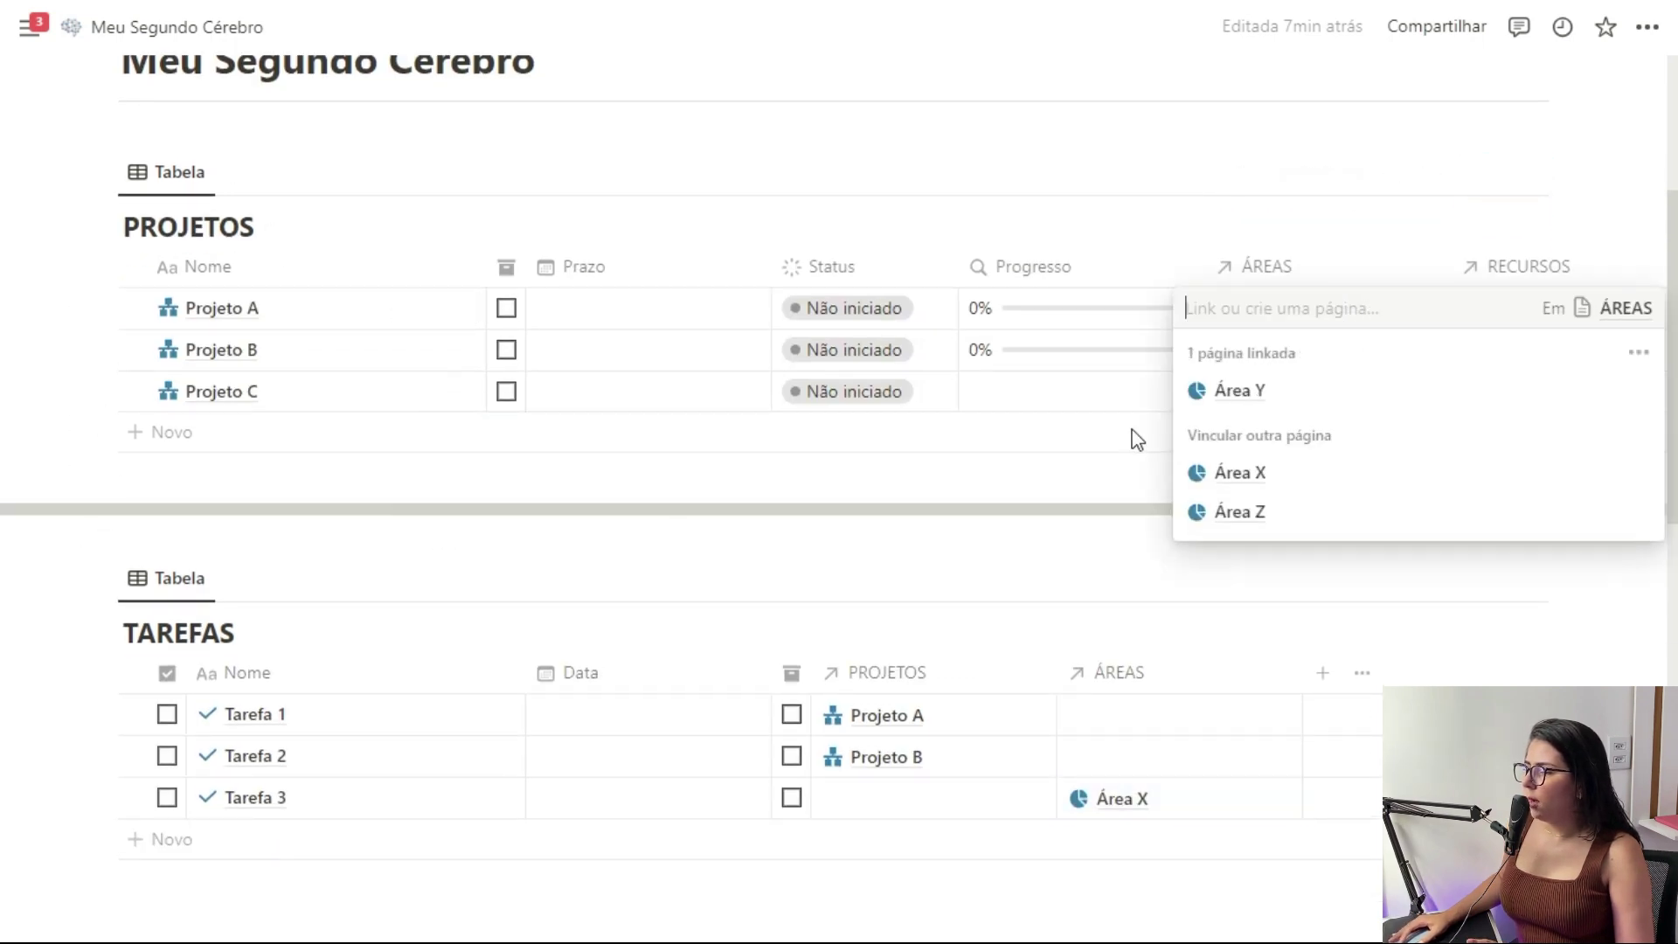
key("Escape")
In RECURSOS, link Anotação # to Área X, Recurso @ to Projeto B, Recurso $ to Projeto C
scroll(558, 358, "down", 10)
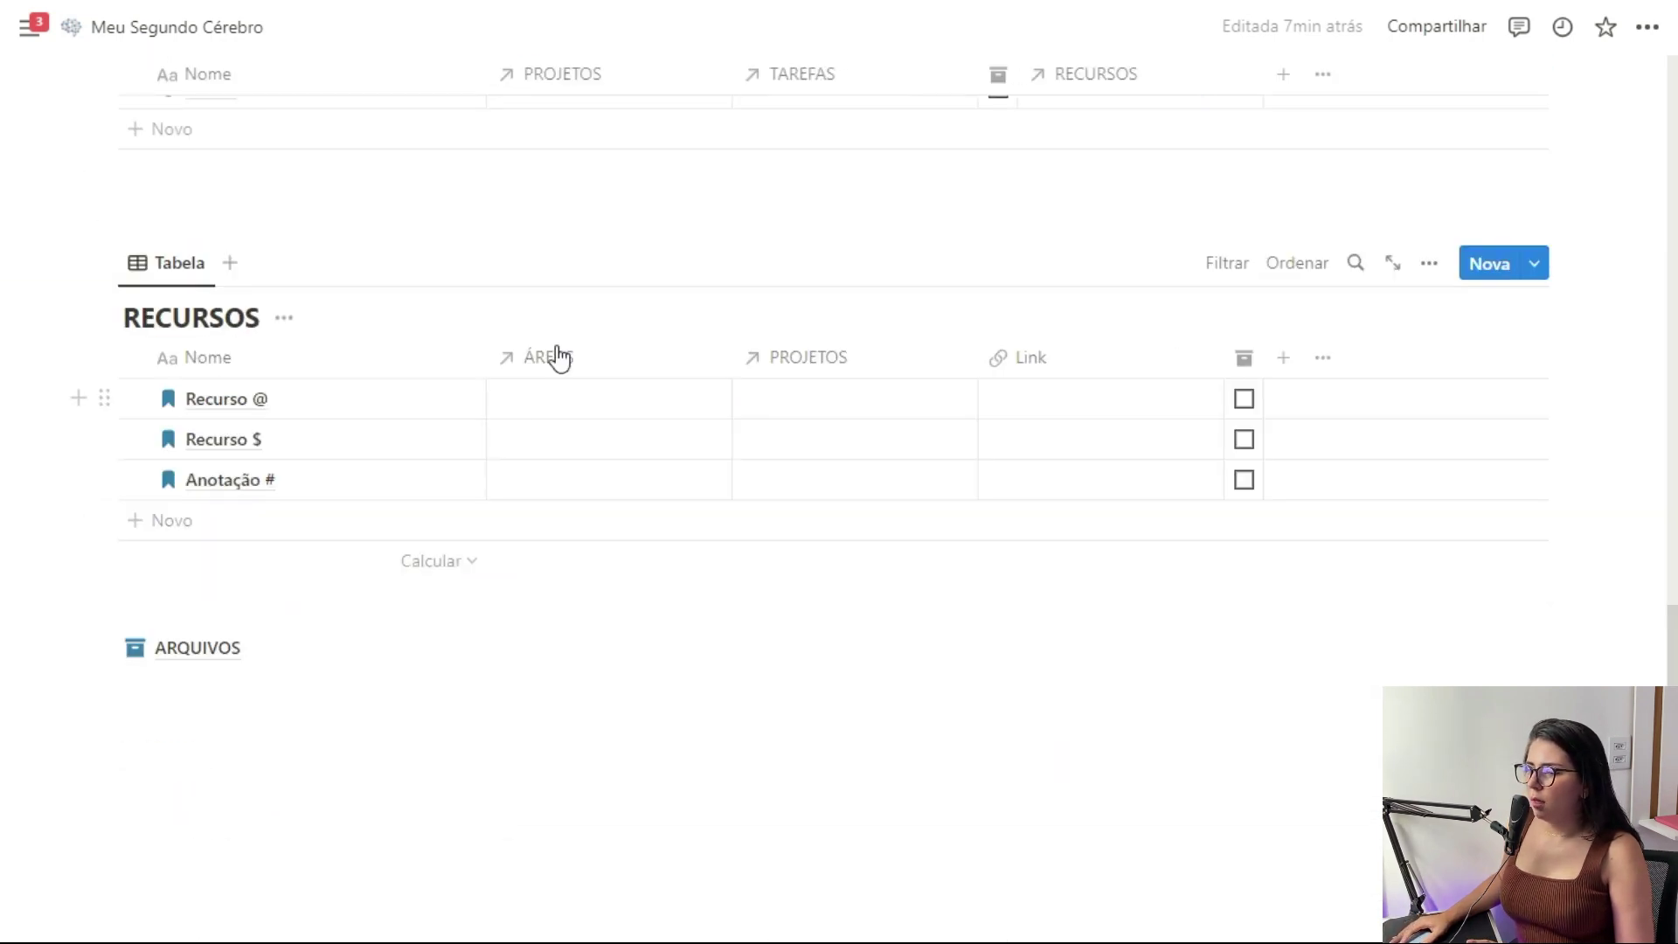
left_click(603, 411)
key("Escape")
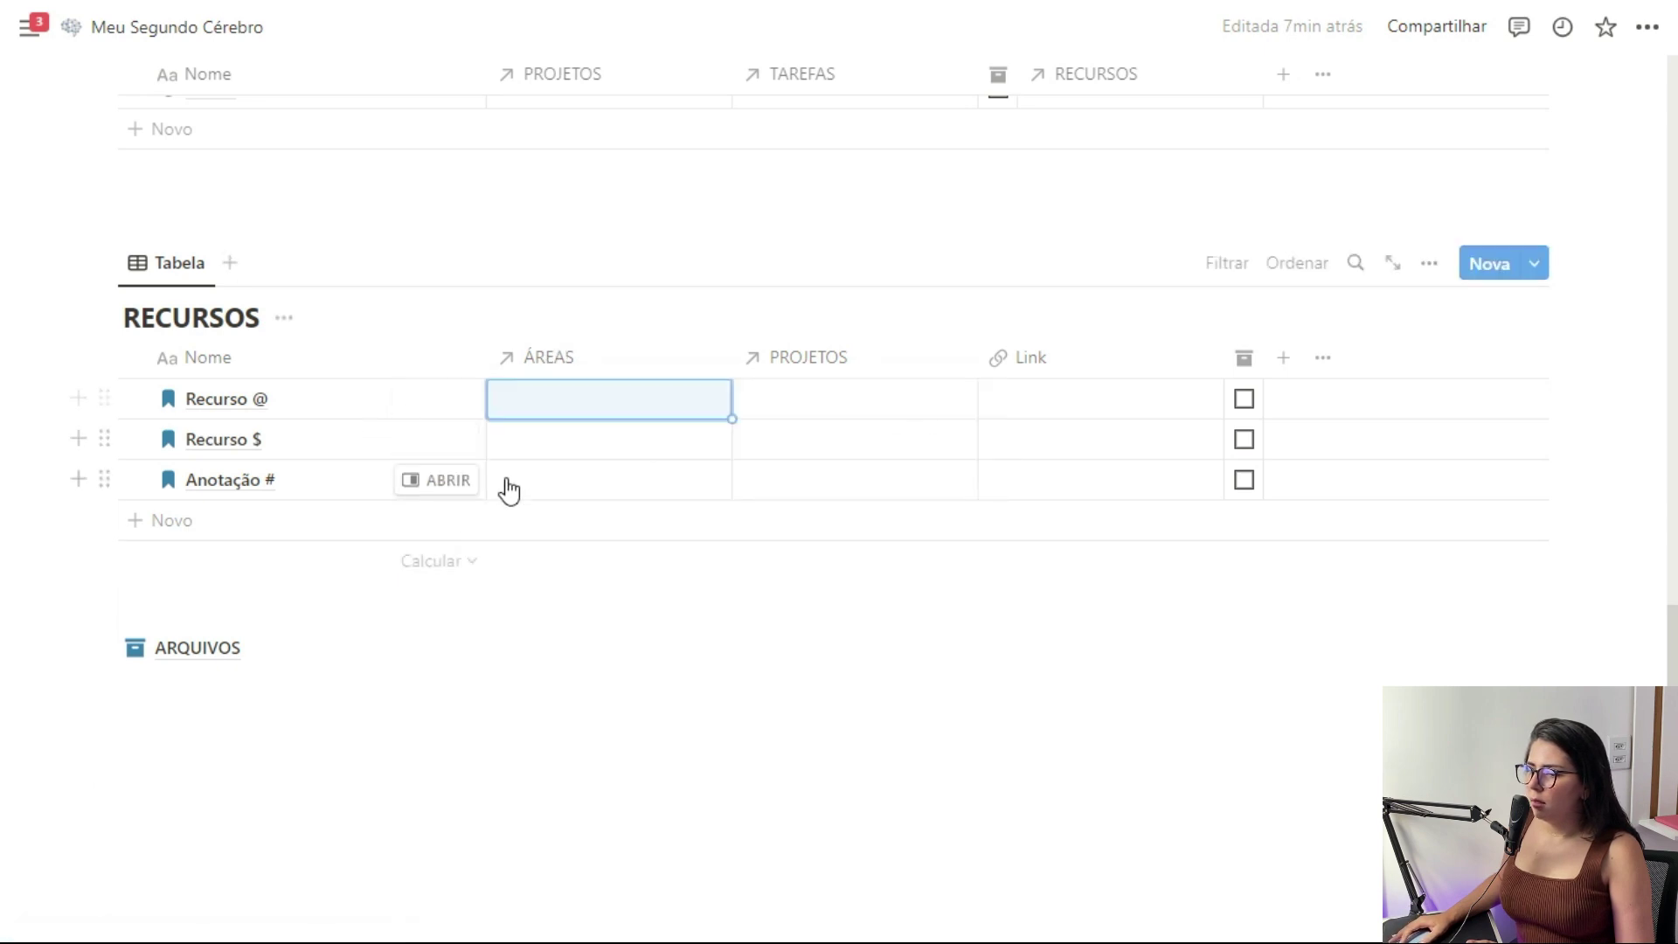
left_click(506, 490)
left_click(579, 568)
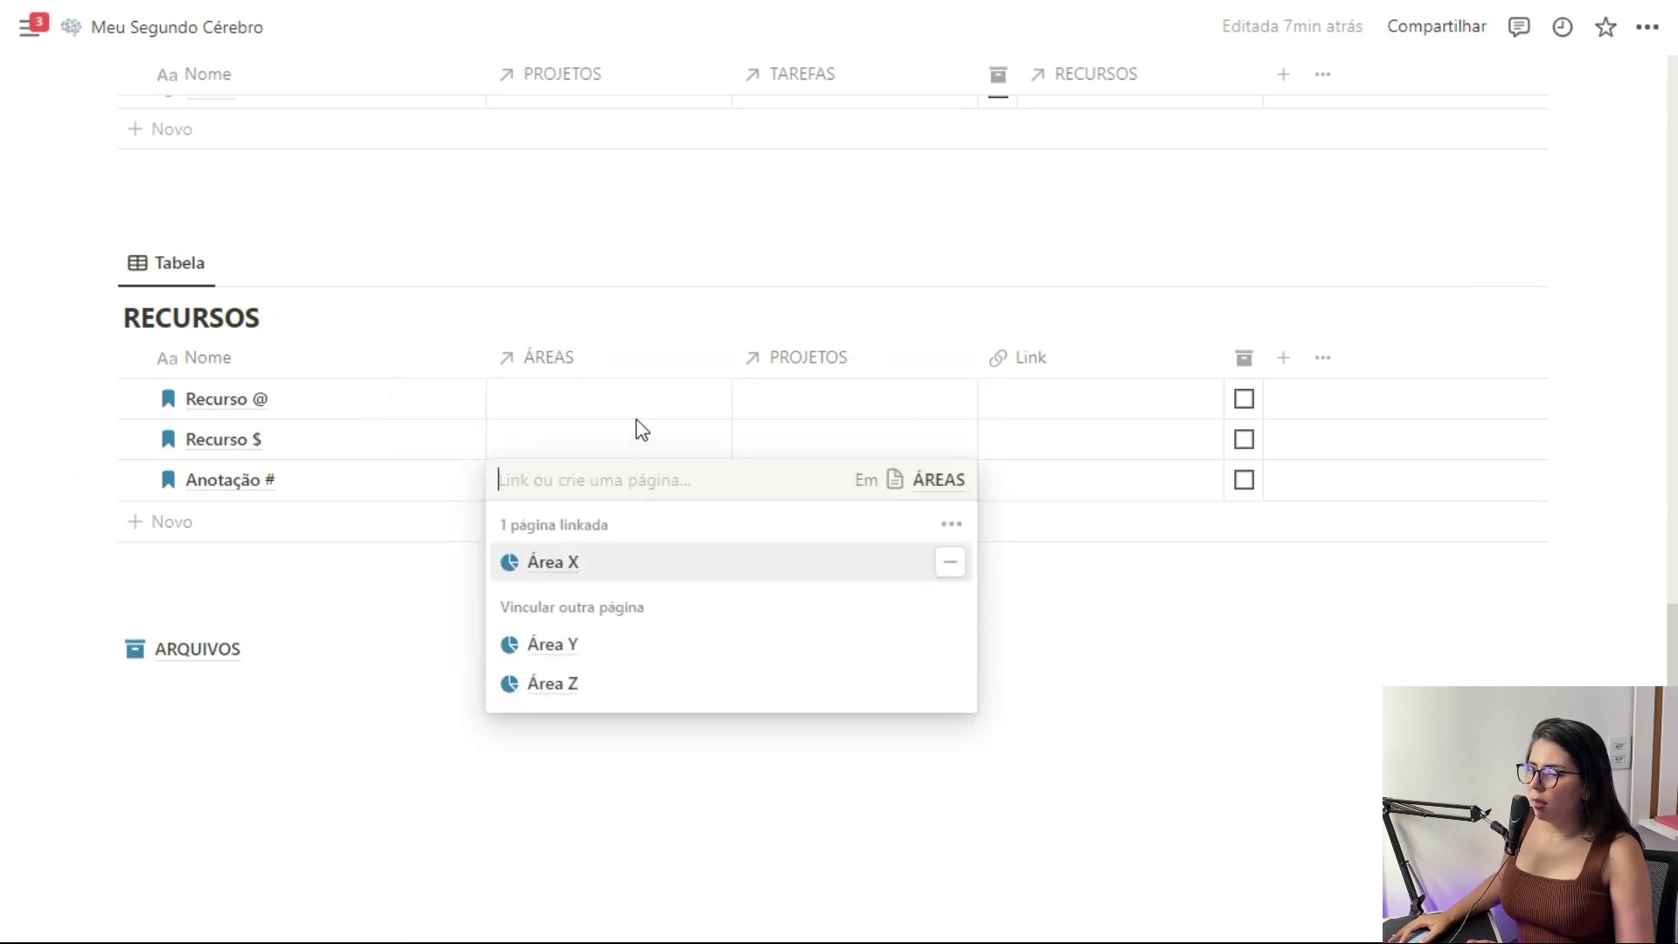
key("Escape")
left_click(847, 411)
left_click(921, 524)
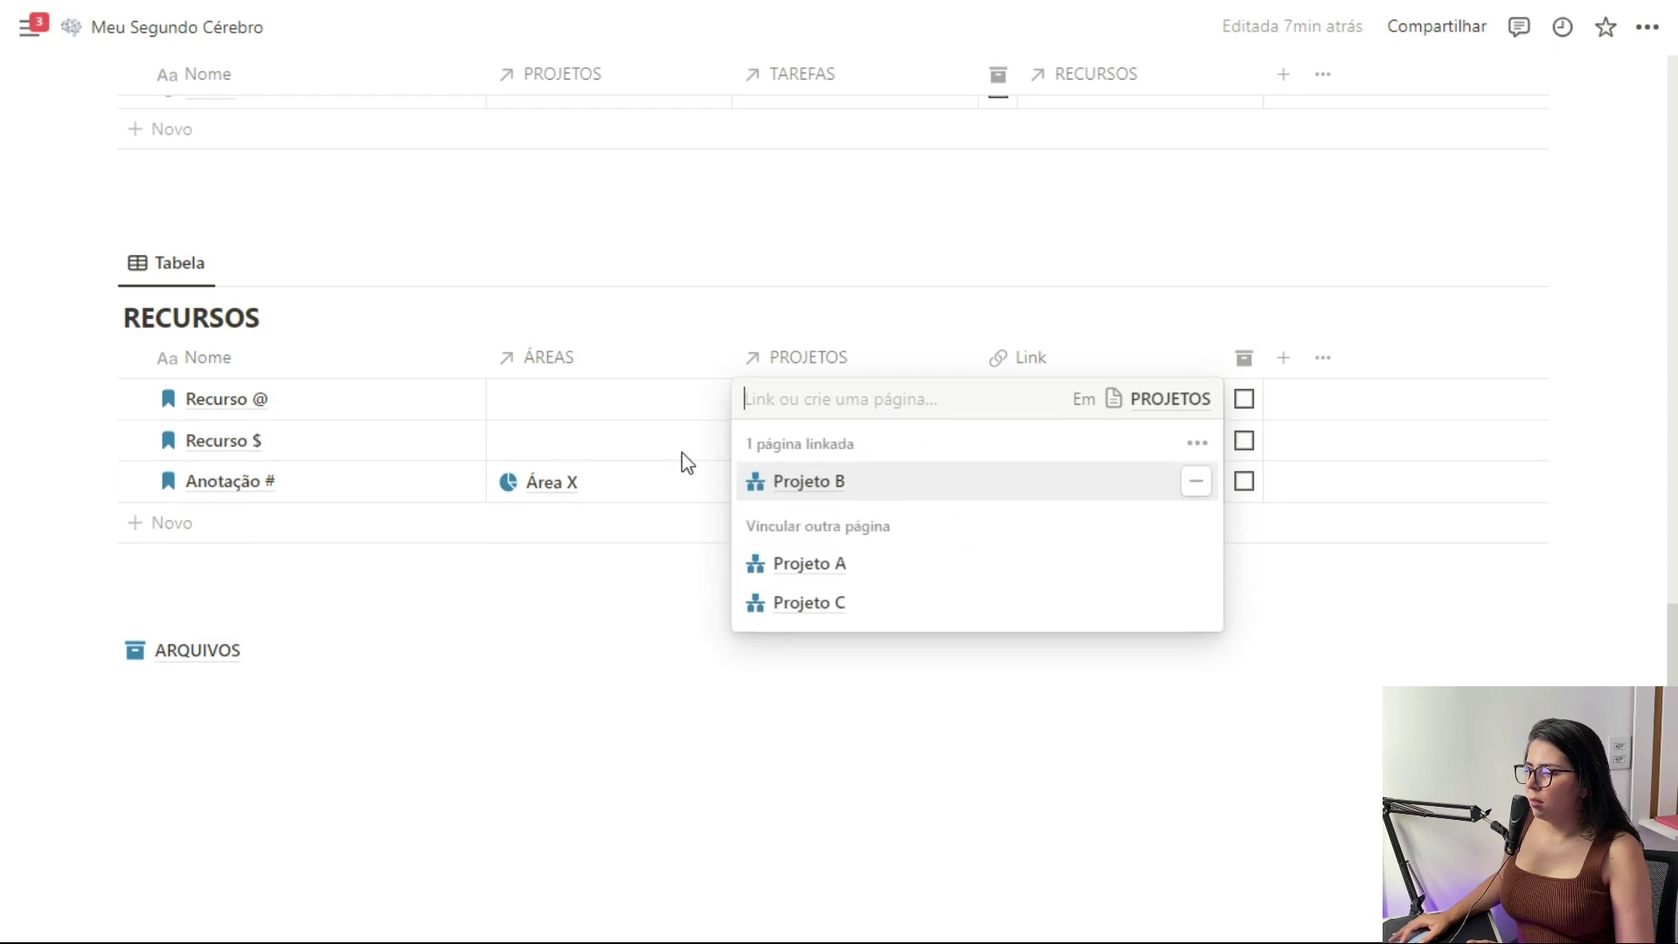
key("Escape")
left_click(874, 443)
left_click(808, 604)
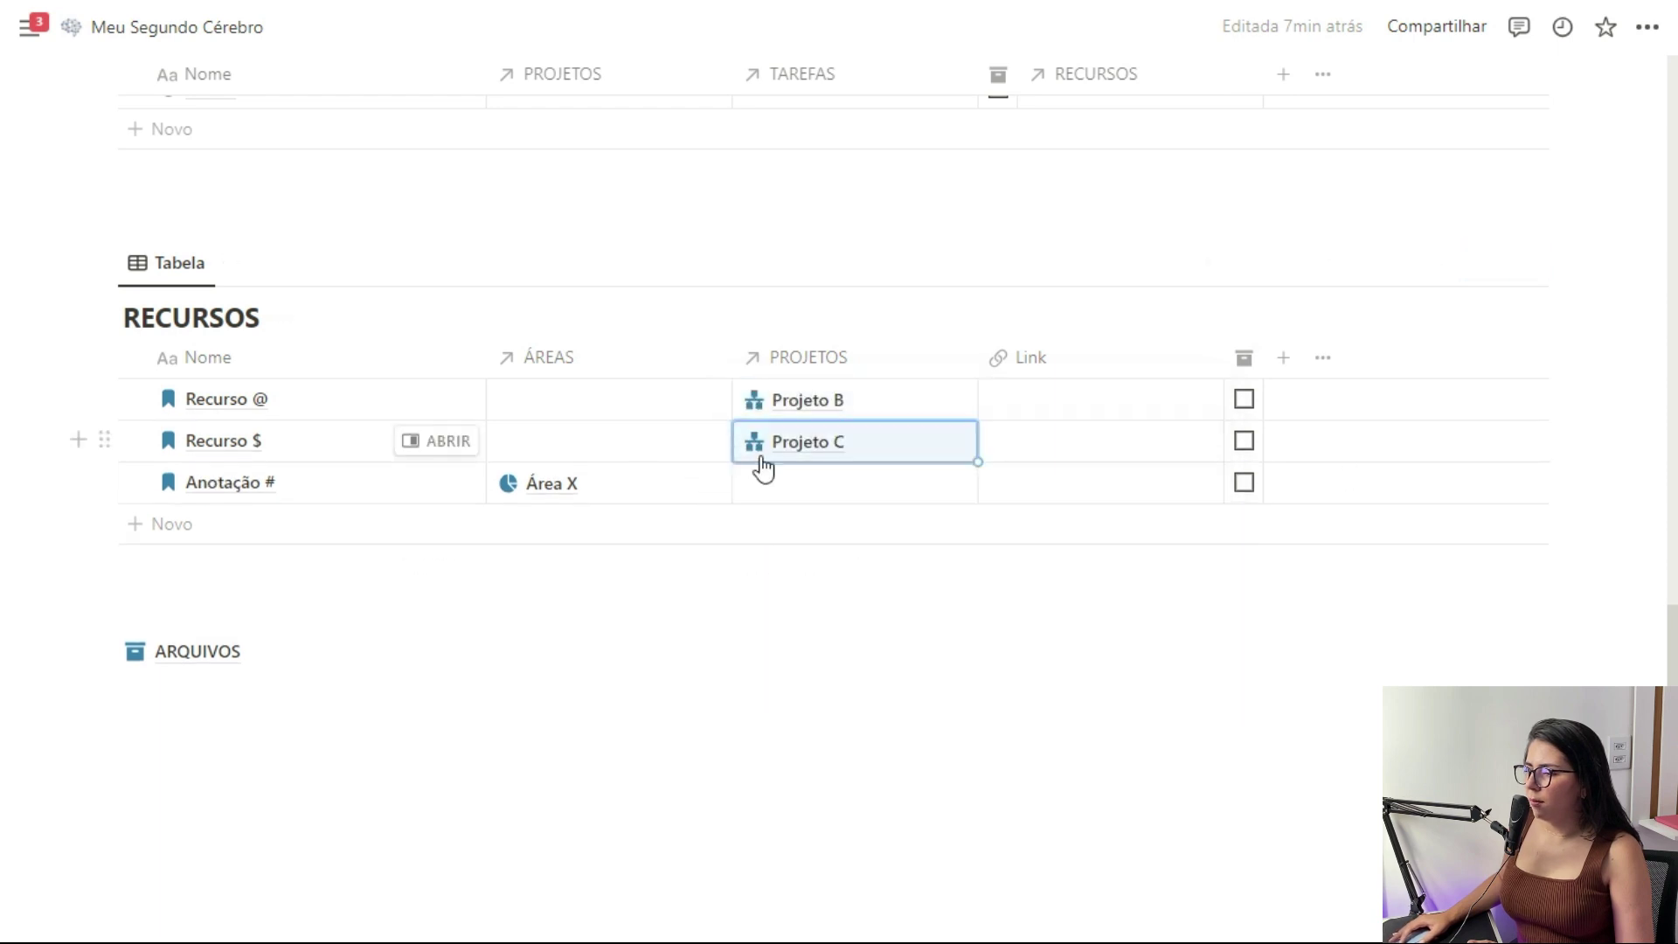
scroll(1611, 420, "up", 15)
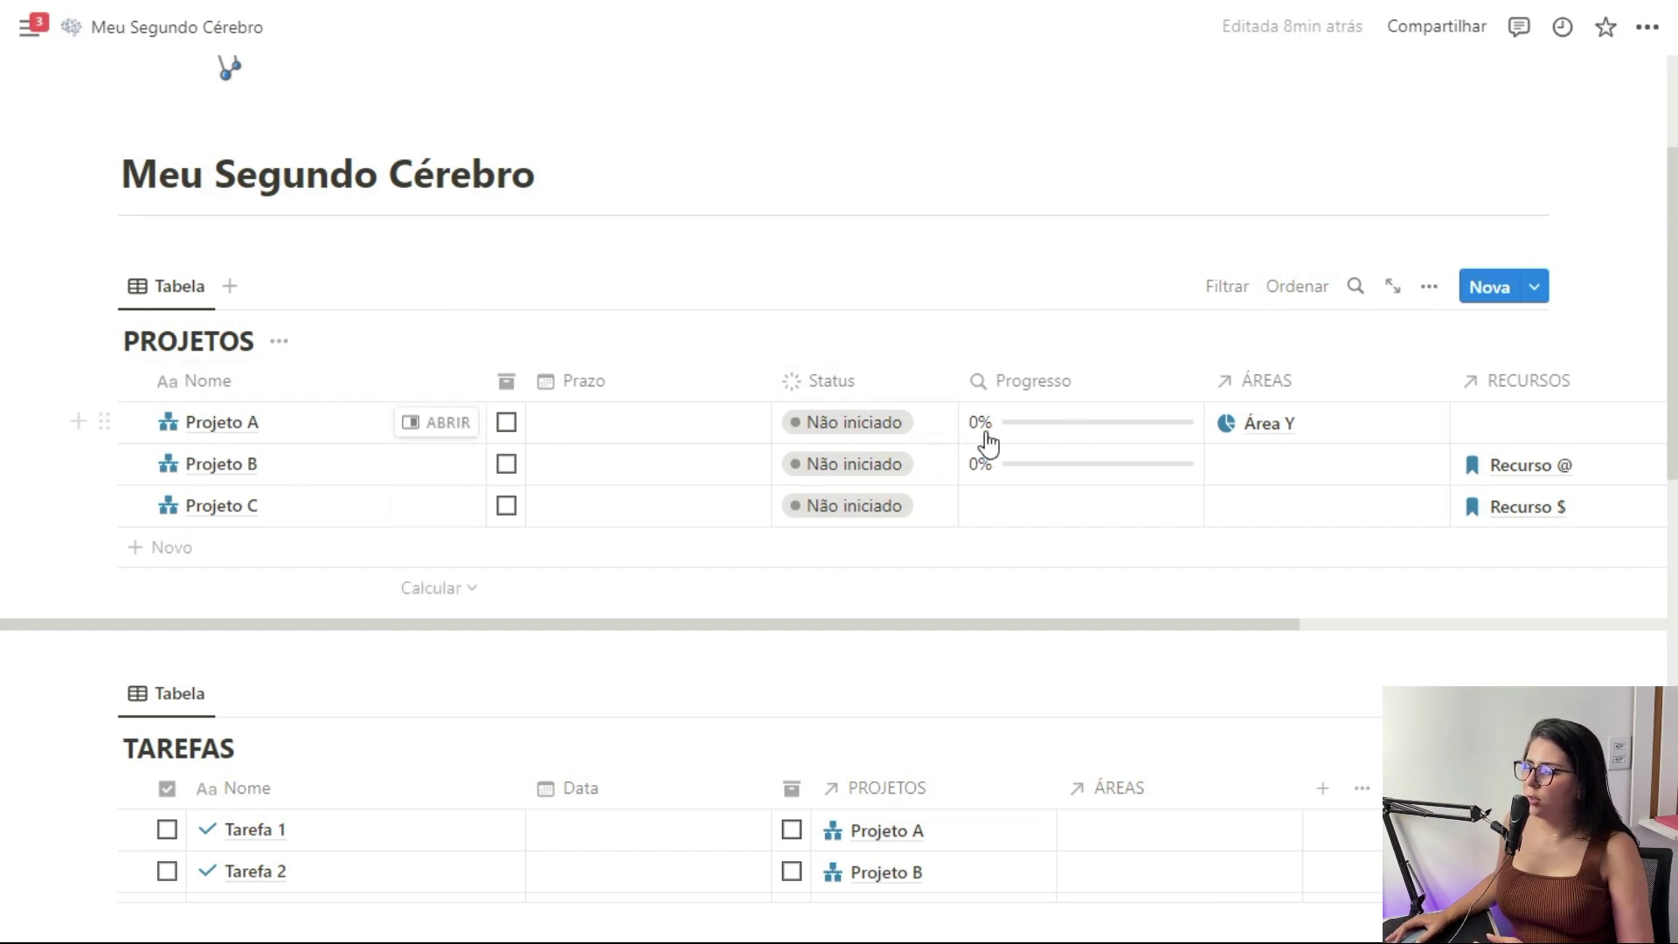
Set Projeto A's status to Concluído and Projeto B's status to Em andamento
scroll(1075, 437, "down", 10)
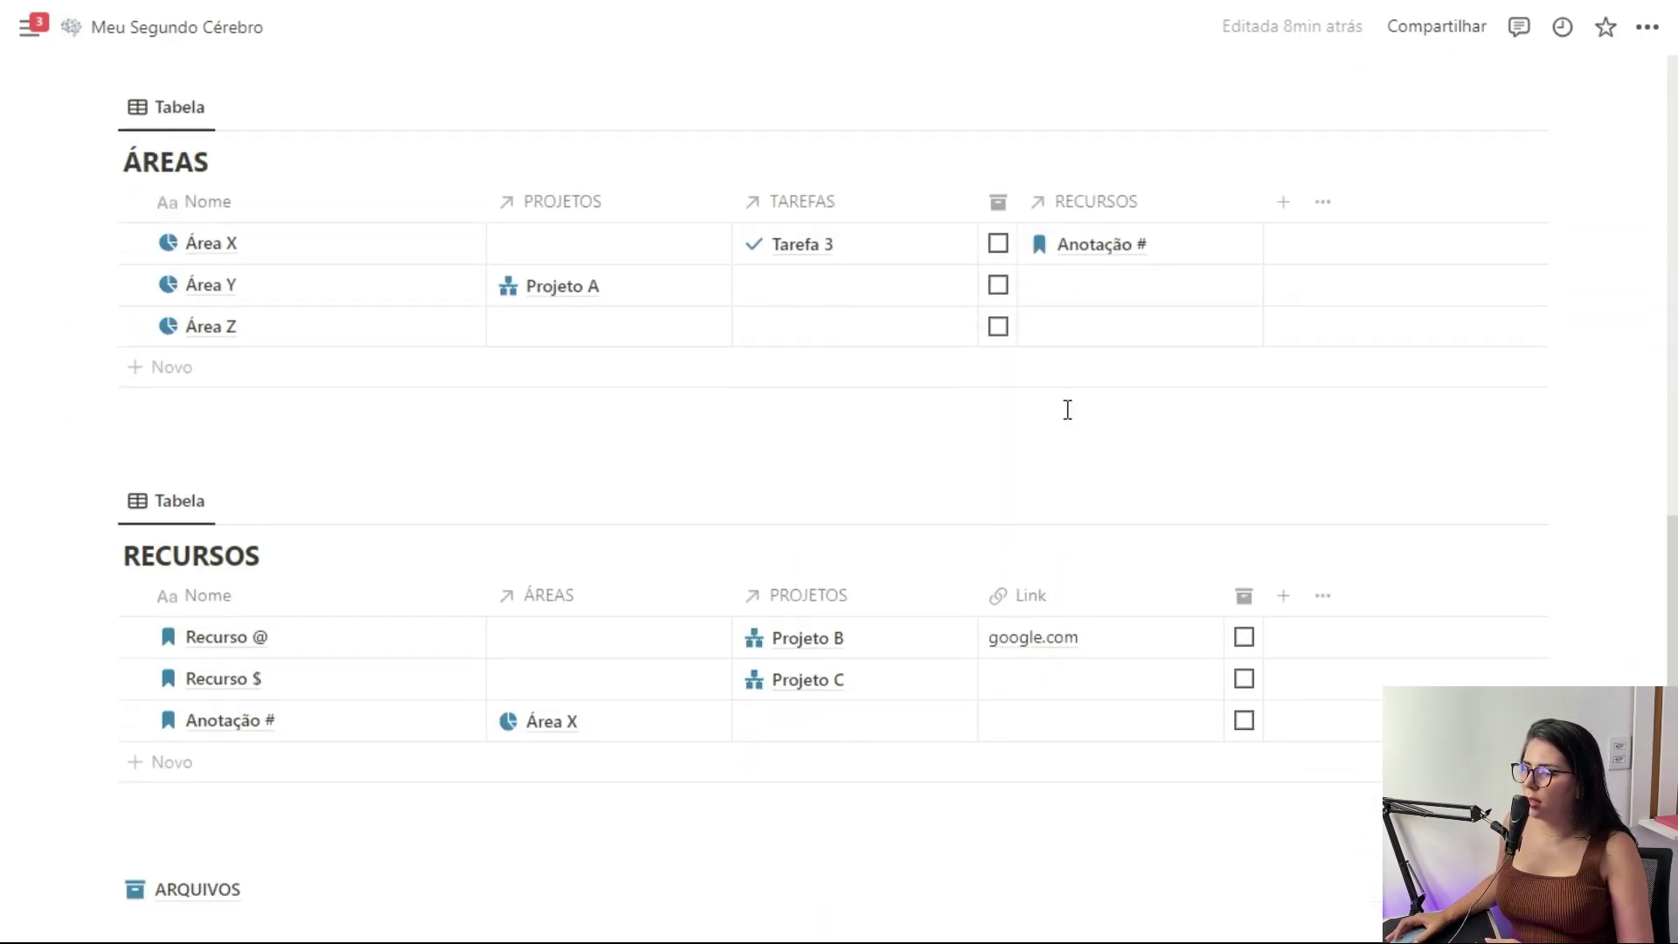
scroll(648, 588, "up", 8)
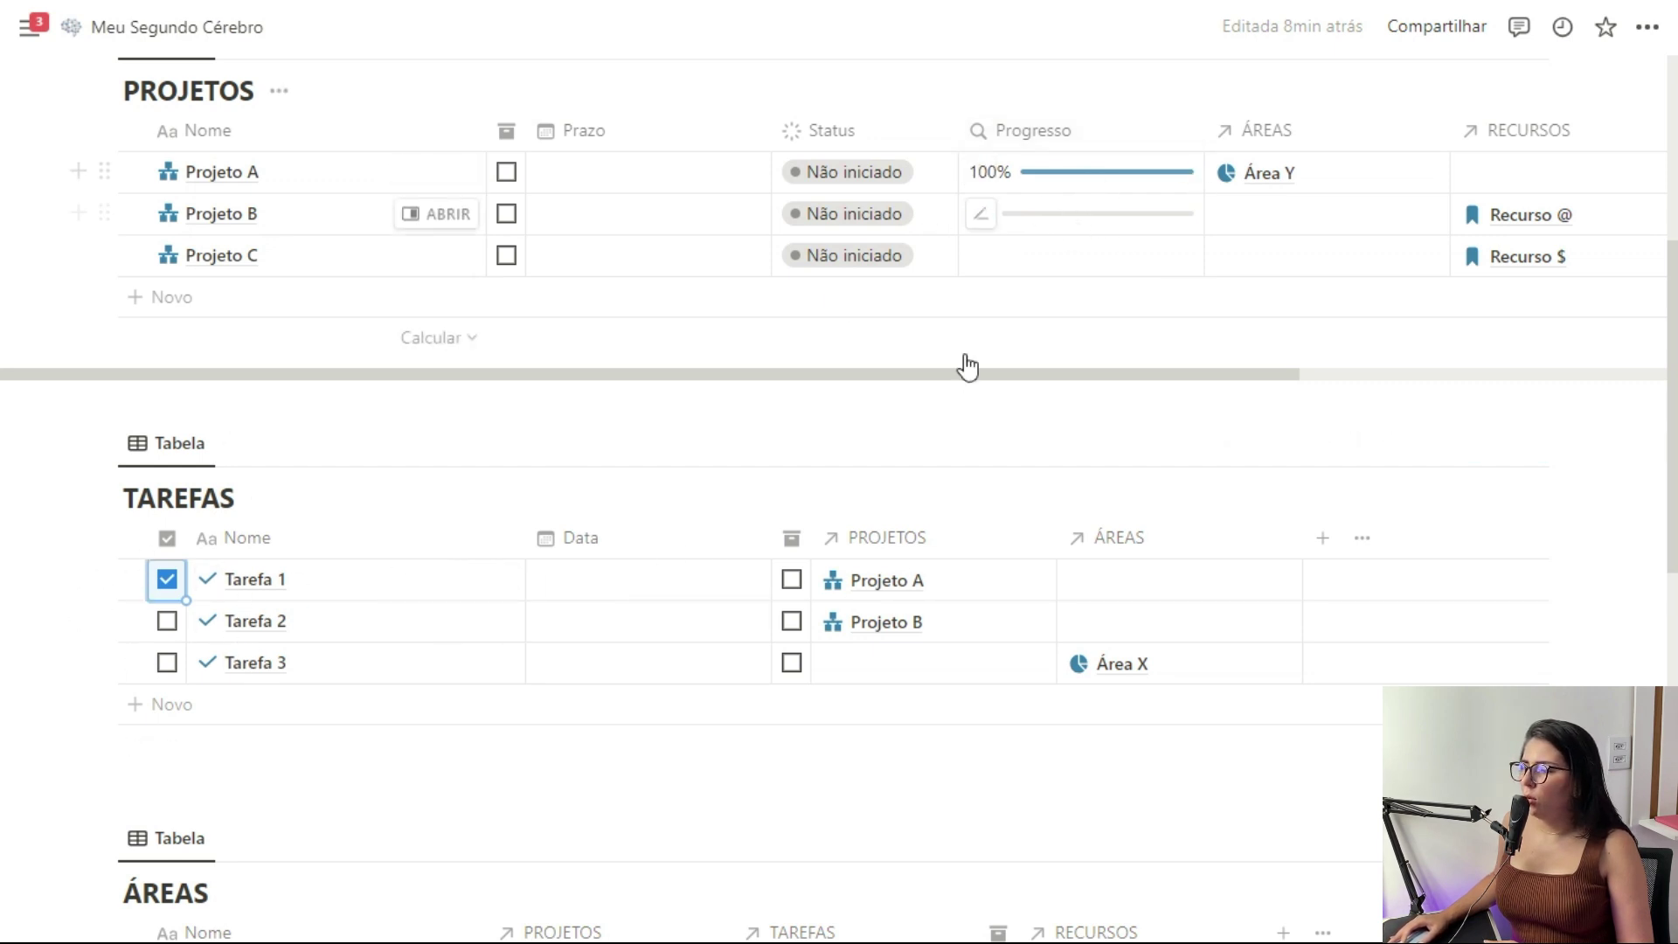
left_click(863, 178)
left_click(847, 436)
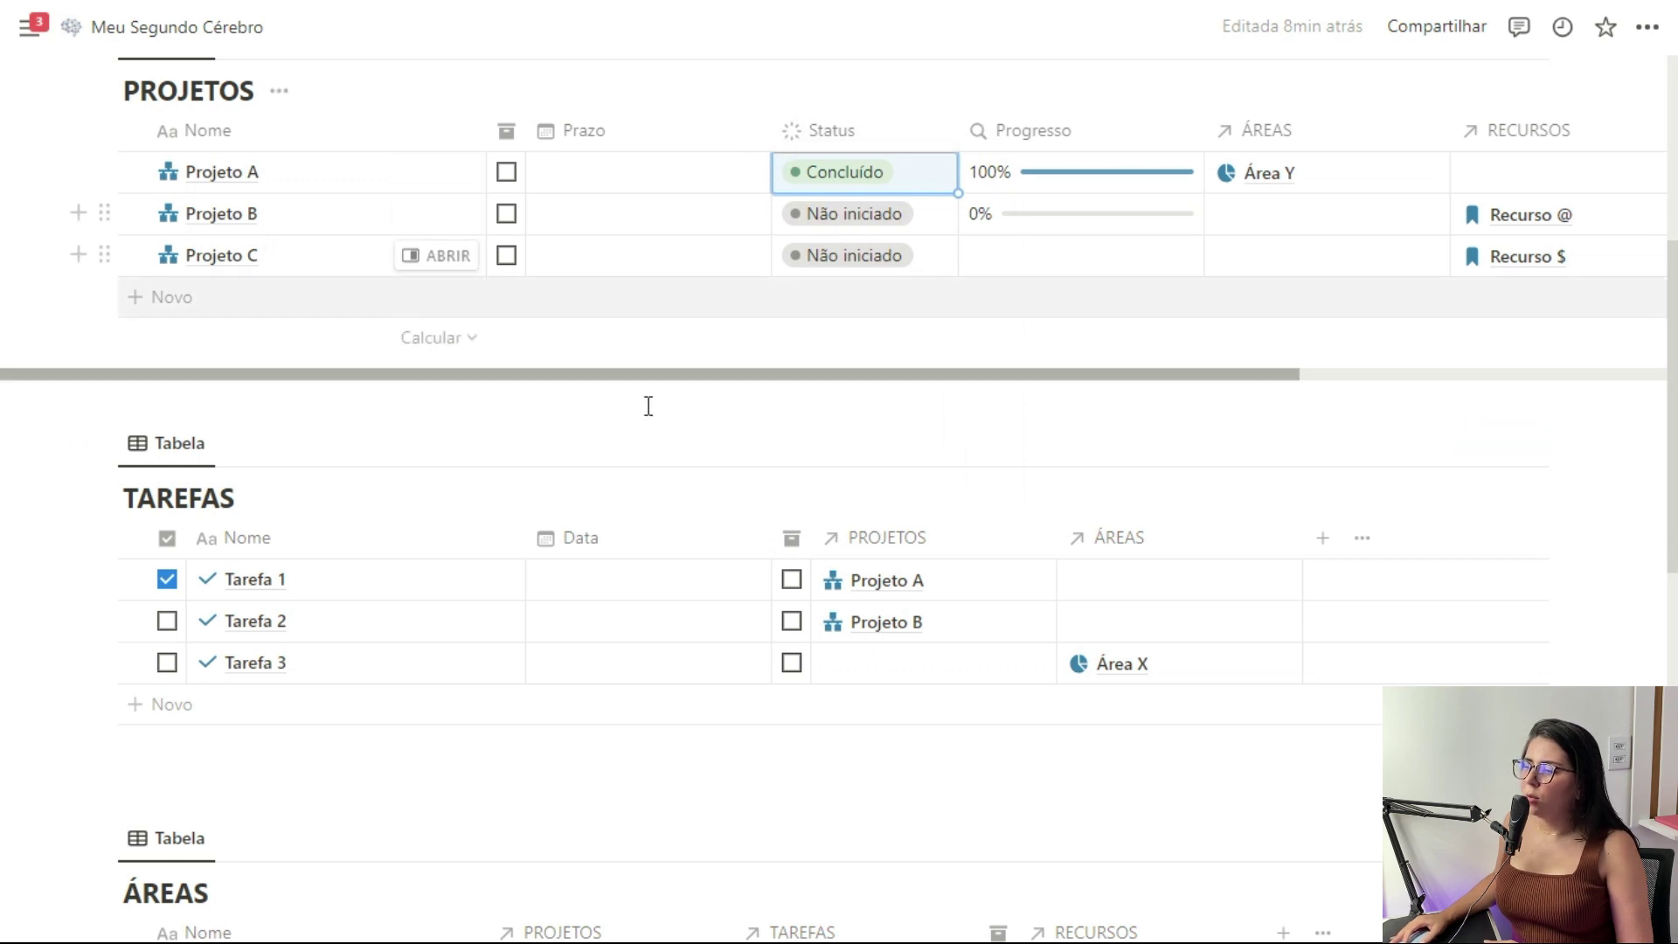
left_click(877, 232)
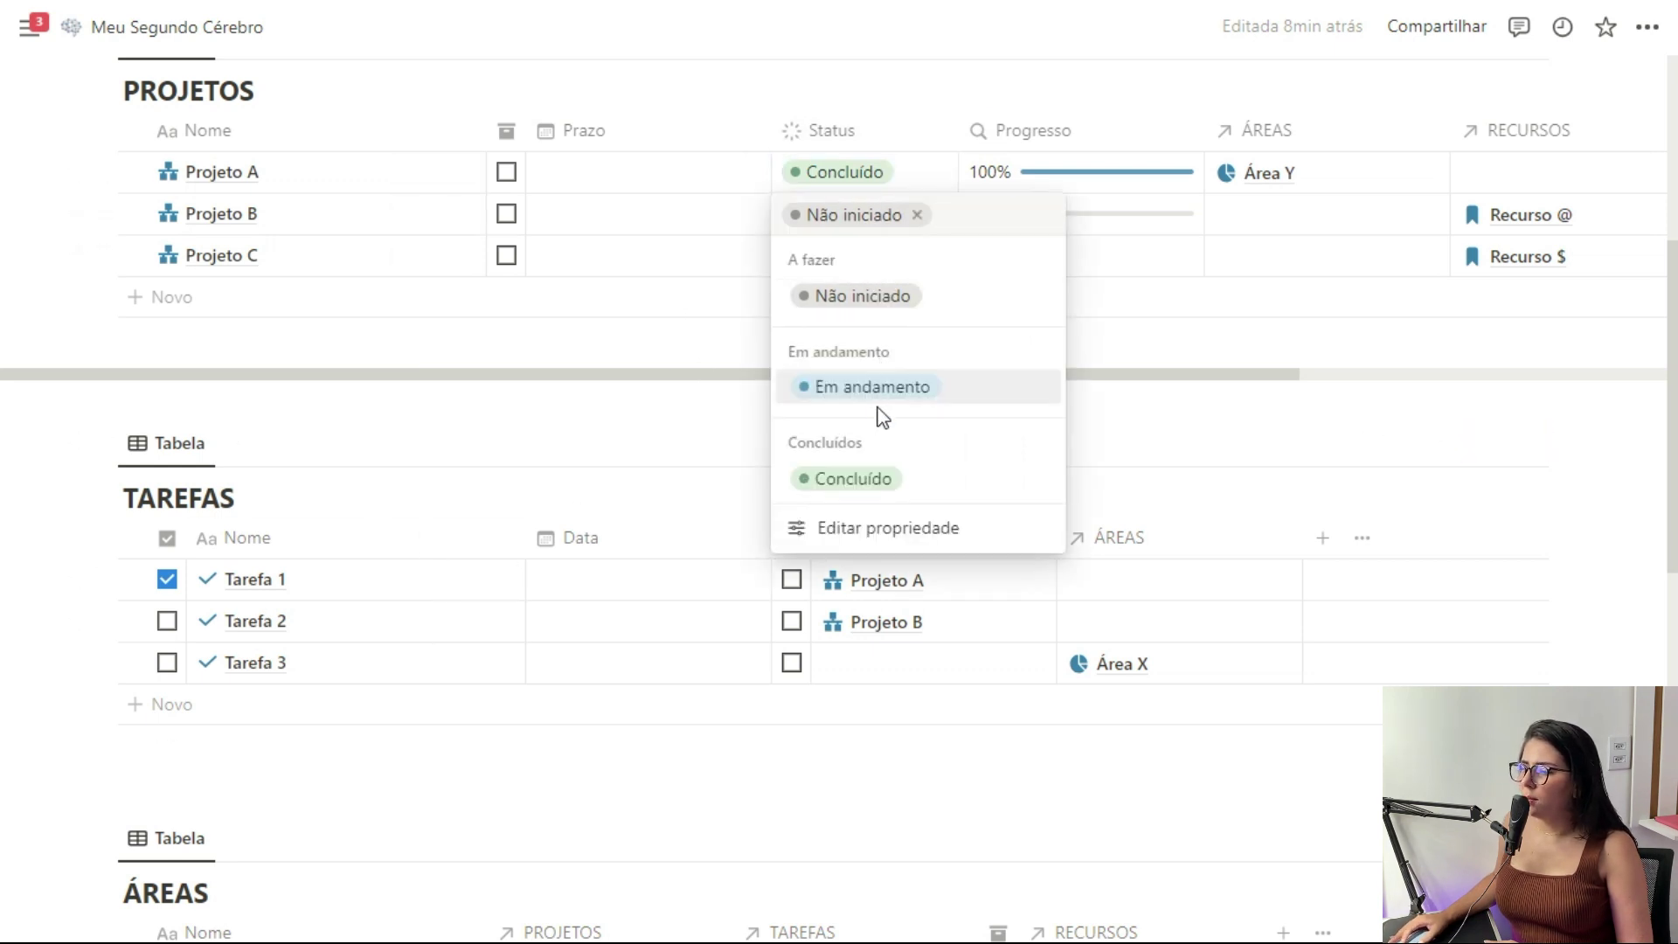
left_click(891, 385)
scroll(1354, 375, "up", 5)
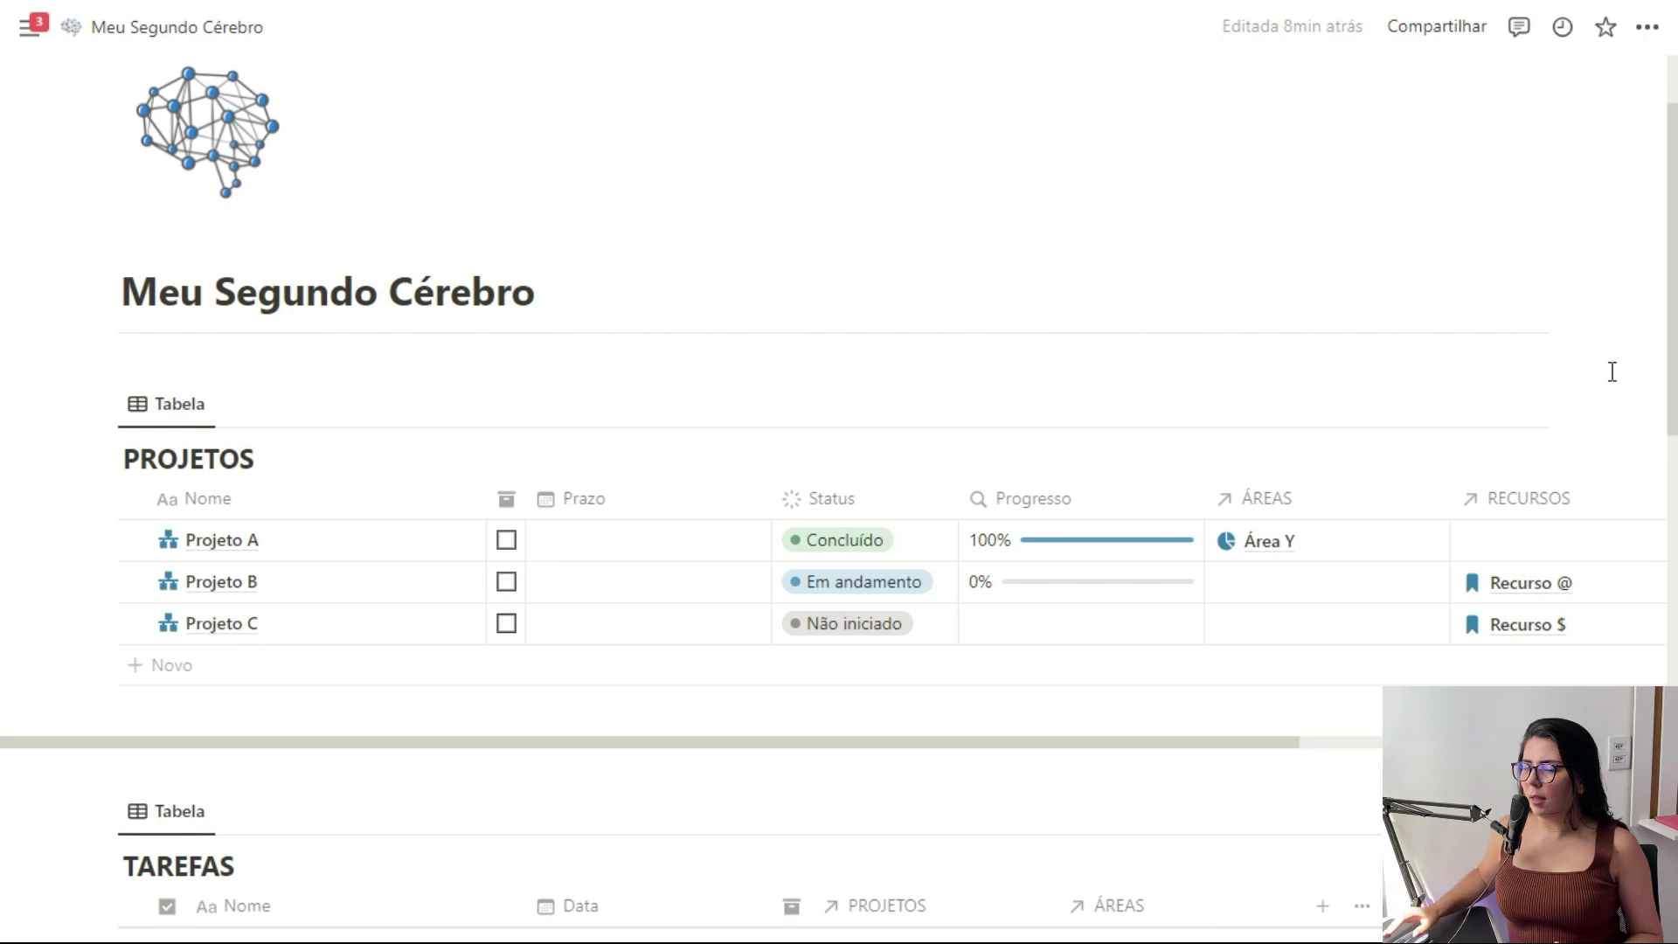
scroll(1613, 371, "down", 5)
Narrow the Progresso, ÁREAS, RECURSOS and Nome columns of the PROJETOS table
left_click_drag(1202, 131, 1110, 131)
left_click_drag(1354, 131, 1276, 131)
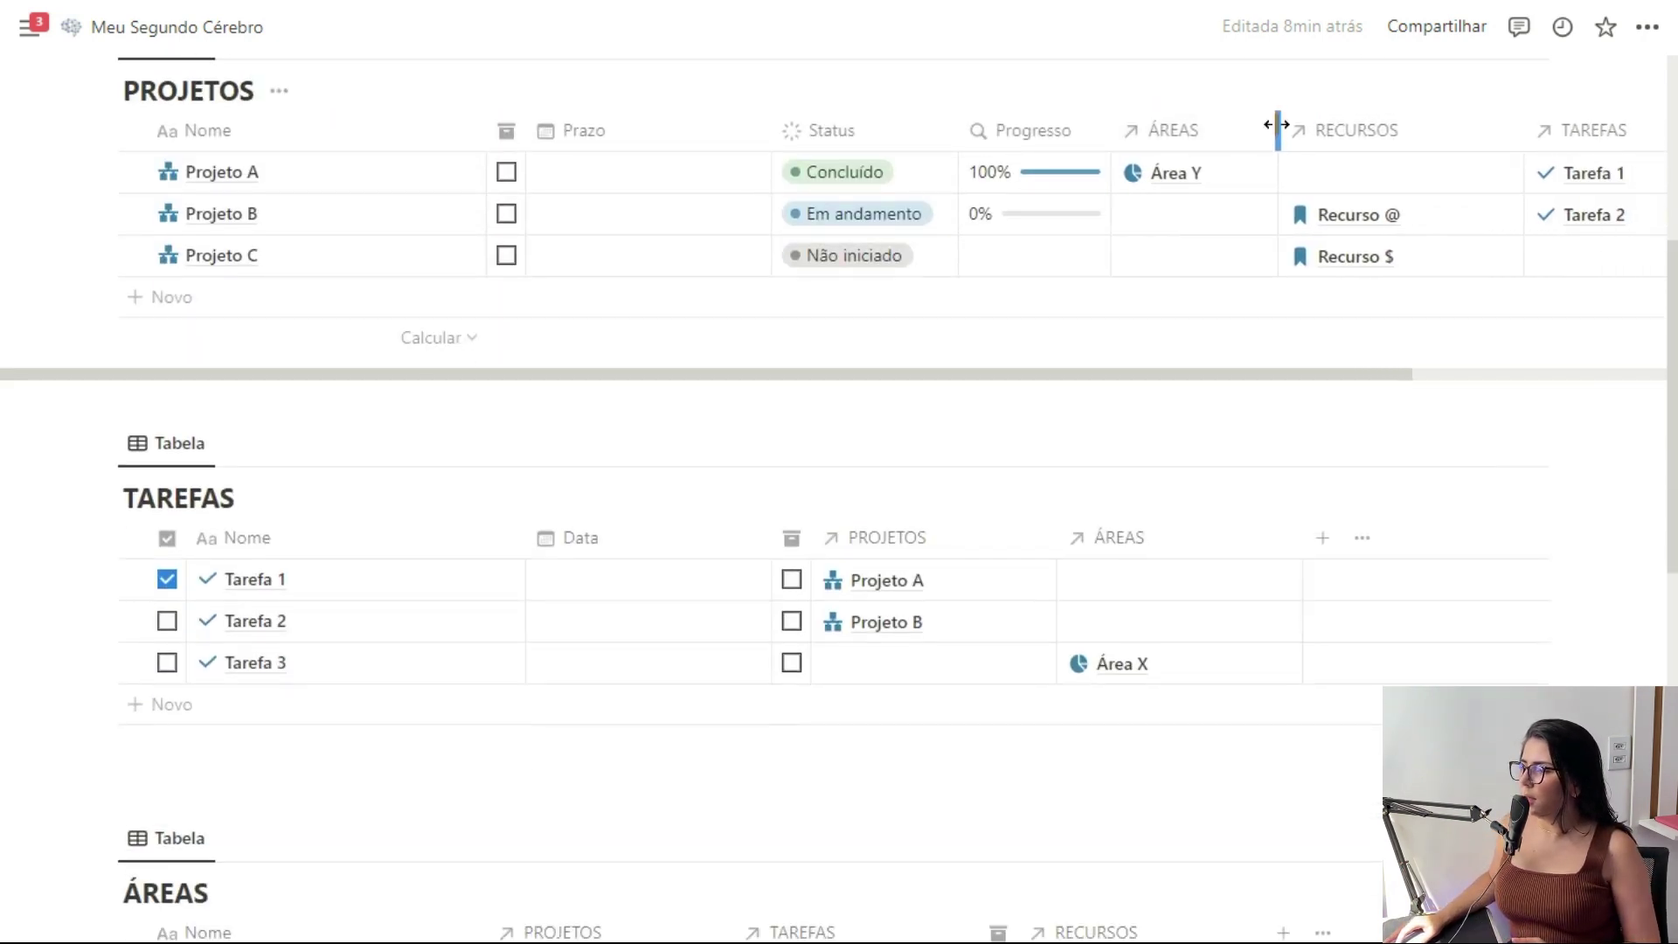
left_click_drag(1522, 140, 1475, 129)
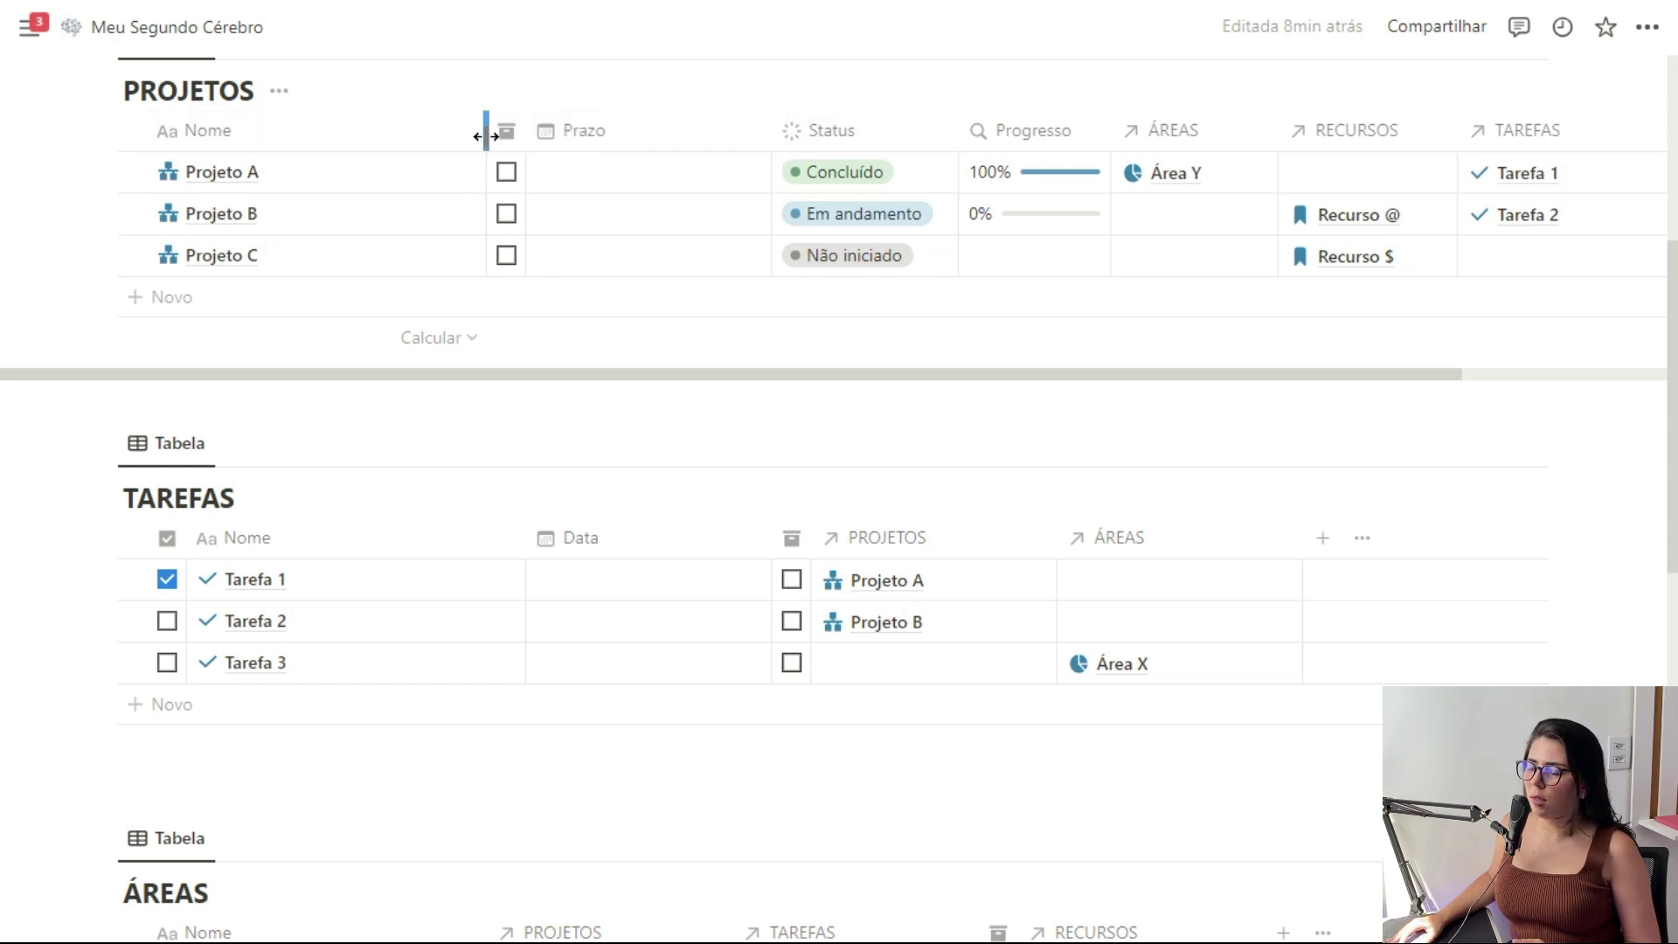
left_click_drag(487, 131, 350, 133)
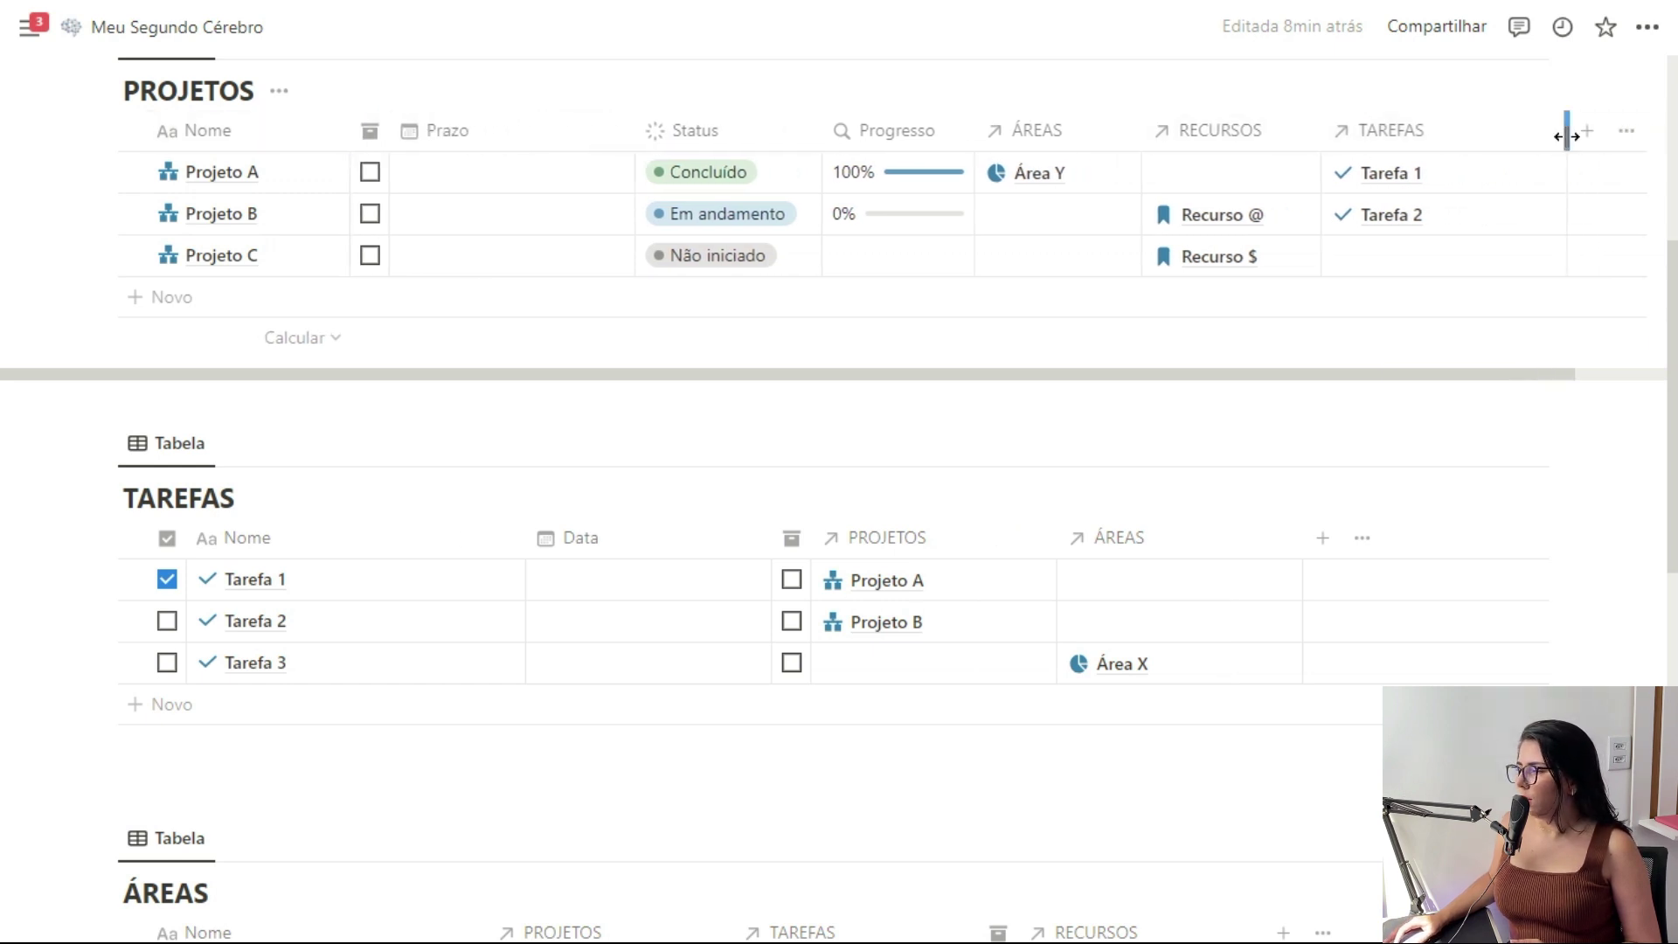
left_click_drag(1479, 129, 1466, 128)
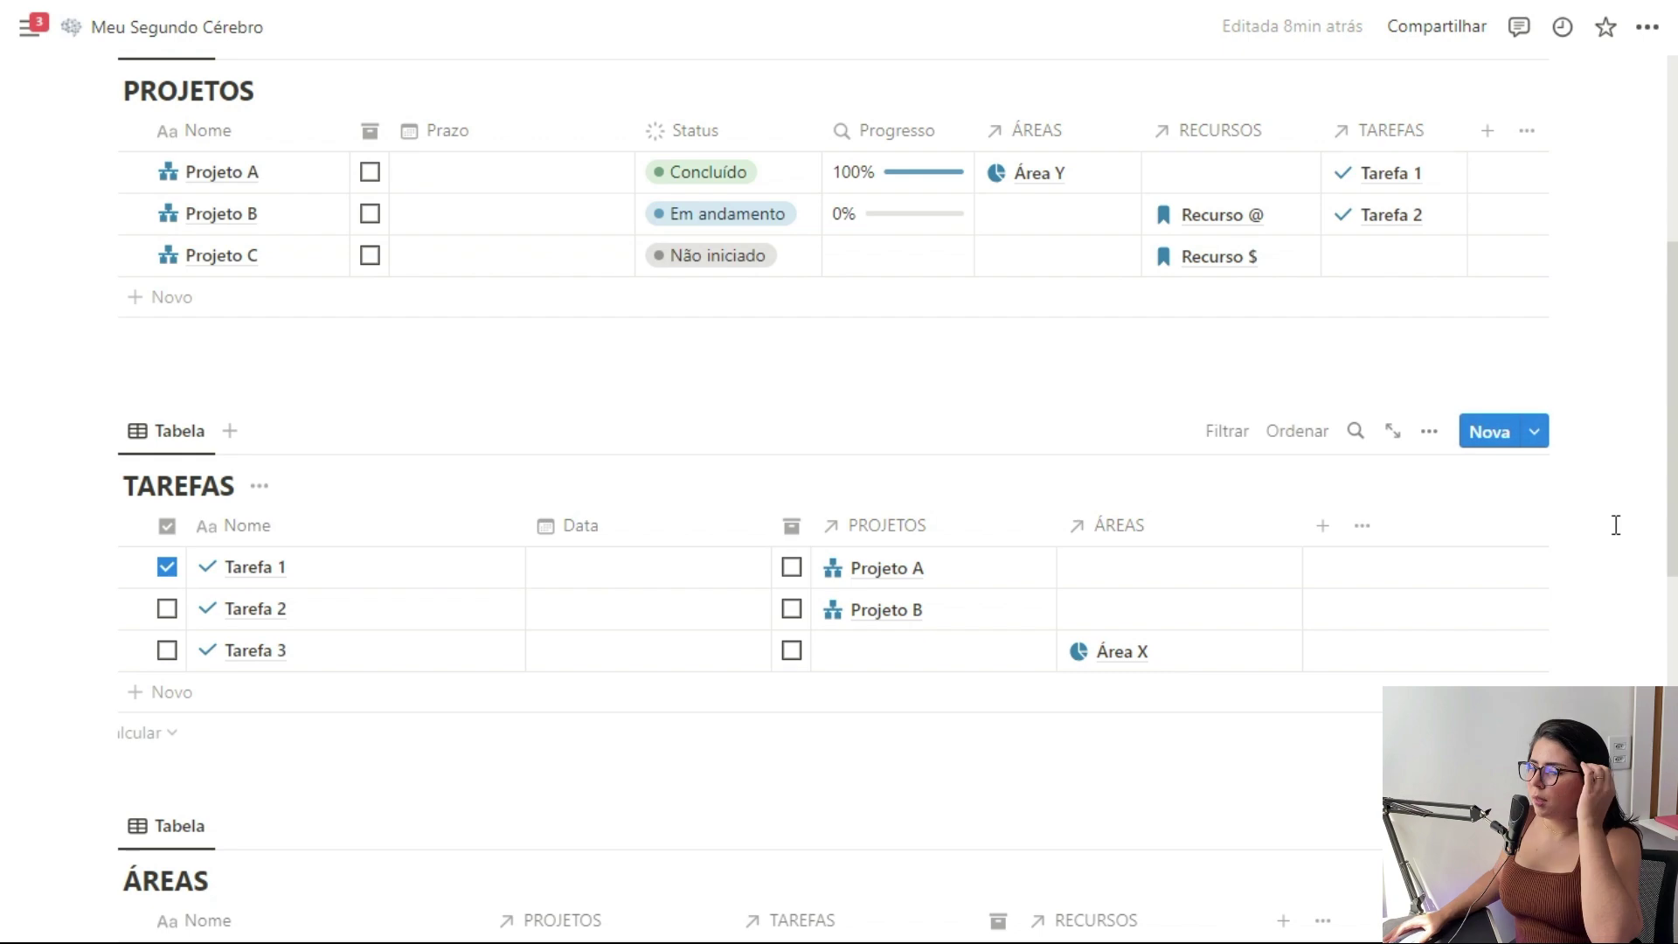
scroll(576, 686, "up", 3)
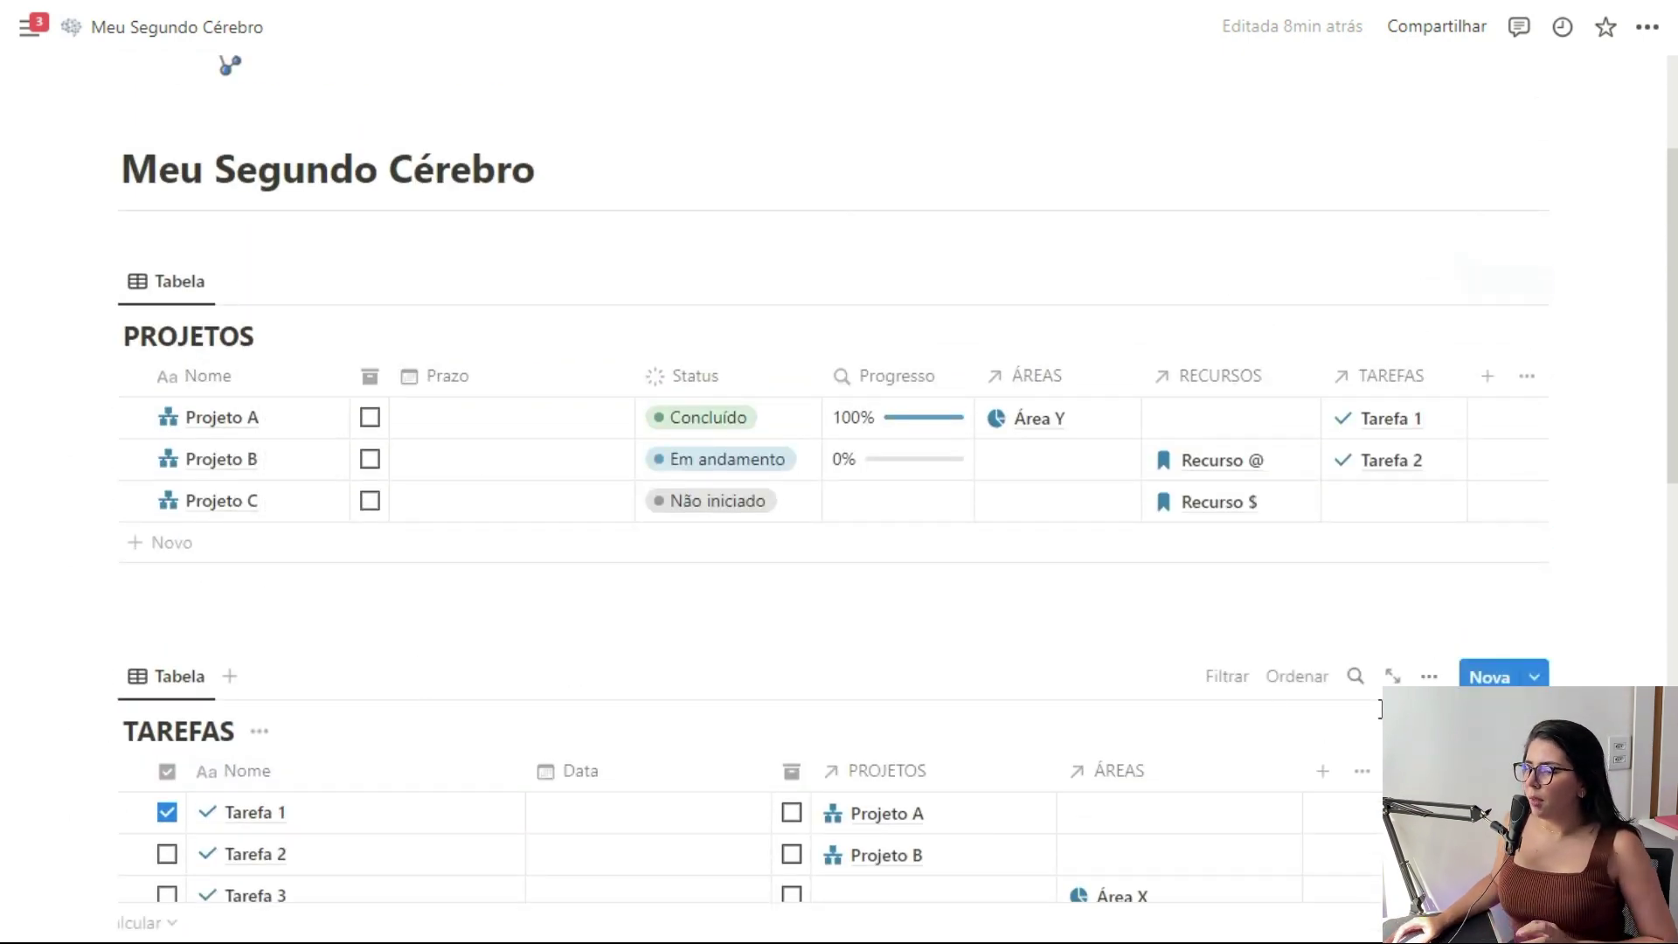
scroll(395, 365, "down", 10)
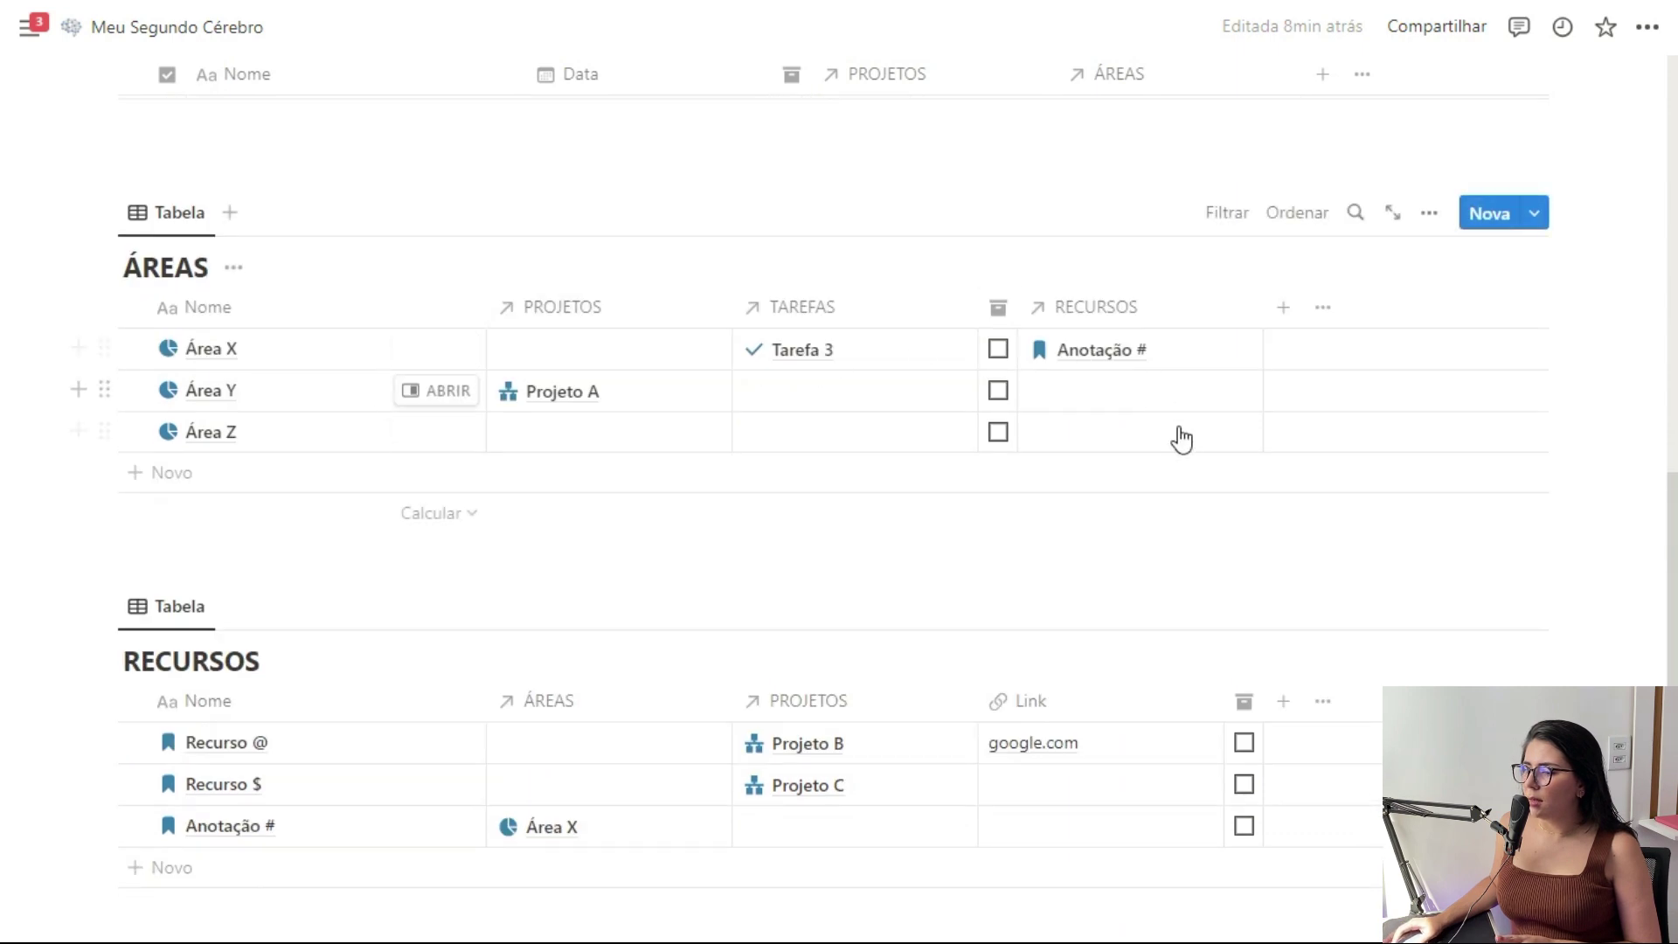
left_click(156, 219)
left_click(262, 297)
left_click(1498, 367)
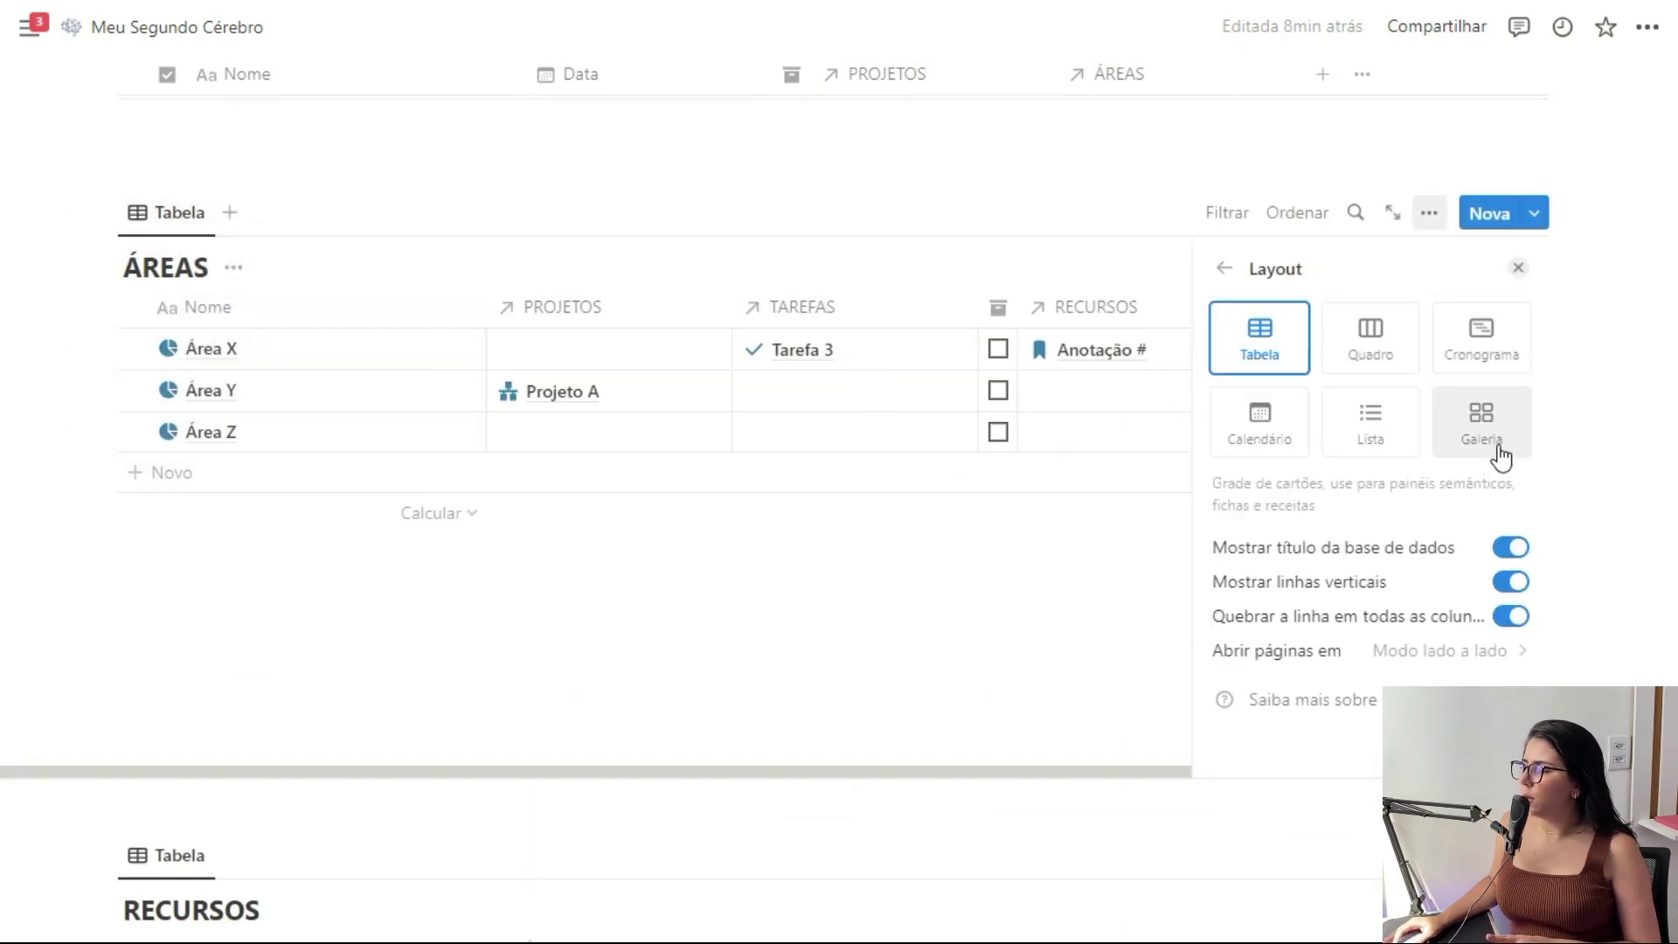
left_click(1496, 450)
left_click(1496, 584)
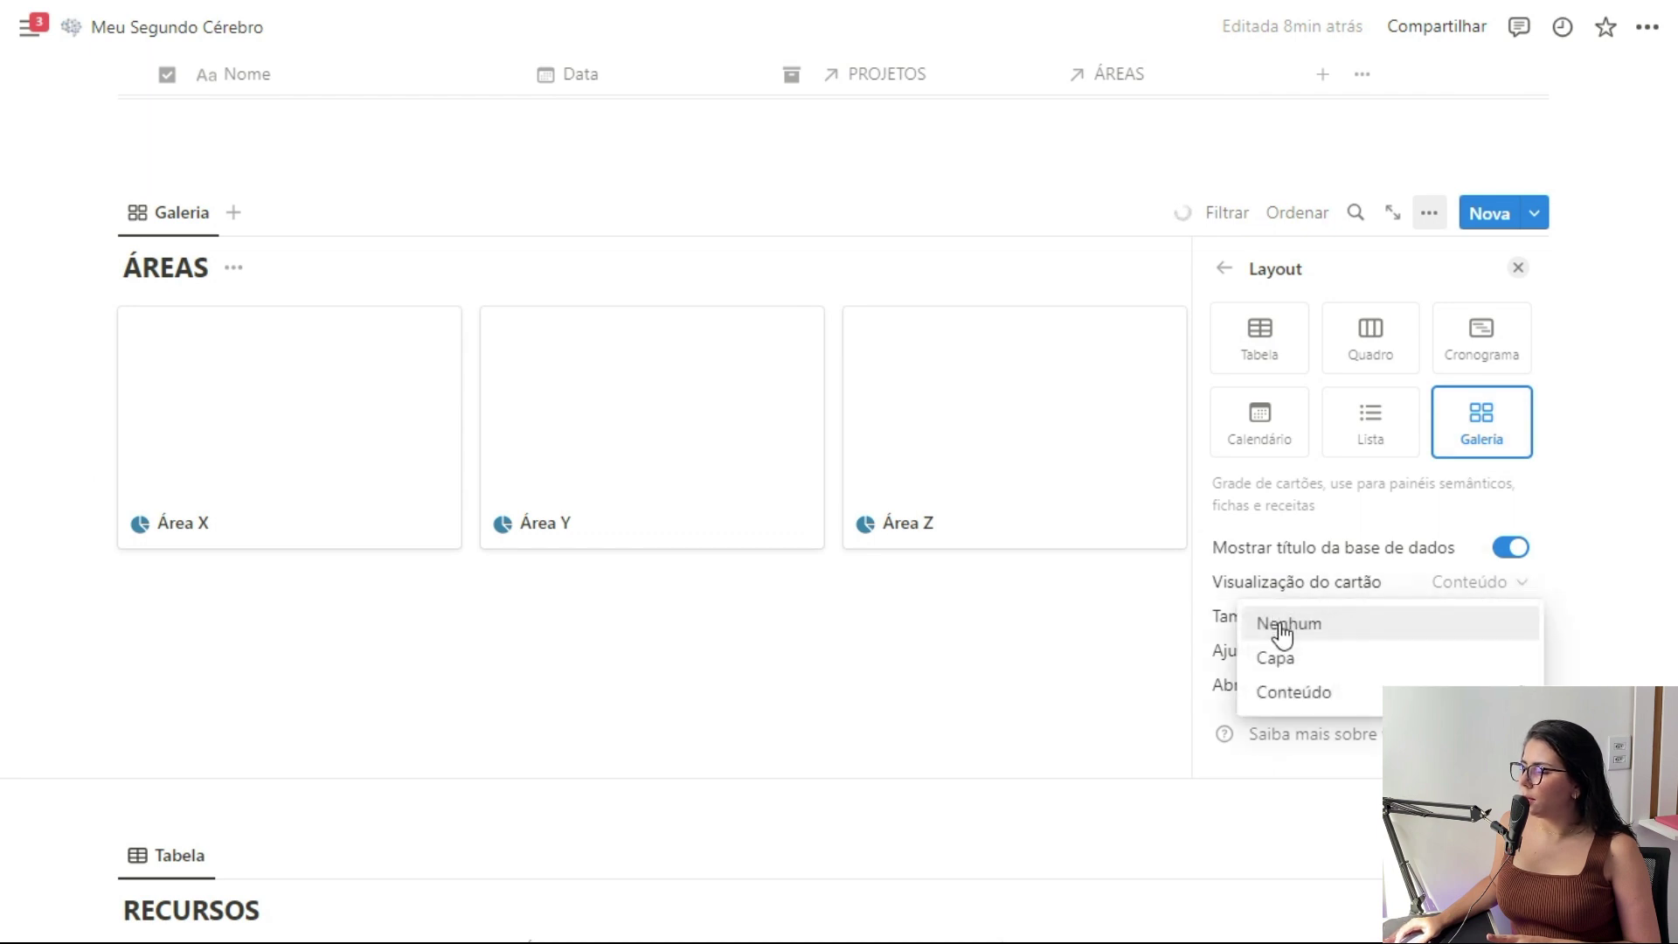
left_click(1293, 624)
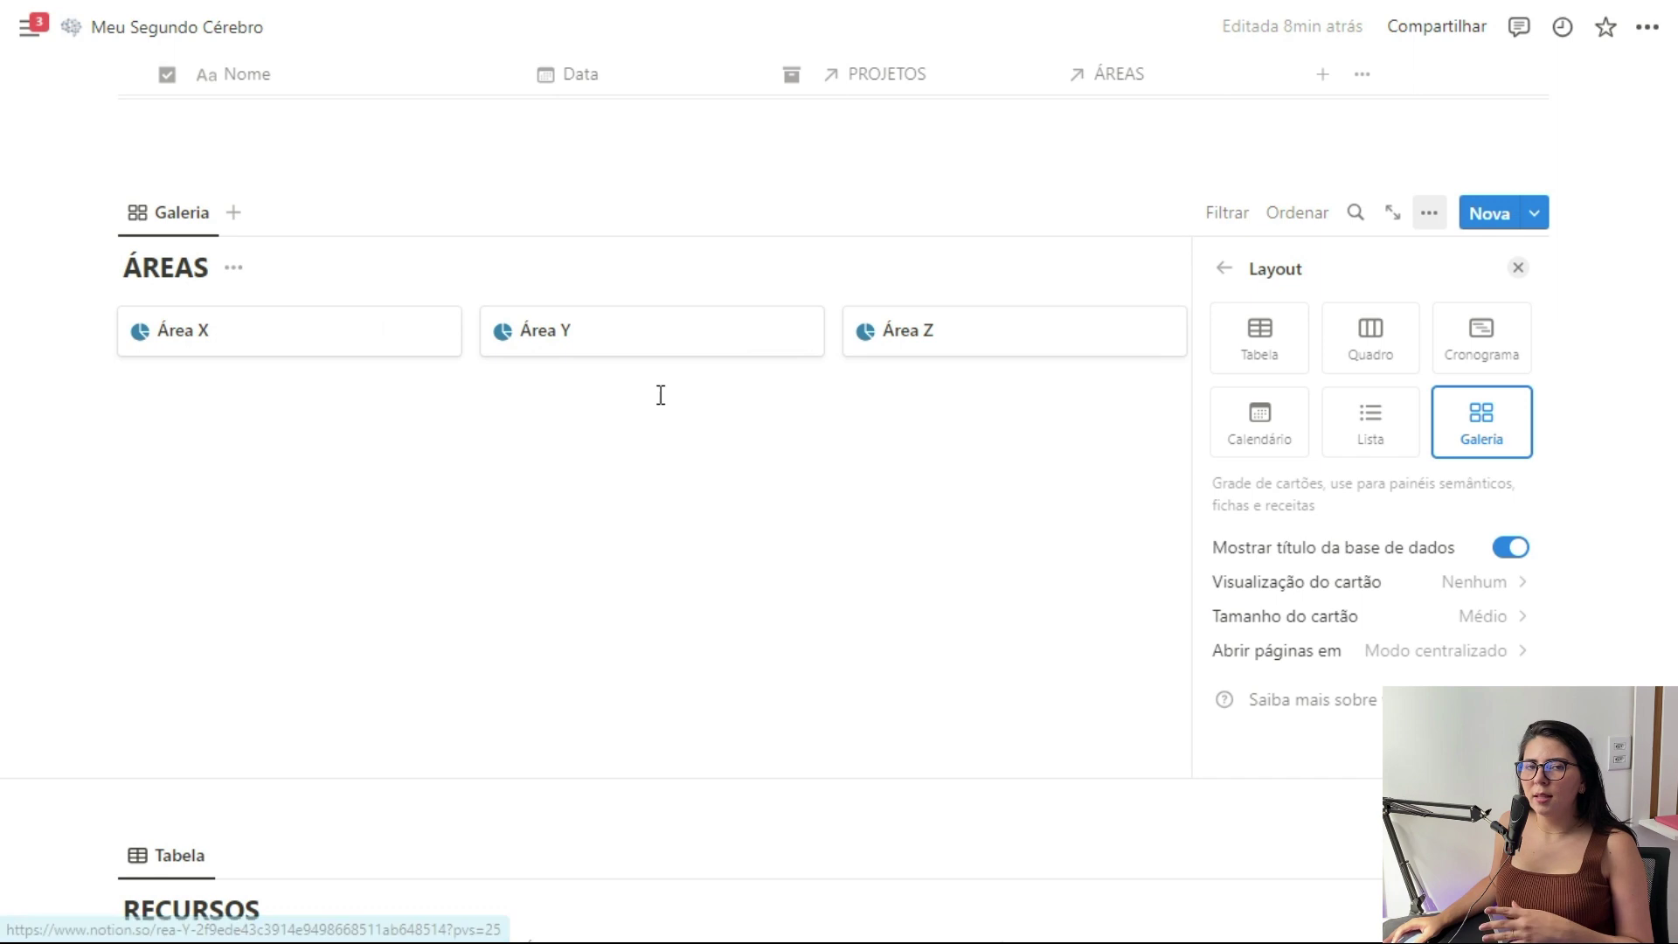
left_click(1263, 341)
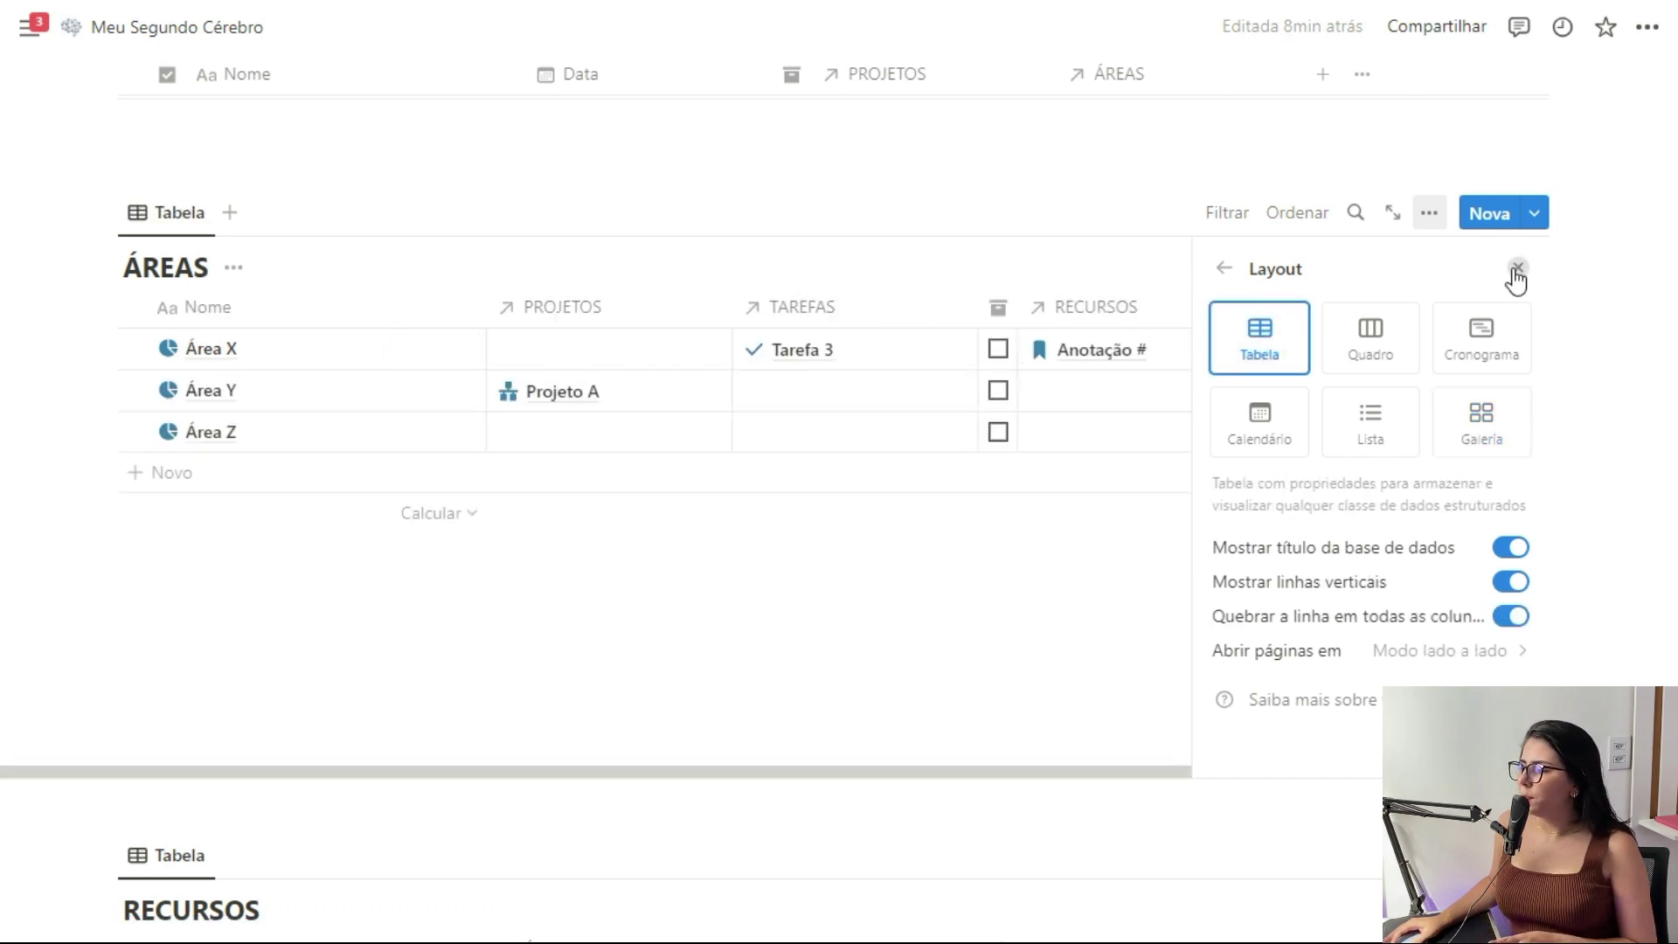
left_click(1517, 269)
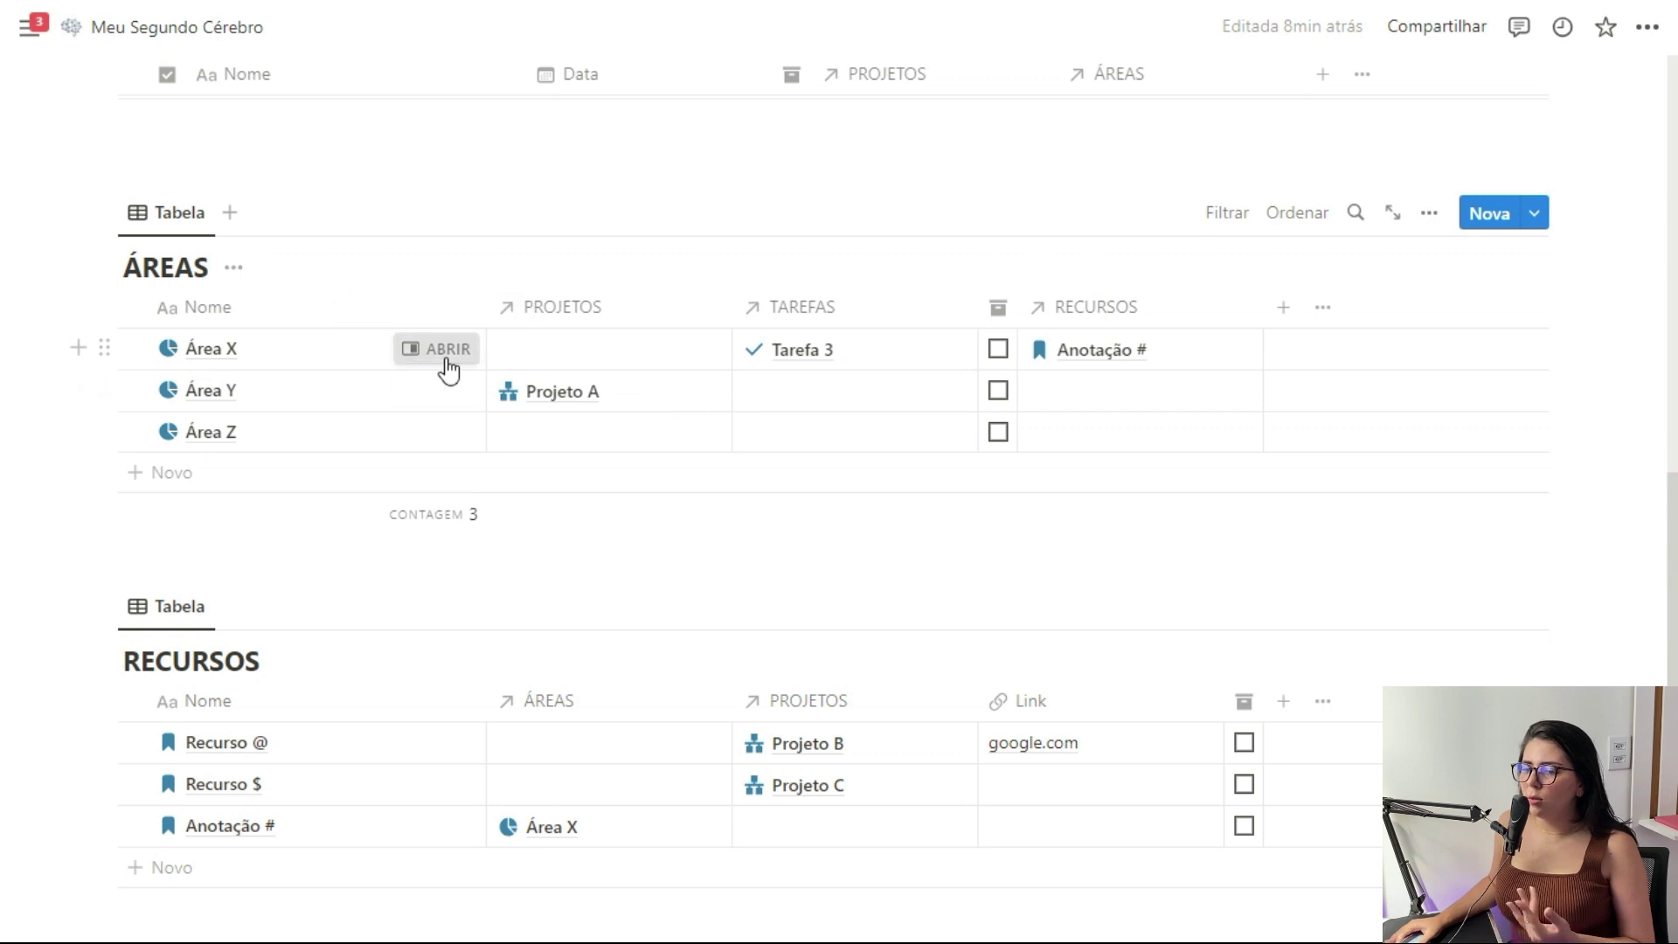
Peek at Área X's page, close it, then open Projeto A in a side panel
left_click(447, 350)
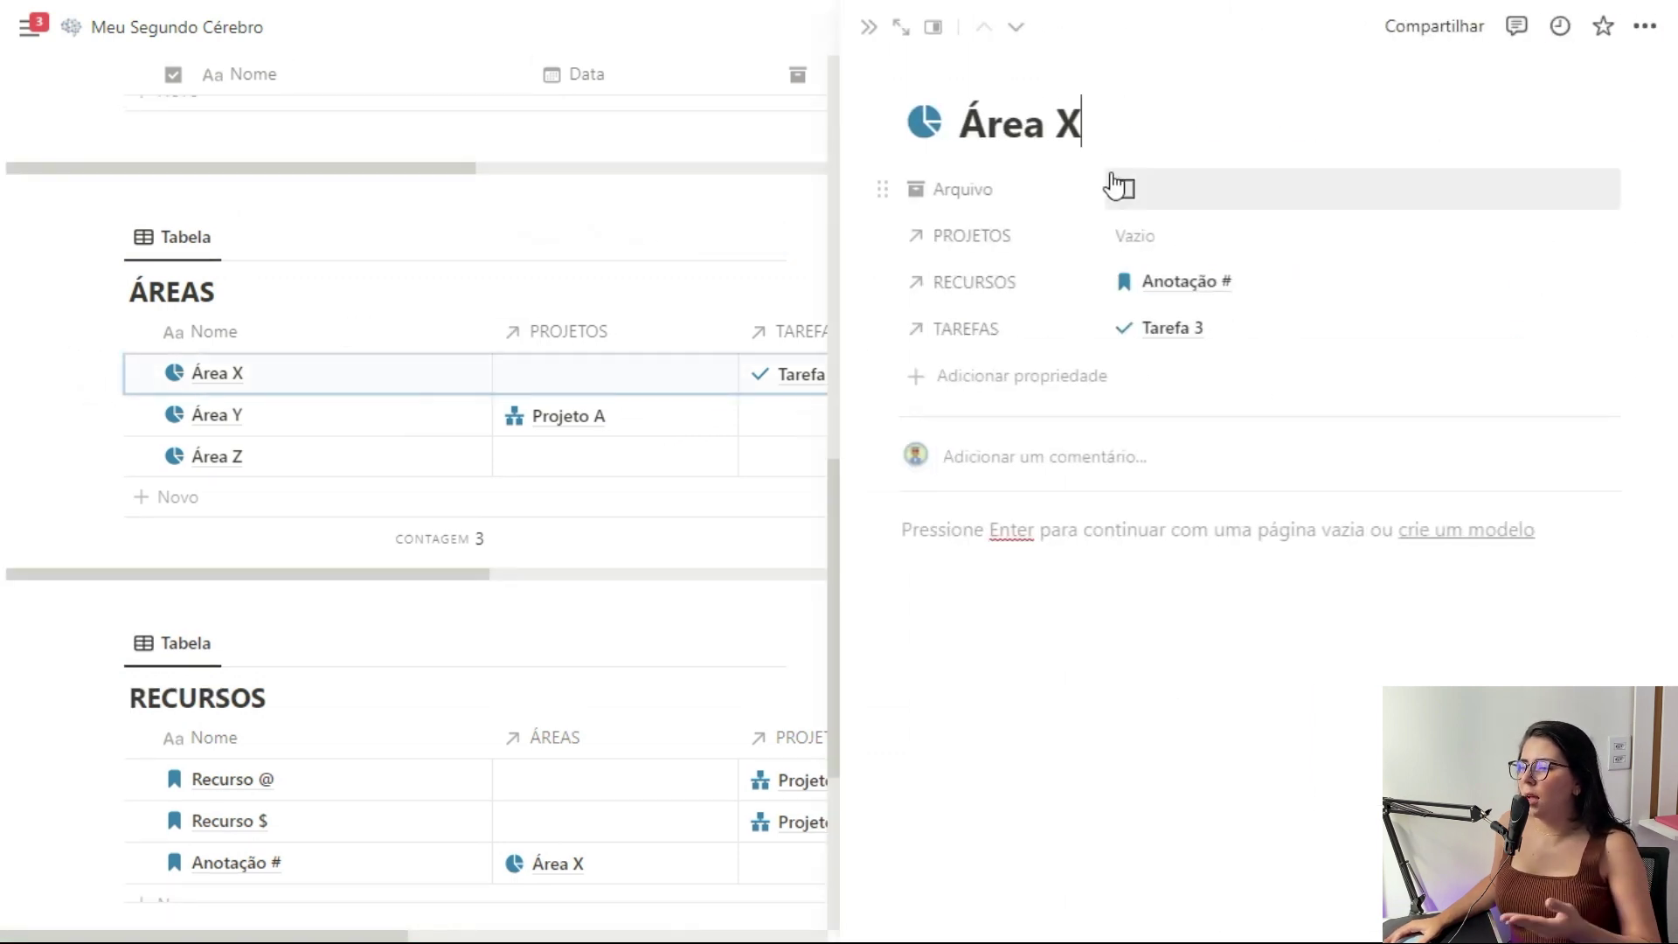
left_click(868, 27)
scroll(443, 400, "up", 10)
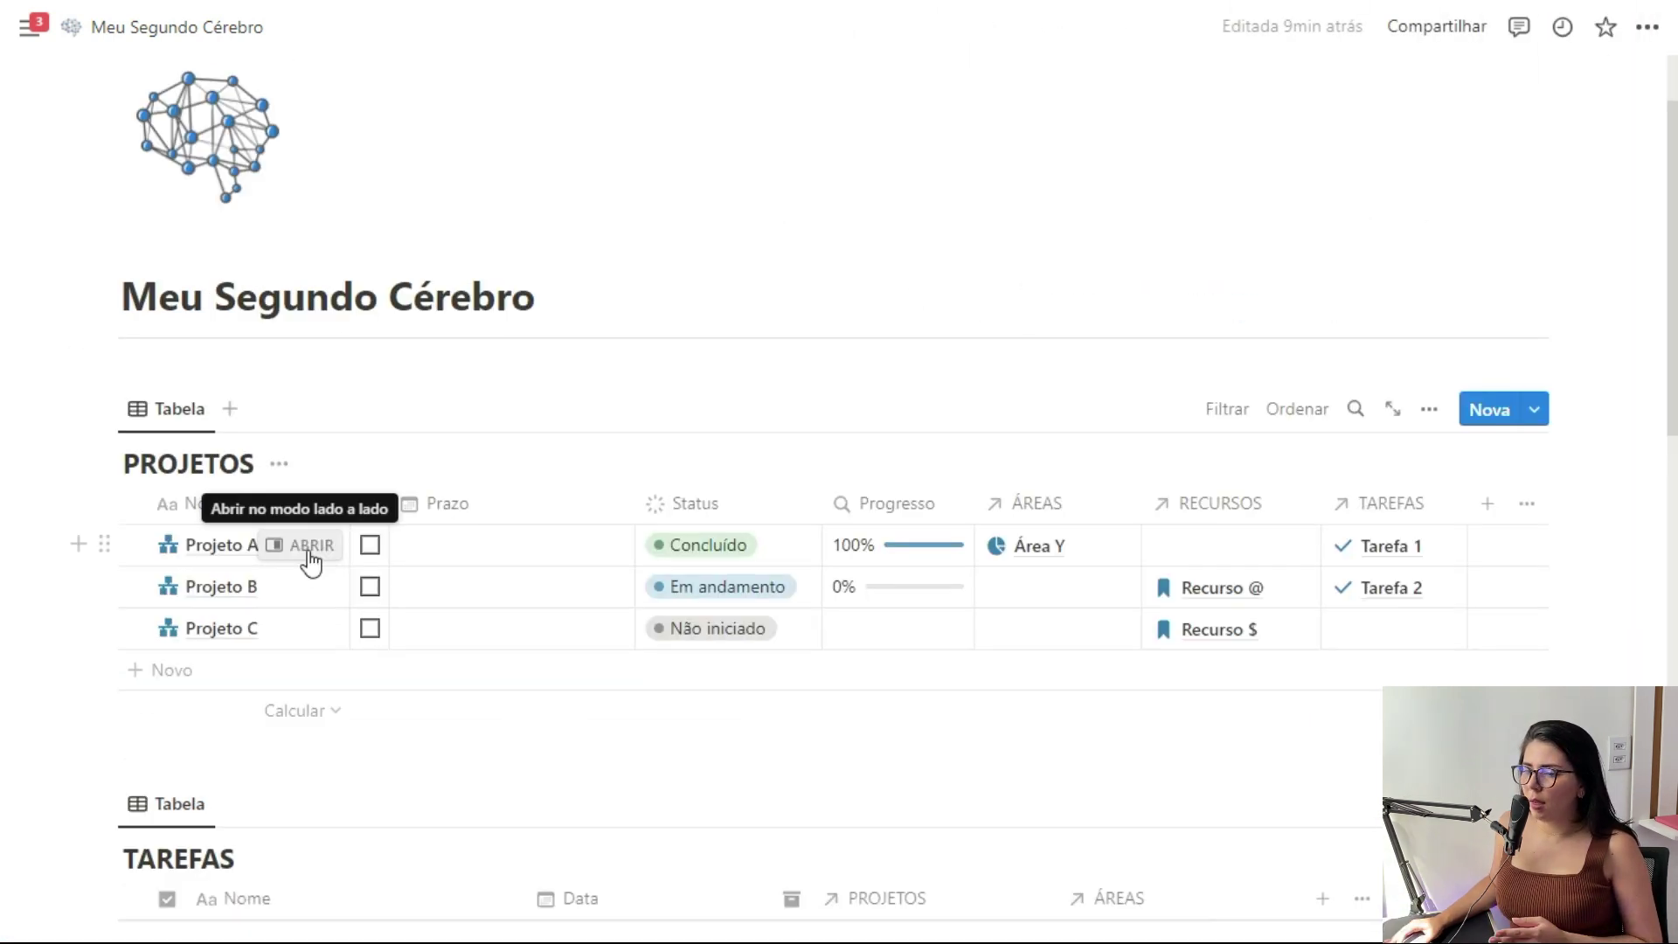
left_click(316, 543)
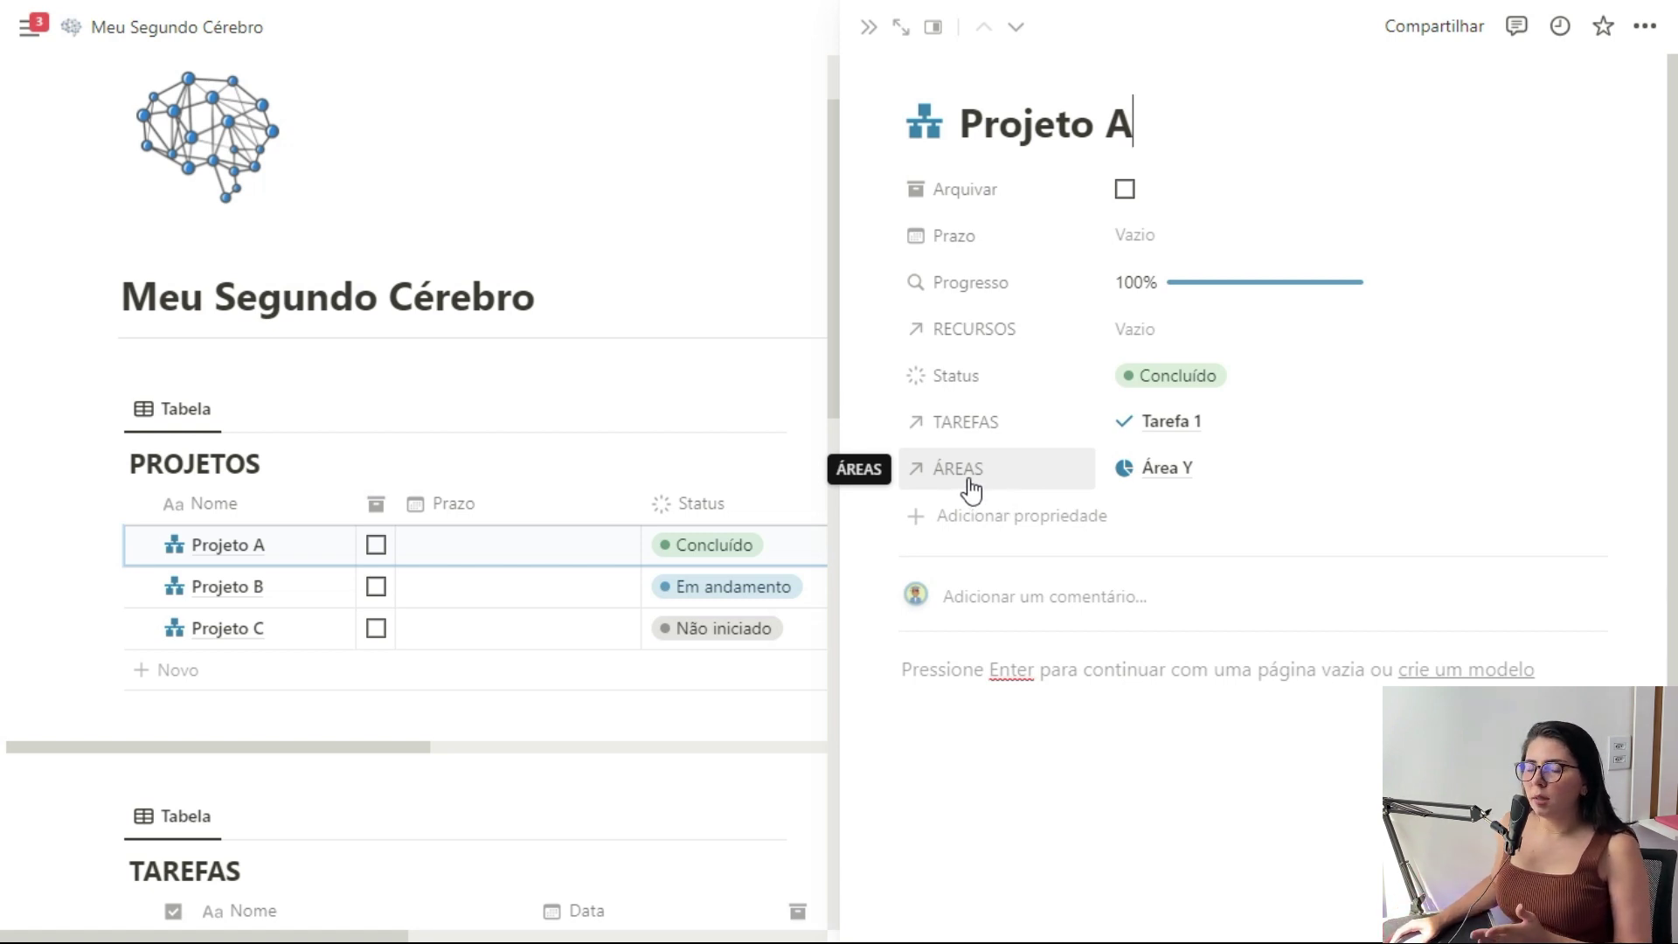
Show Projeto A's TAREFAS, RECURSOS and ÁREAS relations as page sections
left_click(884, 423)
mouse_move(994, 472)
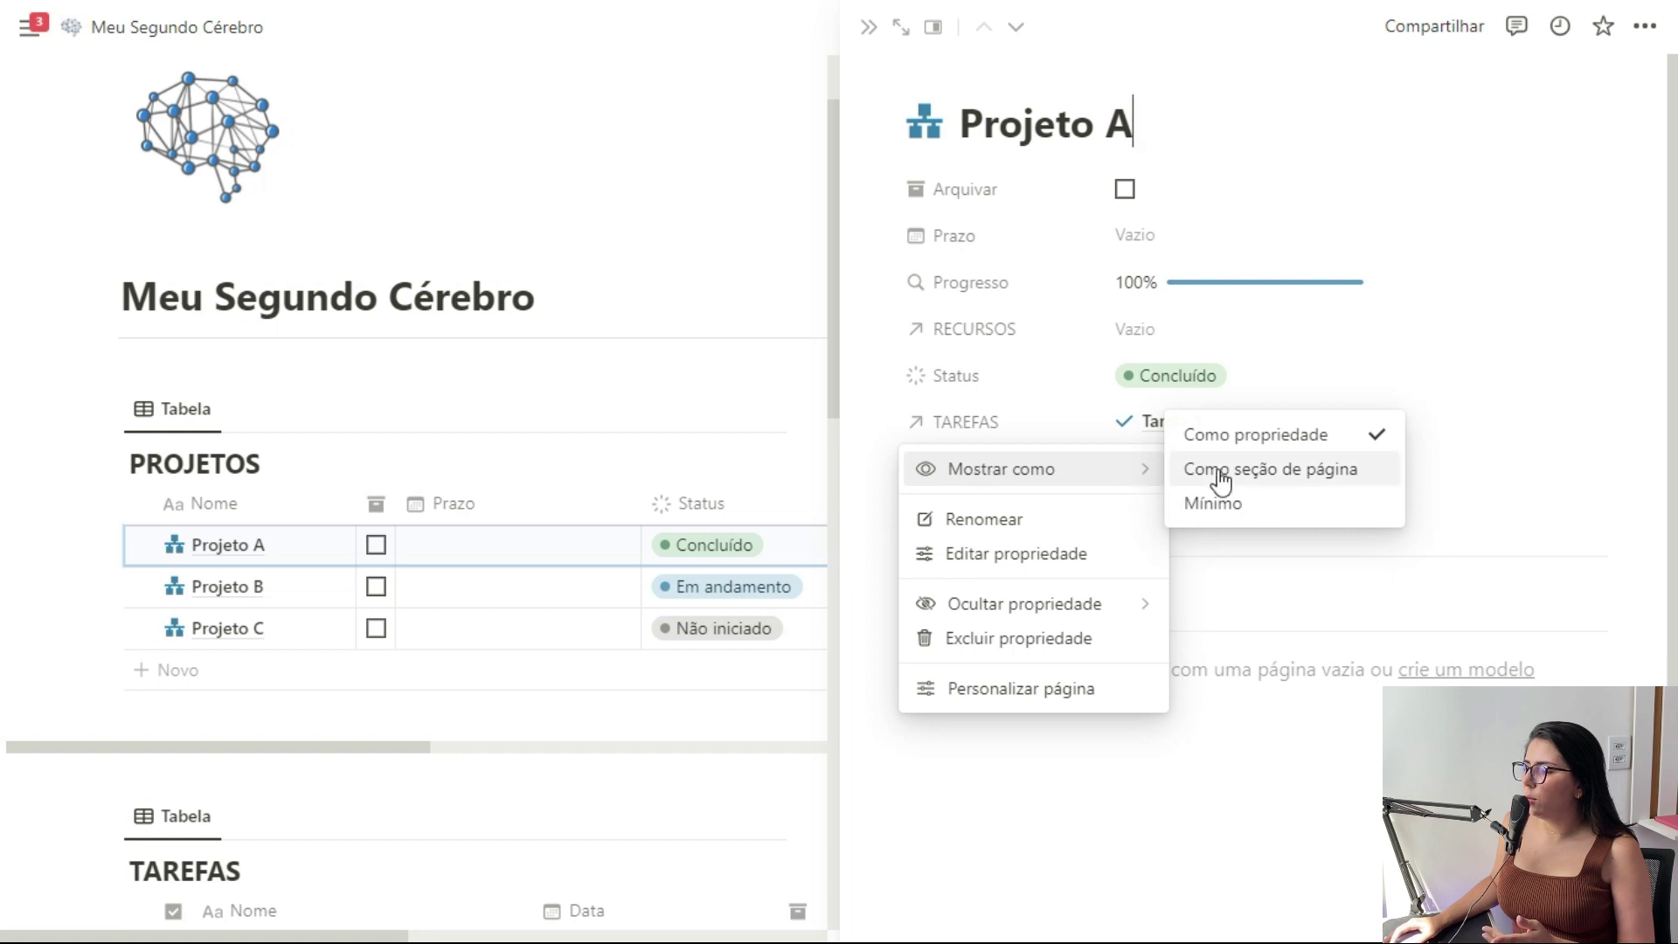
left_click(1286, 477)
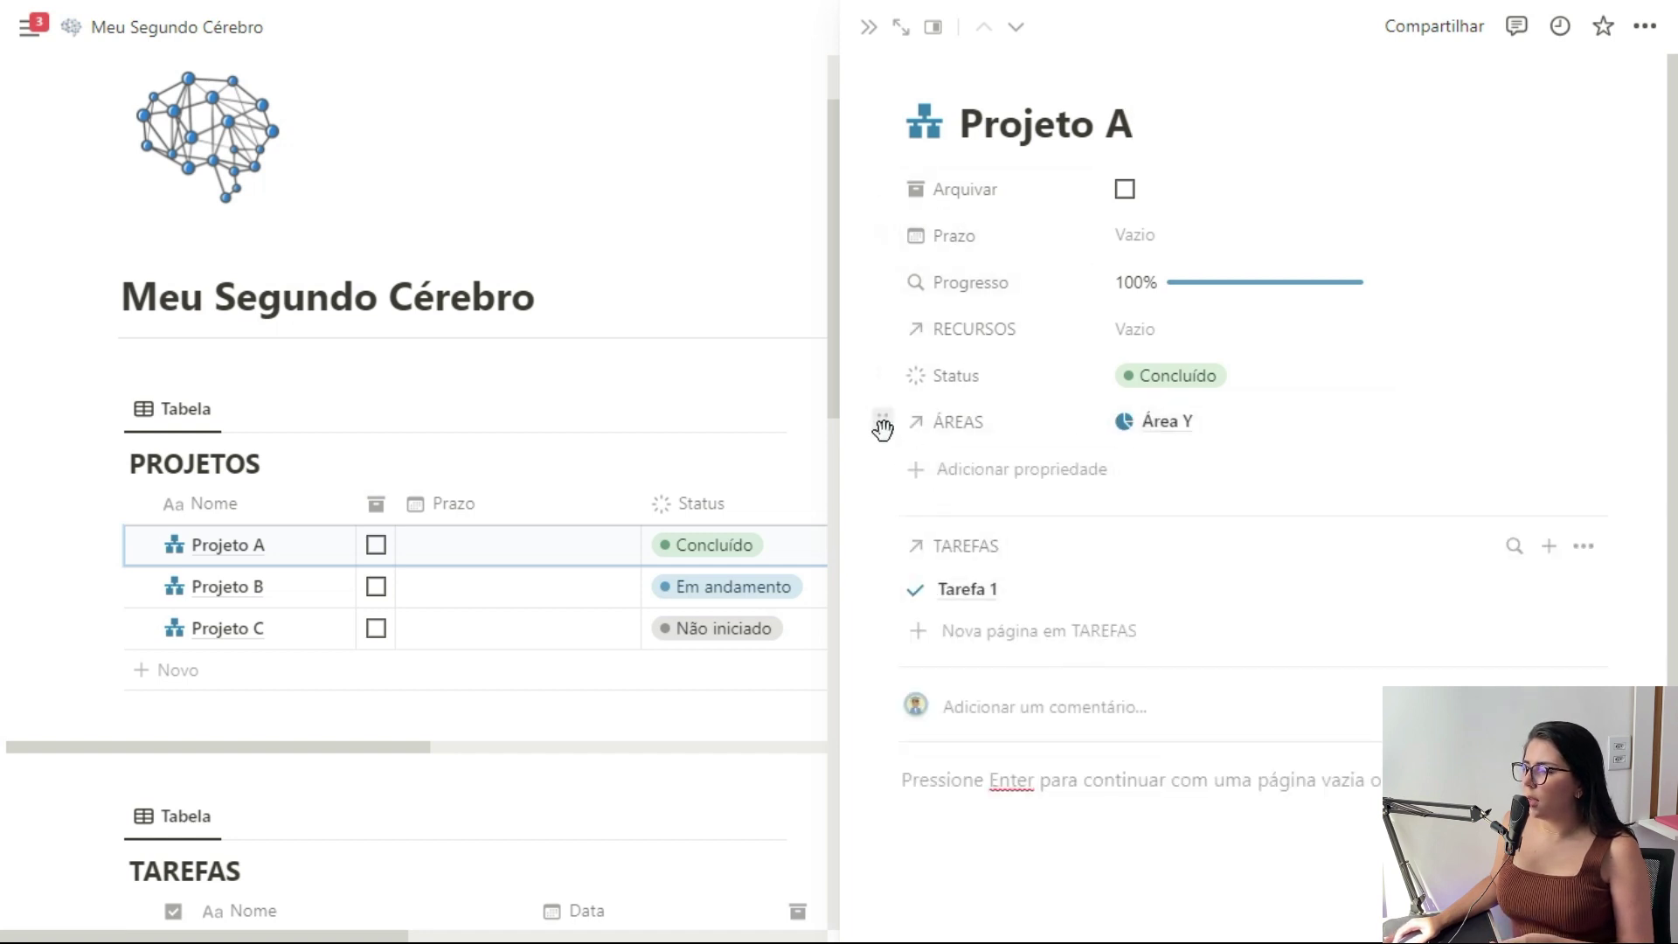
left_click(883, 330)
mouse_move(1007, 384)
left_click(1215, 386)
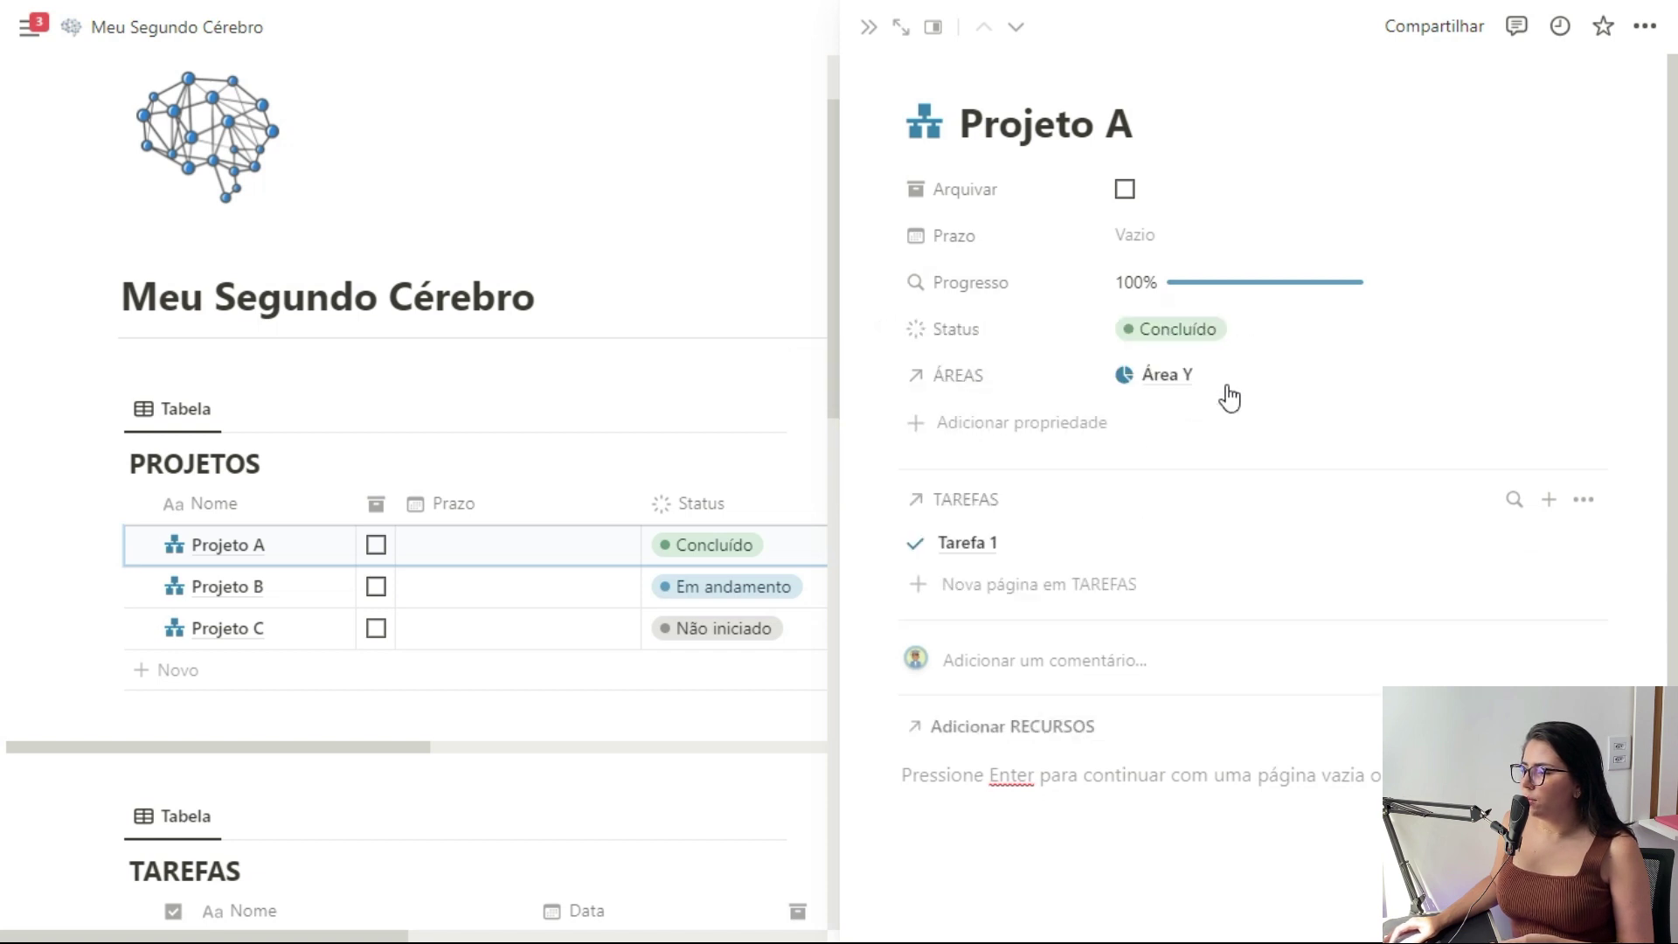
mouse_move(993, 438)
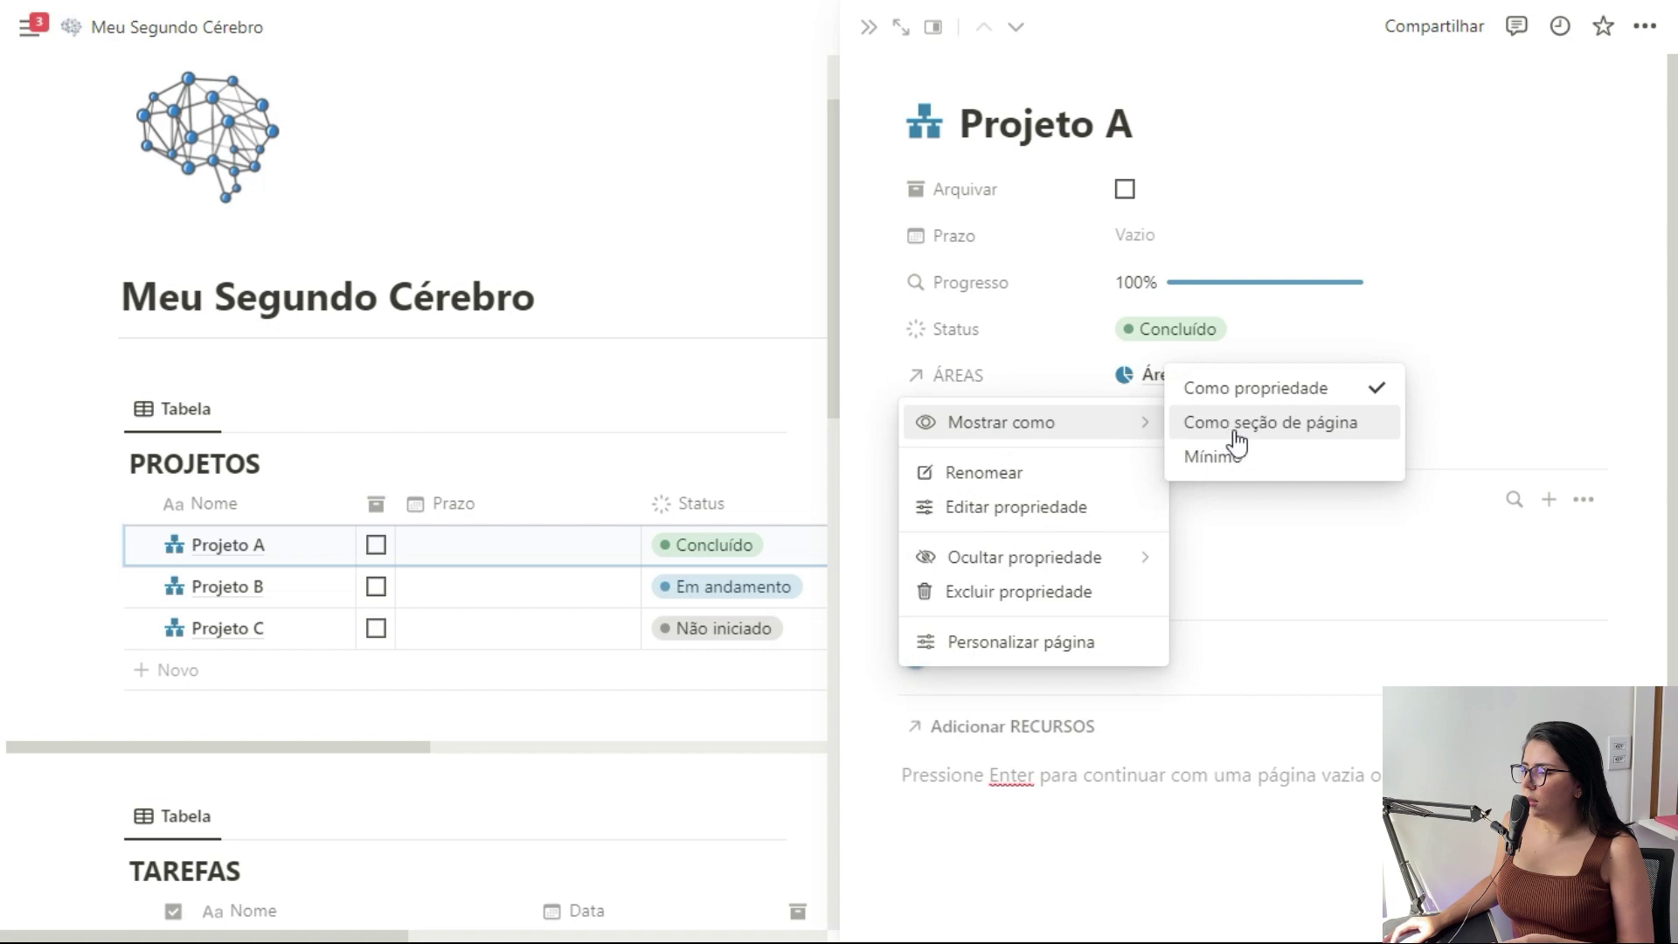
left_click(1252, 428)
Close the Projeto A preview and set Anotação #'s PROJETOS relation to Projeto A
scroll(1281, 395, "down", 2)
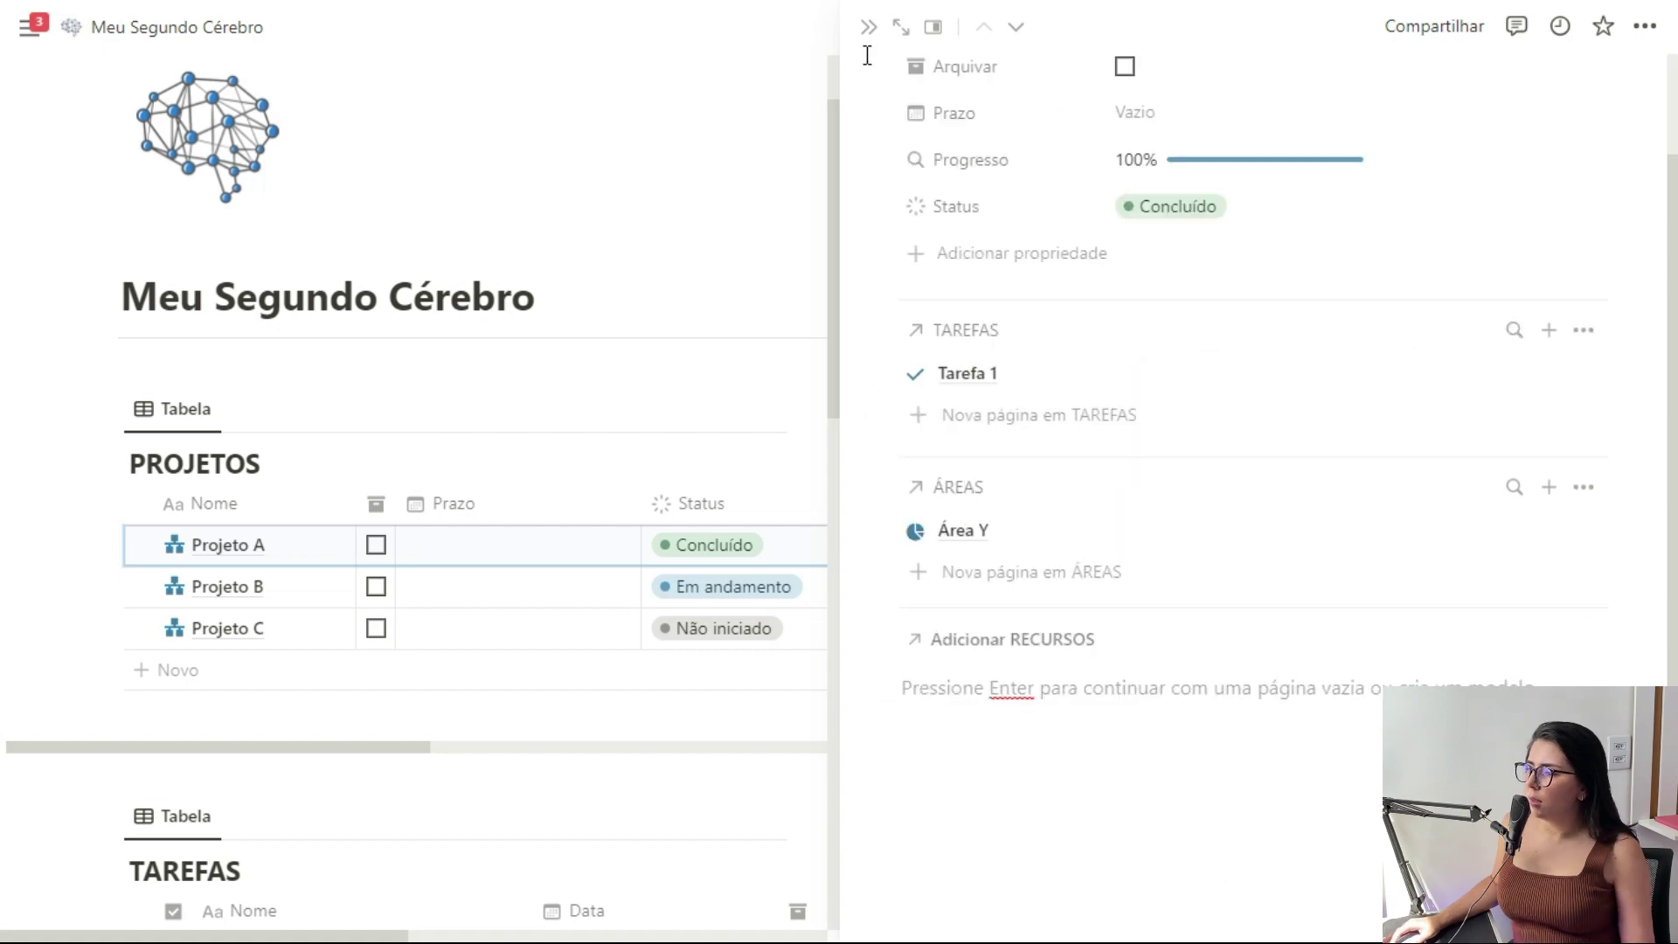
left_click(868, 35)
scroll(461, 554, "down", 10)
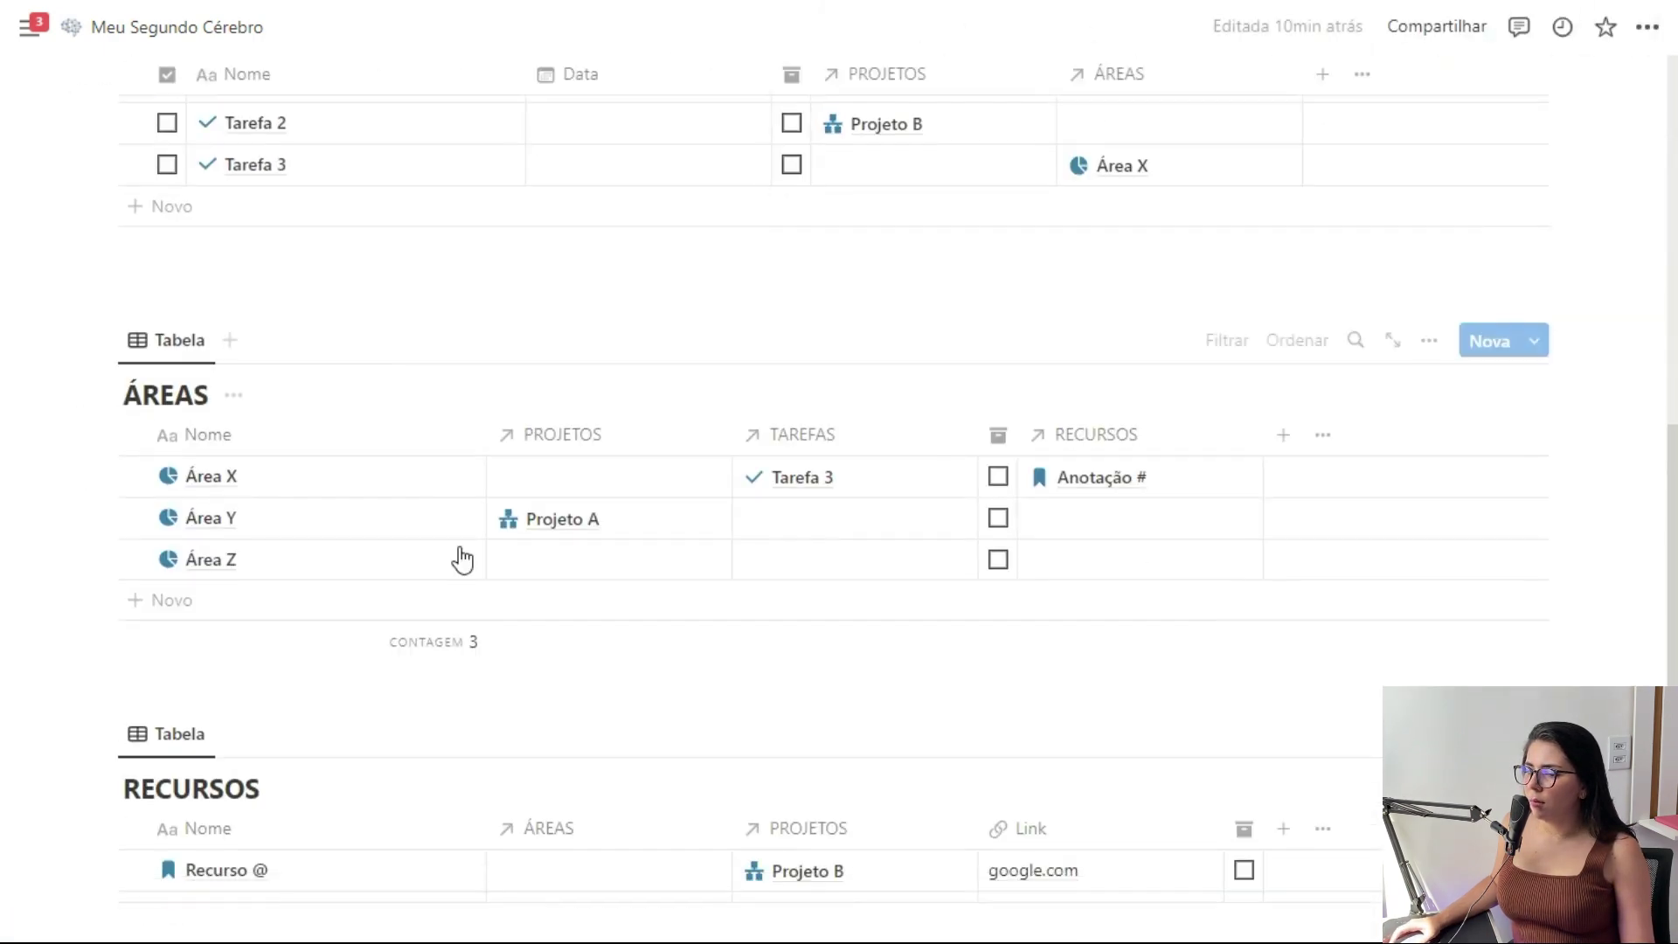
left_click(870, 724)
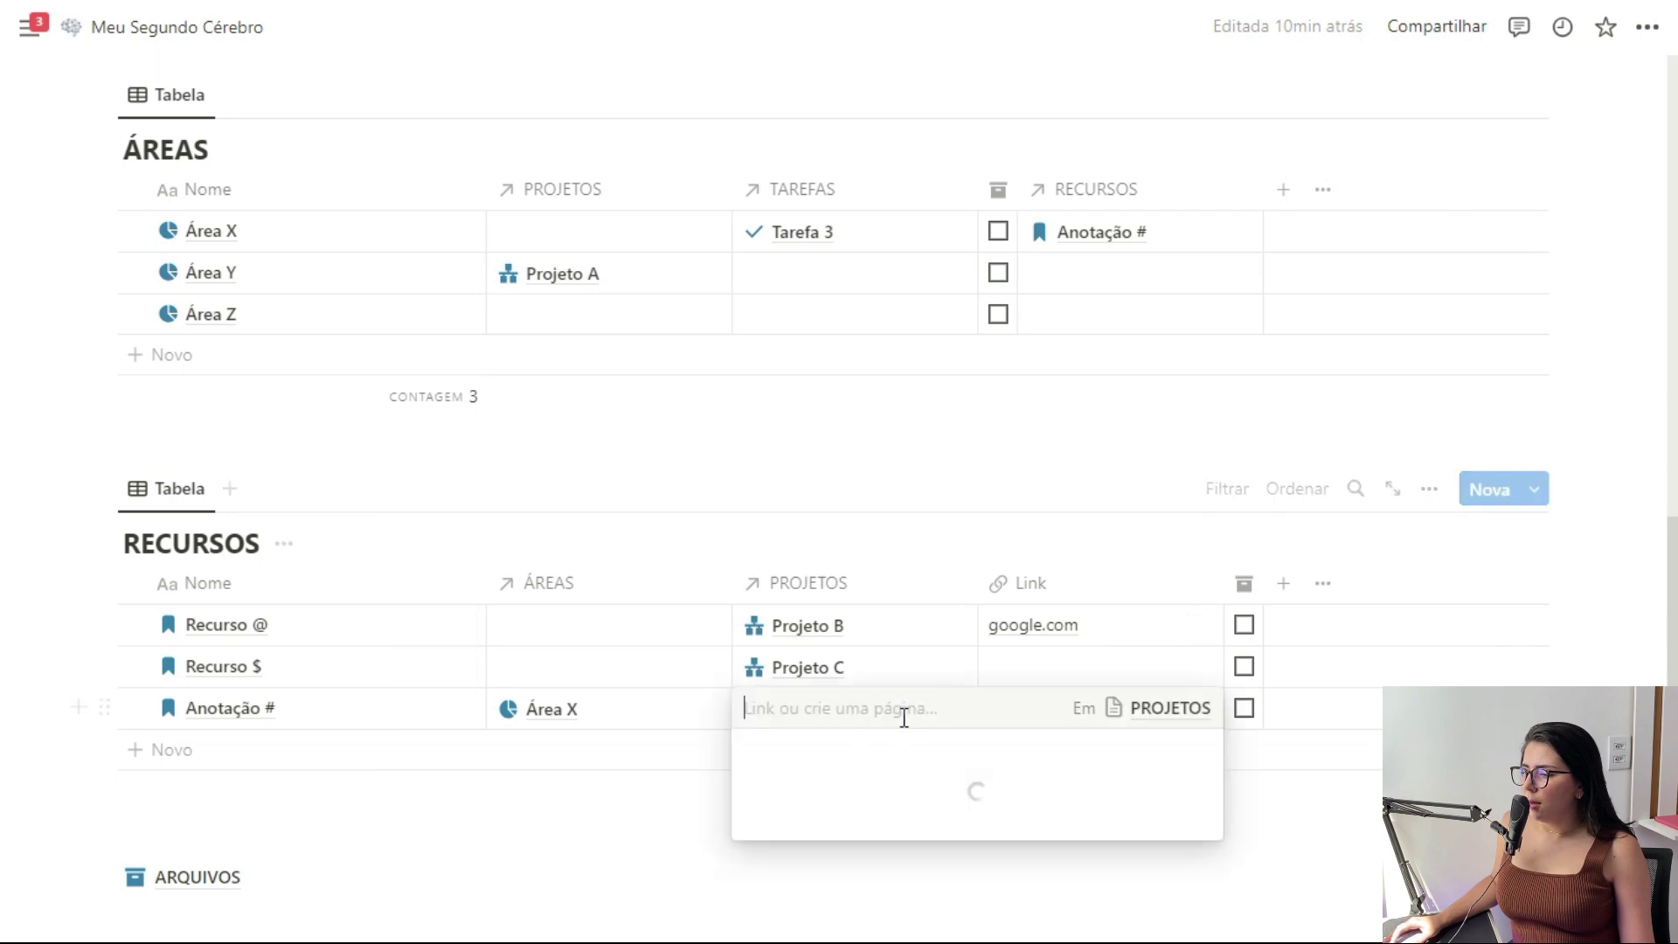
left_click(798, 791)
key("Escape")
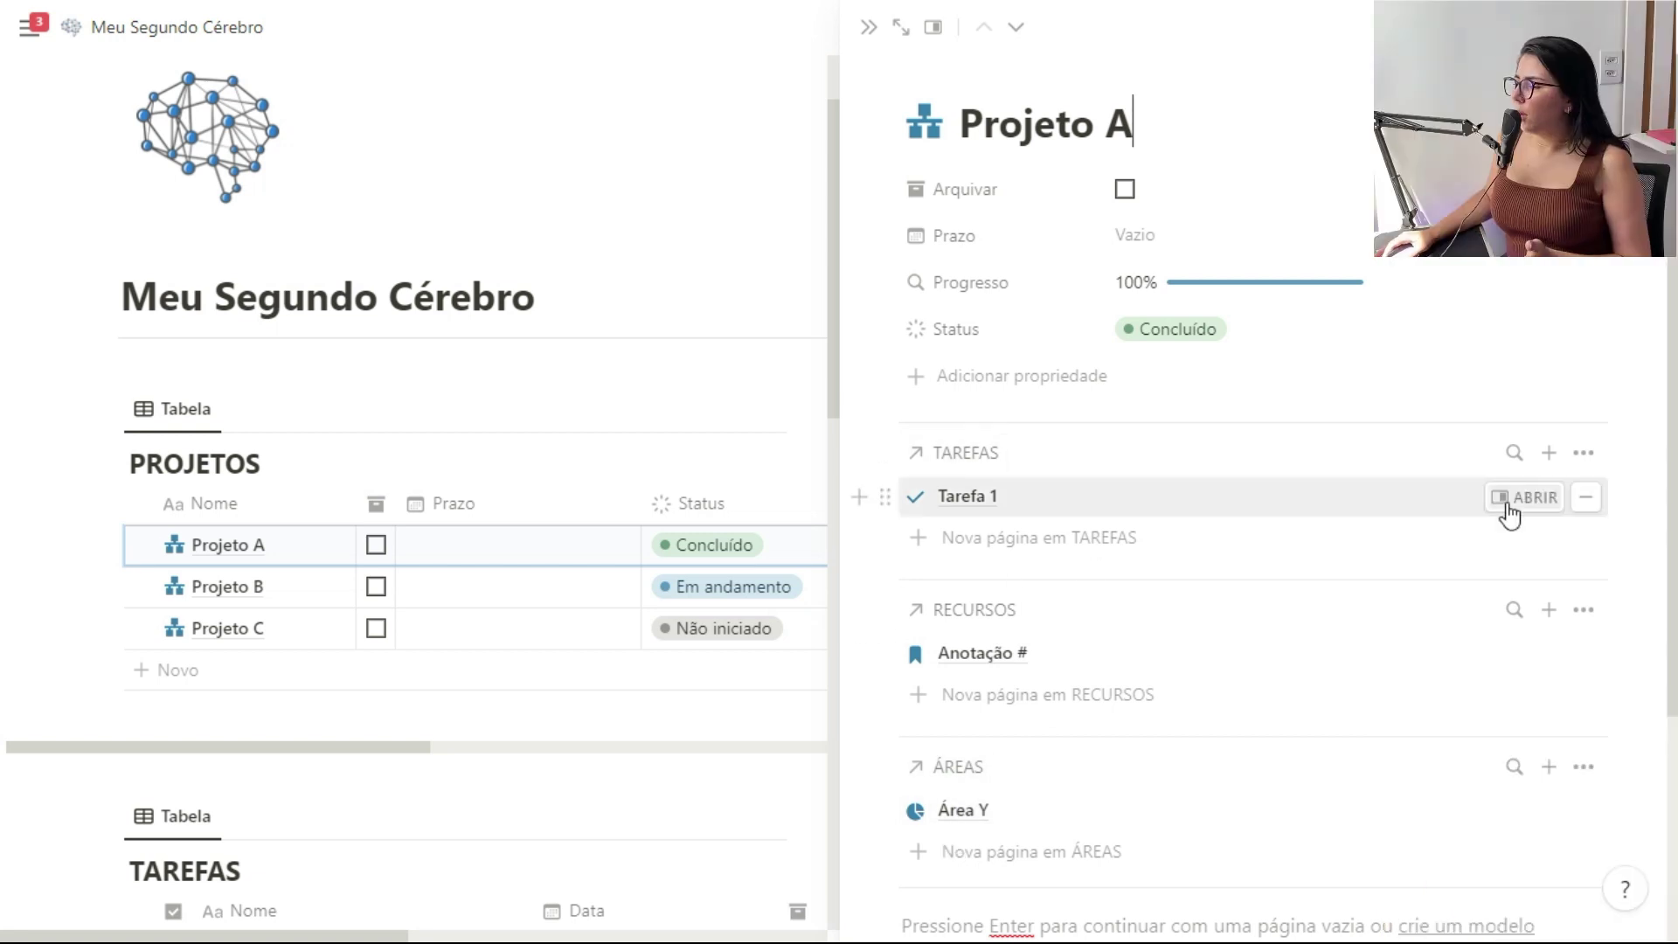
Show each task's Status checkbox before its name in Projeto A's task list, unticking Tarefa 1
left_click(1584, 455)
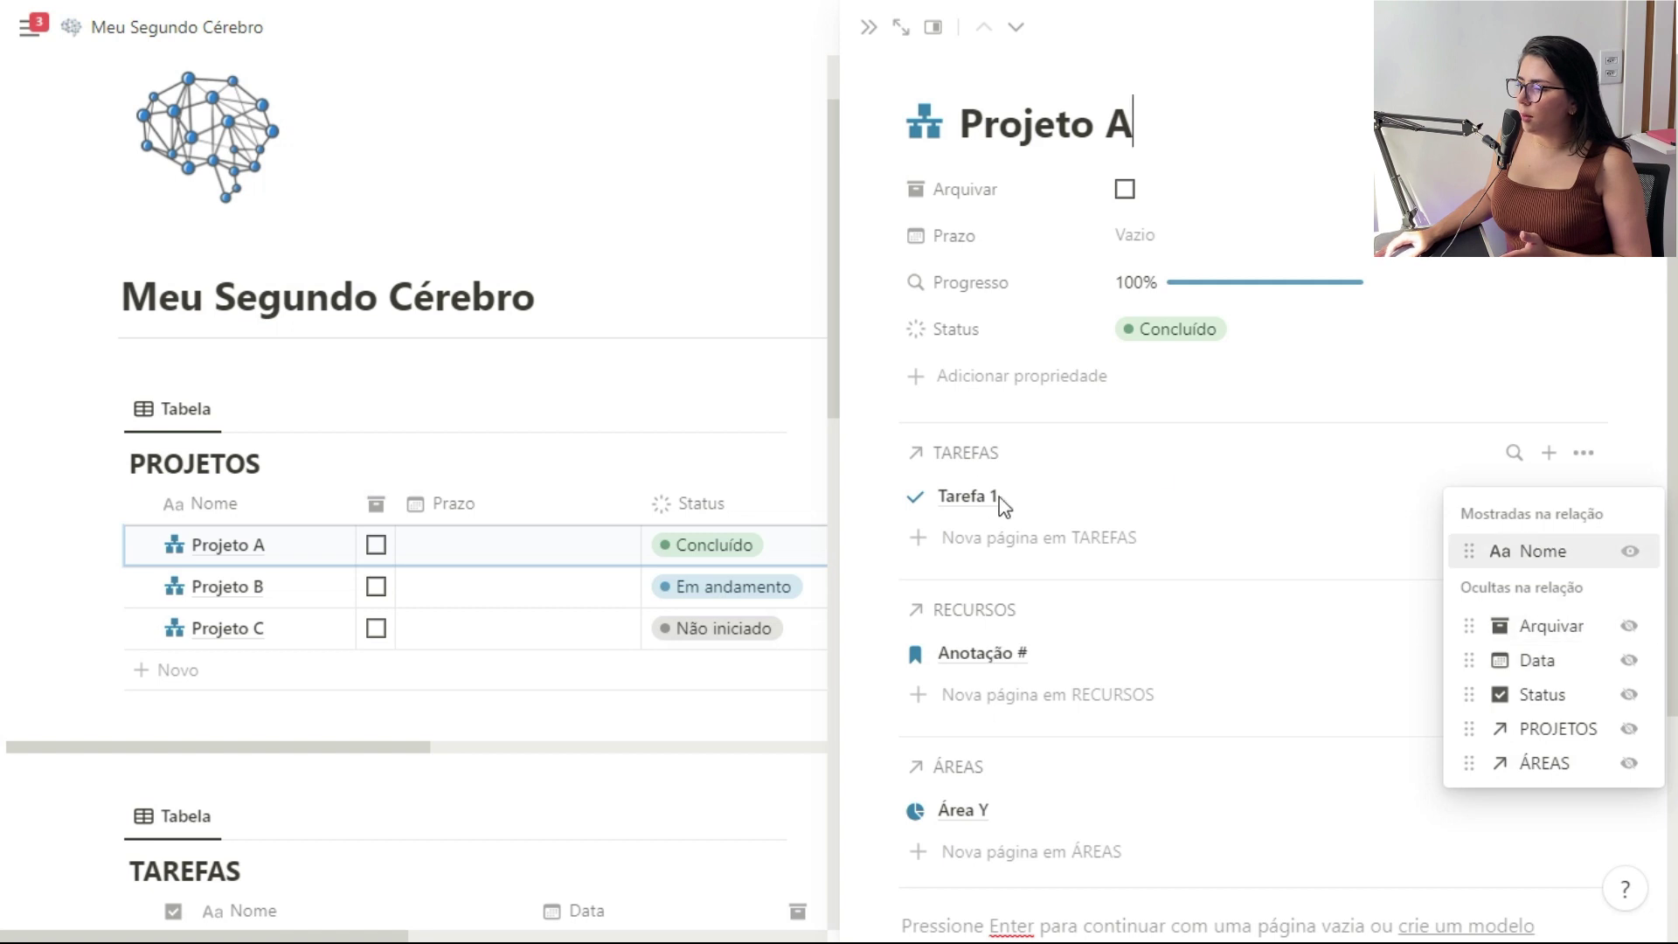
left_click(1629, 696)
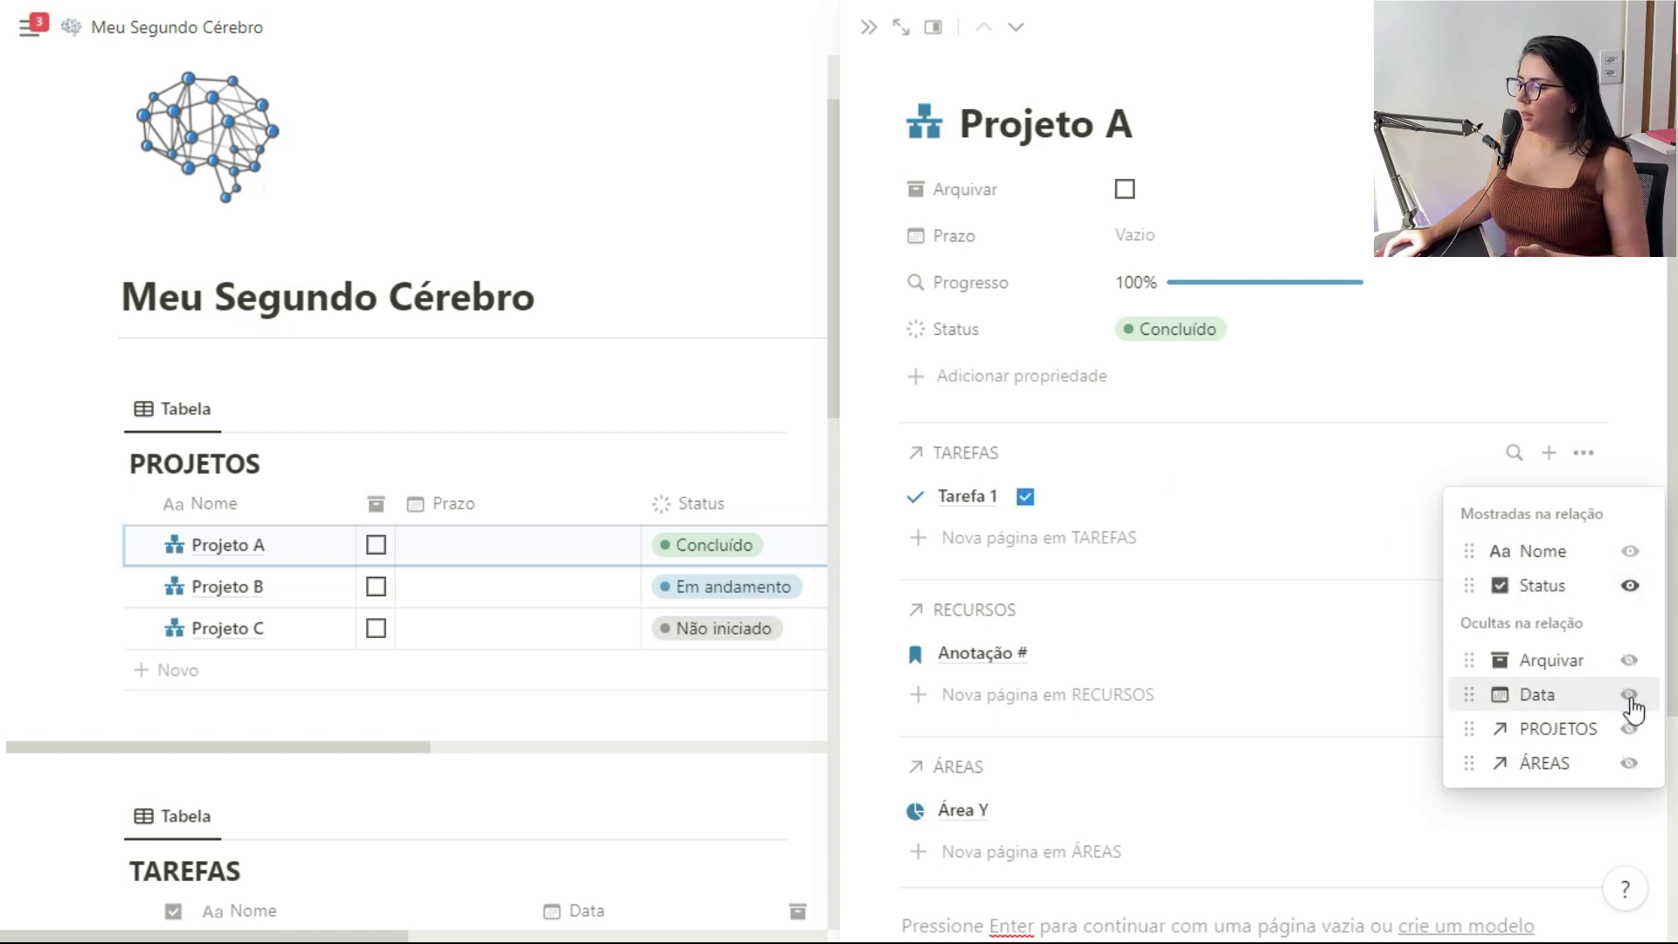
left_click_drag(1470, 584, 1461, 543)
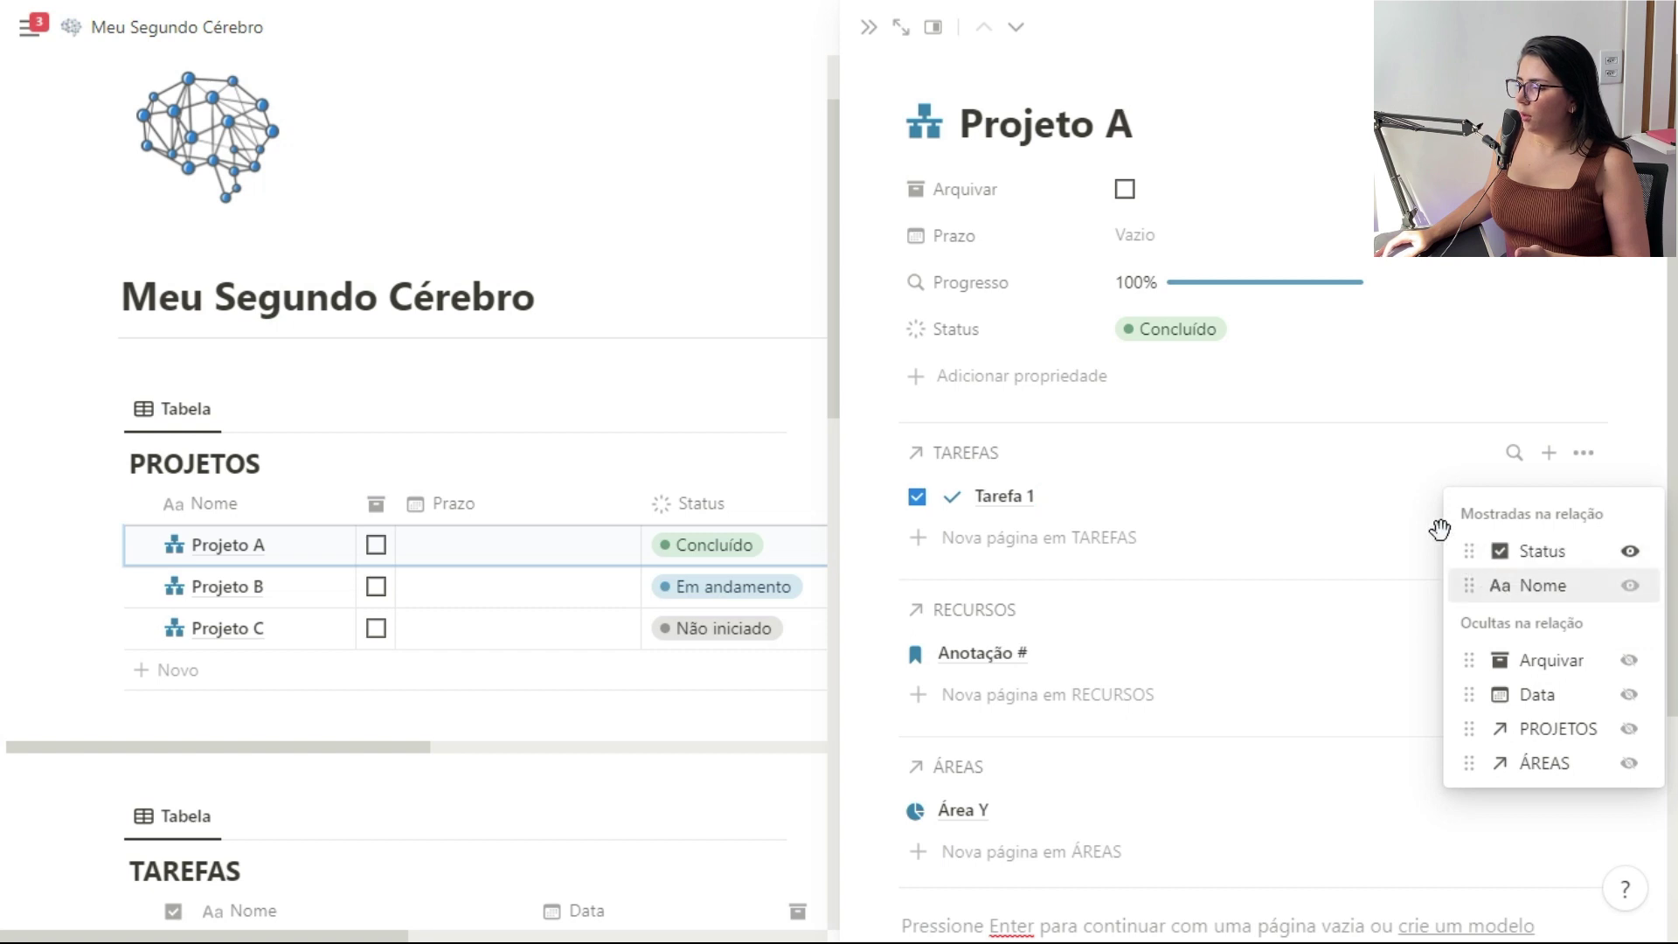
left_click(917, 496)
left_click(917, 497)
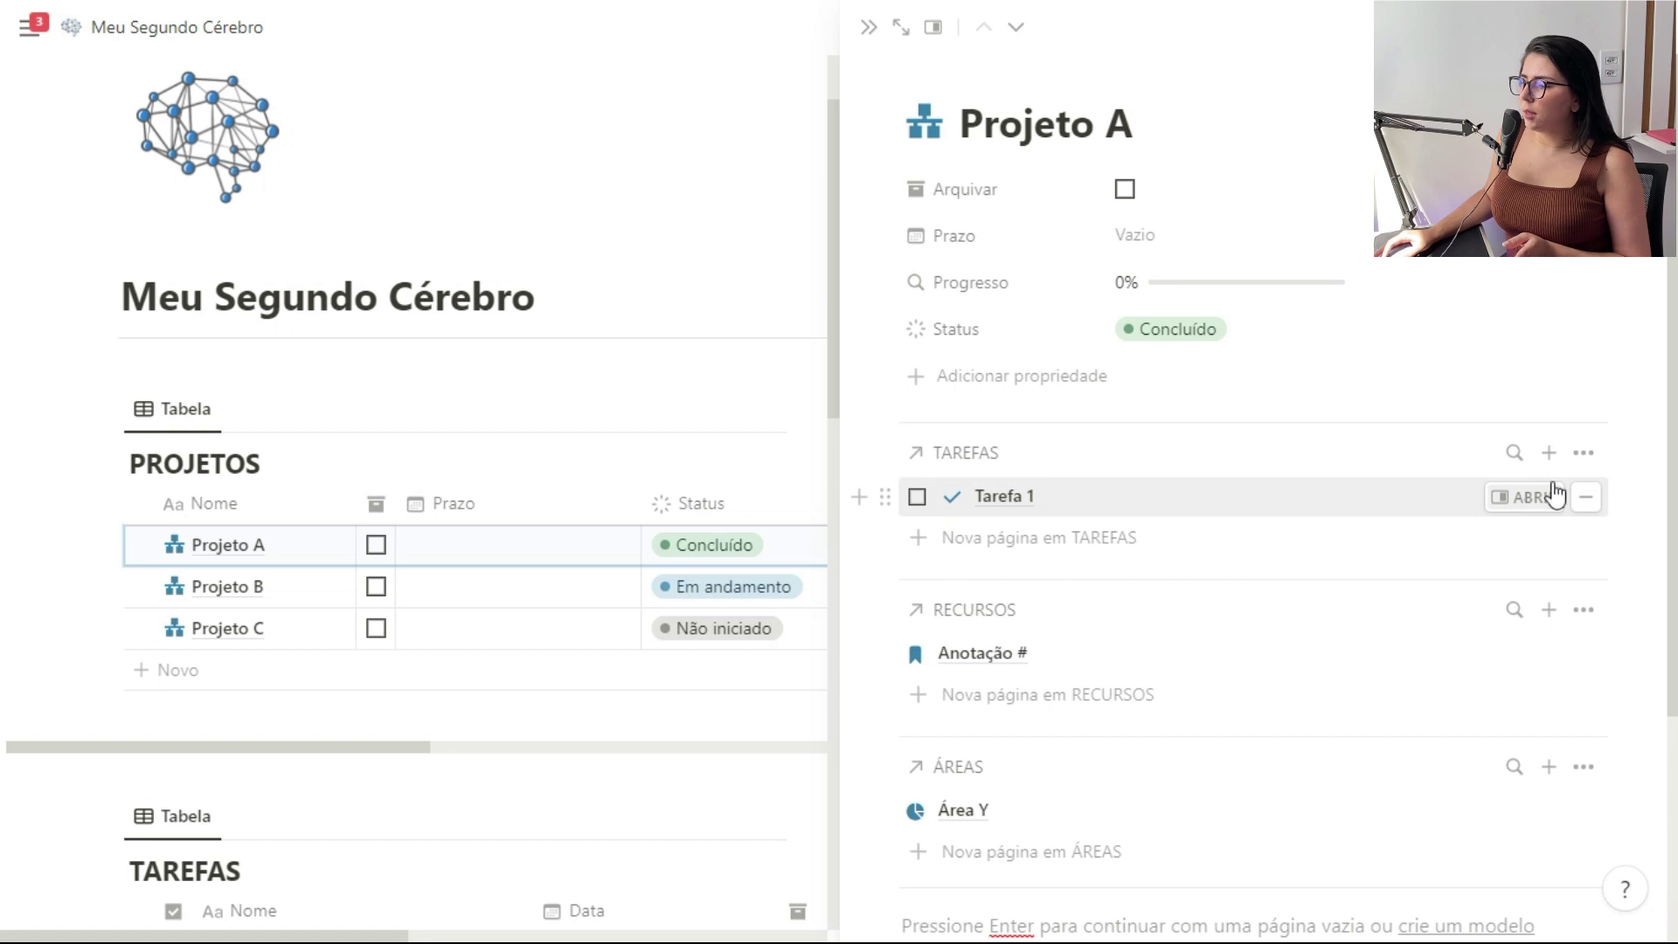
Show task dates, date Tarefa 1 16 August 2023, and tick it done again
left_click(1584, 453)
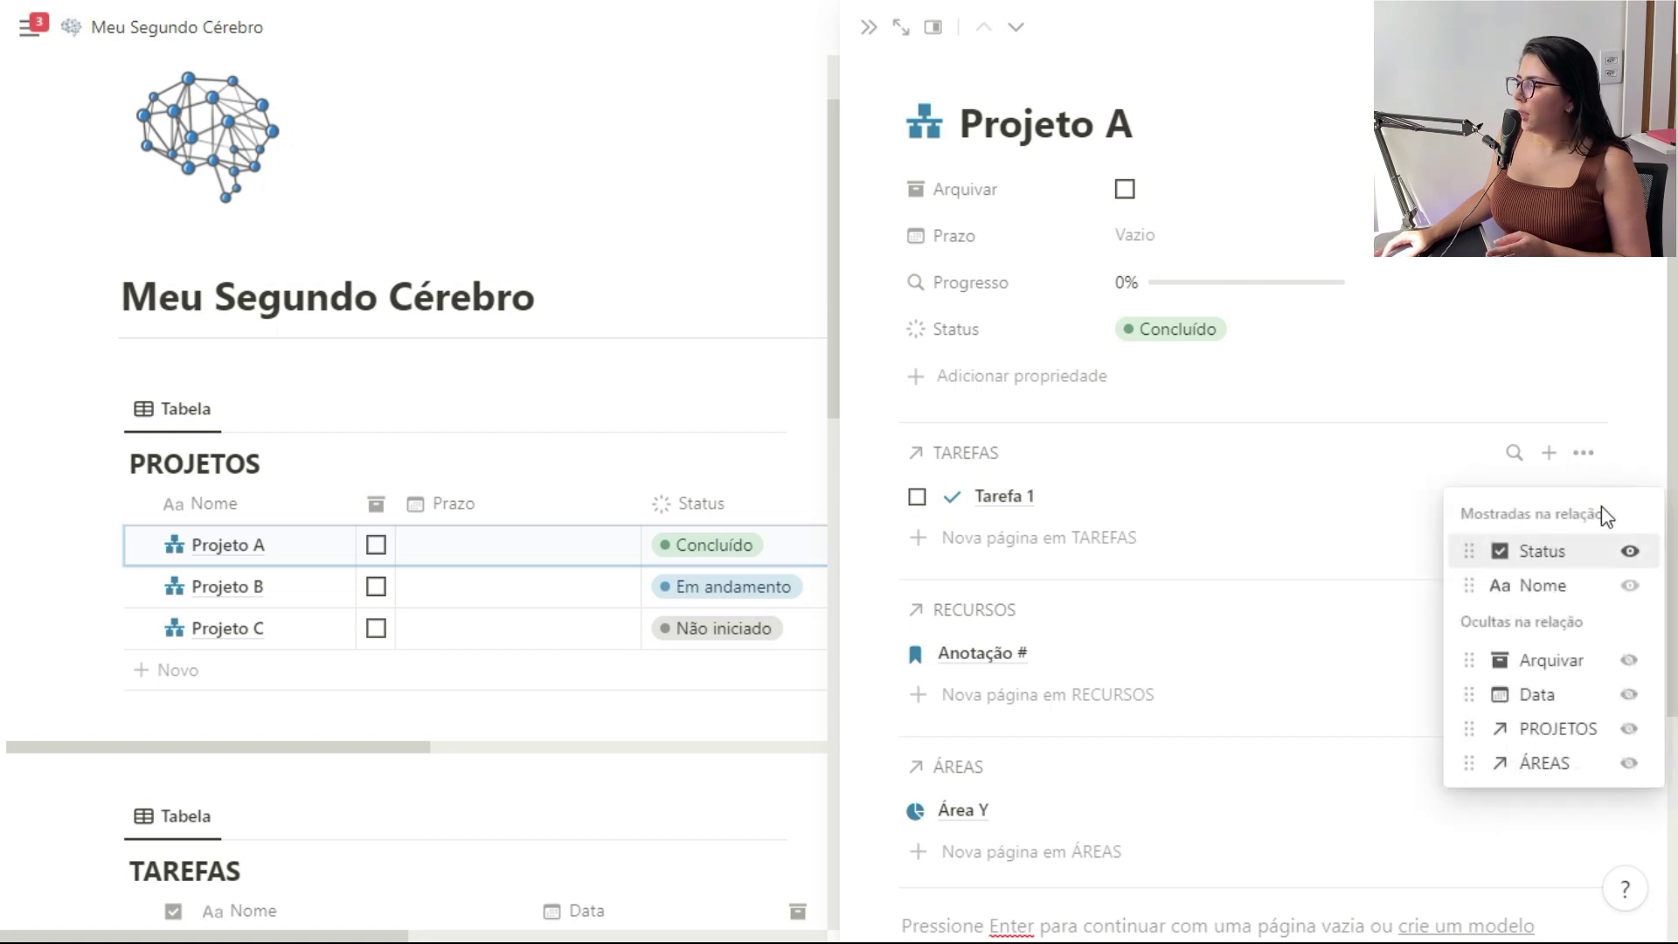
left_click(1629, 695)
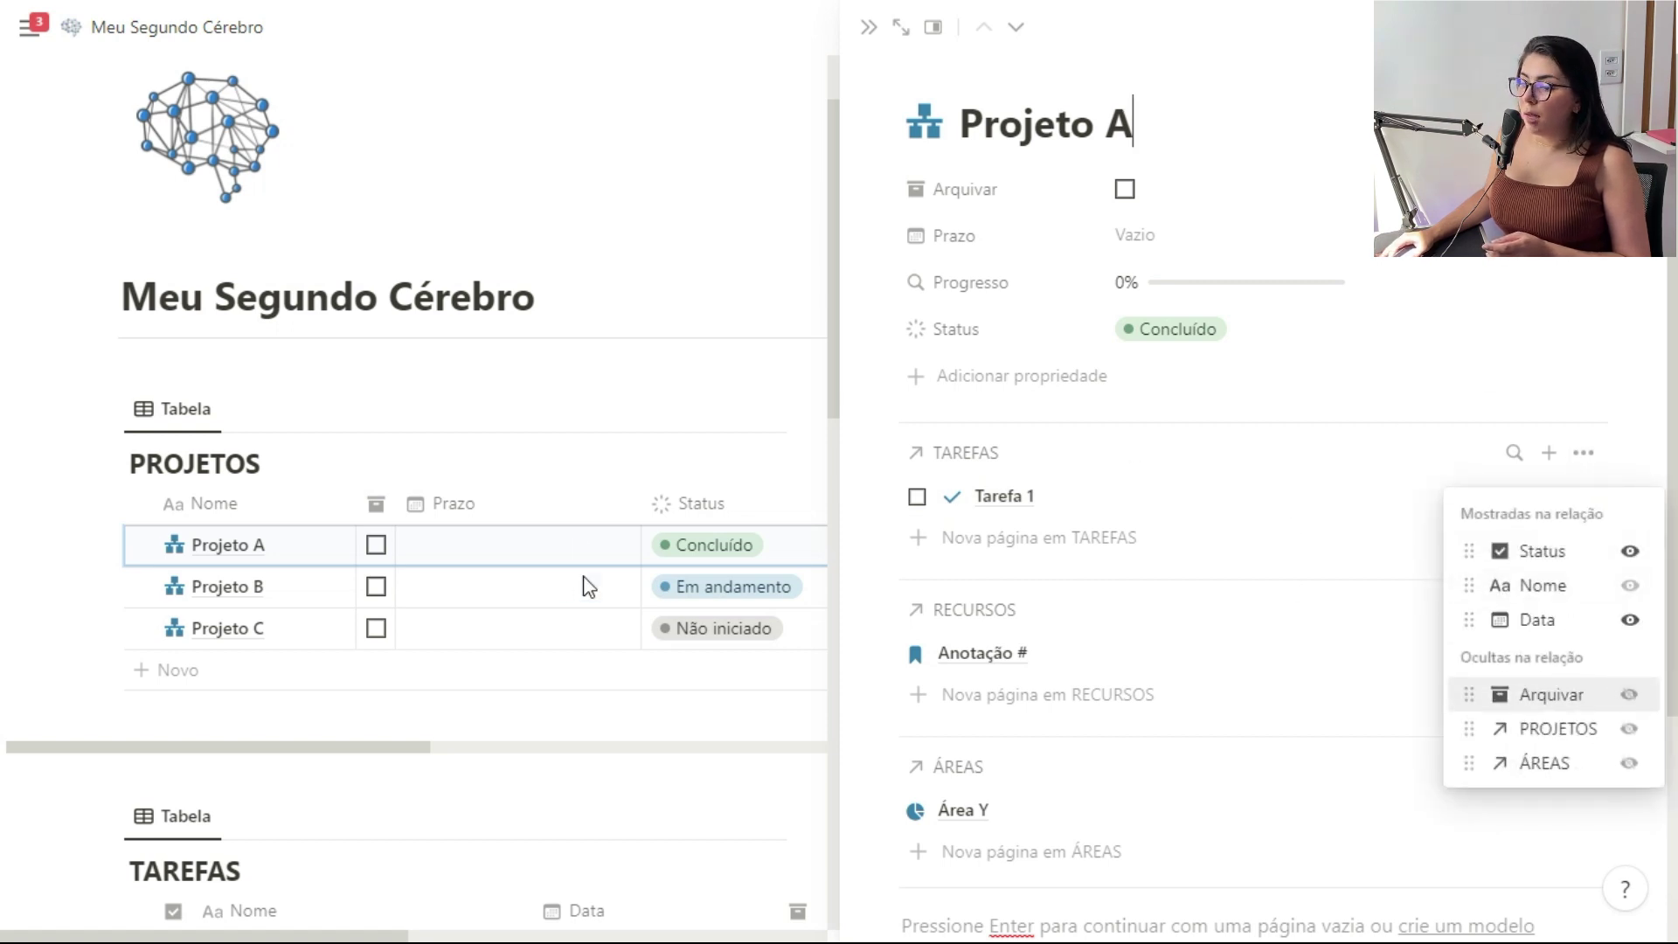
left_click(1311, 505)
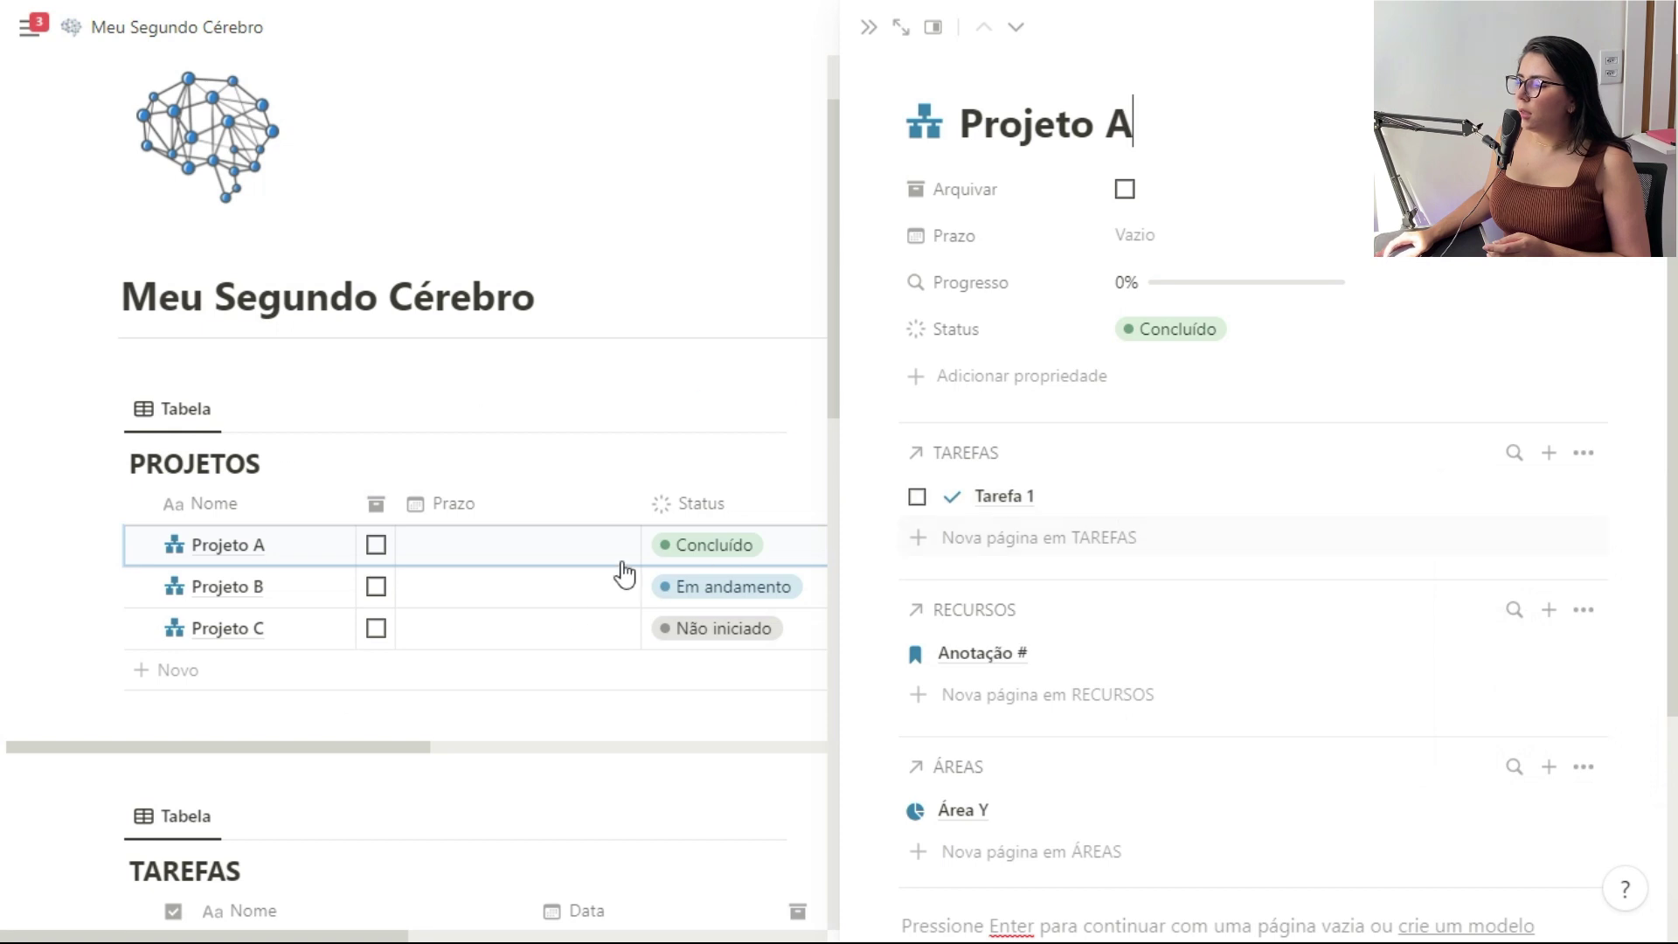
scroll(586, 612, "down", 5)
left_click(630, 463)
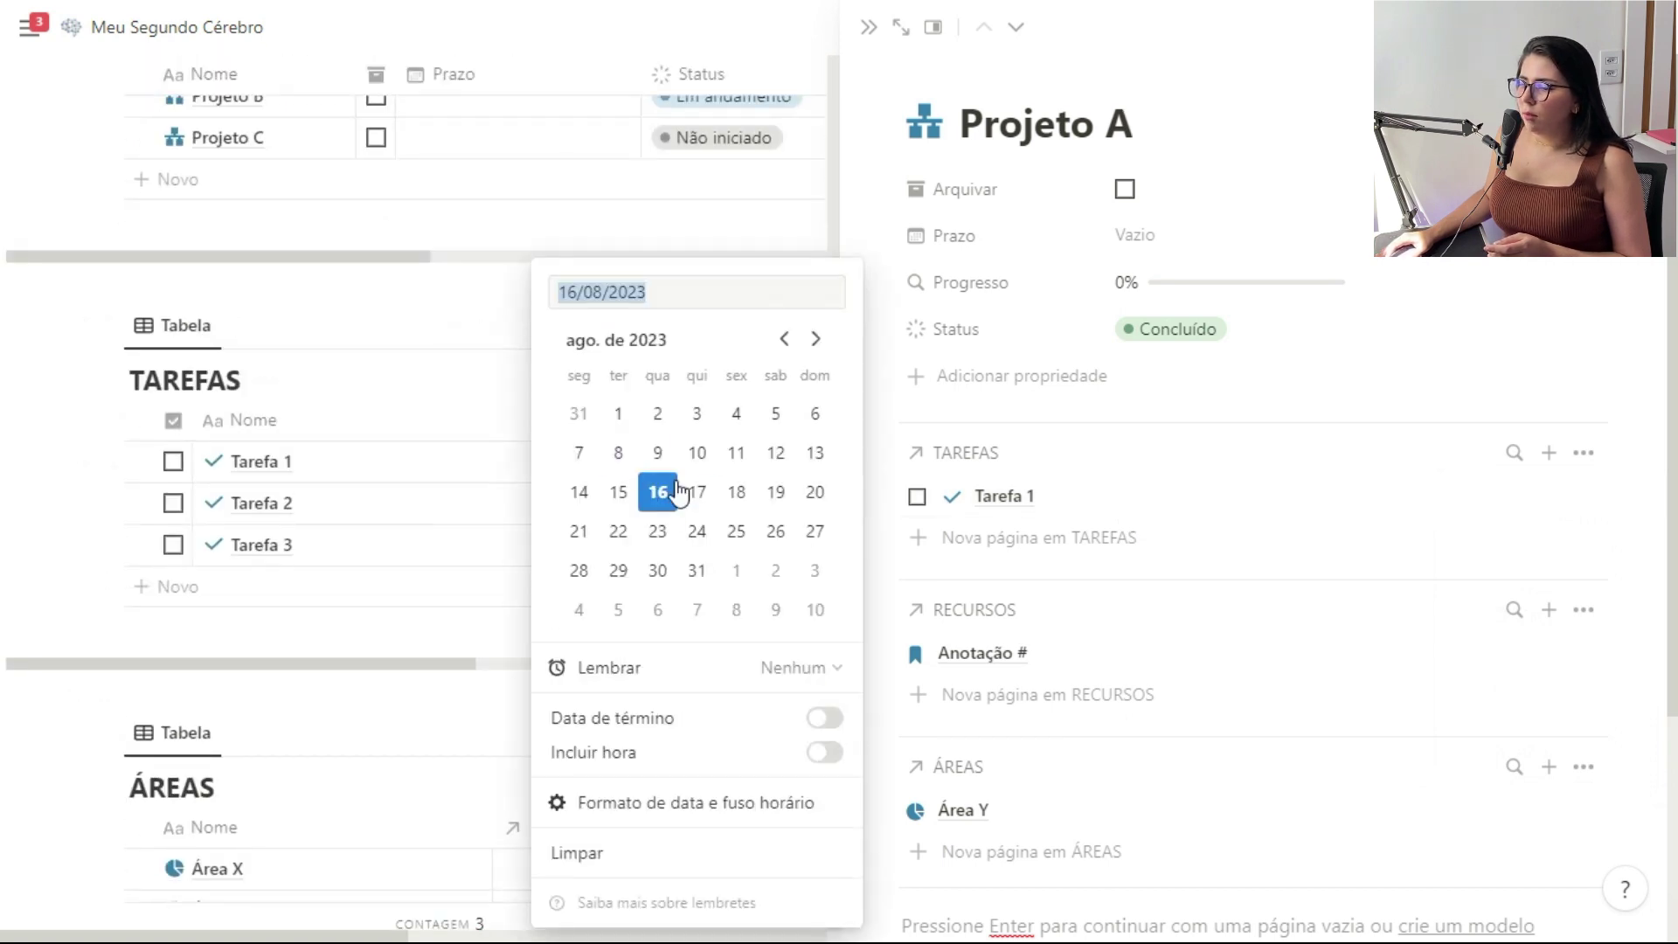
left_click(657, 493)
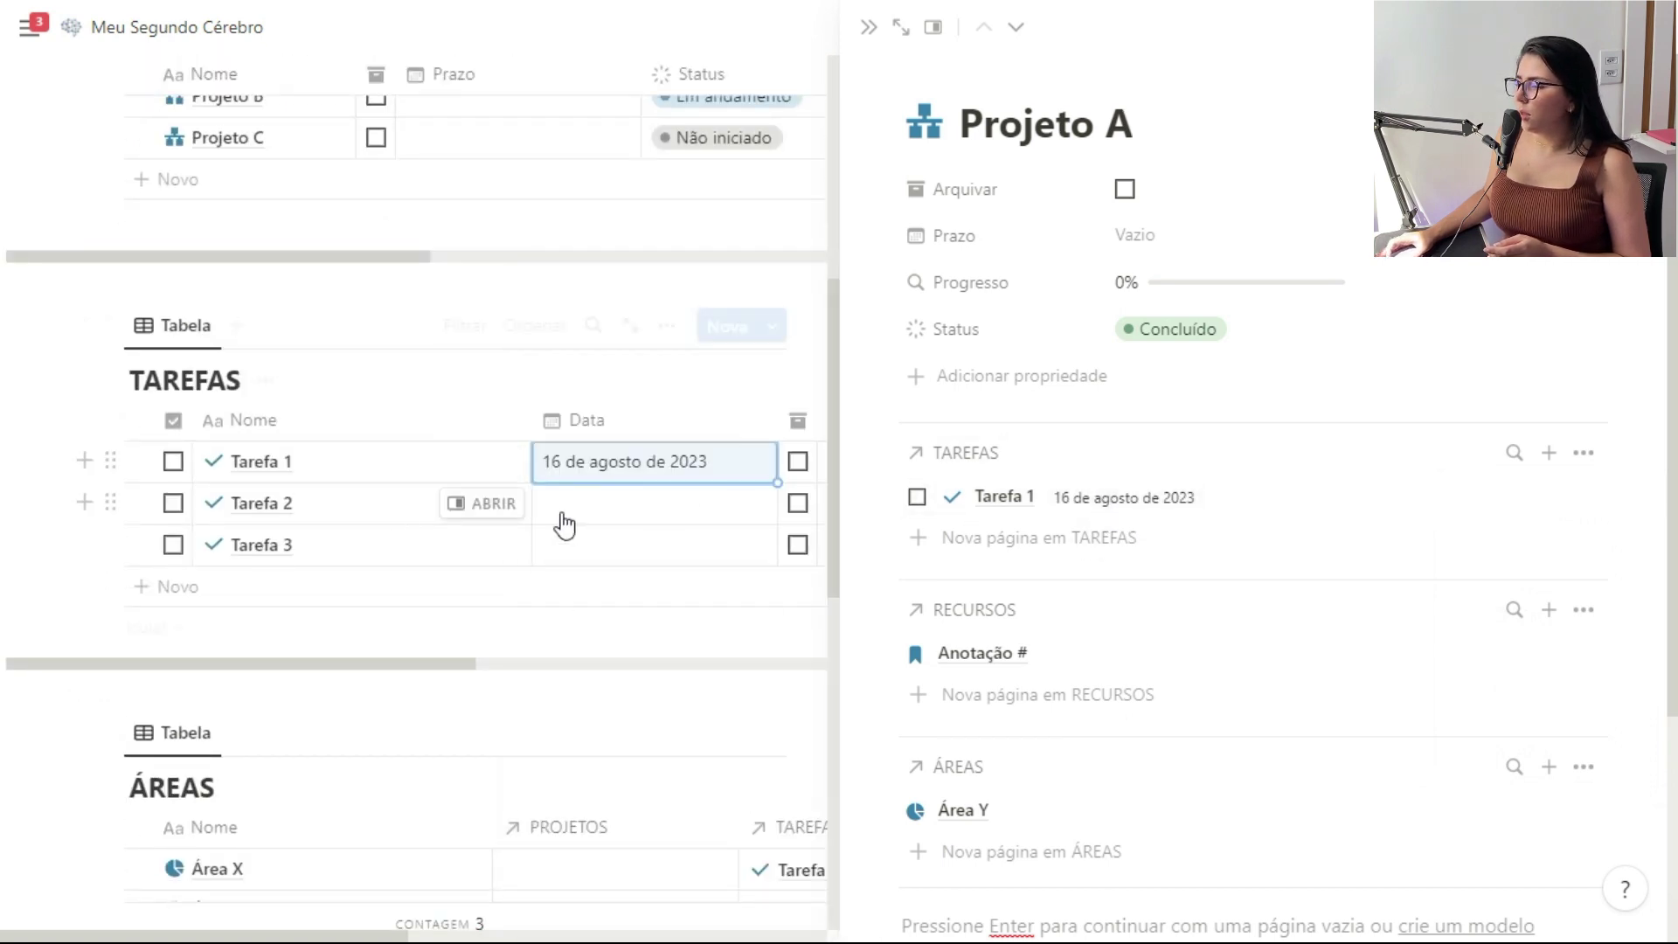
scroll(525, 489, "up", 5)
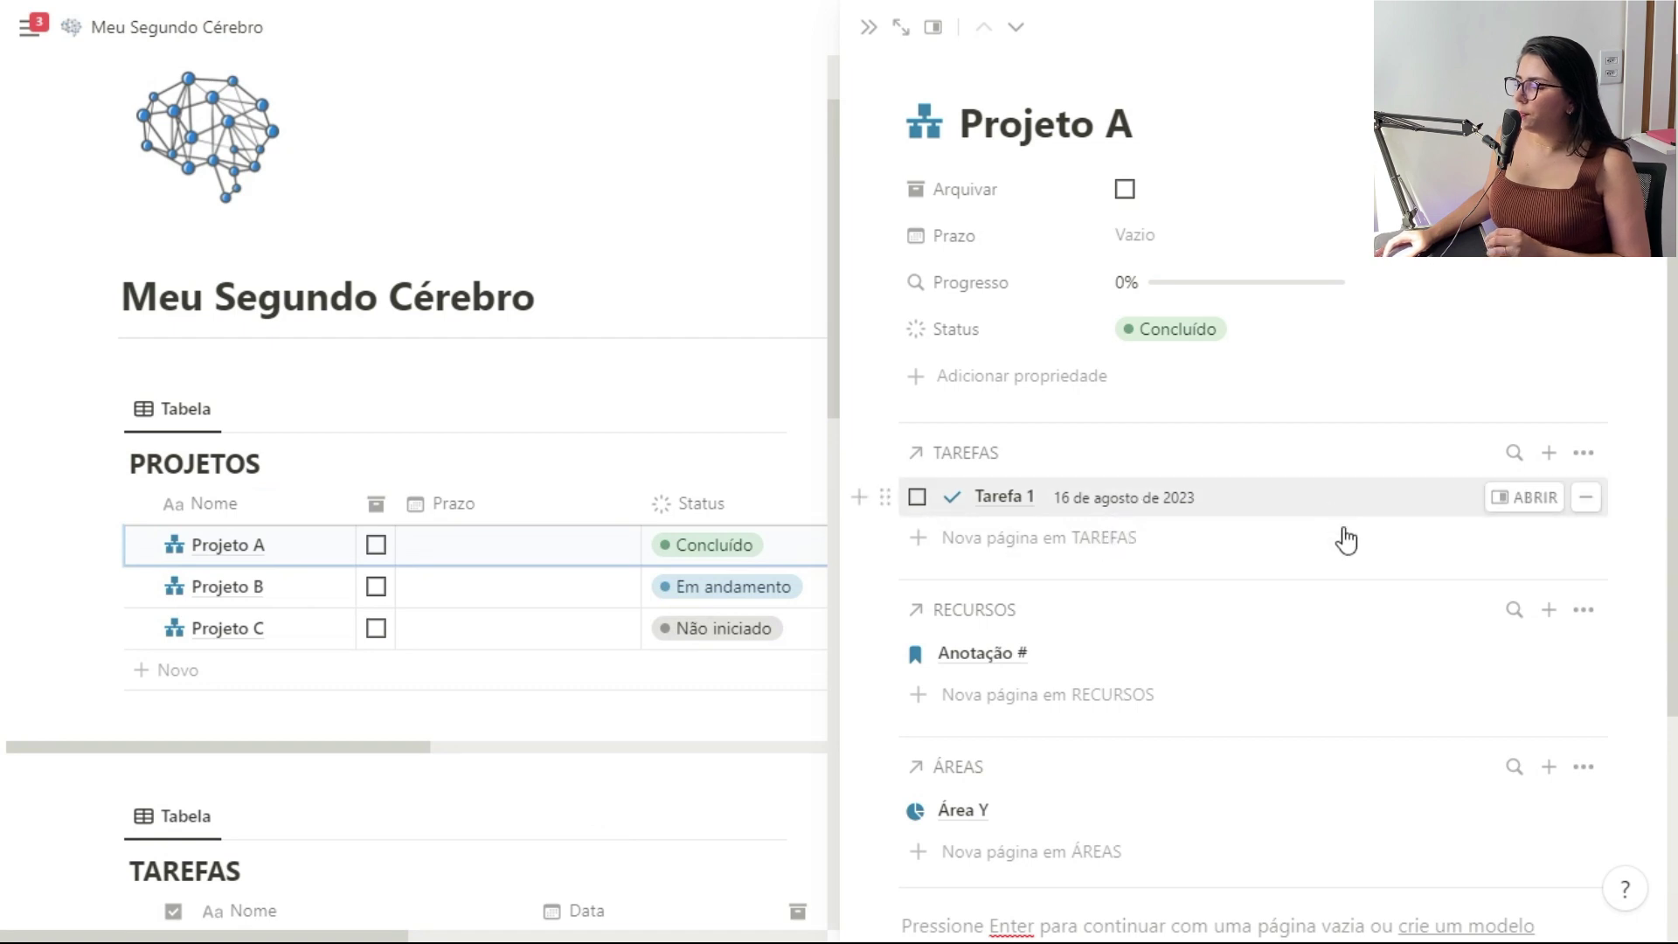
left_click(917, 496)
left_click(943, 459)
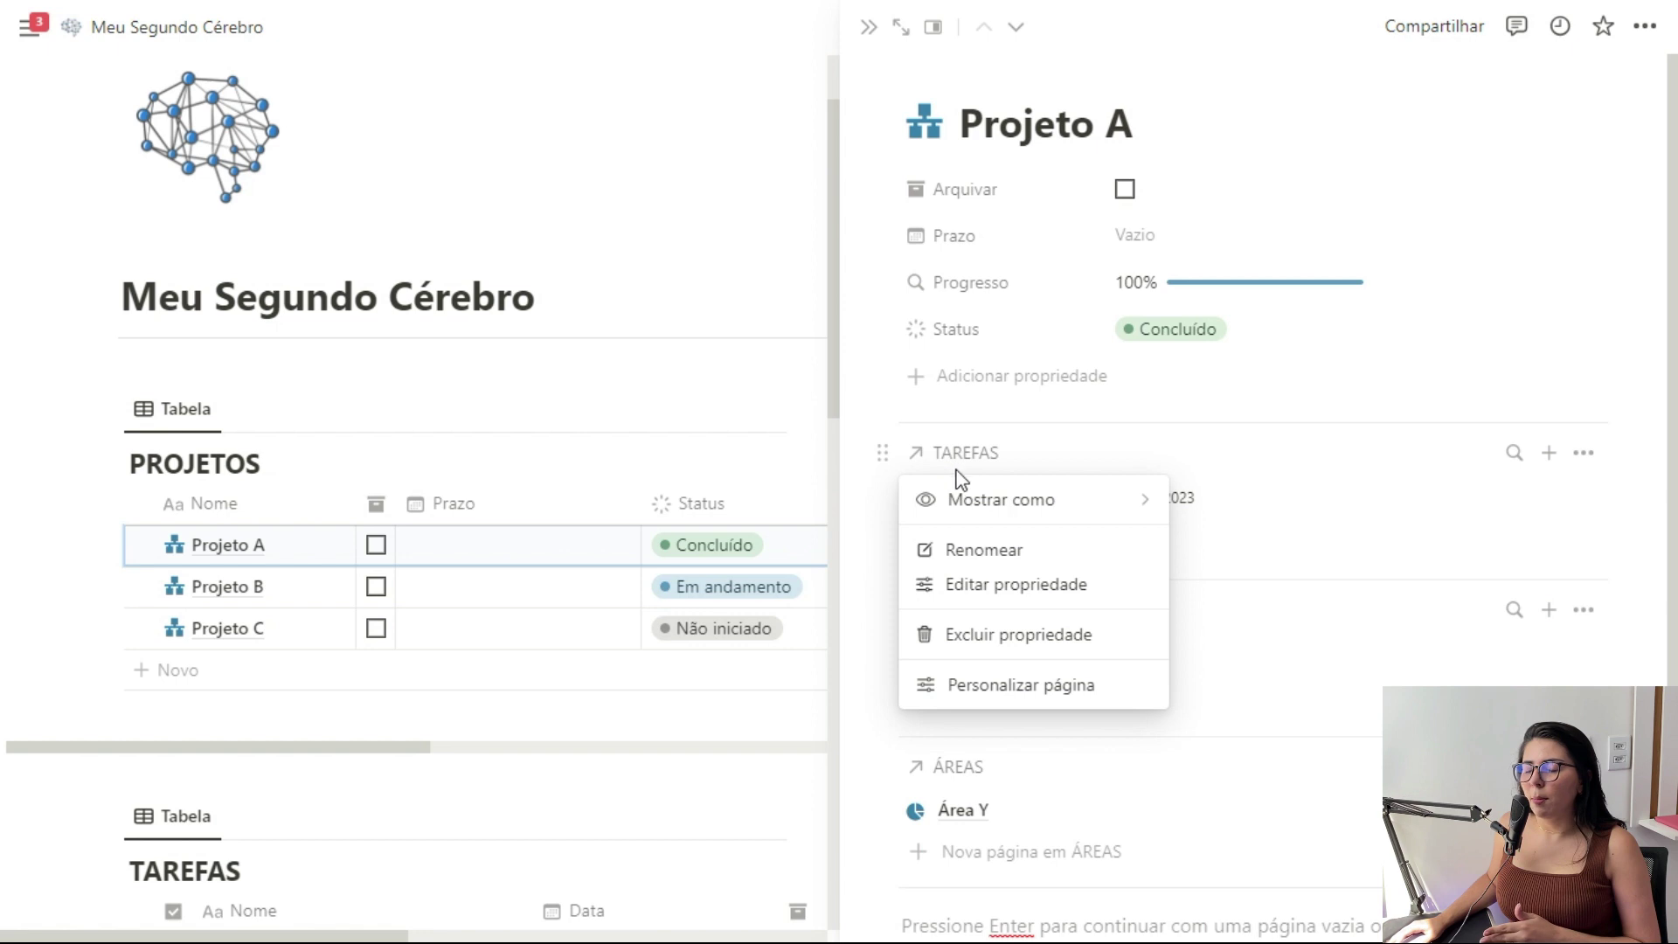
Switch the relation's display to Mínimo so it shows as a compact link
mouse_move(967, 500)
left_click(1234, 546)
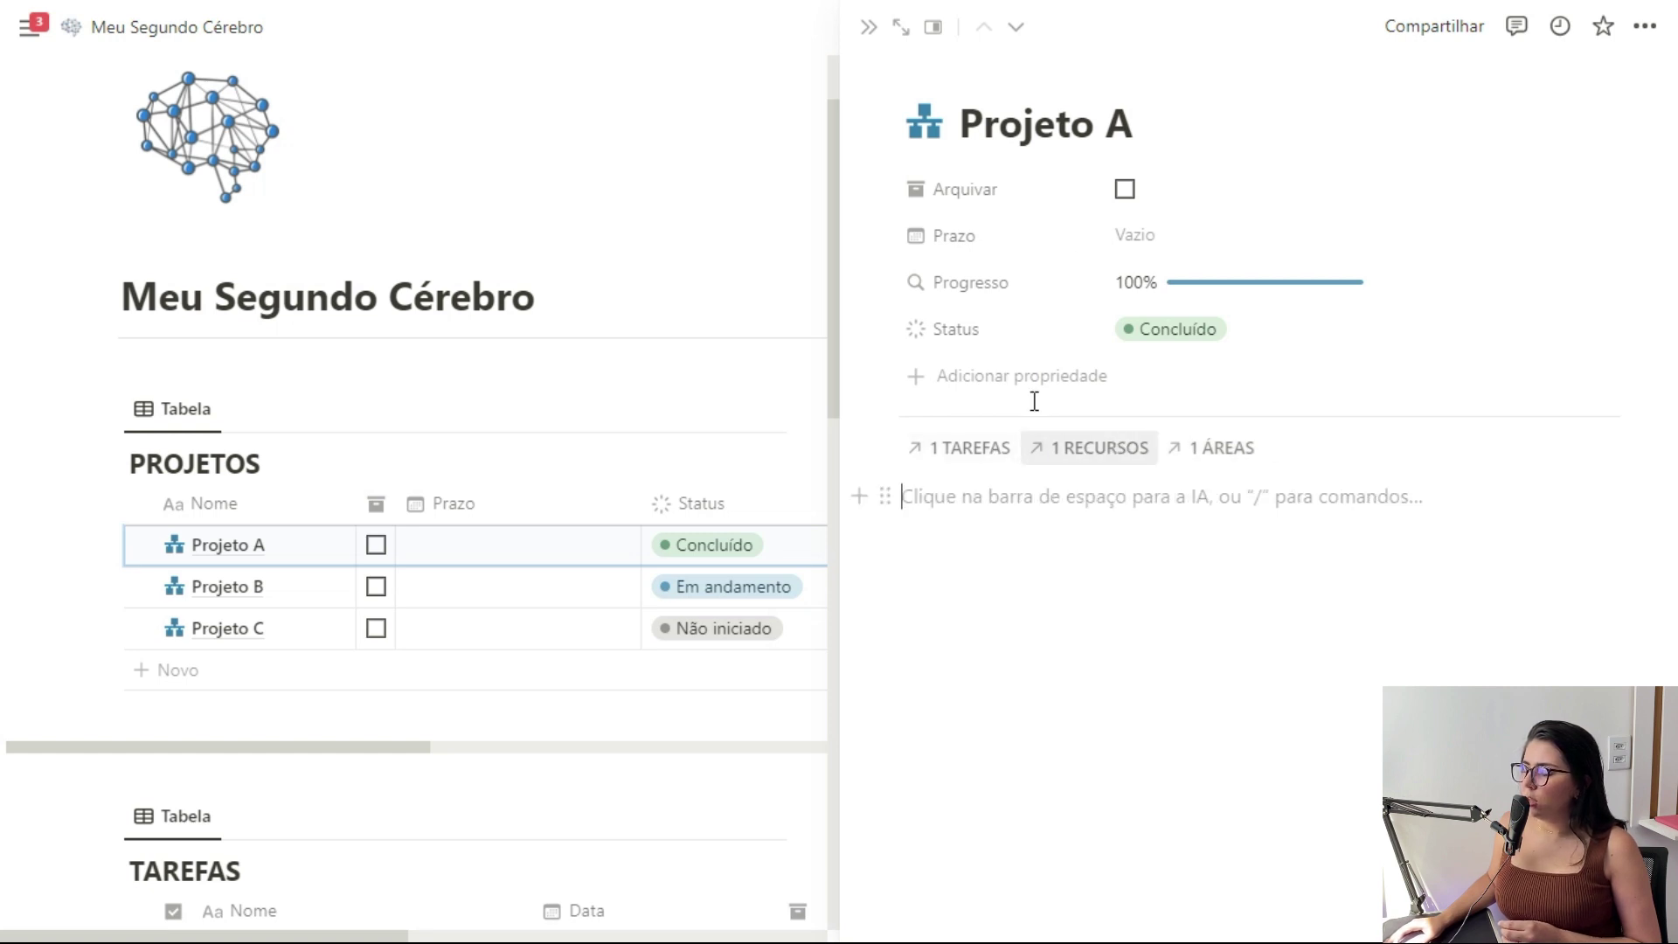
scroll(603, 607, "down", 3)
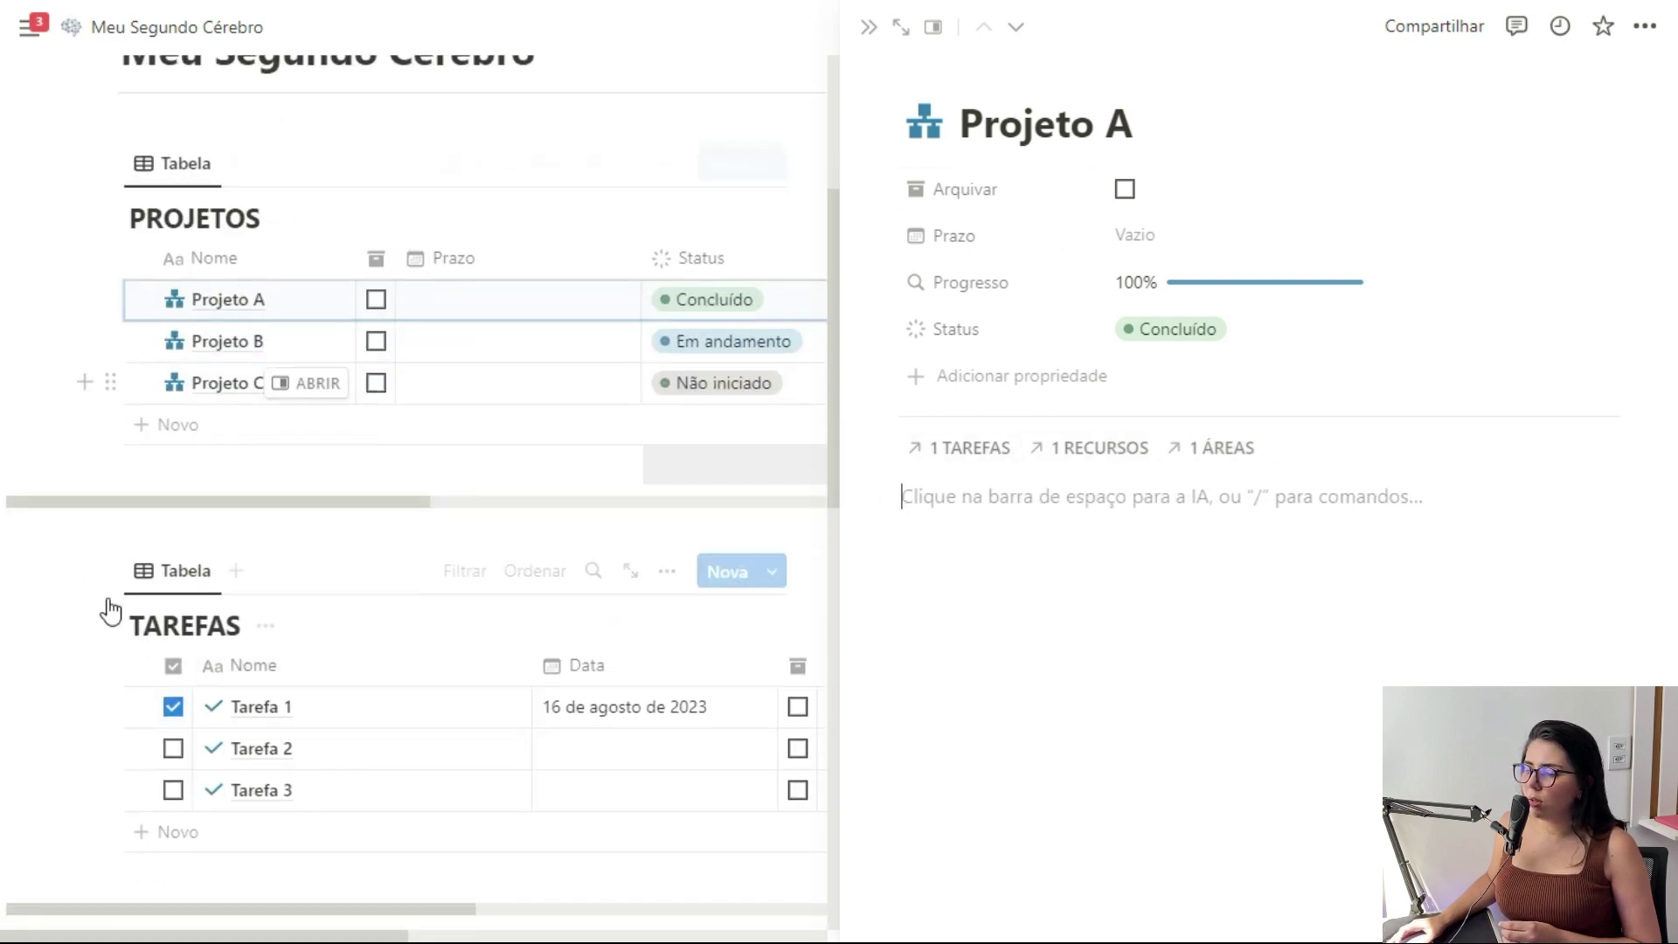
scroll(468, 453, "down", 2)
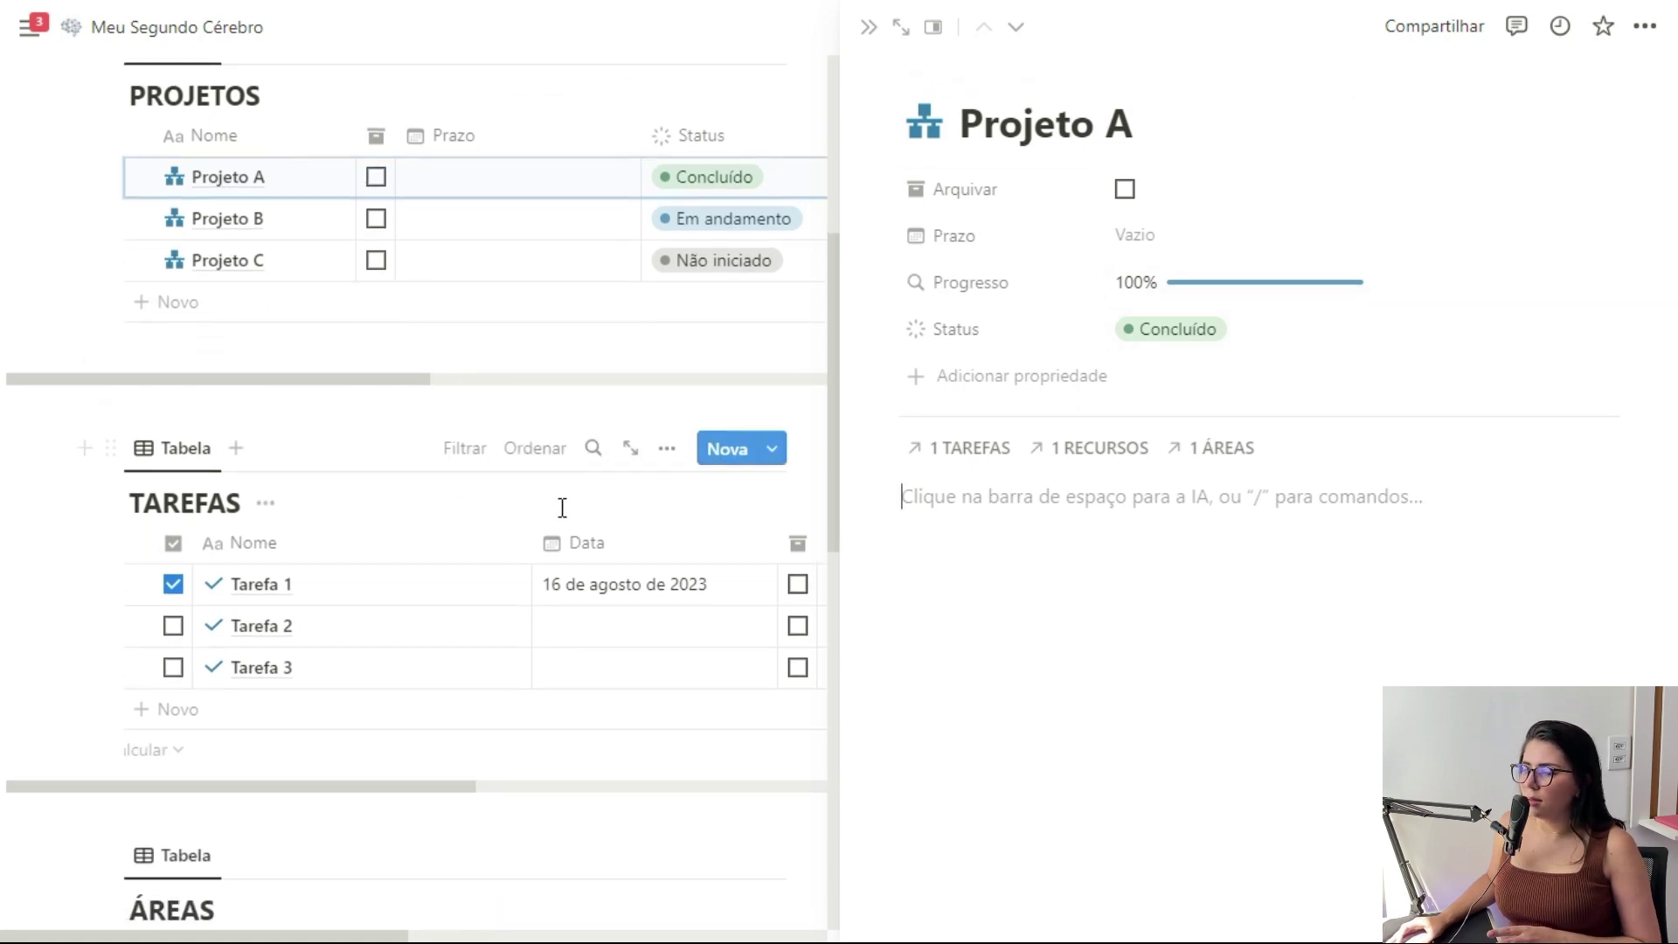
Paste a linked view of the TAREFAS table into Projeto A's page
left_click(110, 448)
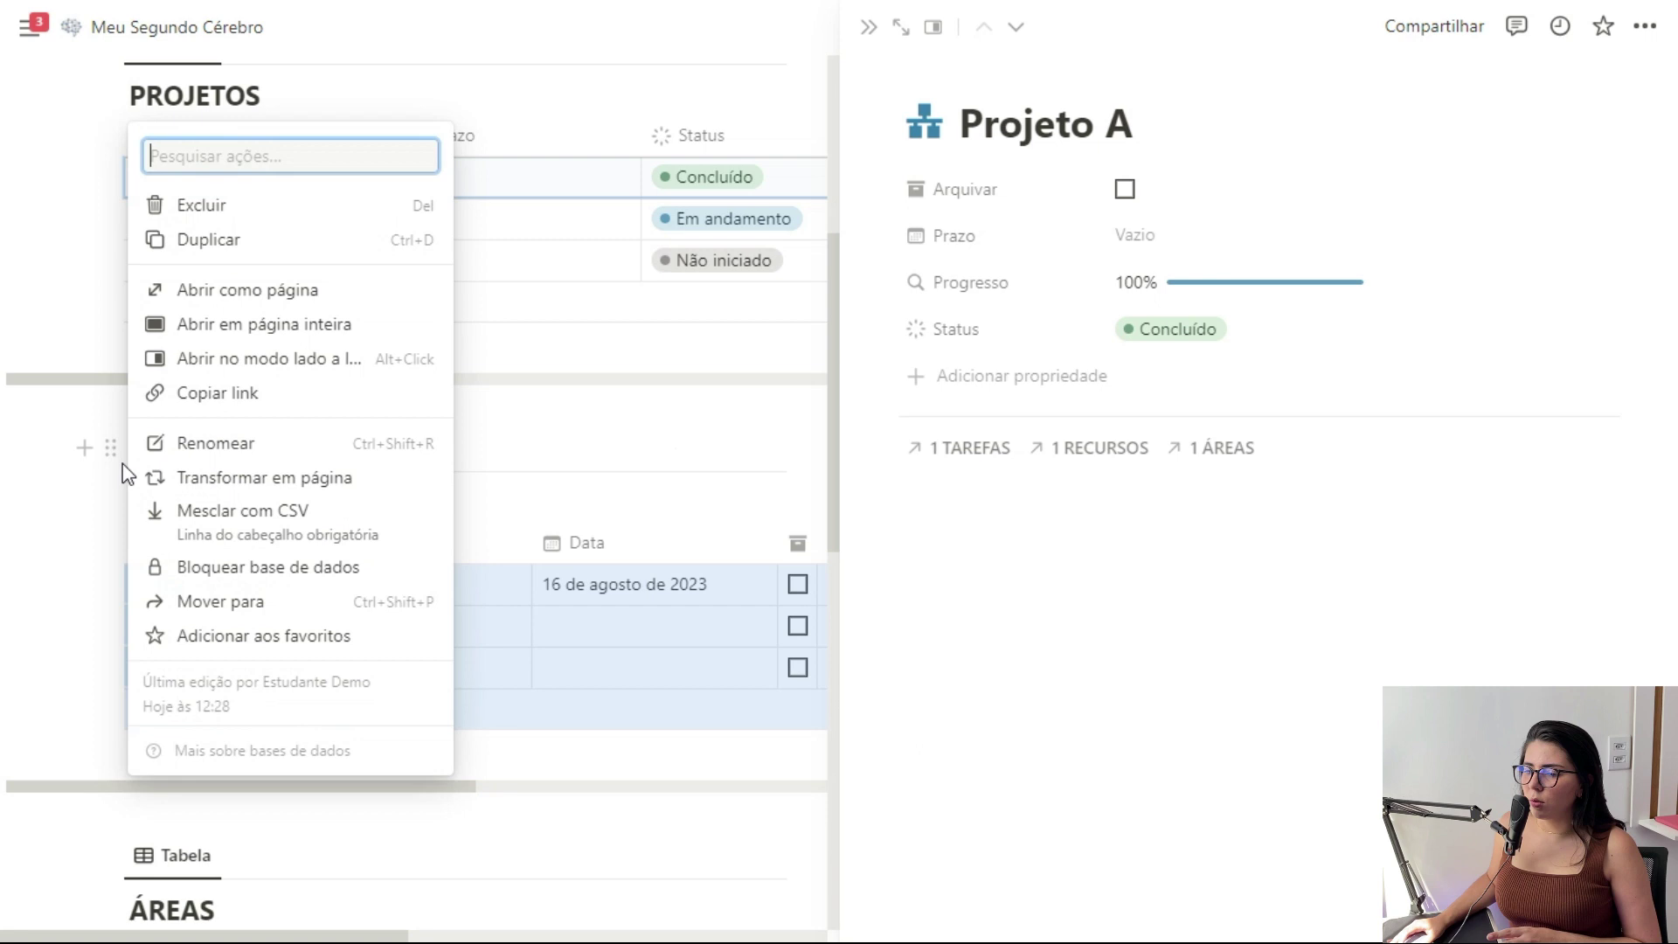
left_click(202, 411)
left_click(1163, 494)
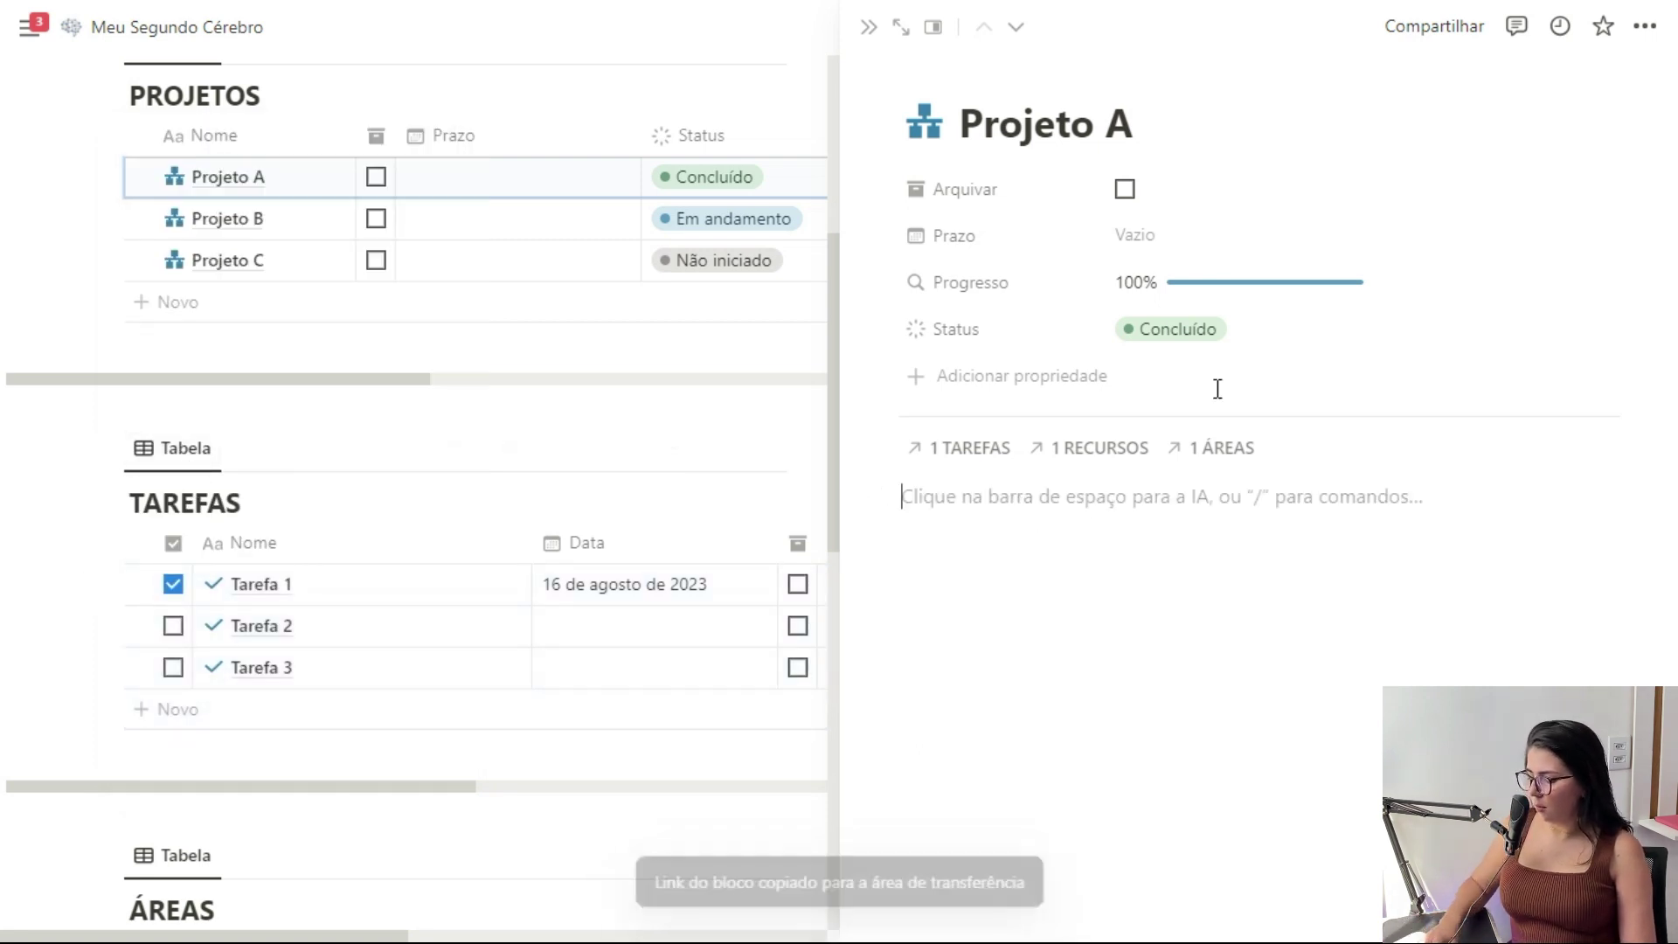
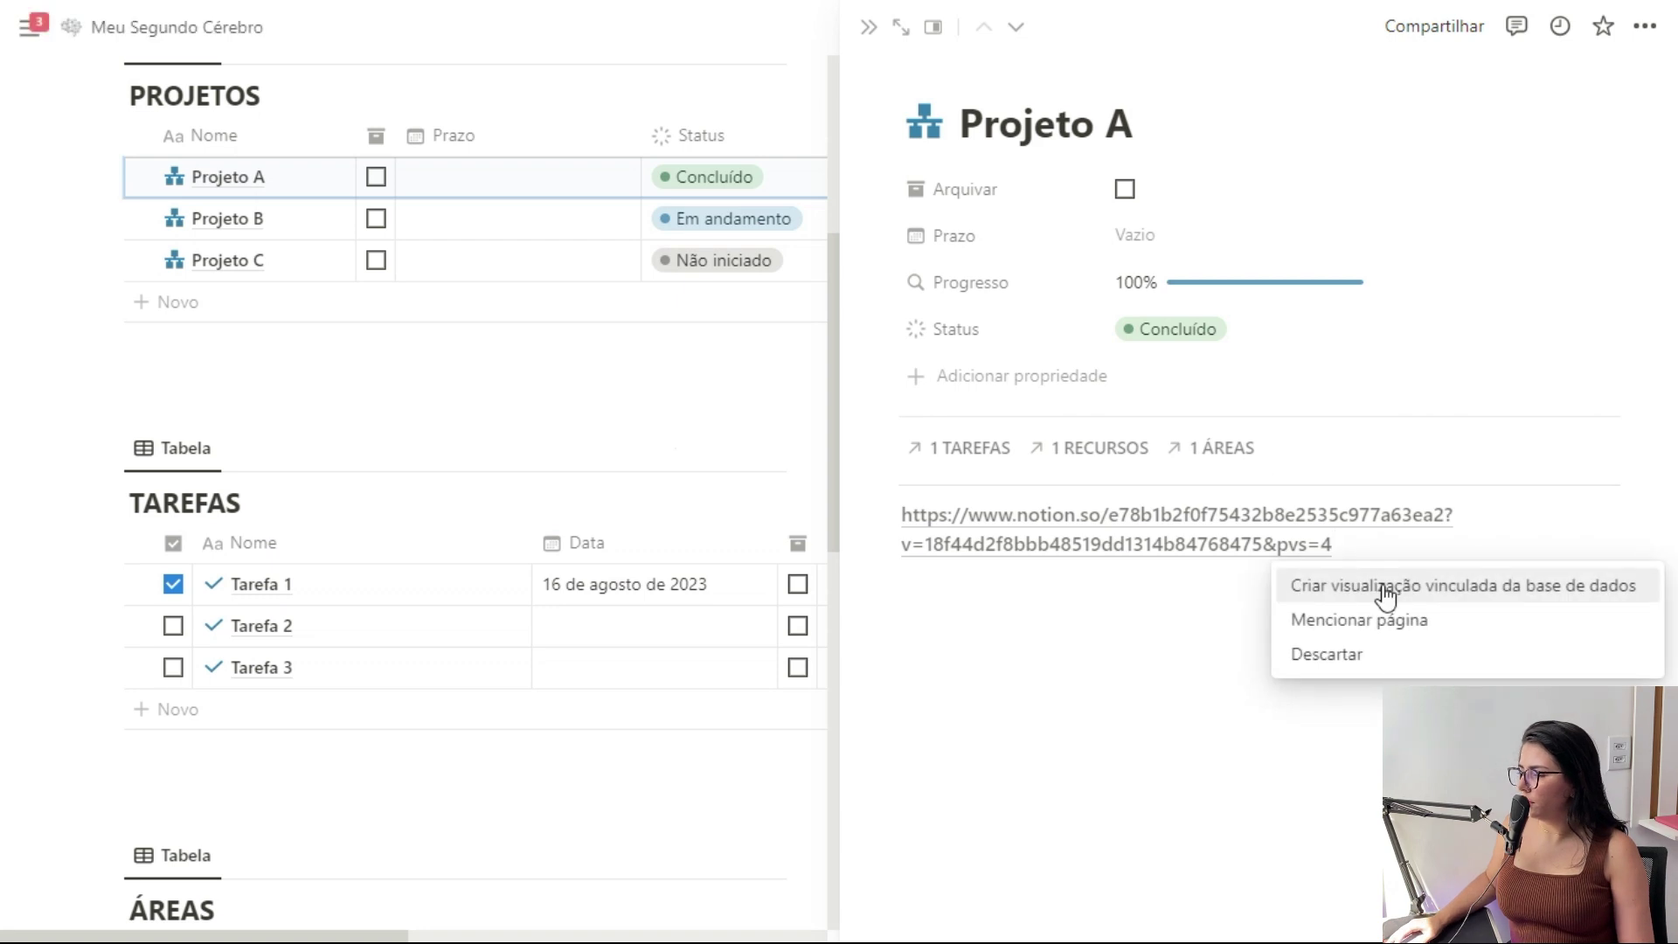
left_click(1604, 586)
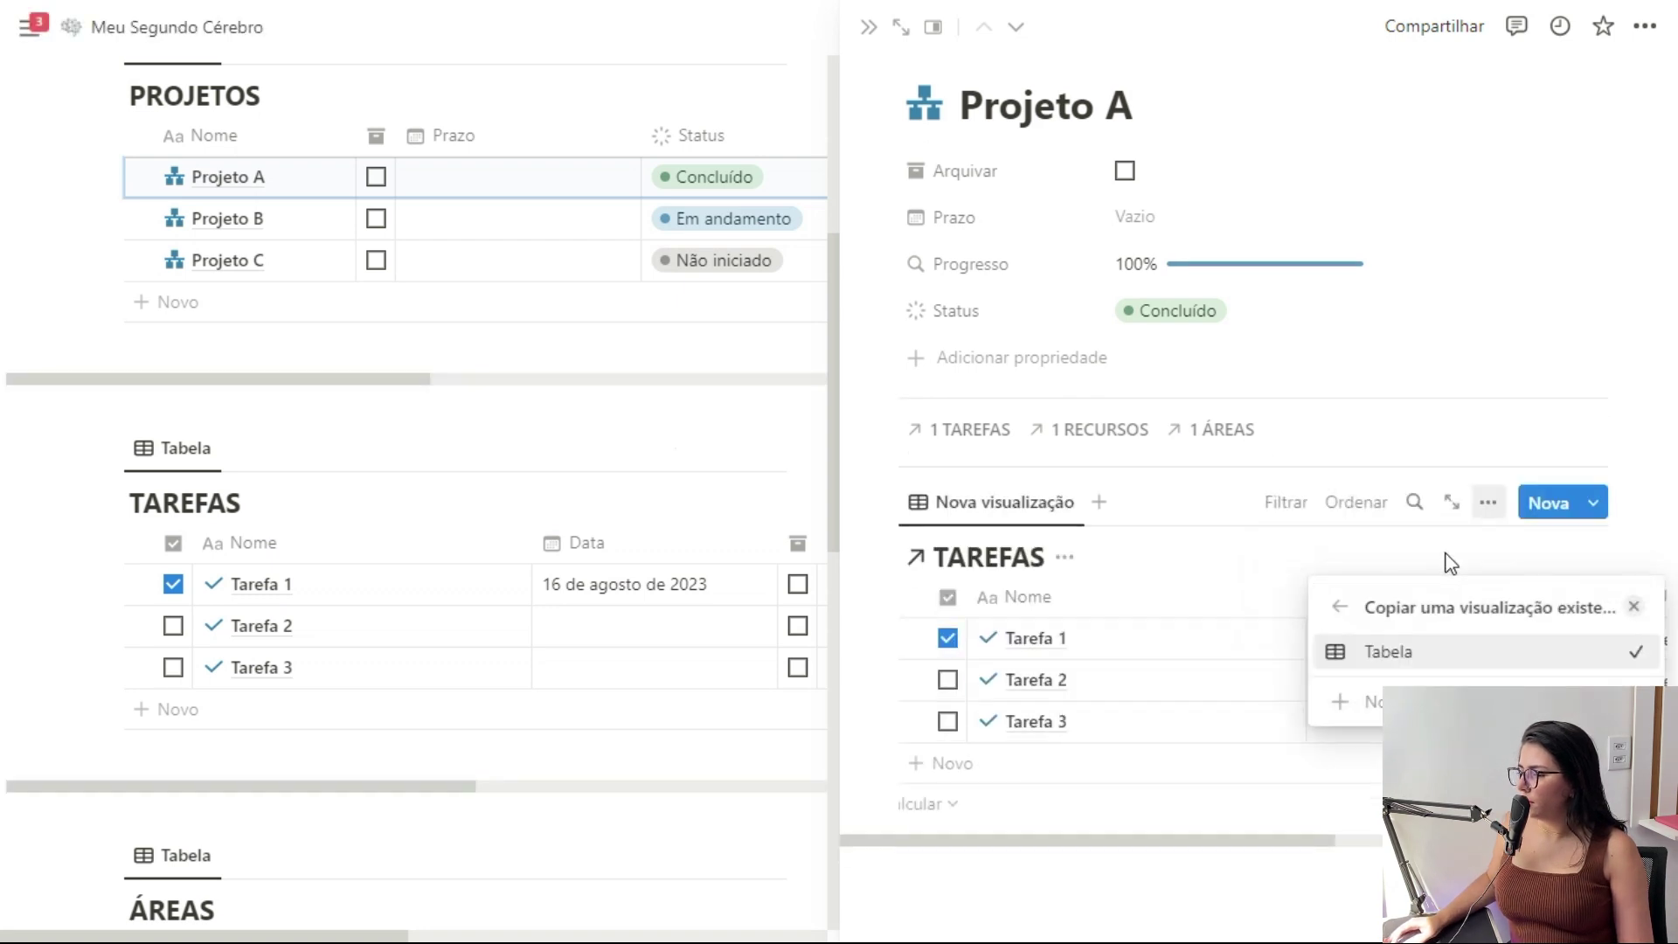
left_click(1633, 607)
Filter the linked view to tasks whose PROJETOS contains Projeto A and Status is unchecked
left_click(1290, 503)
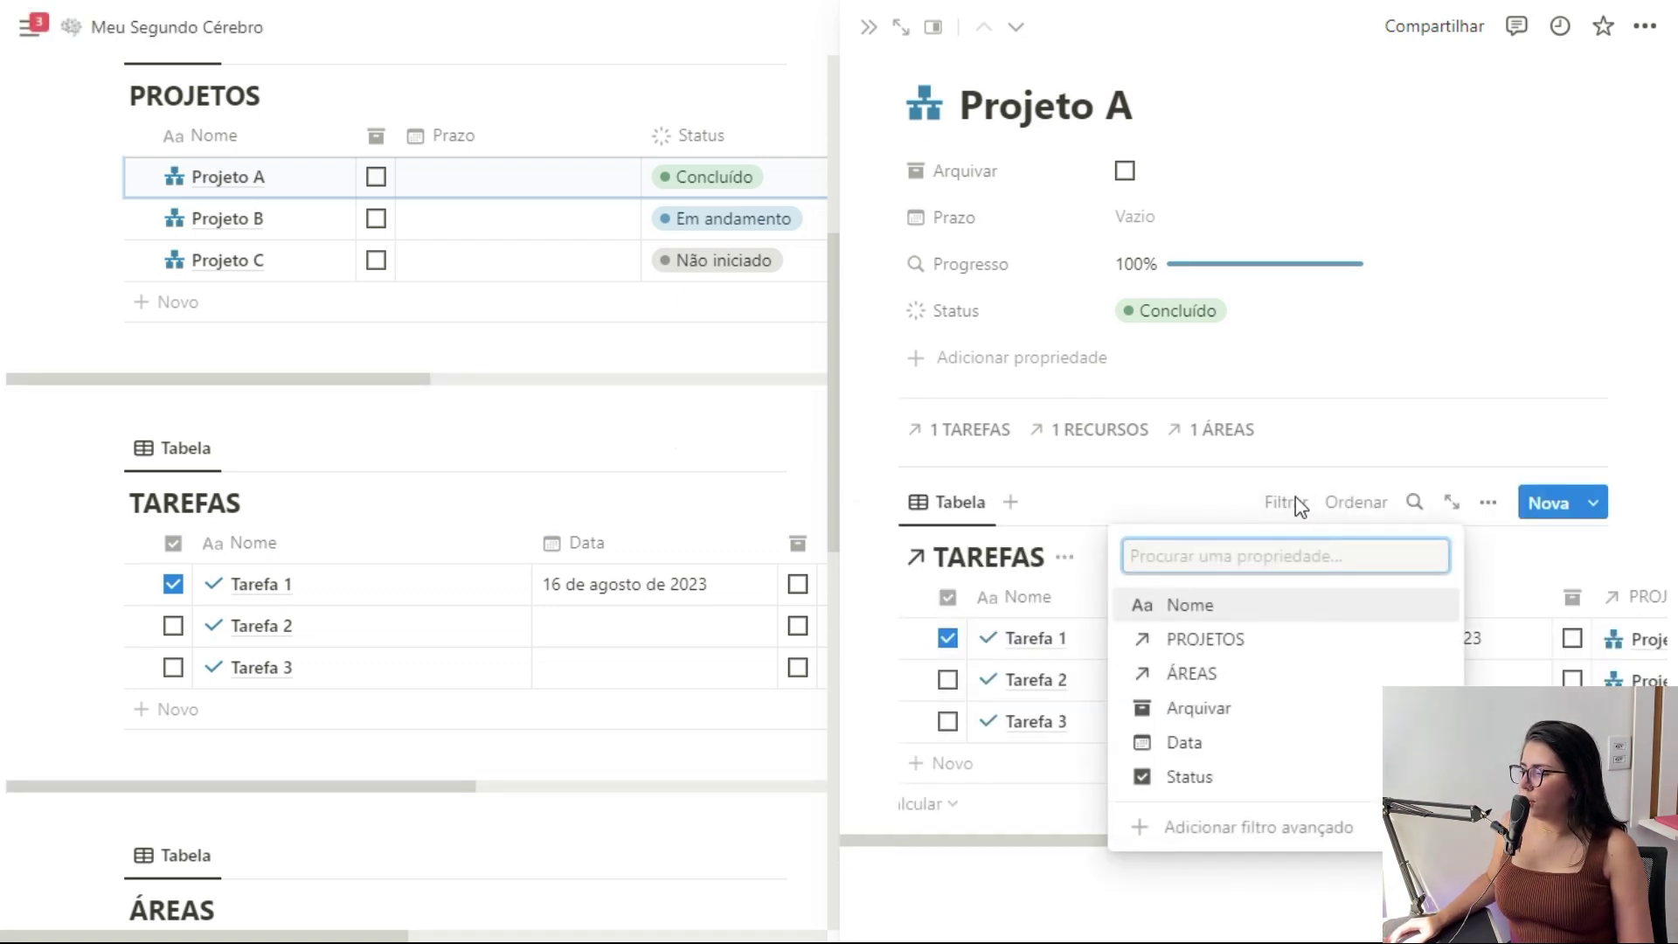
left_click(1220, 641)
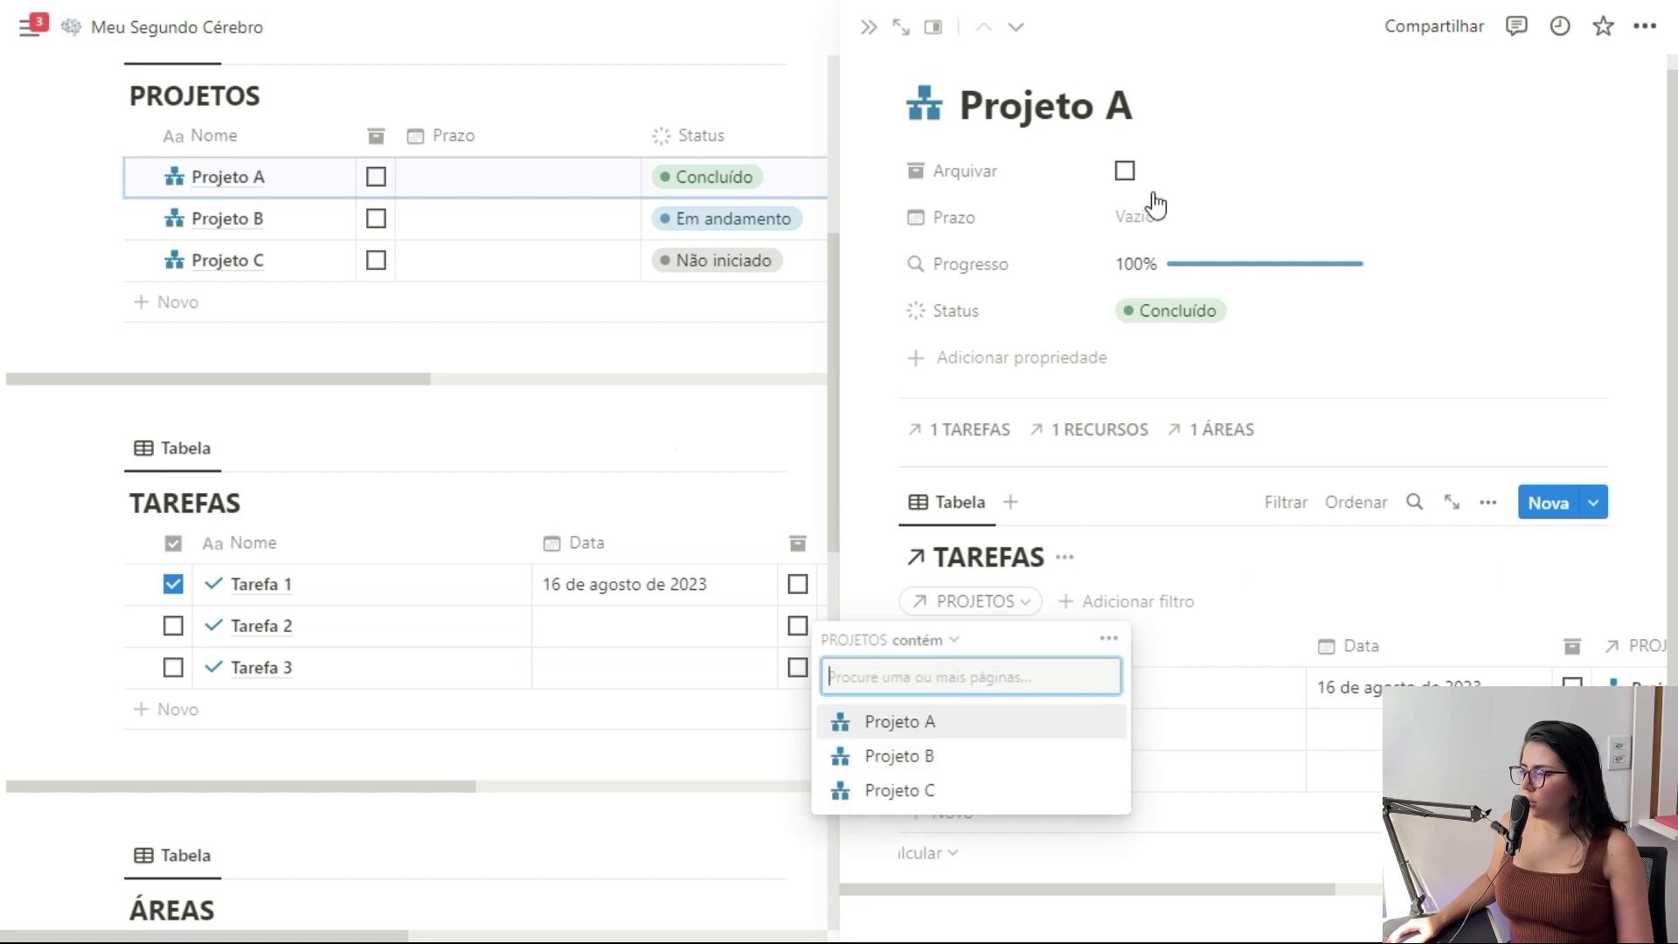
left_click(950, 724)
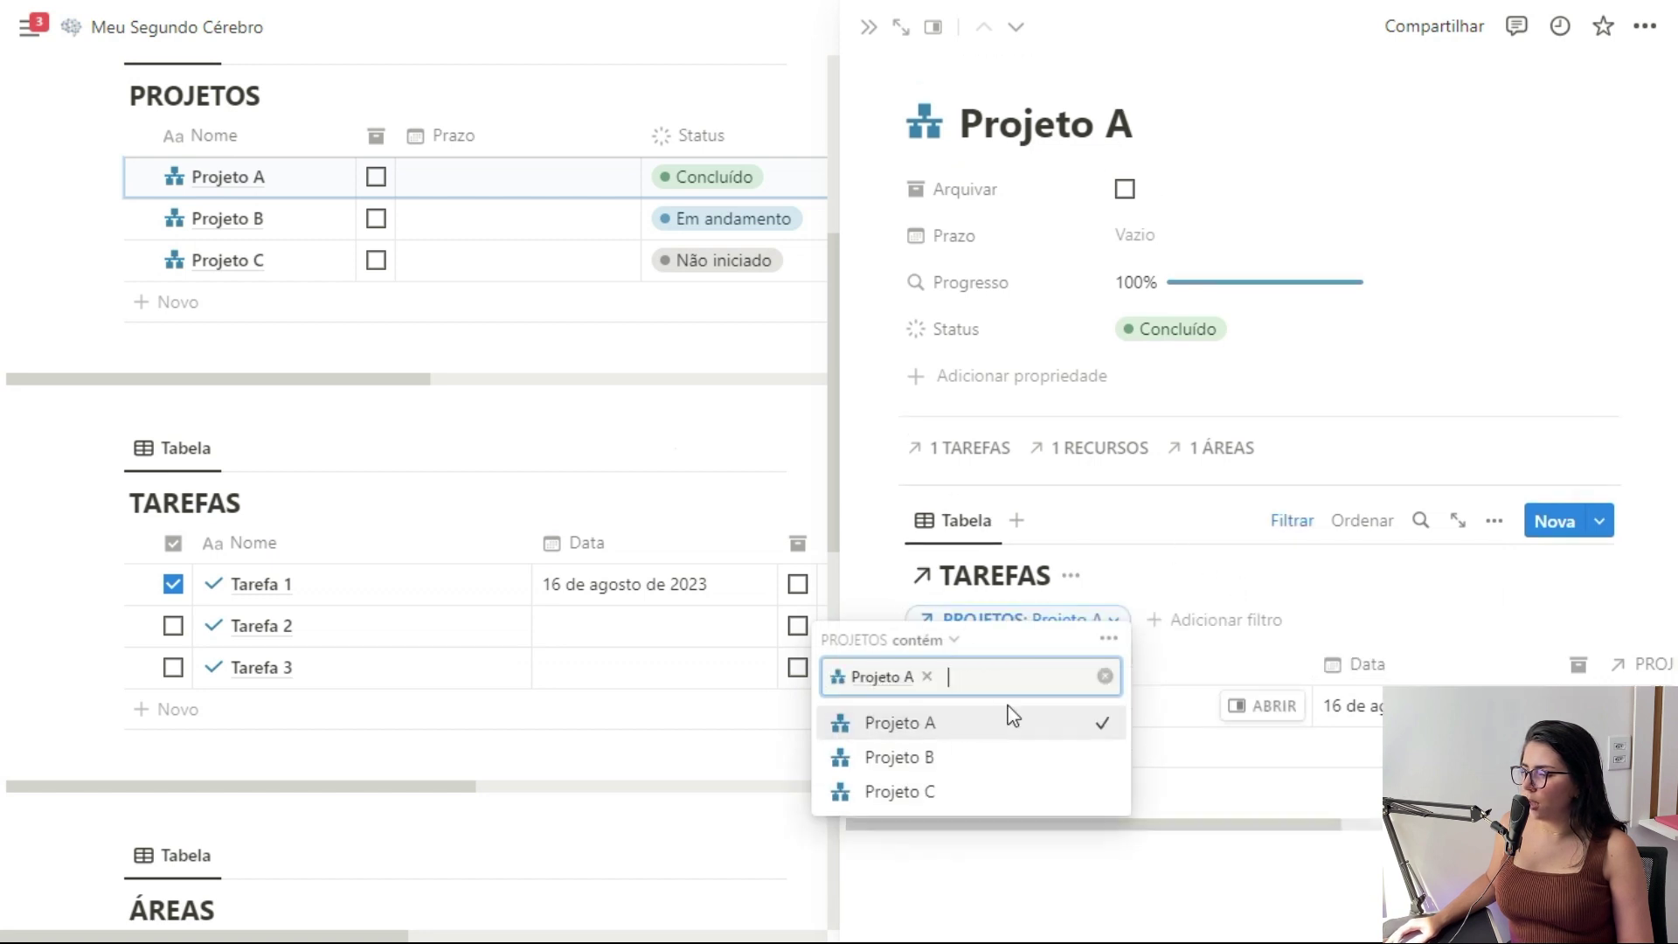
left_click(1349, 591)
left_click(1189, 619)
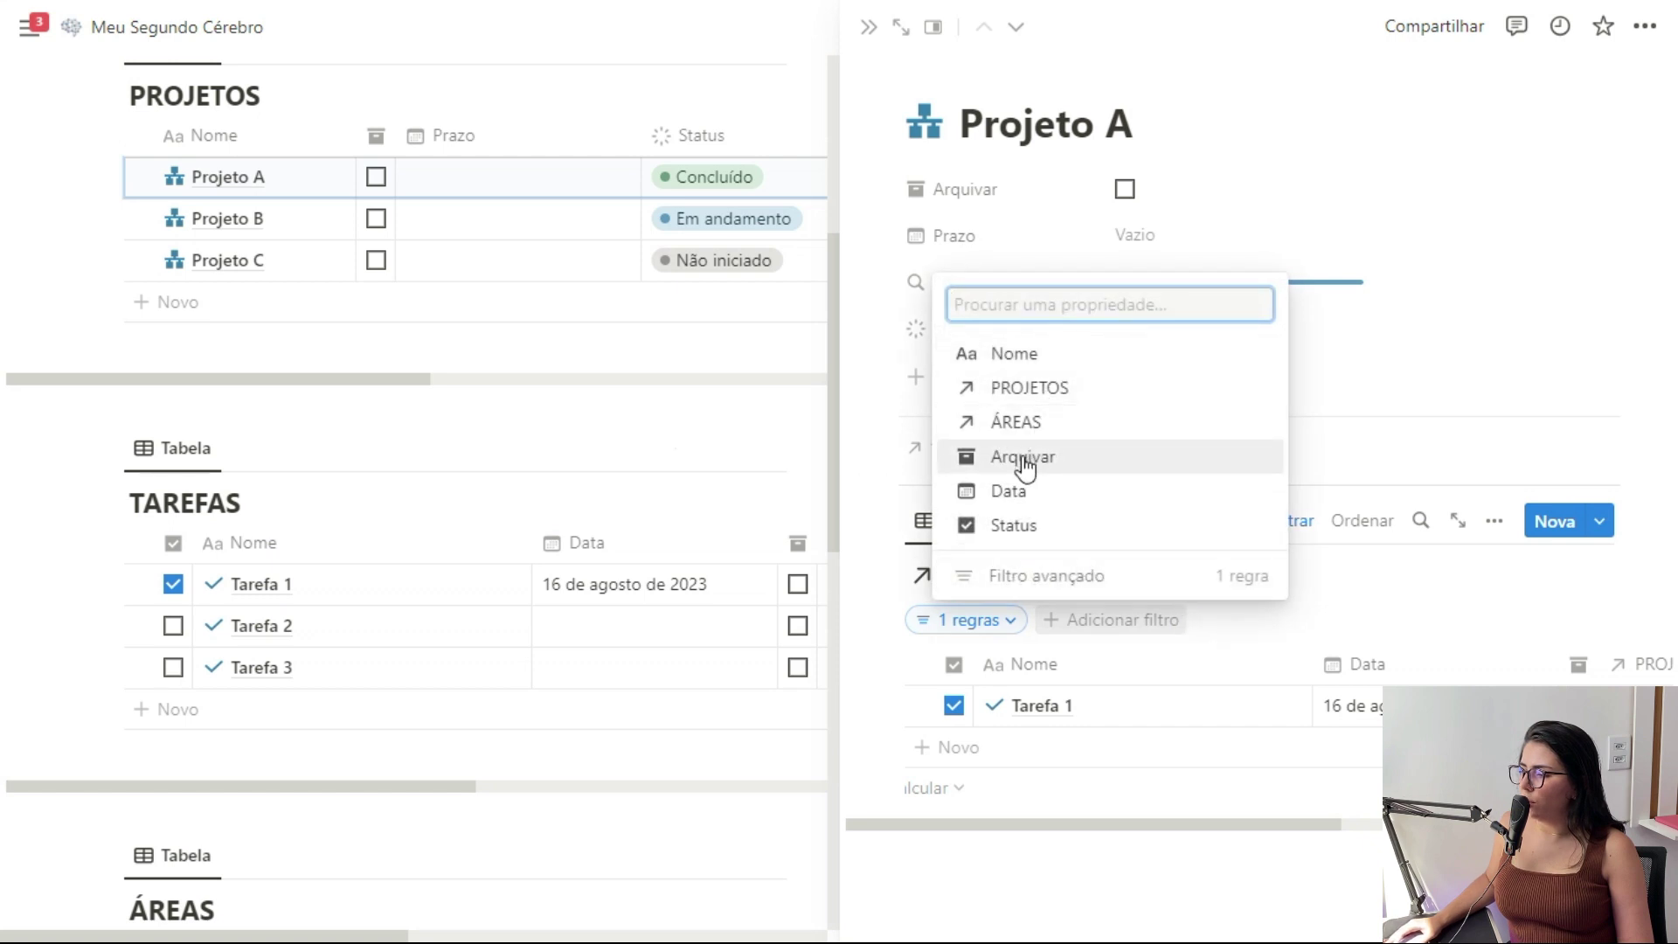
left_click(1032, 533)
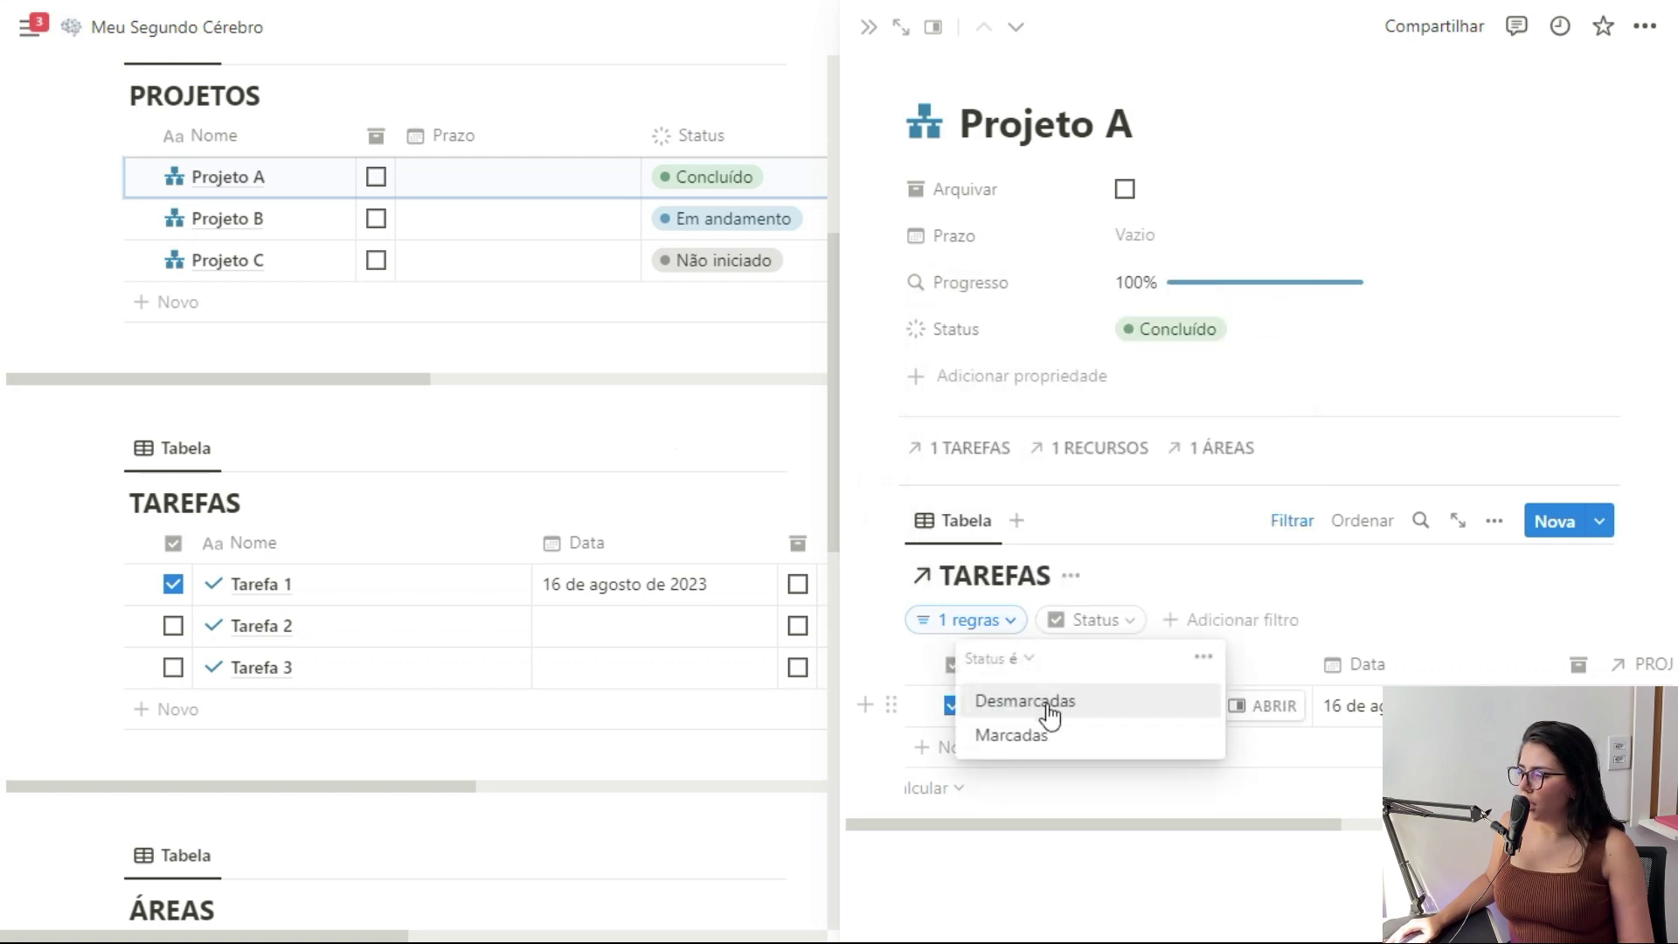
left_click(1046, 707)
left_click(1183, 594)
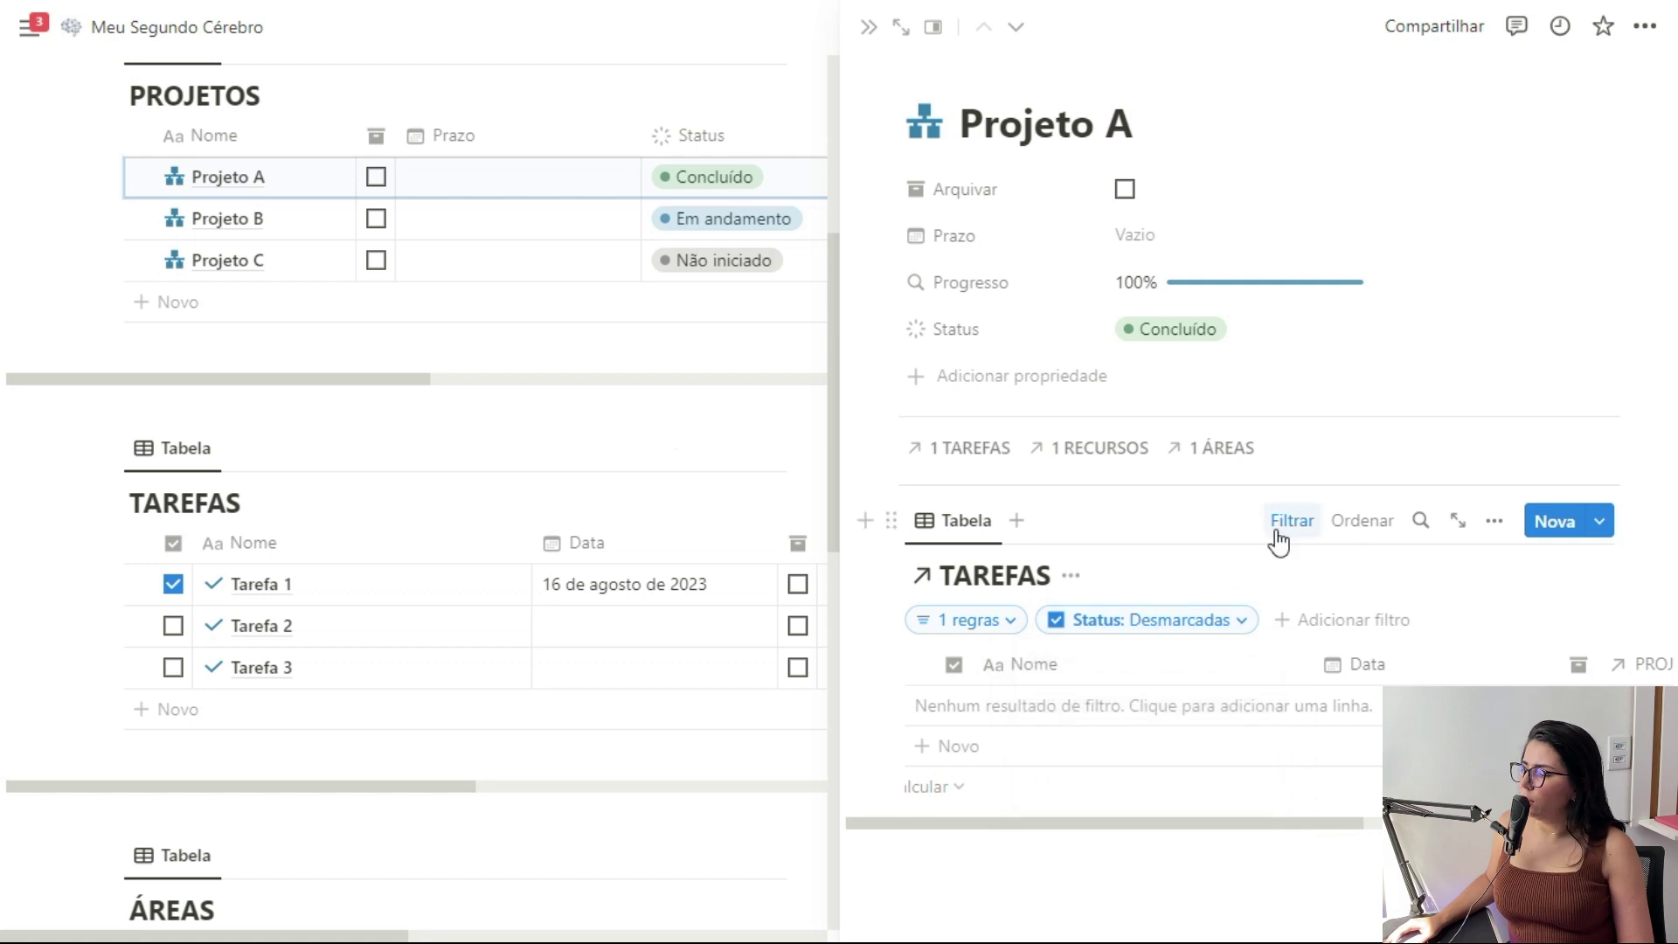
Hide the filter row and the view title, and begin renaming the linked view
left_click(1285, 522)
left_click(1073, 577)
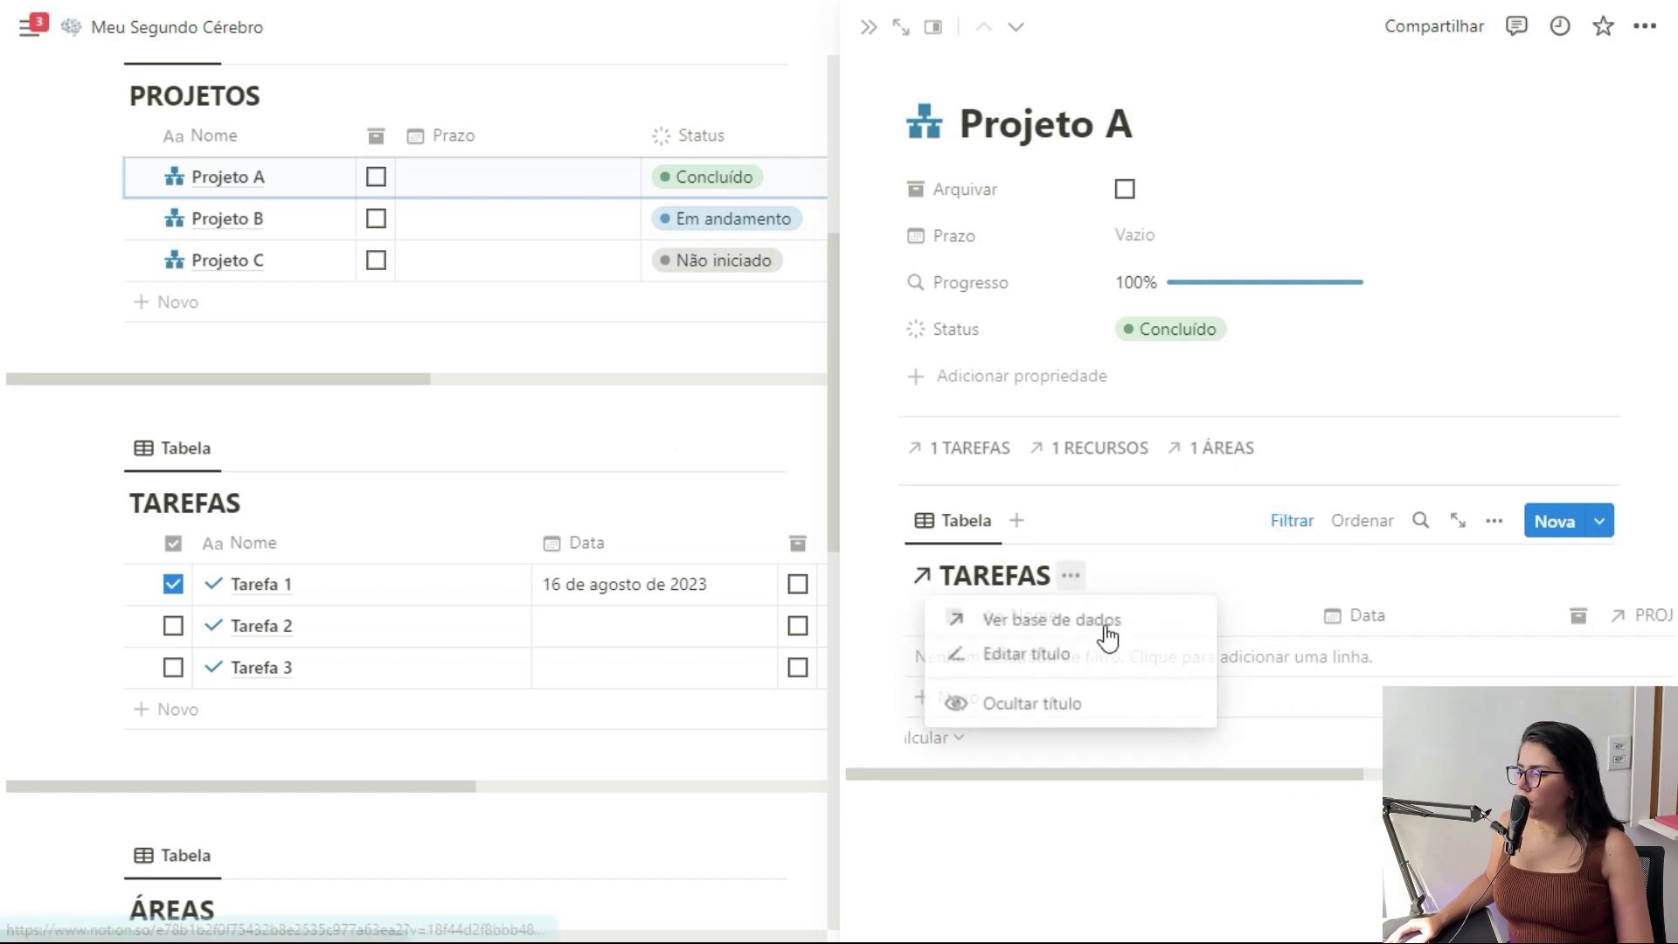
left_click(1060, 700)
left_click(986, 531)
left_click(993, 569)
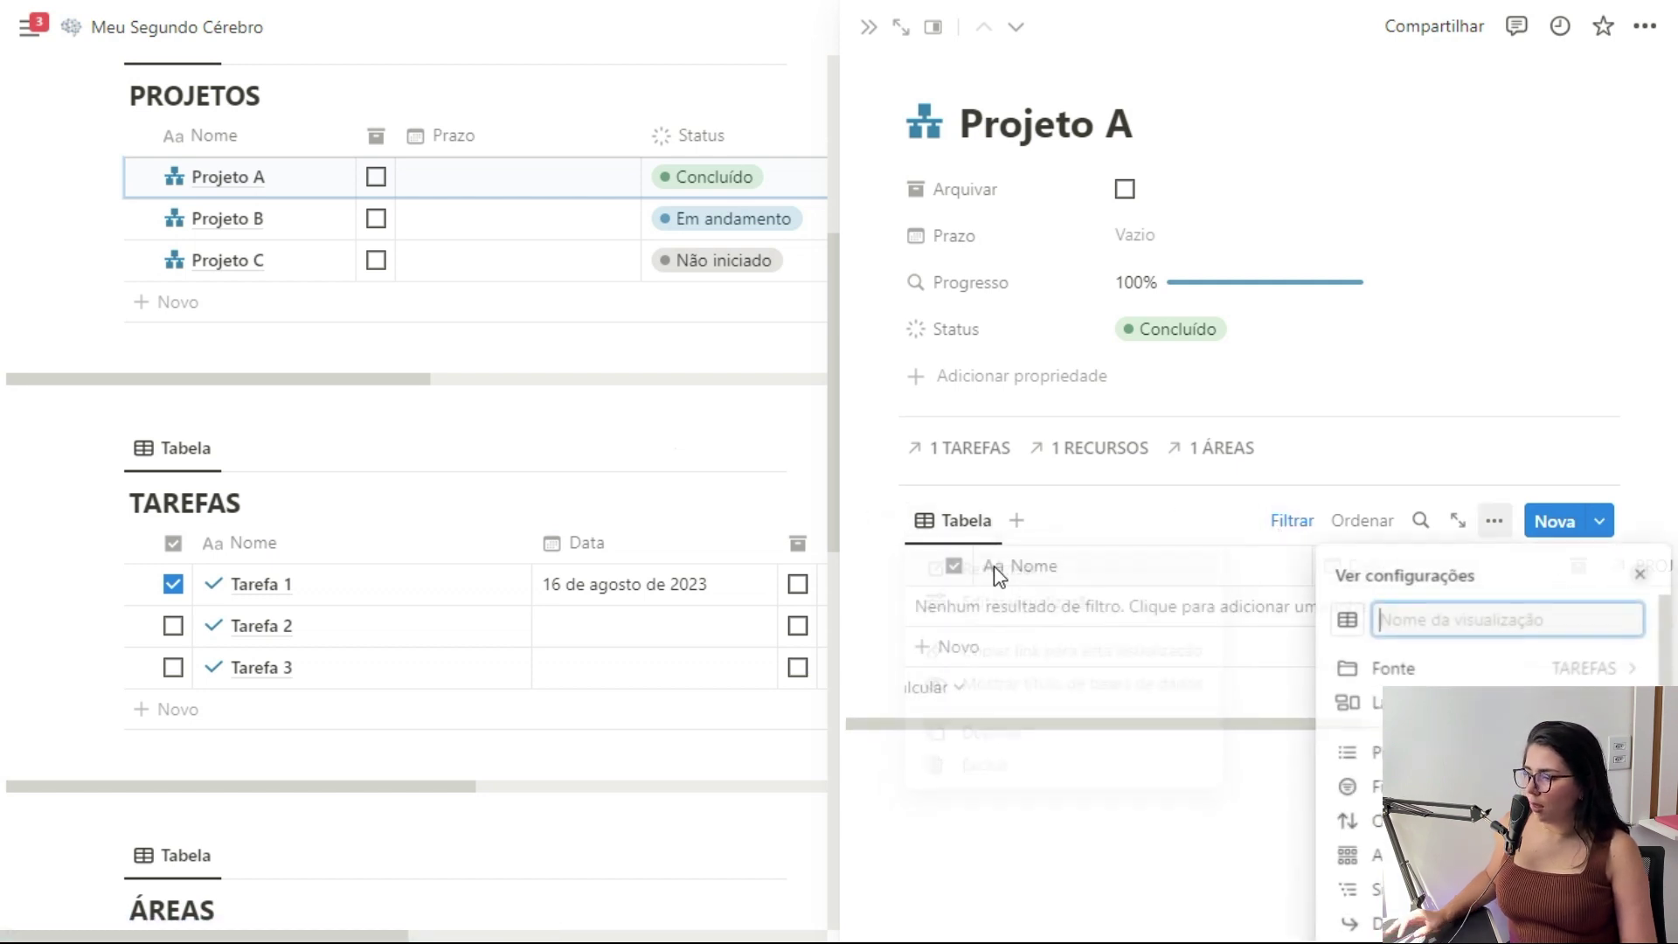
Name the linked view 'Tarefas' and give it a check icon
type("Tarefas")
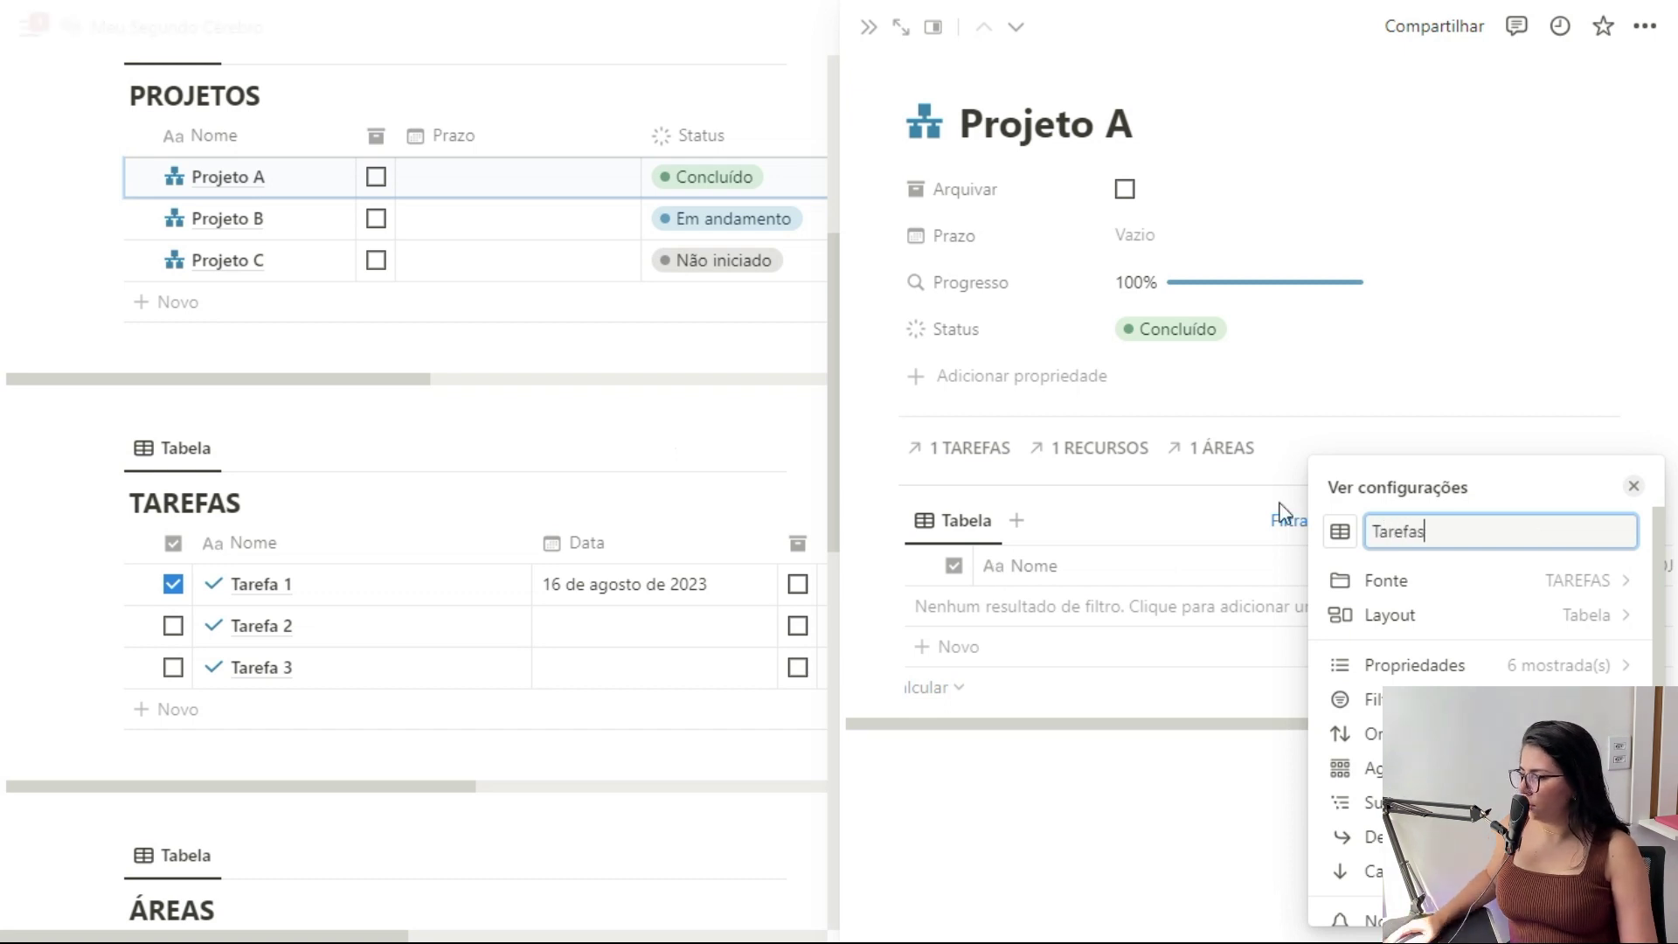
left_click(1340, 531)
left_click(1202, 251)
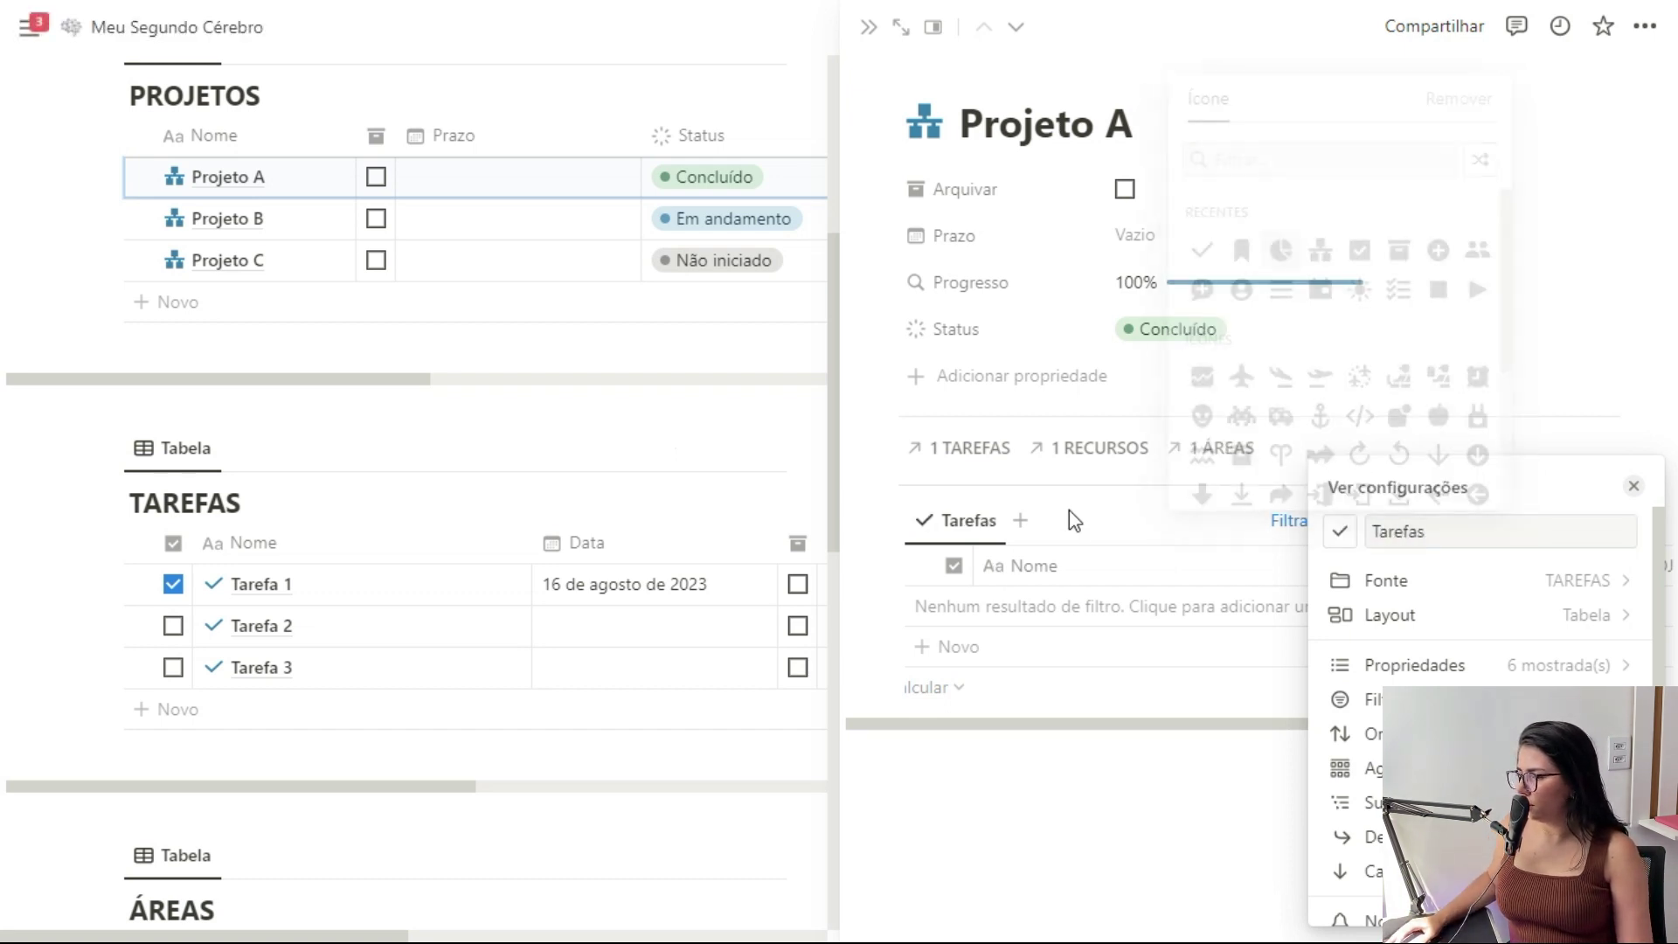
left_click(1095, 516)
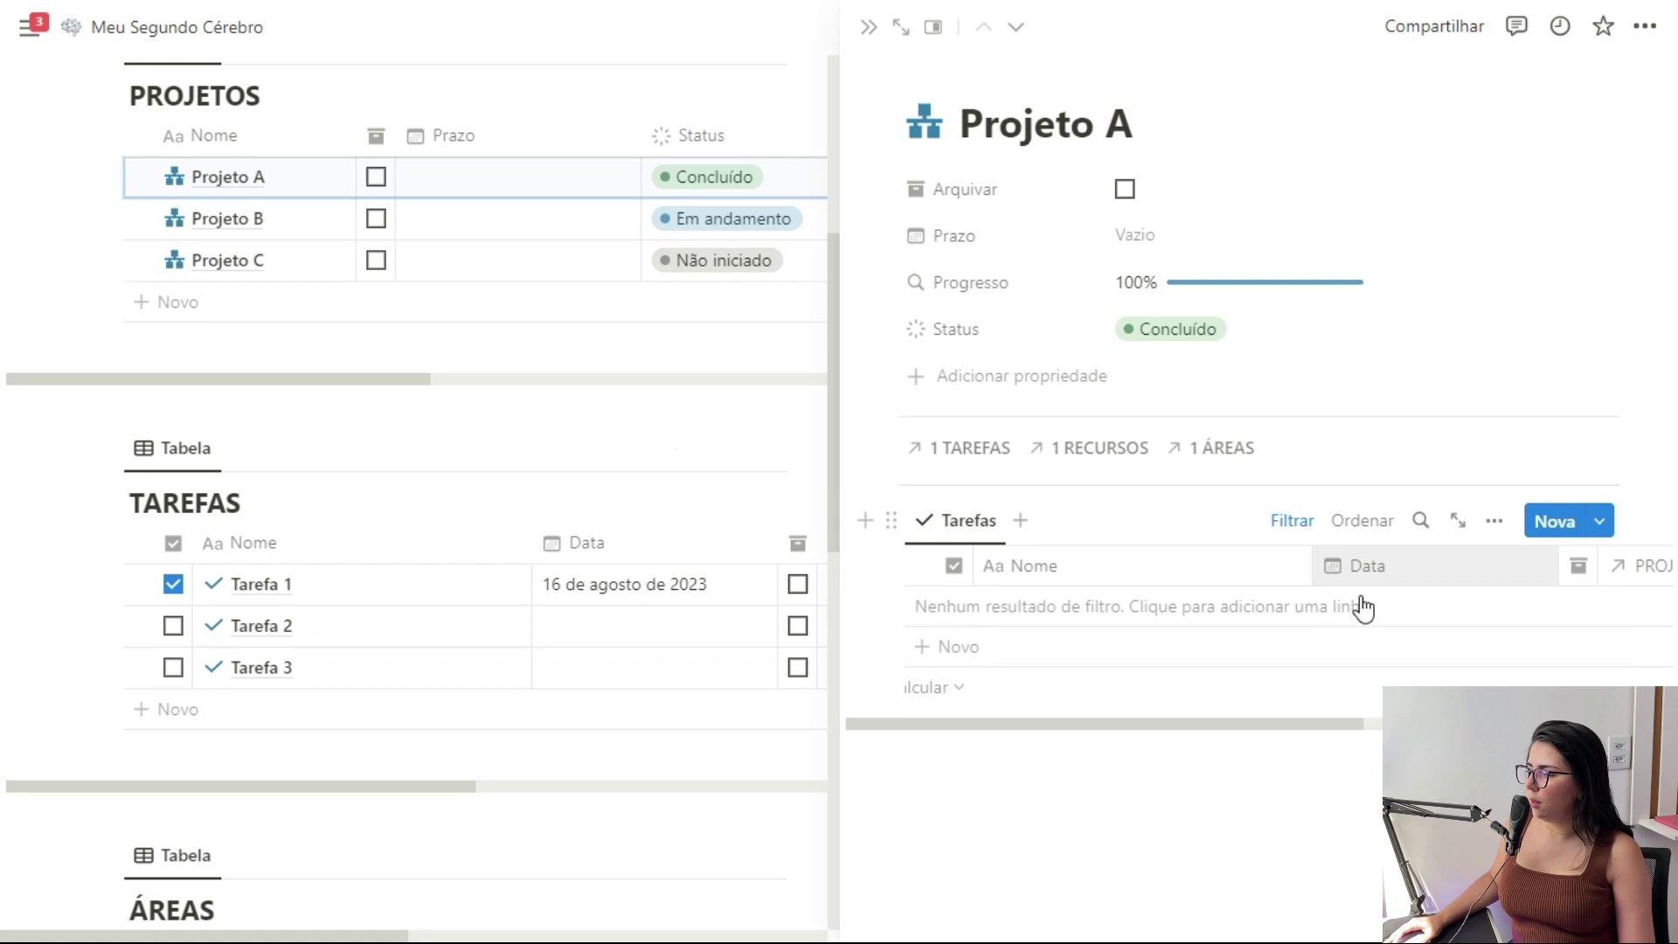
Hide the PROJETOS and ÁREAS columns and narrow the Nome column
scroll(1259, 589, "right", 5)
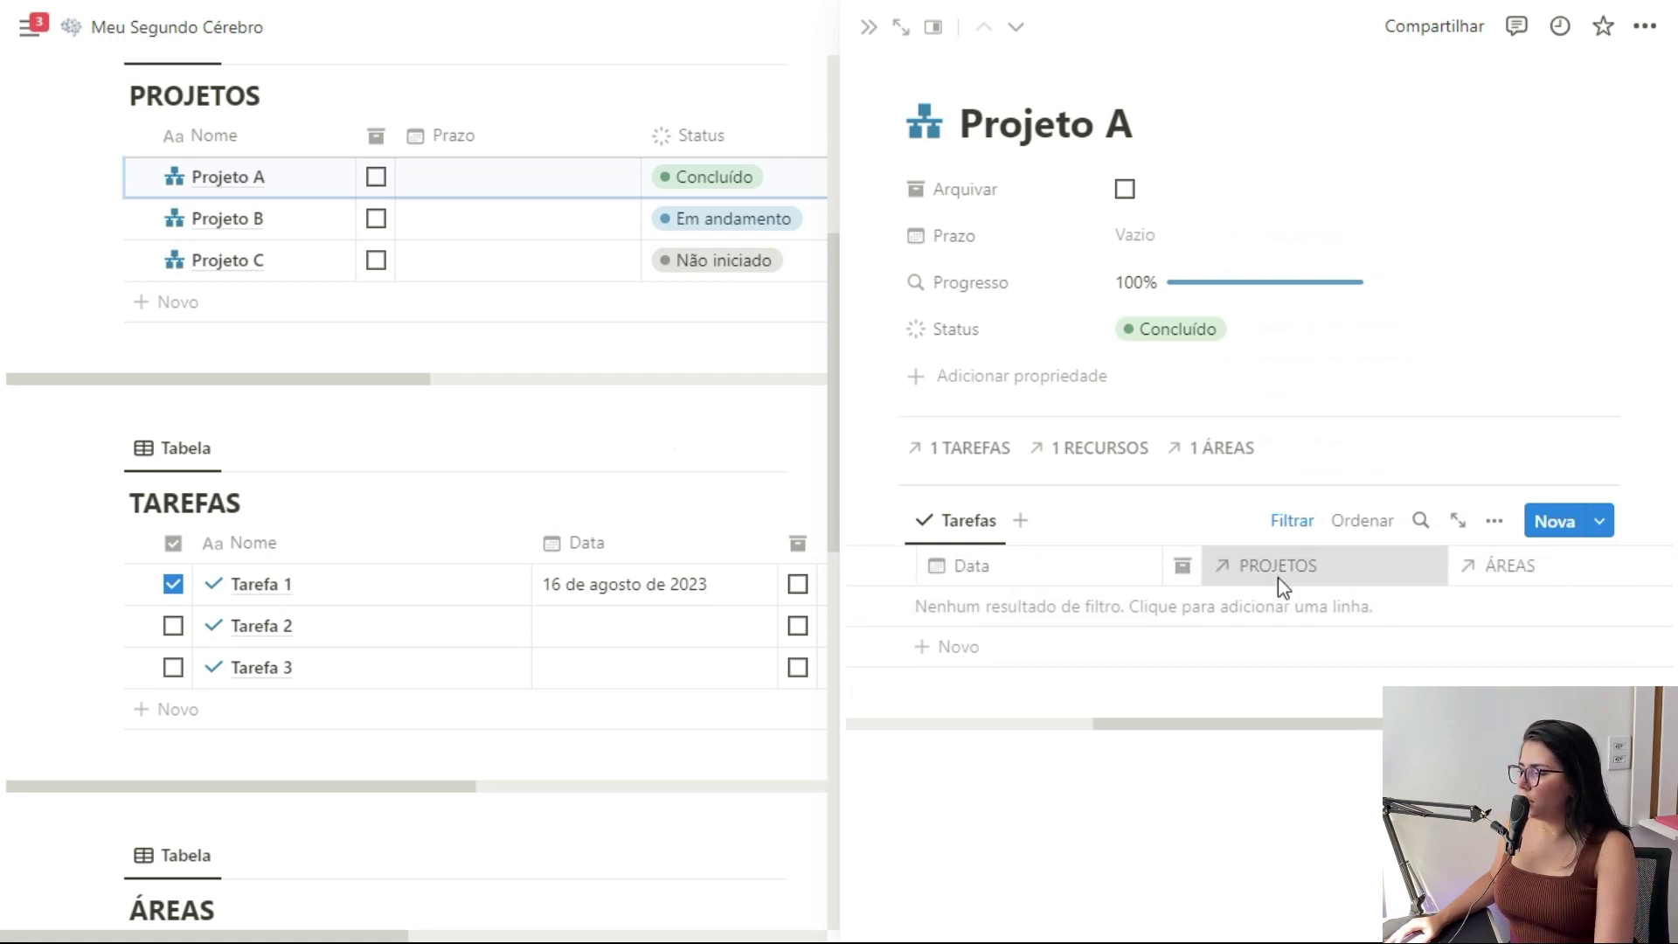
left_click(1280, 590)
left_click(1292, 436)
left_click(1426, 566)
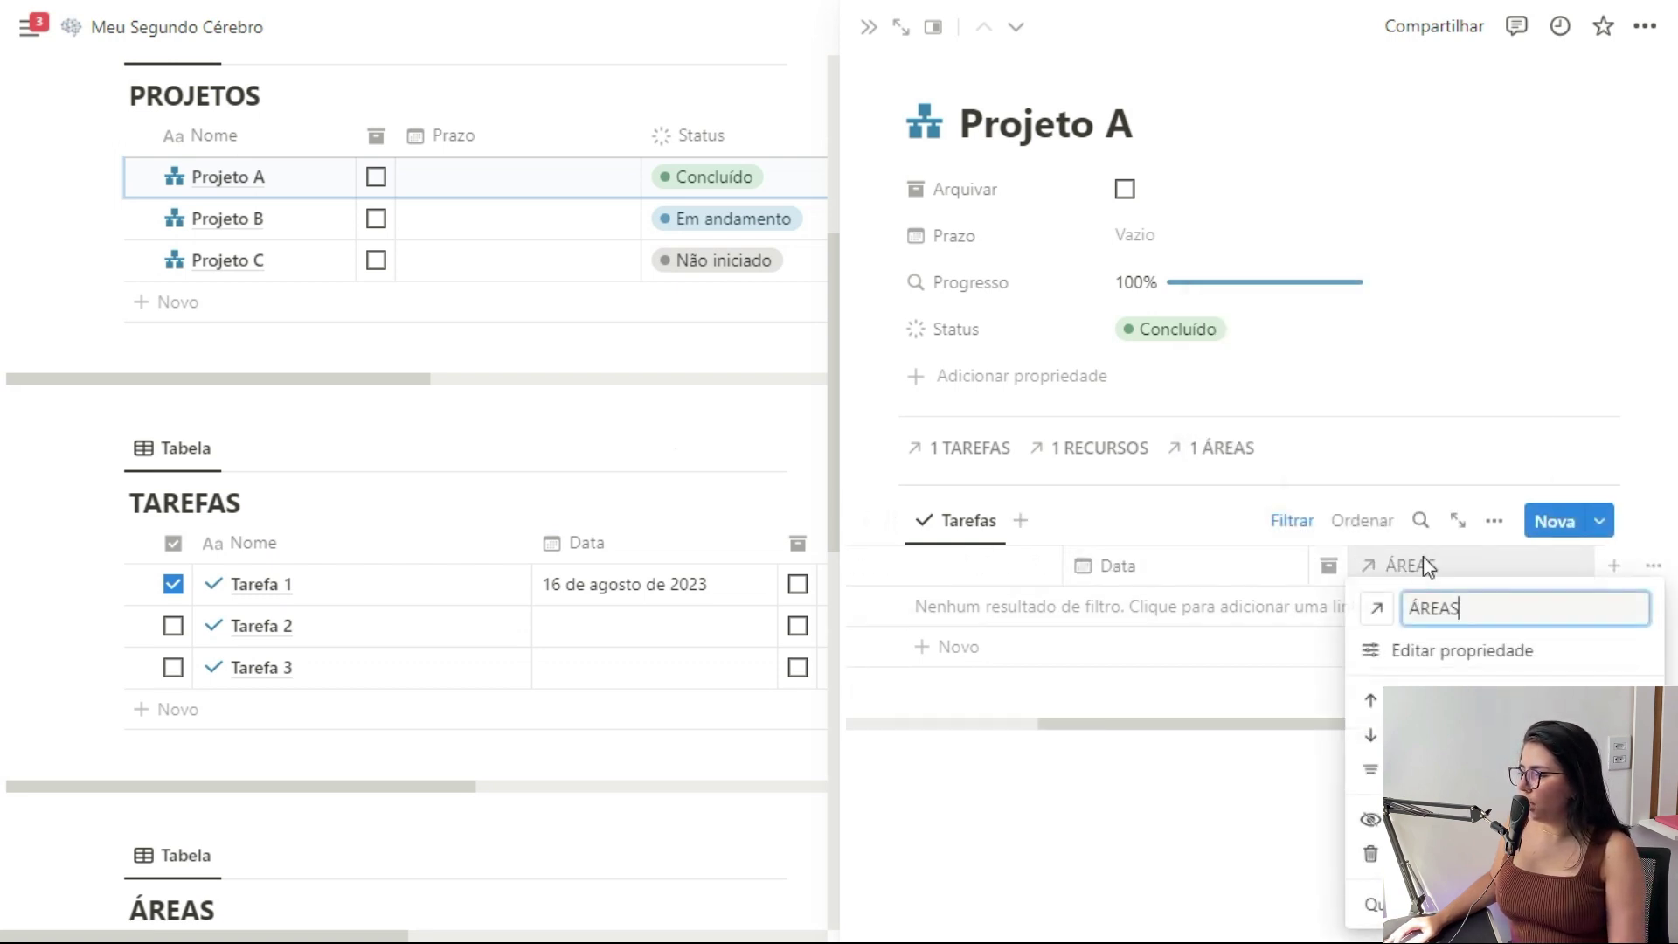
left_click(1433, 819)
left_click(1515, 521)
left_click(1579, 619)
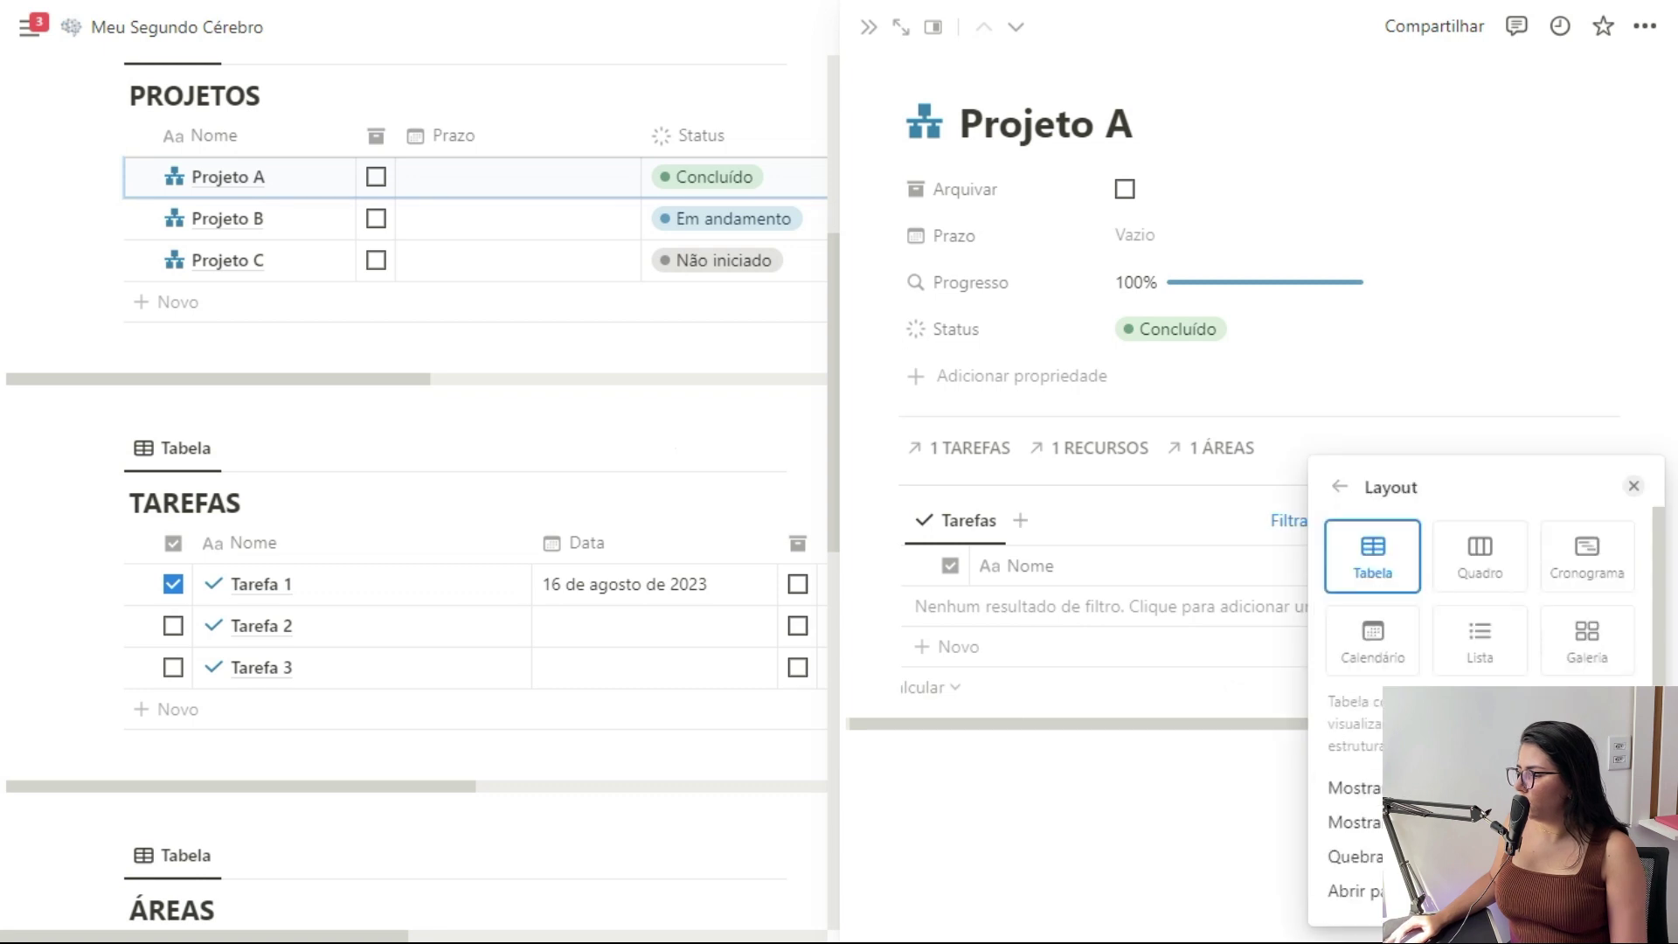
left_click(1634, 486)
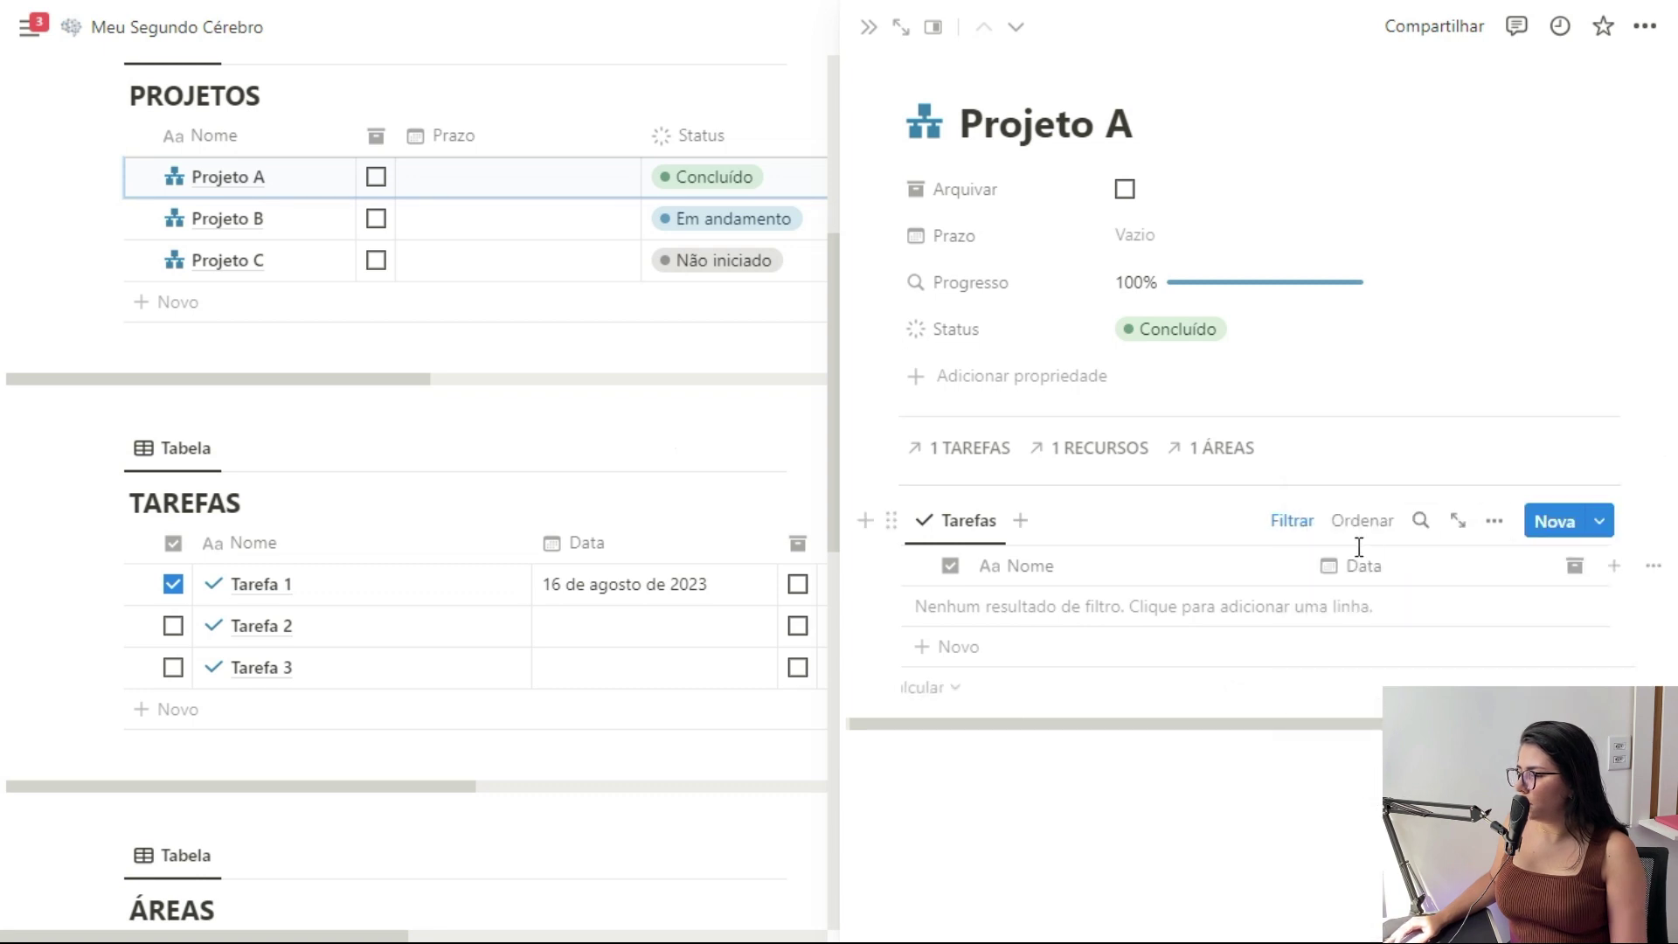
left_click_drag(1309, 566, 1236, 568)
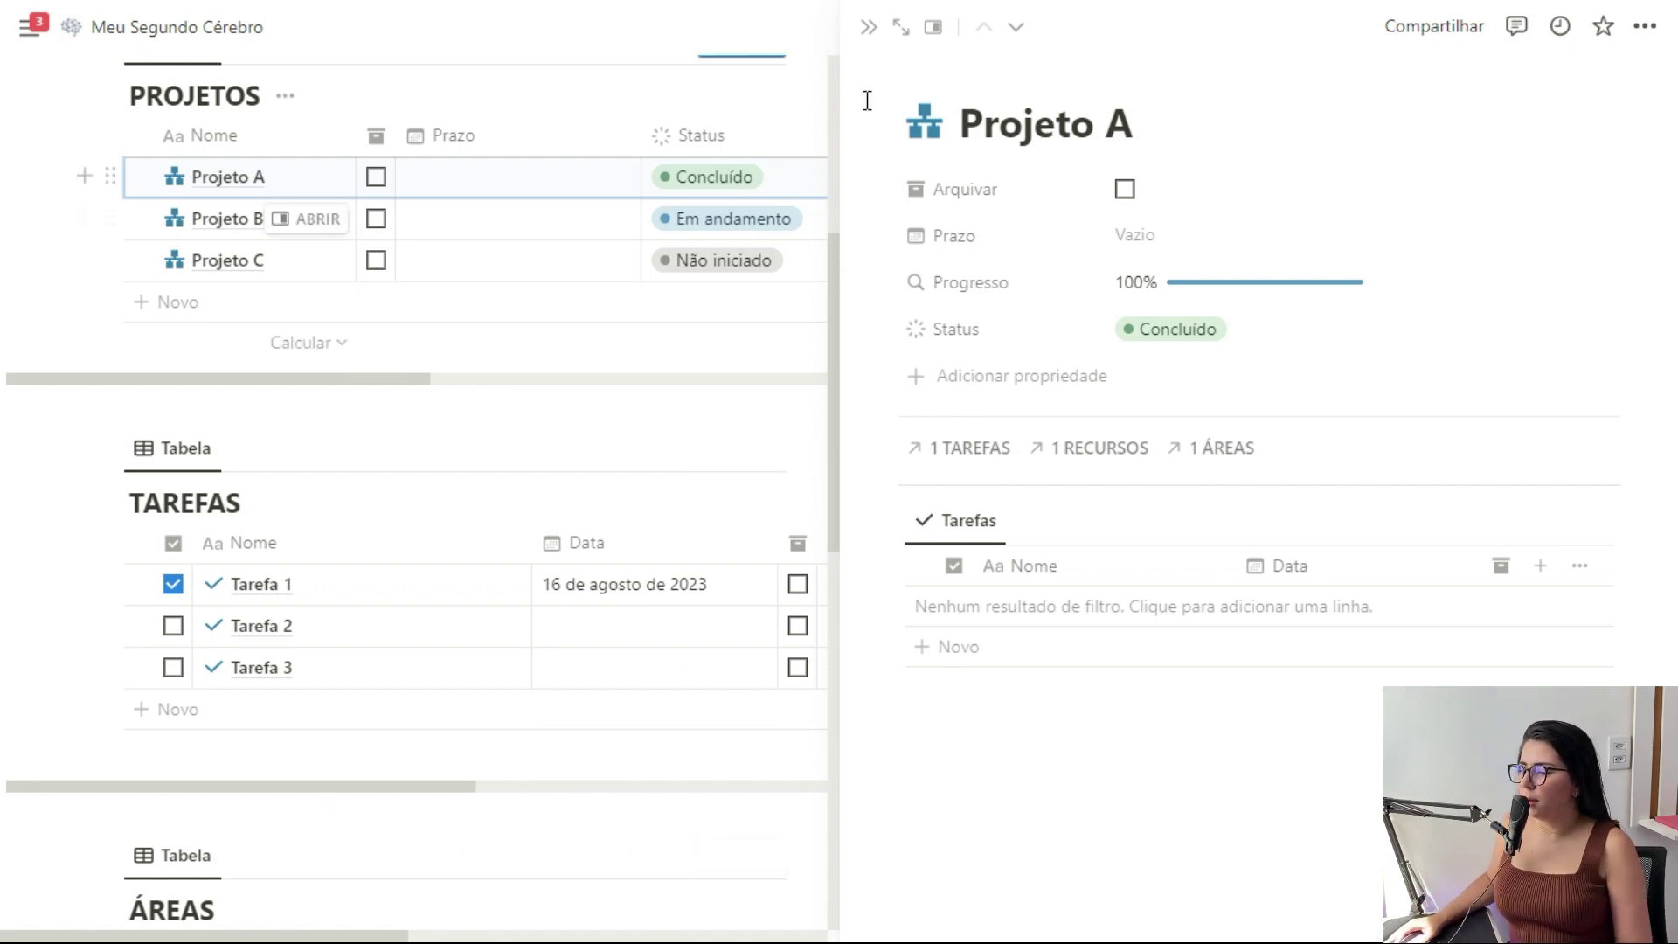
Close the Projeto A side preview, reopen it, and close it again
left_click(868, 31)
scroll(562, 468, "up", 3)
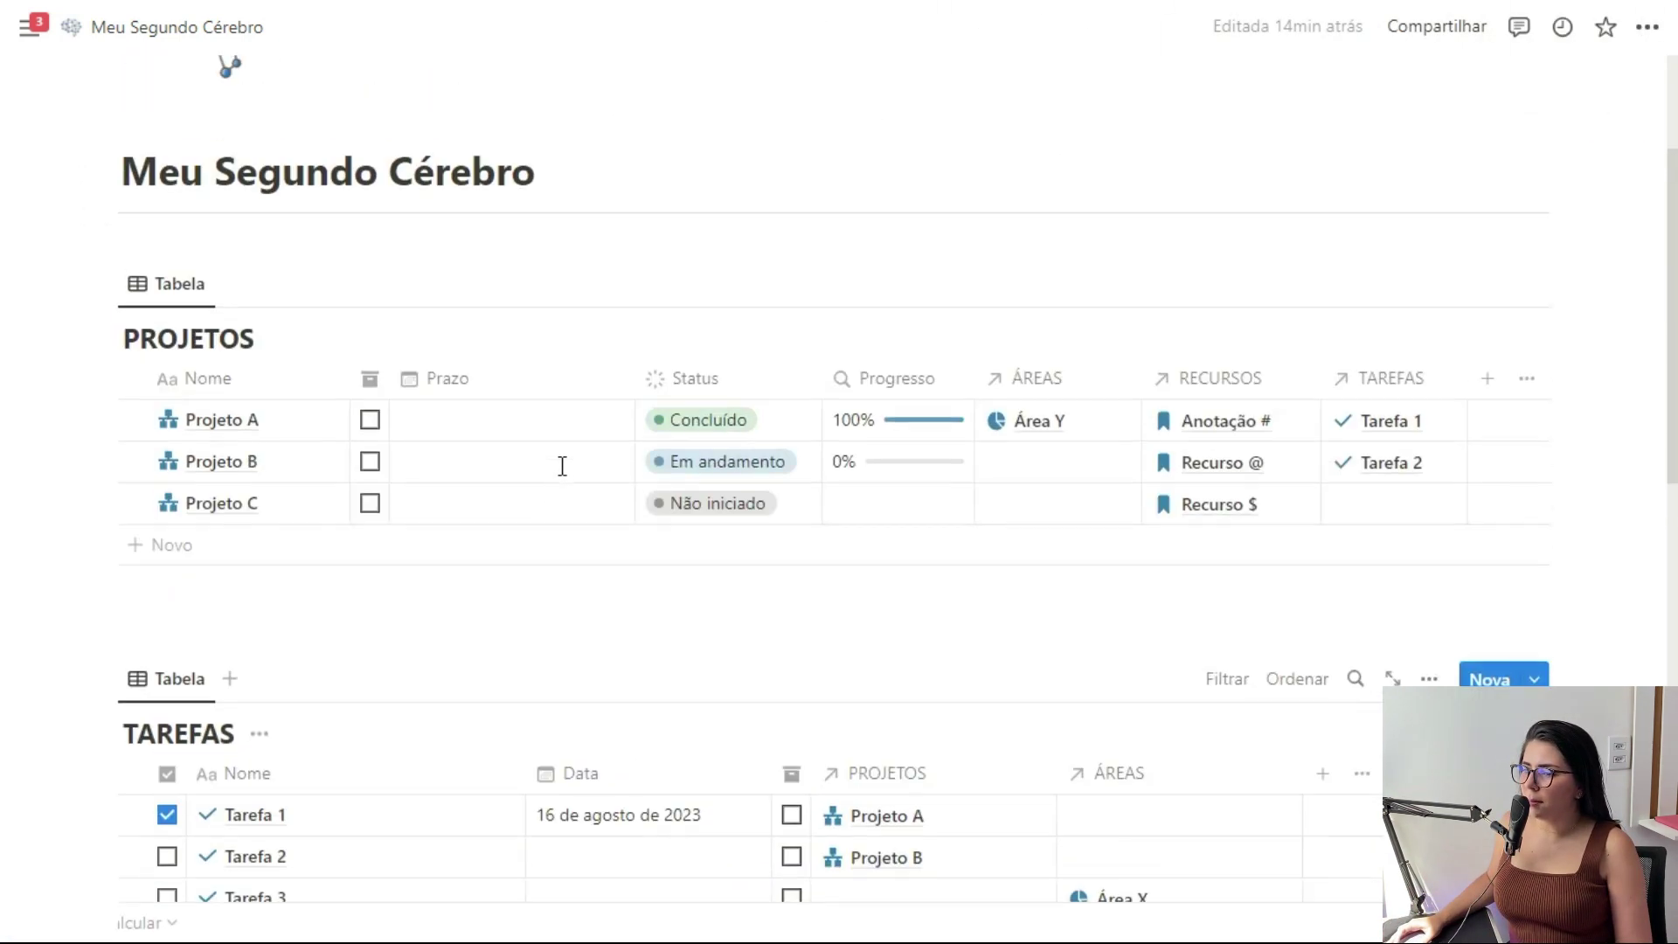
left_click(310, 423)
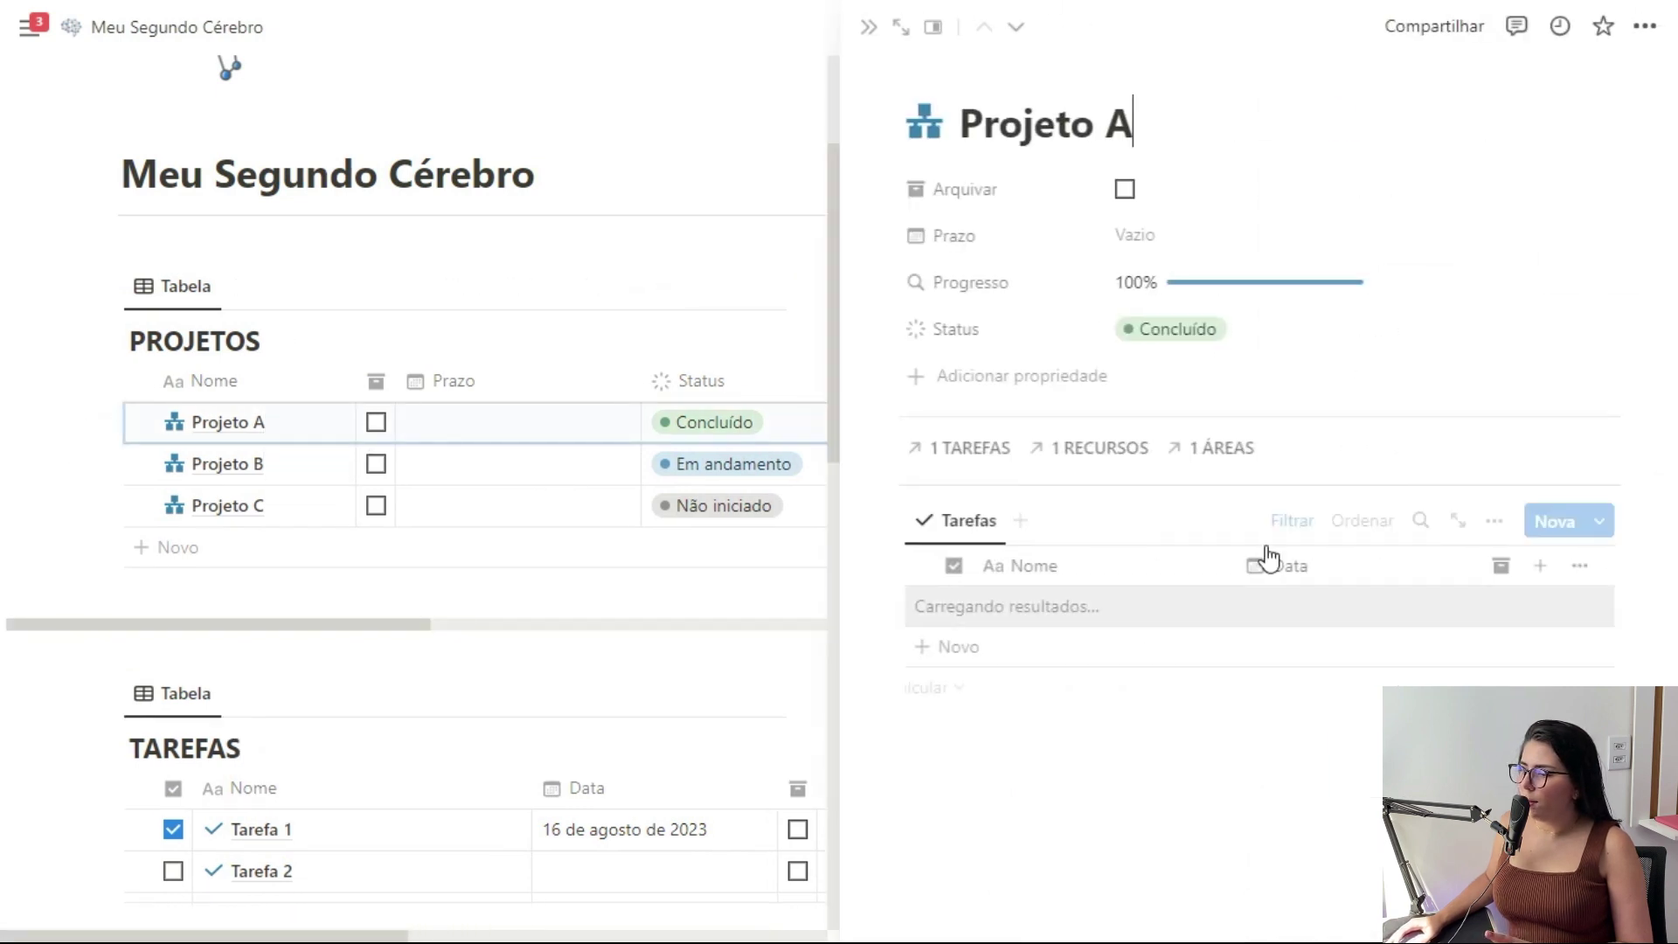
left_click(869, 28)
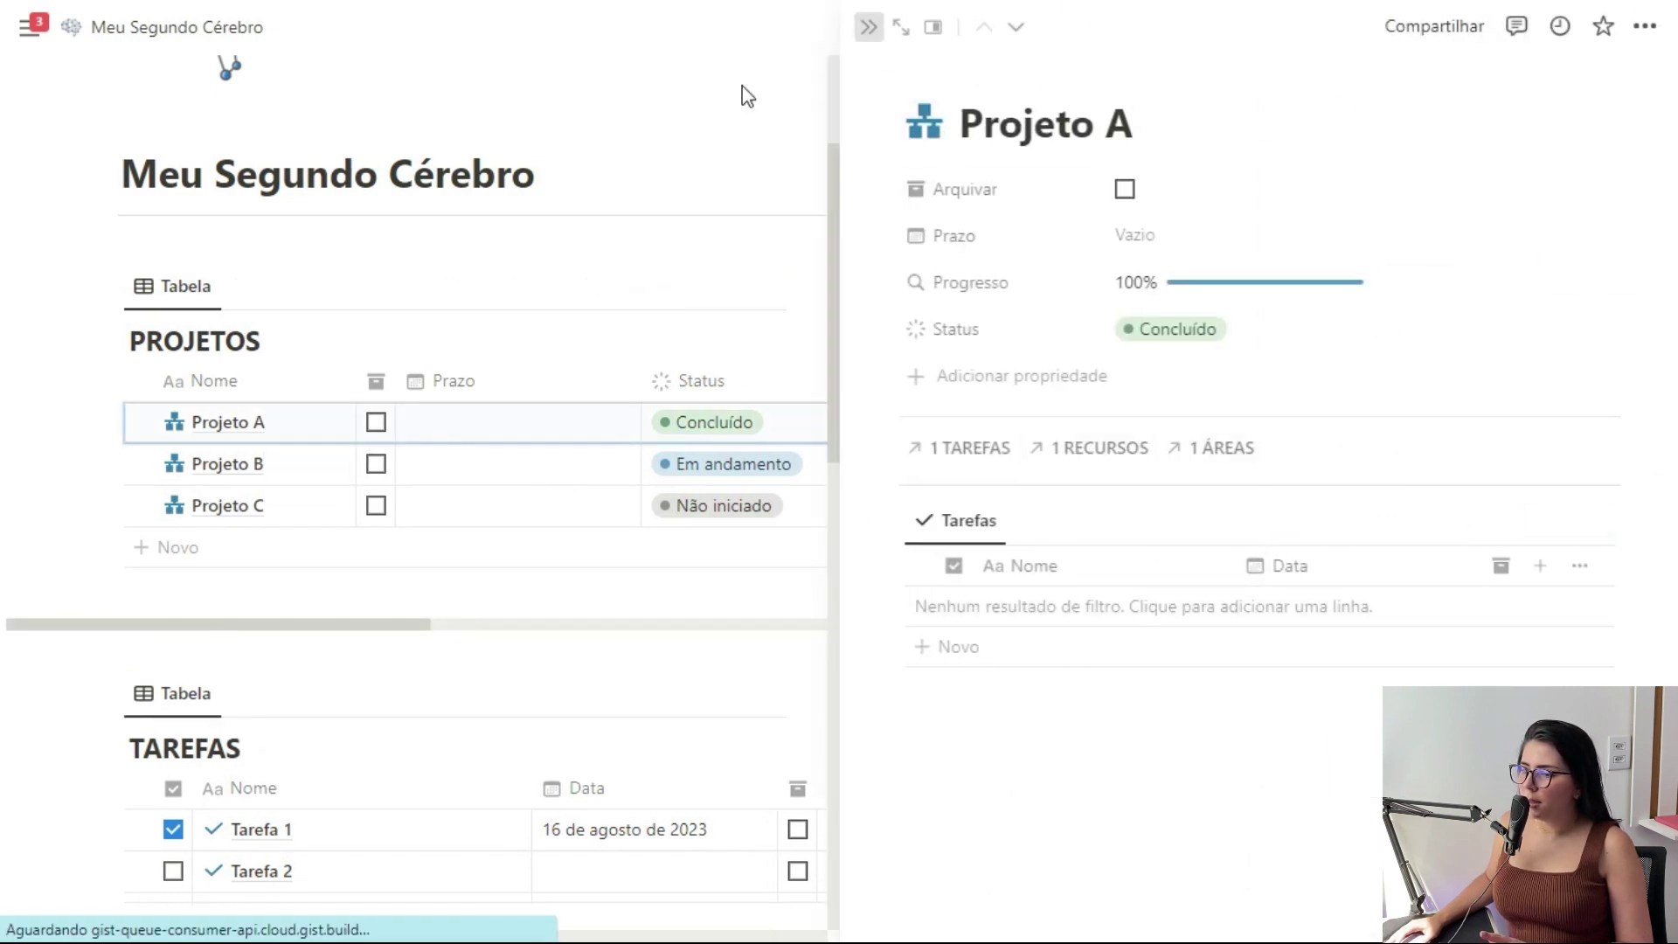
left_click(306, 425)
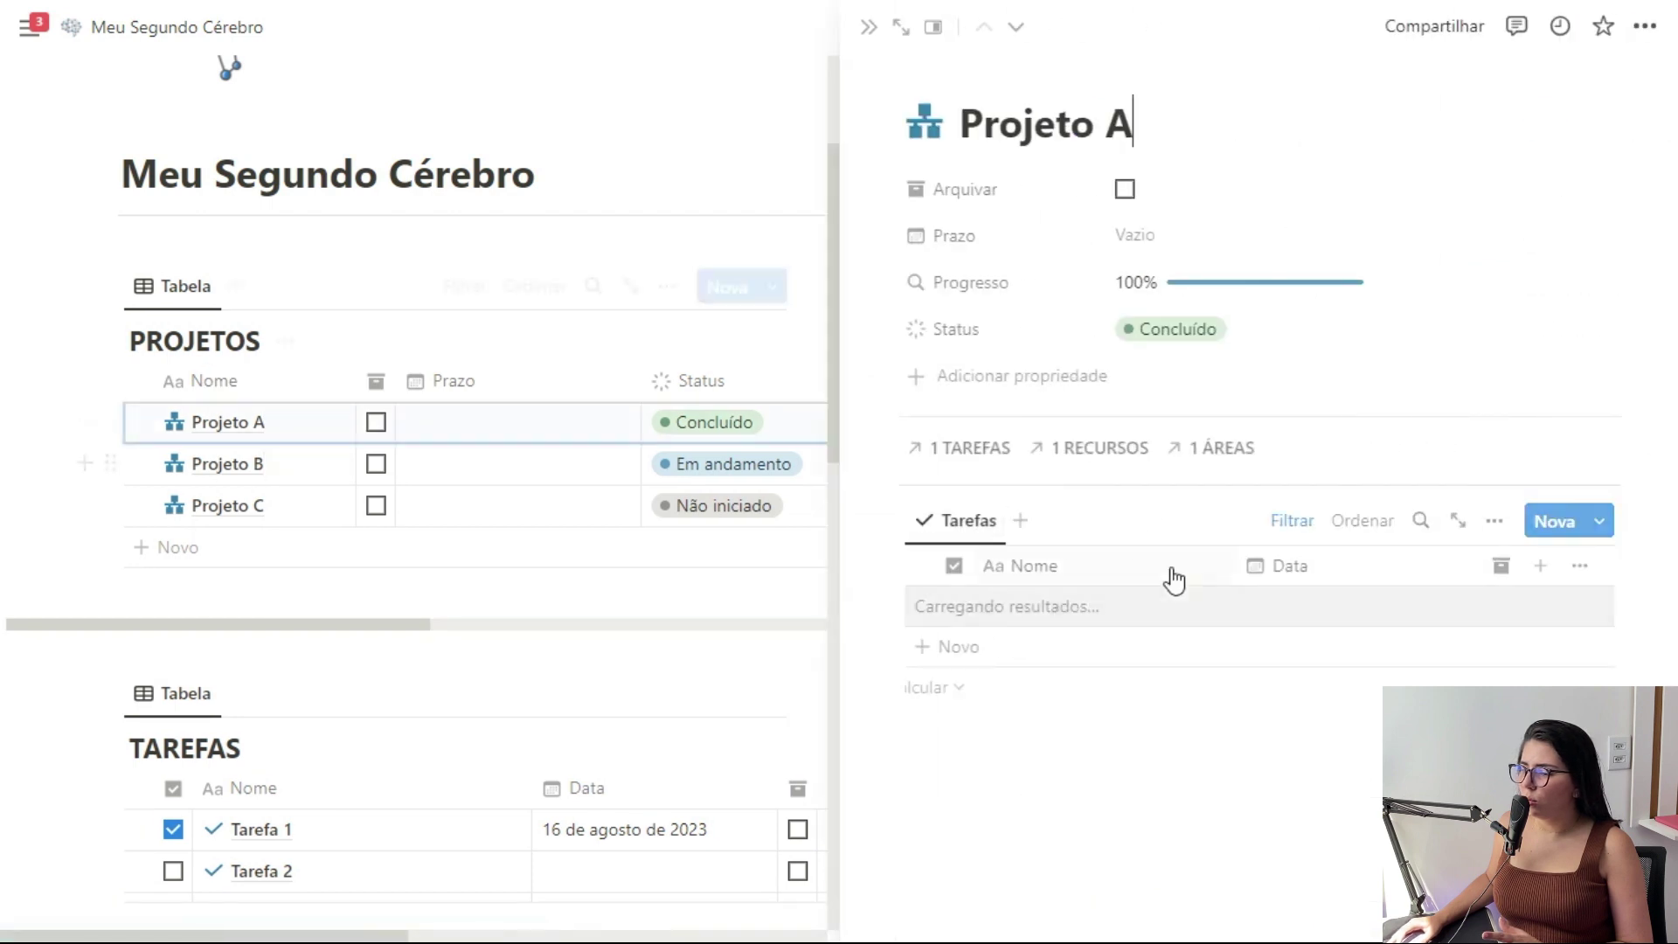
left_click(868, 27)
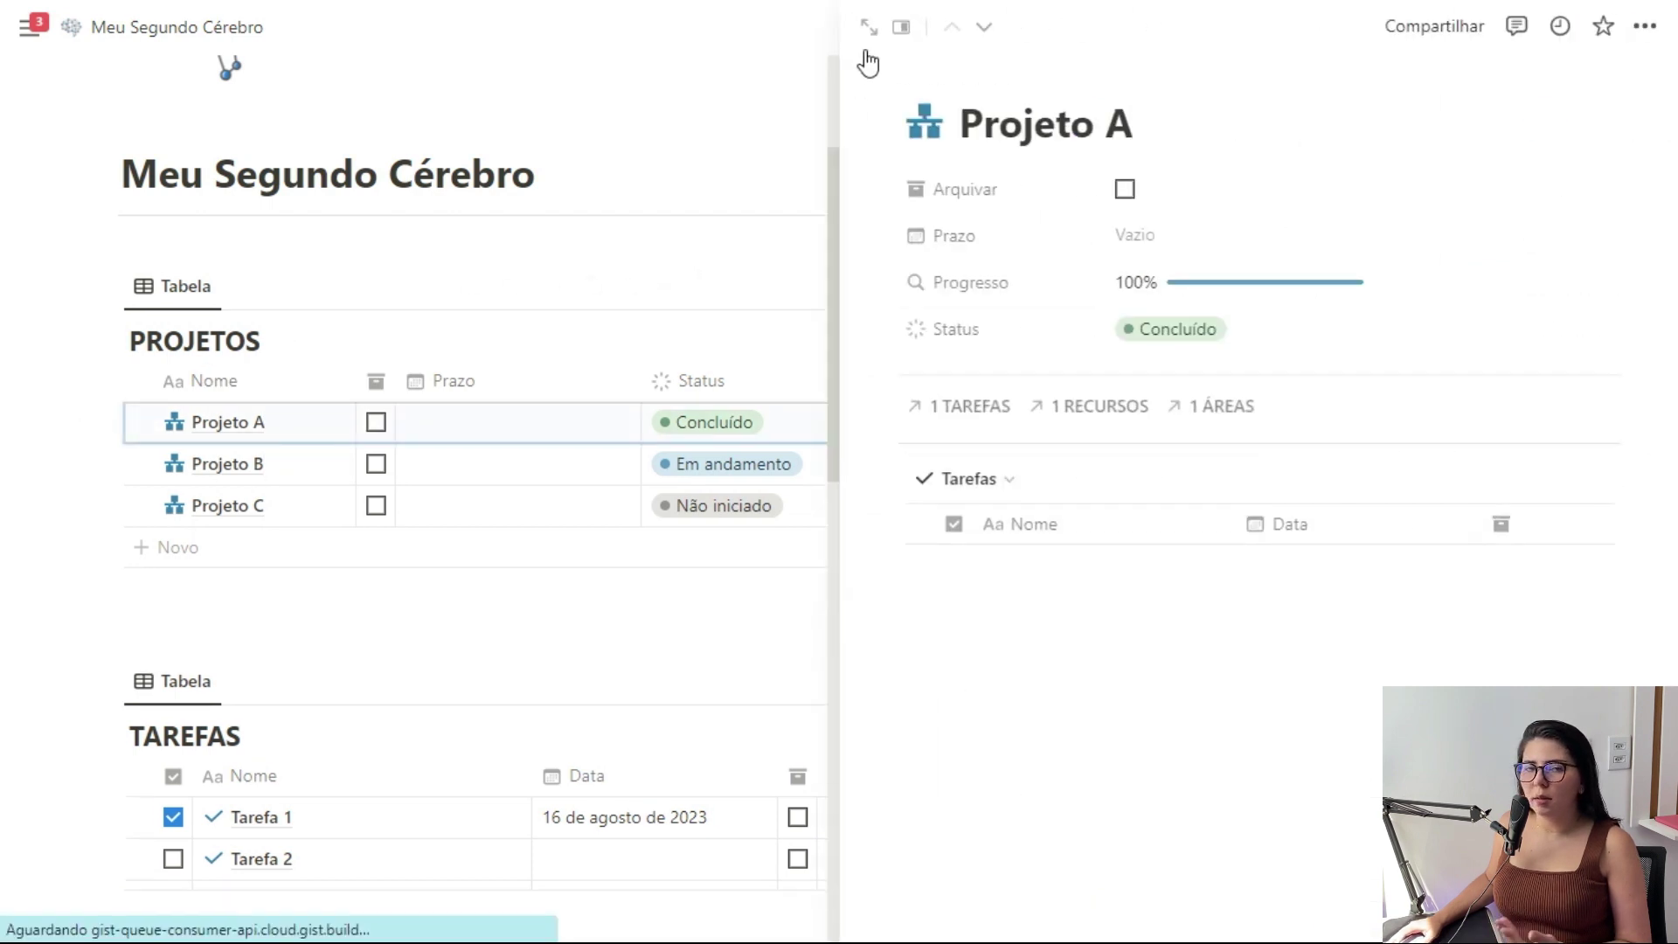
Open and dismiss the PROJETOS Nova templates dropdown
left_click(1533, 289)
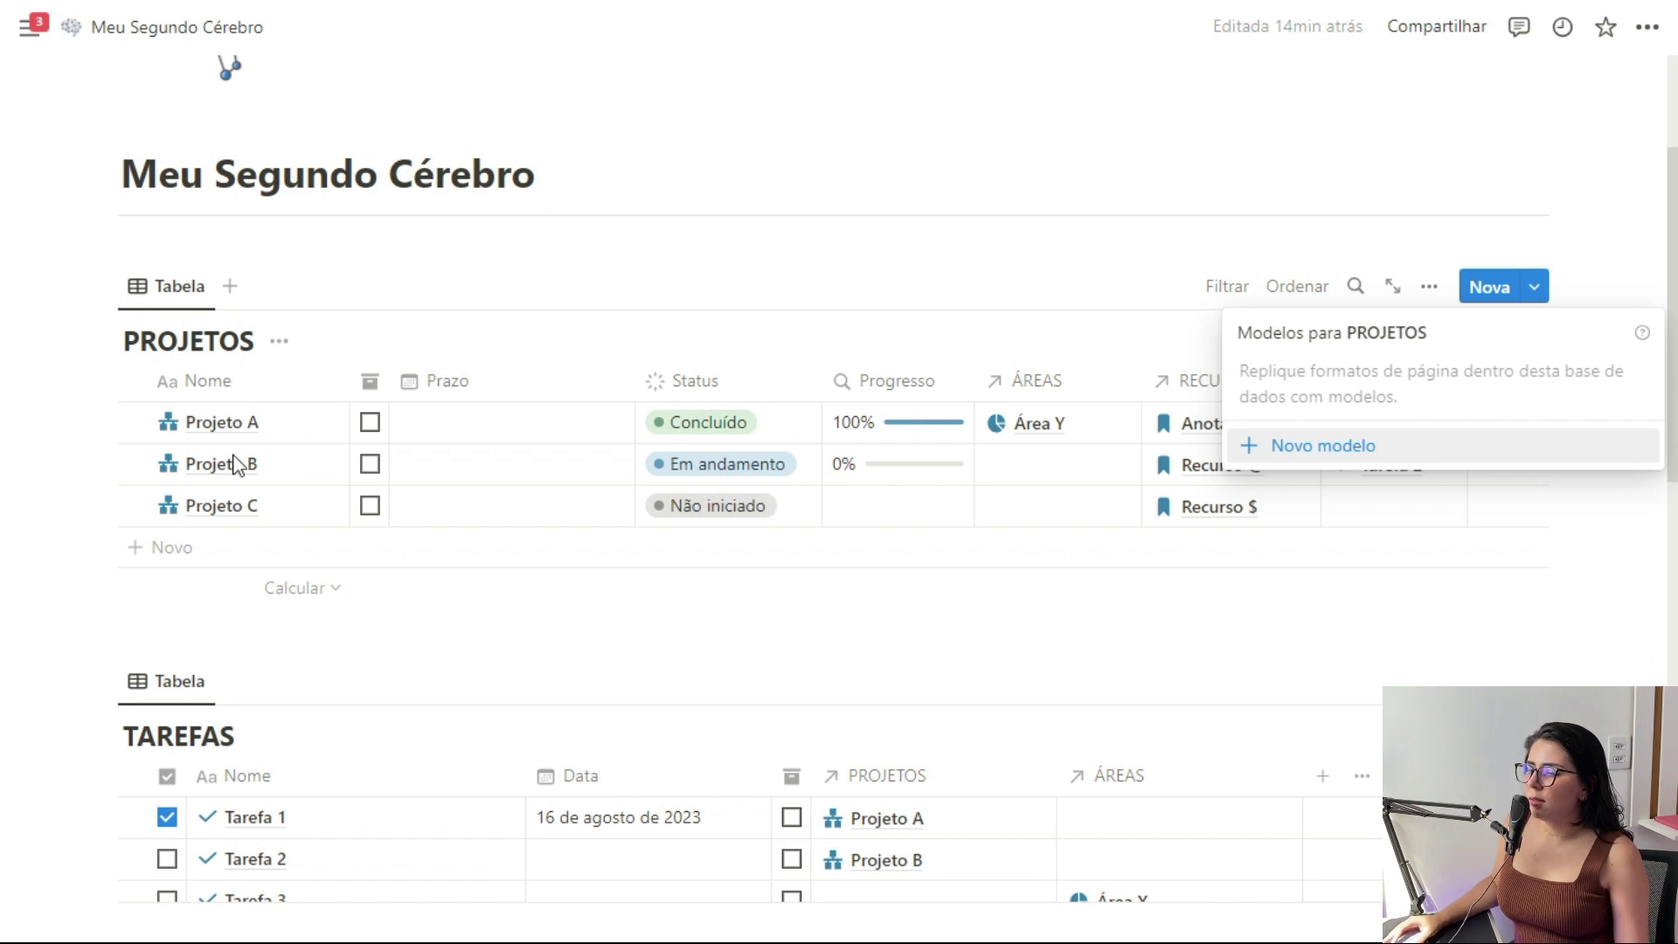
left_click(280, 399)
scroll(315, 378, "down", 4)
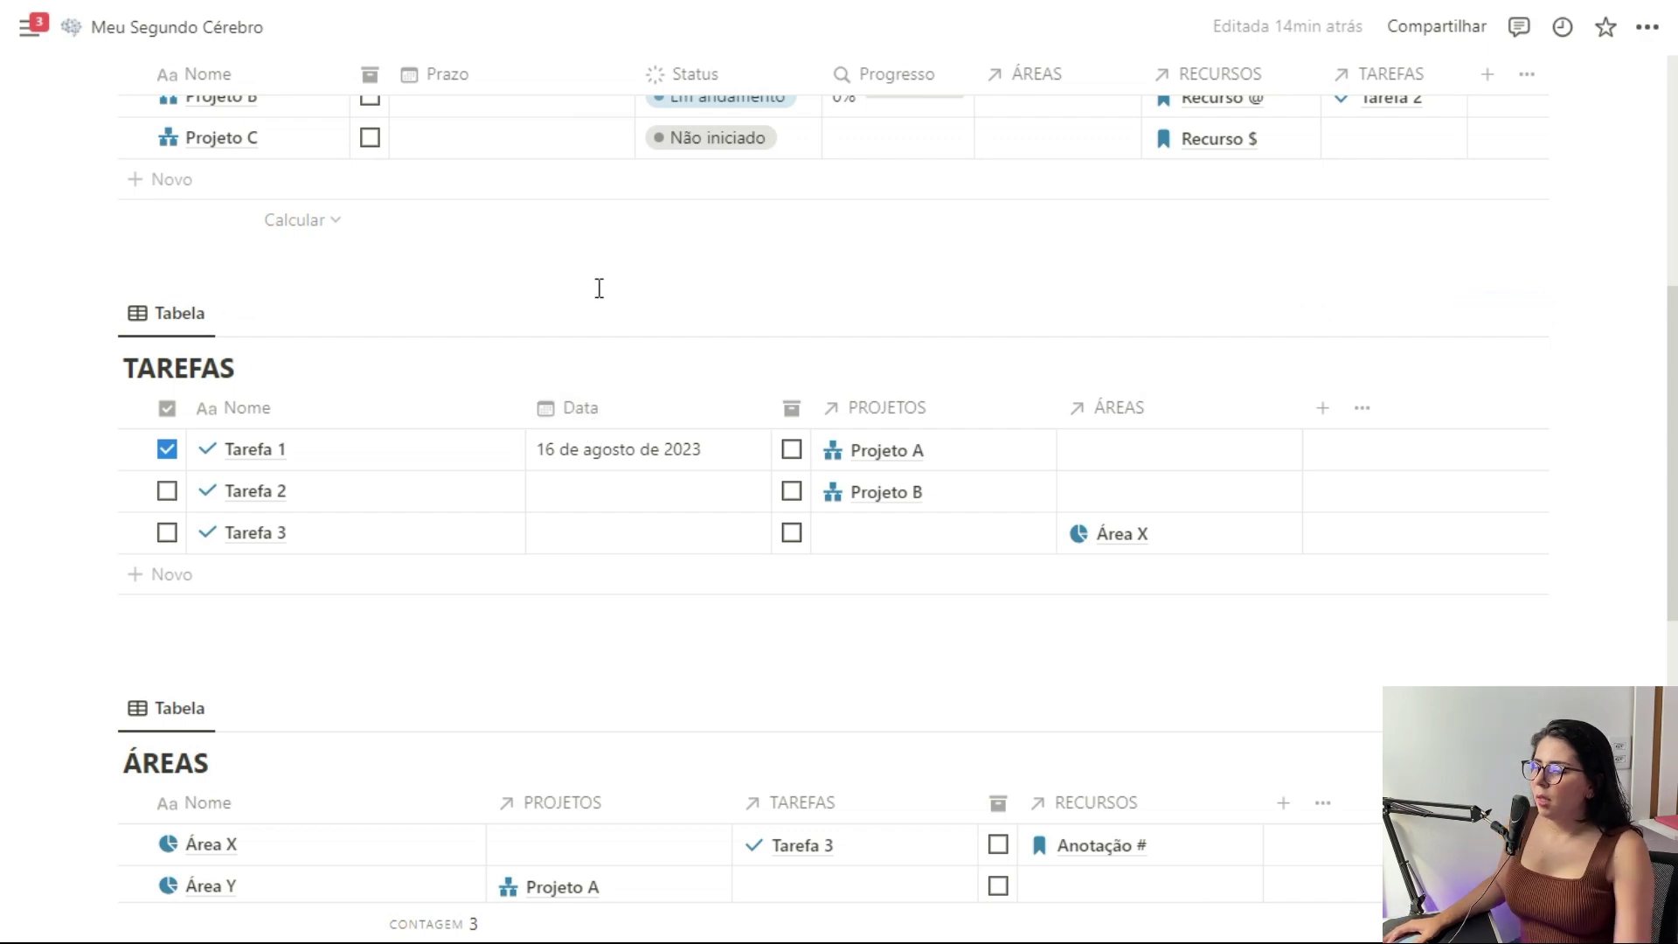
scroll(480, 348, "up", 4)
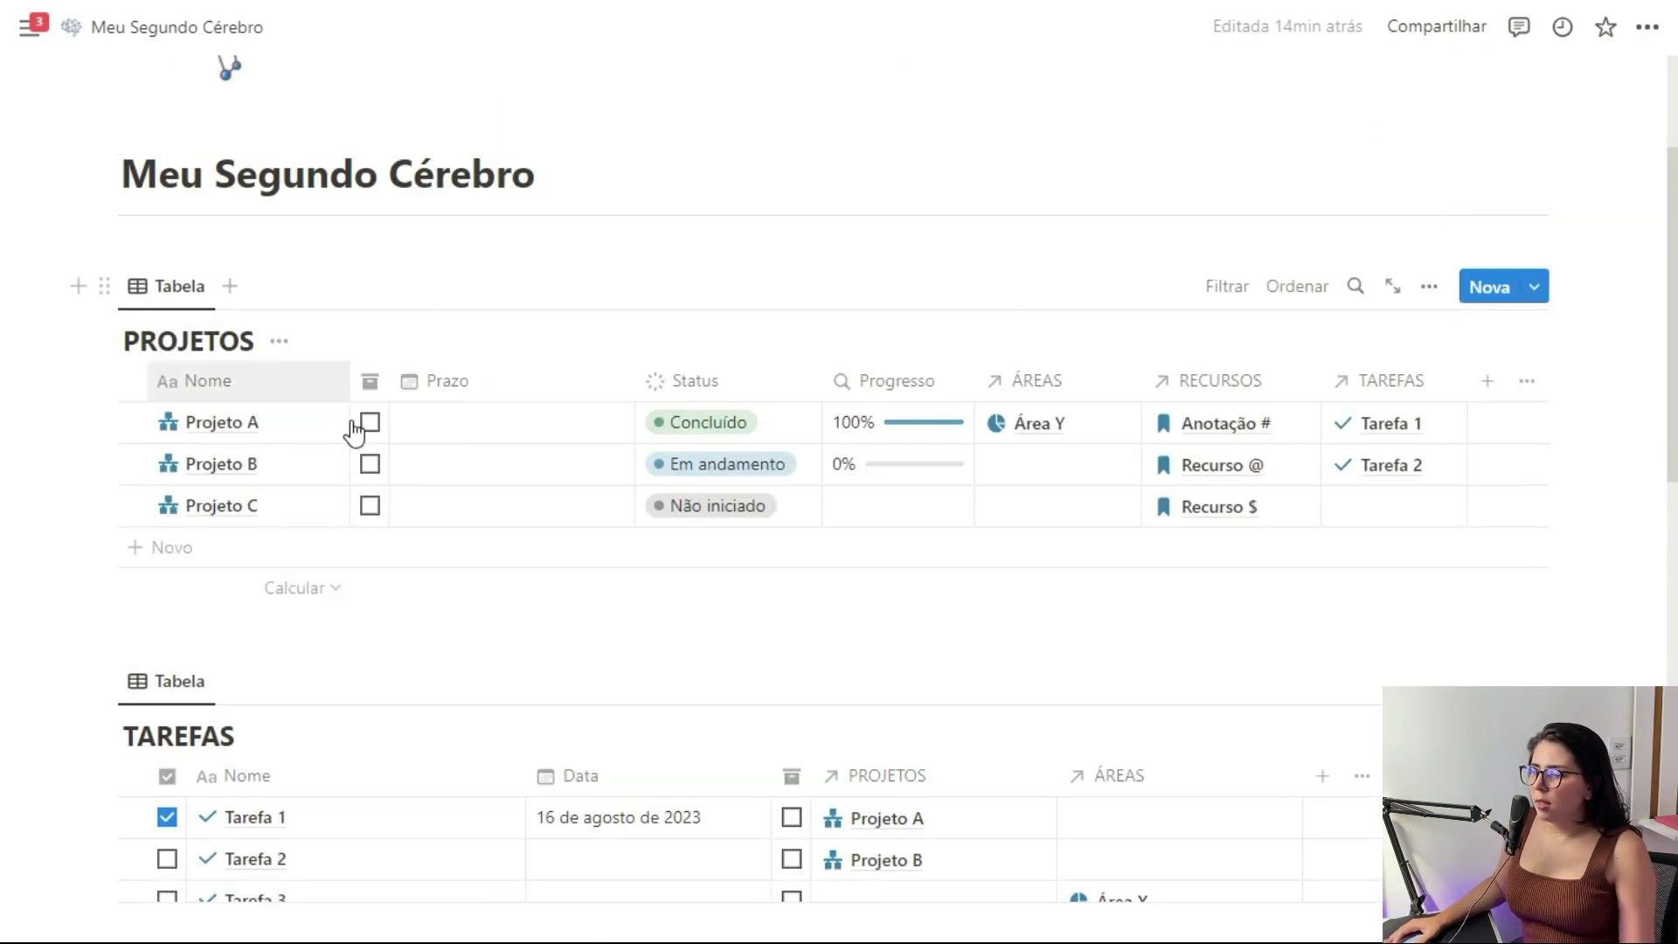
scroll(354, 433, "down", 1)
scroll(219, 398, "up", 1)
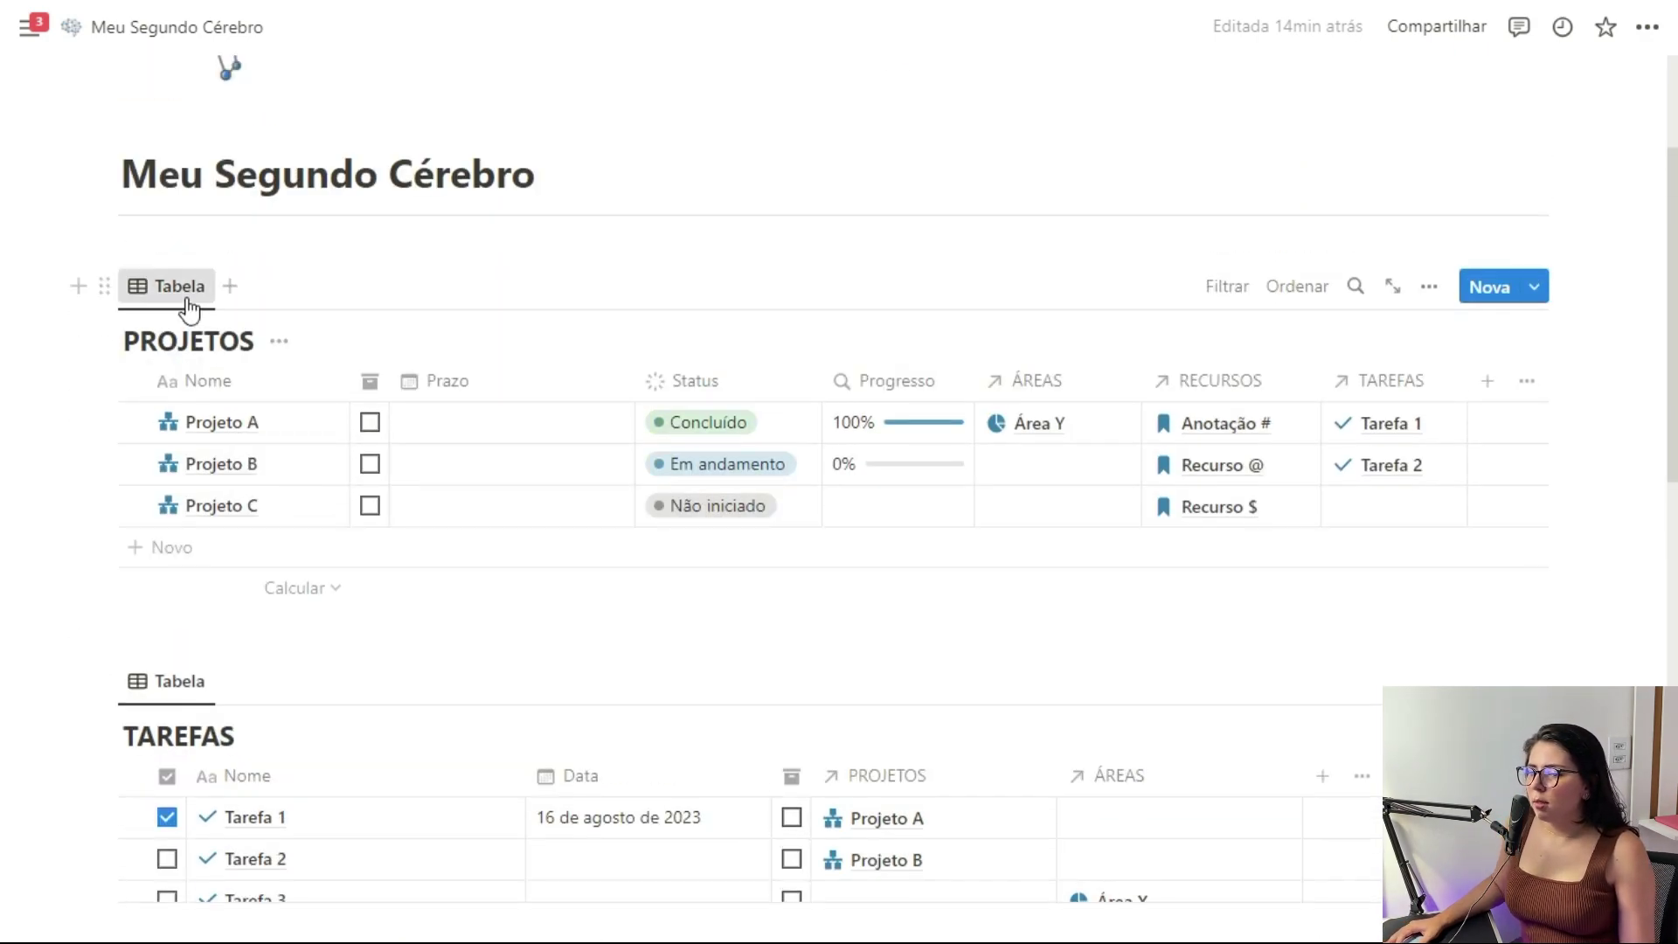
left_click(189, 306)
Turn the PROJETOS table into a board with Progresso shown on the cards
left_click(202, 369)
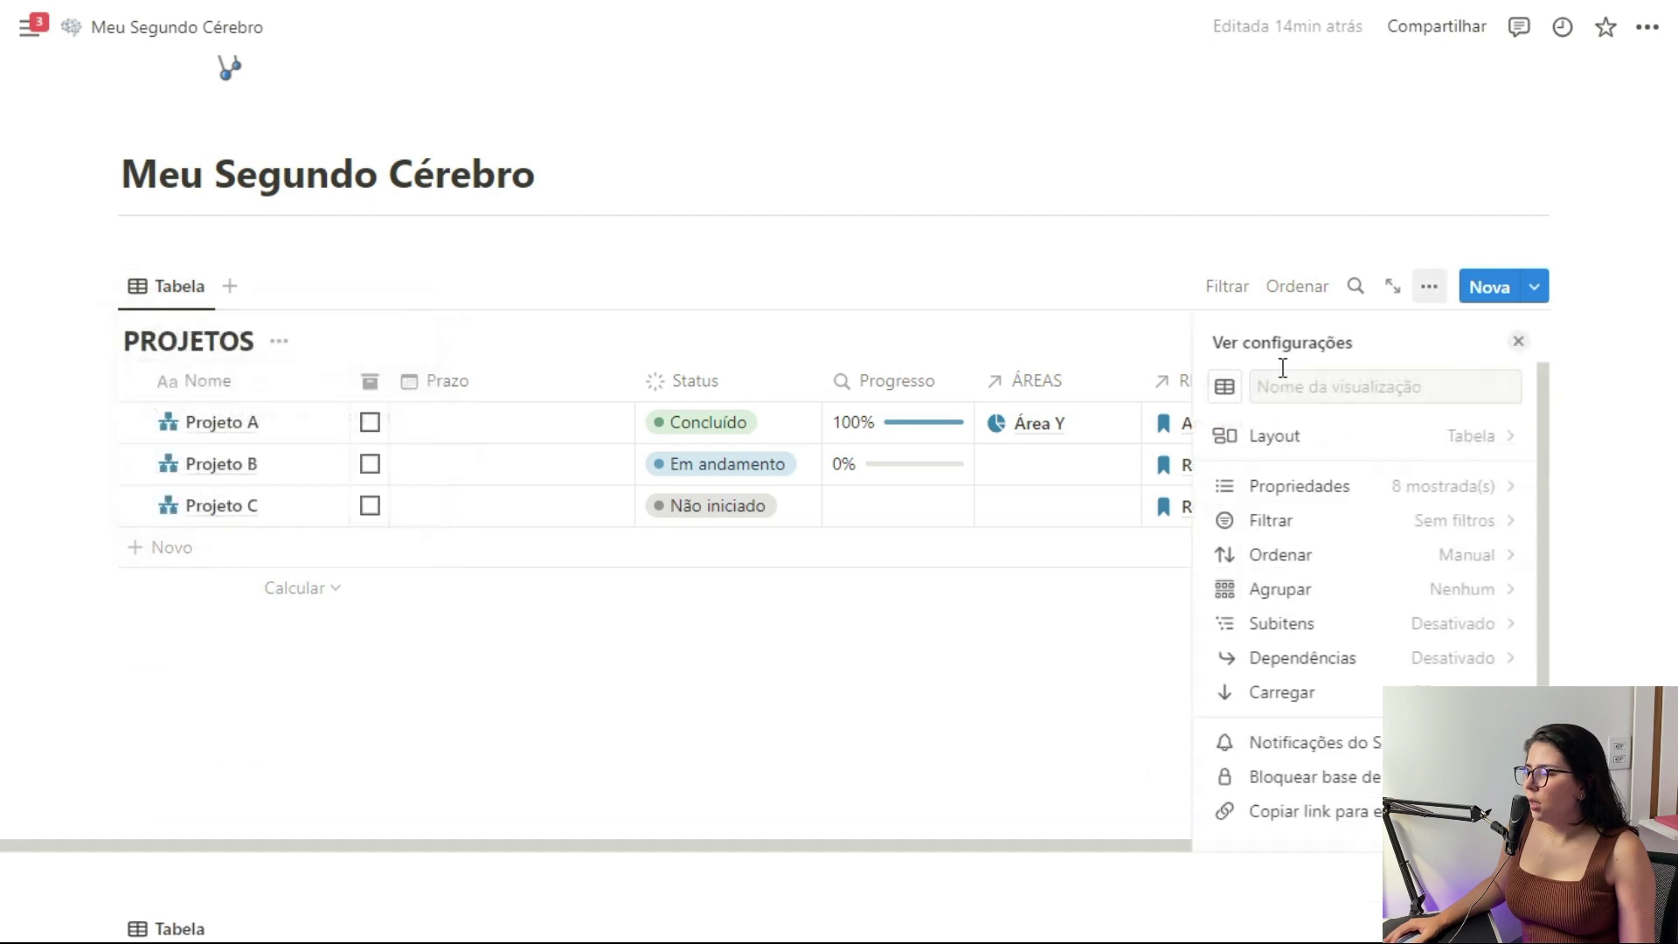
left_click(1432, 450)
left_click(1374, 430)
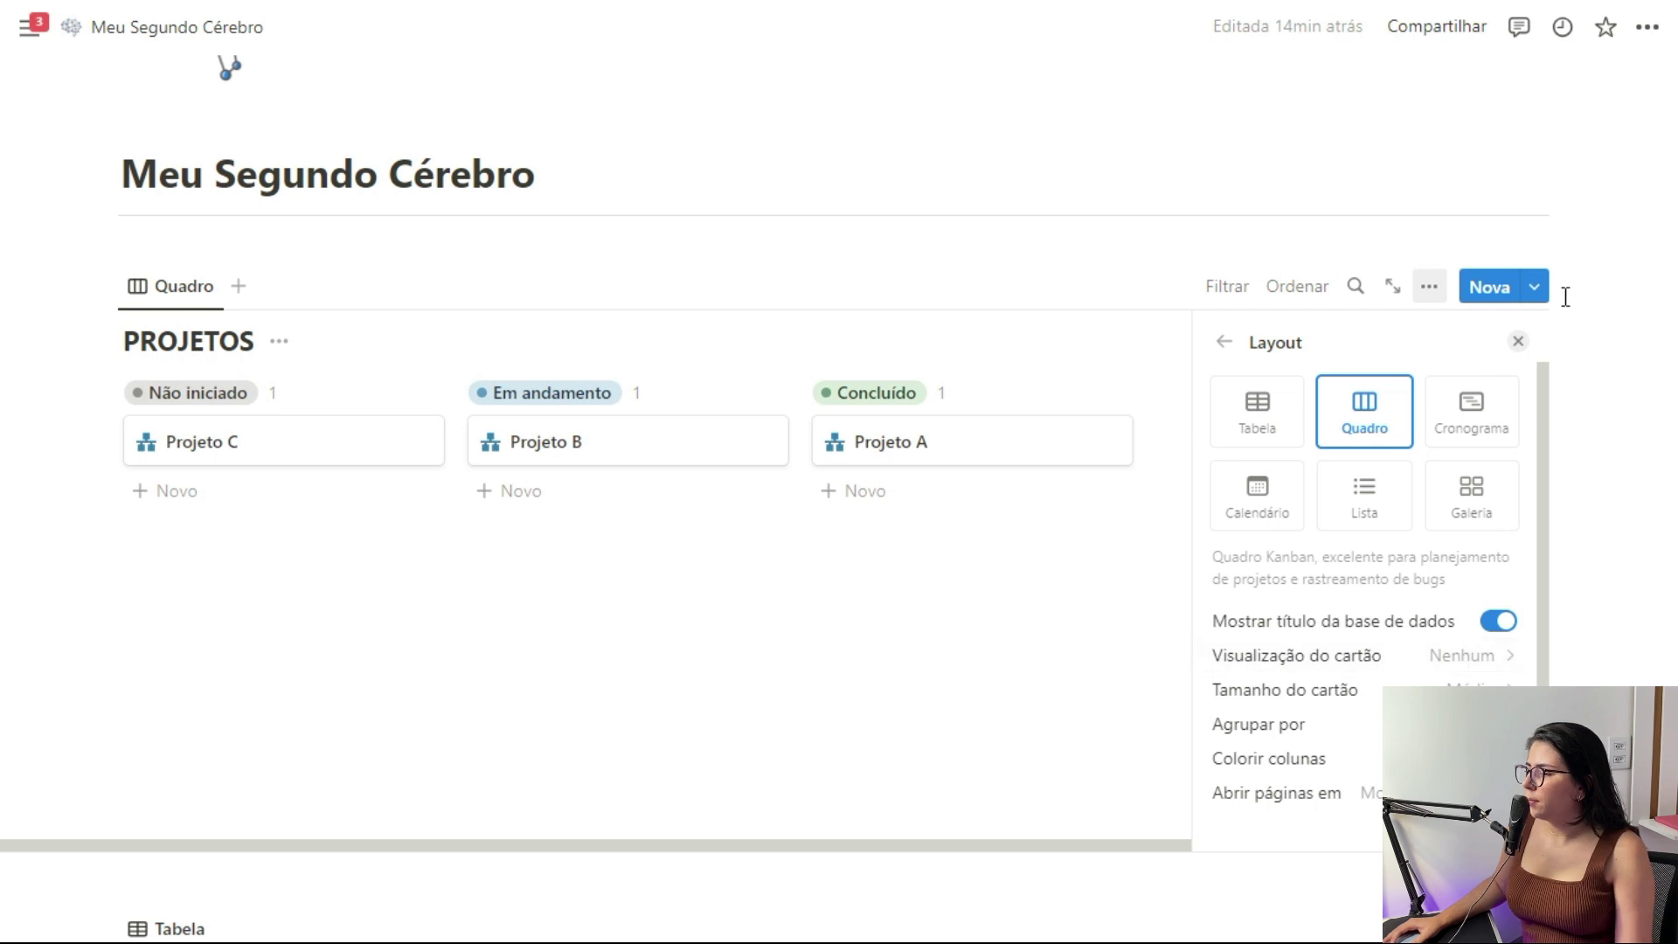
left_click(1519, 342)
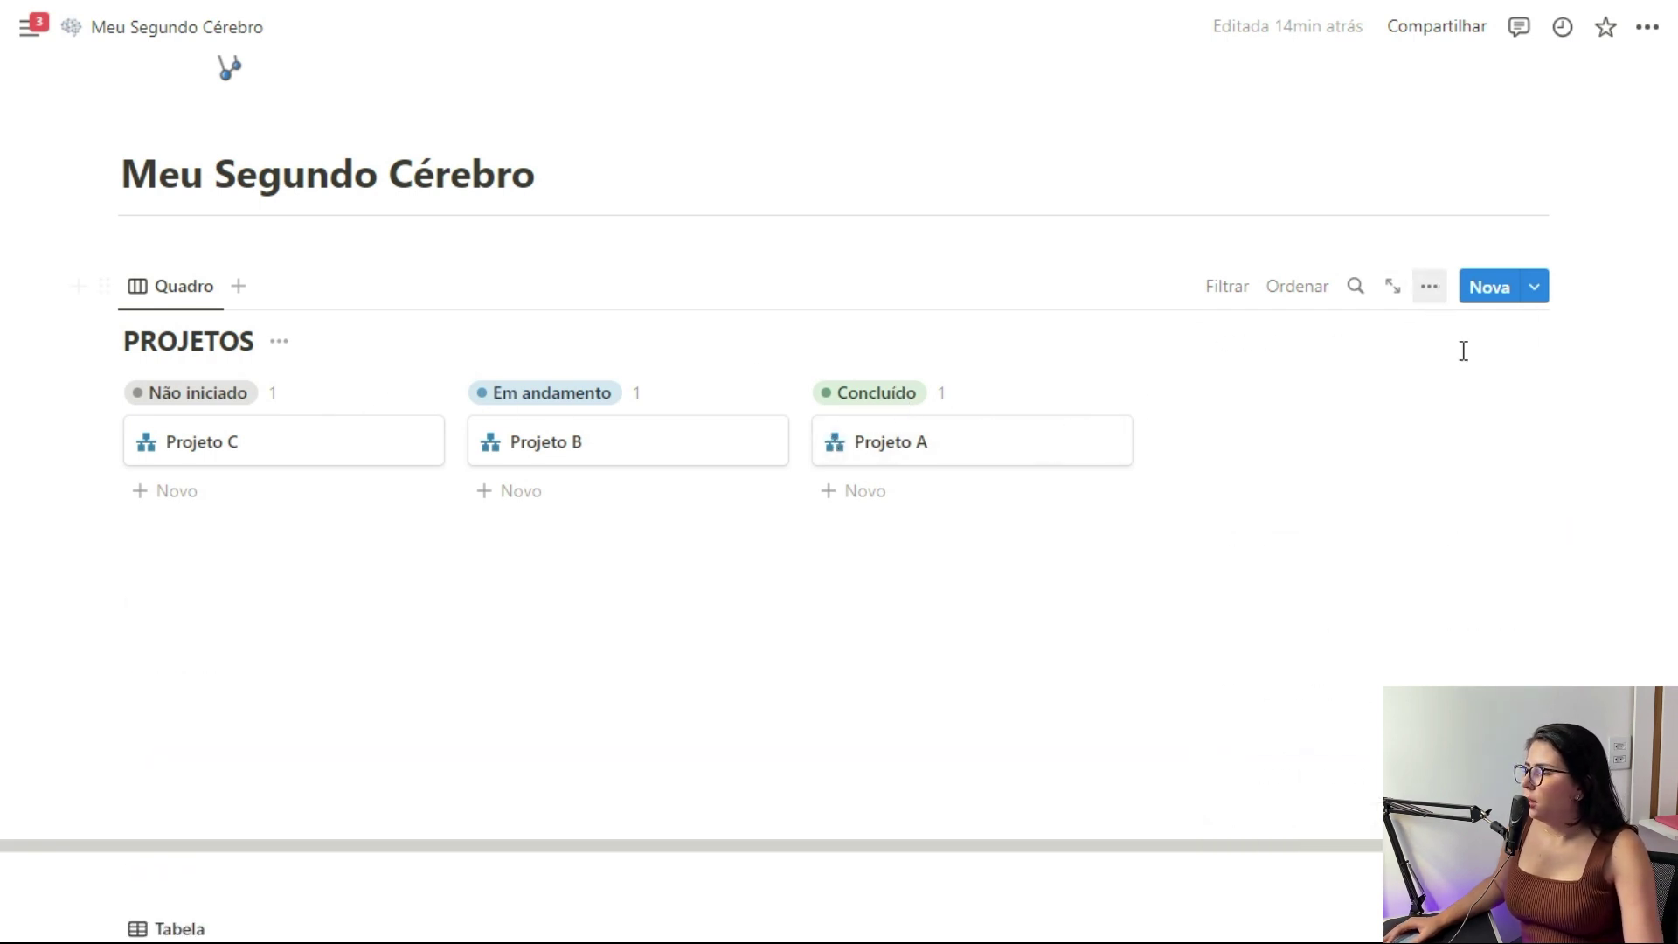
left_click(1453, 487)
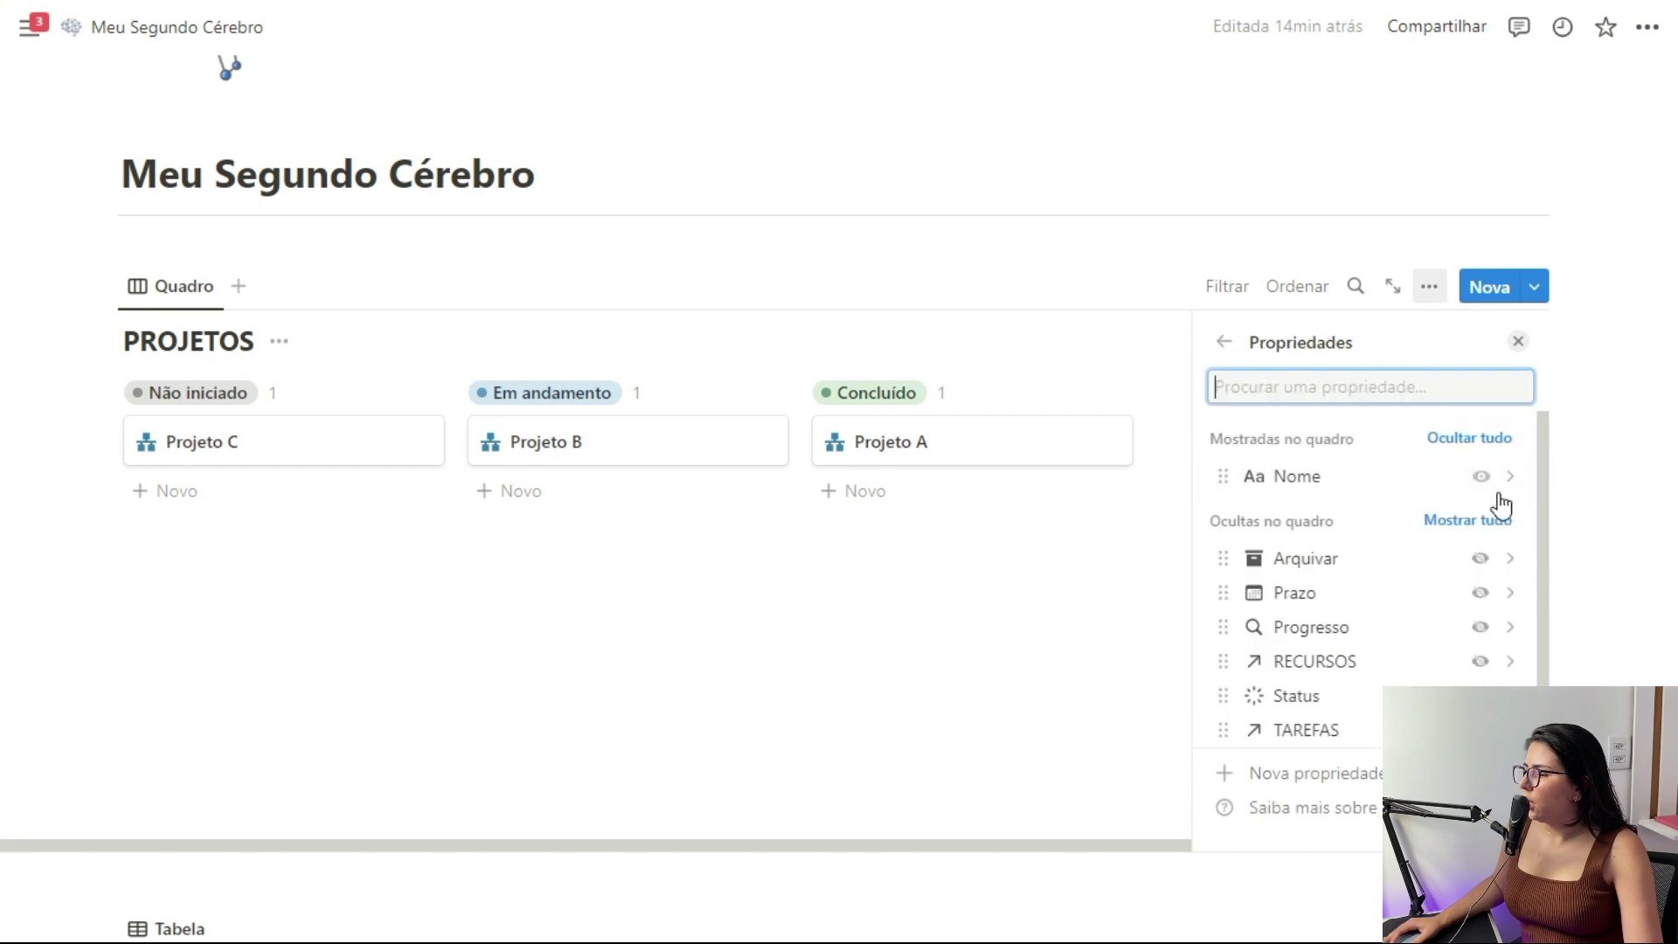
left_click(1481, 627)
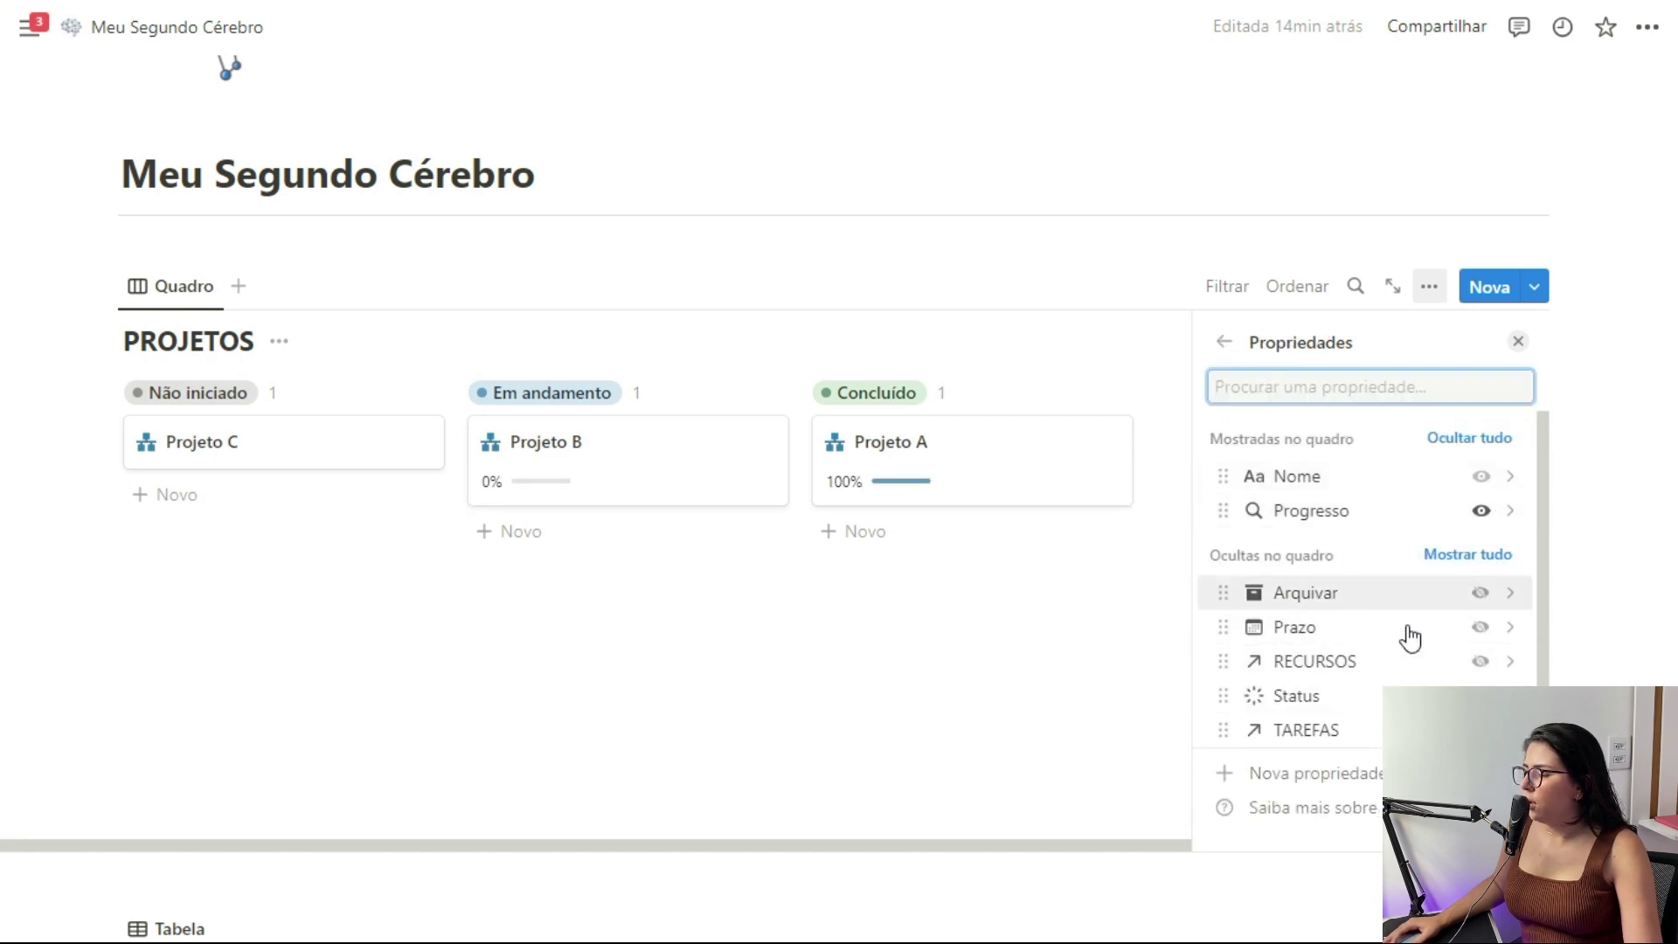
left_click(1481, 627)
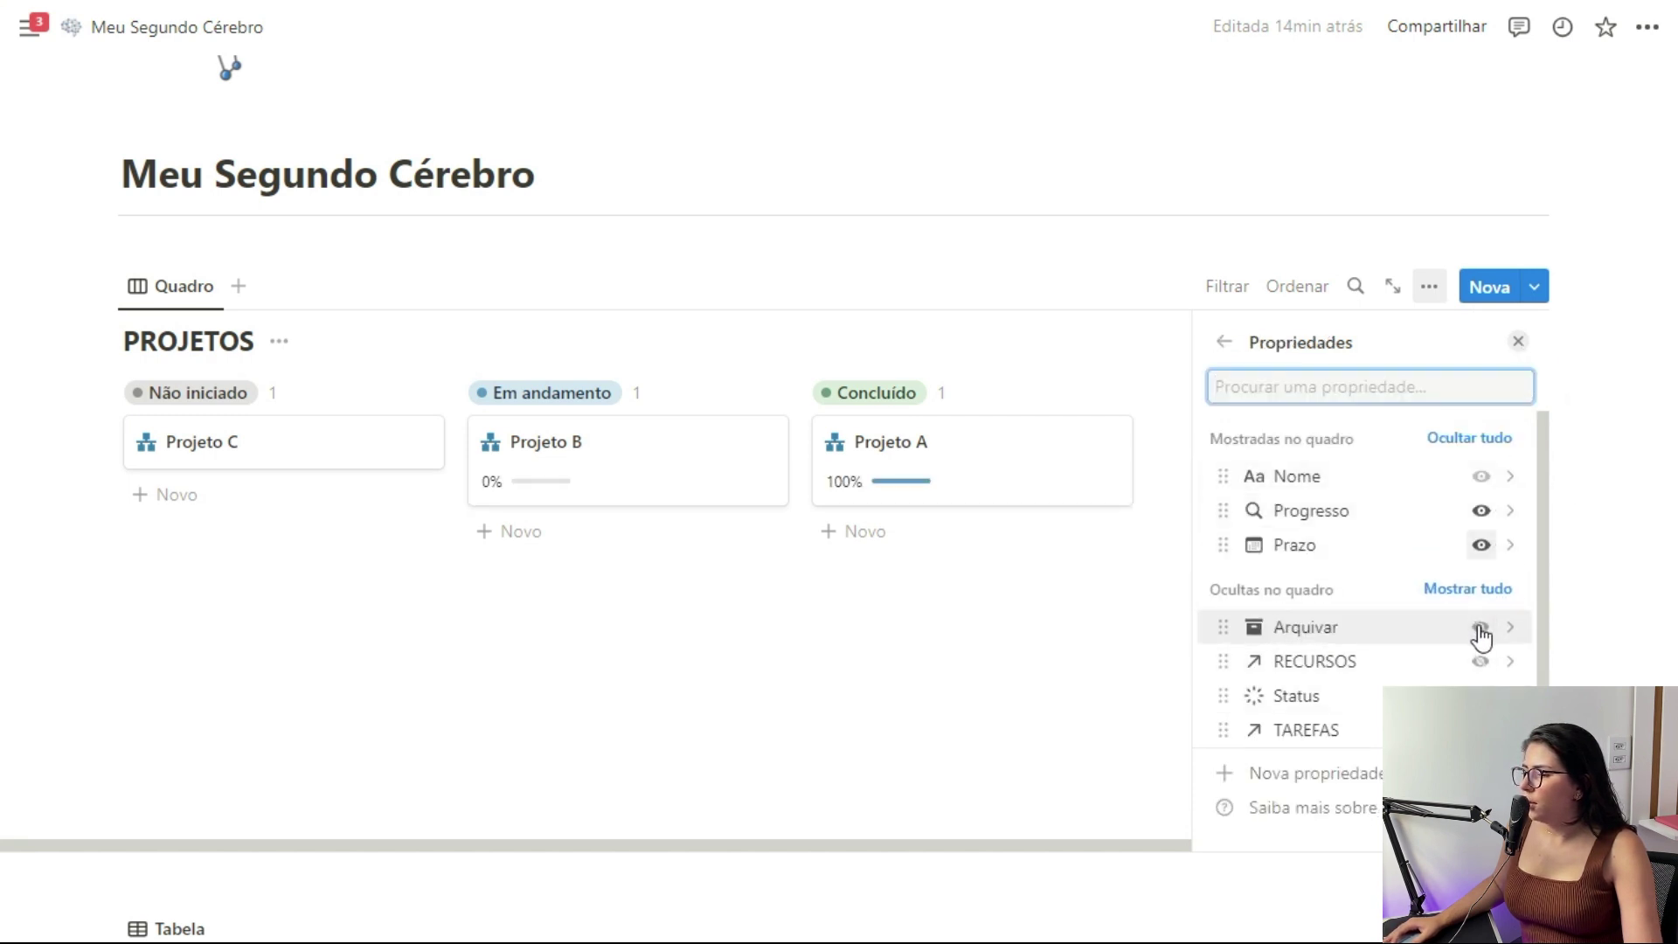
left_click(1482, 546)
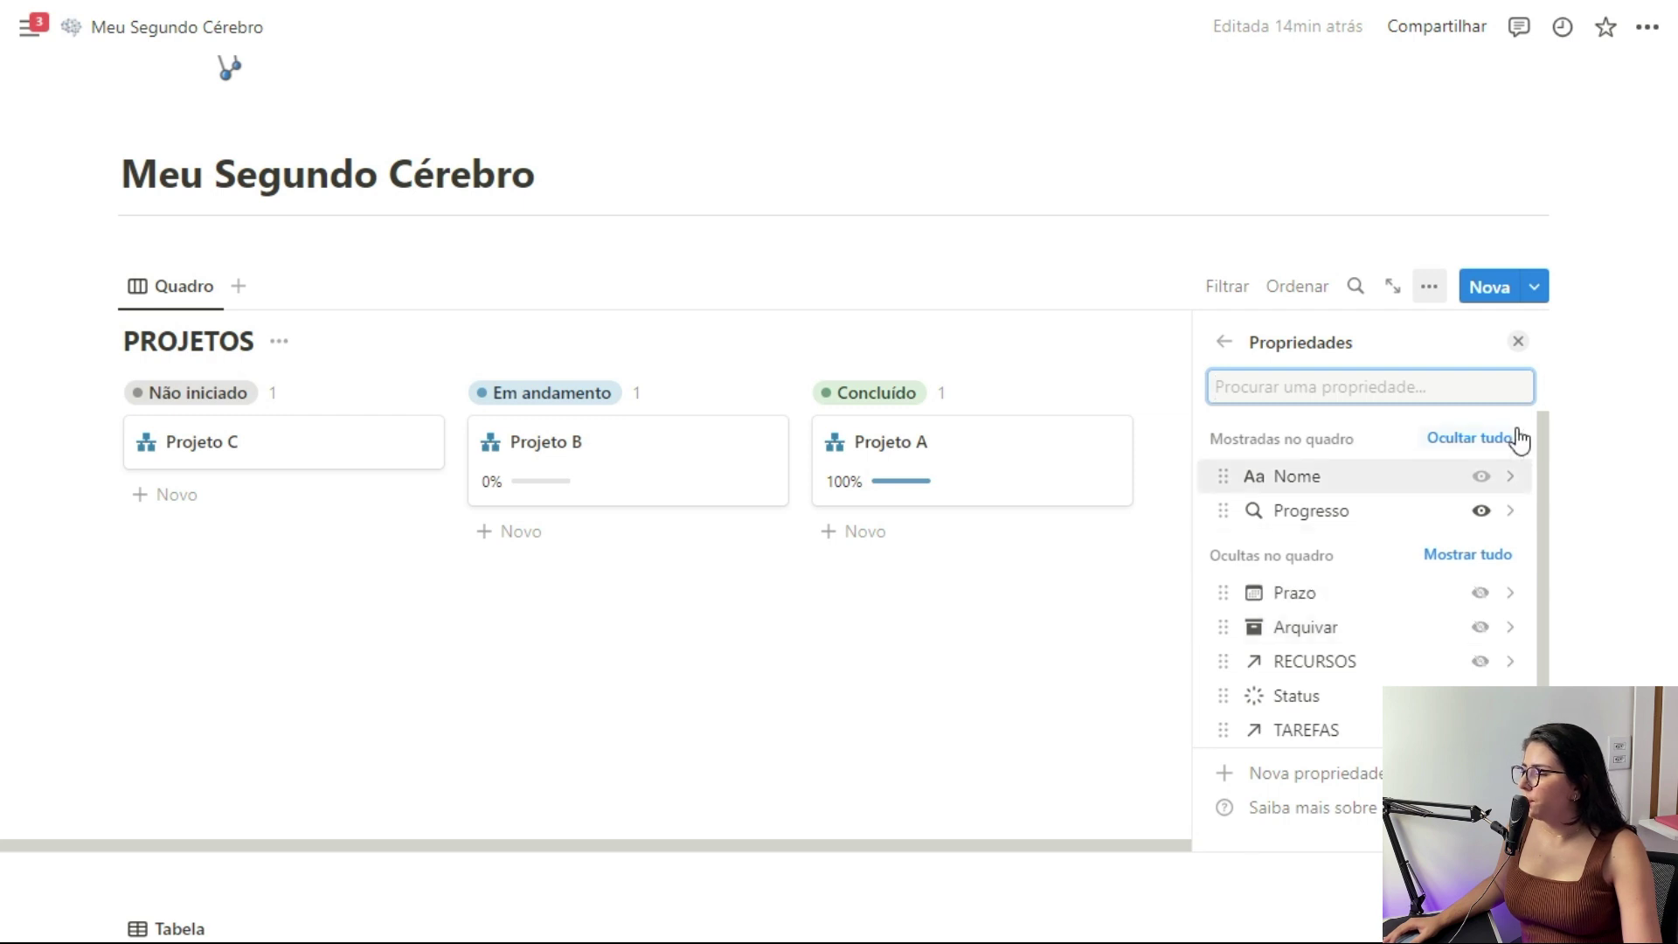
left_click(1518, 342)
Hide the Concluído group and move Projeto B into it
left_click(1087, 395)
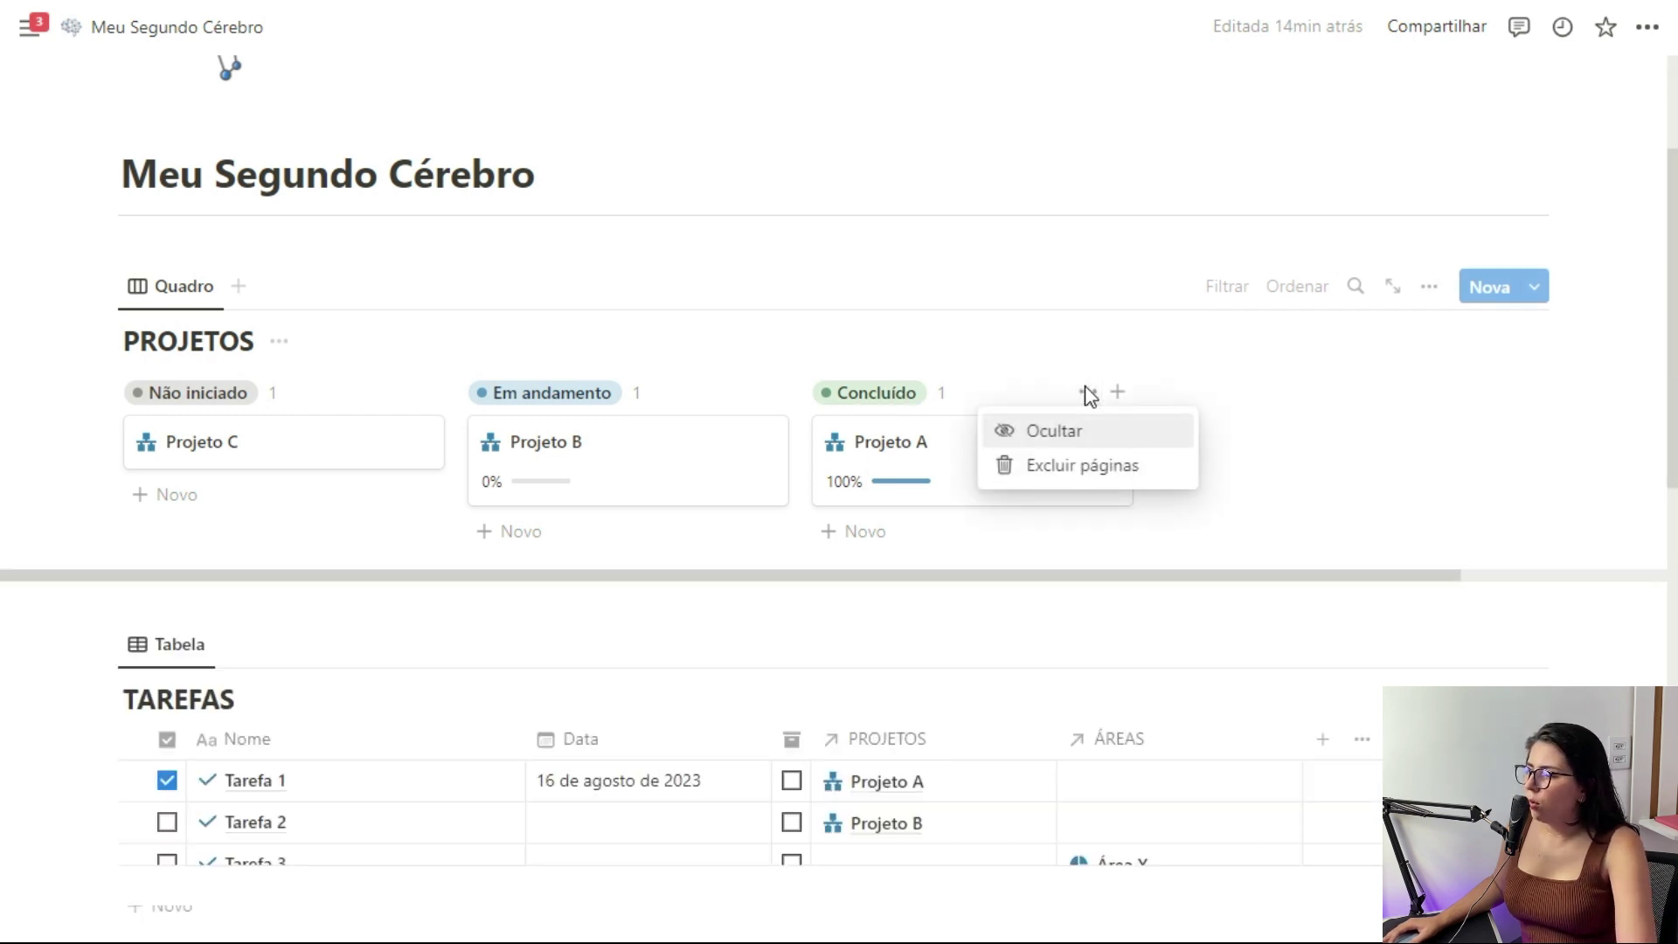
left_click(1075, 431)
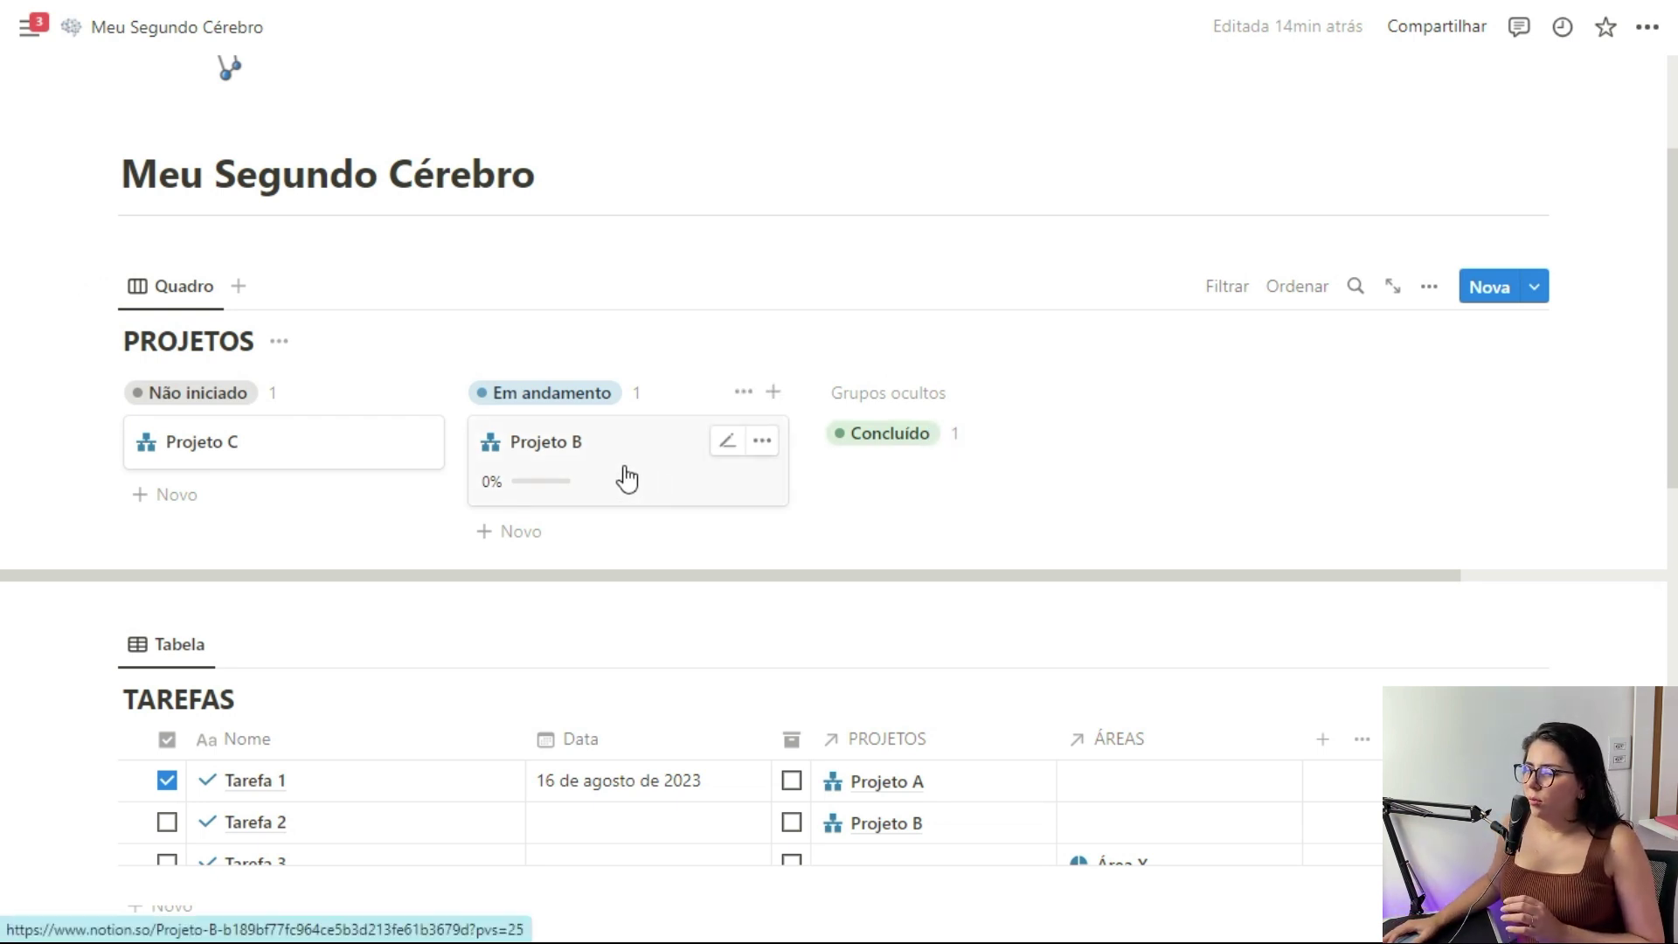
left_click_drag(782, 468, 900, 441)
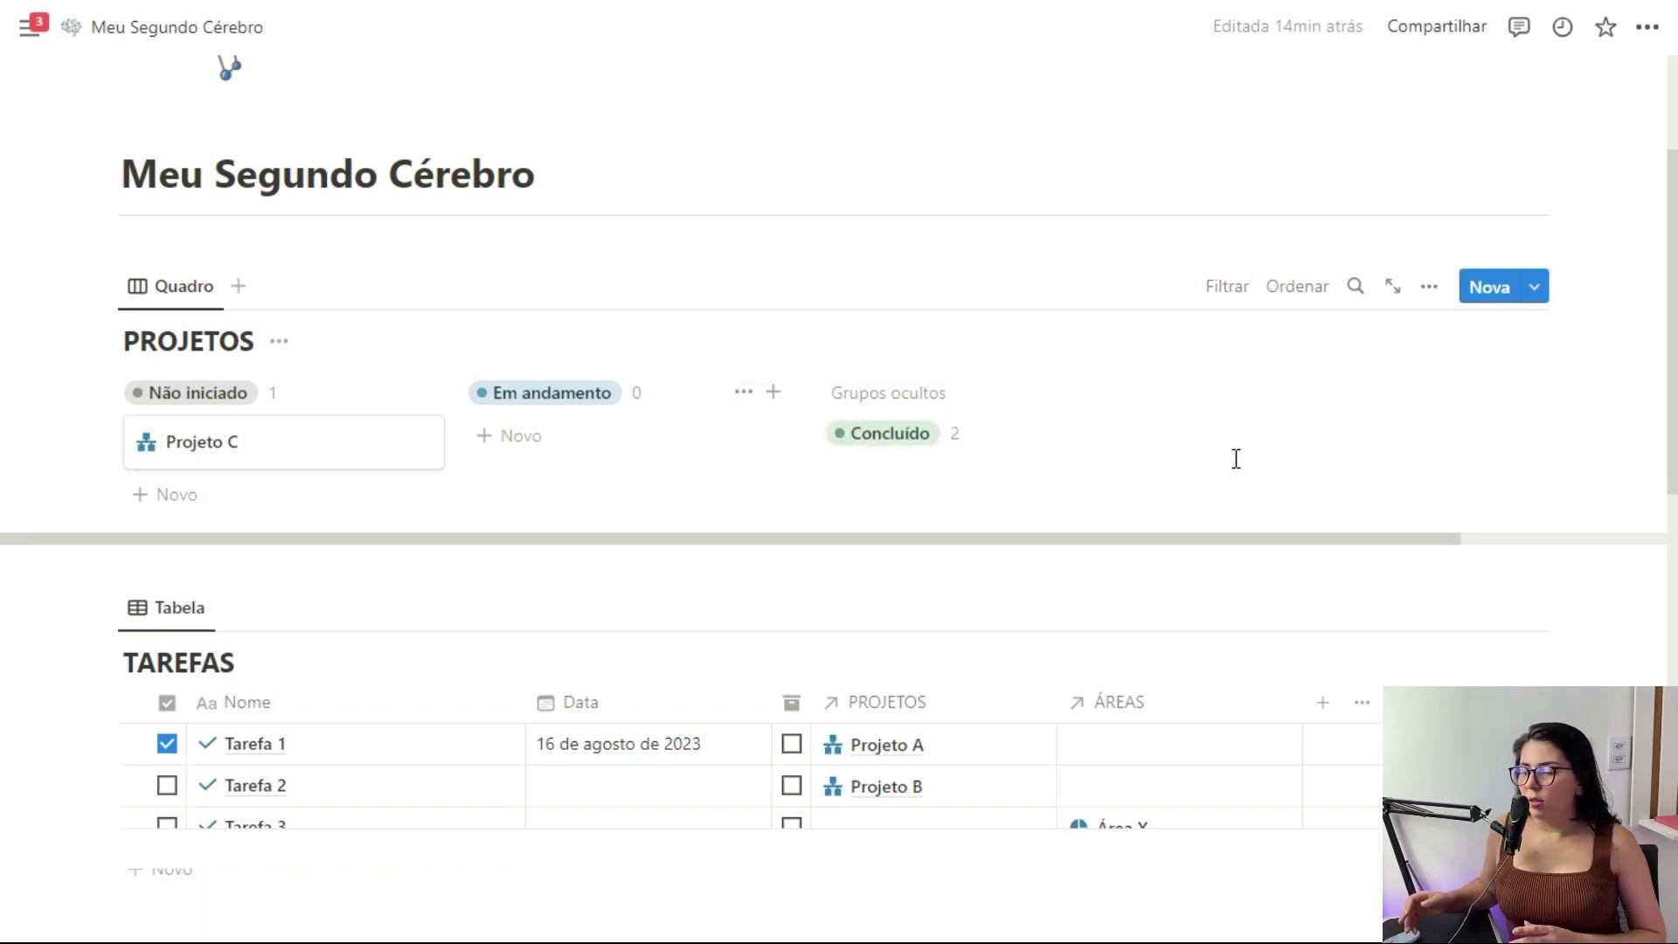
Rename the board view 'Projetos' with a network icon
left_click(133, 288)
left_click(262, 342)
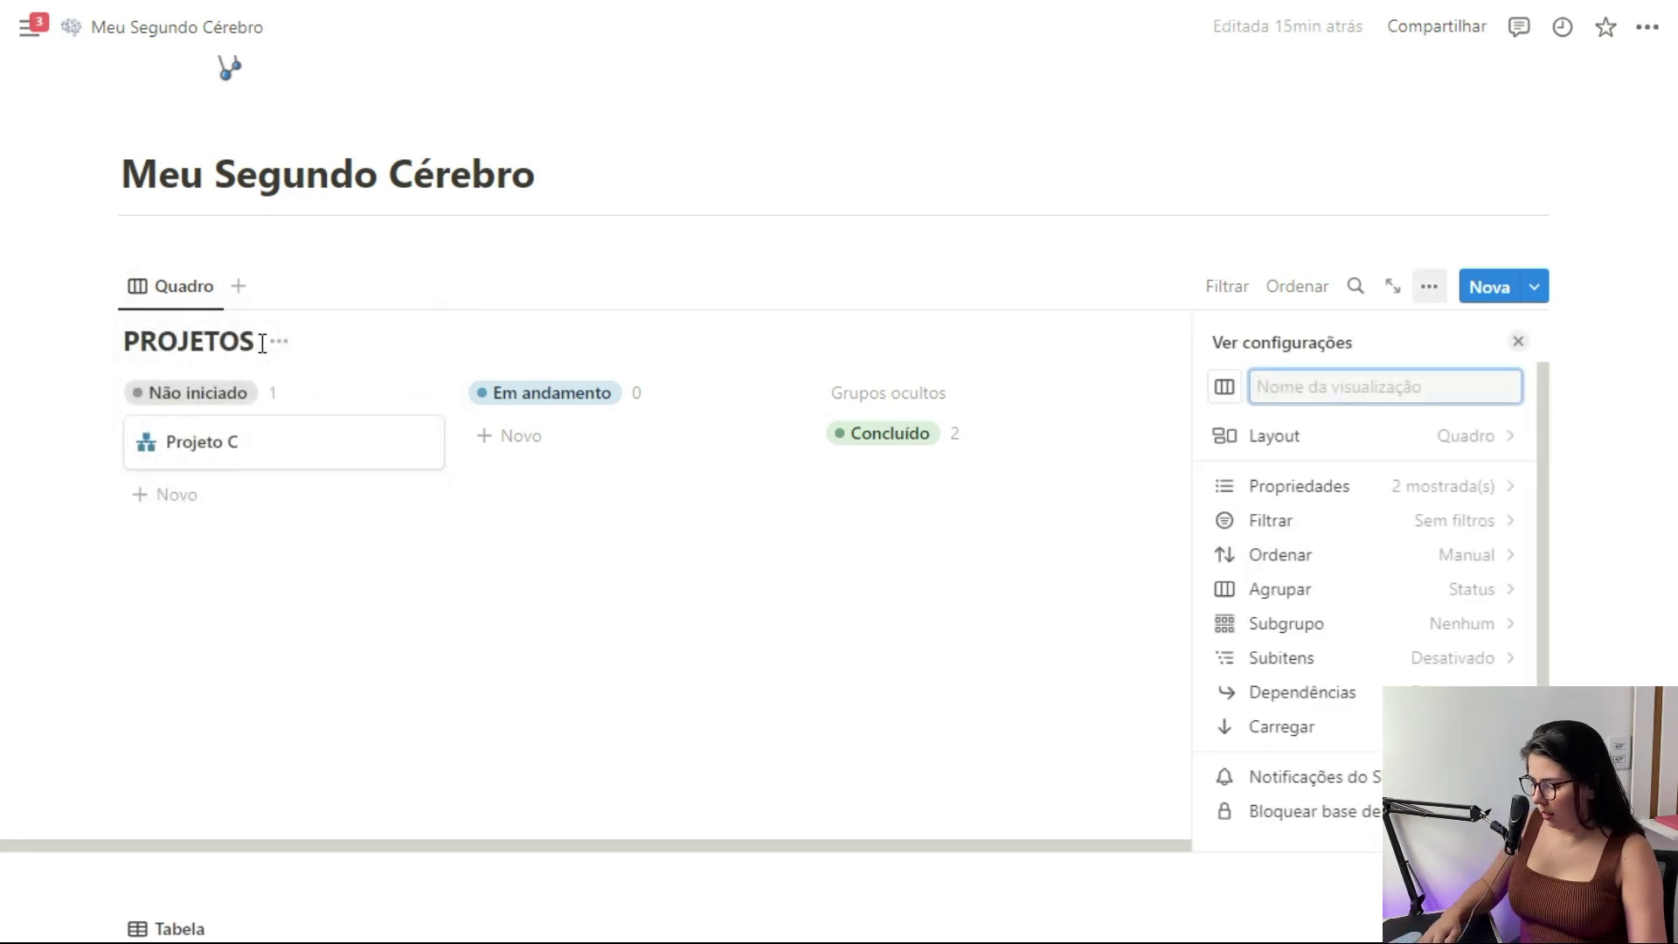
type("Projetos")
left_click(1224, 386)
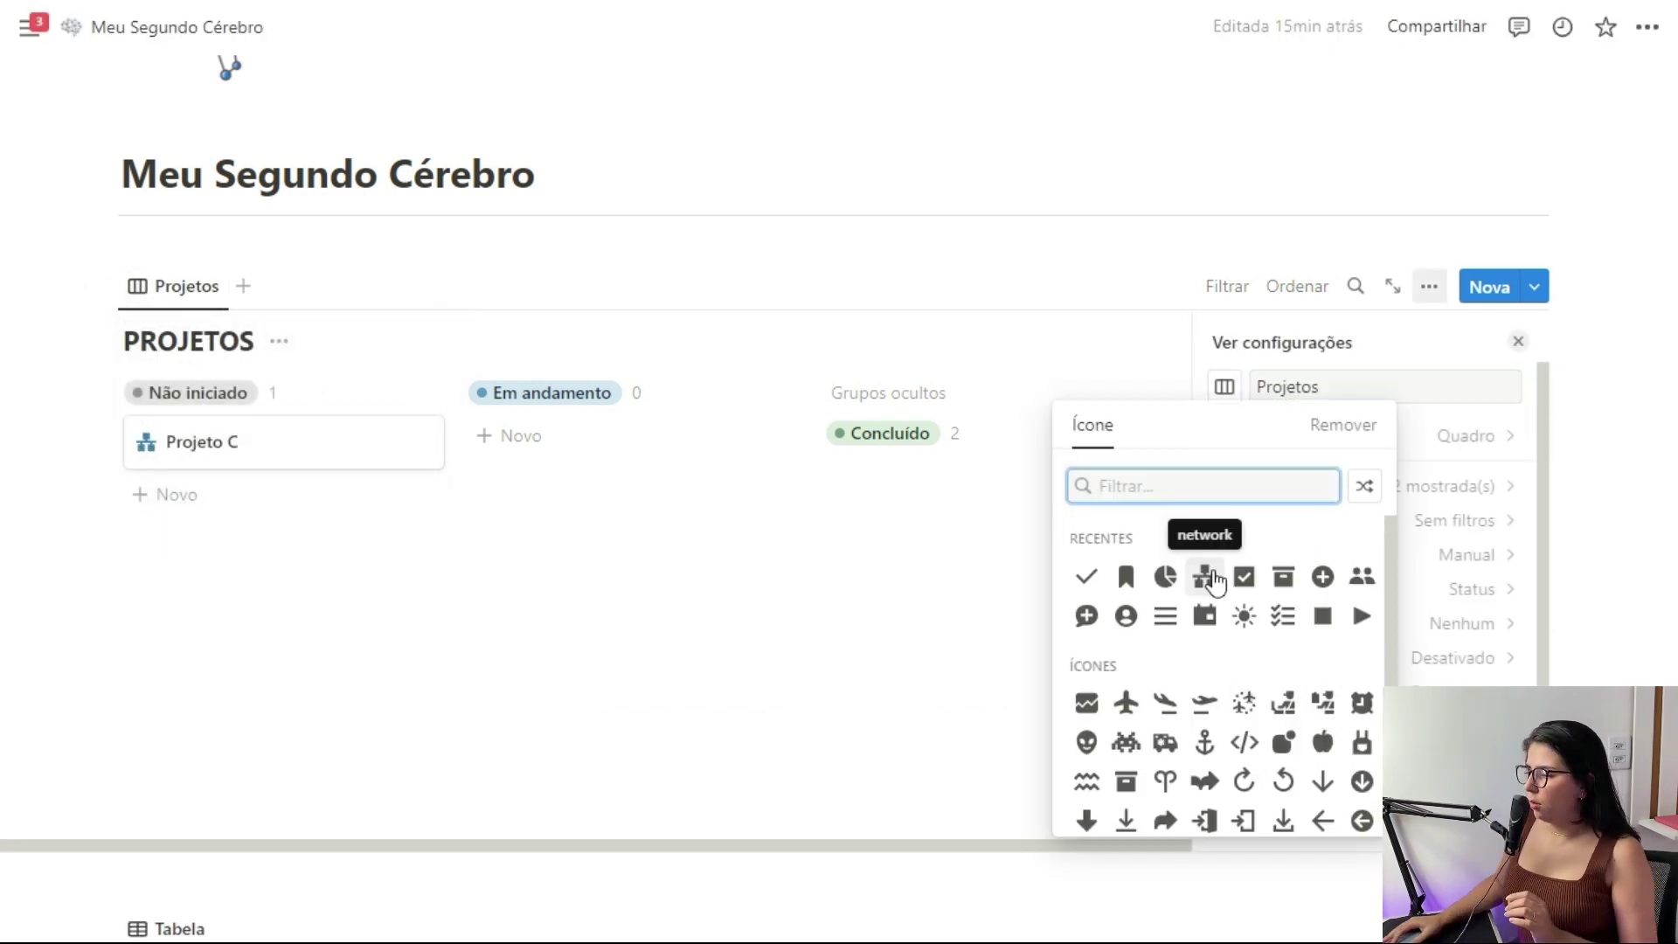
left_click(1203, 574)
key("Escape")
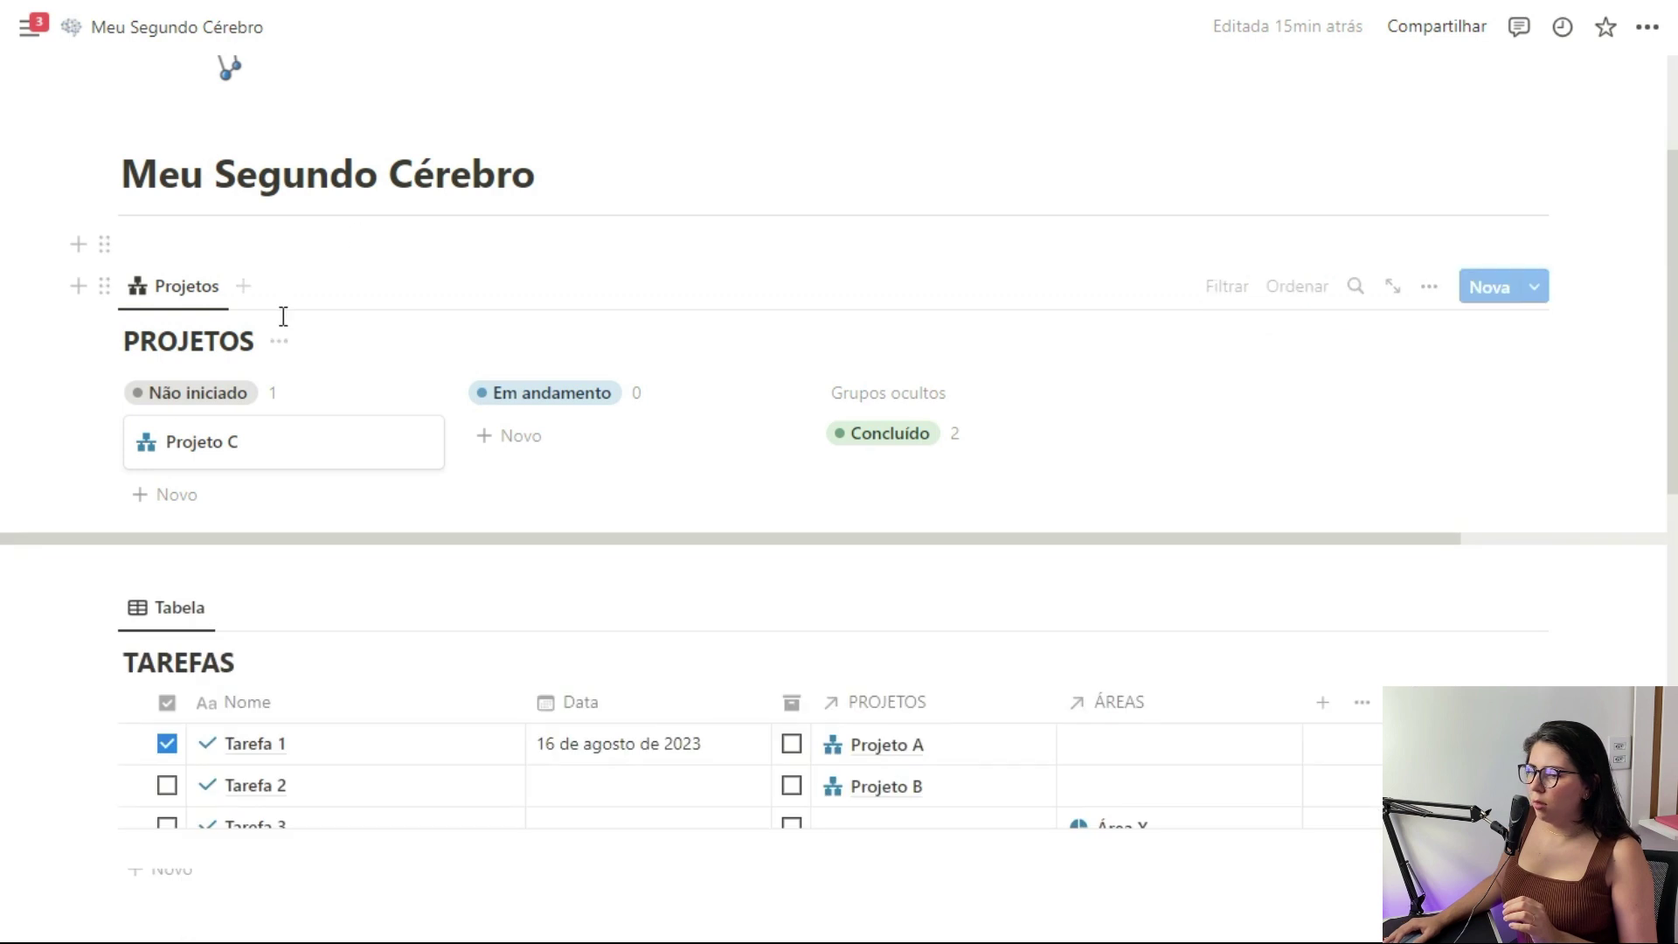
left_click(279, 341)
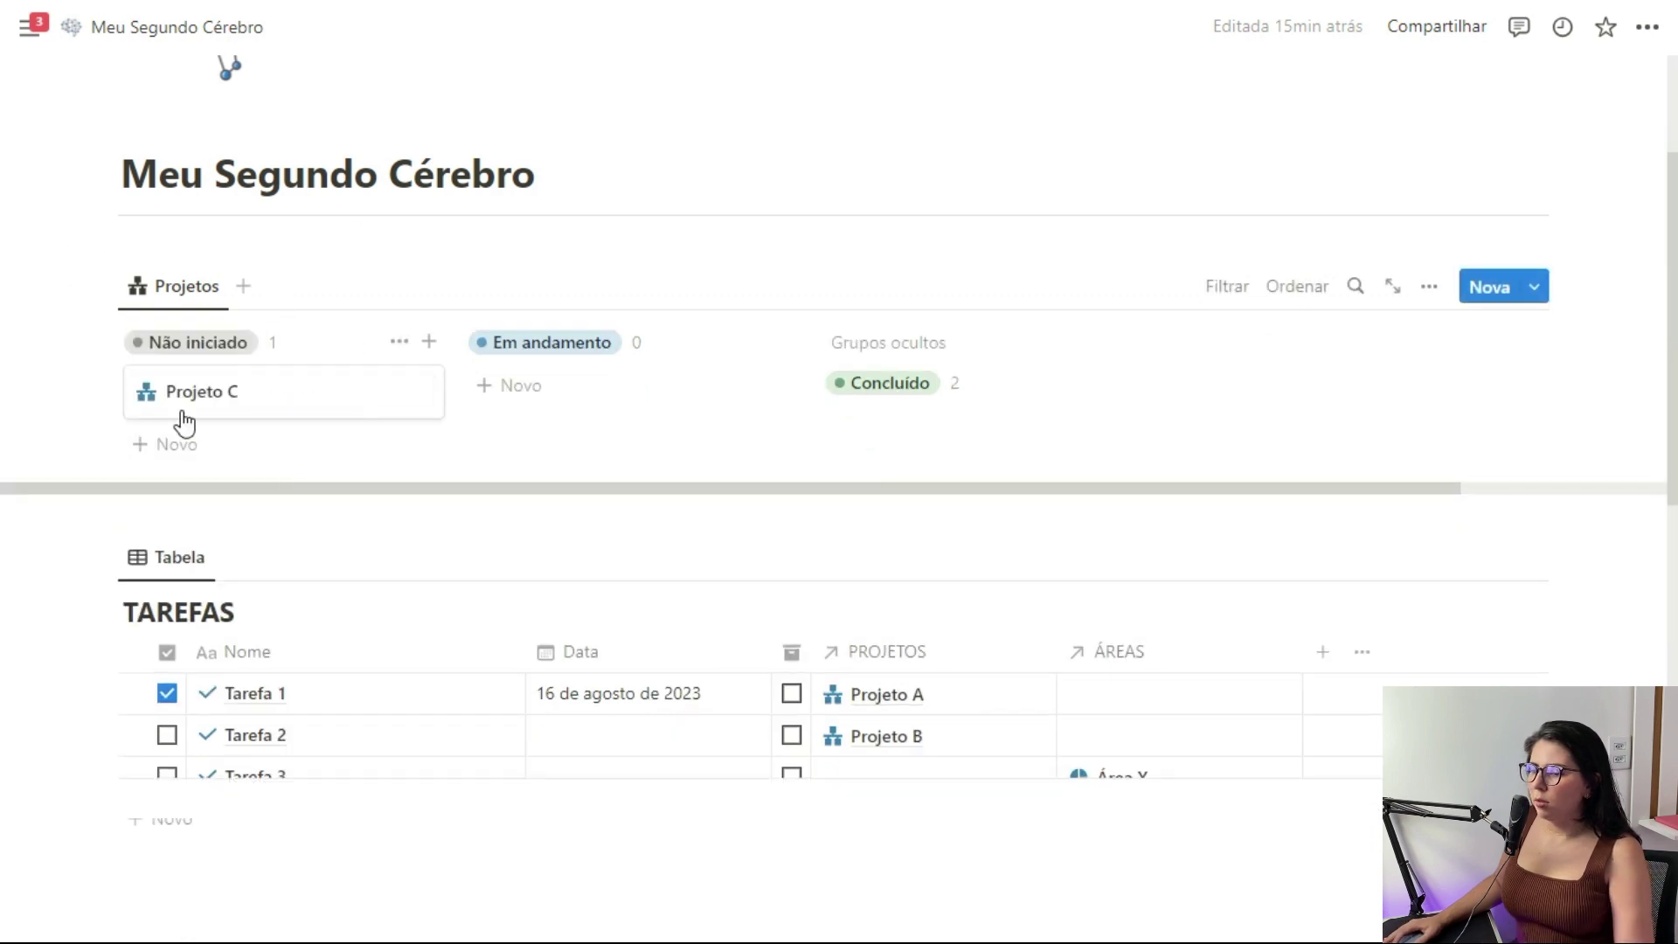
Assign dates to Tarefa 2 and Tarefa 3 in the TAREFAS table
scroll(270, 543, "down", 2)
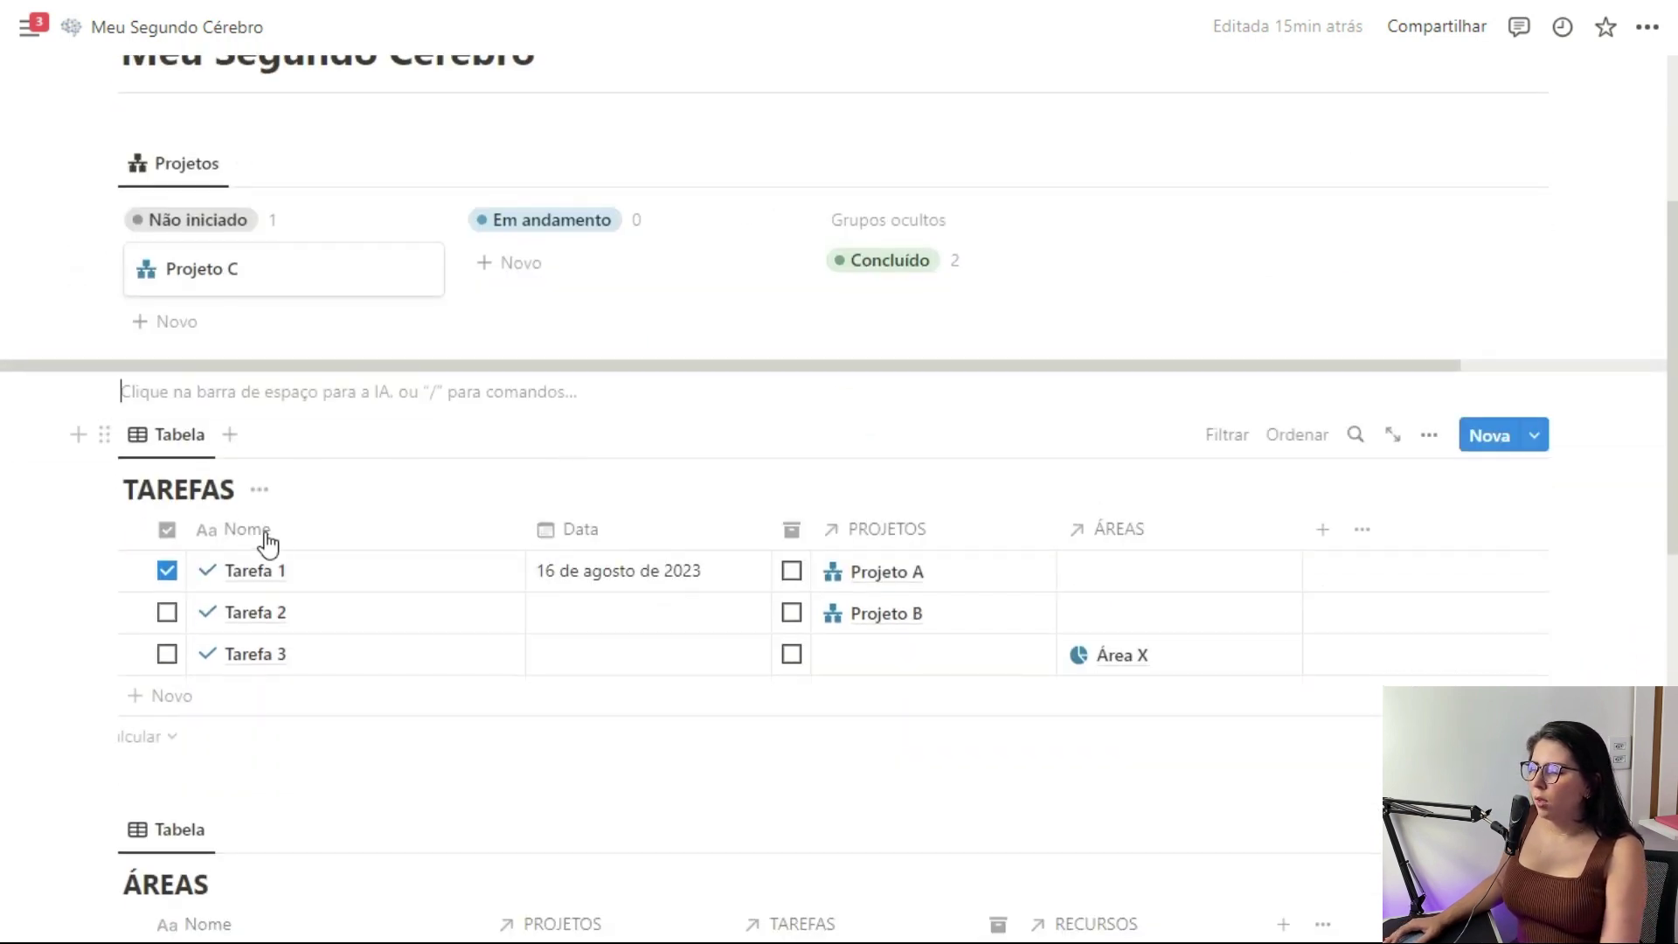
left_click(166, 437)
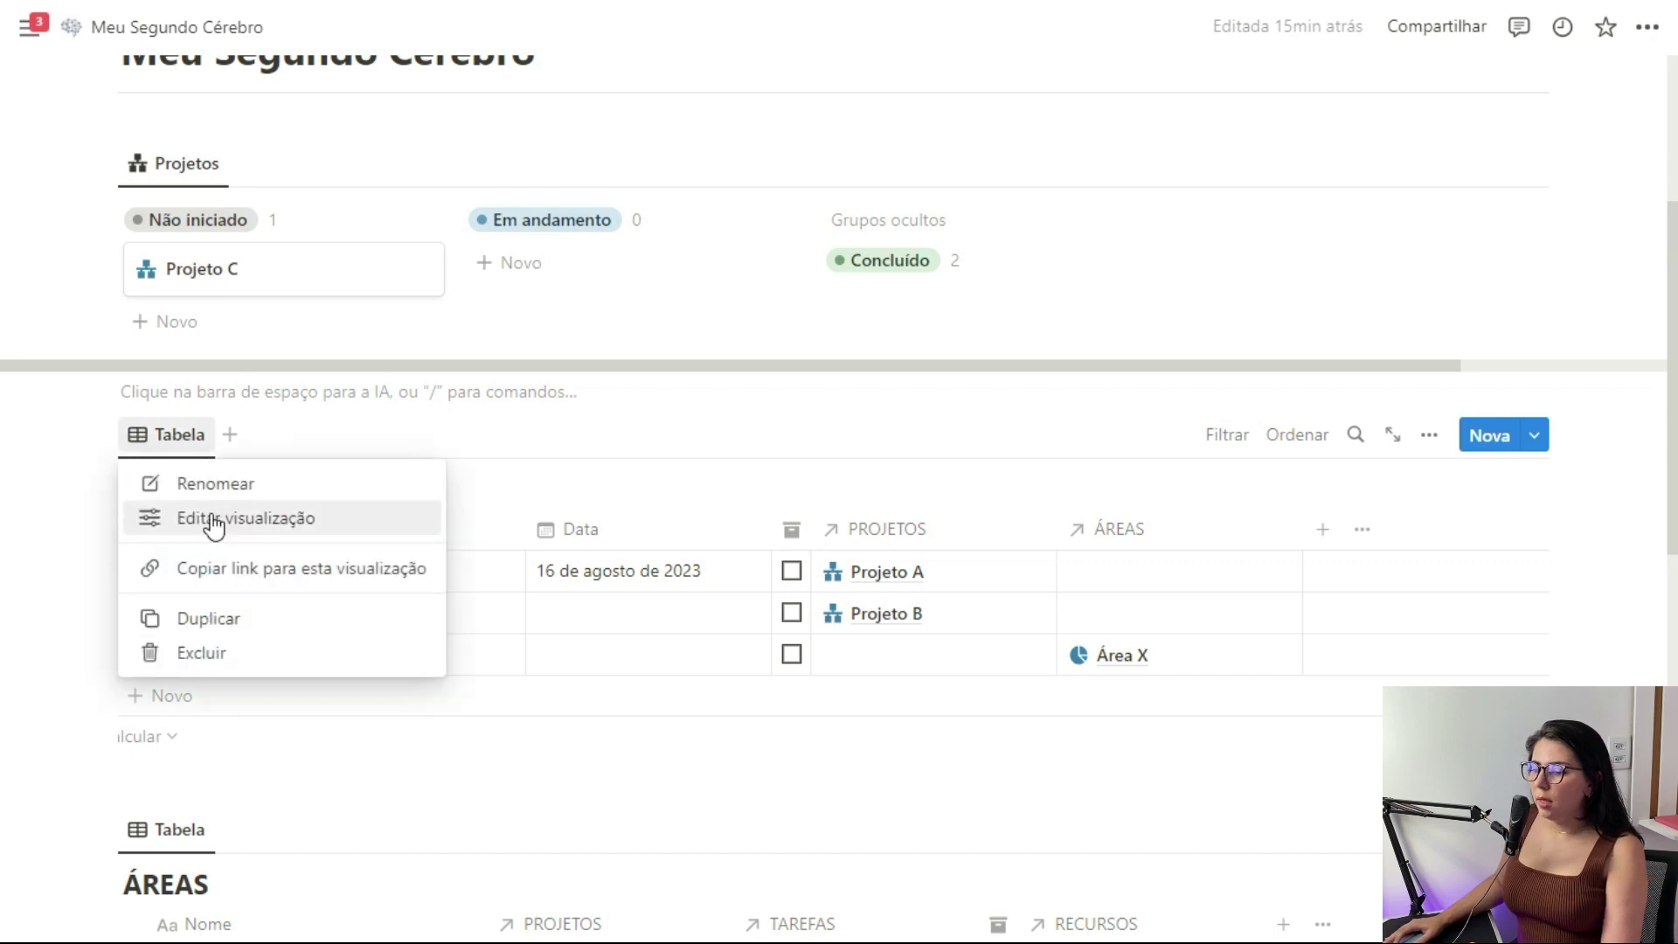
left_click(192, 515)
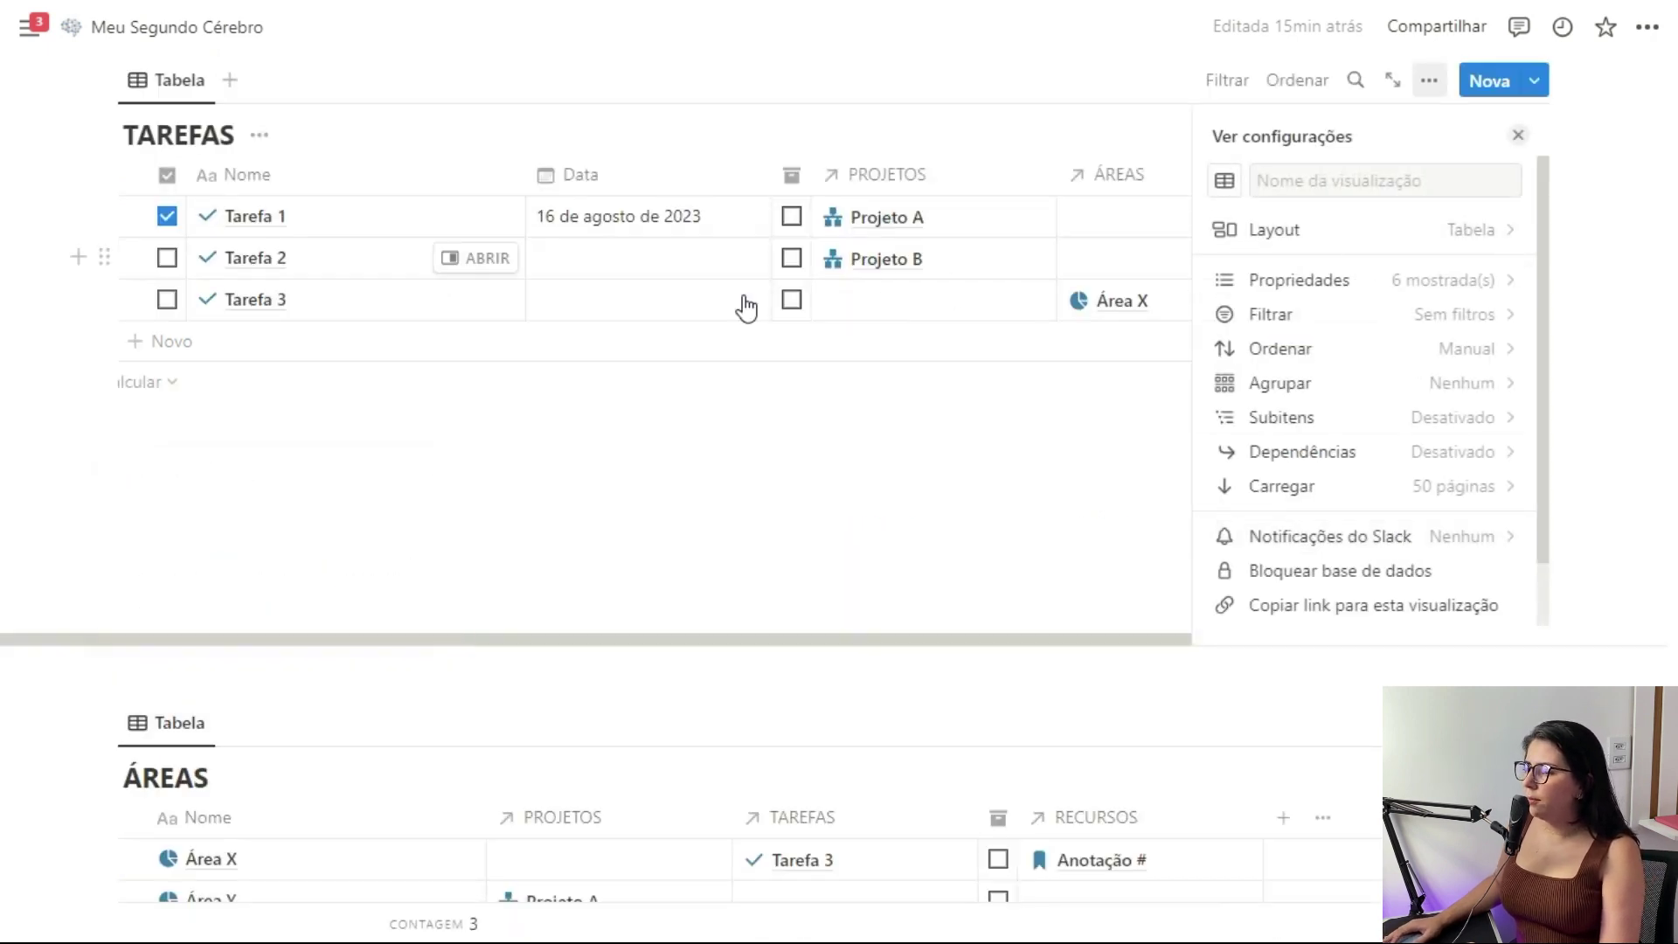
left_click(686, 262)
key("Escape")
left_click(705, 310)
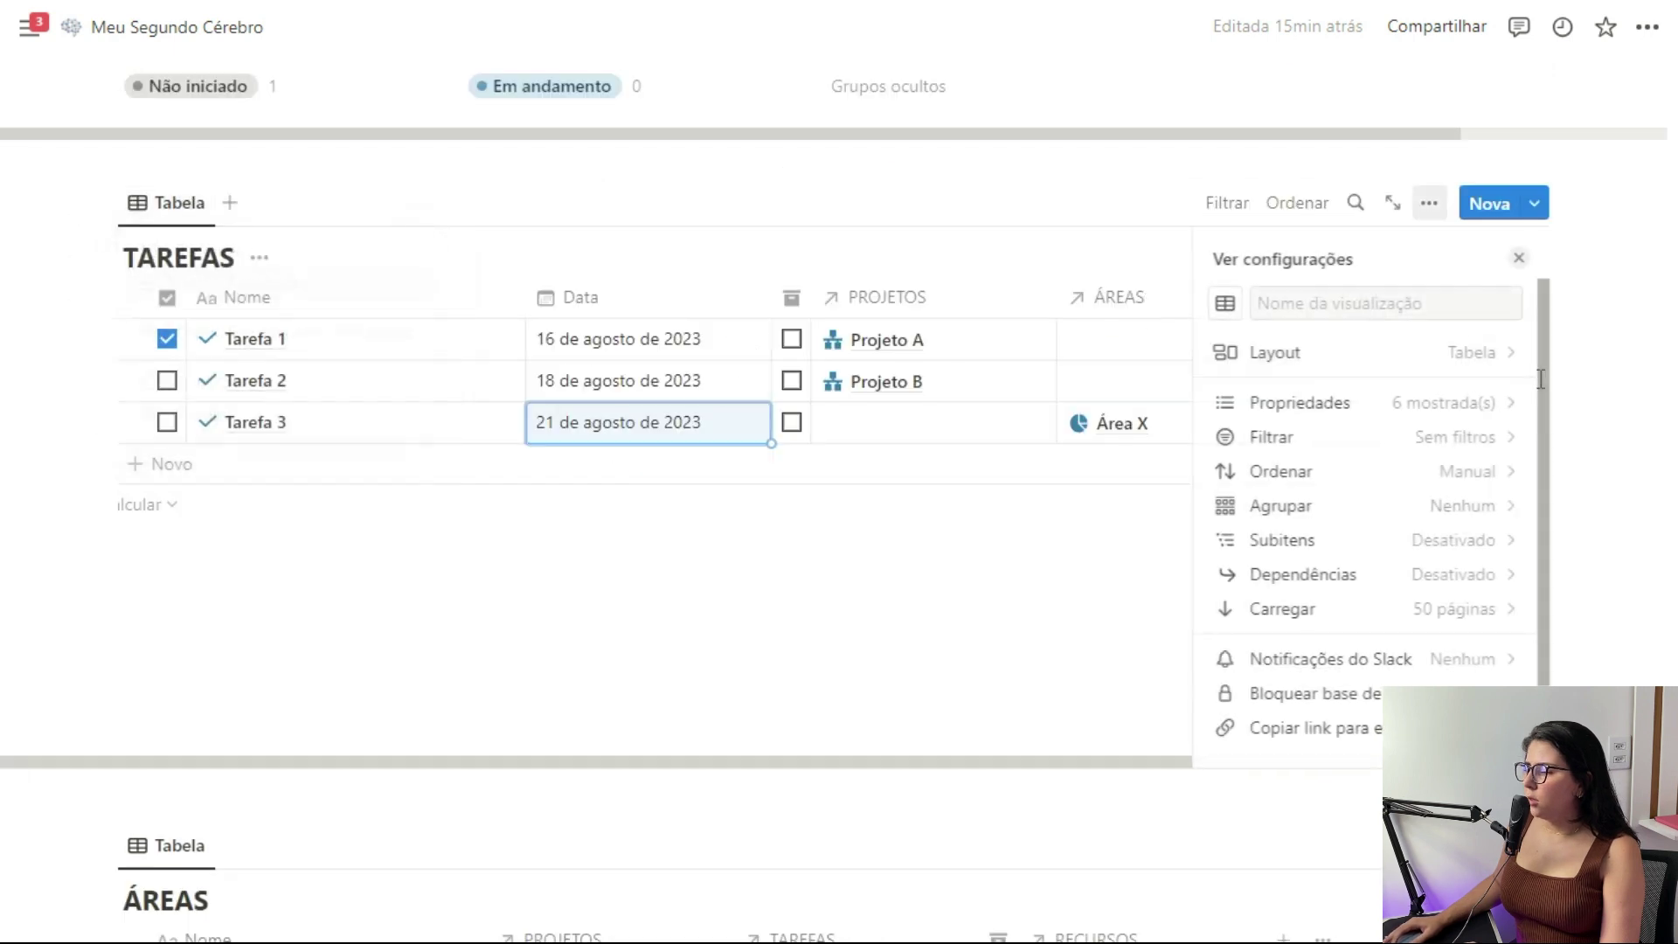
Switch TAREFAS to a calendar layout shown by week
left_click(1477, 350)
left_click(1261, 415)
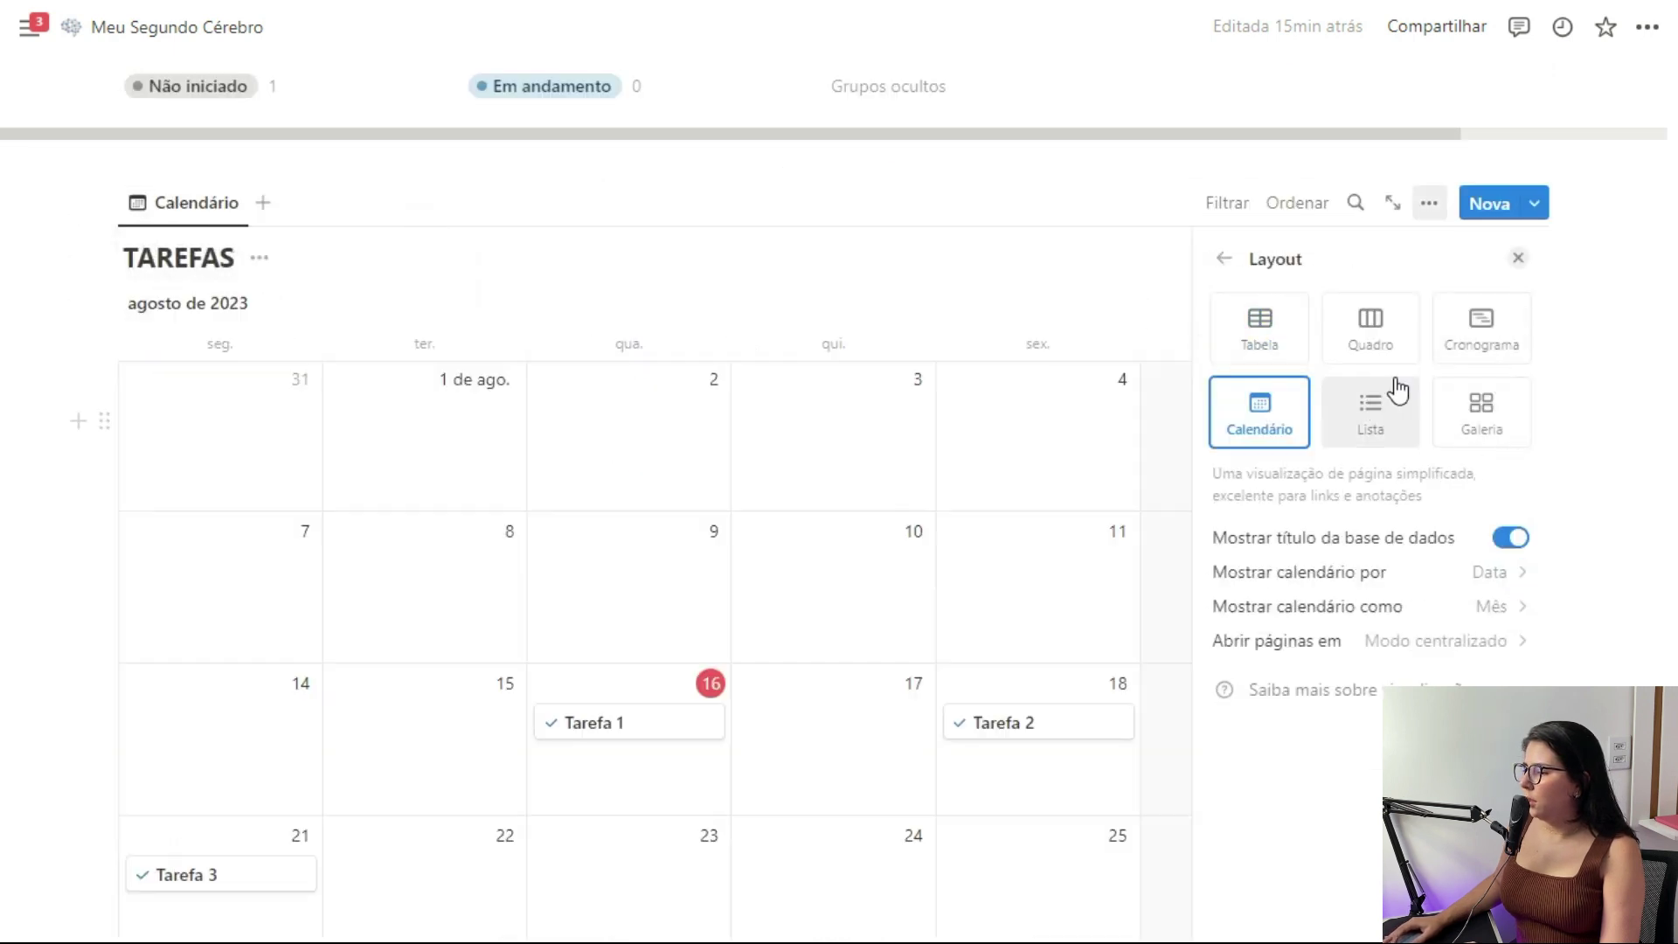
left_click(1484, 610)
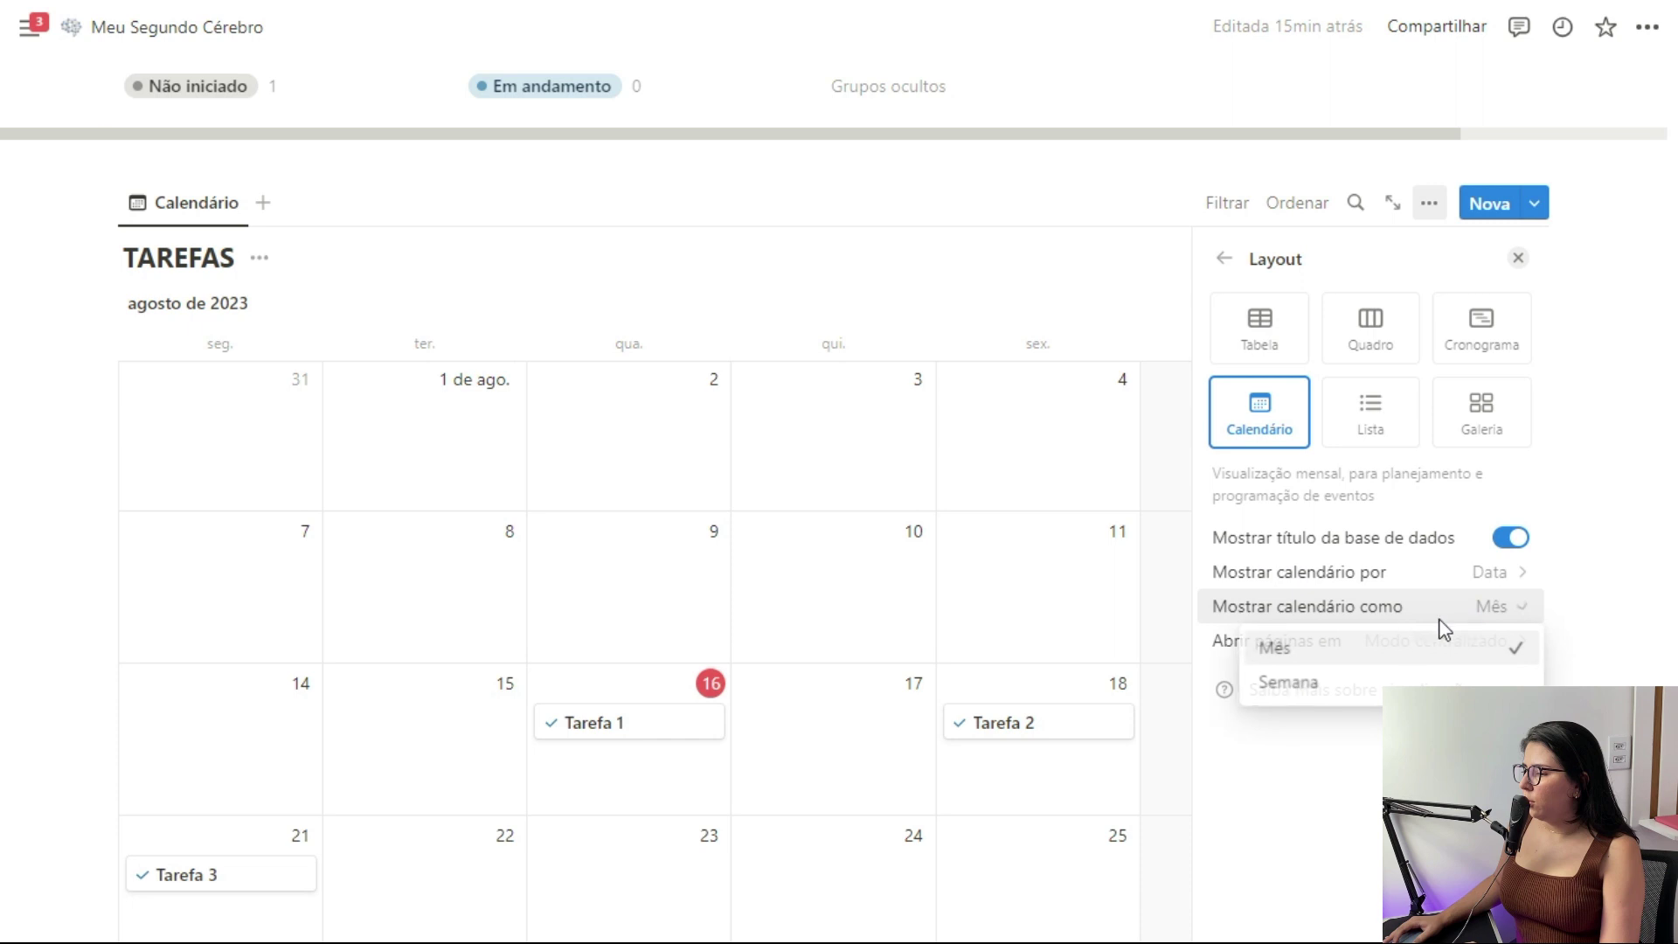
left_click(1330, 686)
left_click(1225, 258)
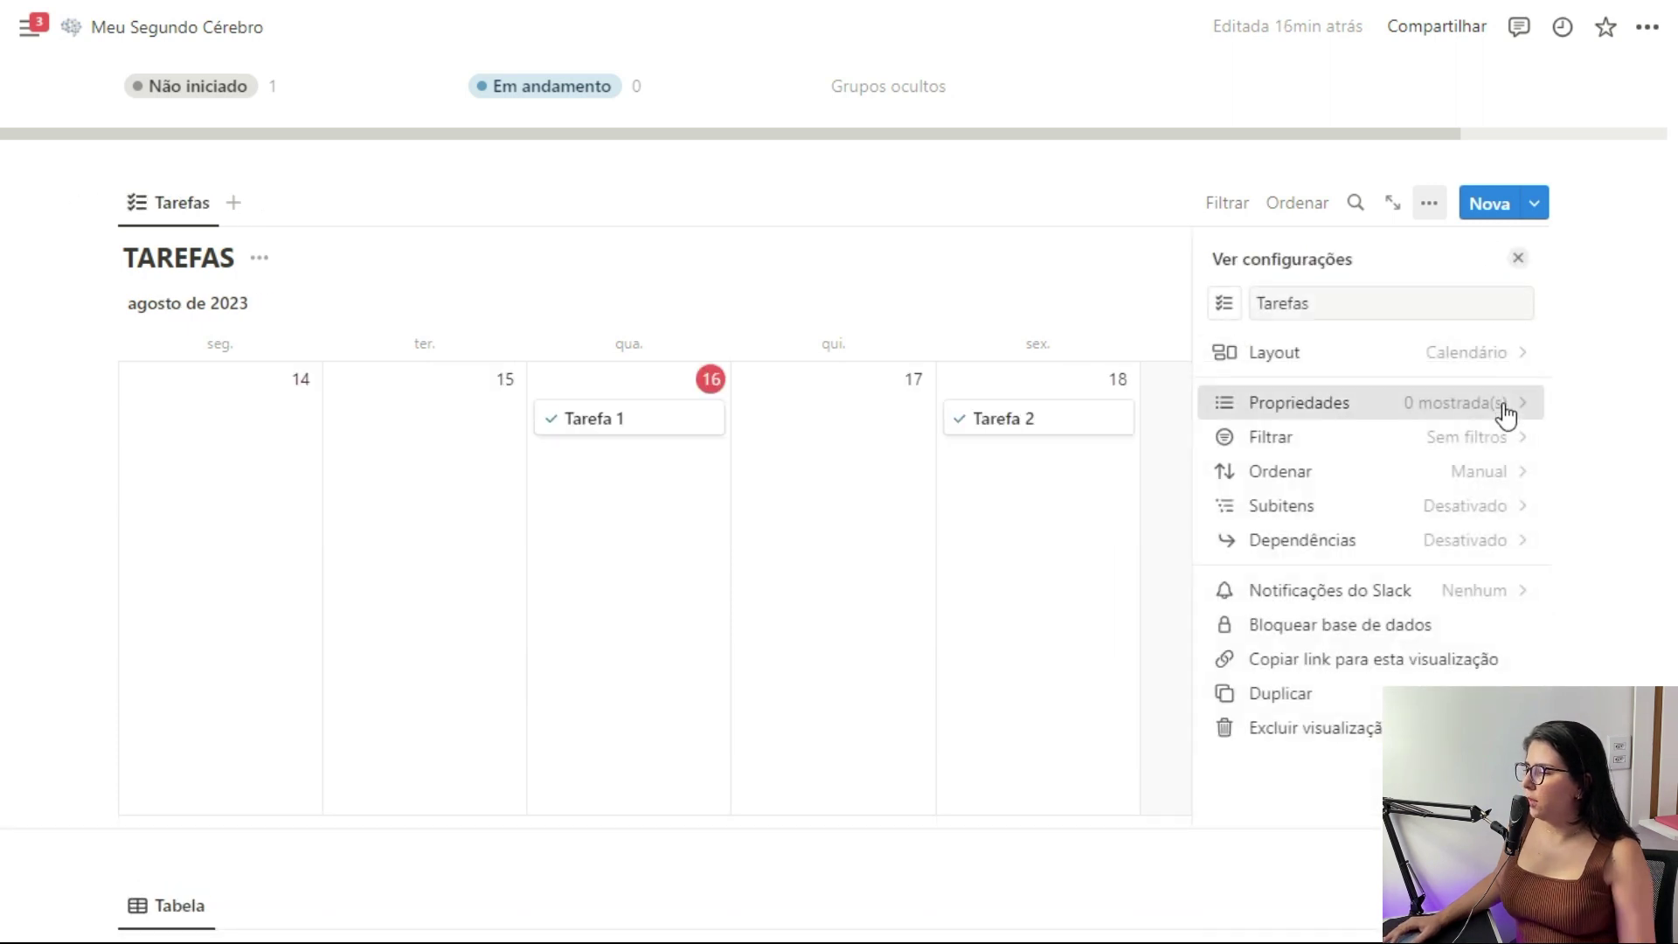
Show ÁREAS, PROJETOS and Status on the calendar cards
left_click(1505, 404)
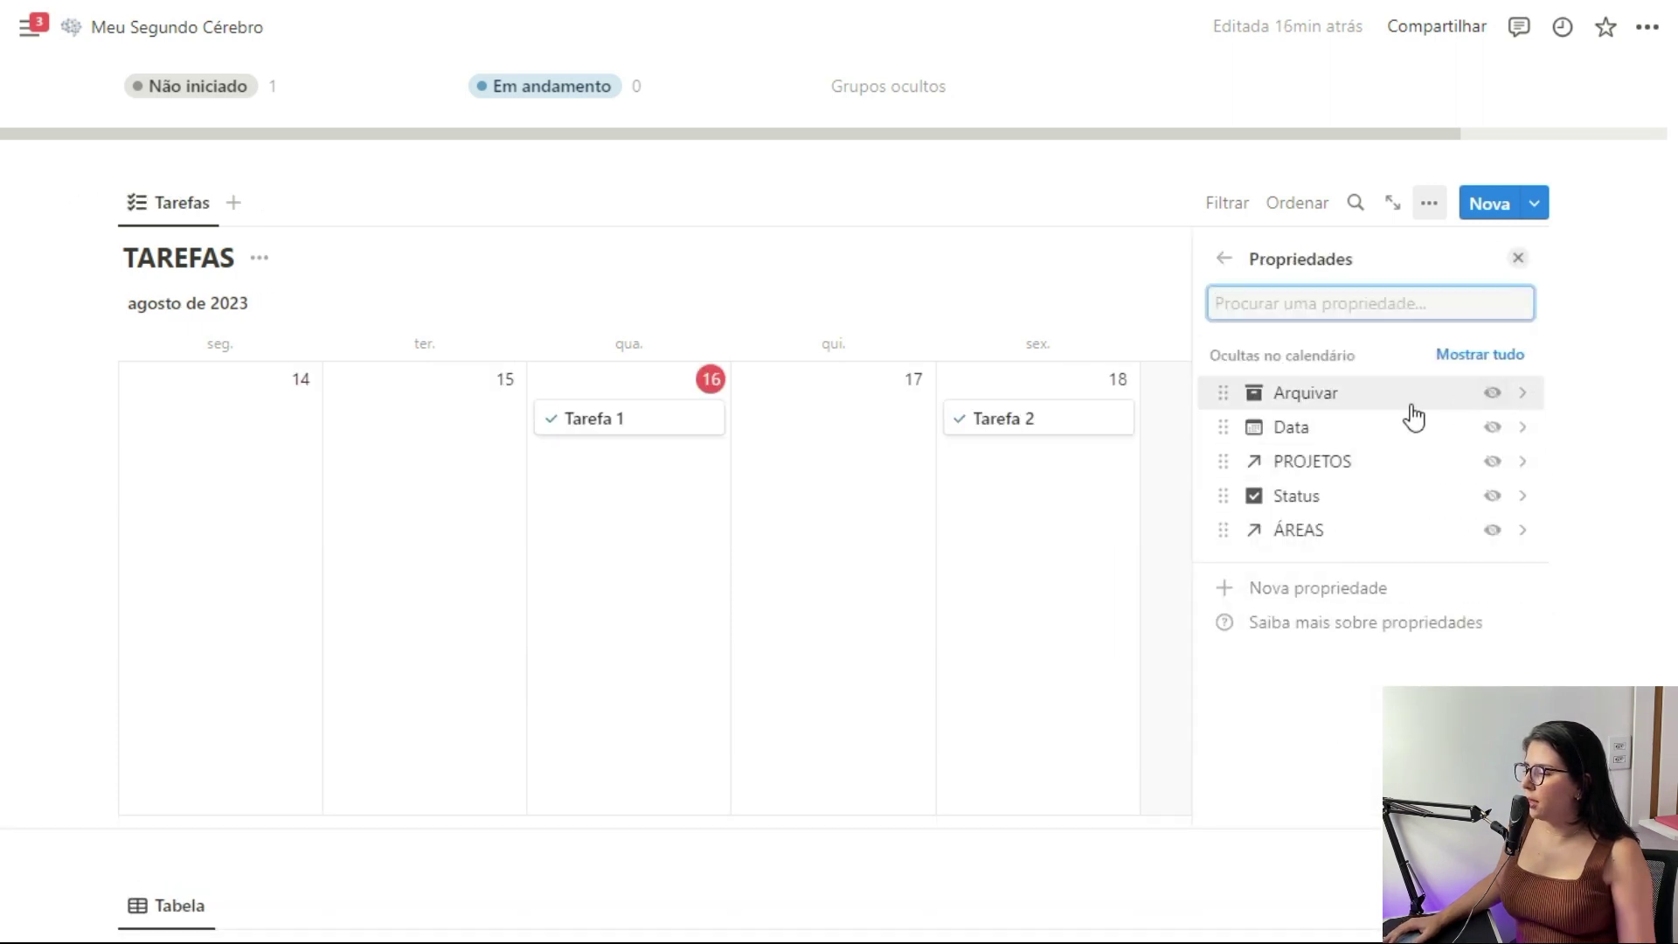
left_click(1494, 537)
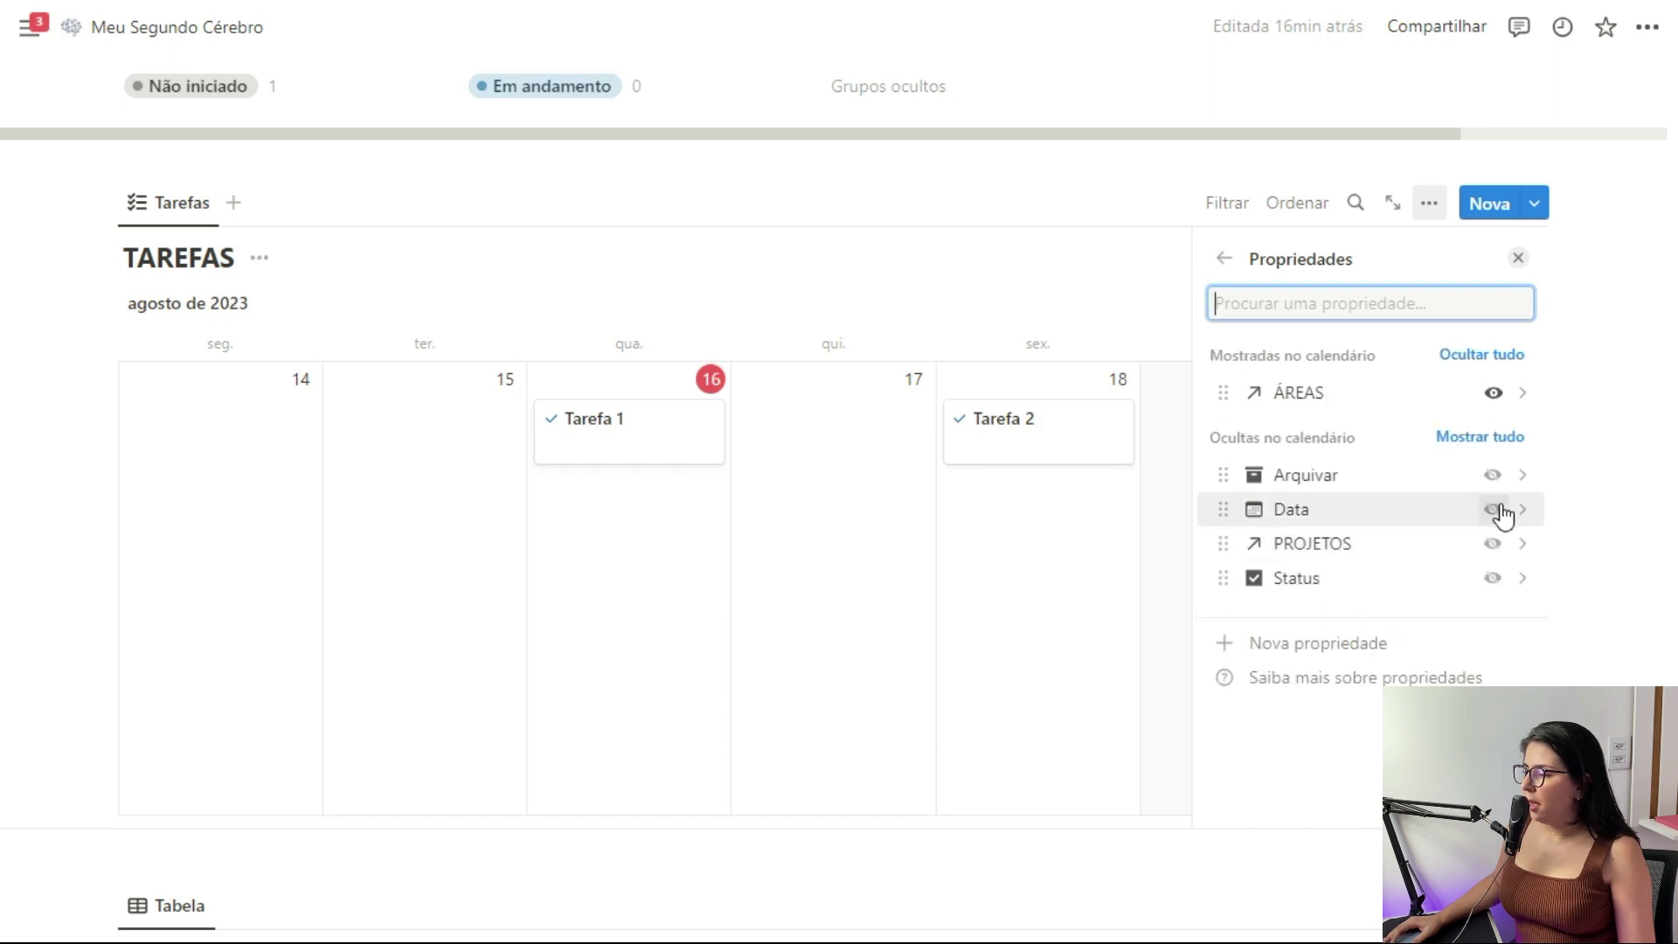
left_click(1494, 545)
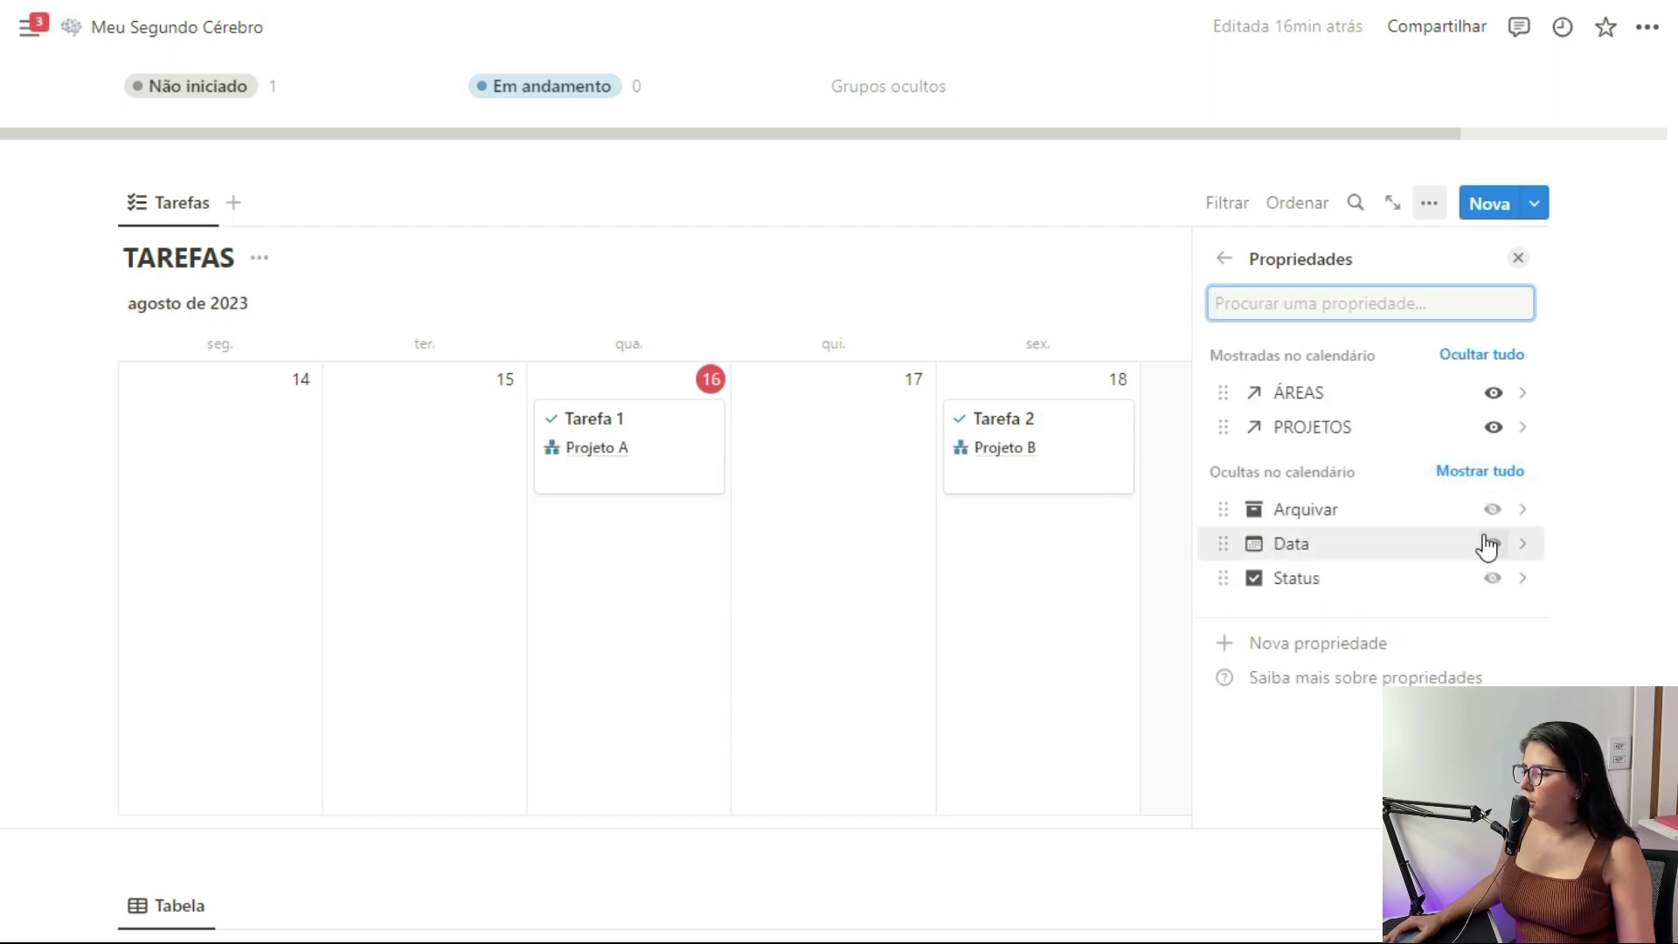
left_click(1493, 578)
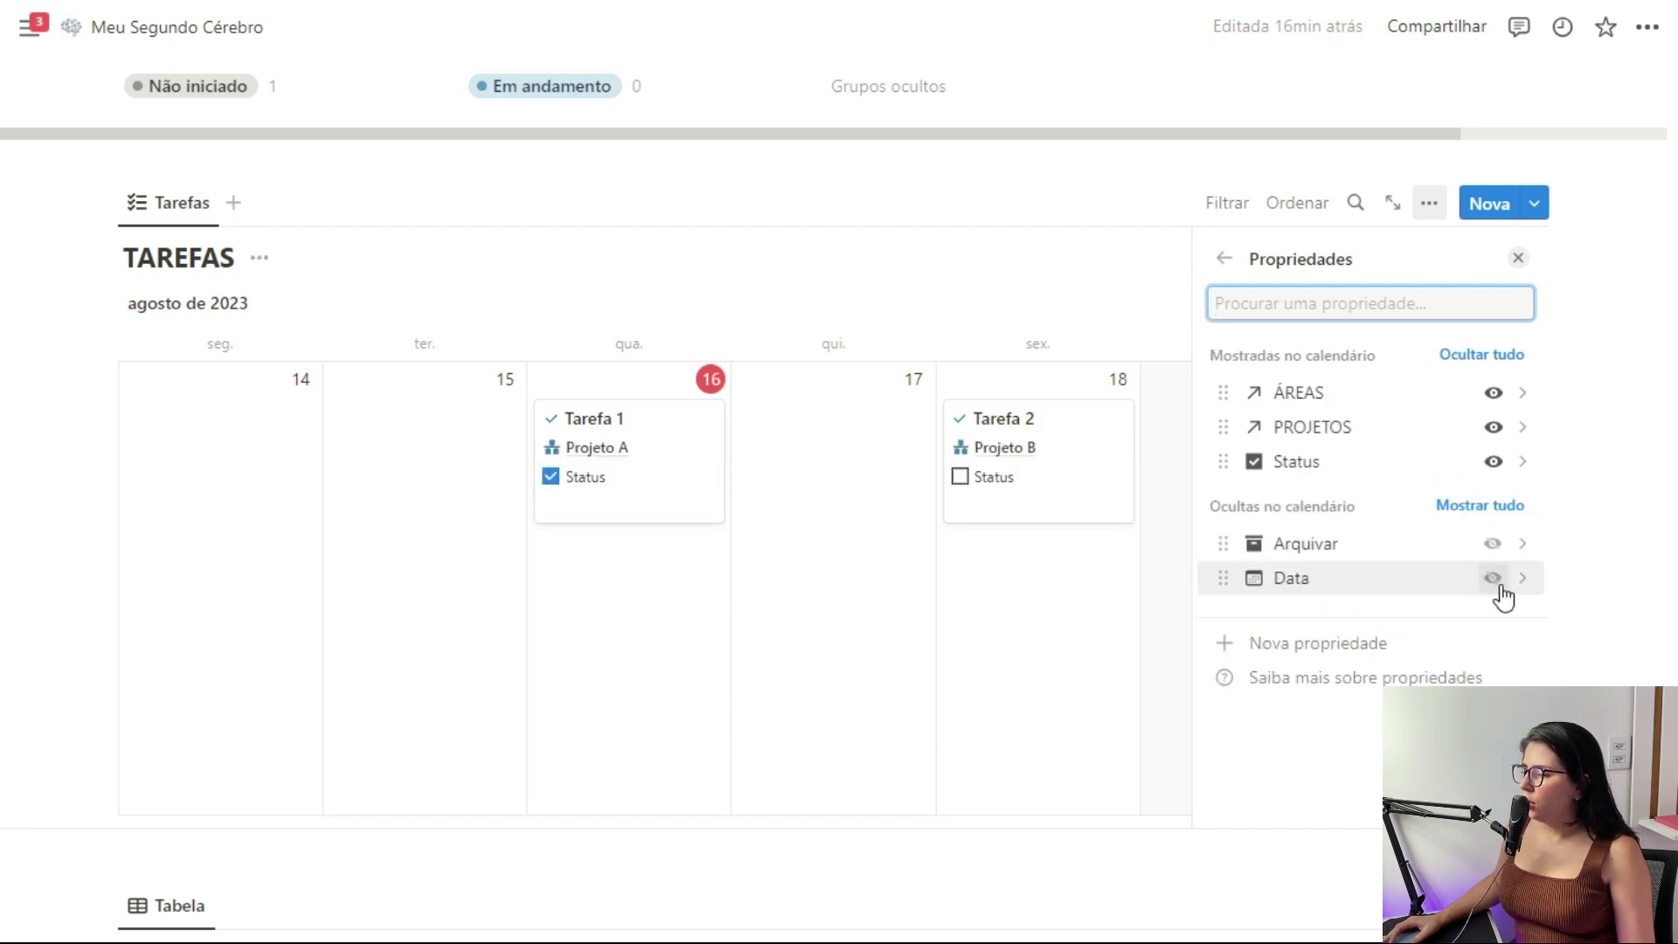
left_click(1517, 259)
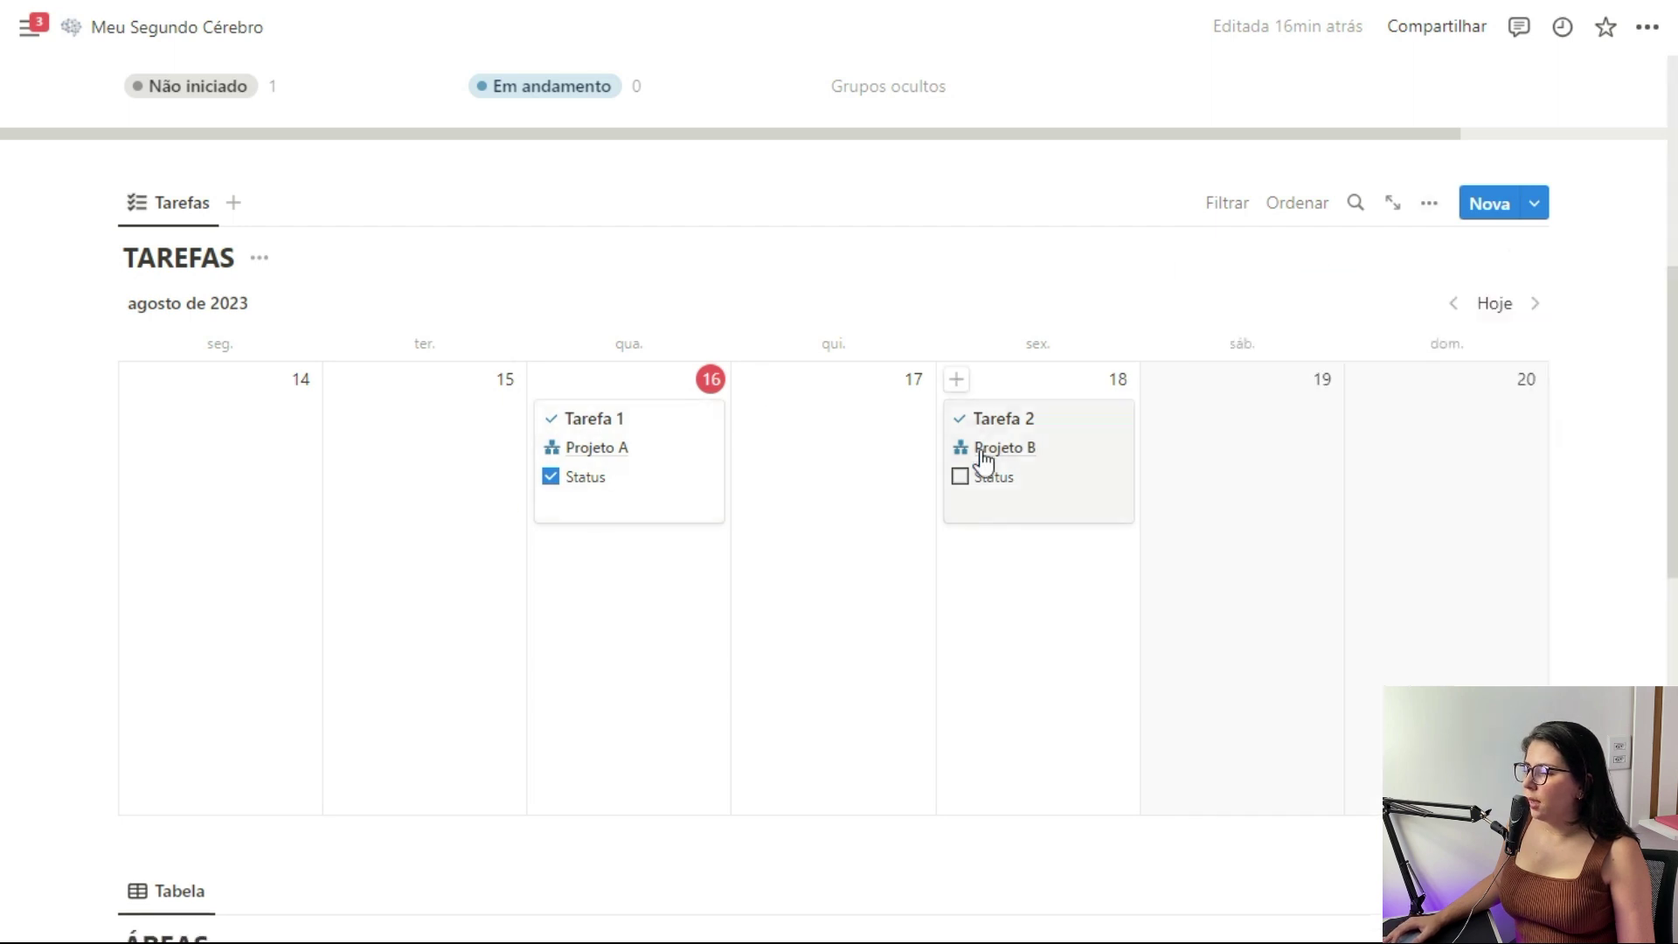
left_click(962, 481)
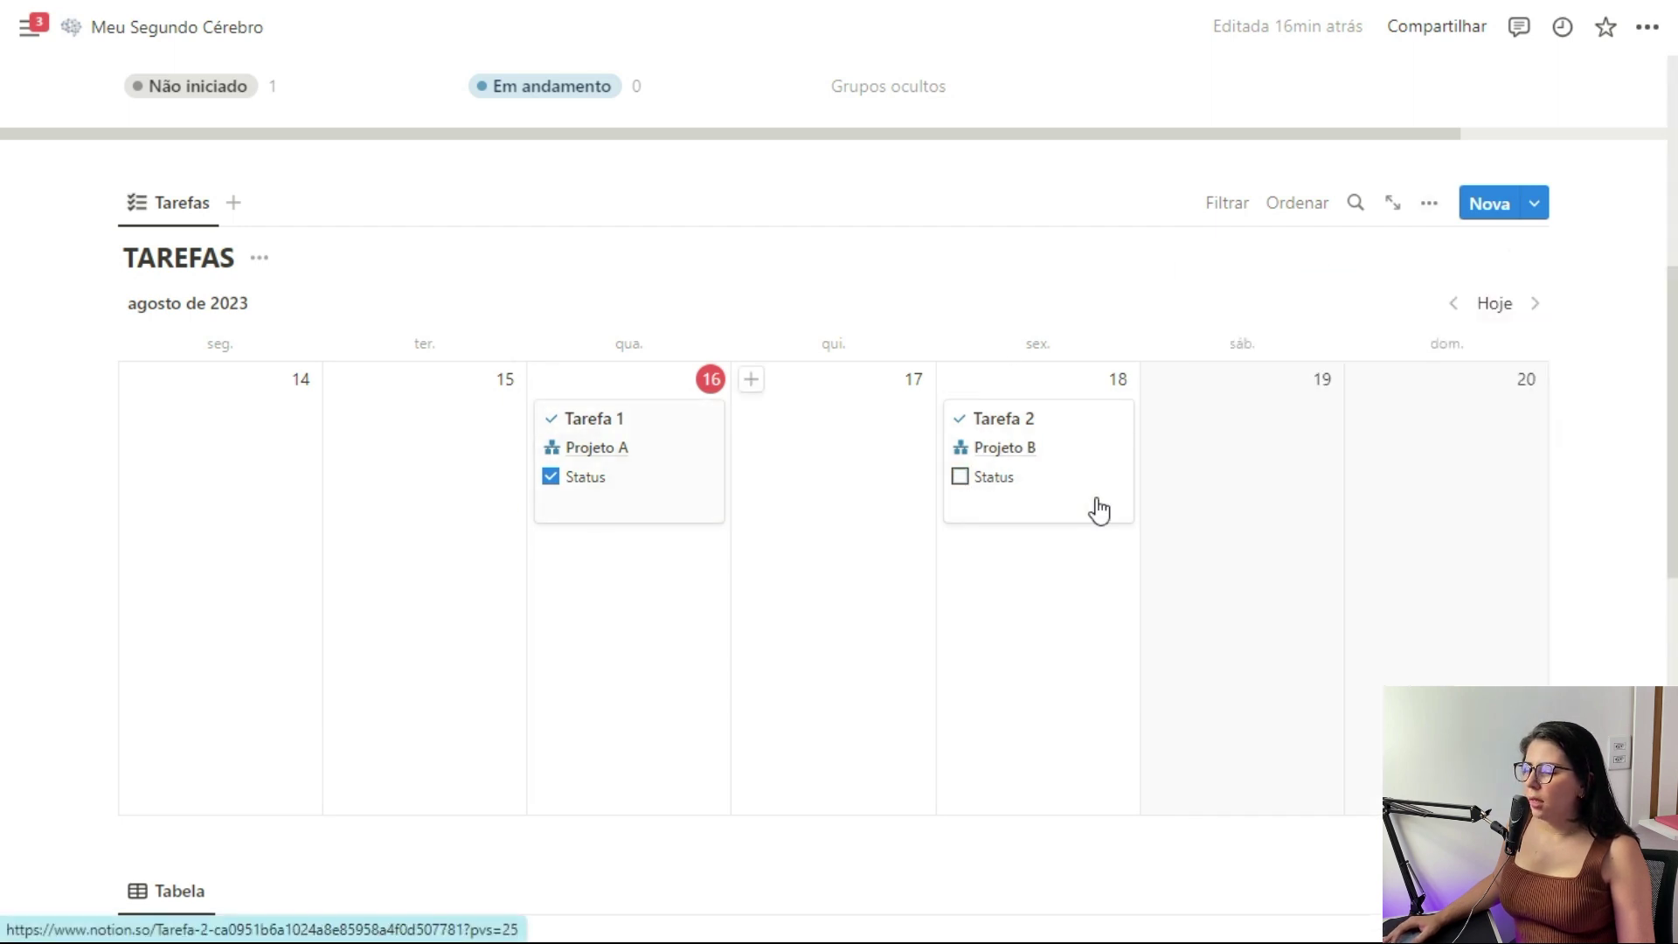
scroll(791, 404, "up", 3)
scroll(798, 408, "up", 2)
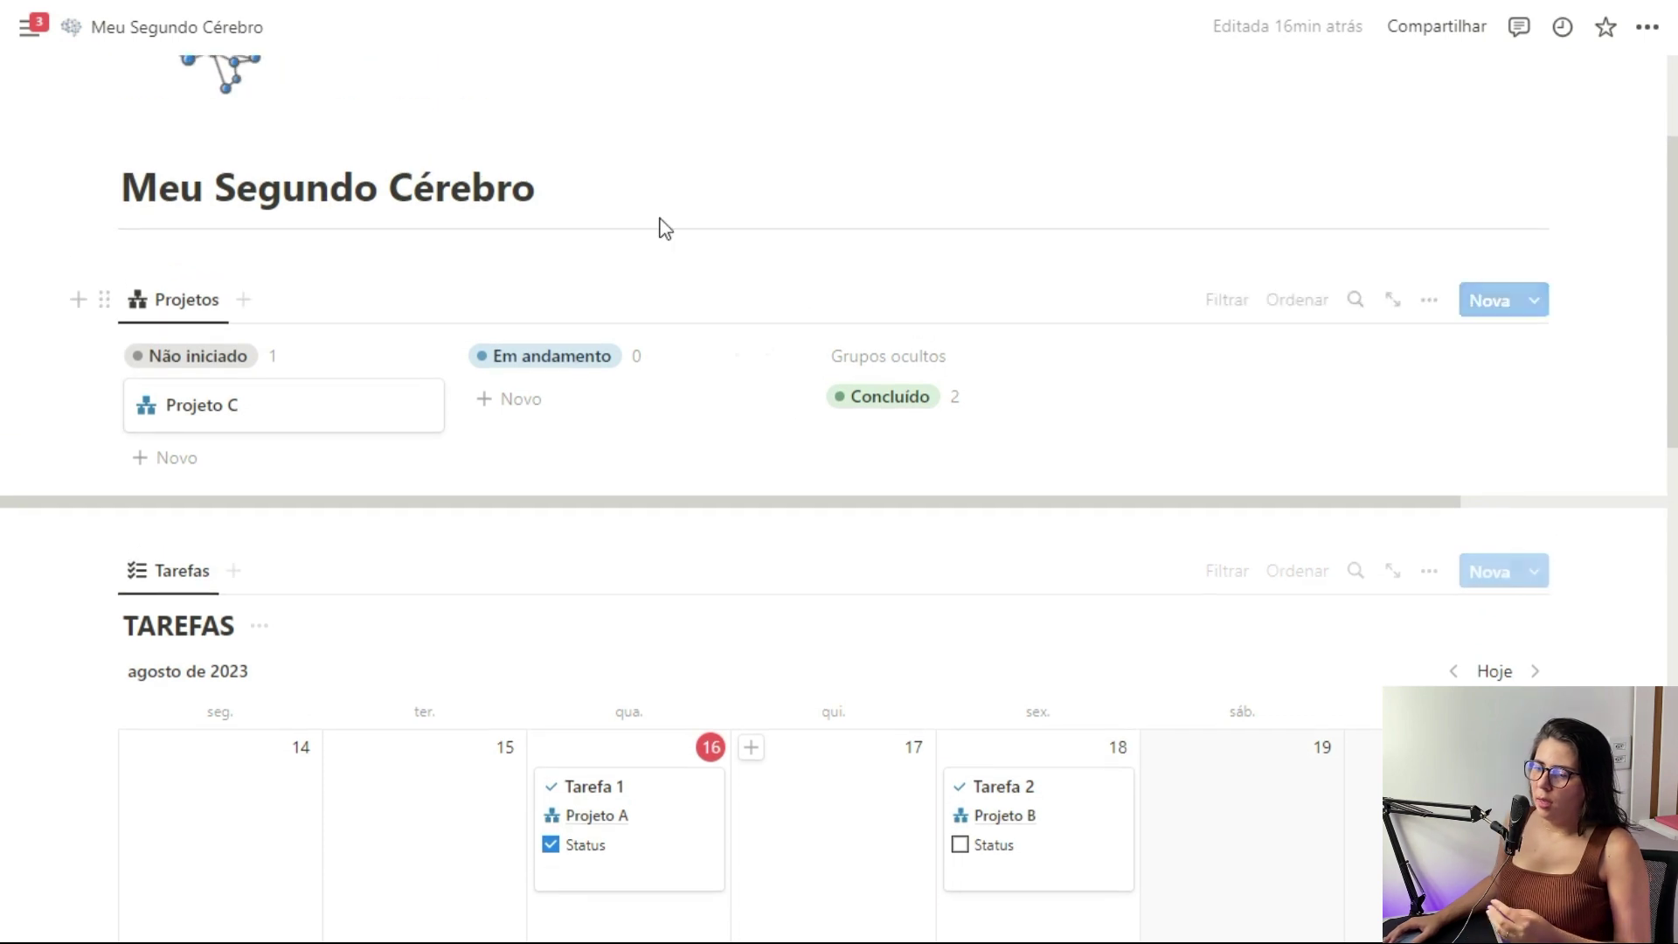
scroll(660, 401, "down", 3)
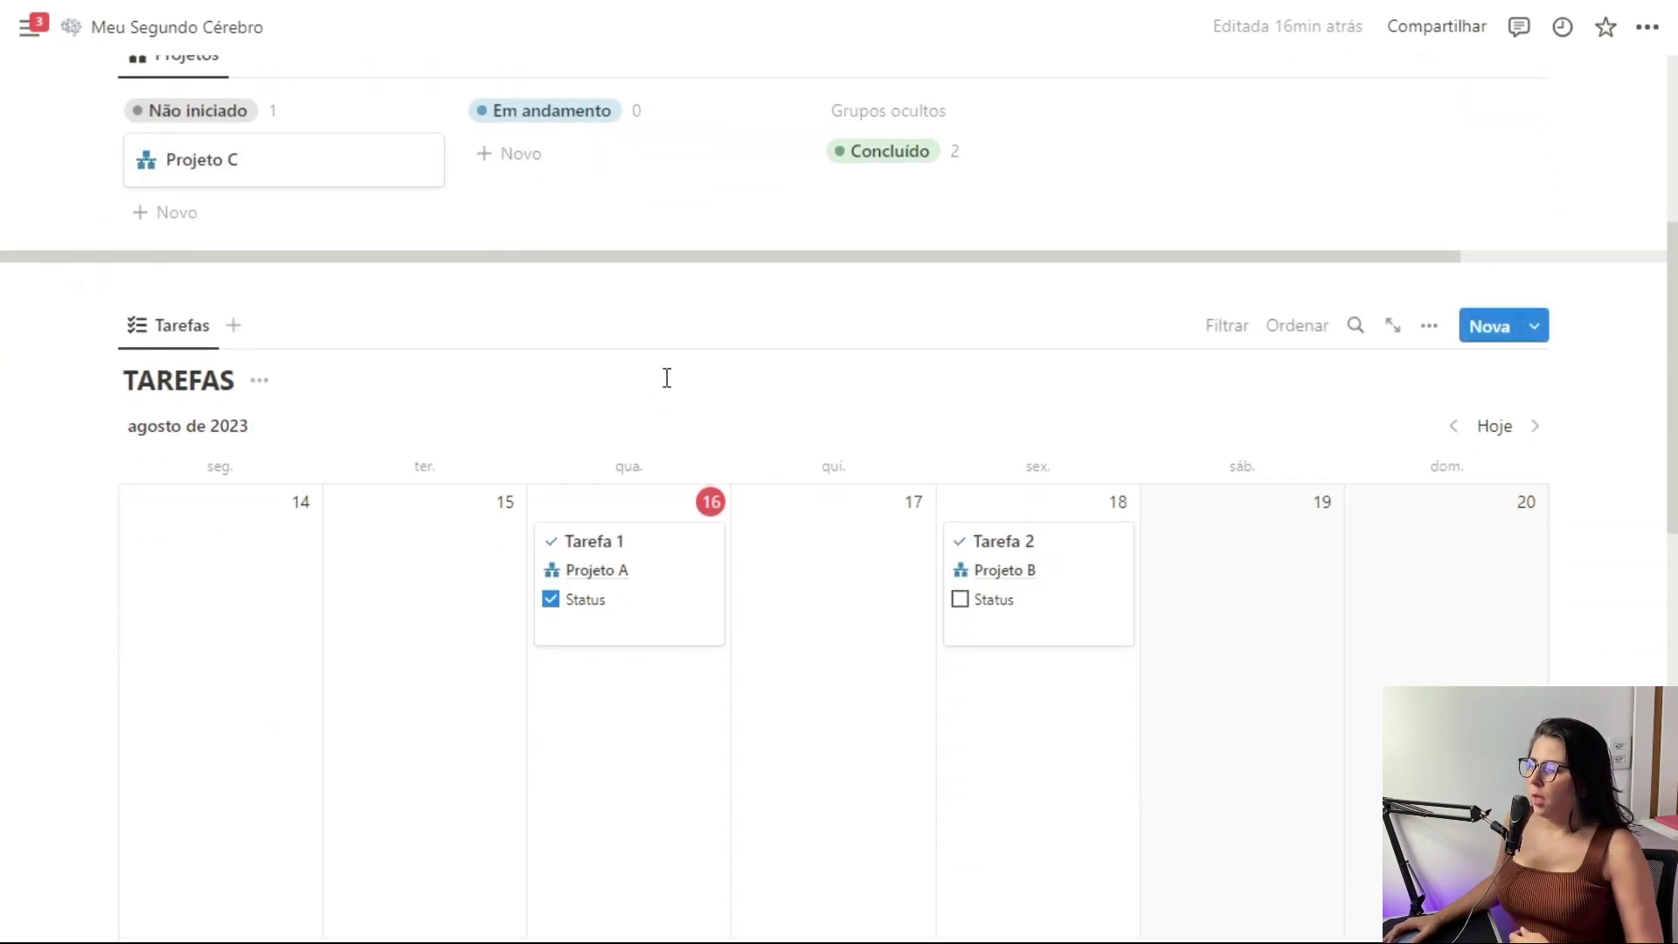
Filter the calendar to tasks with unchecked Status and hide the filter bar
left_click(1226, 326)
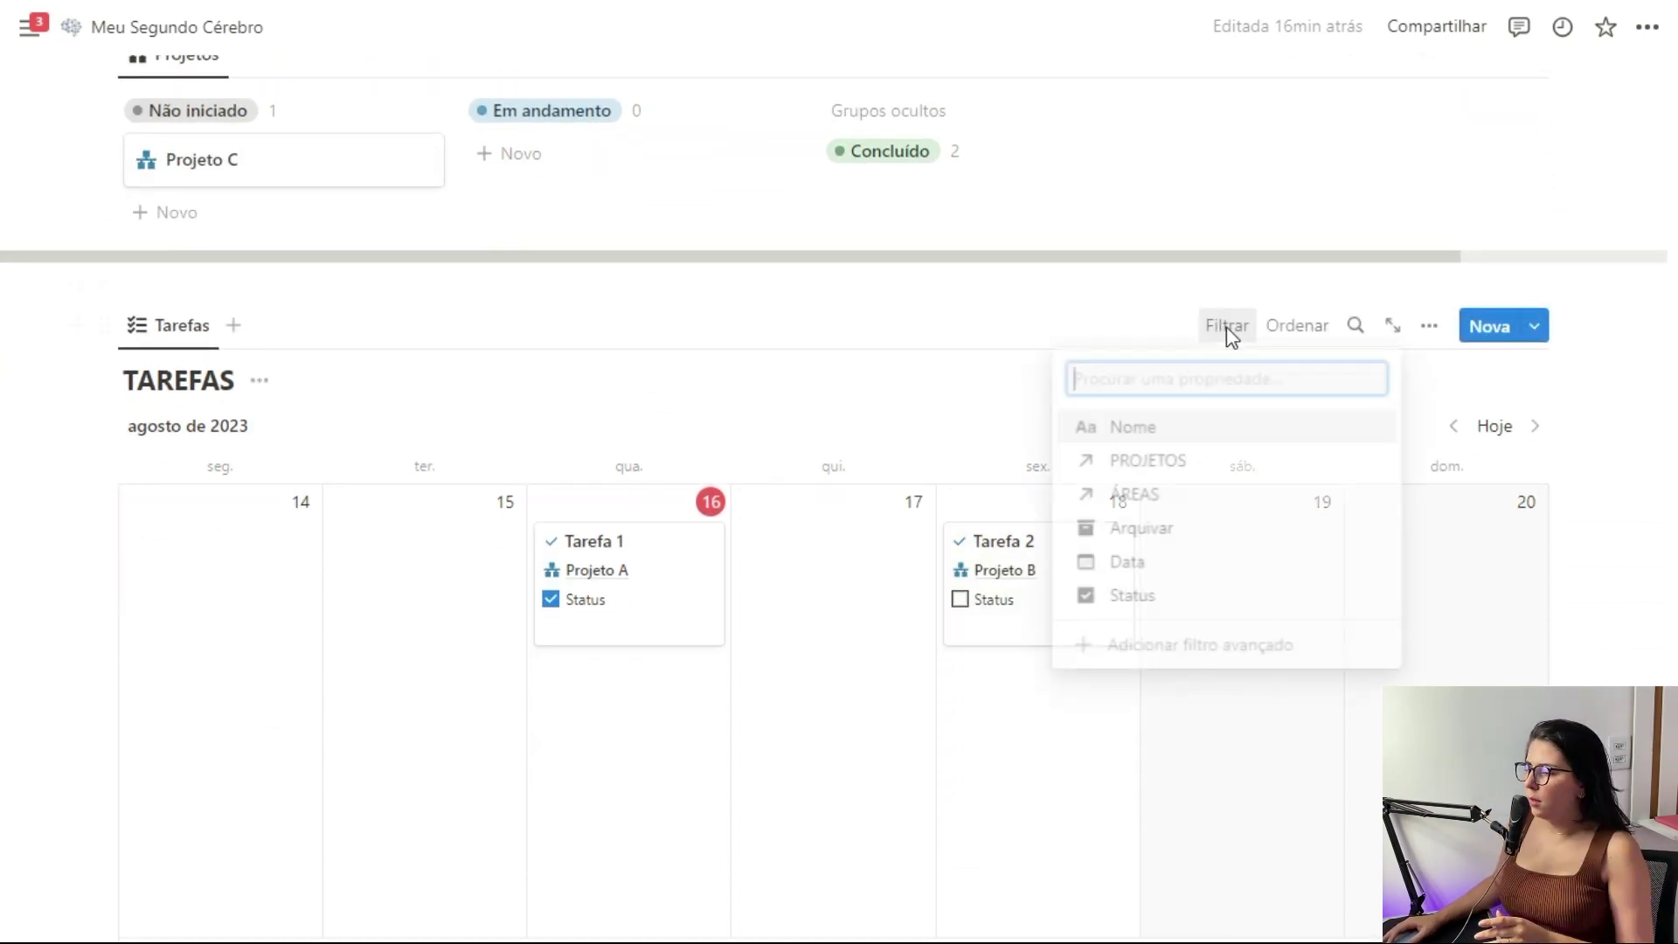
left_click(1141, 600)
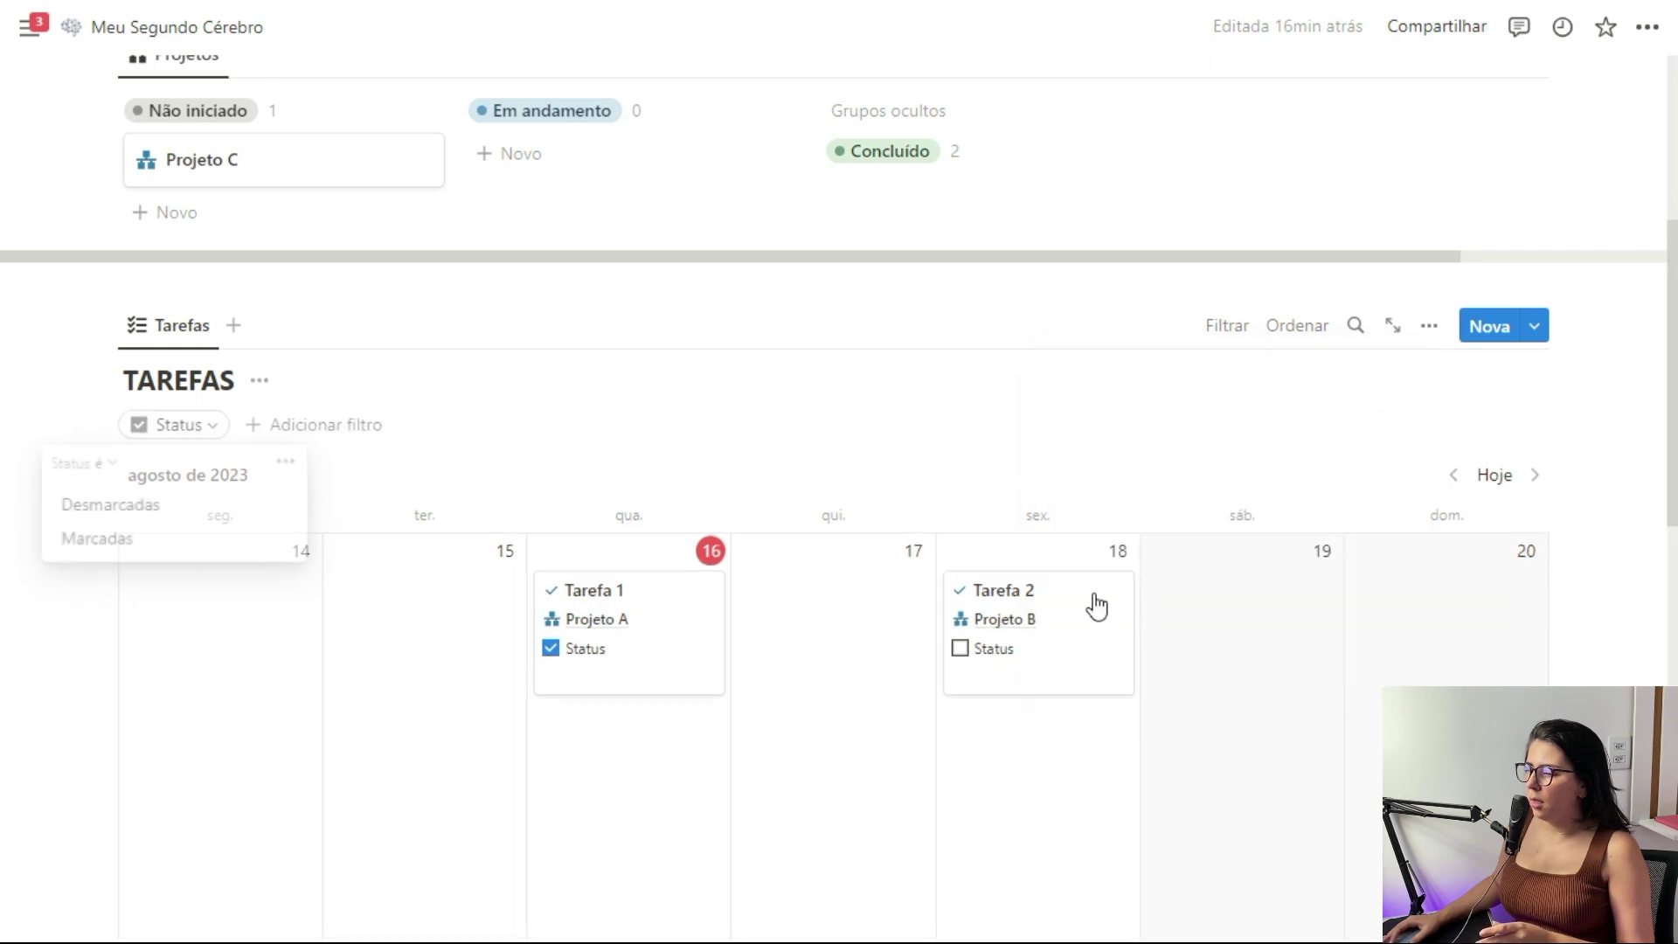
left_click(131, 511)
key("Escape")
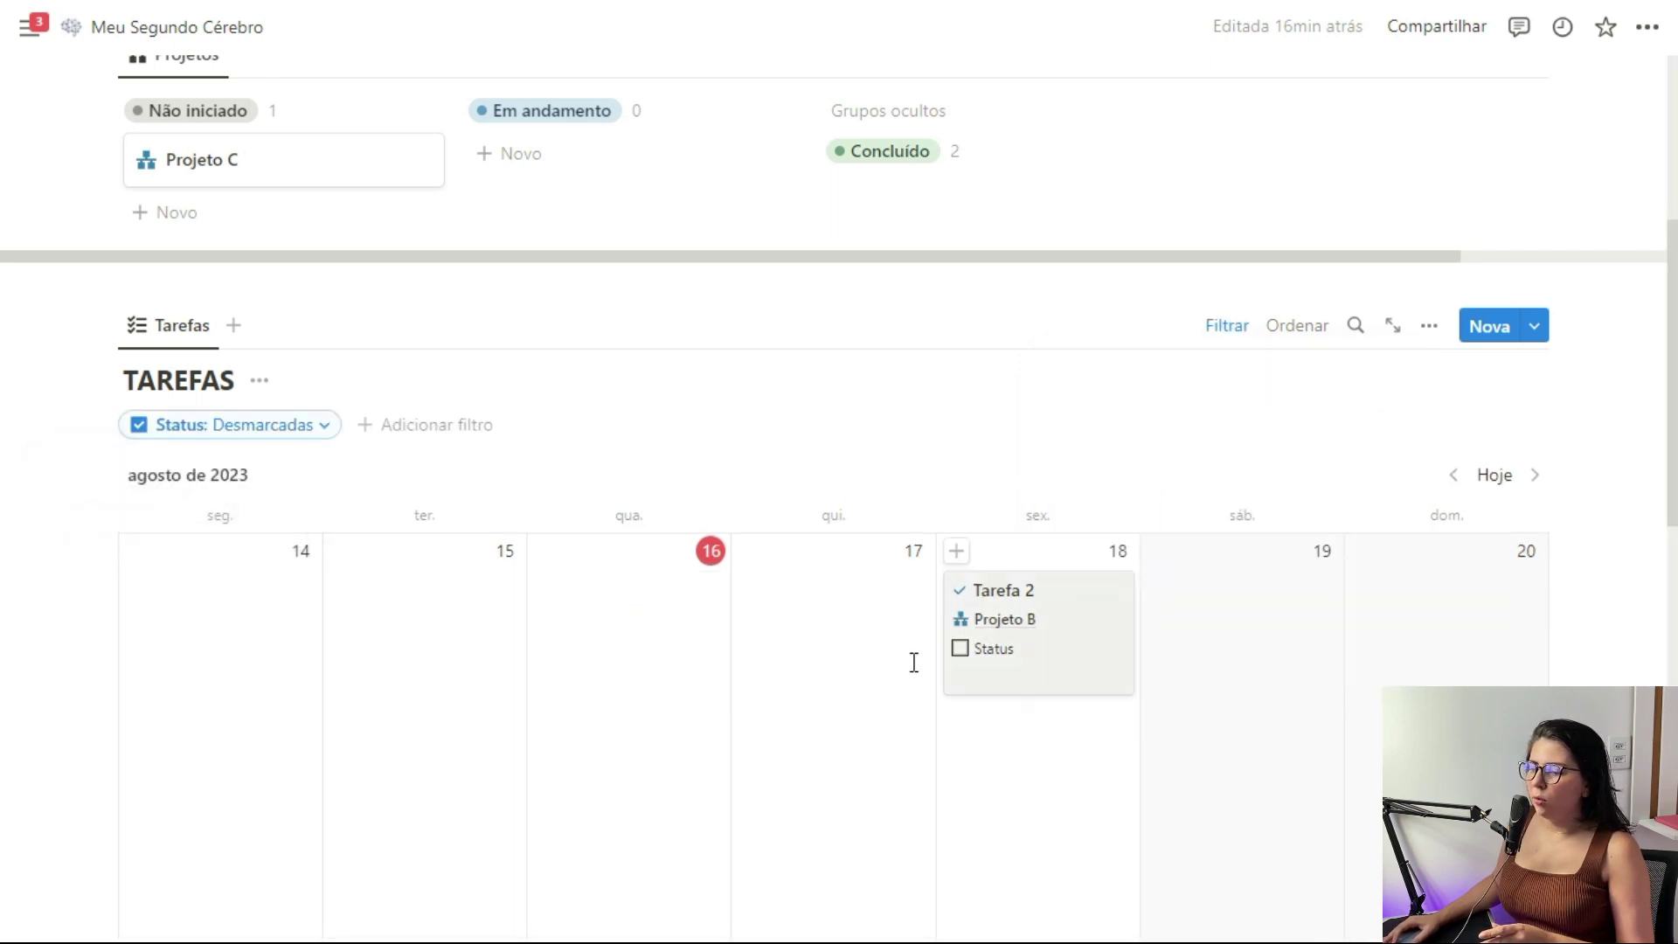
left_click(1234, 332)
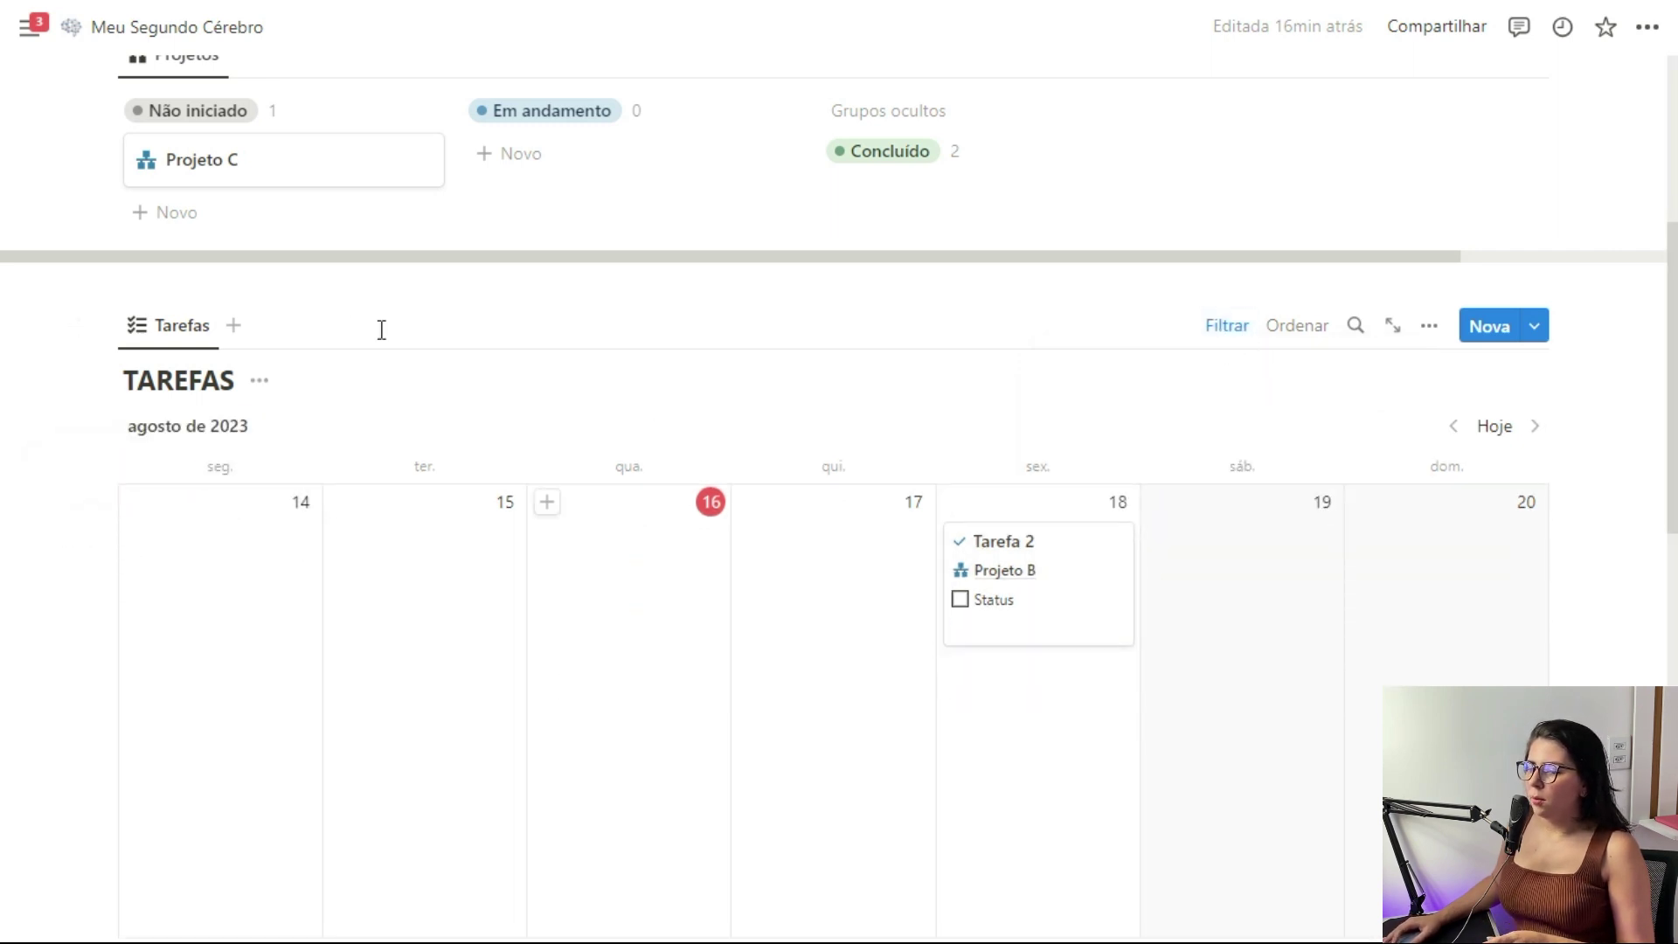
scroll(269, 362, "down", 4)
Make ÁREAS a gallery with its database title hidden and card preview set to Nenhum
left_click(209, 354)
left_click(210, 435)
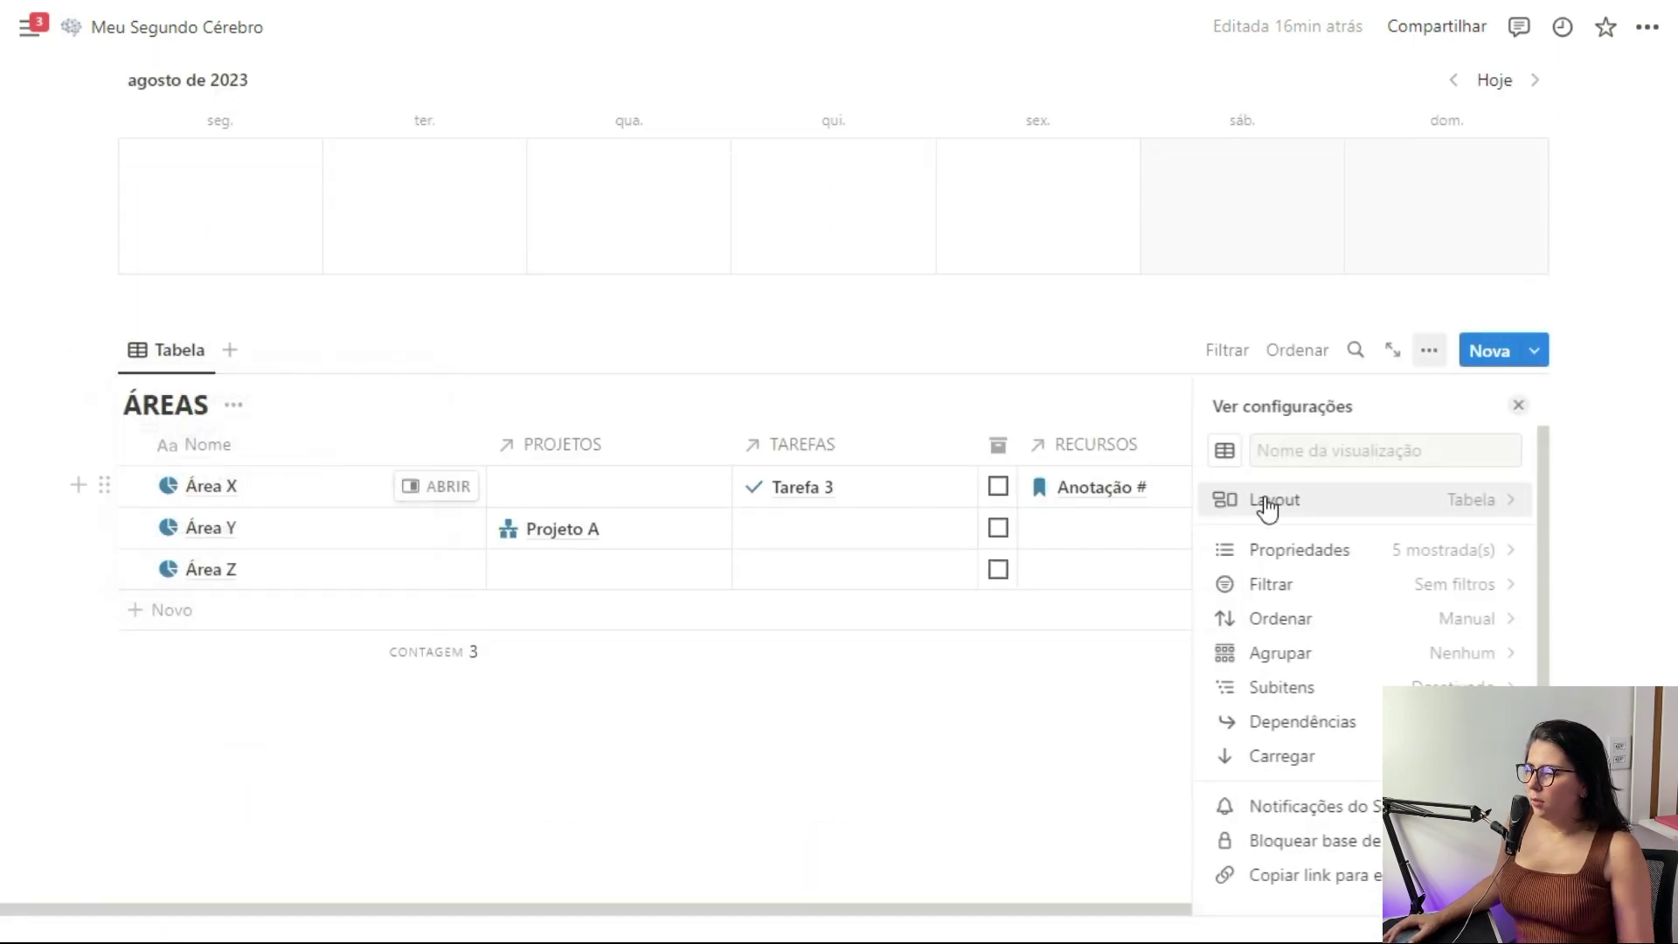
left_click(1433, 507)
left_click(1525, 564)
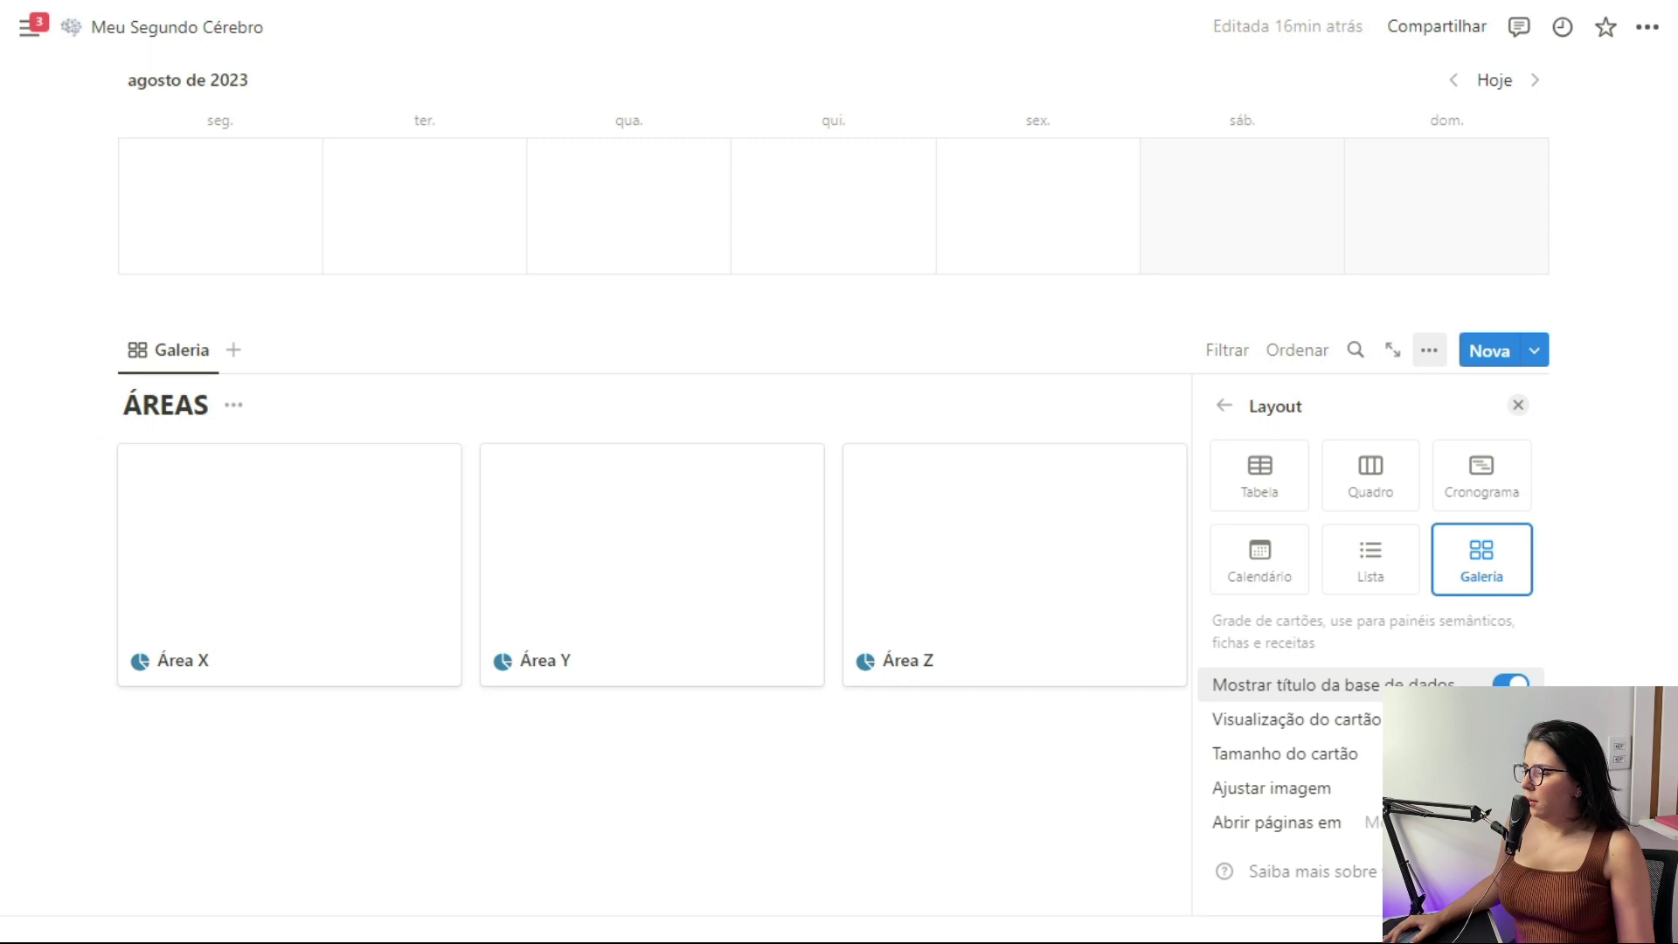
left_click(1510, 684)
left_click(1399, 719)
left_click(1360, 769)
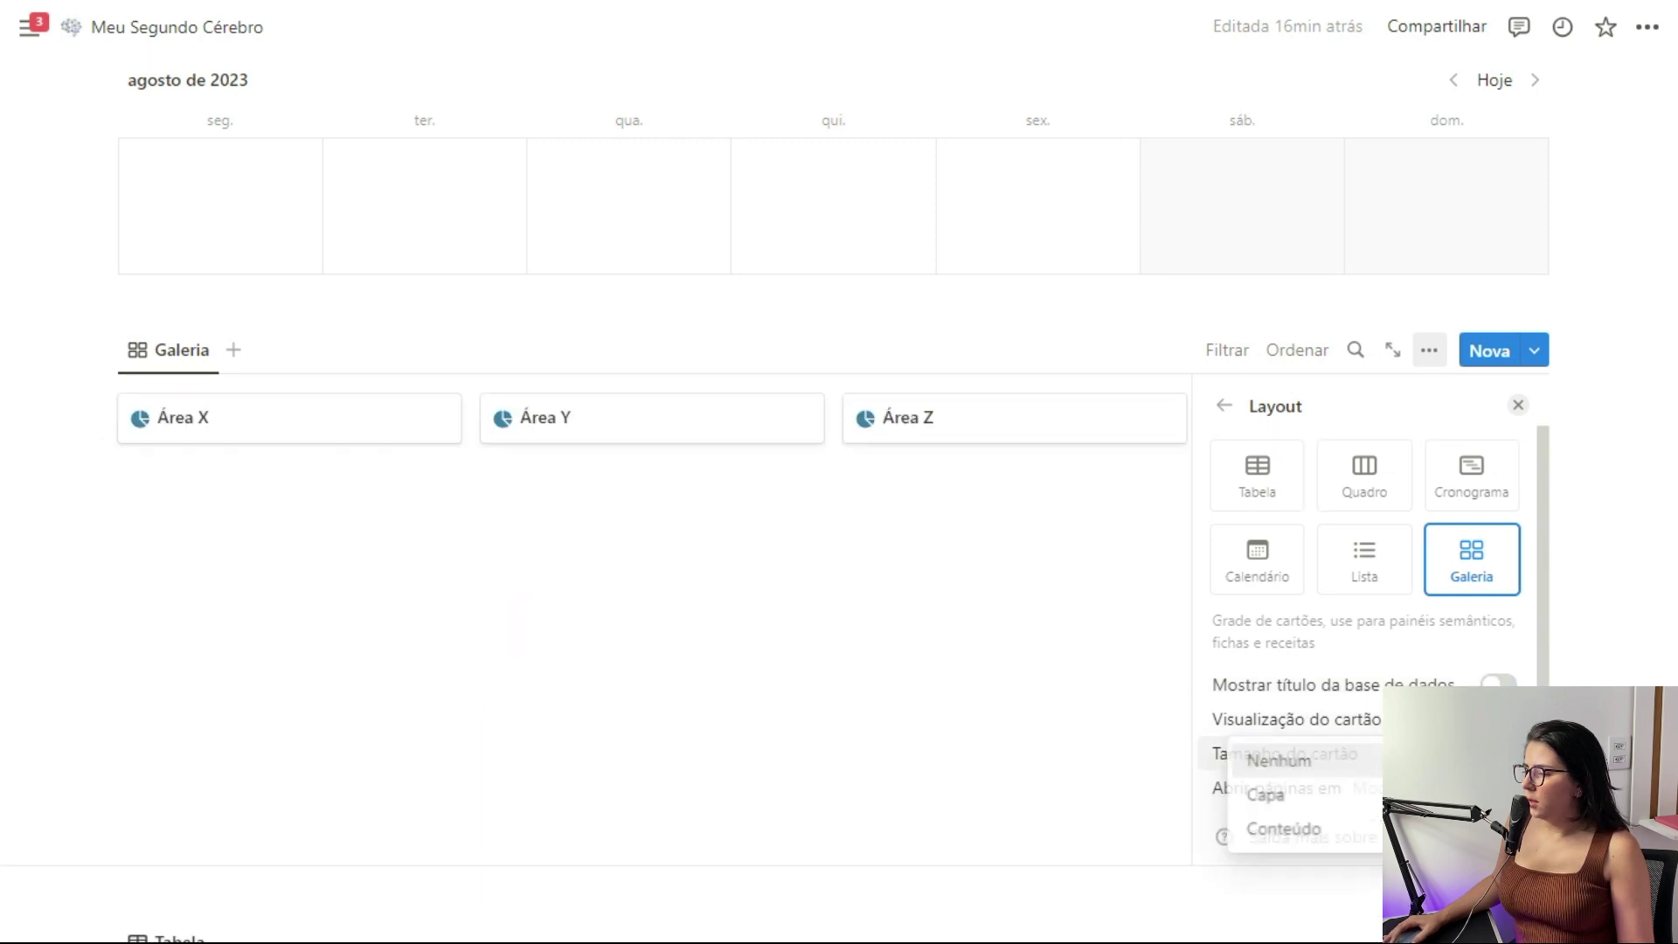
left_click(1224, 404)
scroll(168, 281, "down", 3)
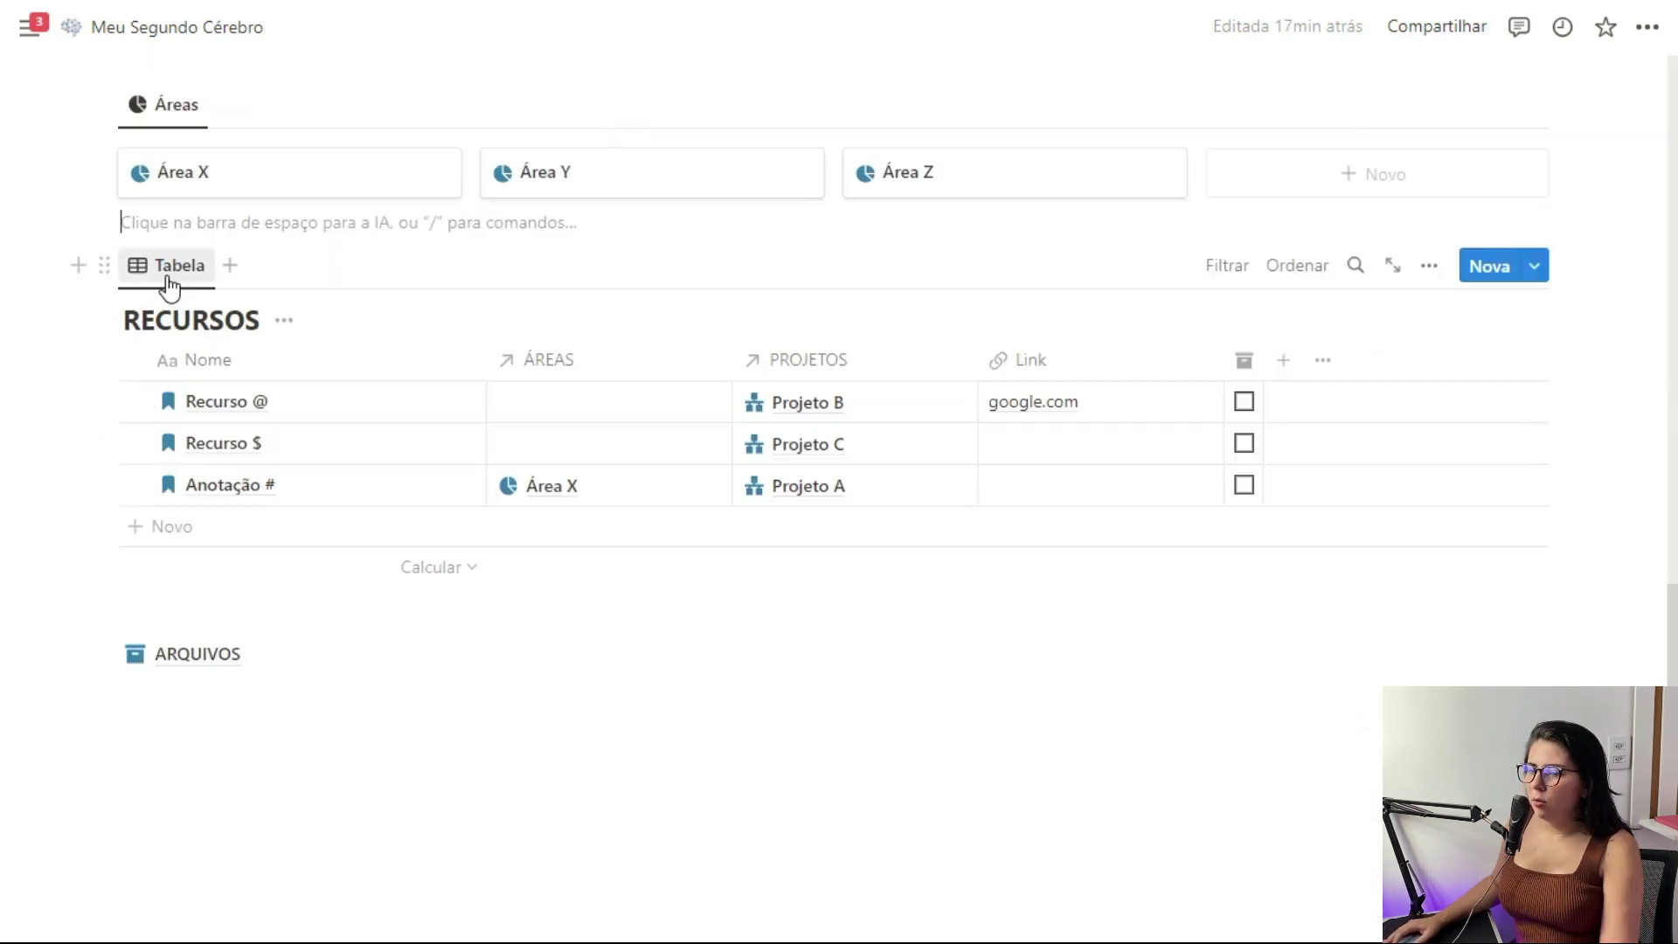
left_click(168, 266)
Show RECURSOS as a list displaying Link, ÁREAS, PROJETOS and the Arquivar checkbox
left_click(191, 350)
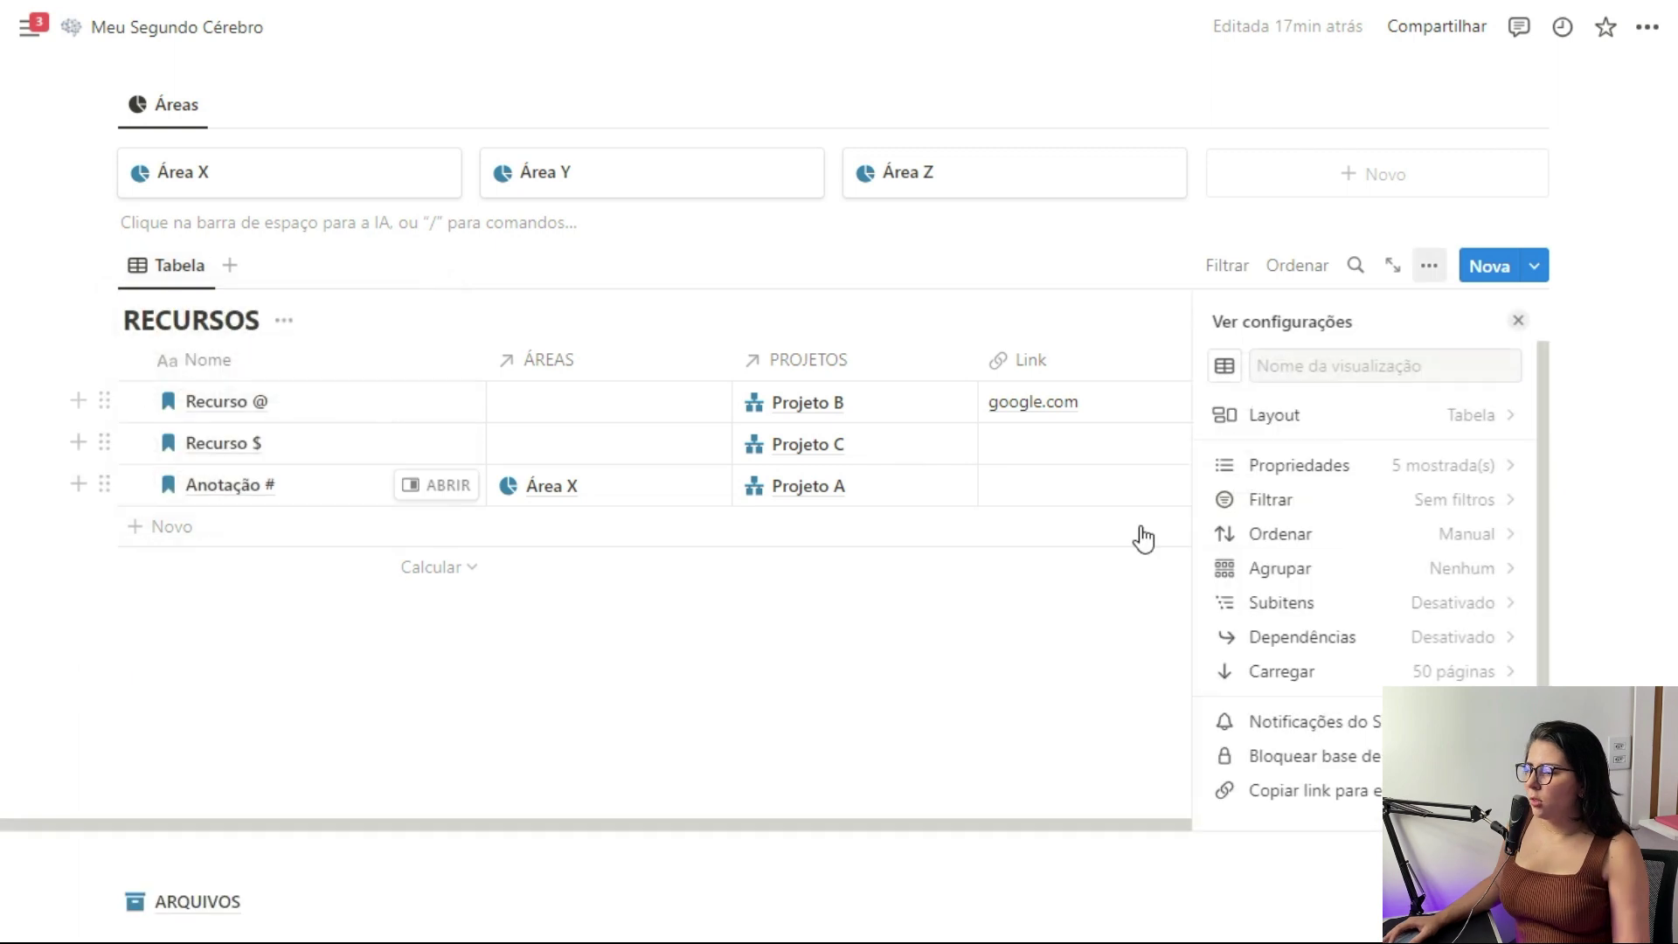
left_click(1360, 420)
left_click(1390, 467)
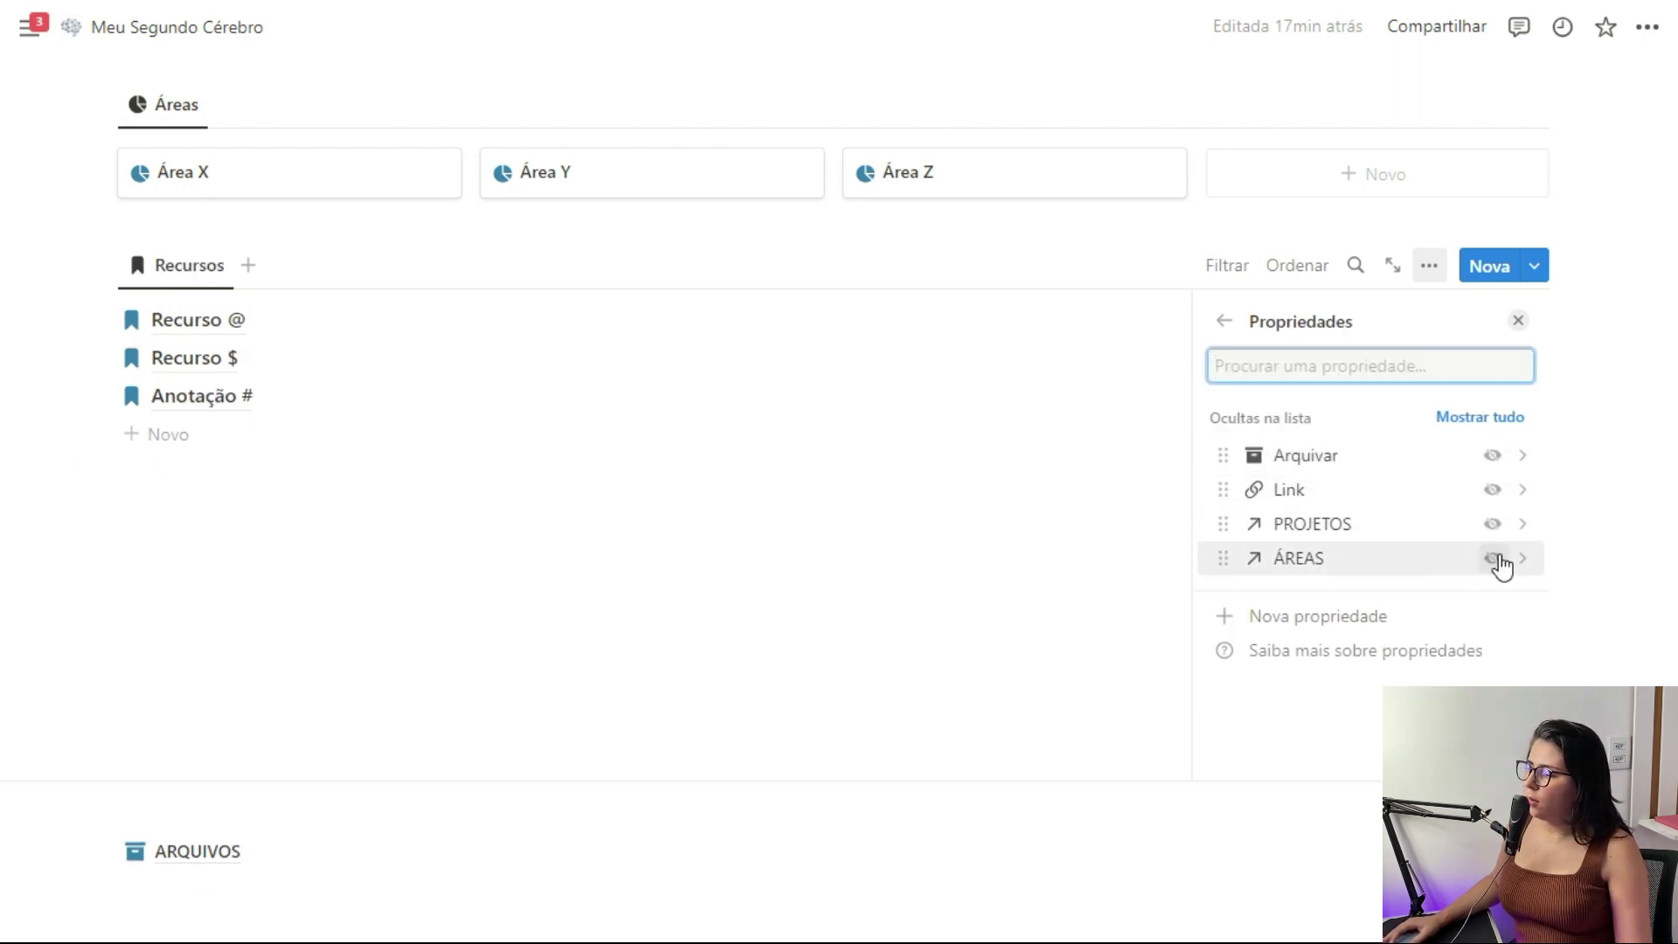
left_click(1492, 489)
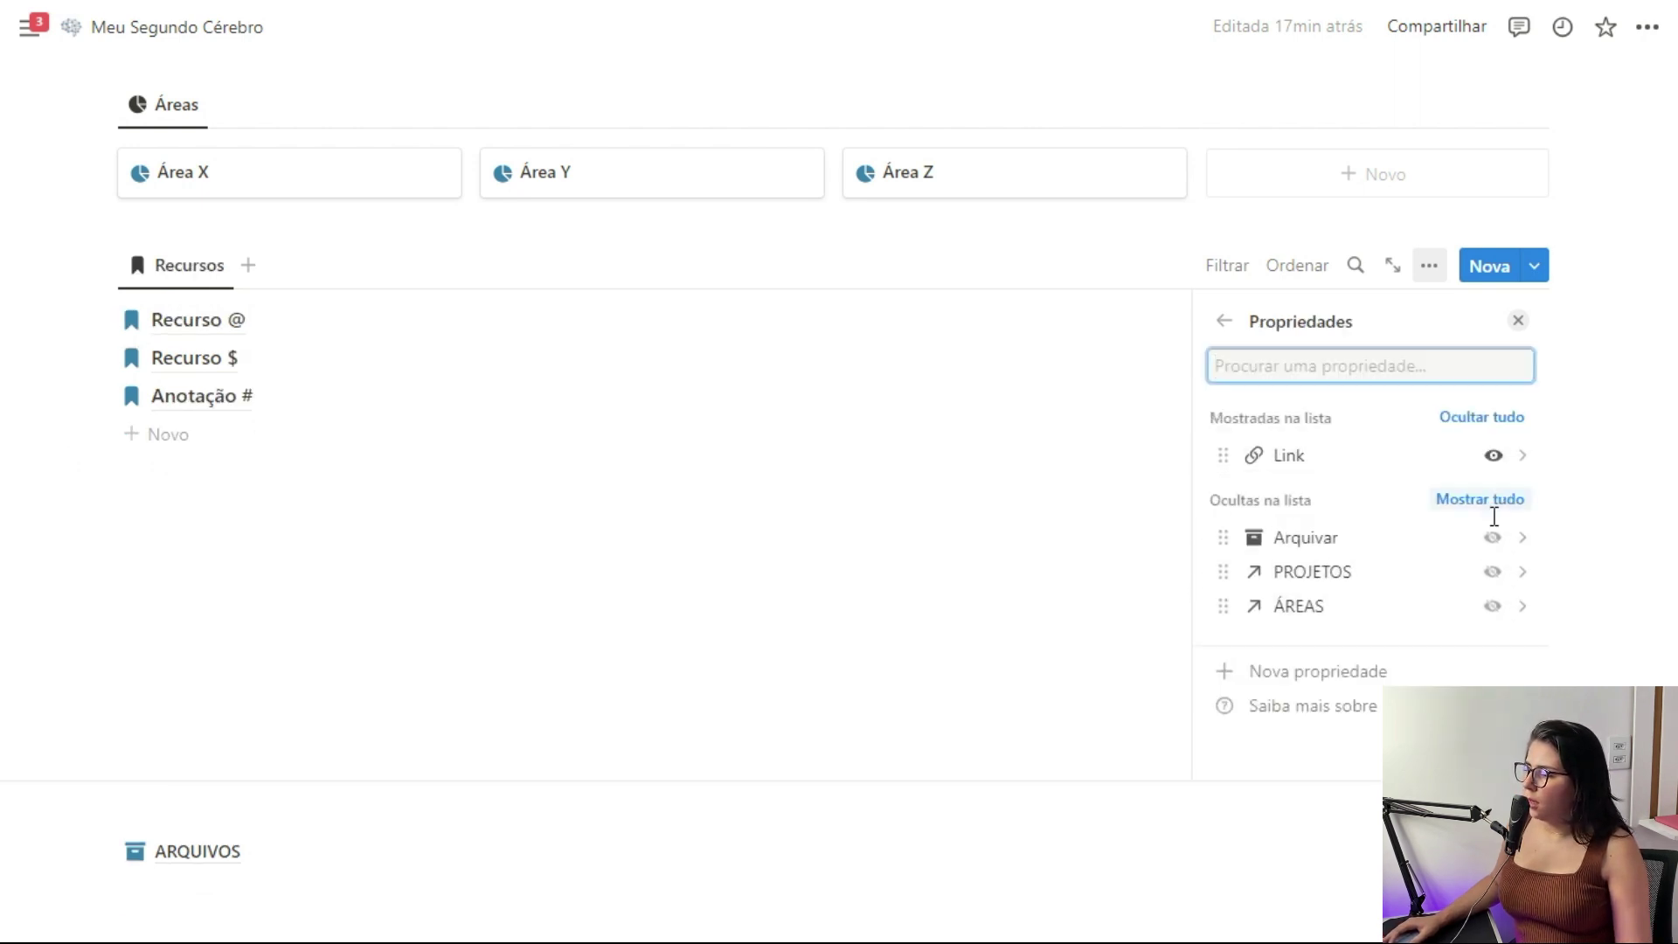
left_click(1493, 608)
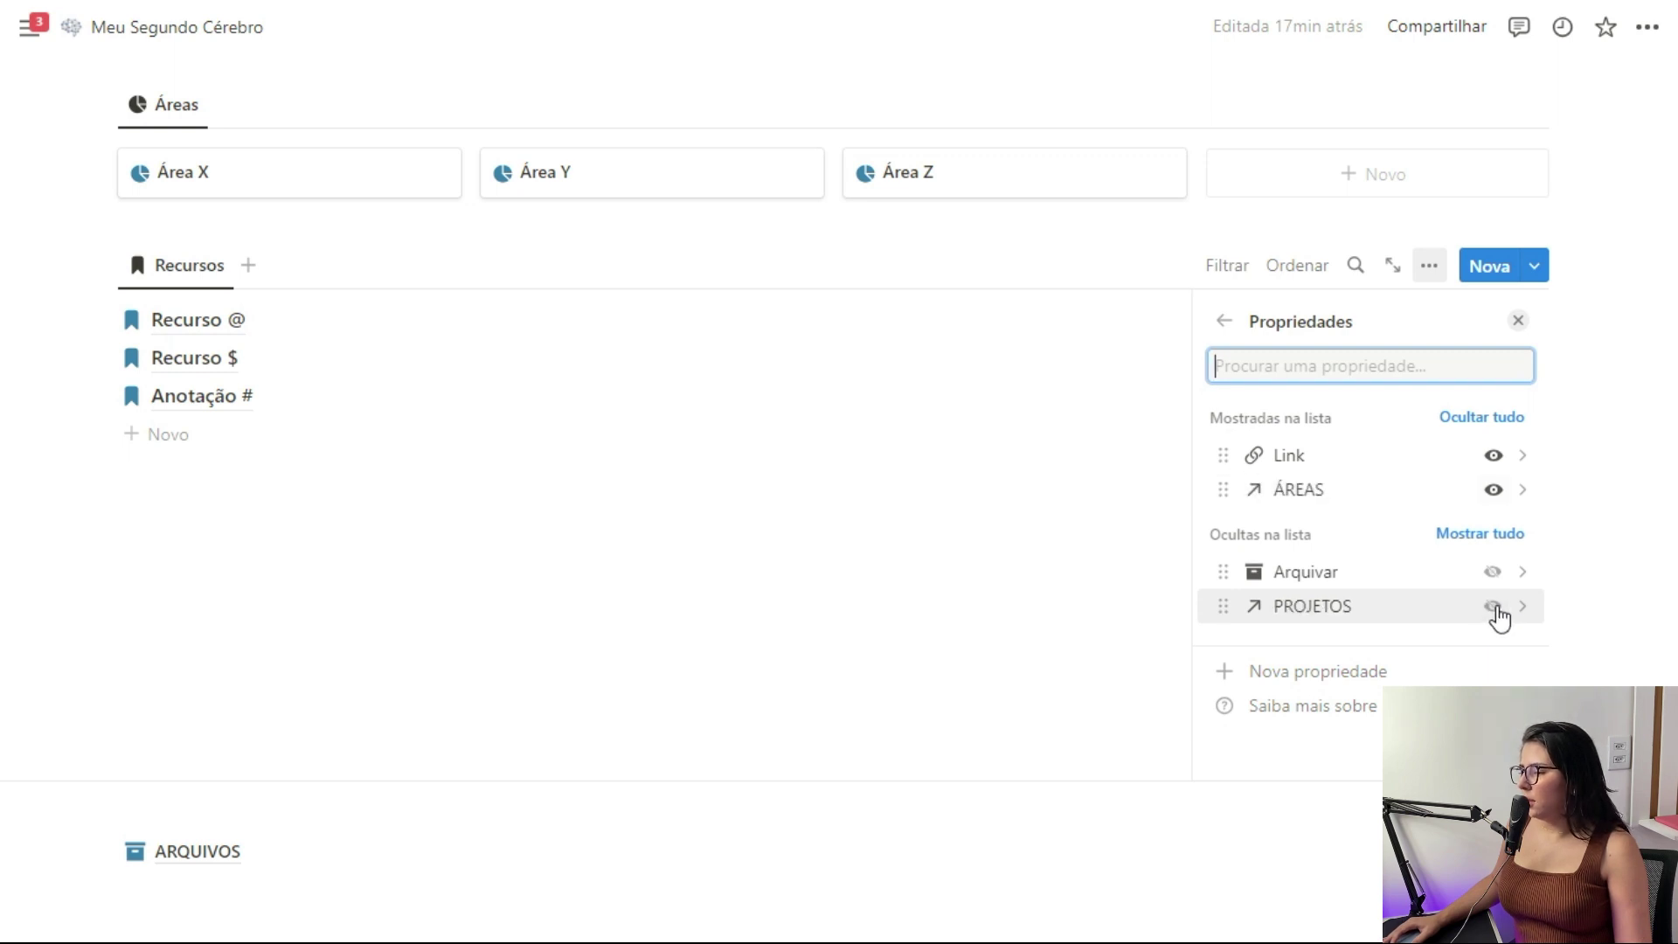
left_click(1497, 608)
left_click(1494, 606)
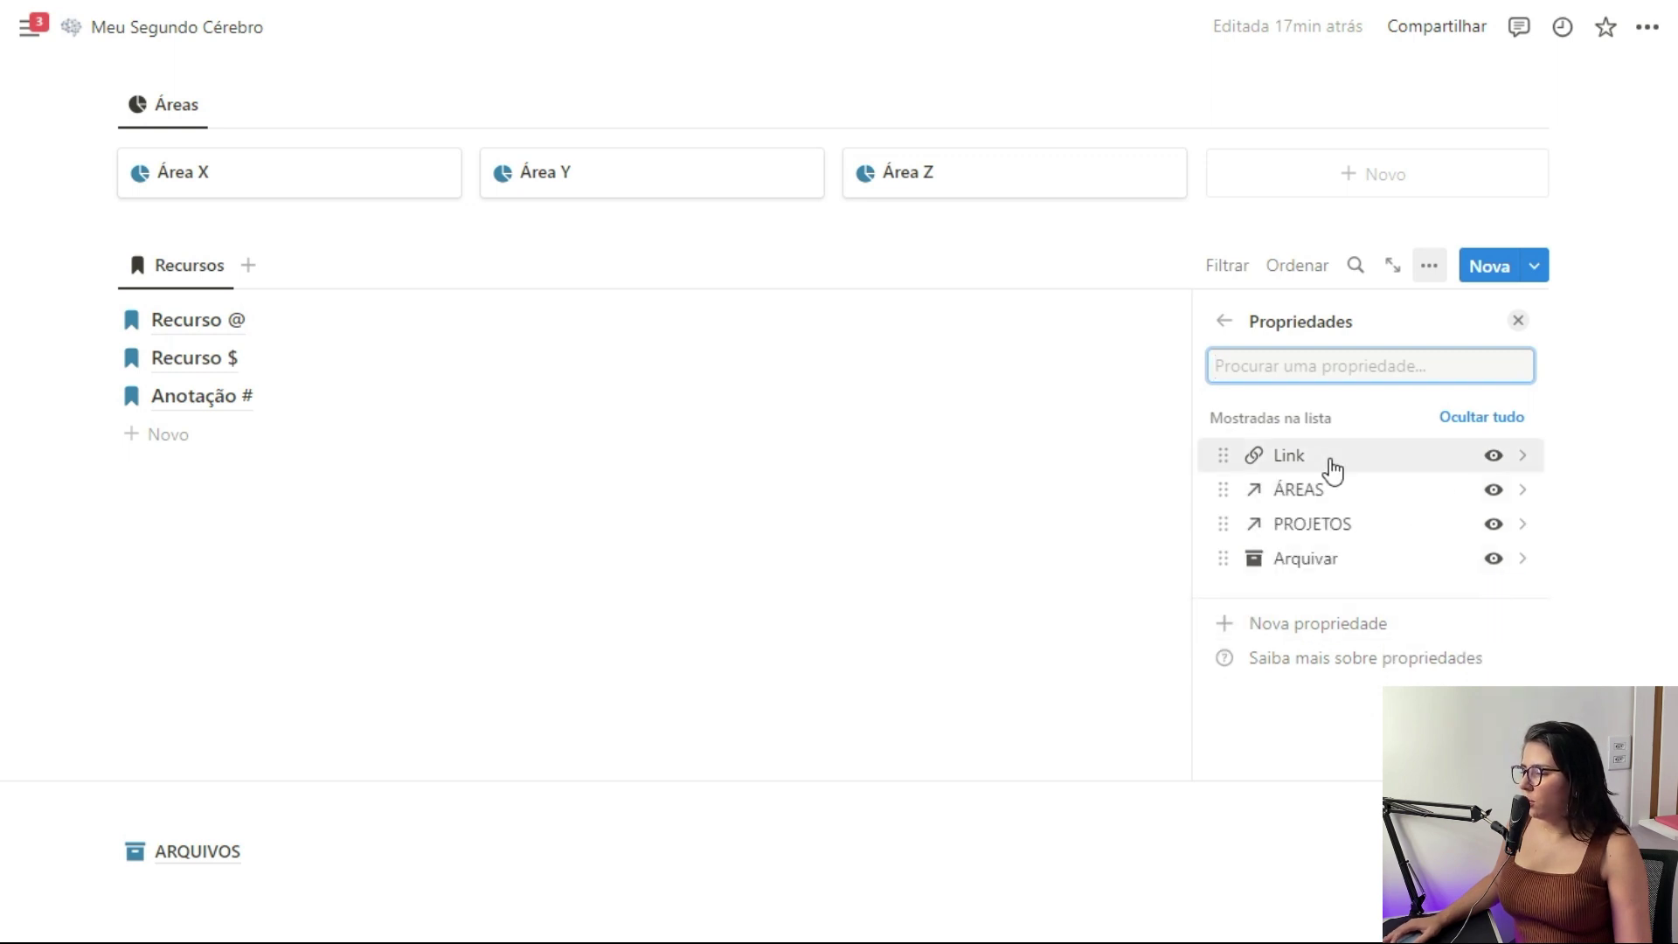
left_click(1516, 321)
scroll(1630, 300, "up", 1)
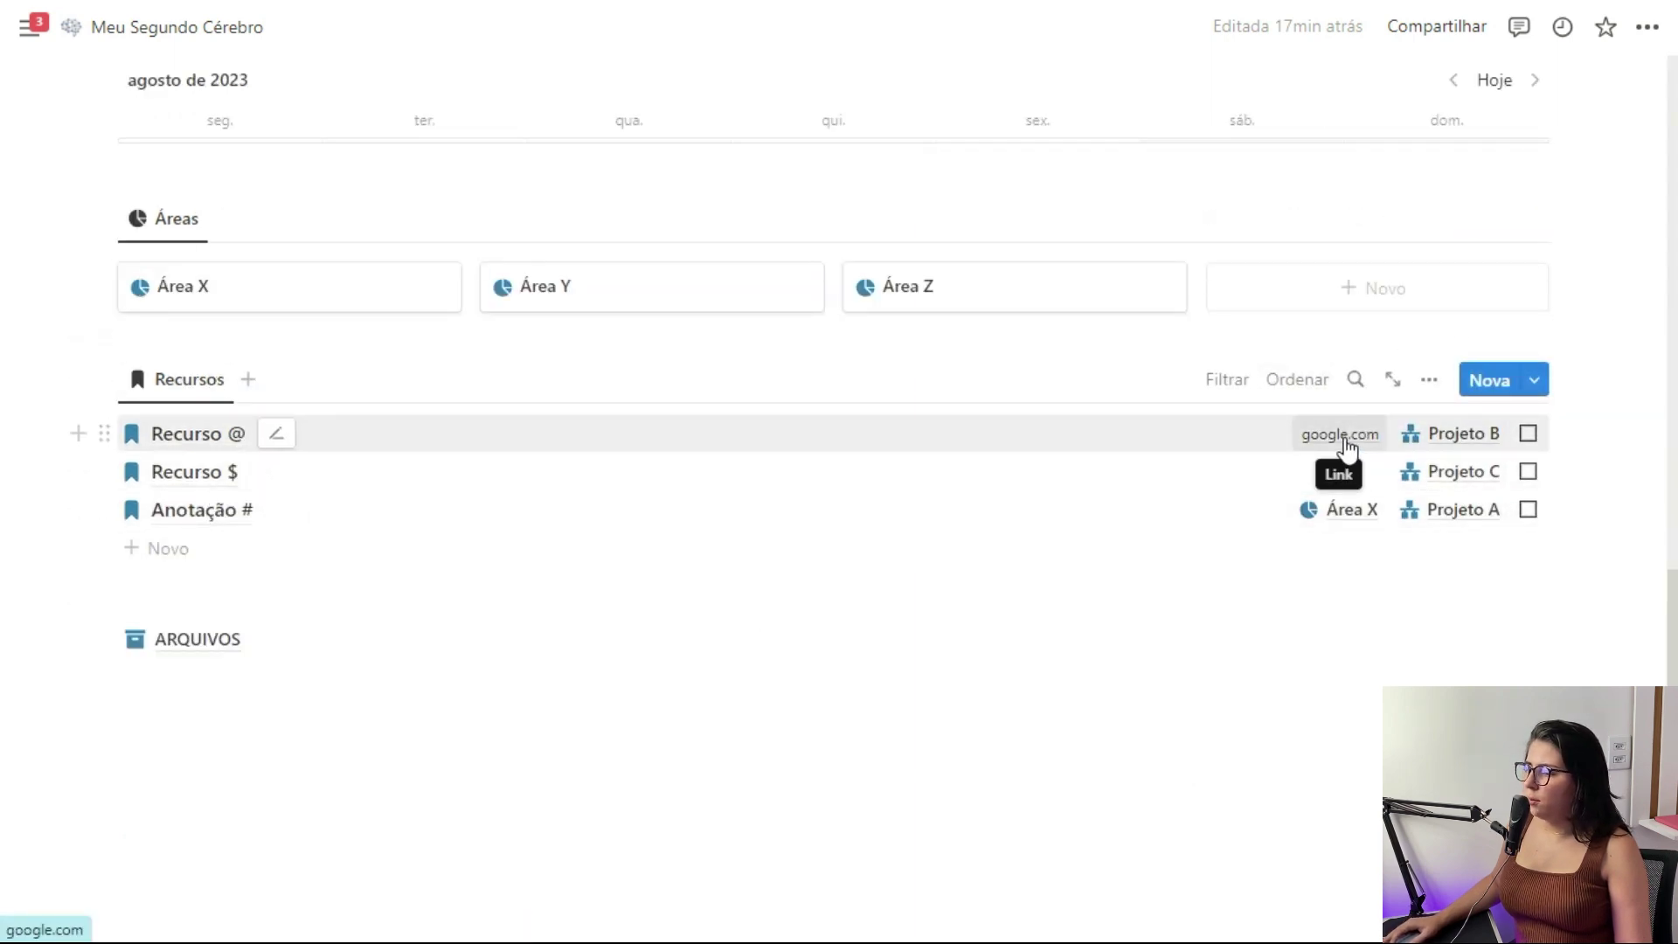
Add an empty block above the ARQUIVOS subpage
left_click(327, 585)
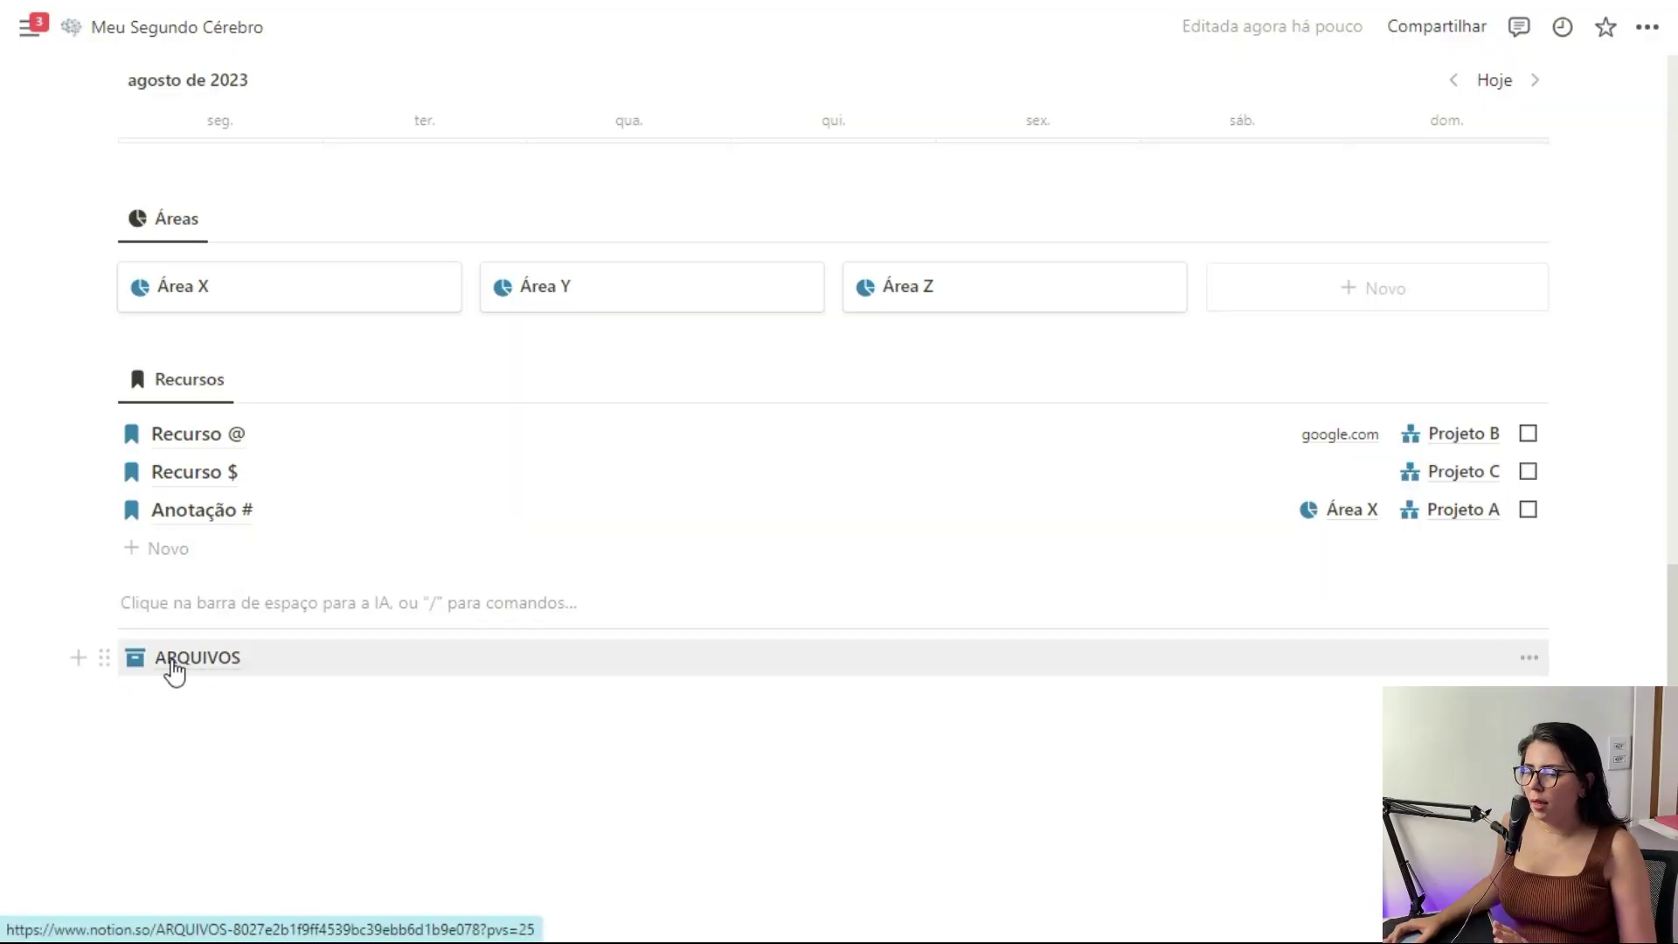
scroll(212, 663, "up", 15)
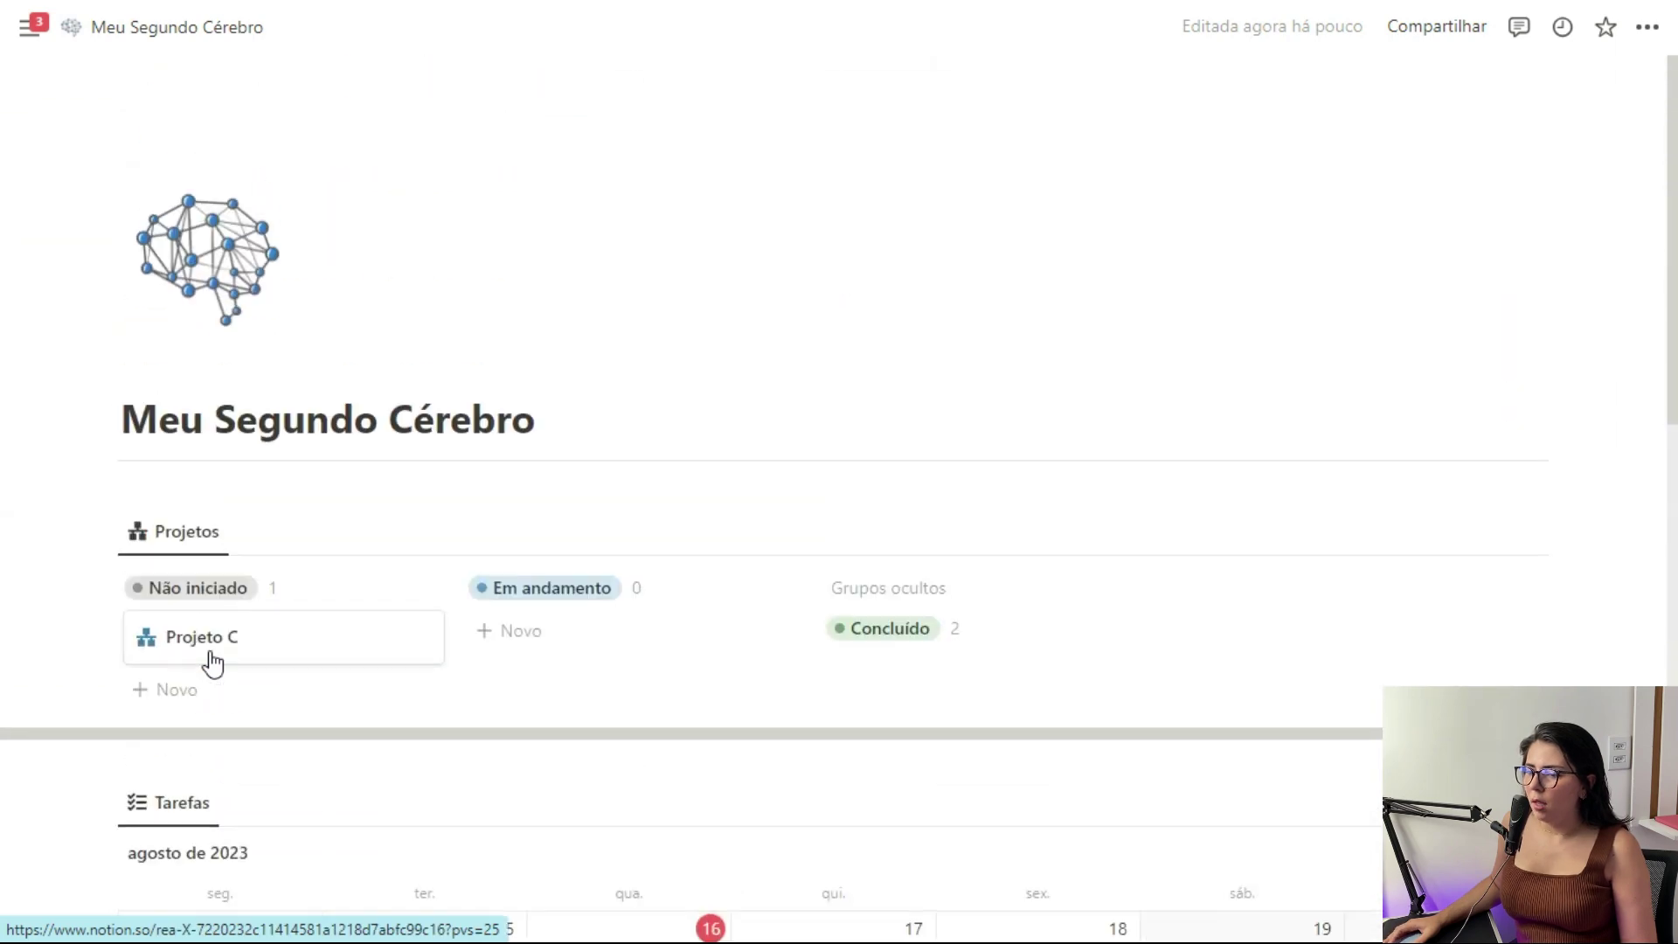
Paste a linked view of the Projetos board into the ARQUIVOS page
left_click(104, 531)
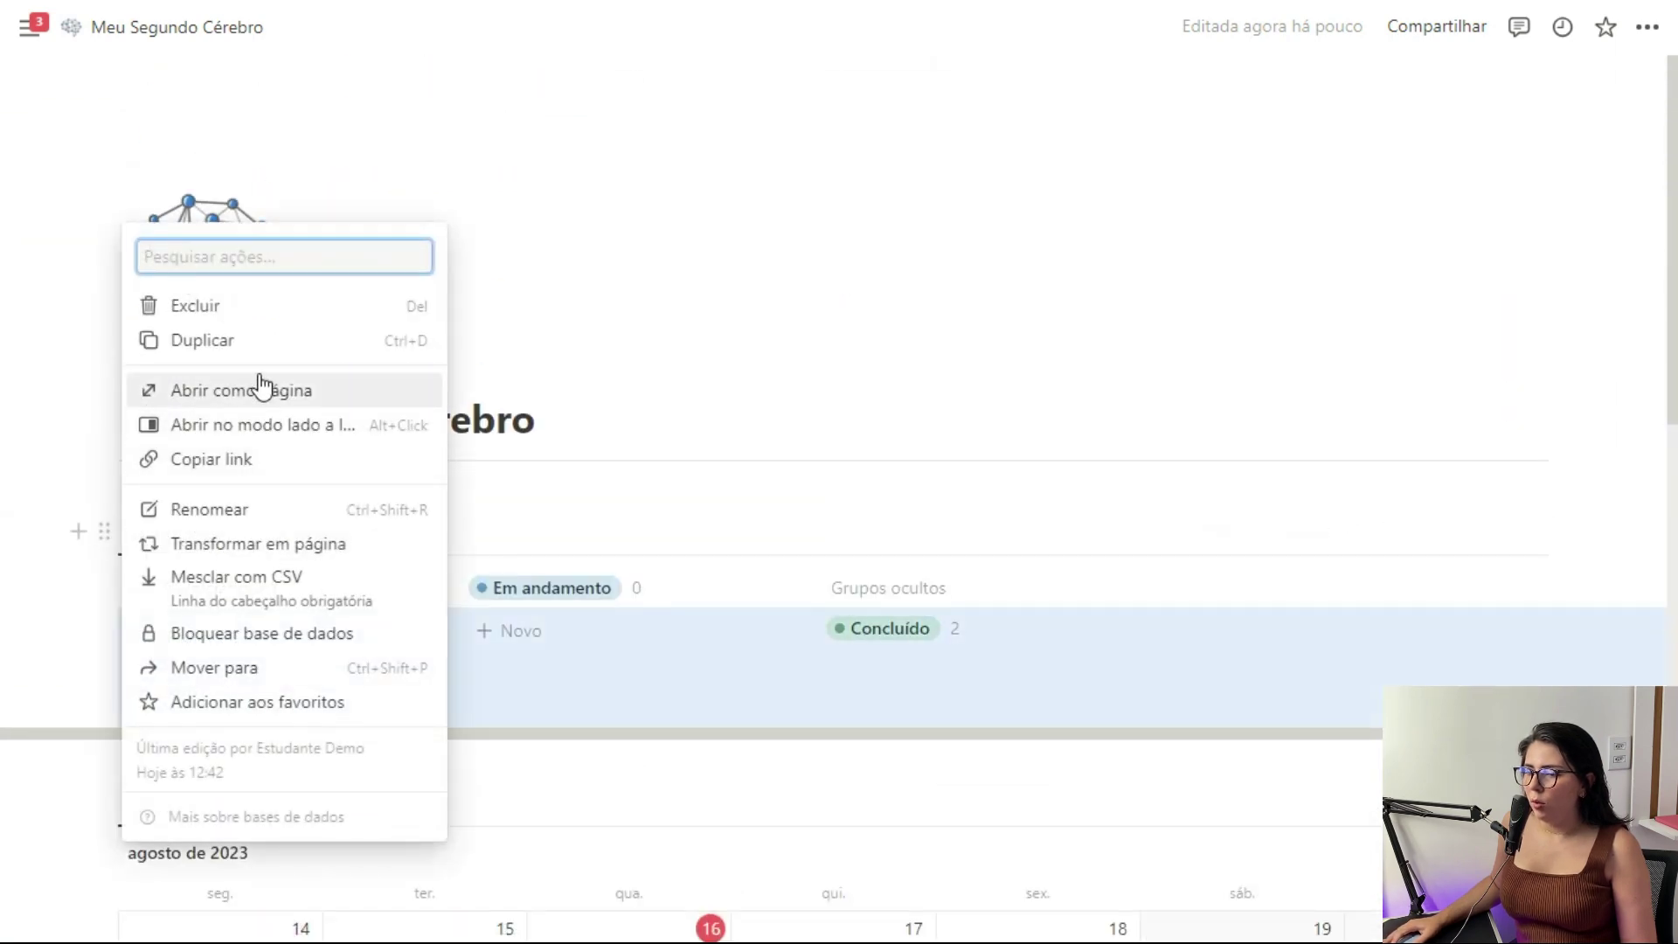
left_click(229, 459)
scroll(503, 464, "down", 13)
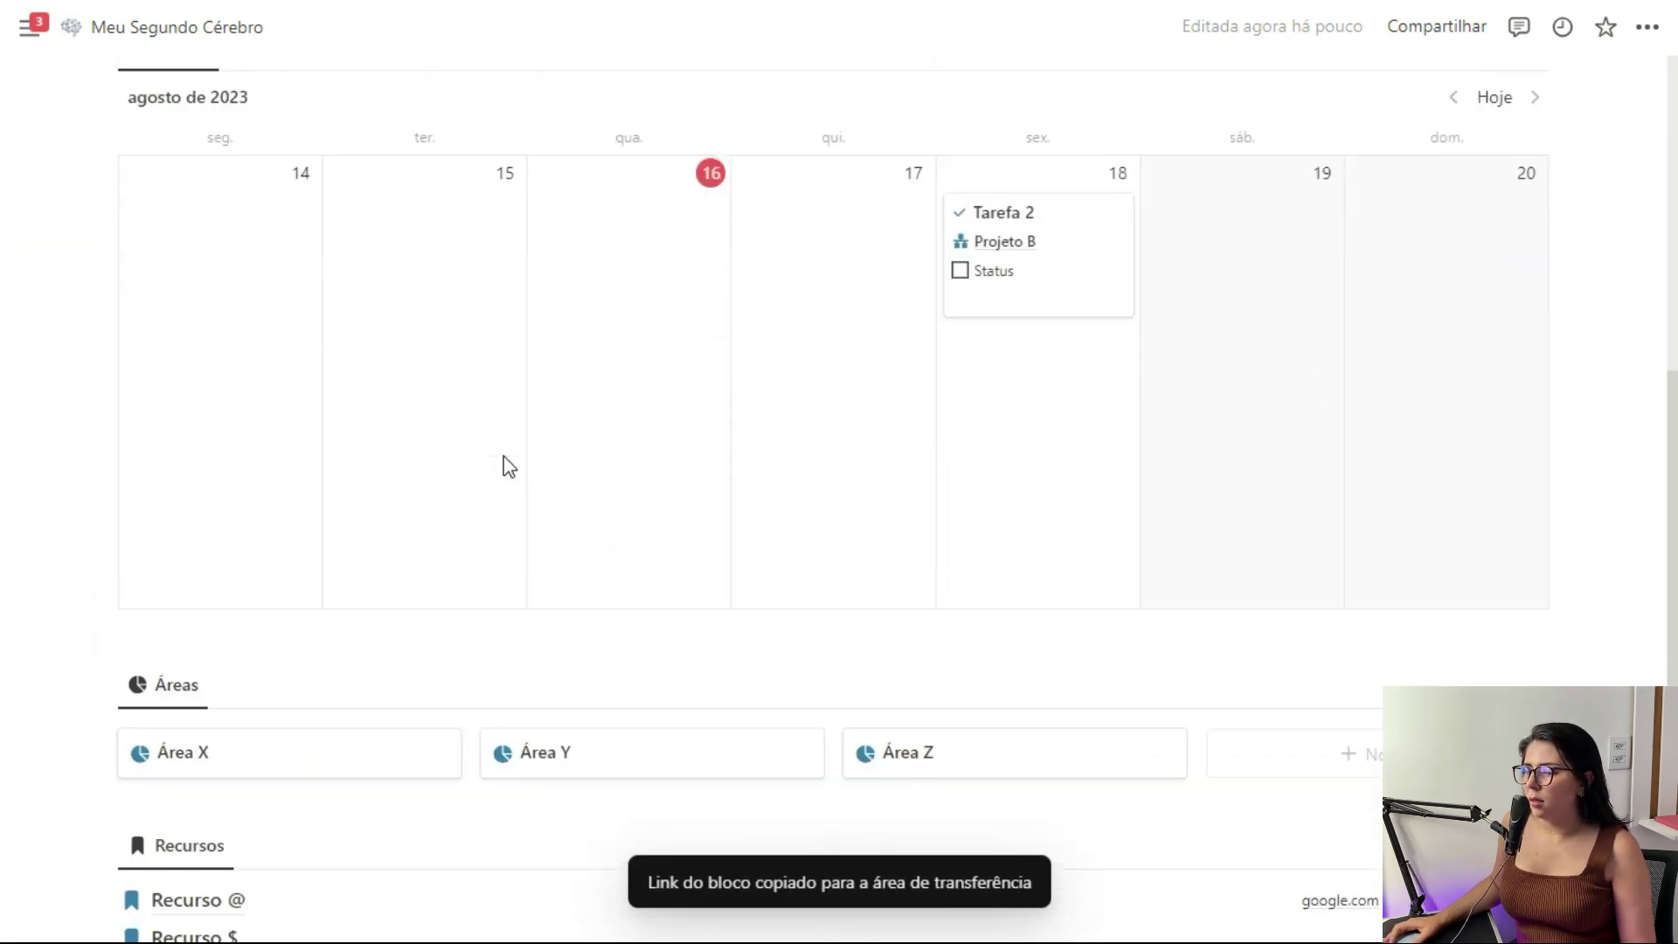
left_click(401, 629)
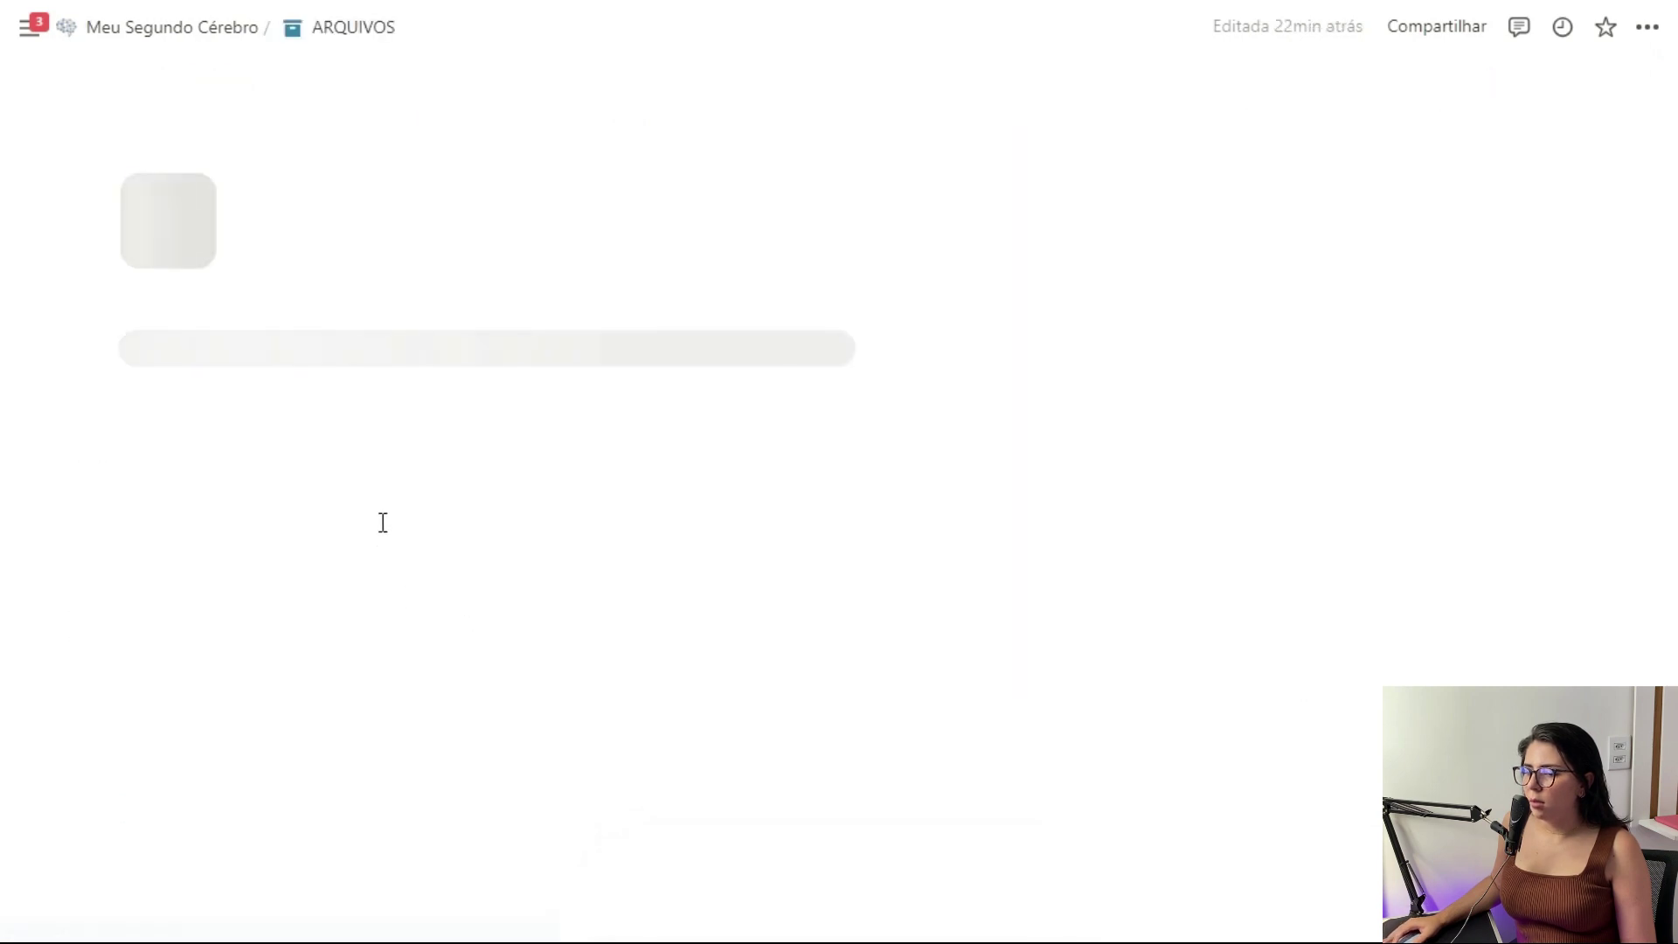
key("Return")
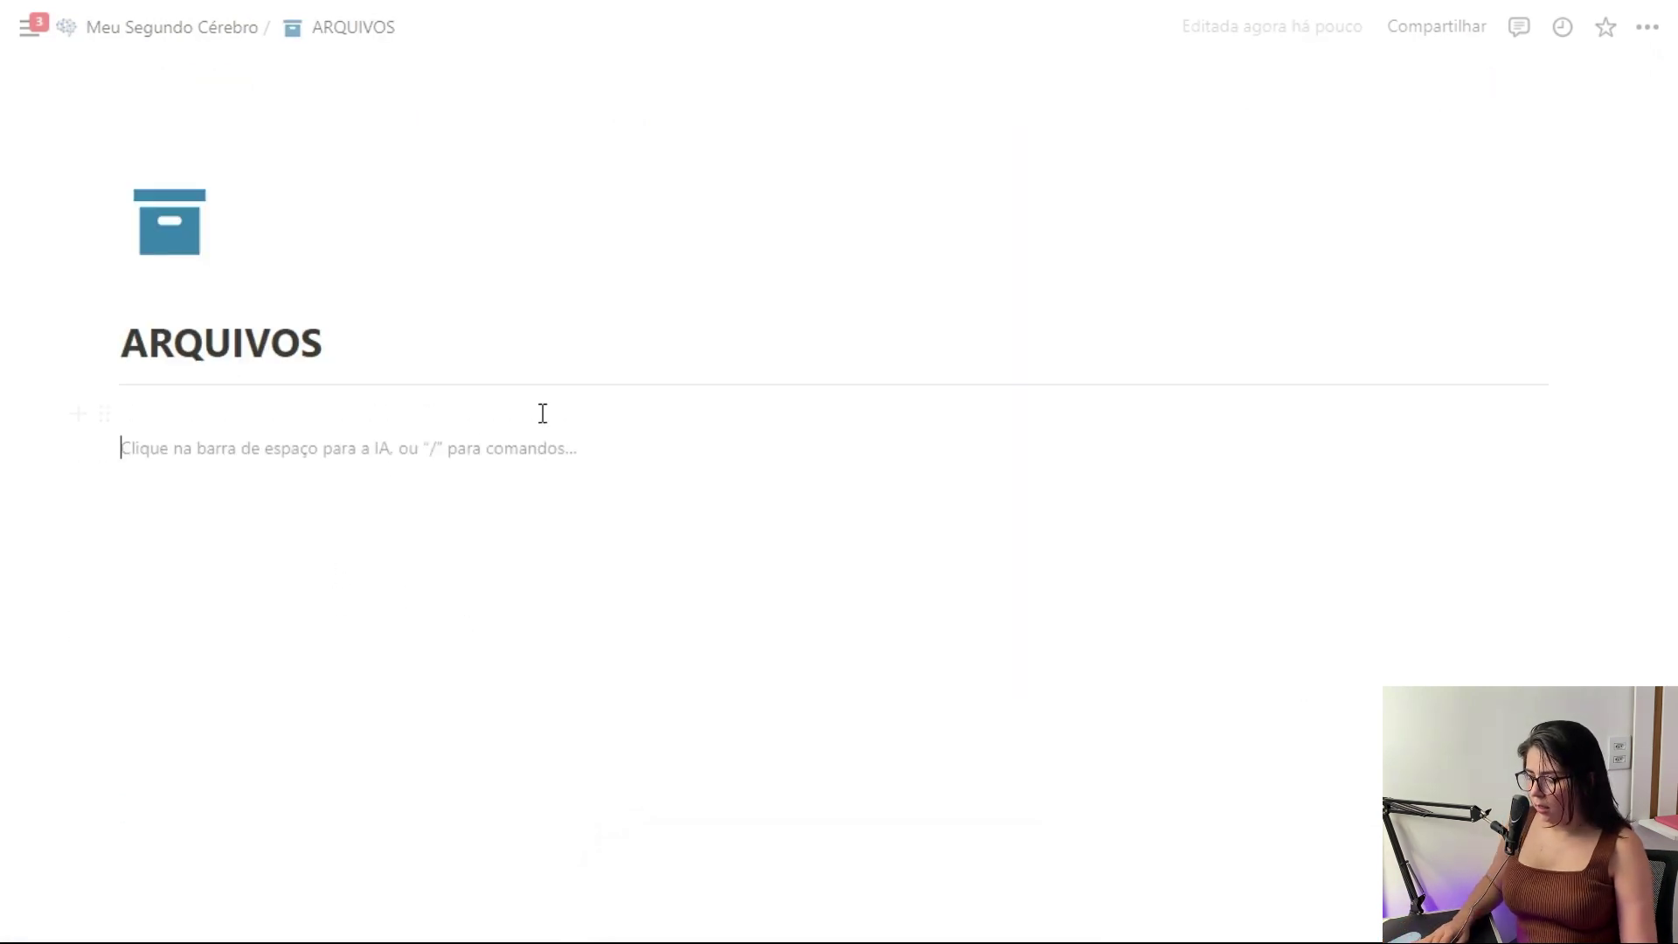
key("ctrl+v")
left_click(1167, 495)
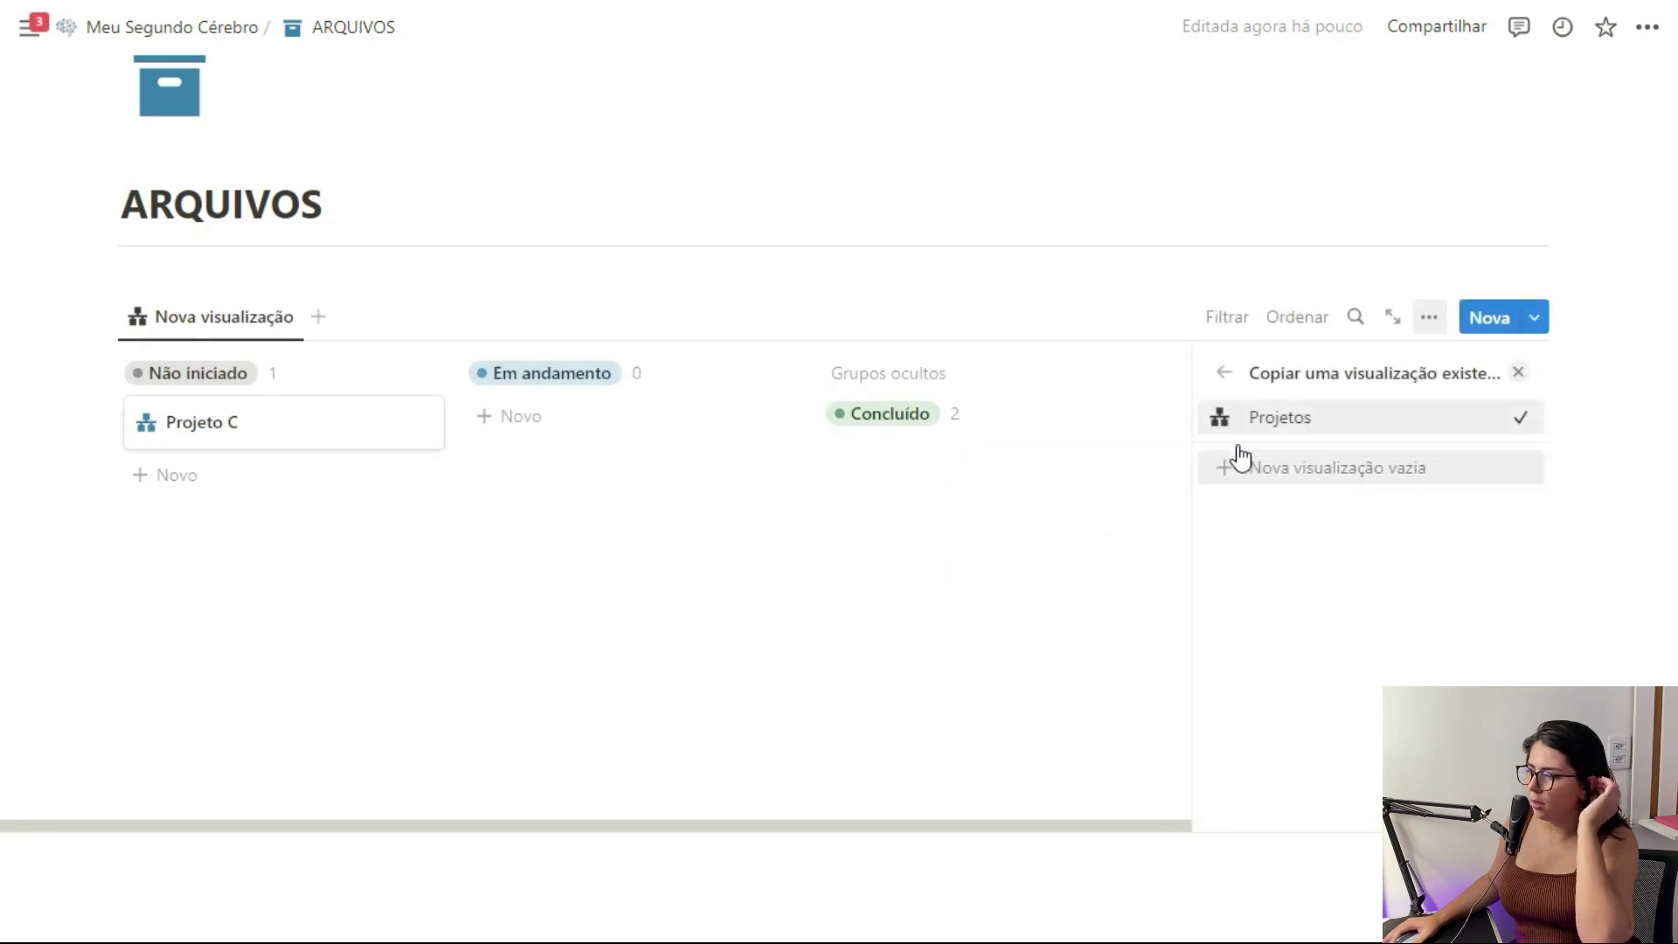
left_click(1518, 371)
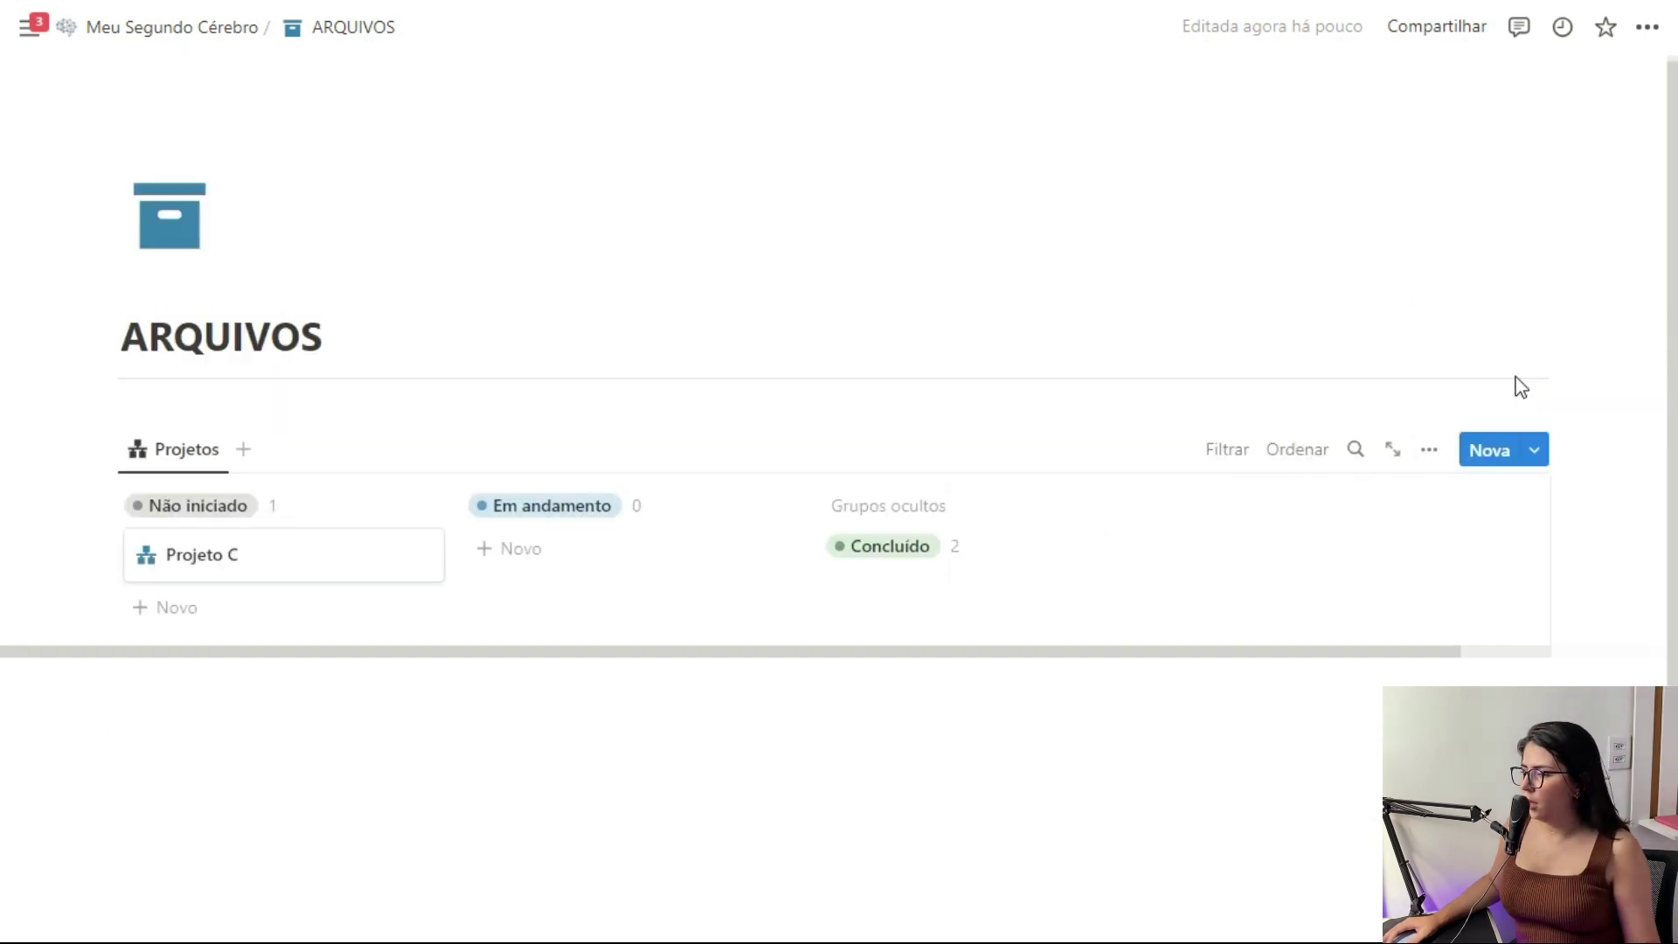
Filter the board to projects with Arquivar checked and hide the filter row
left_click(1228, 450)
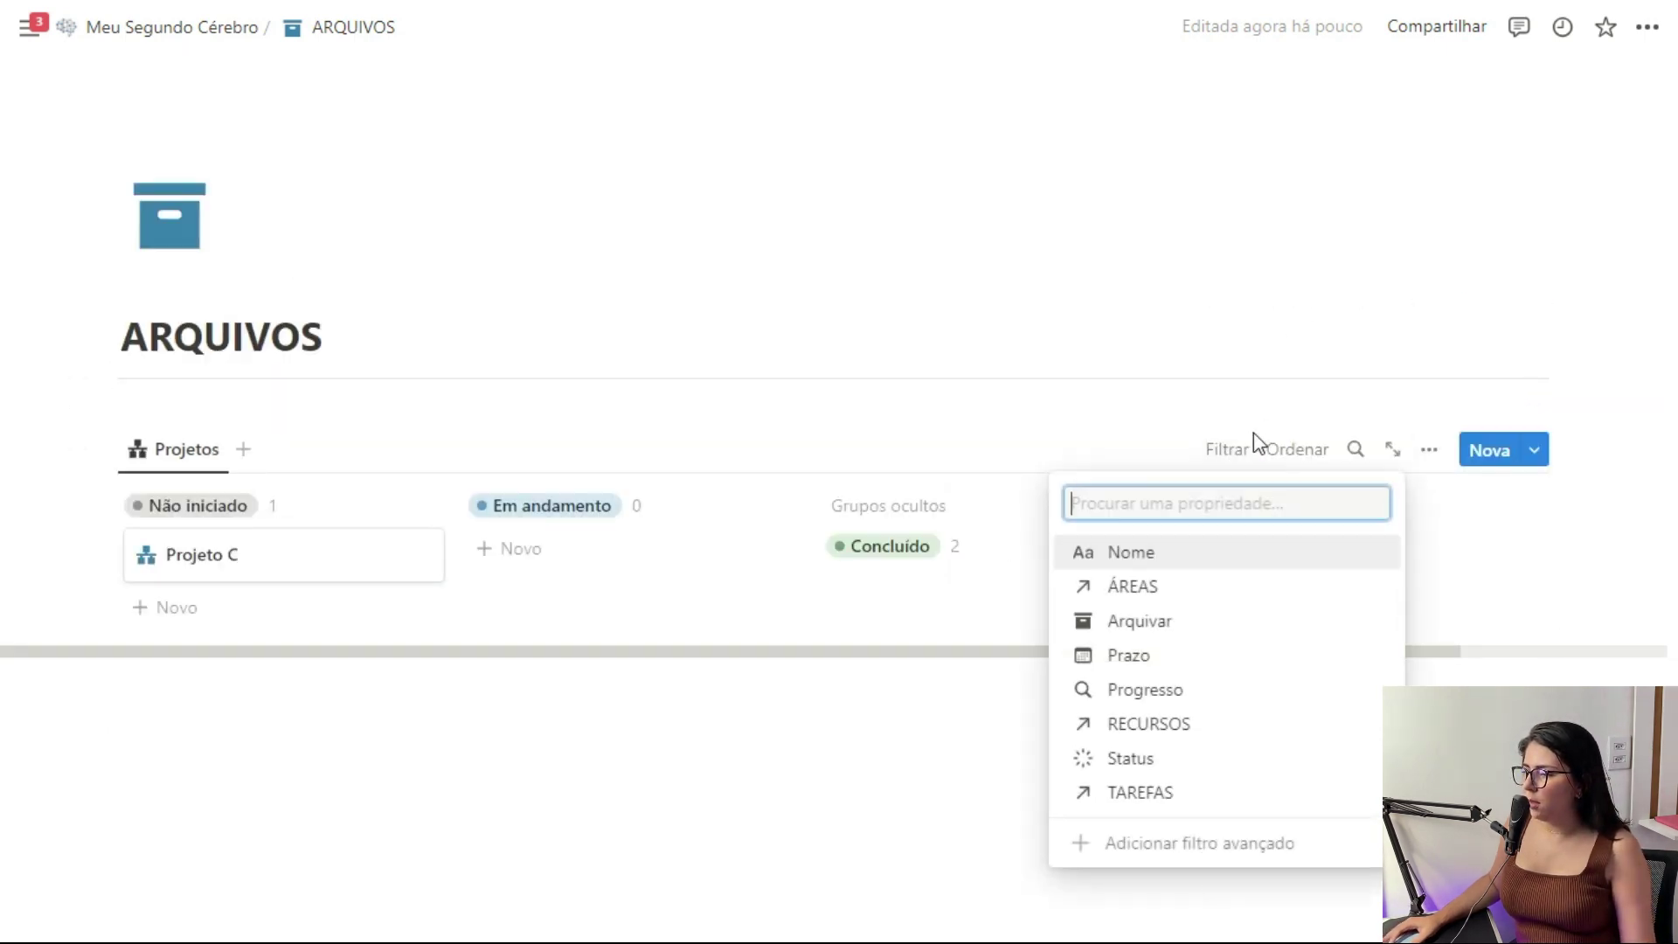
left_click(1189, 630)
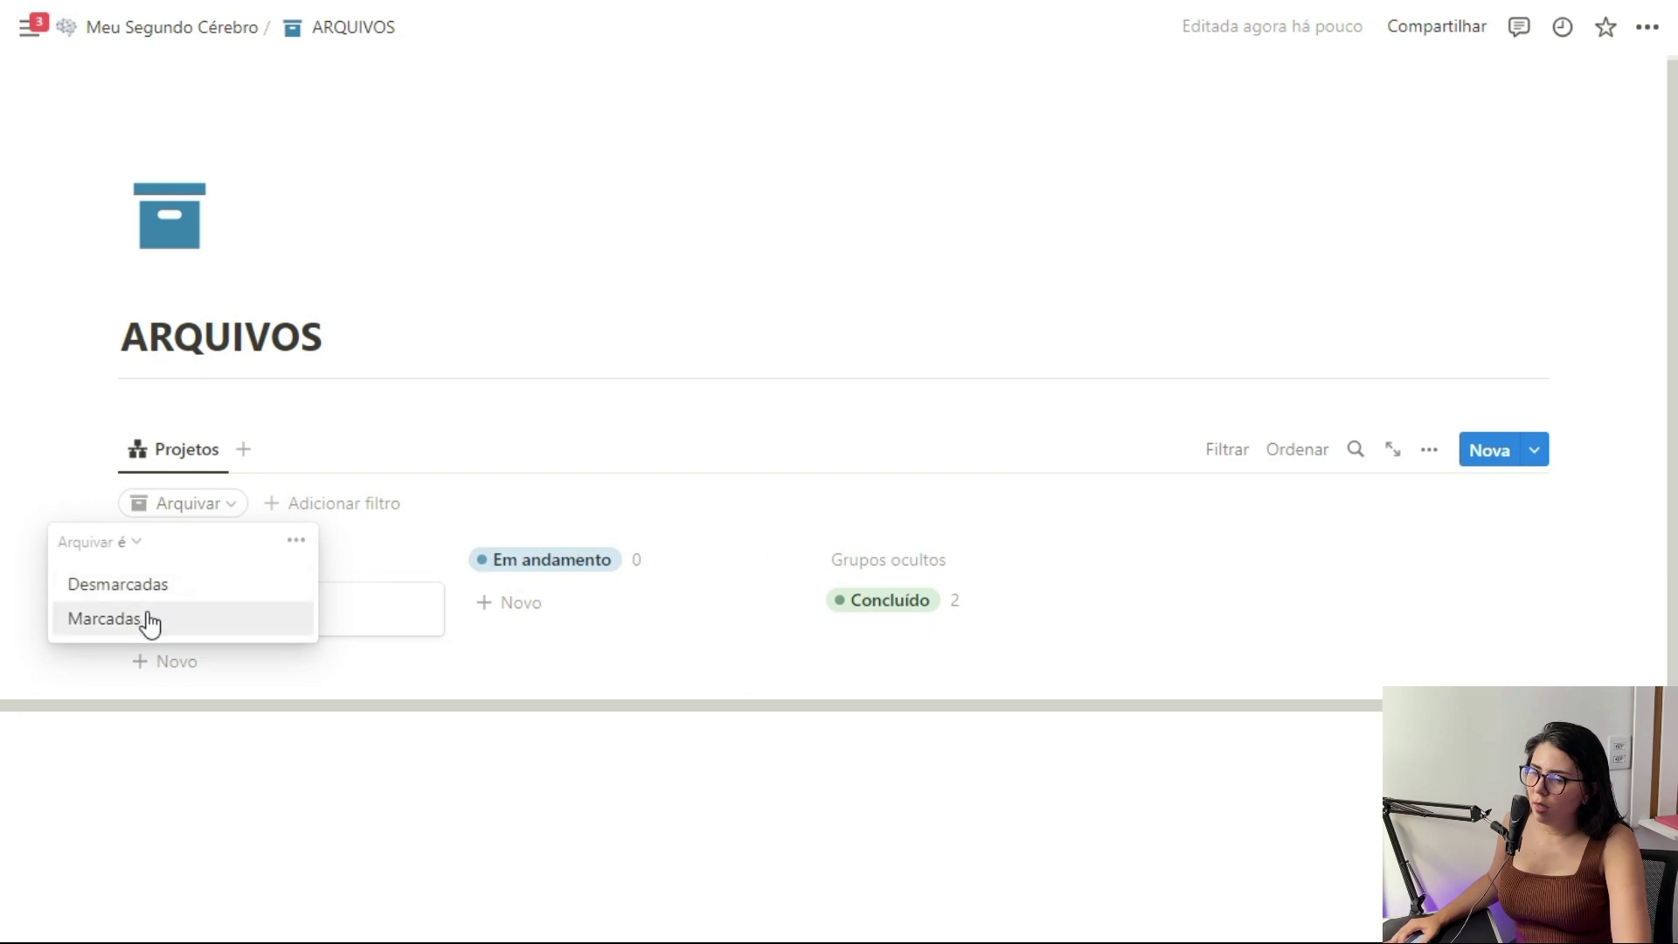
left_click(144, 619)
left_click(1224, 453)
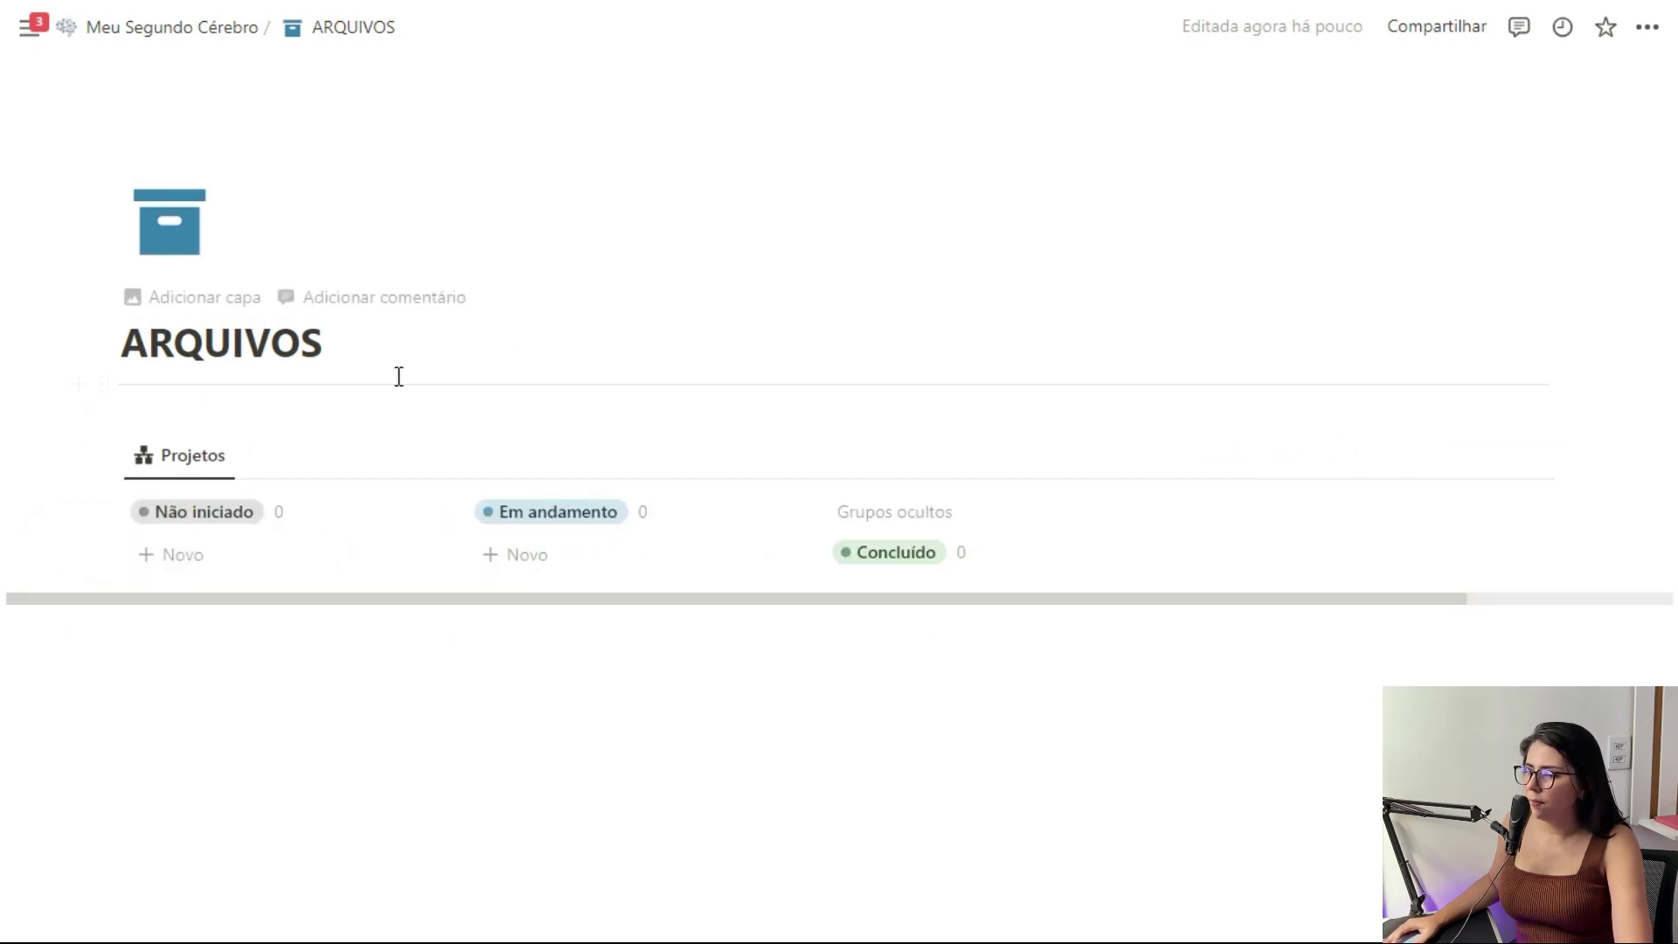
left_click(913, 616)
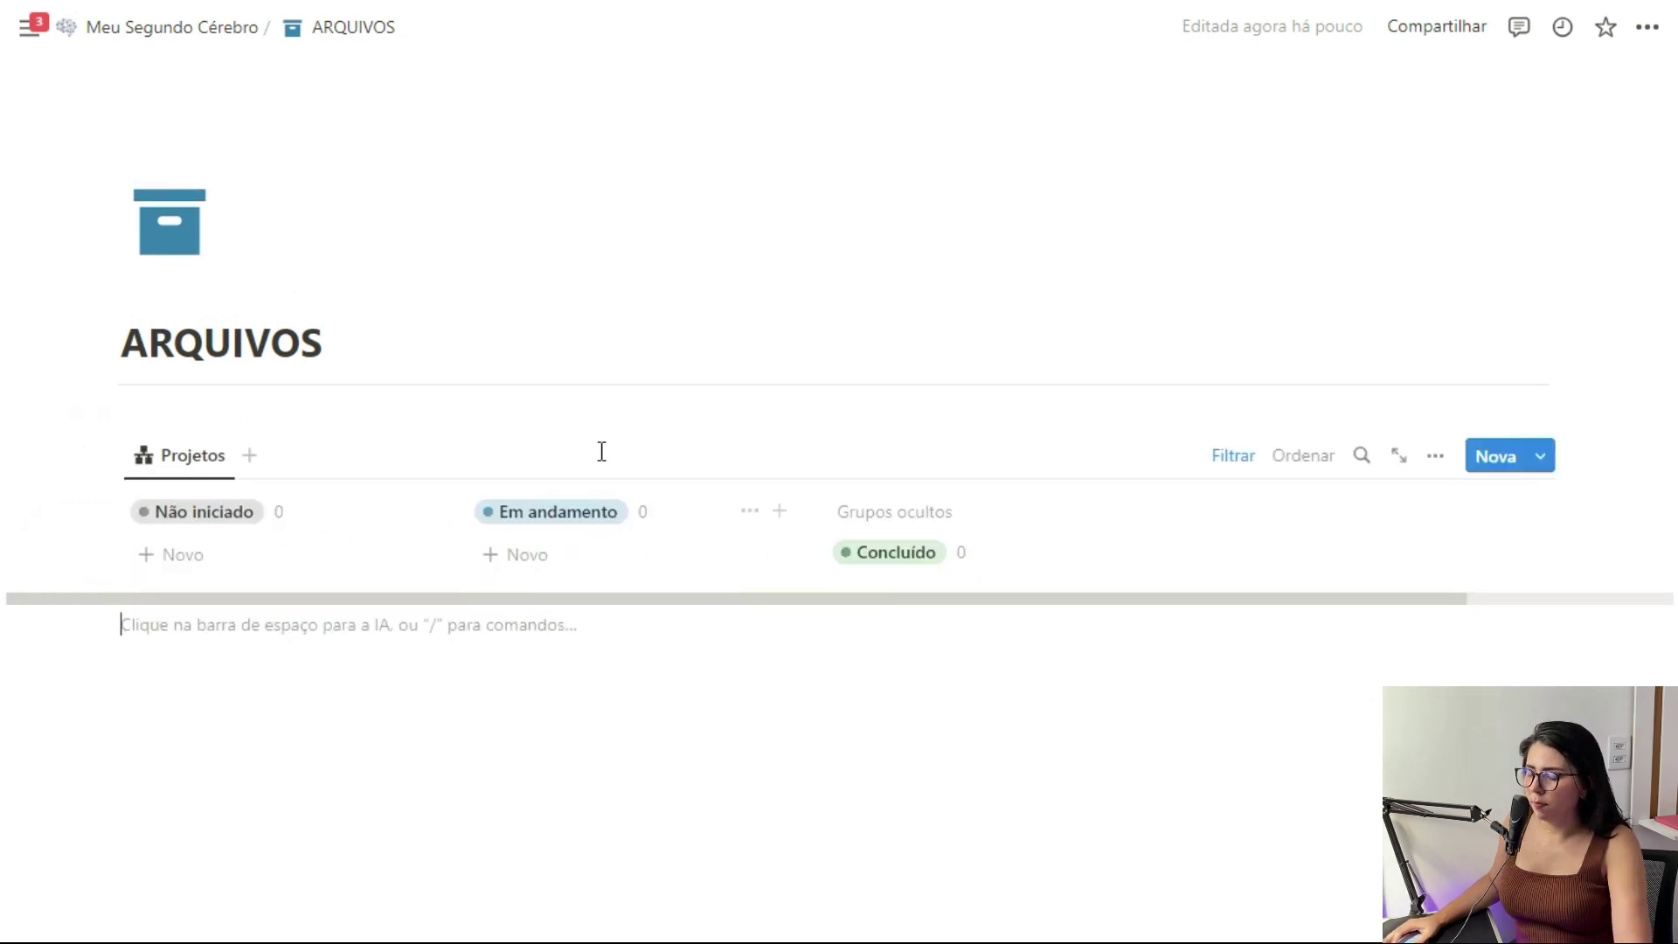
Insert a linked Áreas view via /vin, filtered to areas with Arquivo checked
type("/vin")
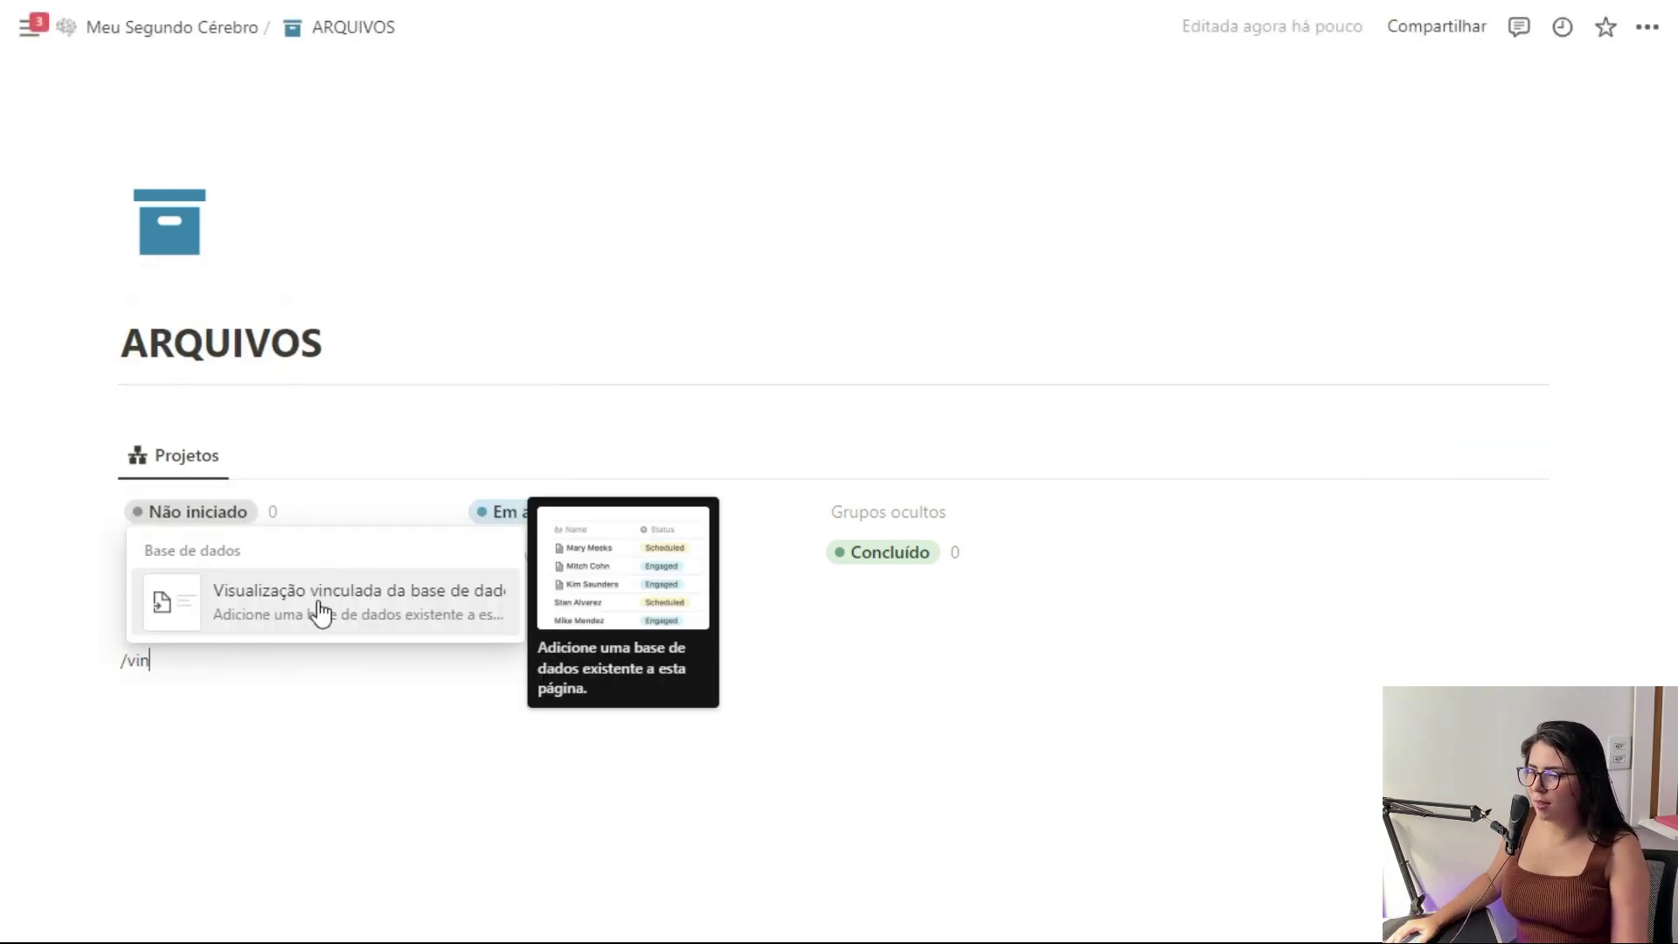
left_click(320, 607)
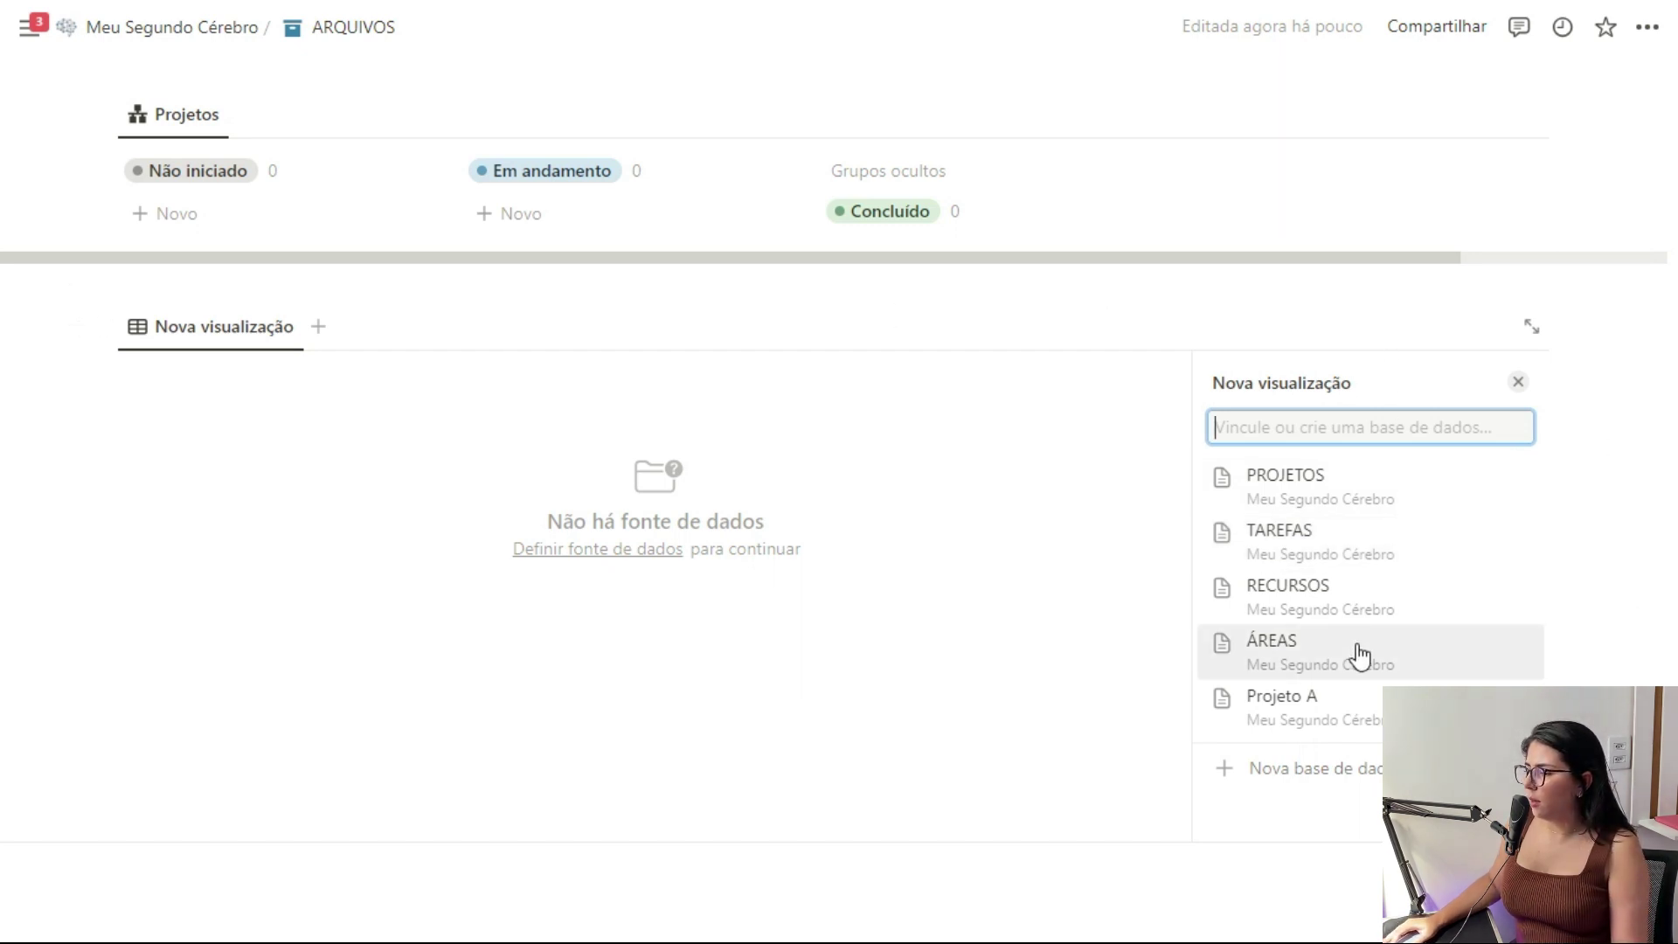
left_click(1331, 665)
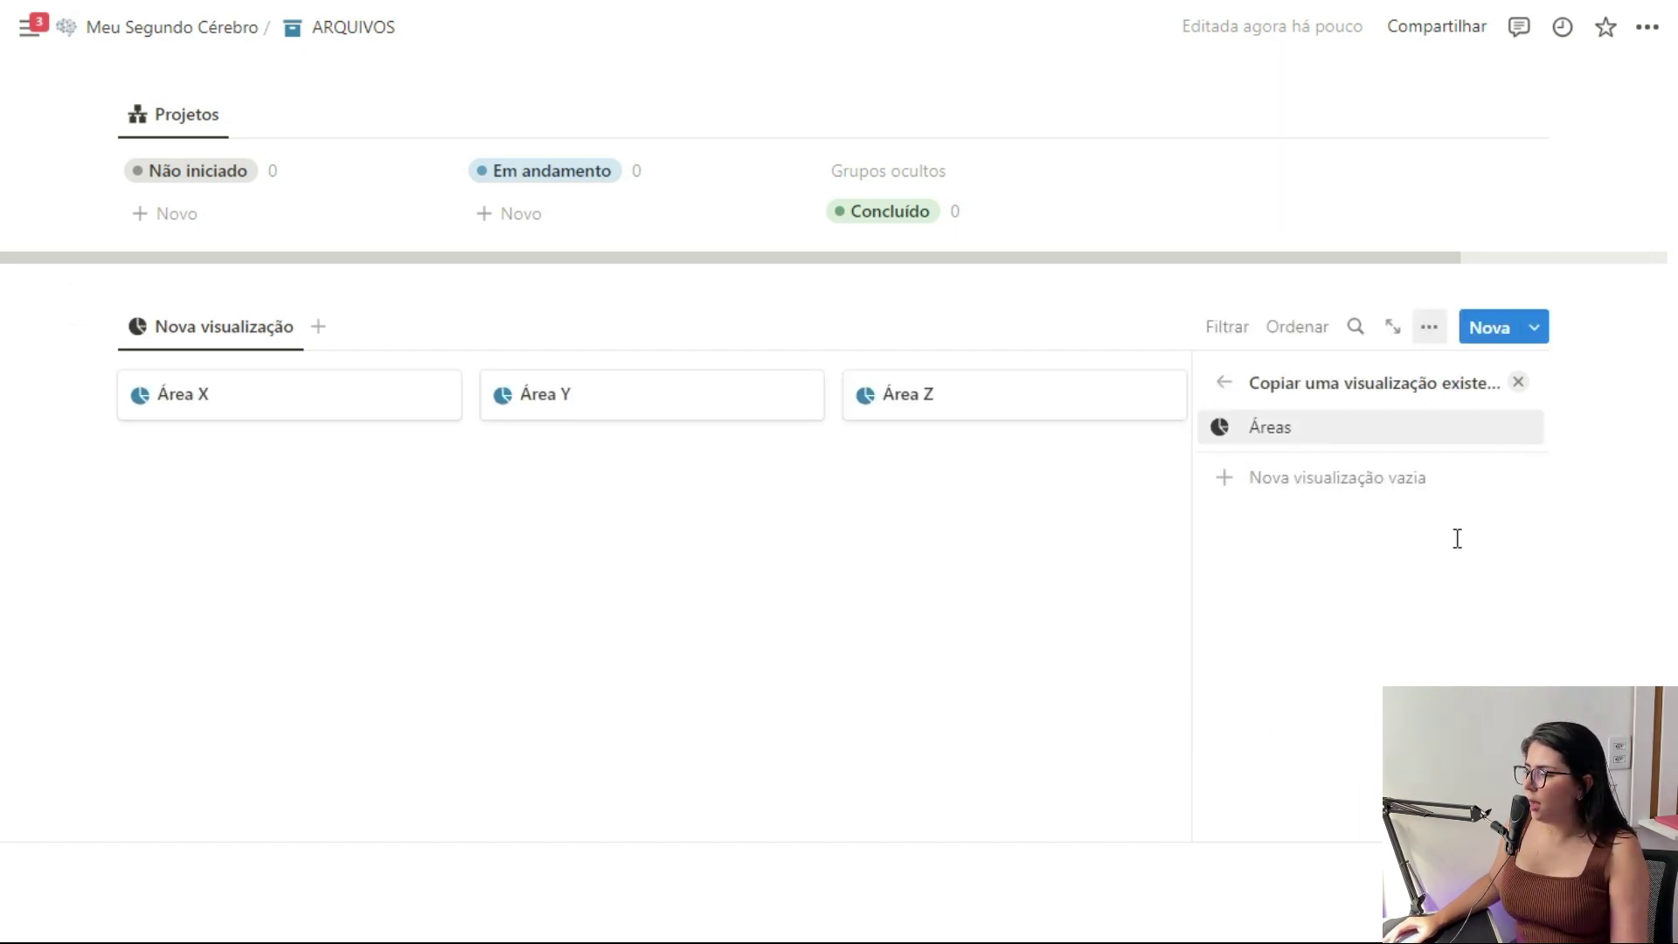
left_click(1519, 393)
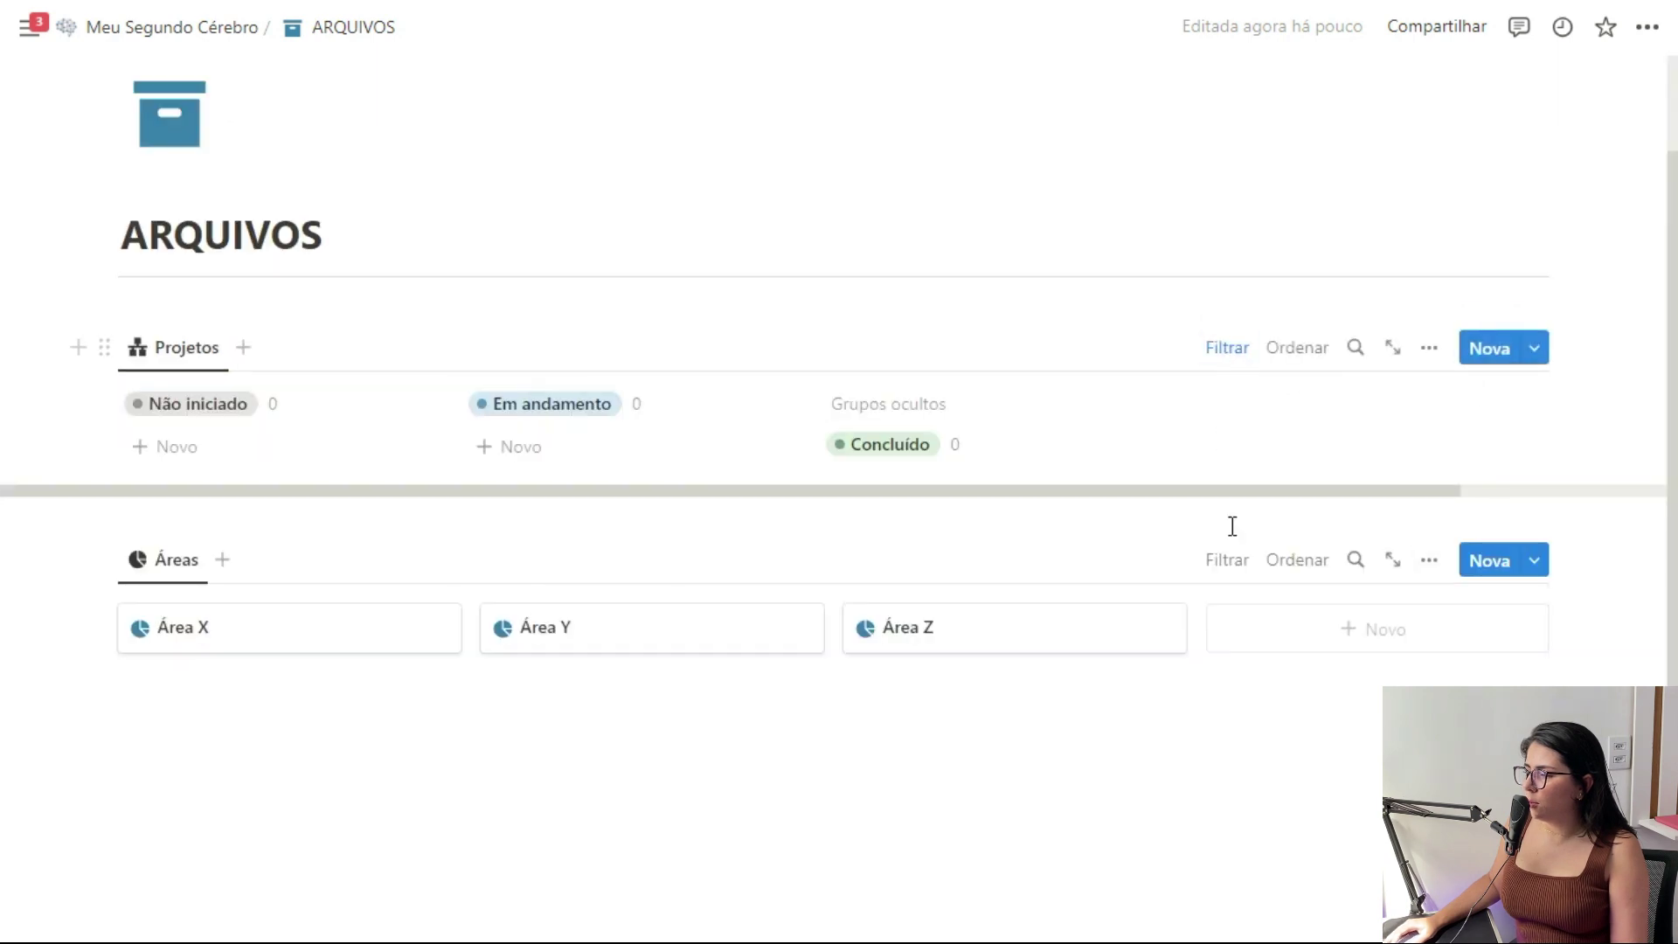
left_click(1227, 560)
left_click(1141, 710)
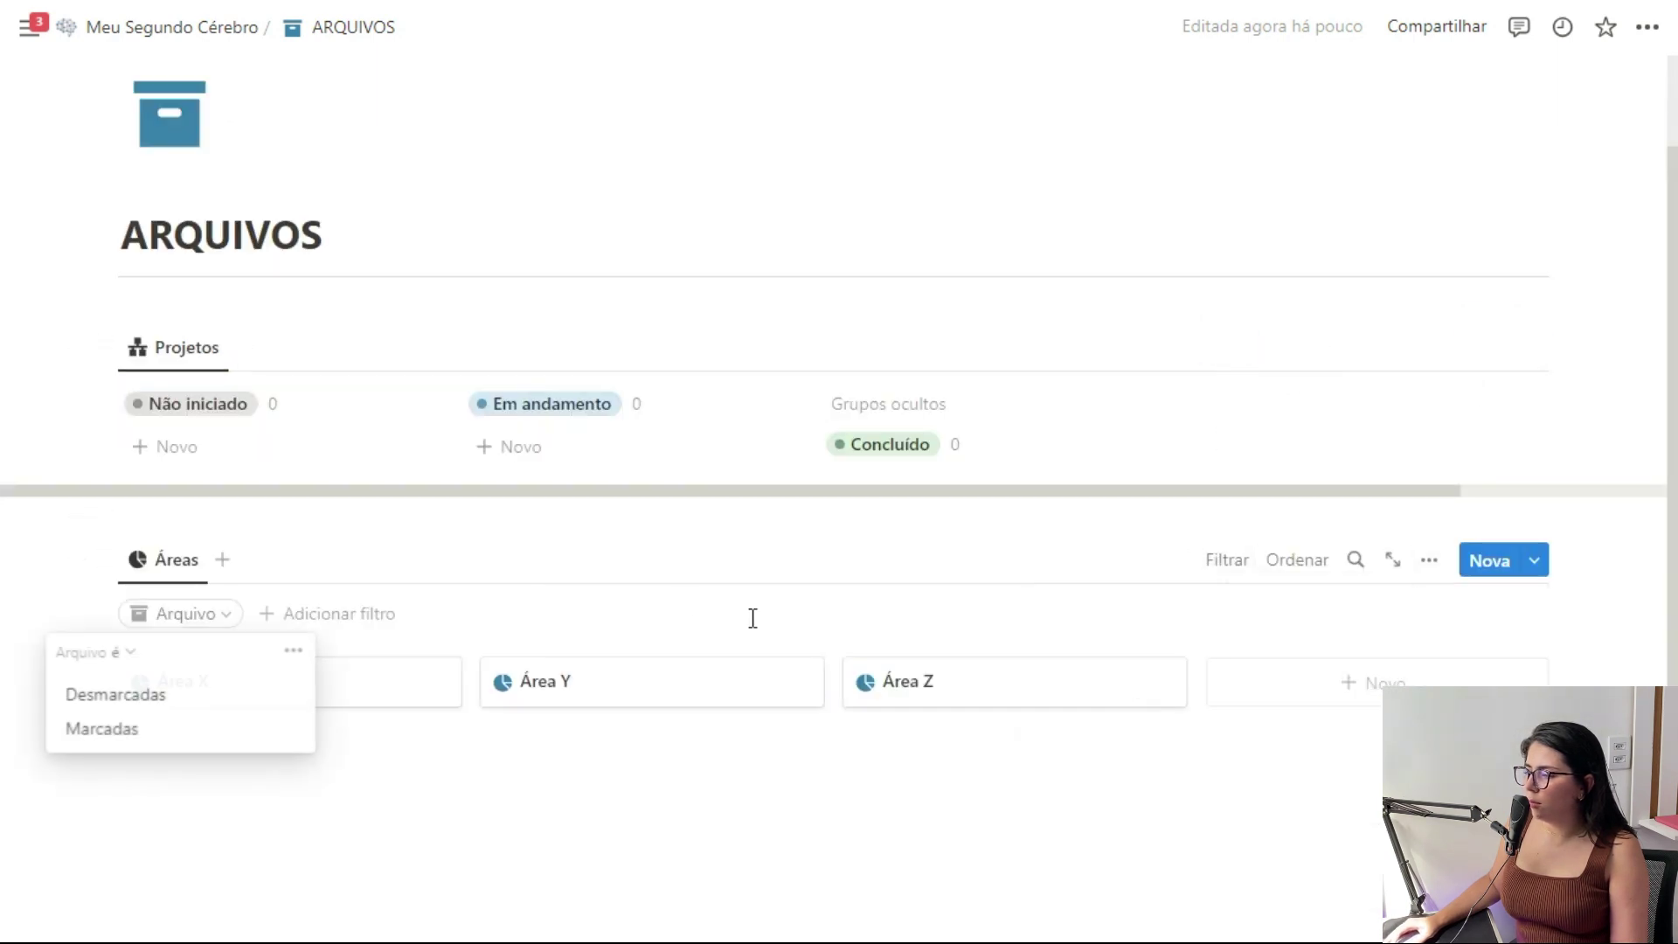
left_click(154, 736)
left_click(1217, 570)
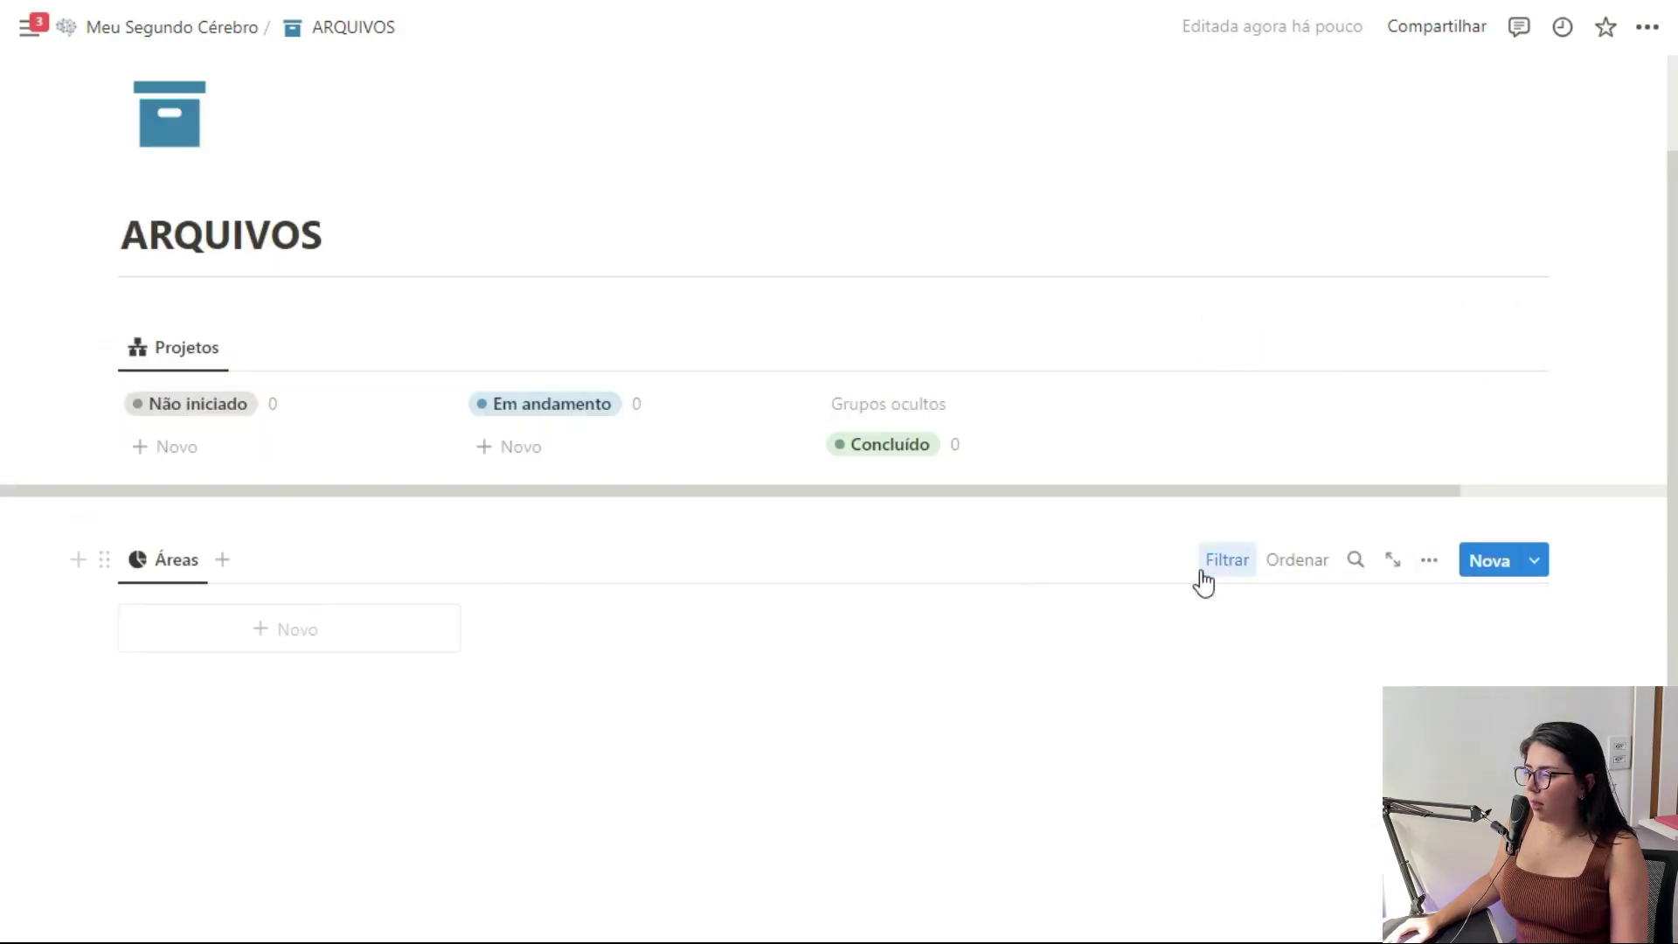
Insert another linked database view below the Áreas view
left_click(278, 730)
type("/")
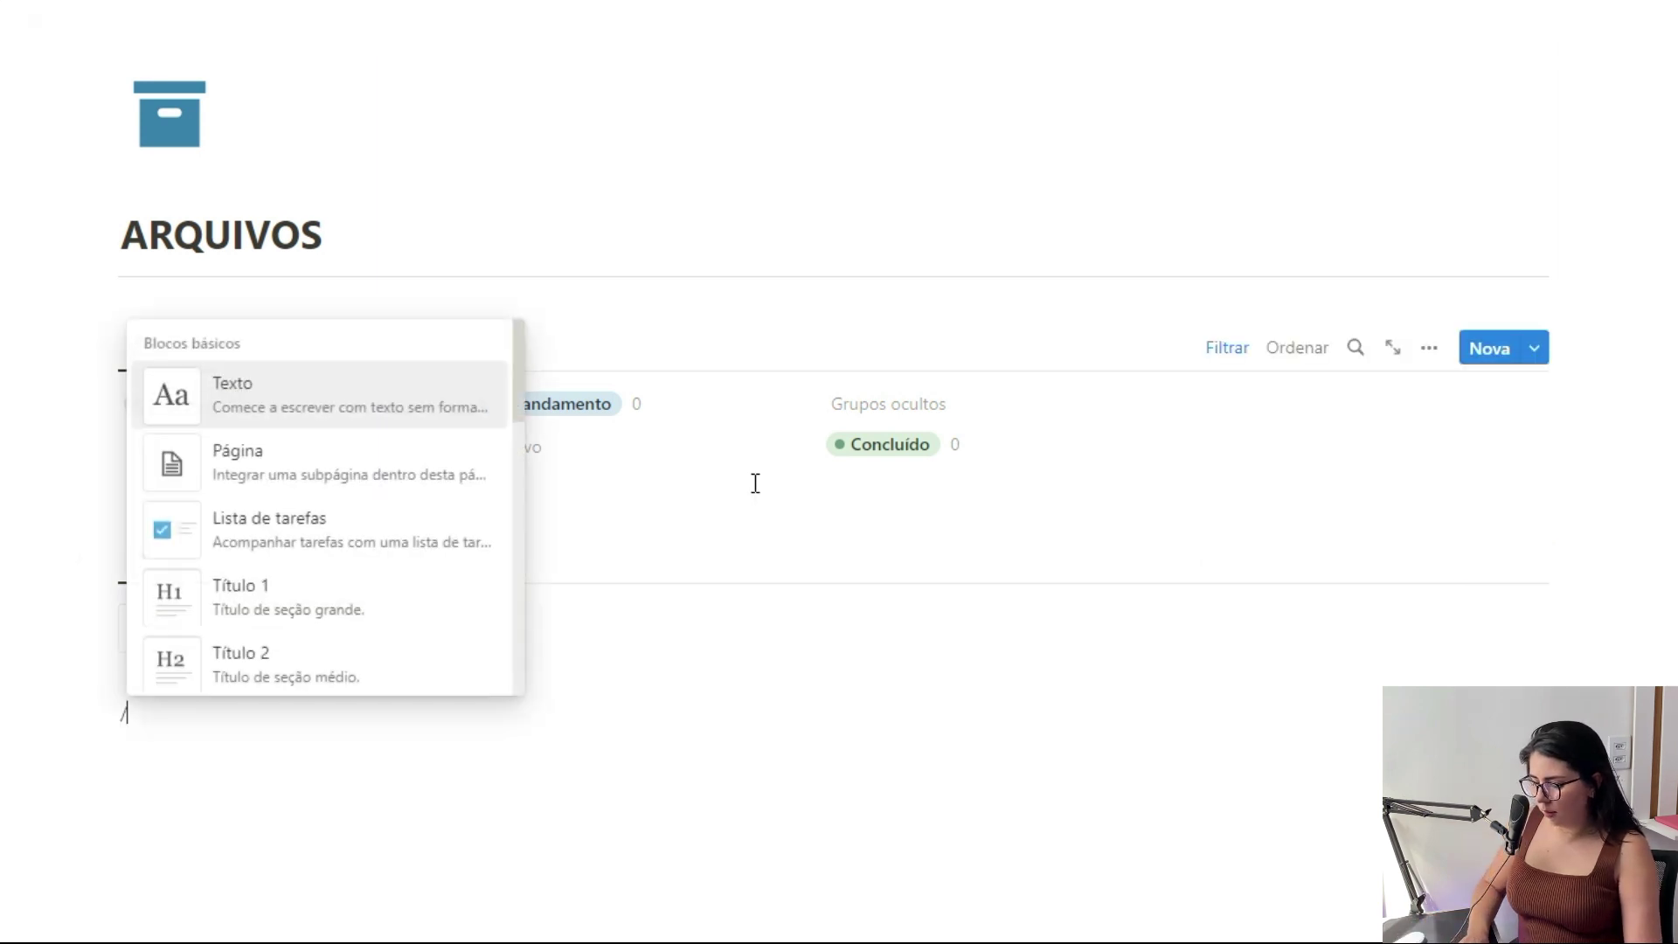
type("vin")
left_click(356, 660)
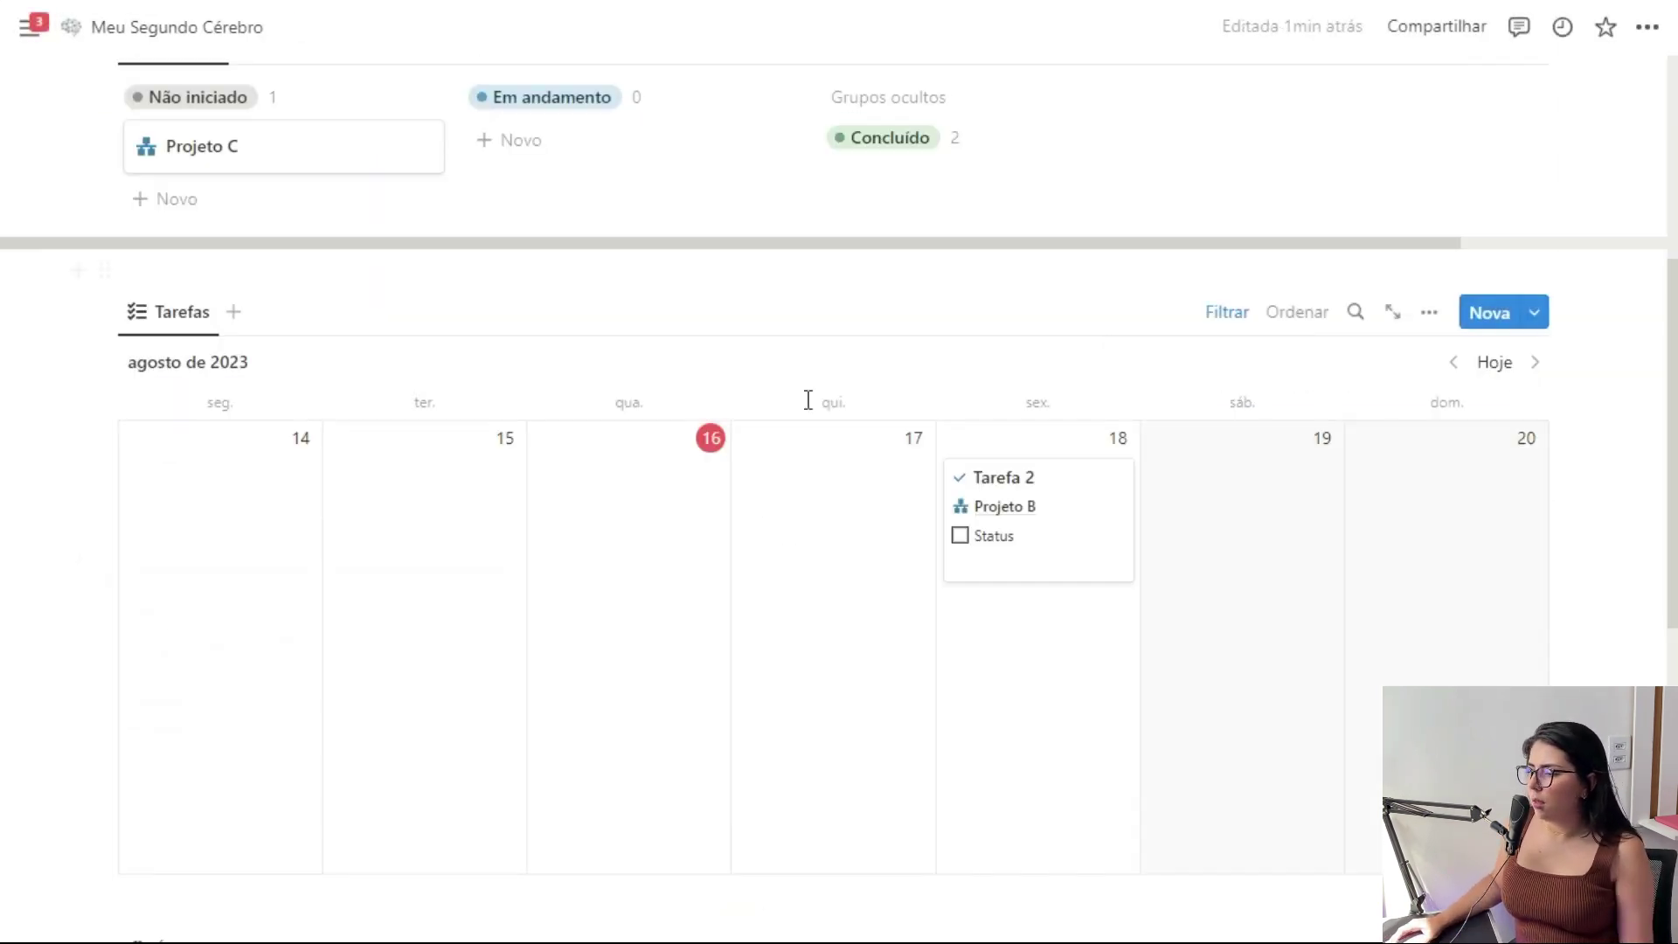
scroll(824, 397, "down", 6)
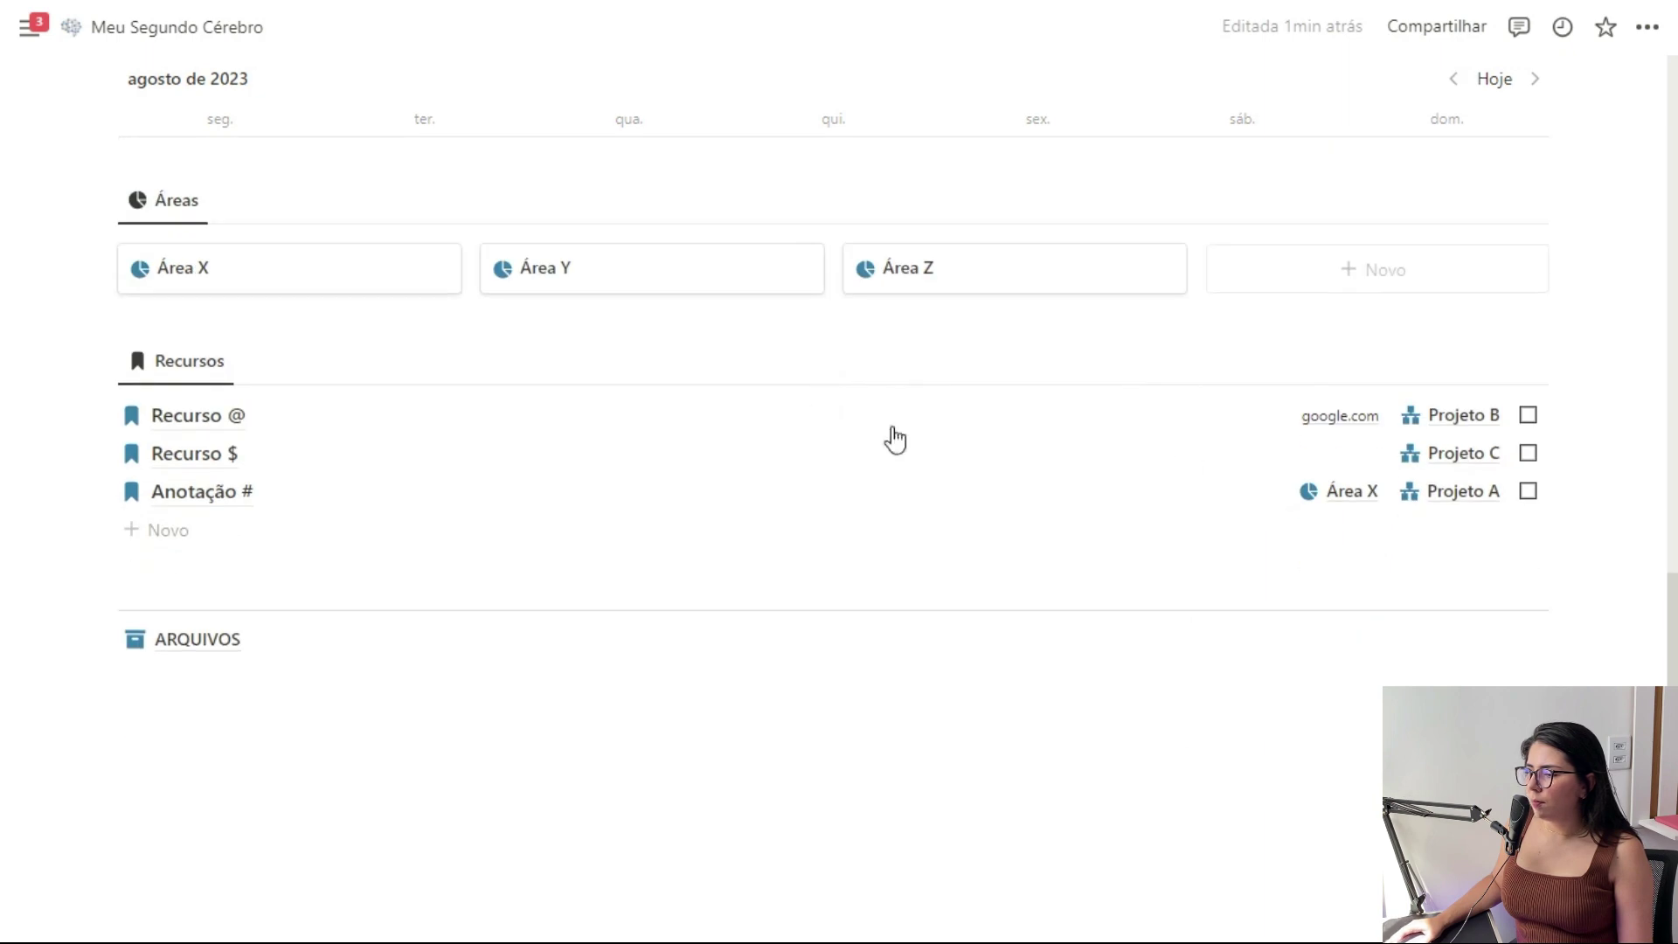
Tick Recurso @'s Arquivar box and filter the Recursos list to show only unchecked Arquivar items
left_click(1528, 414)
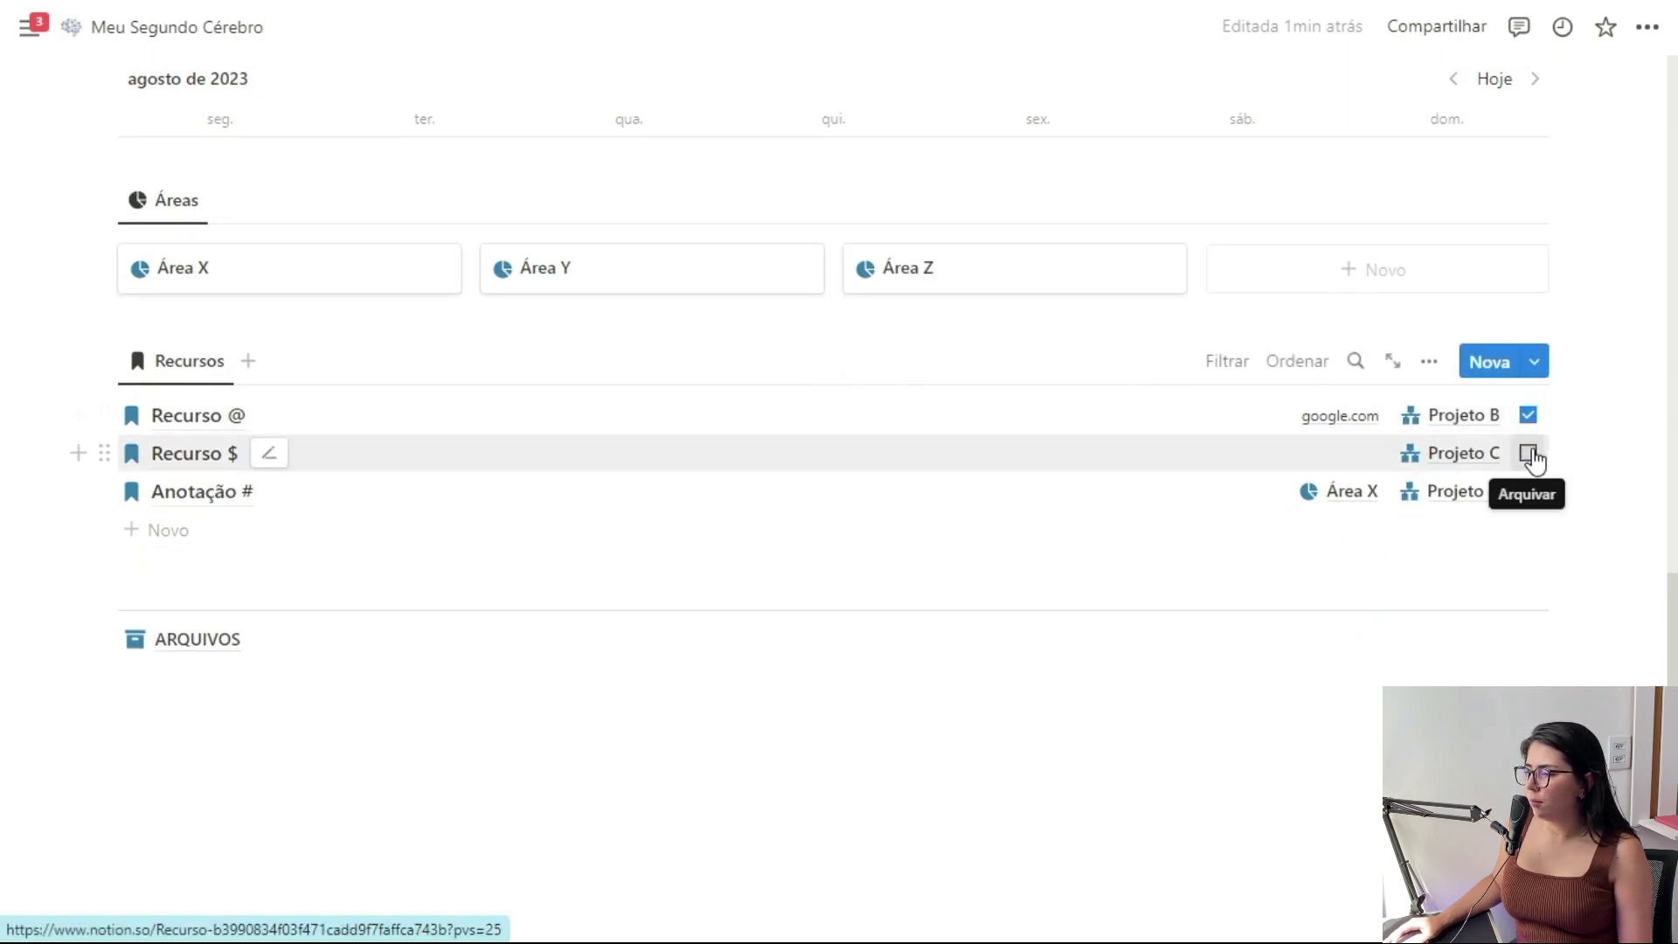
left_click(1227, 364)
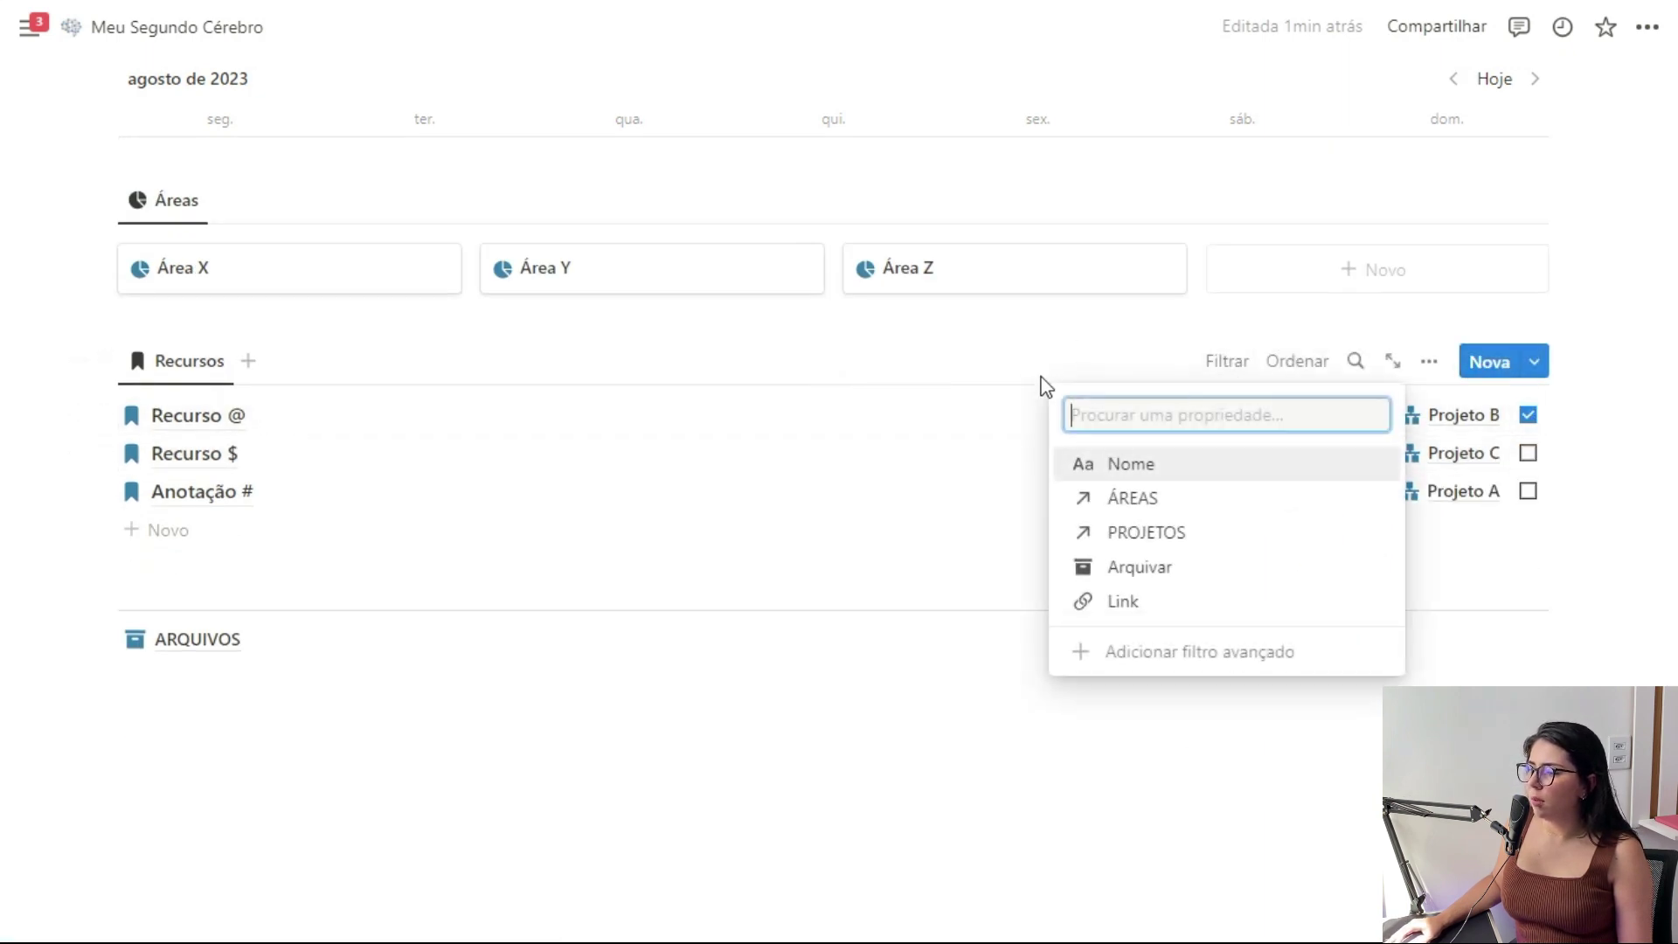
left_click(1163, 577)
left_click(137, 495)
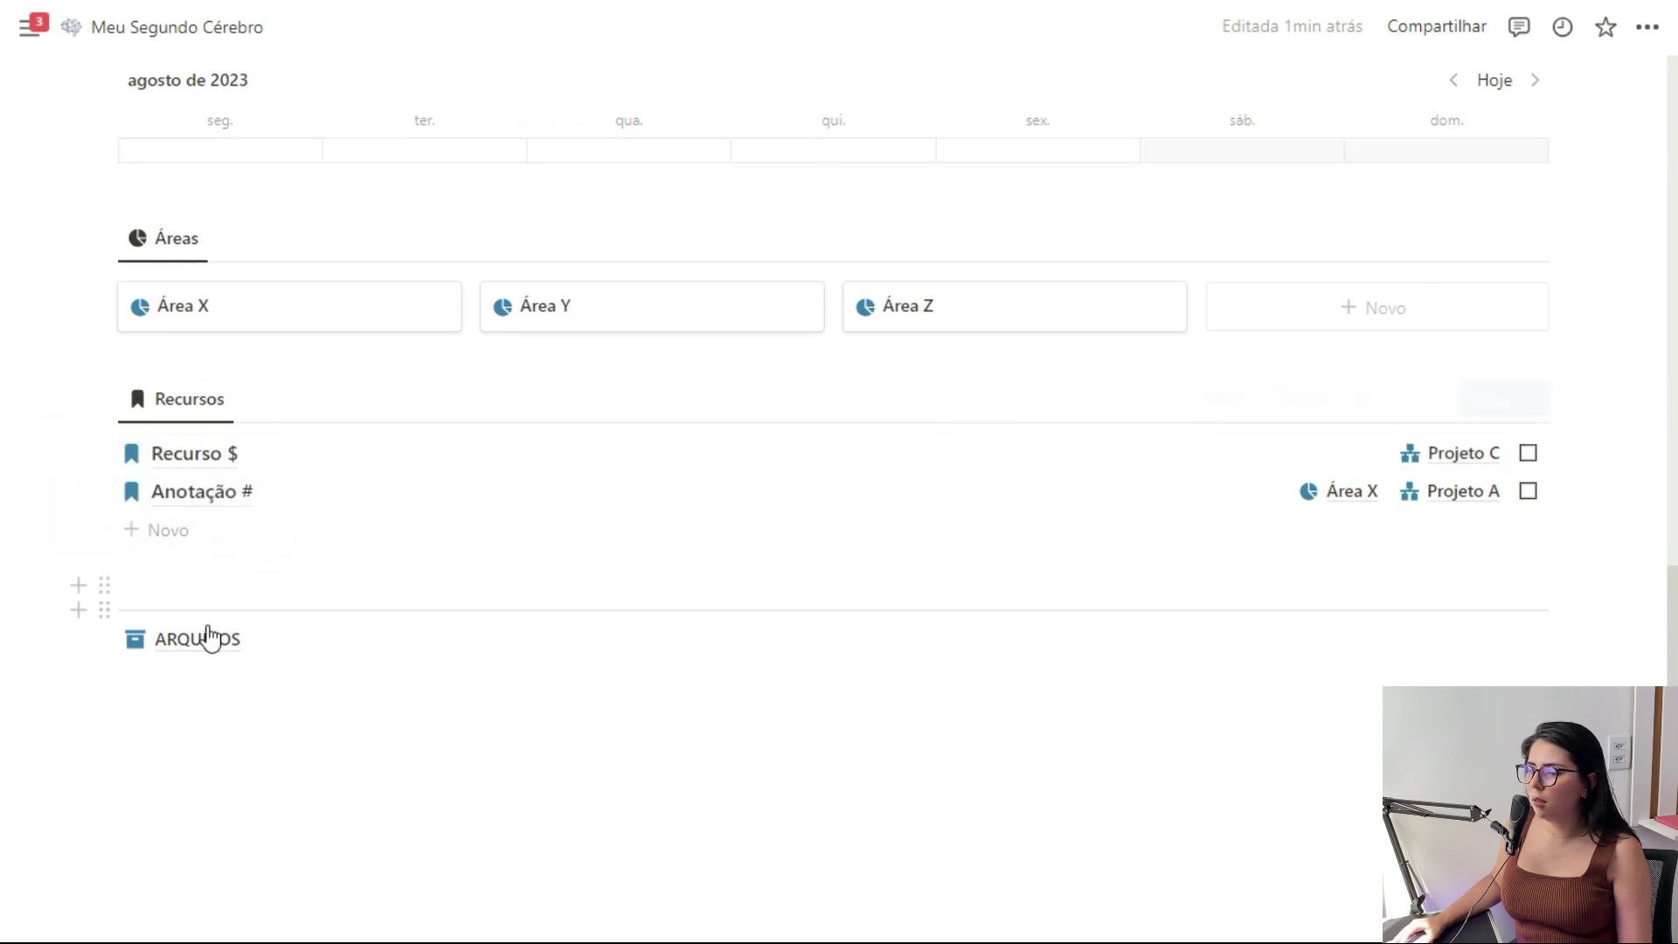
On the ARQUIVOS page, hide the Arquivar property in the Recursos view
left_click(197, 655)
scroll(1241, 367, "down", 3)
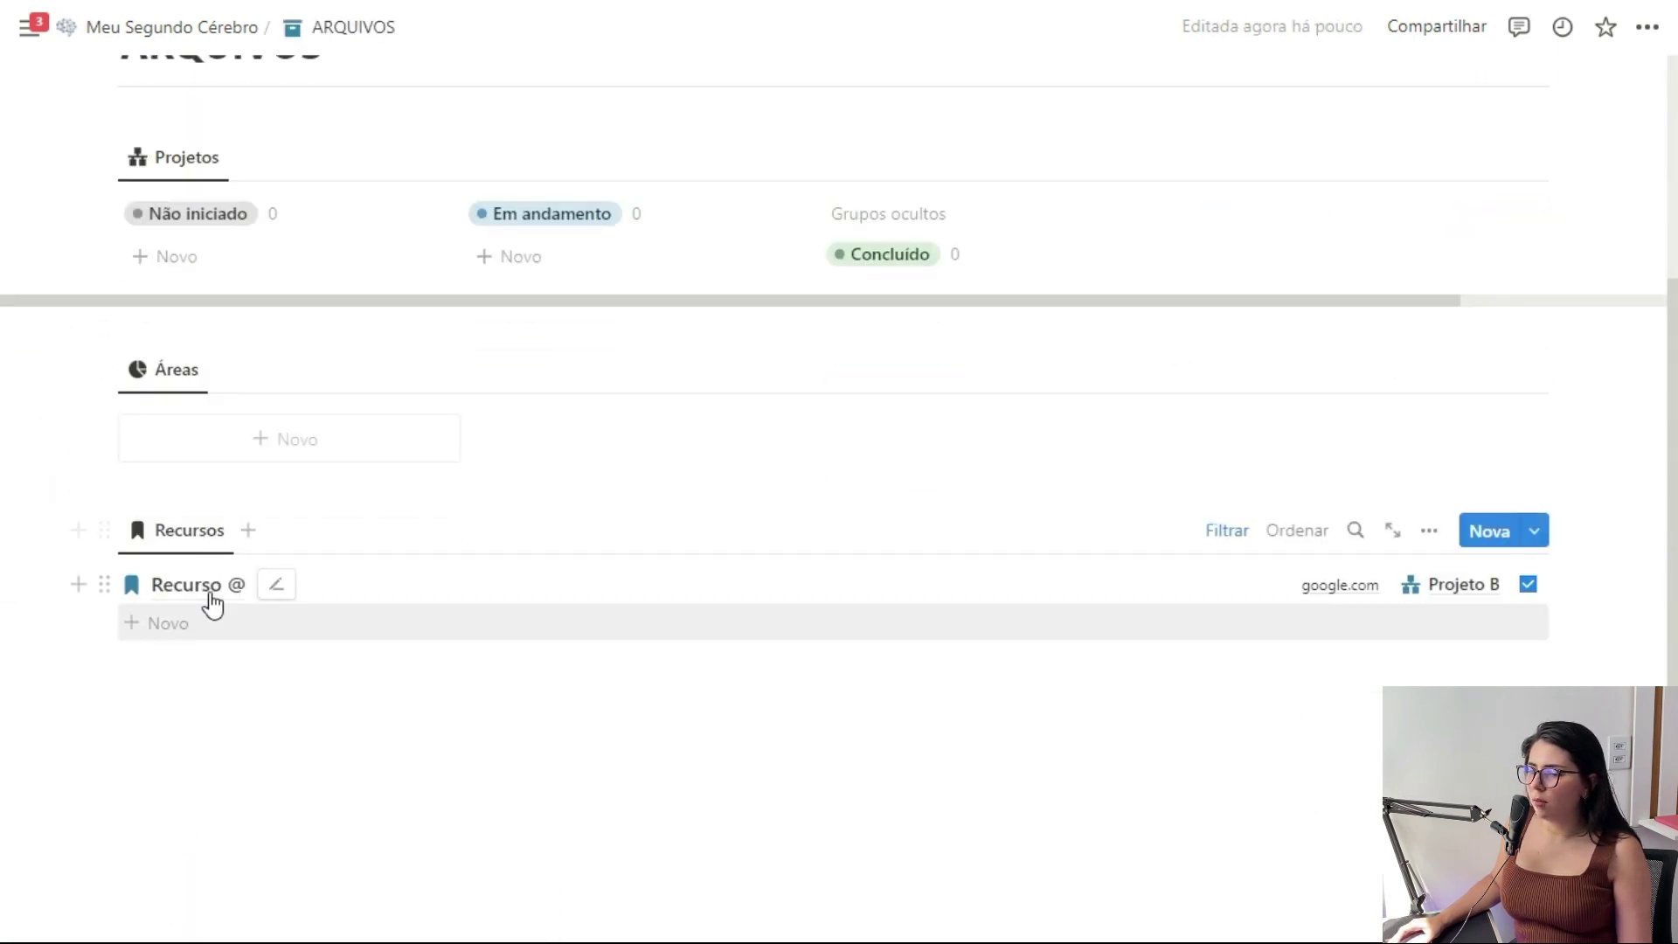
left_click(1429, 530)
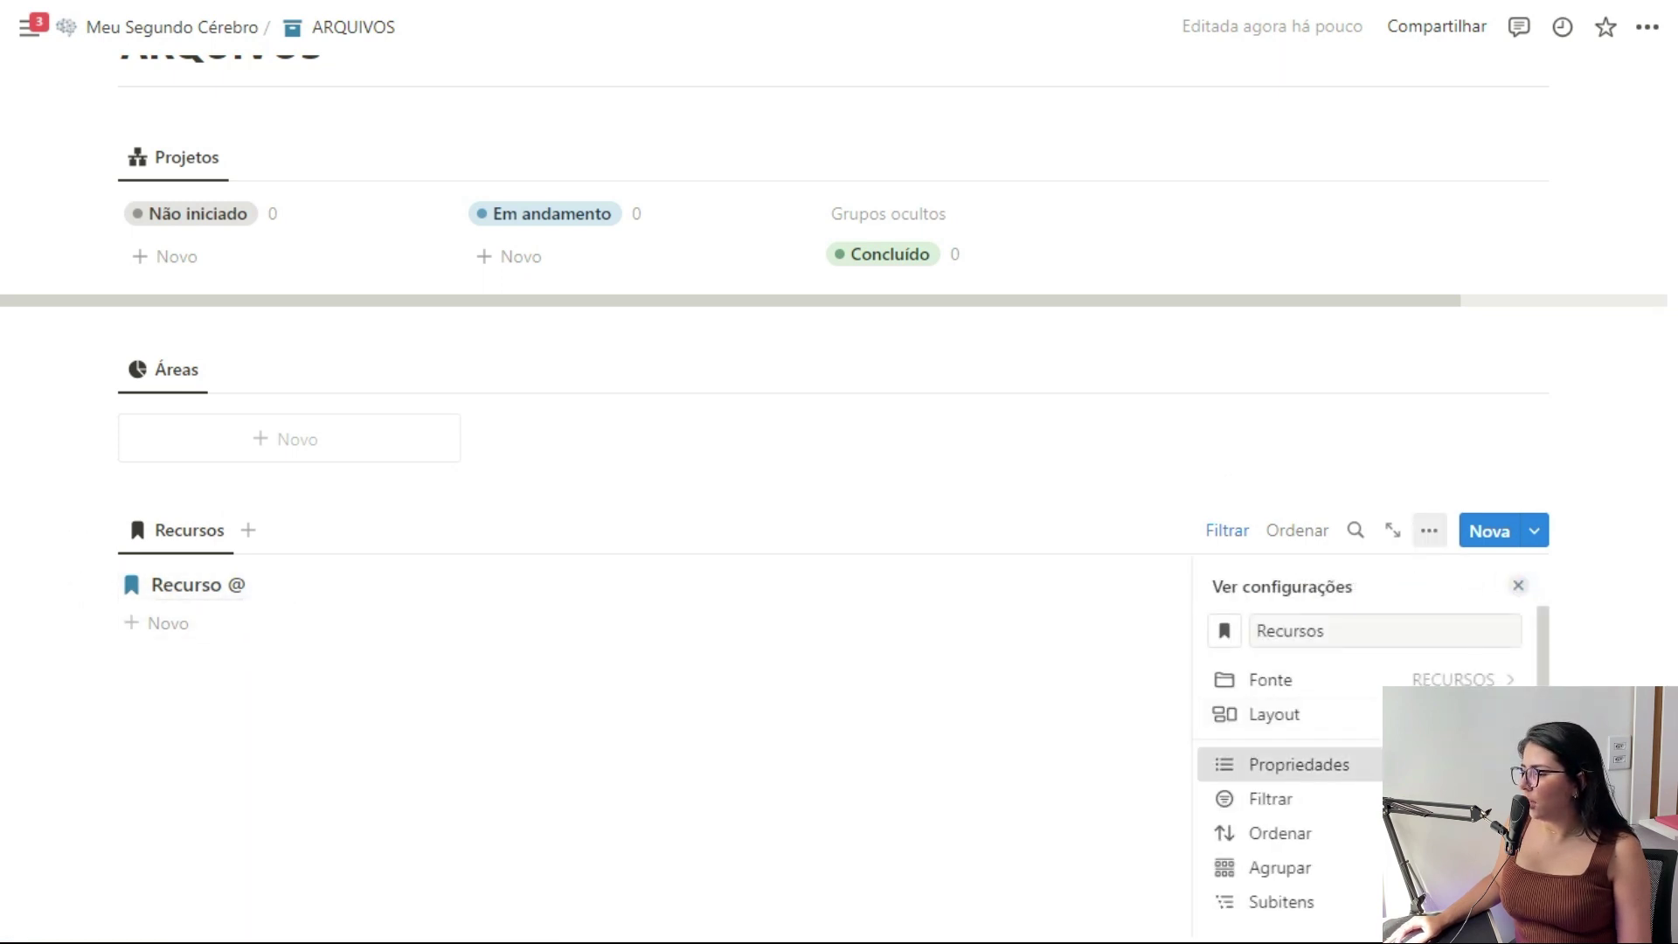
left_click(1284, 764)
left_click(1517, 824)
left_click(1519, 585)
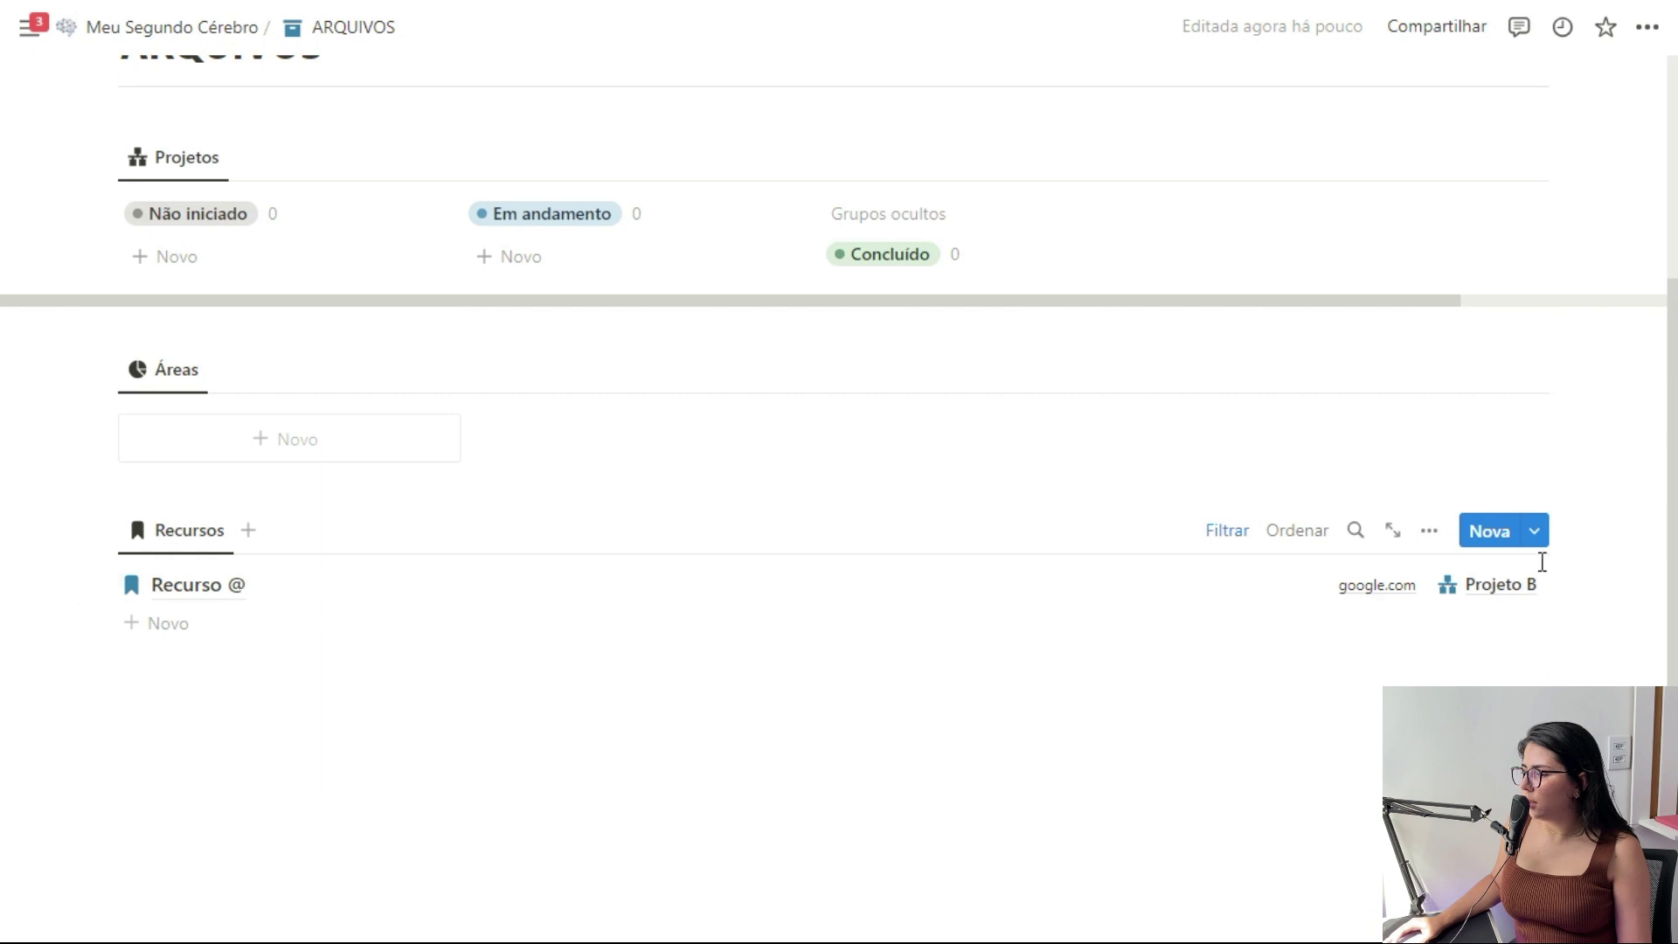
Go back to the Meu Segundo Cérebro page and scroll down through it
scroll(1603, 637, "up", 3)
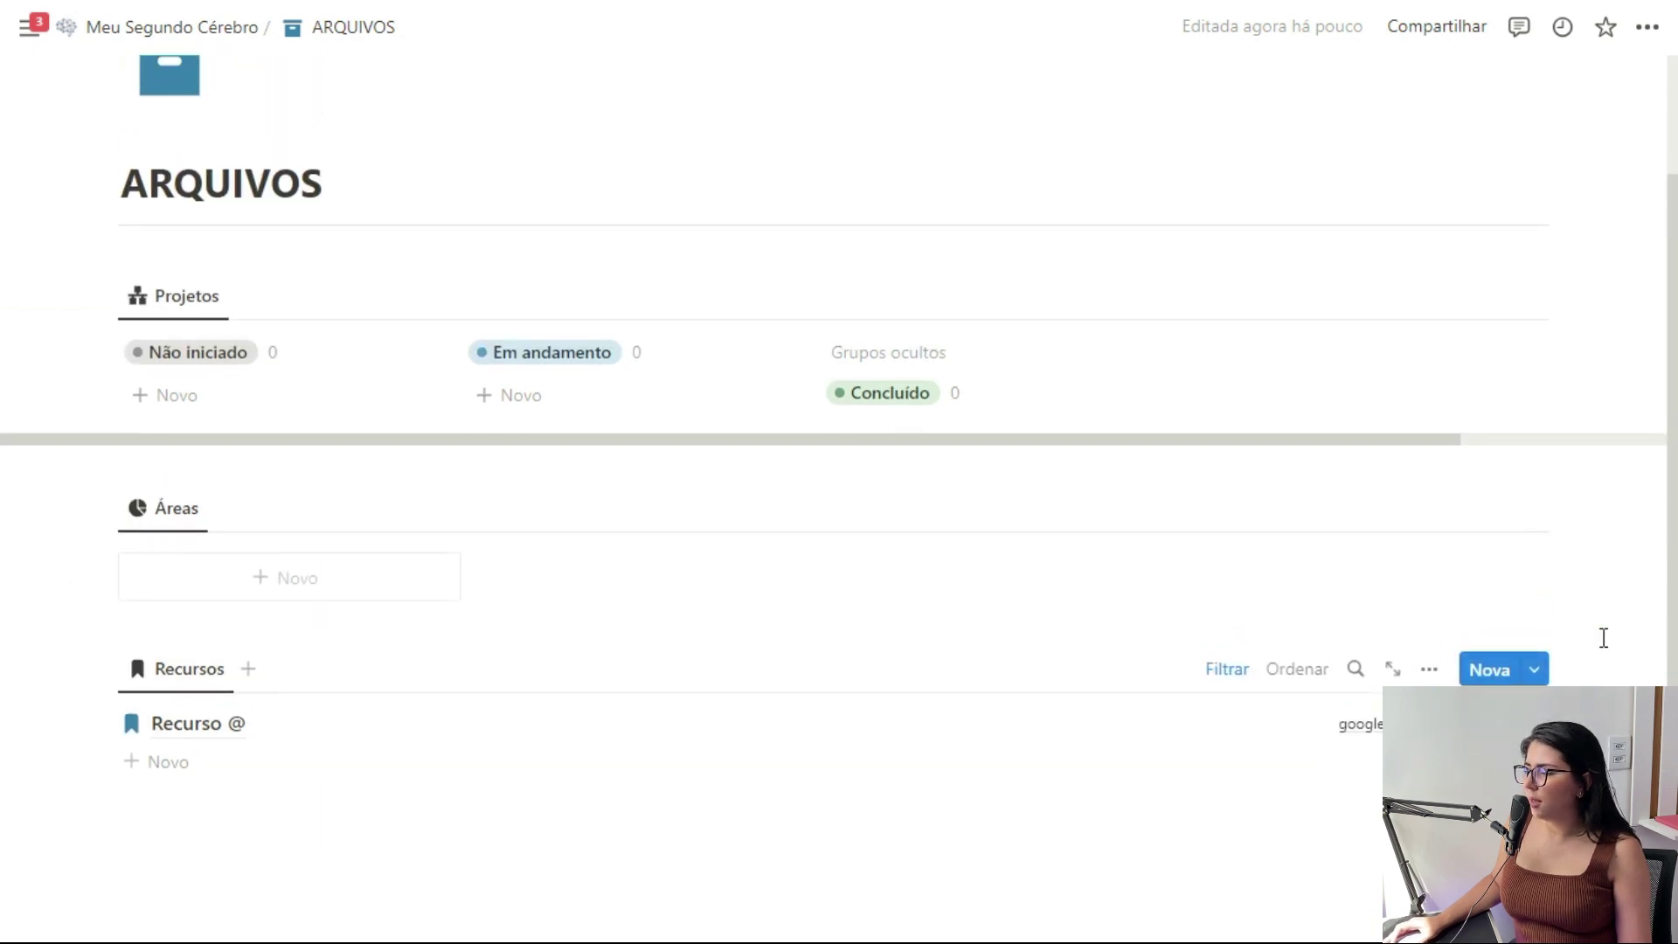
left_click(172, 27)
scroll(1498, 439, "down", 3)
scroll(1499, 439, "down", 7)
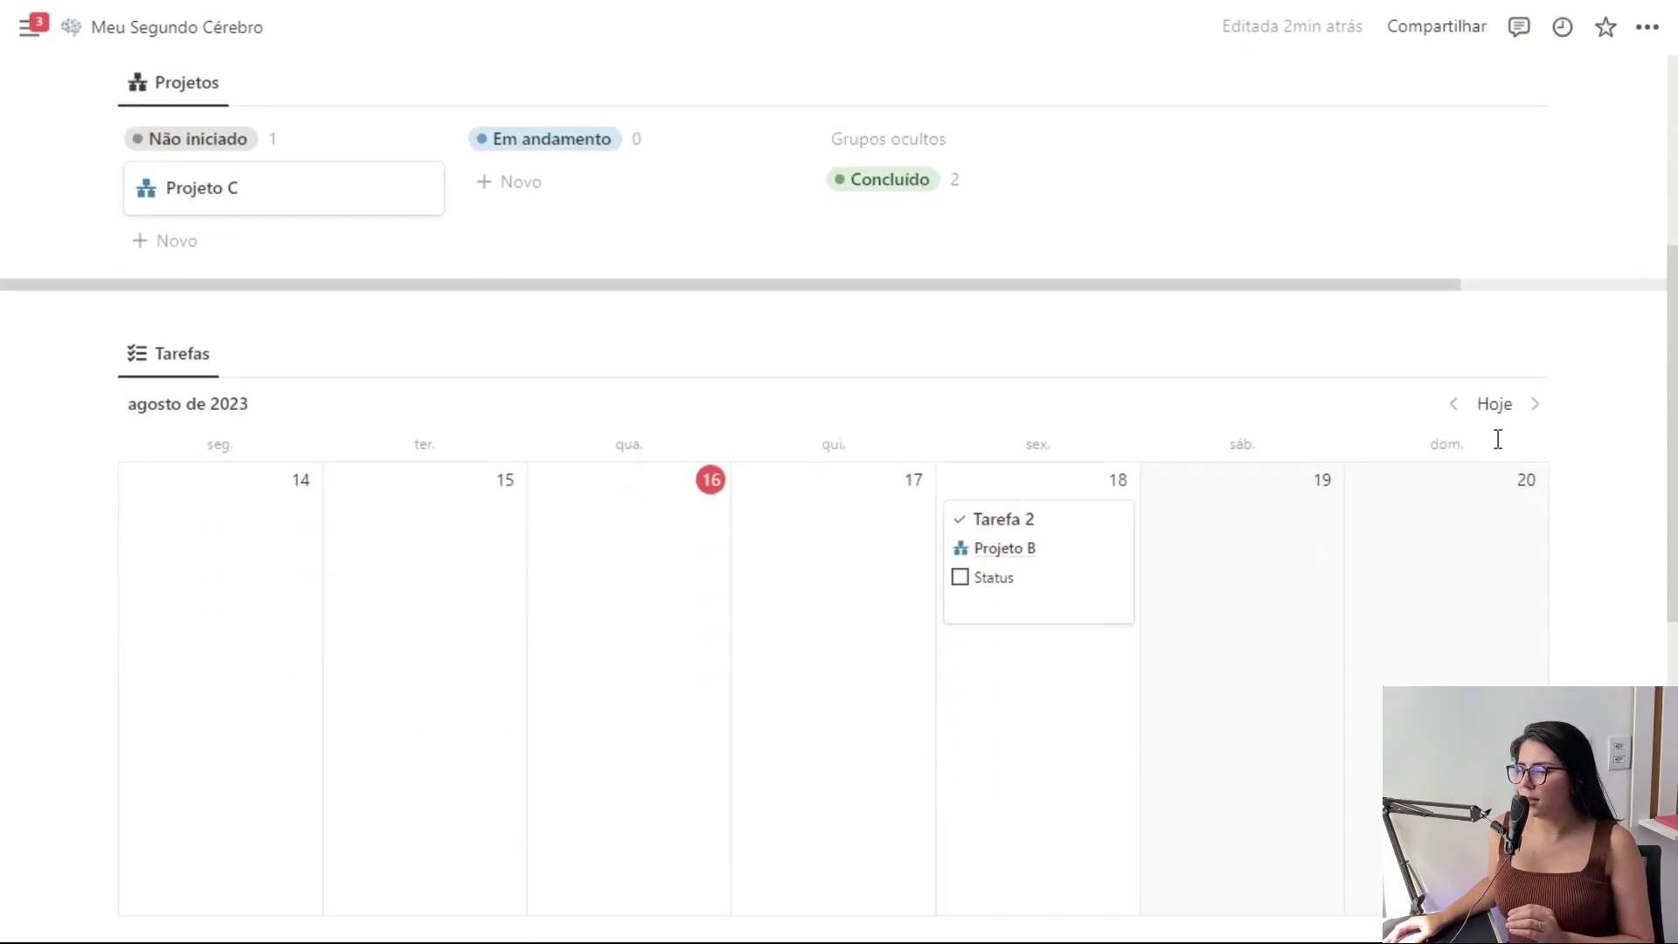
scroll(1501, 450, "down", 5)
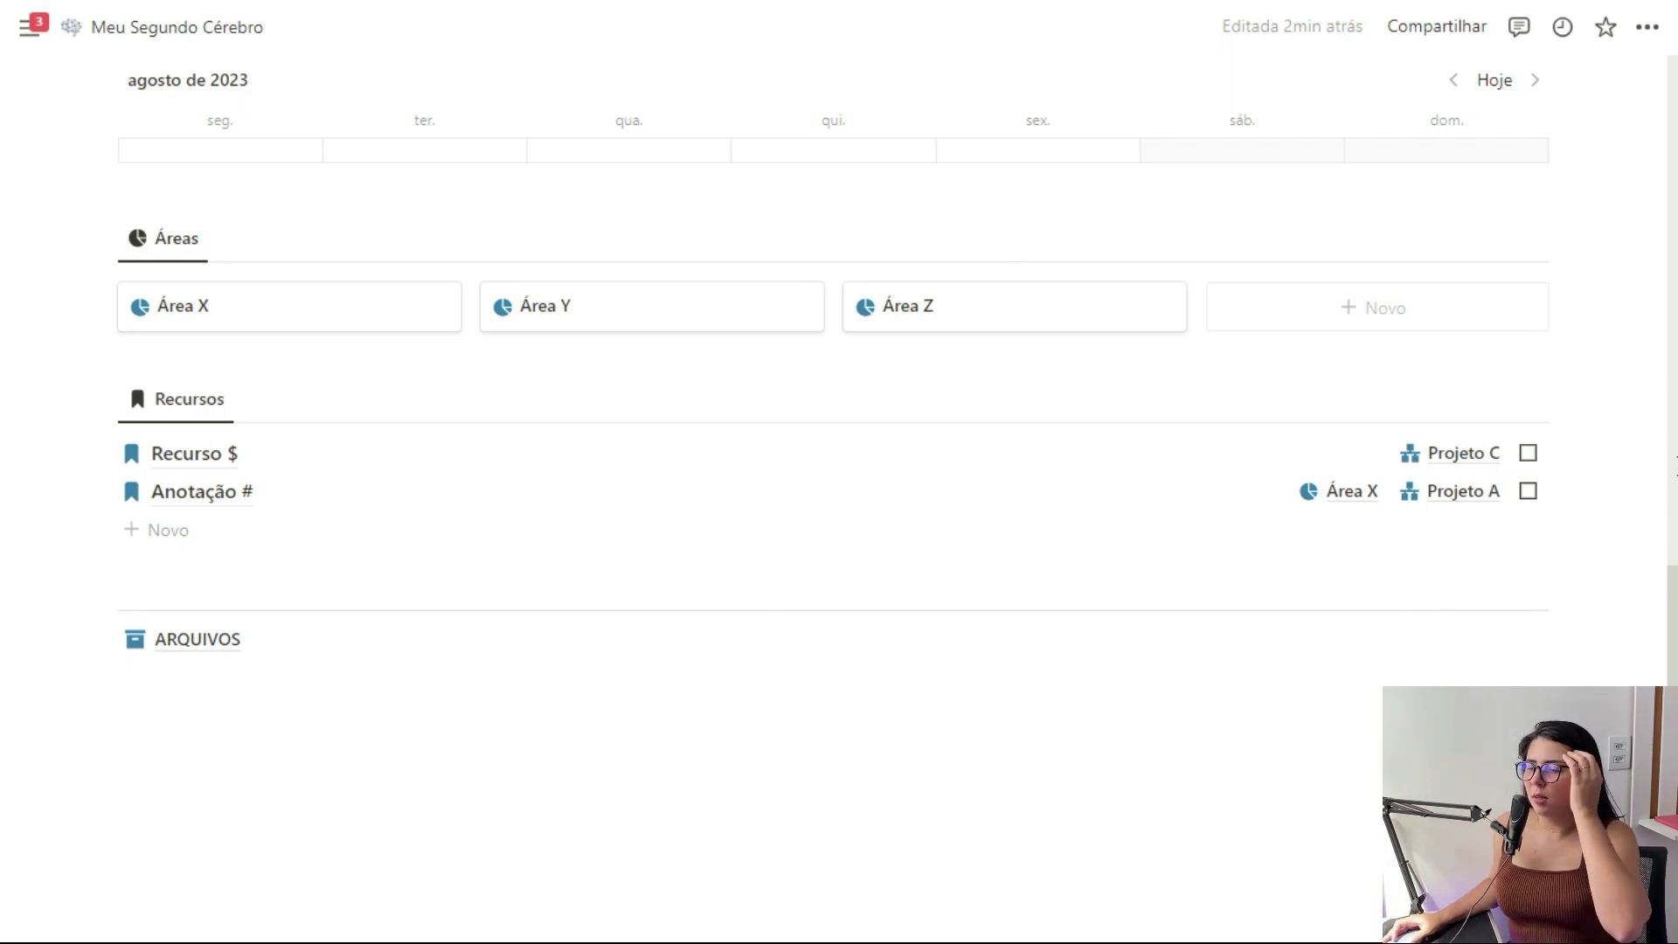
scroll(839, 472, "up", 10)
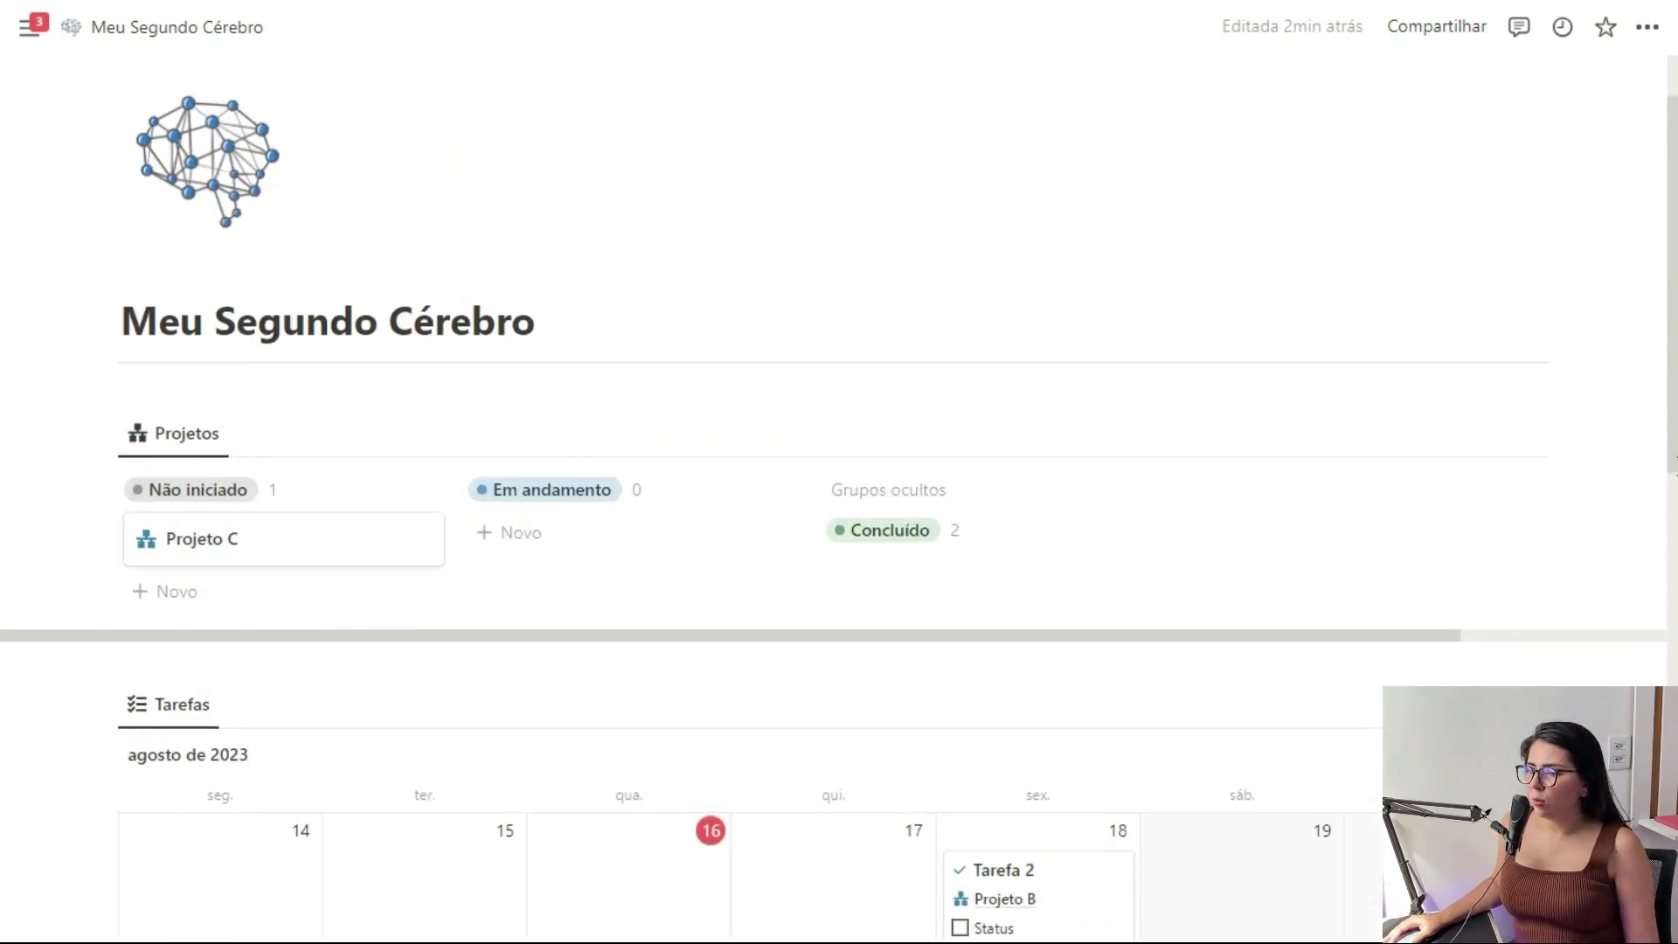
scroll(839, 472, "down", 8)
scroll(580, 270, "down", 3)
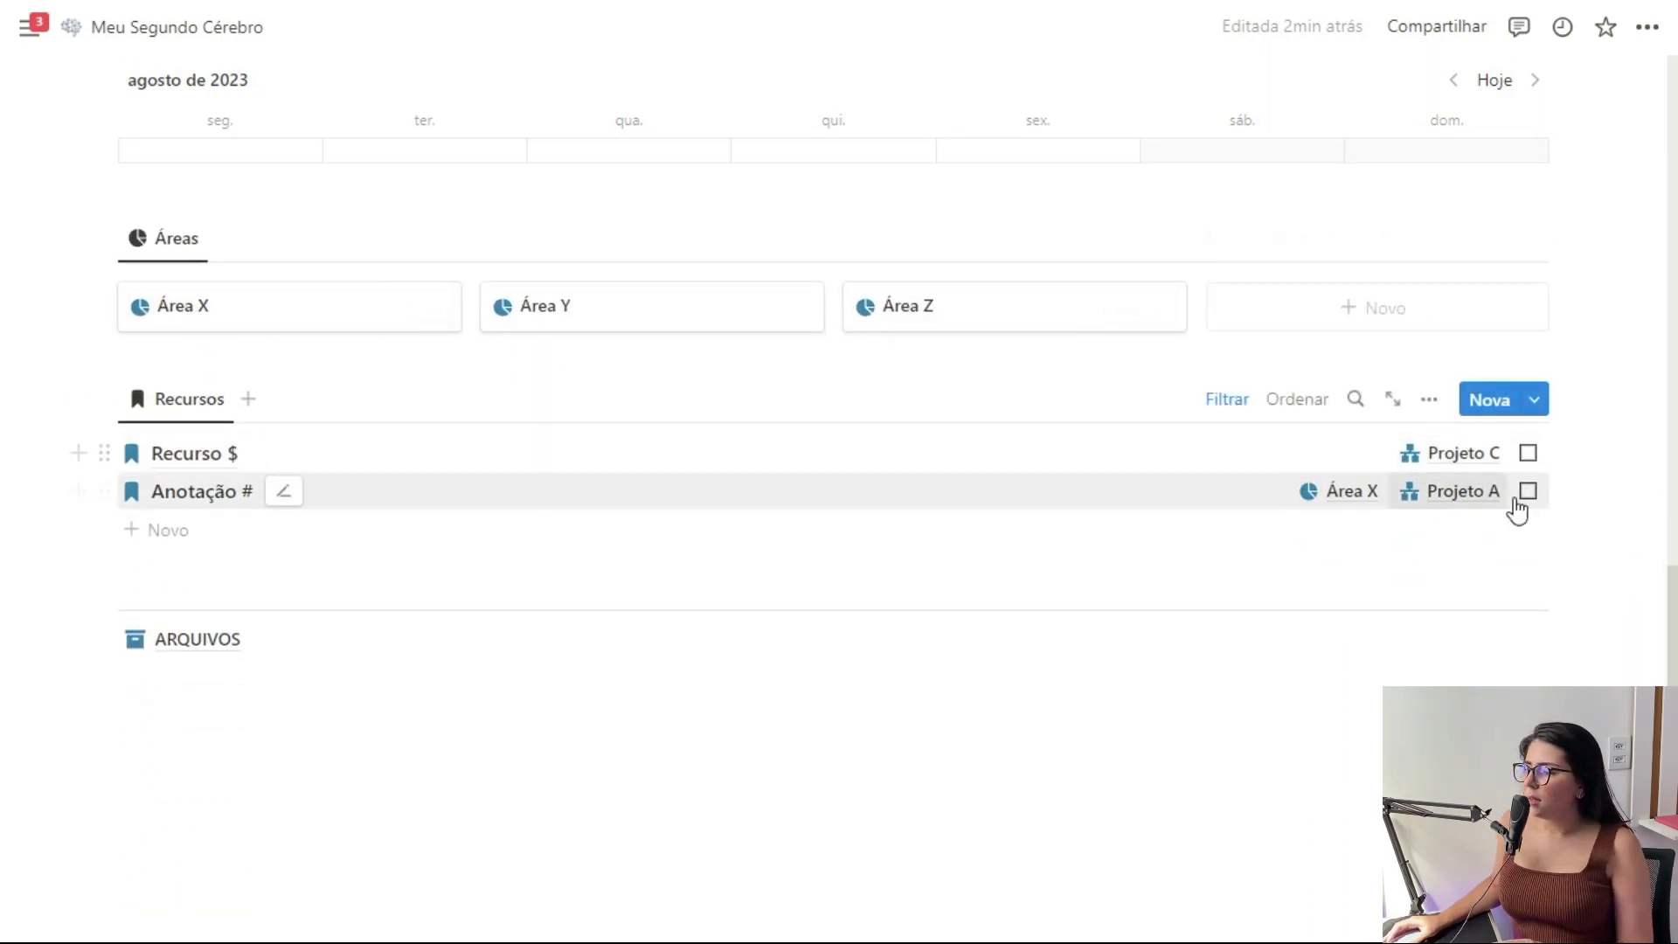